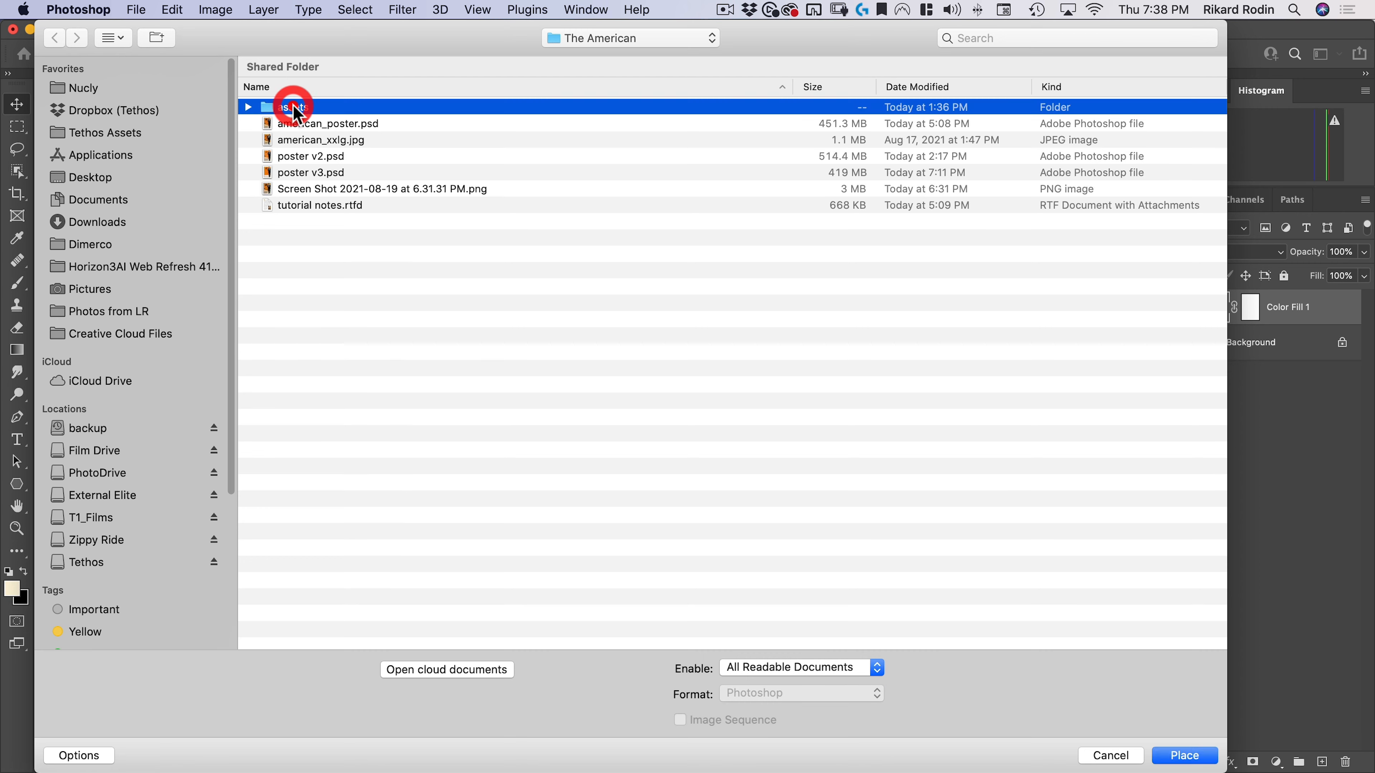
# Step: Place Texturelabs_Paper_159XL.jpg from the assets folder, rotated 90° and scaled to 51.42% about its centre to cover the canvas
pyautogui.click(319, 173)
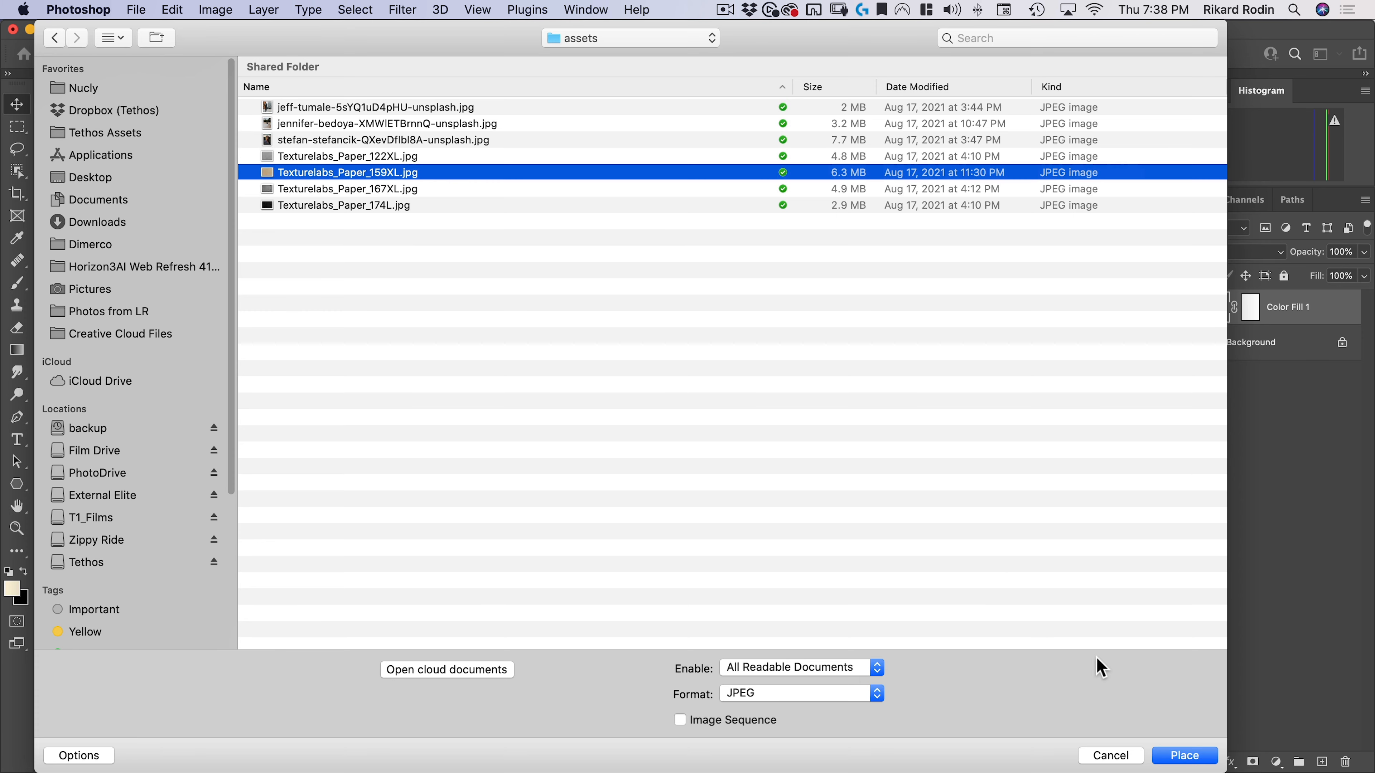
pyautogui.click(1185, 755)
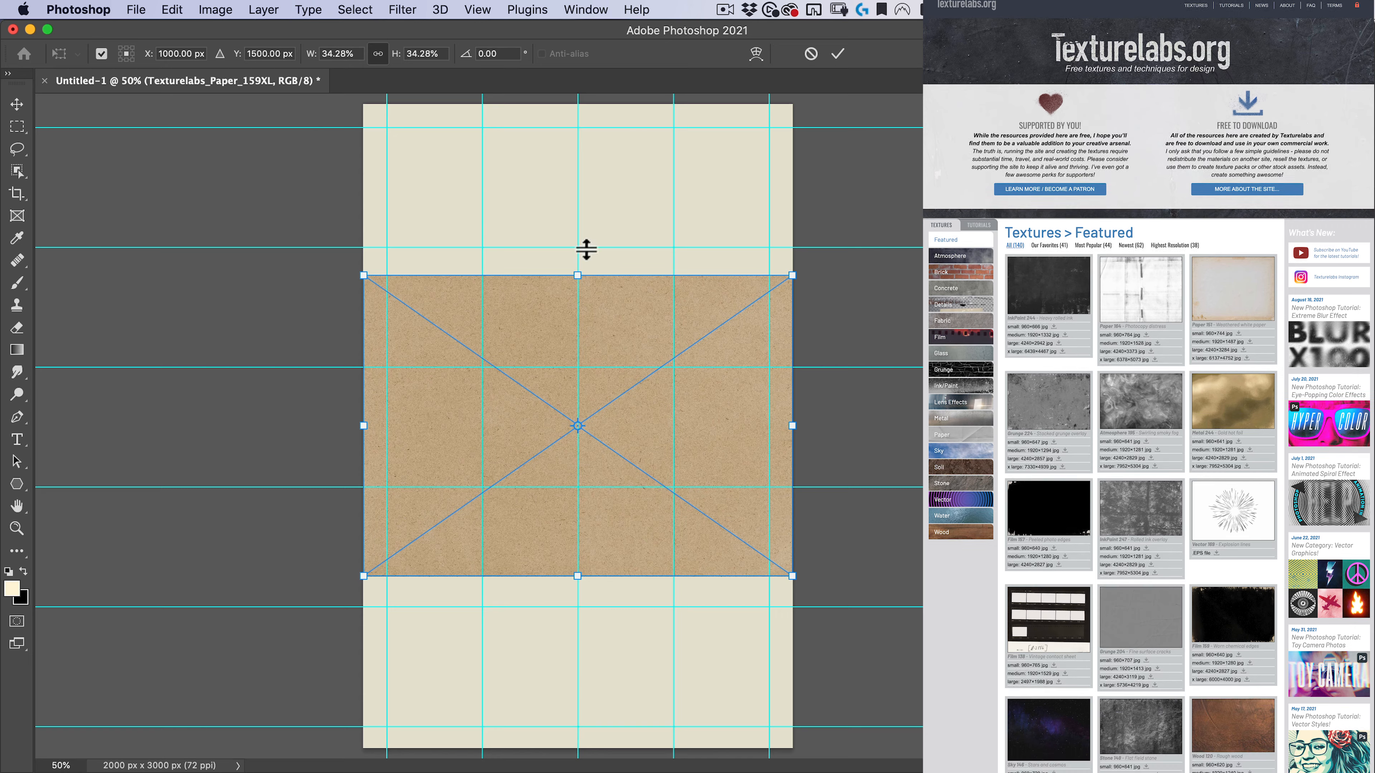
pyautogui.moveTo(522, 221); pyautogui.dragTo(798, 369)
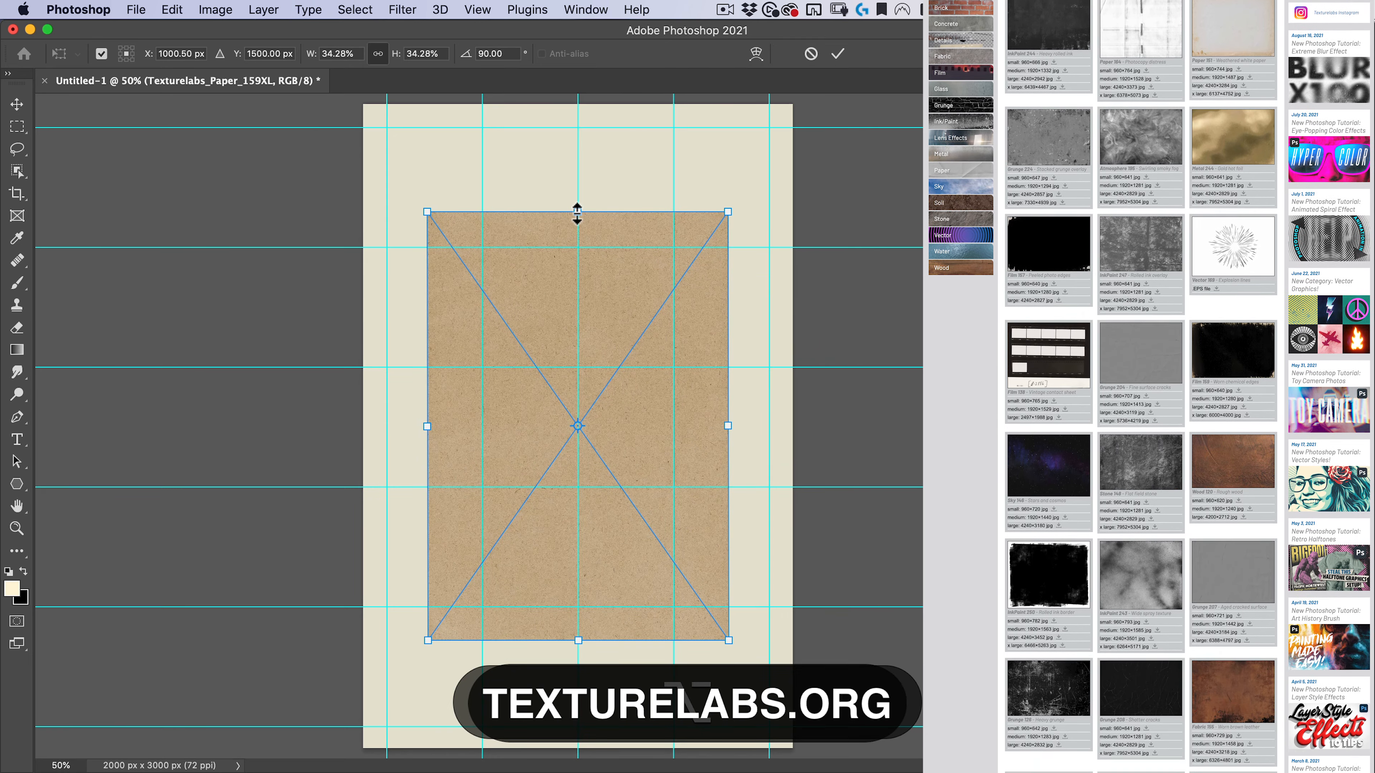
pyautogui.moveTo(577, 213); pyautogui.dragTo(591, 113)
pyautogui.press('alt')
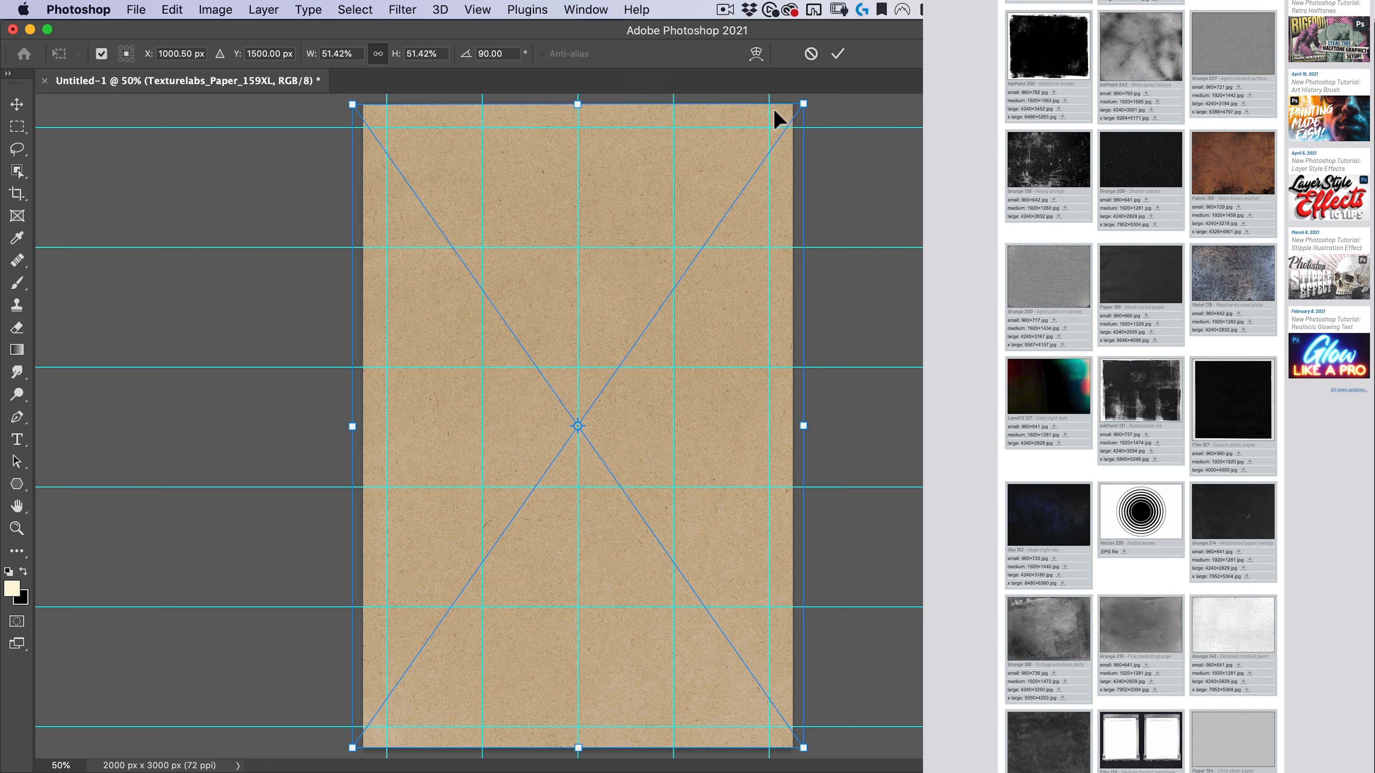
pyautogui.click(838, 54)
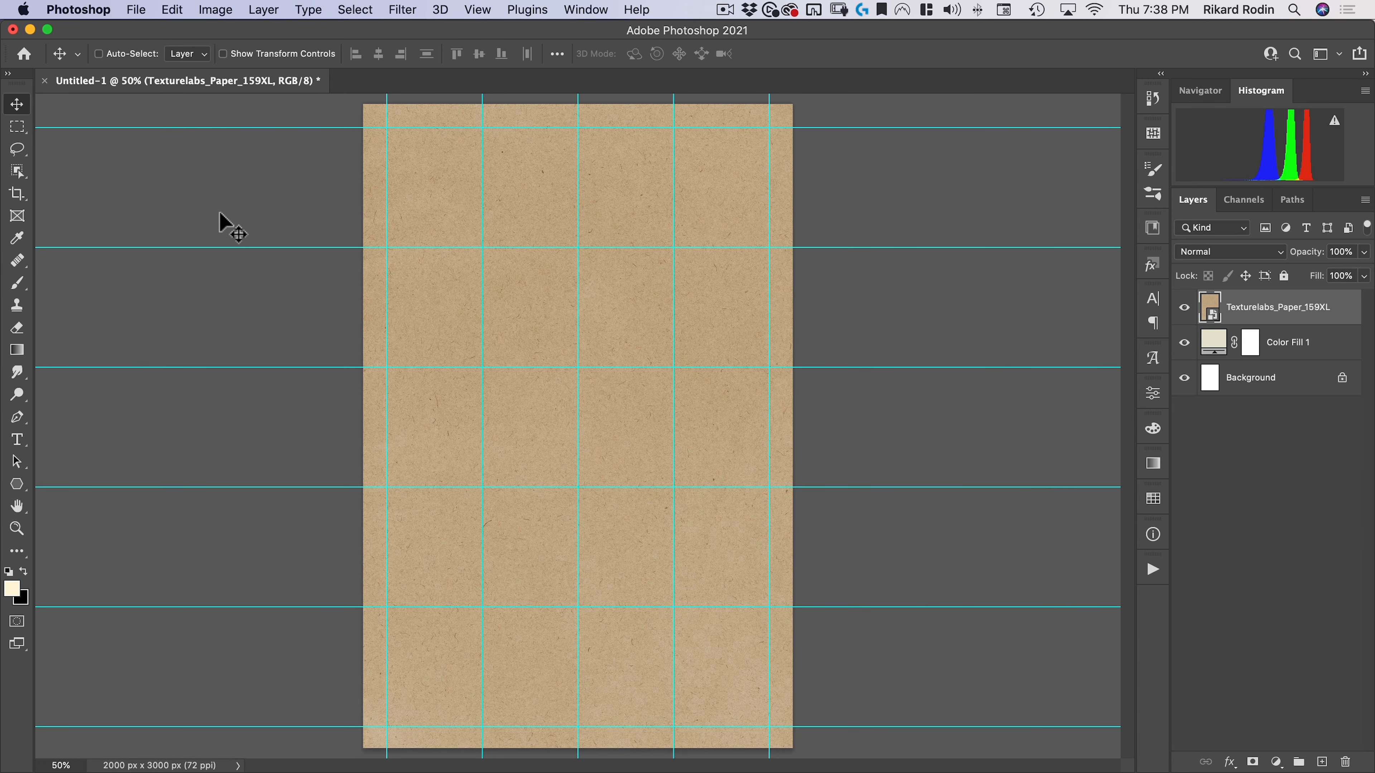
# Step: Compare the paper texture with the cream fill, and mask the texture layer to the left half of the canvas
pyautogui.click(1185, 308)
pyautogui.click(1184, 307)
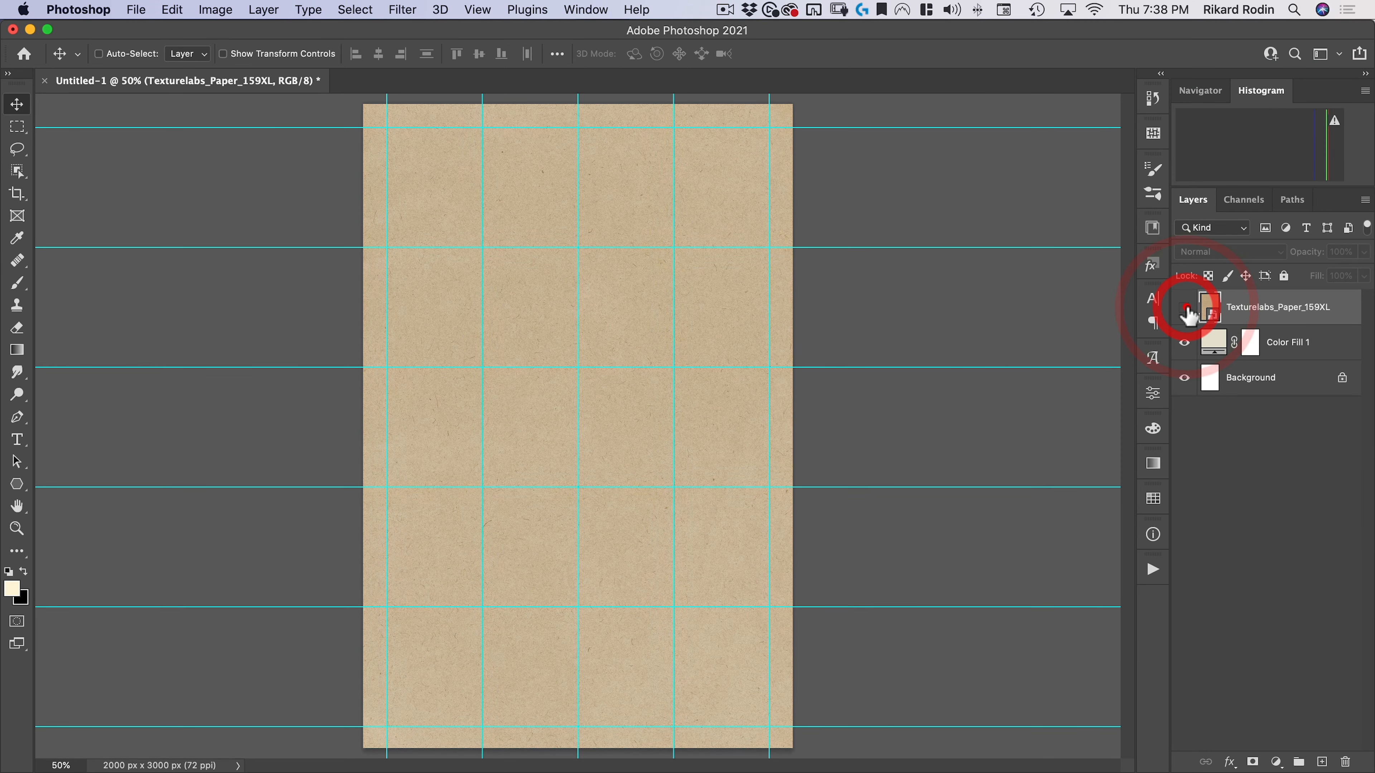
pyautogui.click(1184, 307)
pyautogui.click(1185, 307)
pyautogui.click(18, 127)
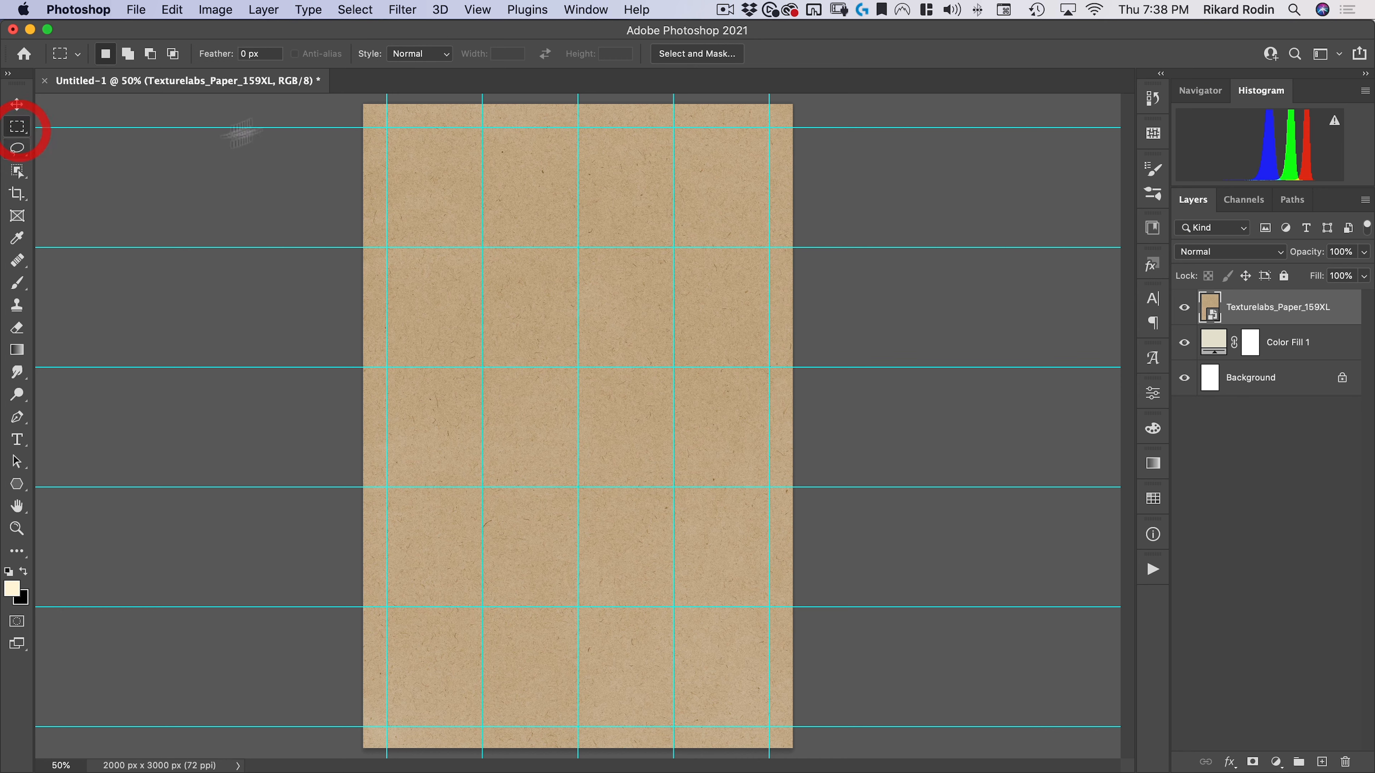
pyautogui.moveTo(363, 104); pyautogui.dragTo(578, 752)
pyautogui.click(1253, 762)
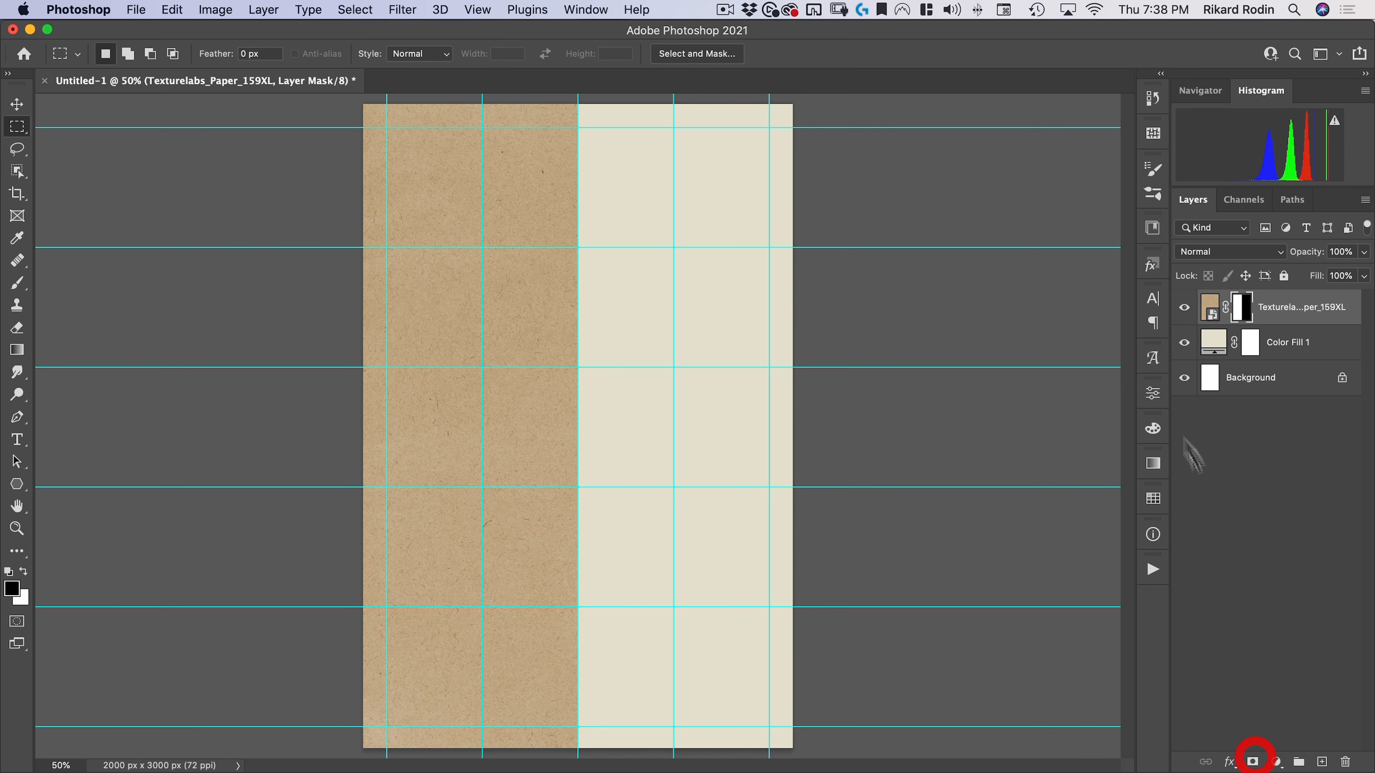
# Step: Start a Curves adjustment on the paper texture image and set the RGB white point input to 191
pyautogui.click(1213, 312)
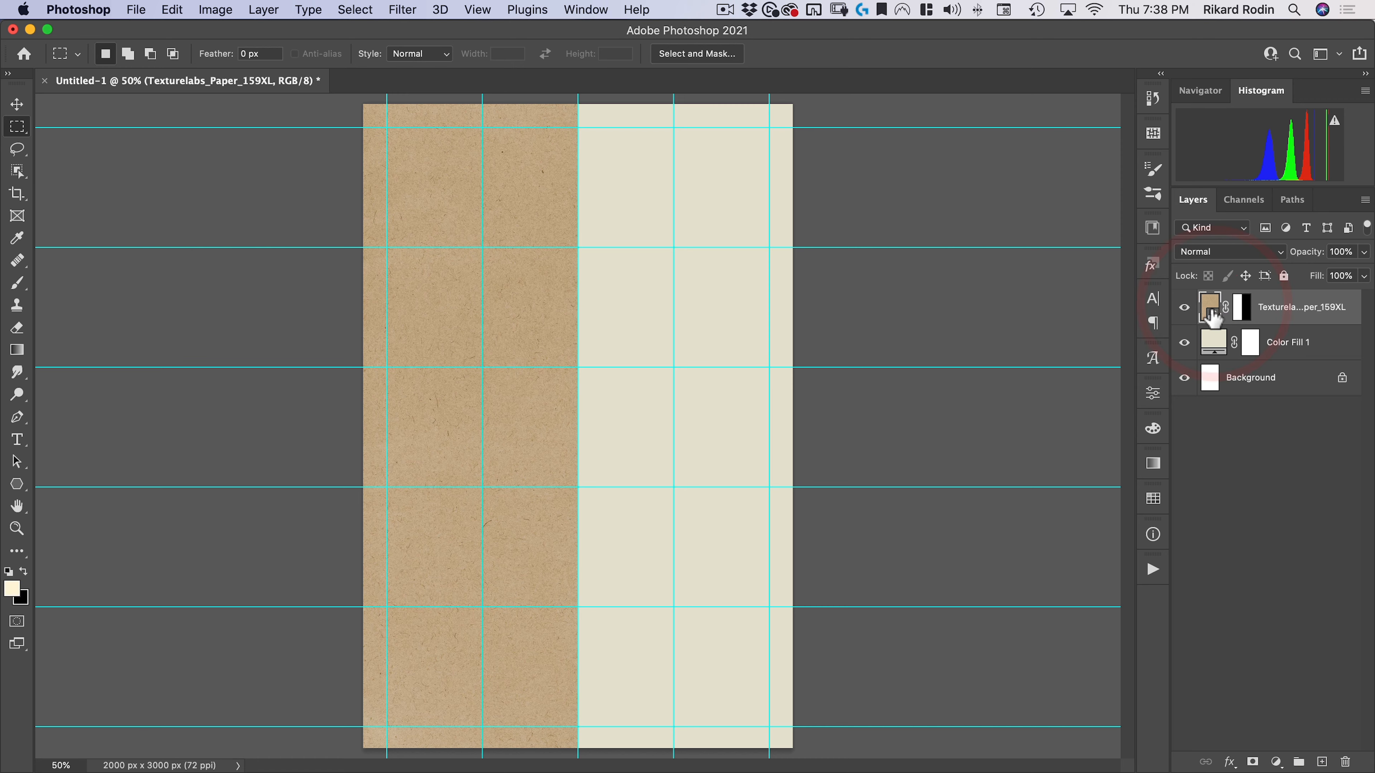
pyautogui.click(213, 12)
pyautogui.moveTo(238, 56)
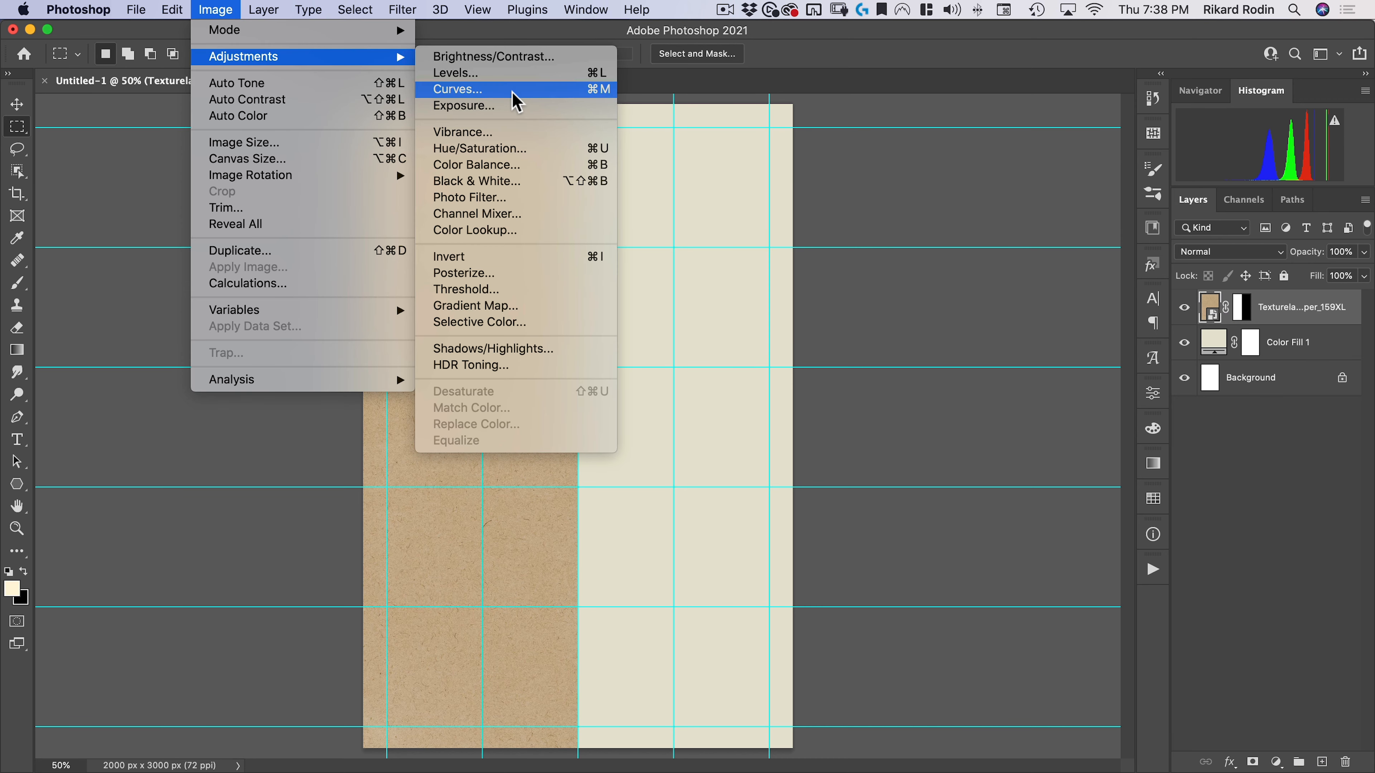
pyautogui.click(512, 91)
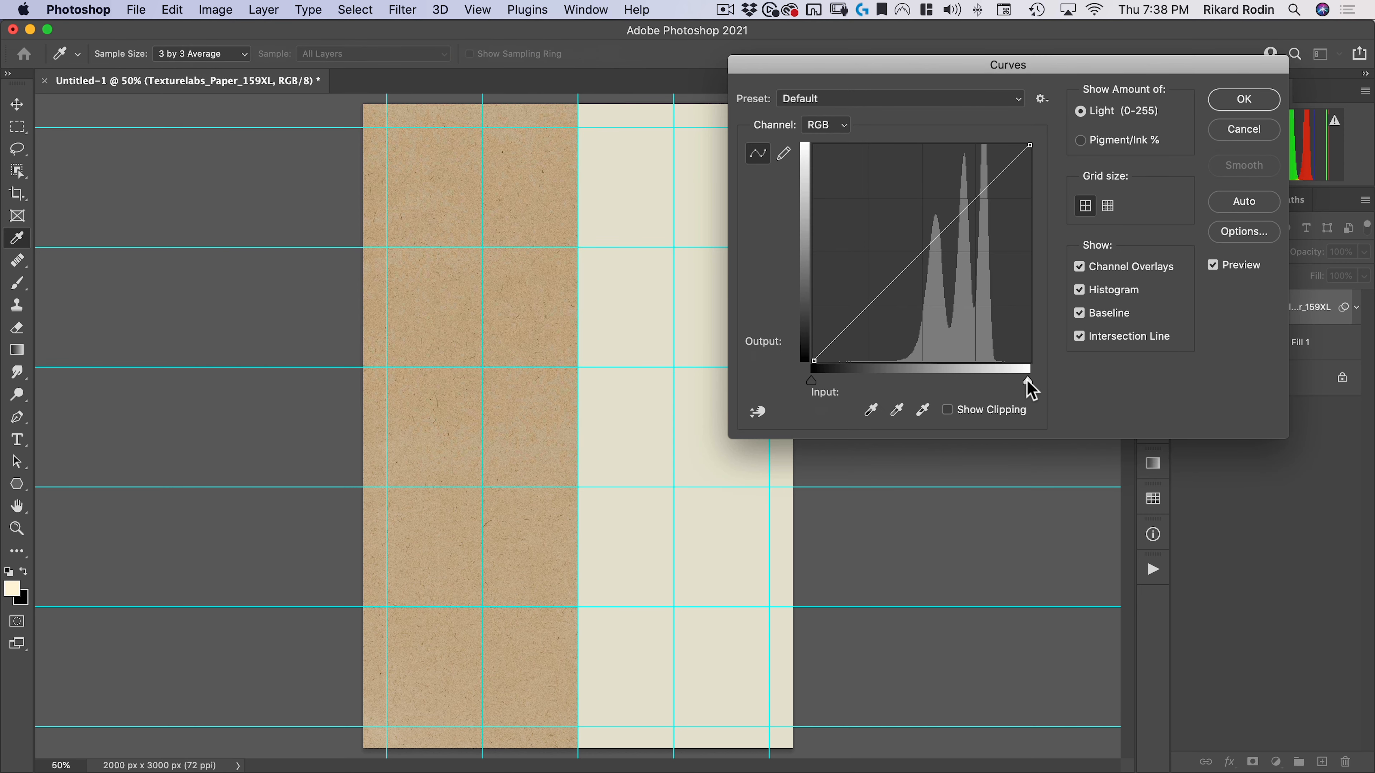
pyautogui.moveTo(1027, 381); pyautogui.dragTo(974, 381)
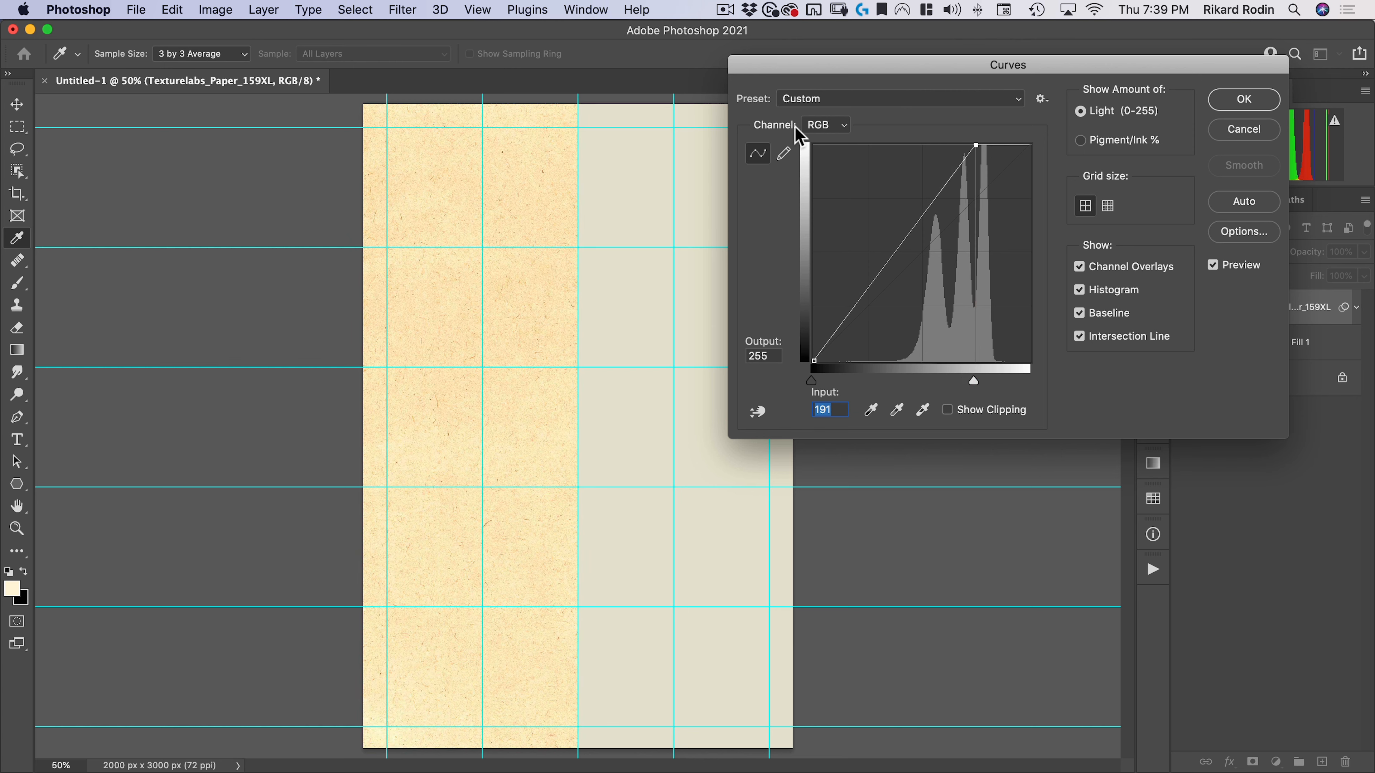
# Step: Lower the Red curve's white point output to 232, raise the Blue curve from input 126 to output 143, and apply Curves
pyautogui.click(827, 126)
pyautogui.click(823, 138)
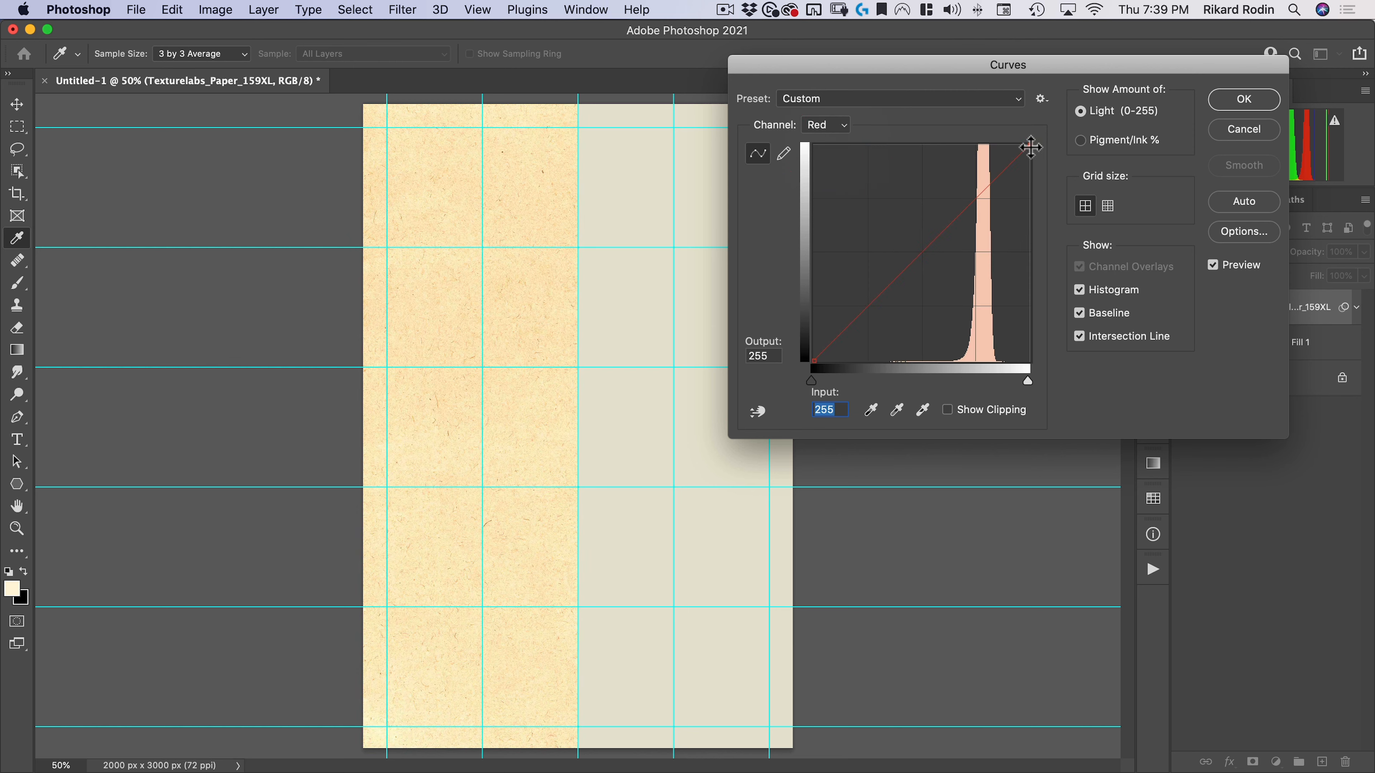
pyautogui.moveTo(916, 263); pyautogui.dragTo(941, 25)
pyautogui.moveTo(1030, 145); pyautogui.dragTo(1033, 169)
pyautogui.click(819, 123)
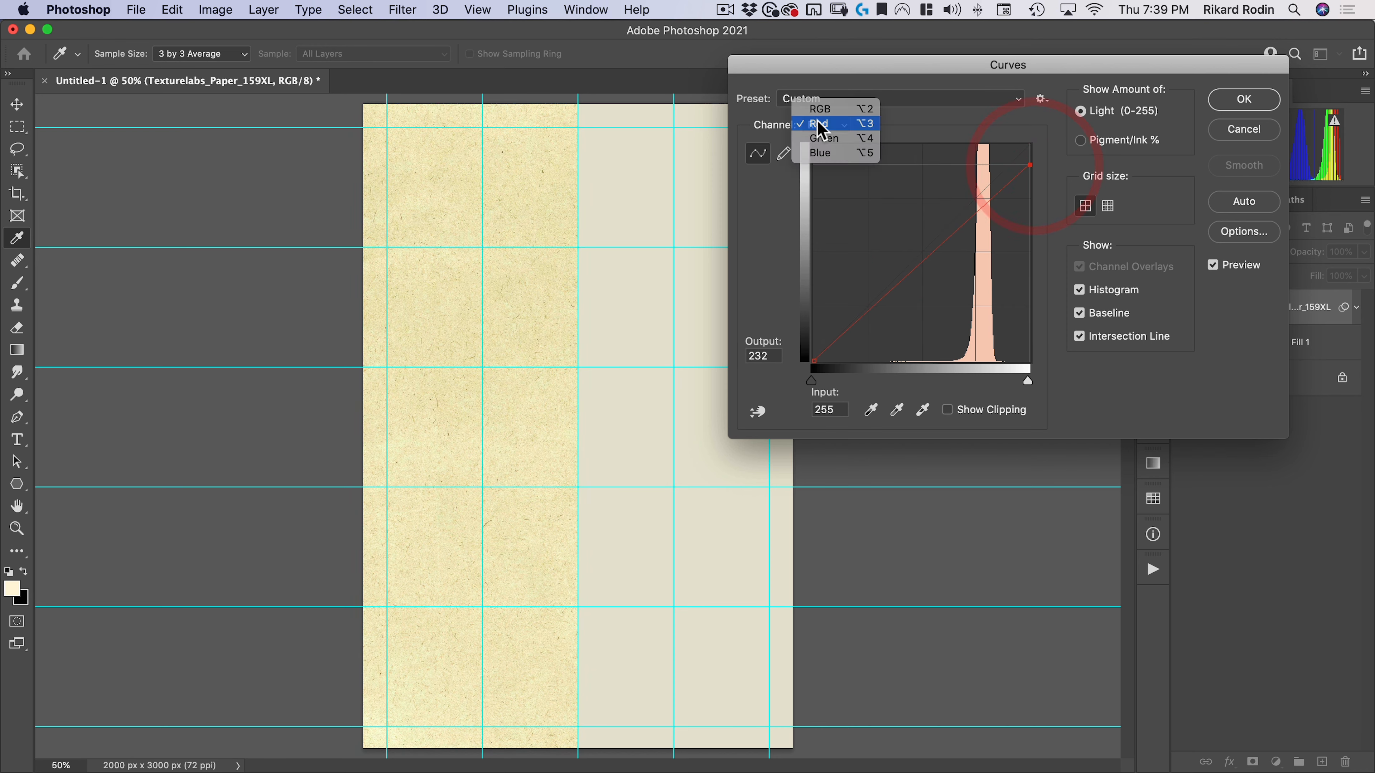
pyautogui.click(820, 153)
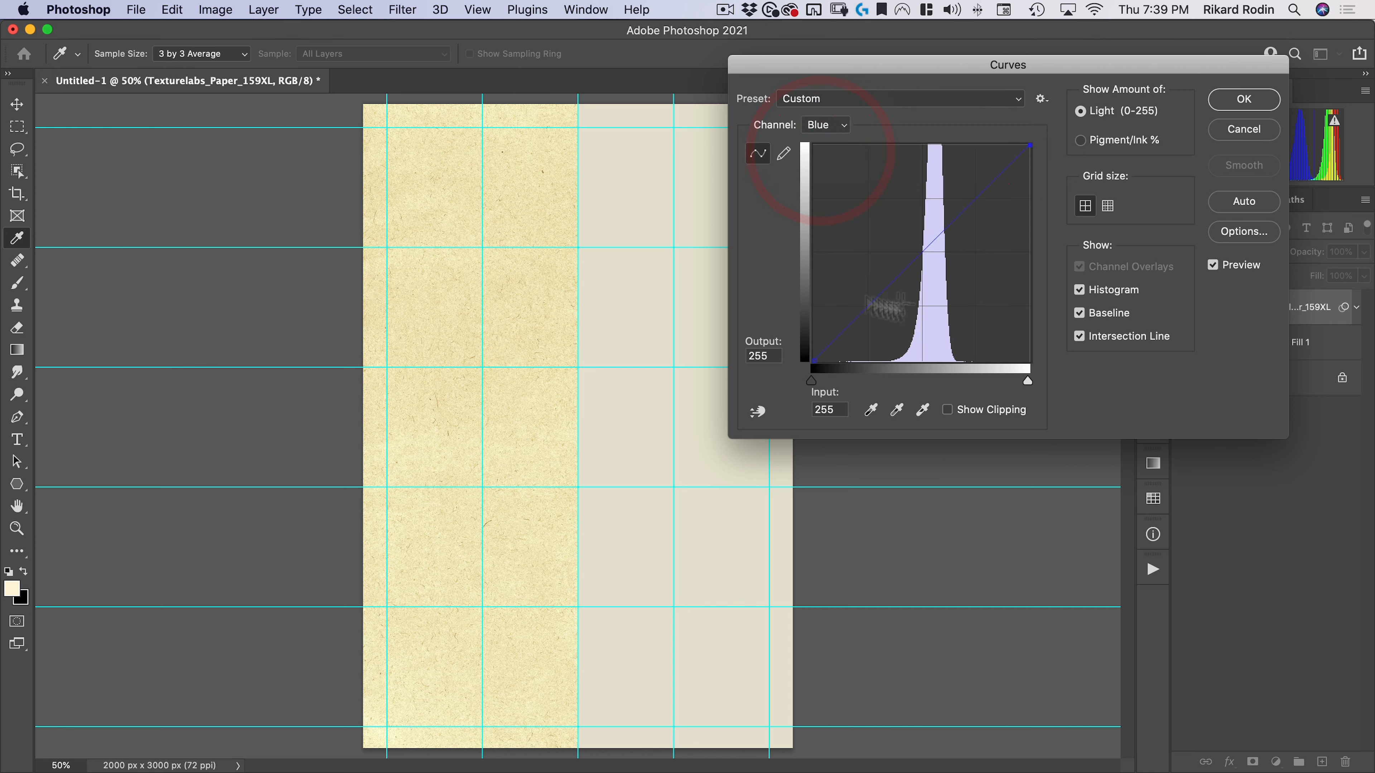
pyautogui.moveTo(920, 250); pyautogui.dragTo(921, 238)
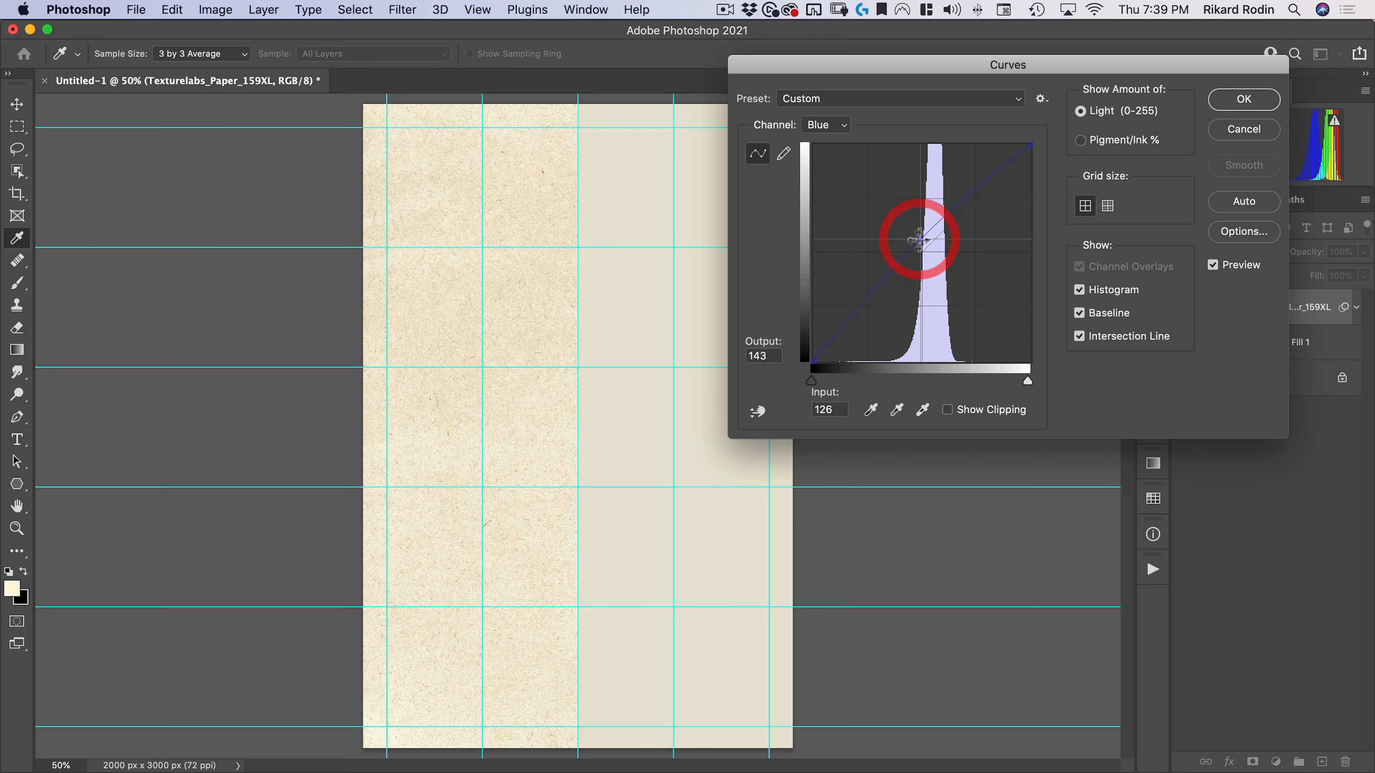
pyautogui.click(1226, 99)
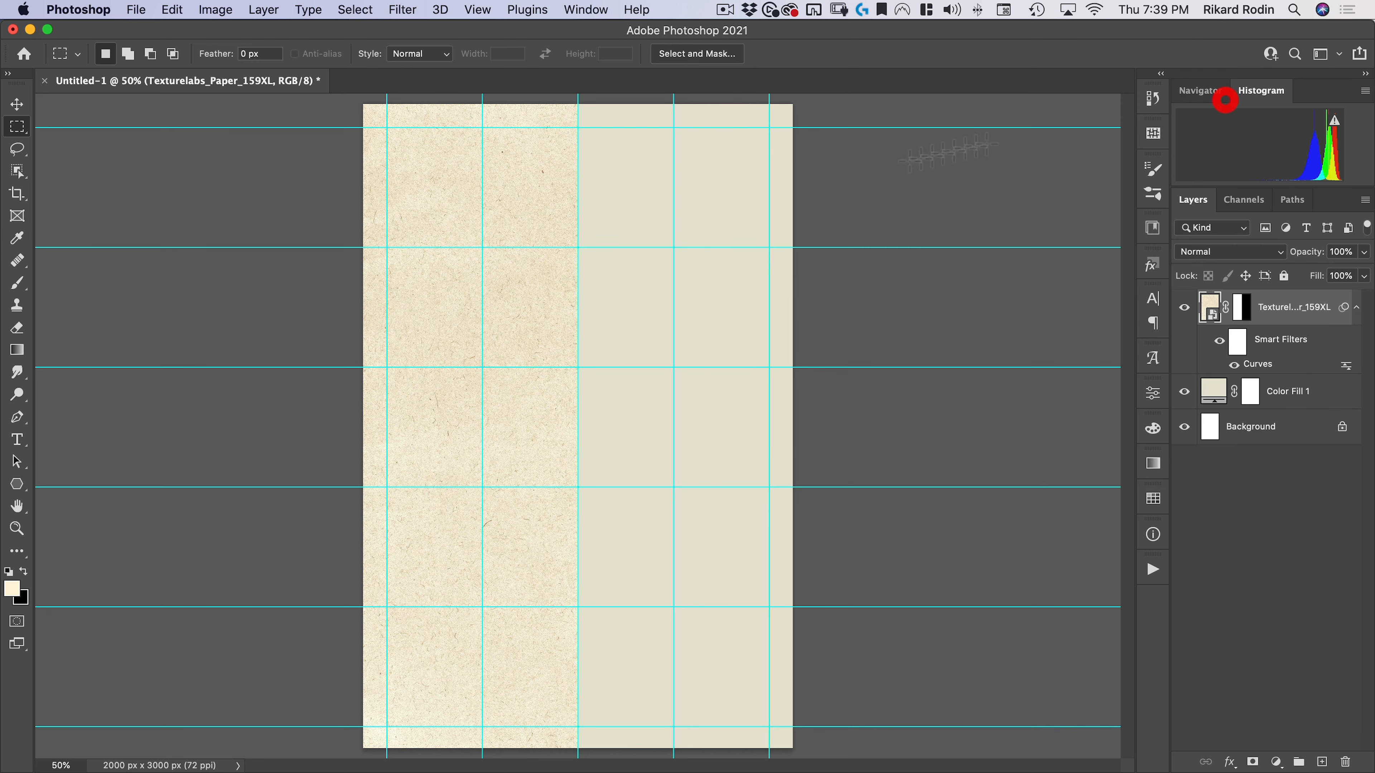
# Step: Delete the paper texture's layer mask and lower the layer's opacity so it blends with the cream fill
pyautogui.rightClick(1243, 316)
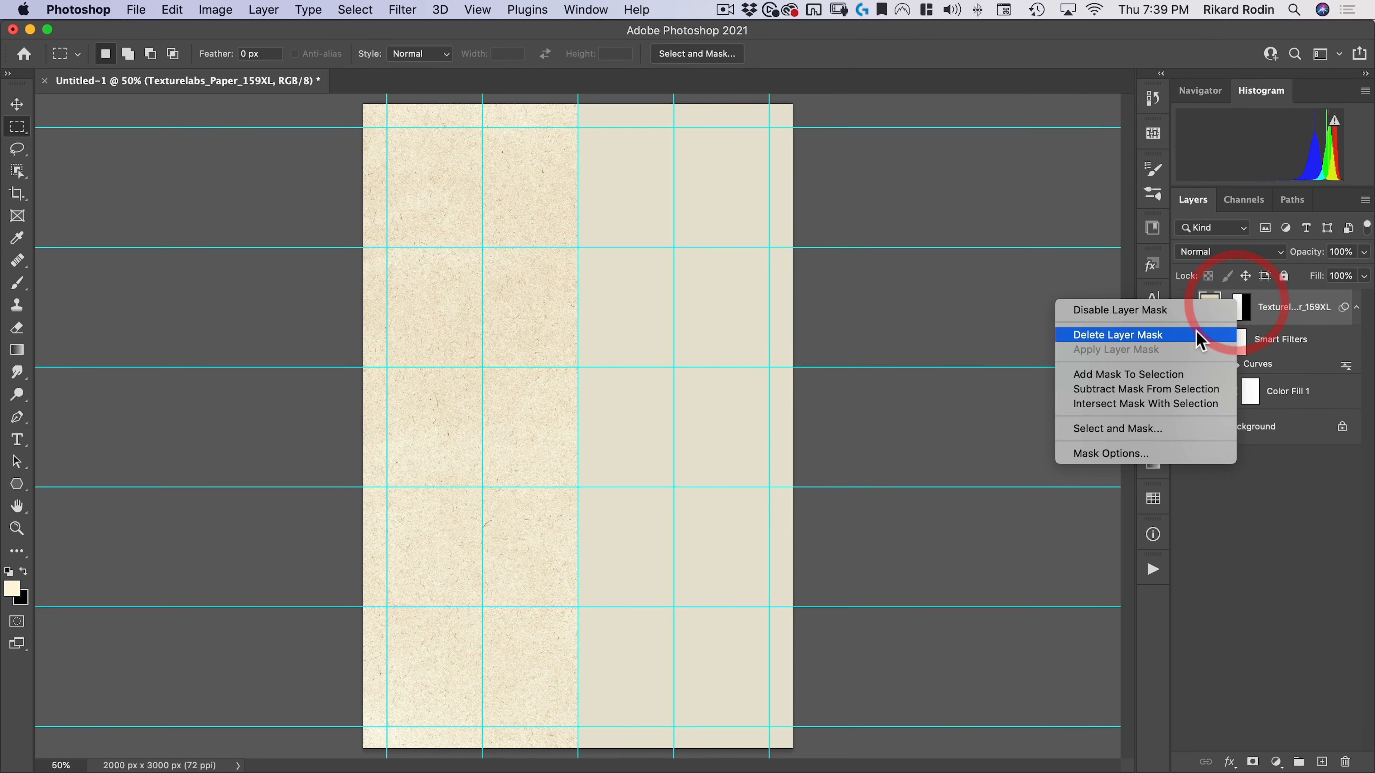
pyautogui.click(1186, 335)
pyautogui.press('v')
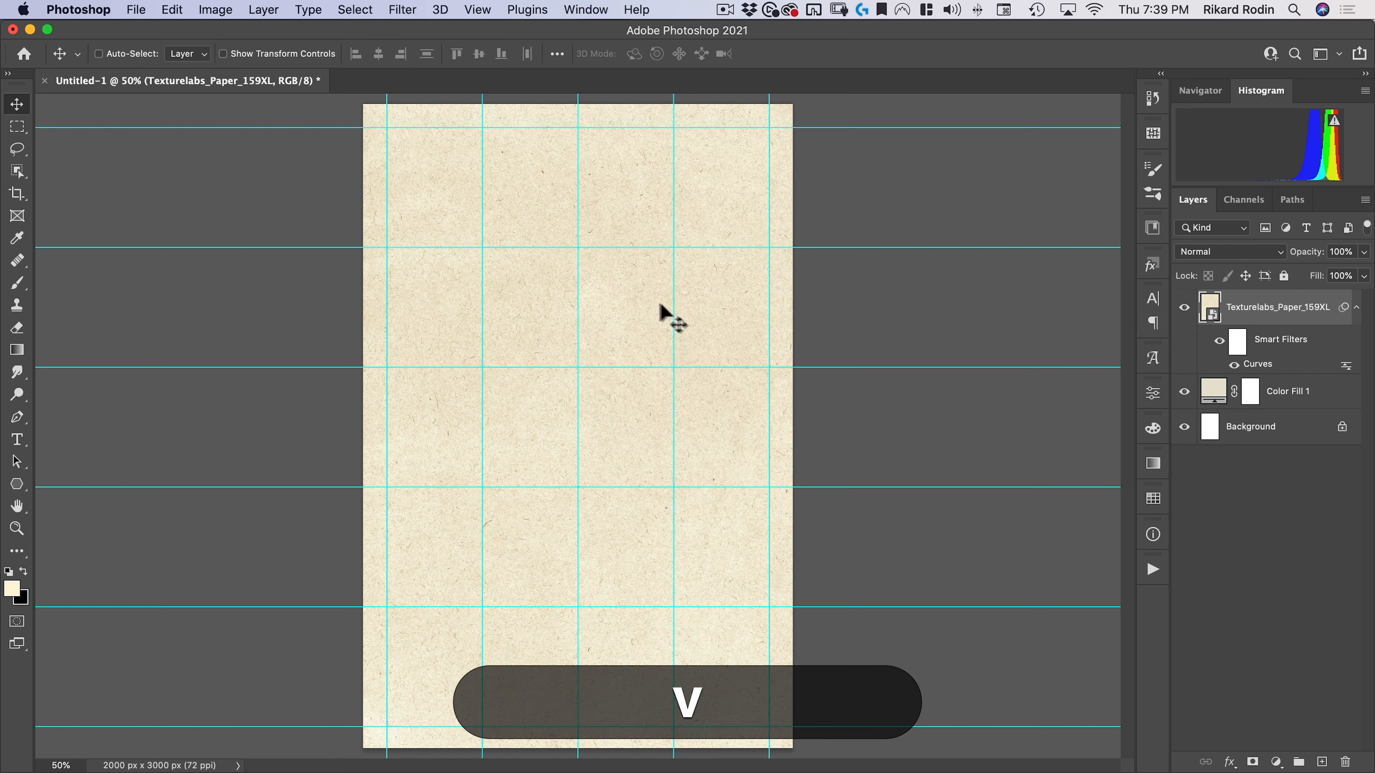
pyautogui.click(1365, 252)
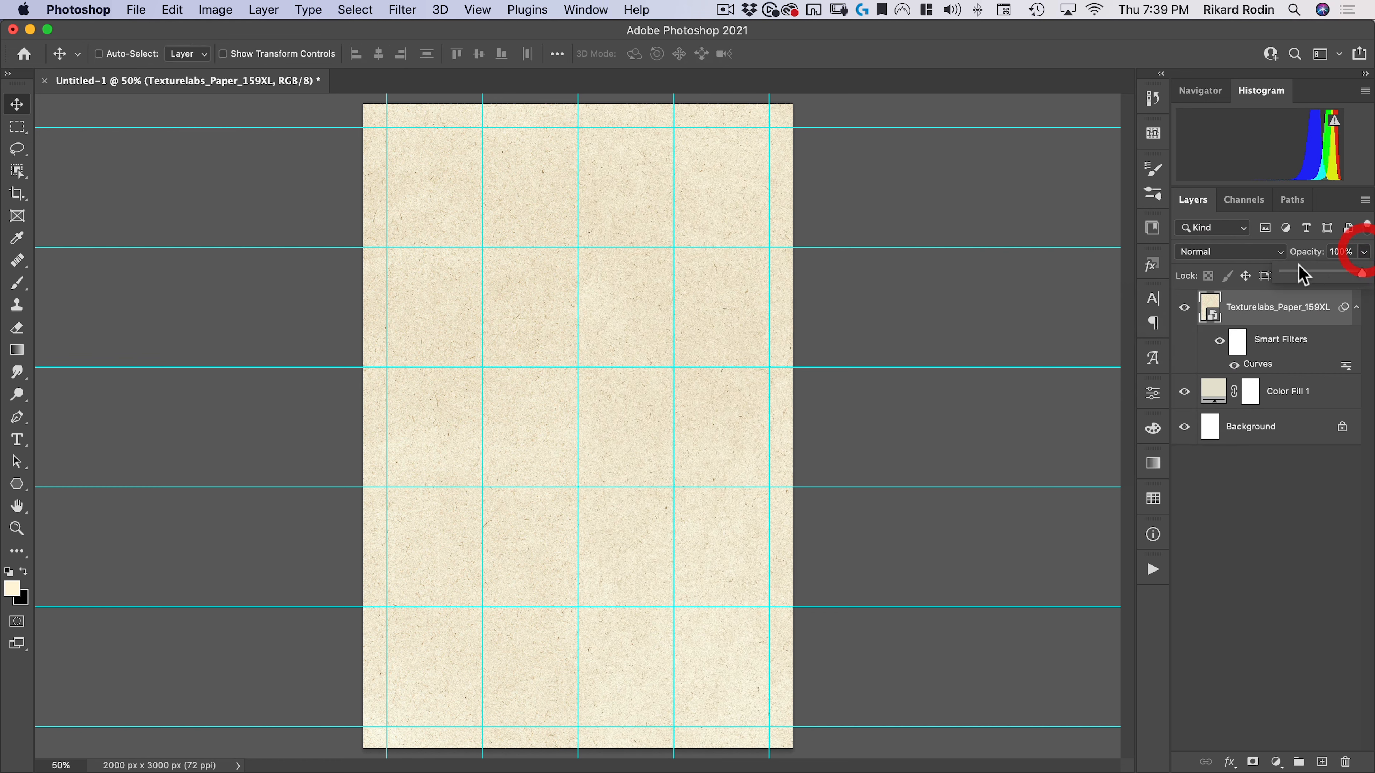
pyautogui.click(1322, 272)
pyautogui.click(1293, 593)
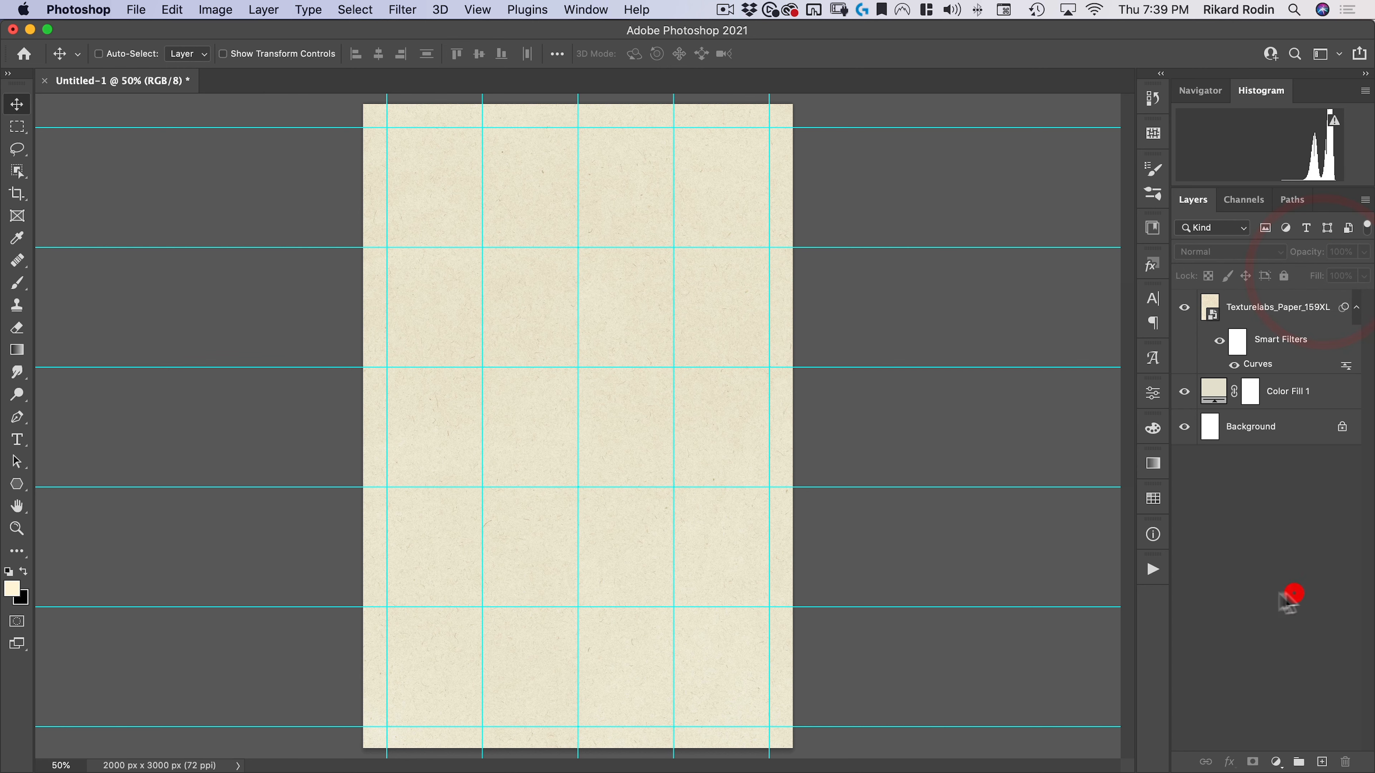
pyautogui.click(1182, 309)
# Step: Select the rectangle between the outer vertical guides, from the top guide to the second-lowest, and add a layer named "orange box"
pyautogui.click(16, 127)
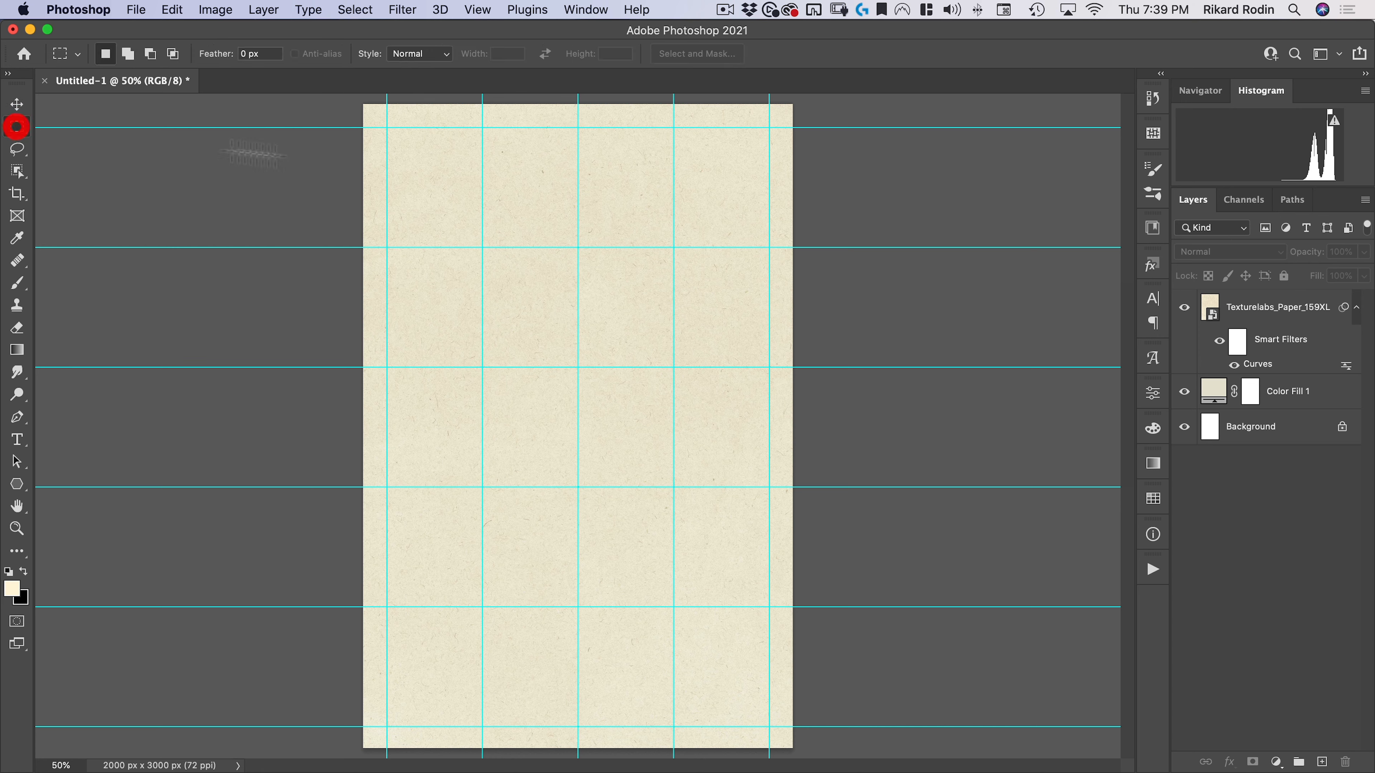
pyautogui.moveTo(387, 128); pyautogui.dragTo(740, 540)
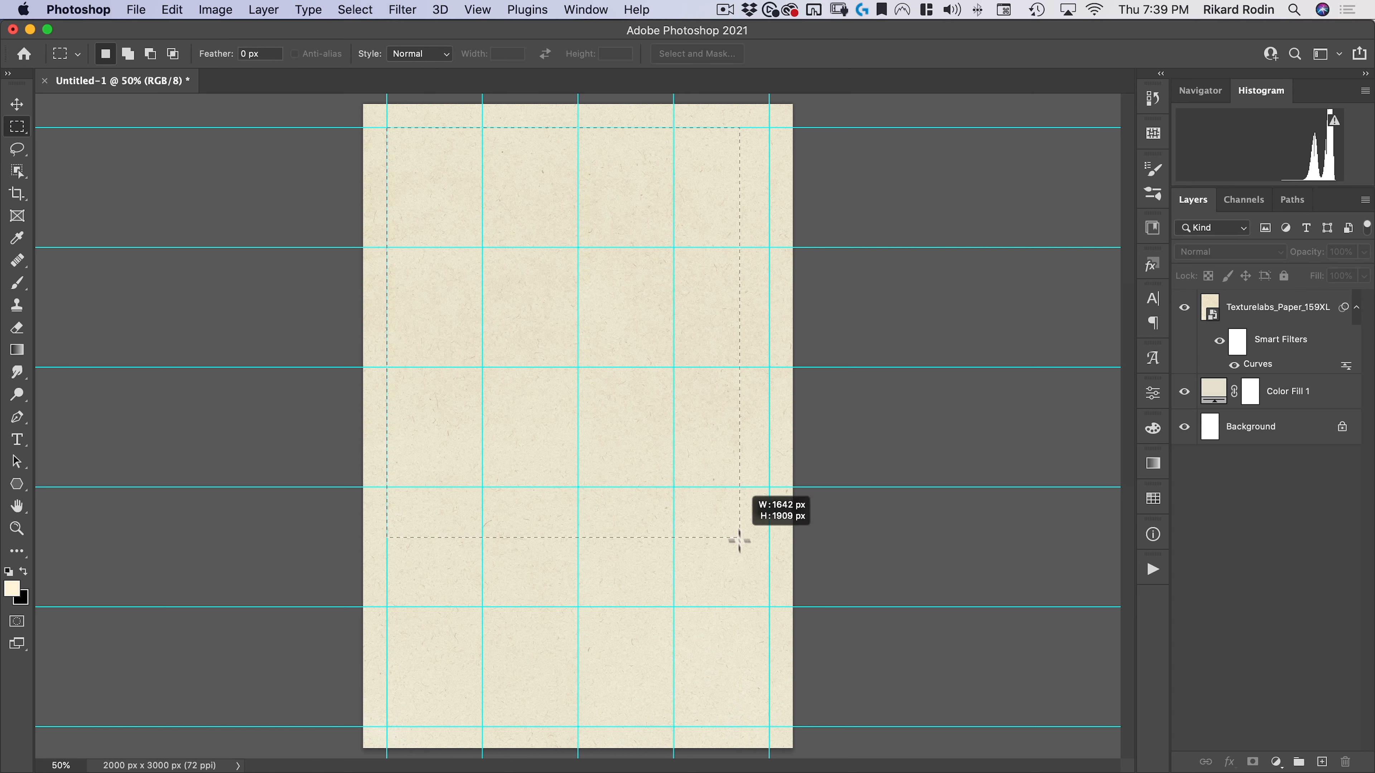
pyautogui.moveTo(768, 608); pyautogui.dragTo(768, 608)
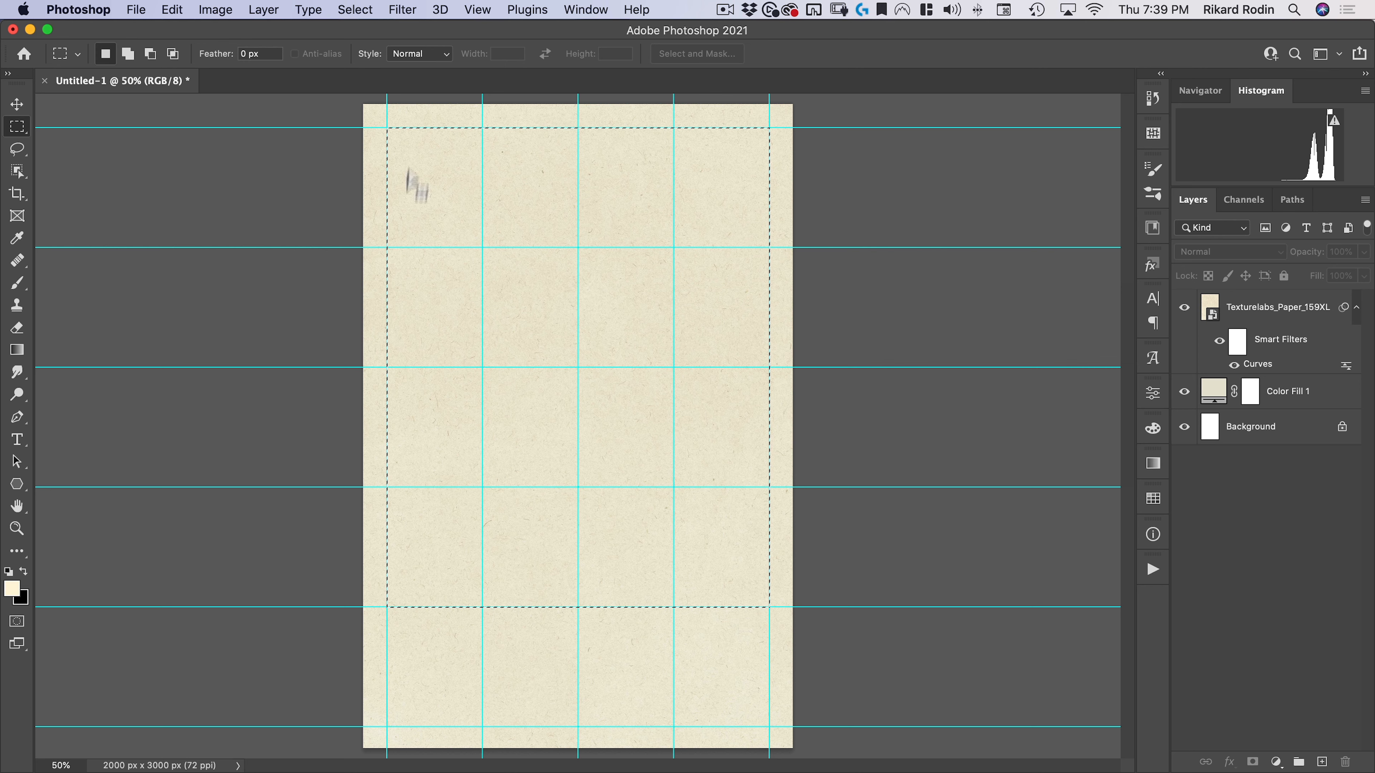
pyautogui.click(1322, 762)
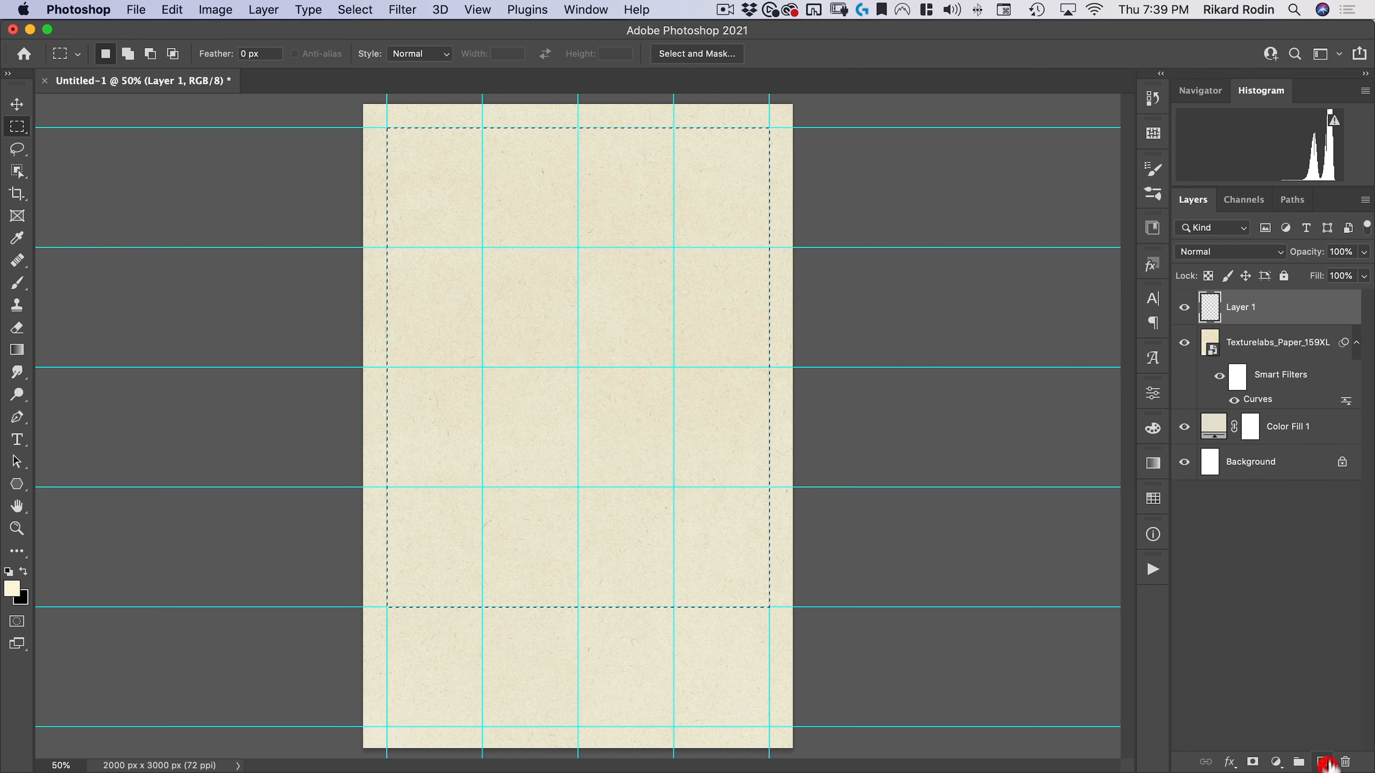
pyautogui.doubleClick(1240, 307)
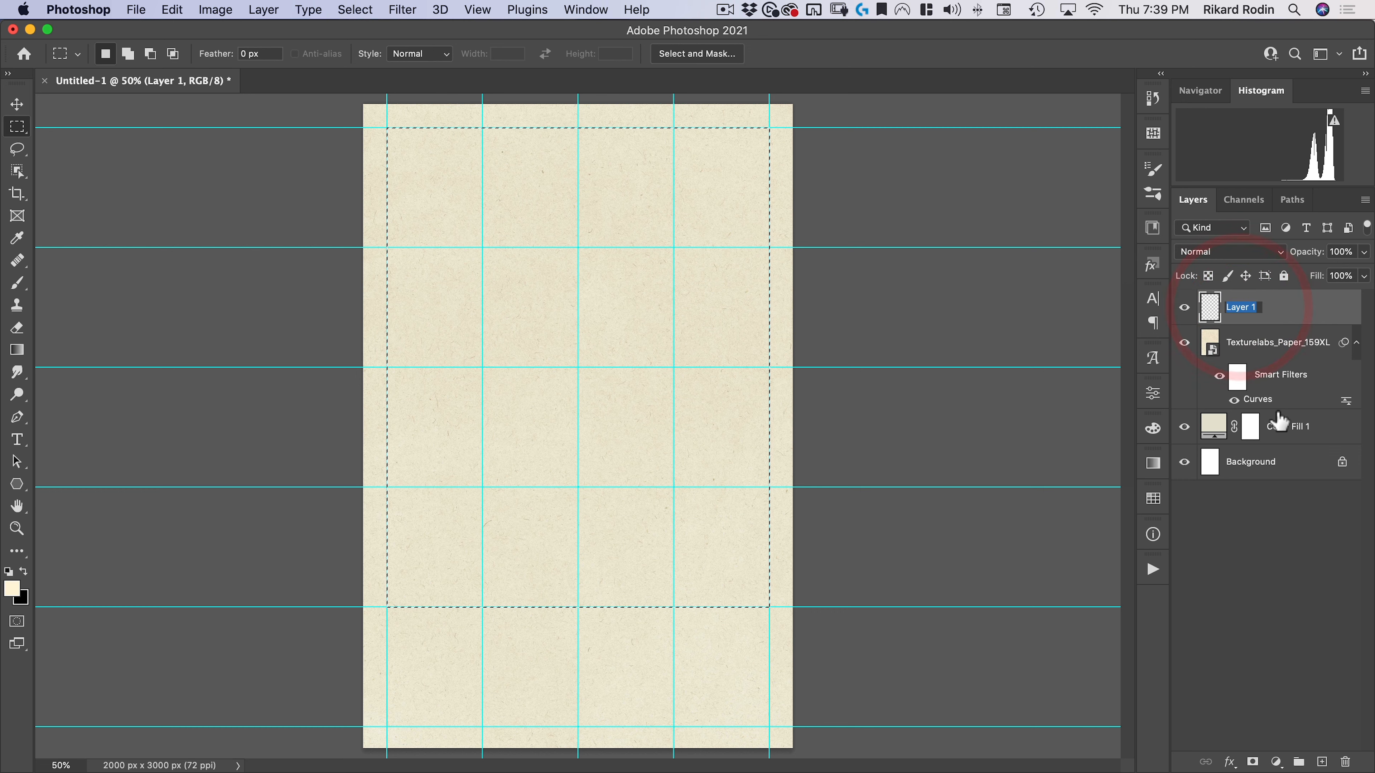
pyautogui.write('orange box')
pyautogui.press('Return')
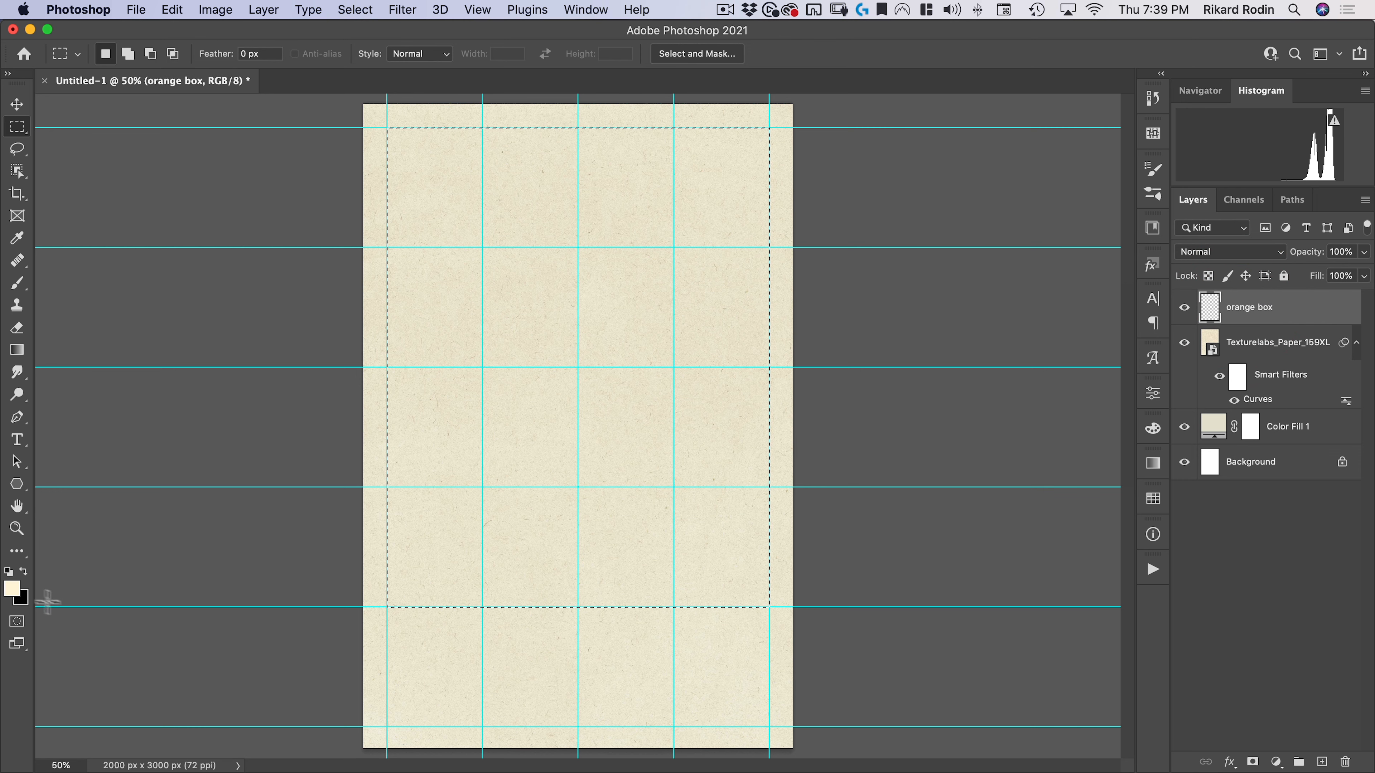
# Step: Fill the selected rectangle with white on the orange box layer and clear the selection
pyautogui.press('d')
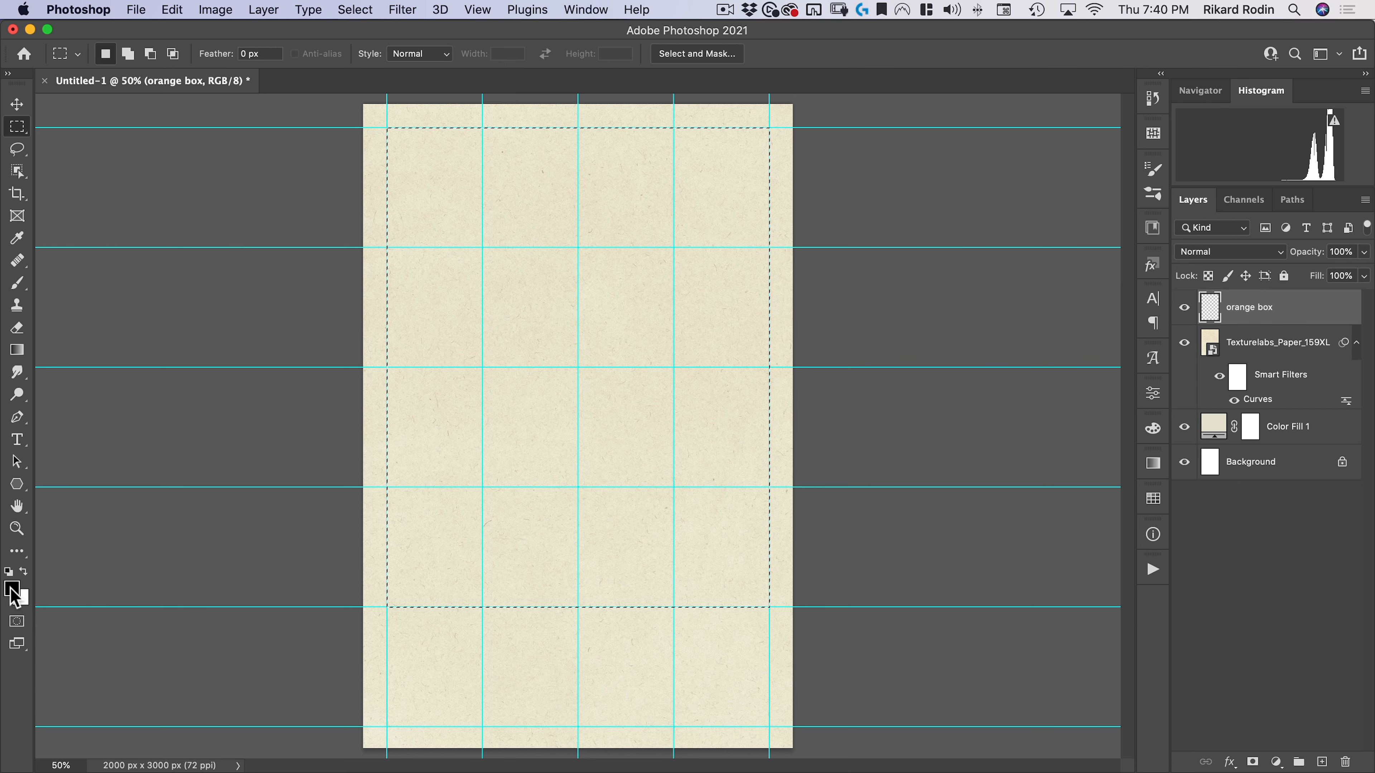
pyautogui.press('x')
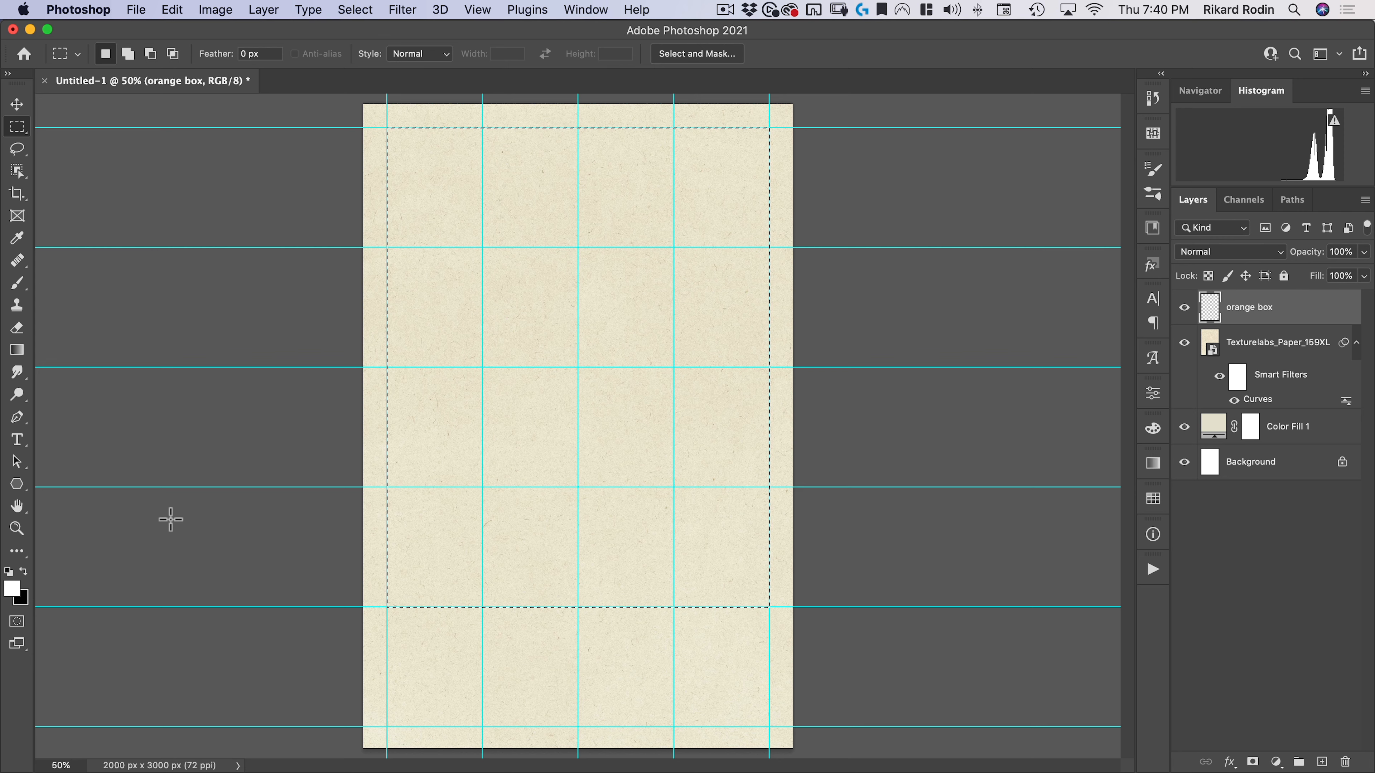
pyautogui.hotkey('alt', 'BackSpace')
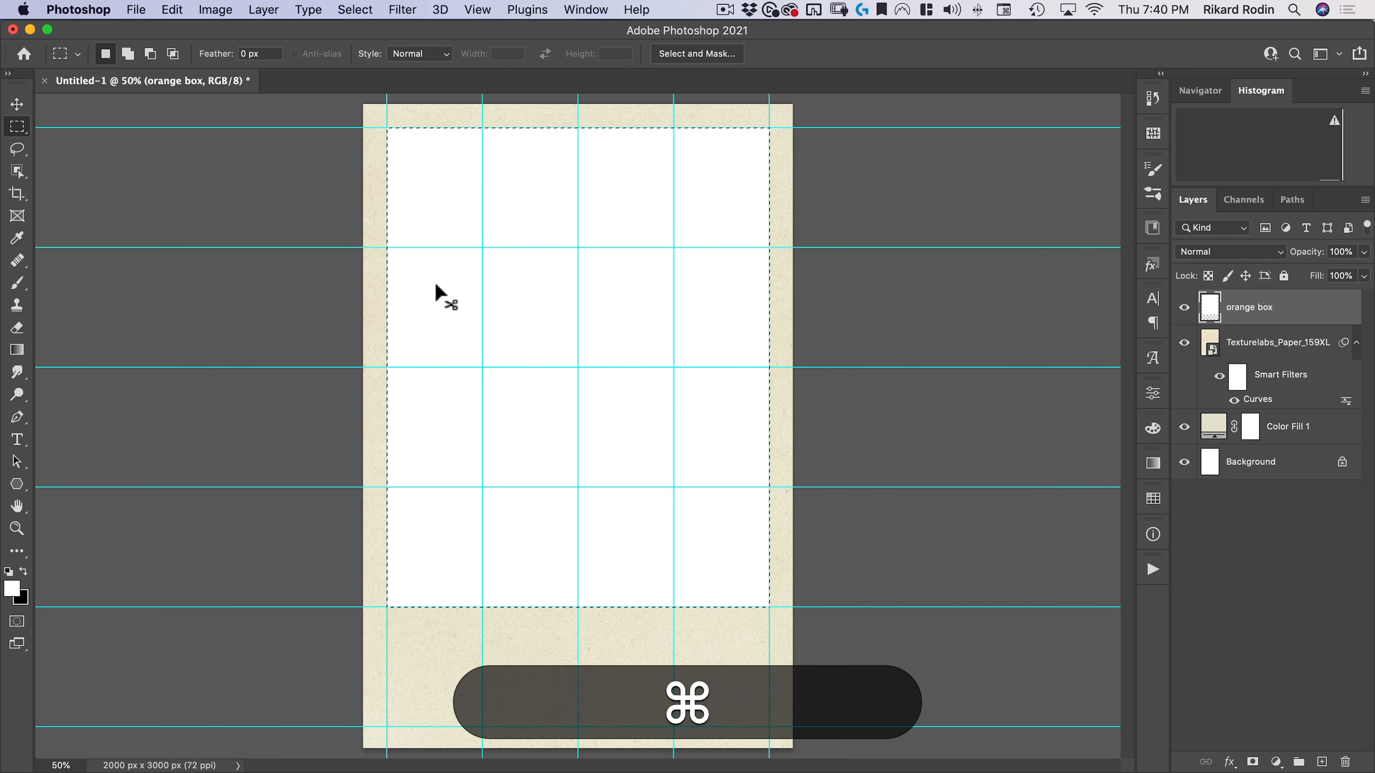
pyautogui.press('super+d')
pyautogui.press('super+v')
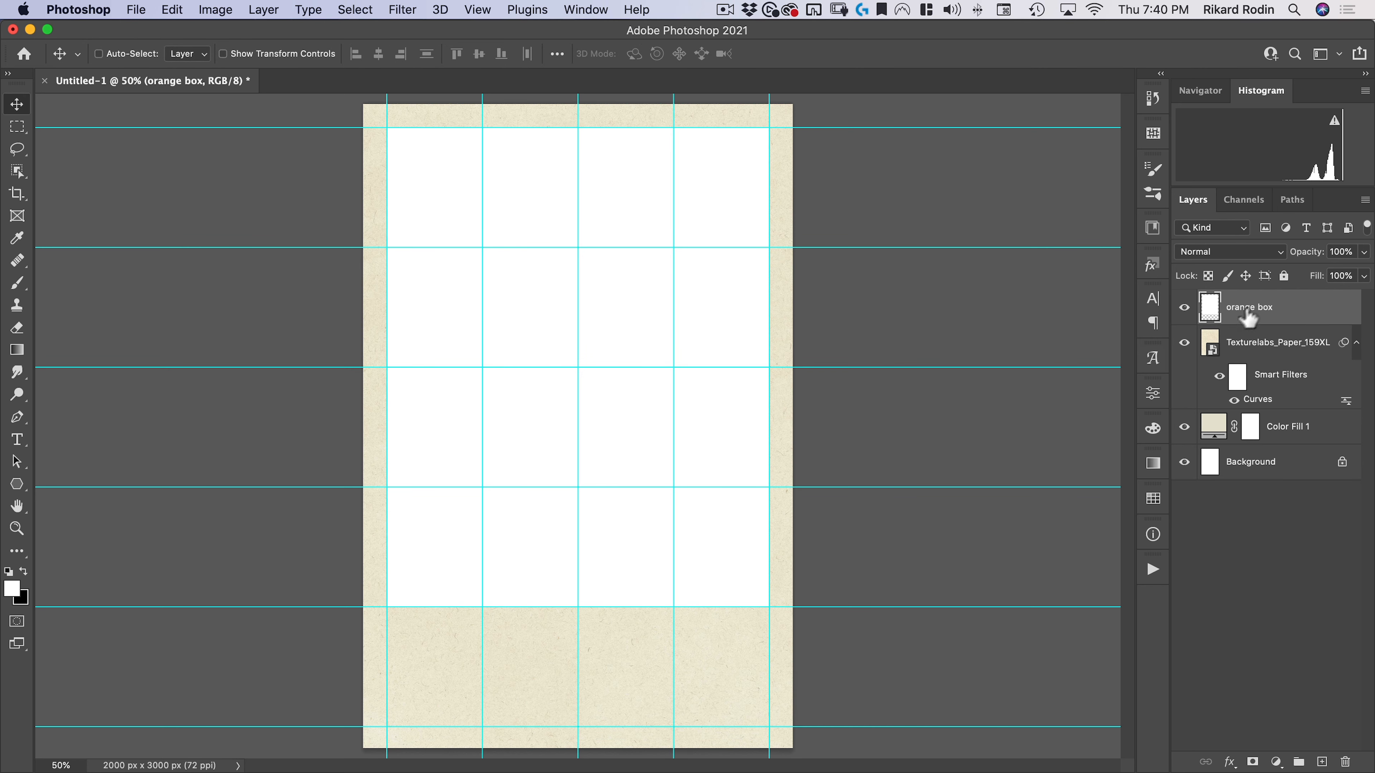
# Step: Open the portrait photo ending in QXevDflbI8A-unsplash.jpg from the assets folder and make a rectangular selection around the woman's head
pyautogui.click(137, 10)
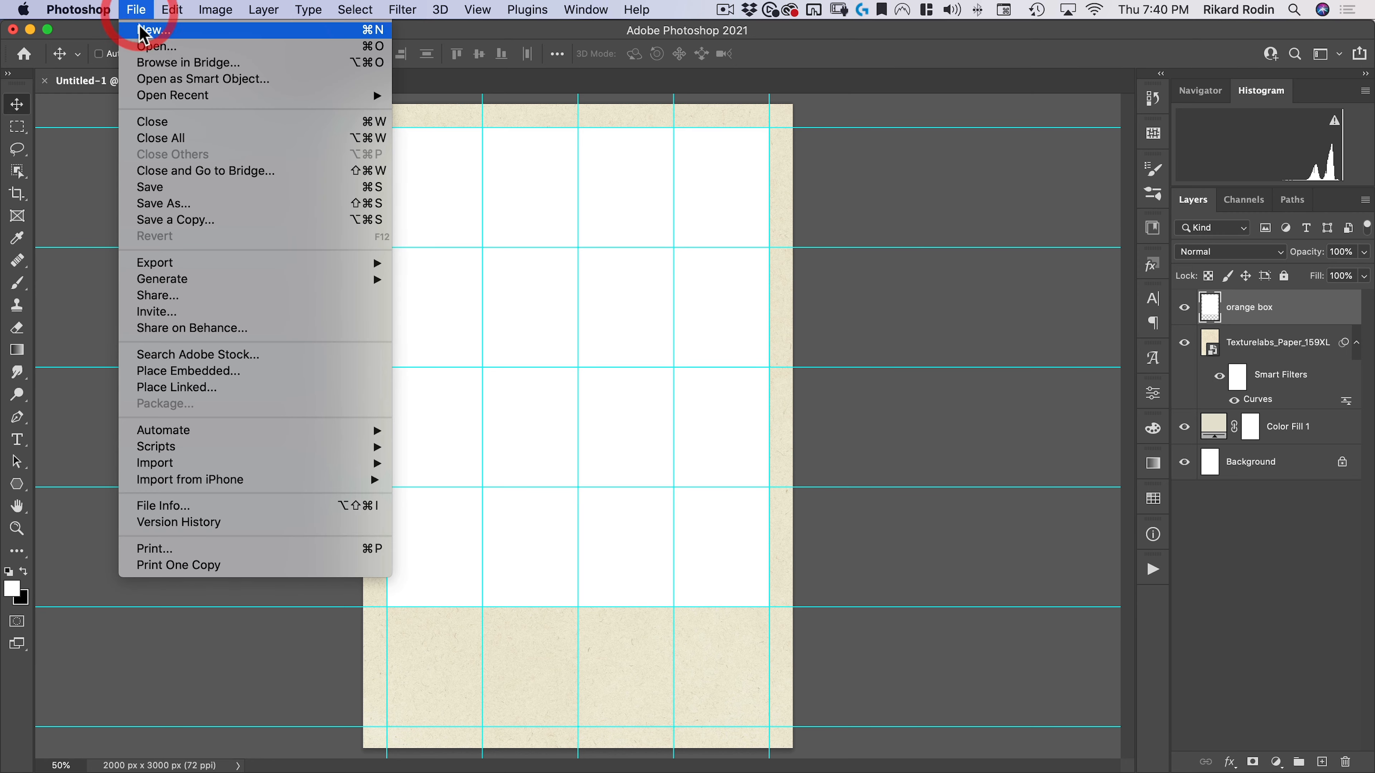
pyautogui.click(154, 46)
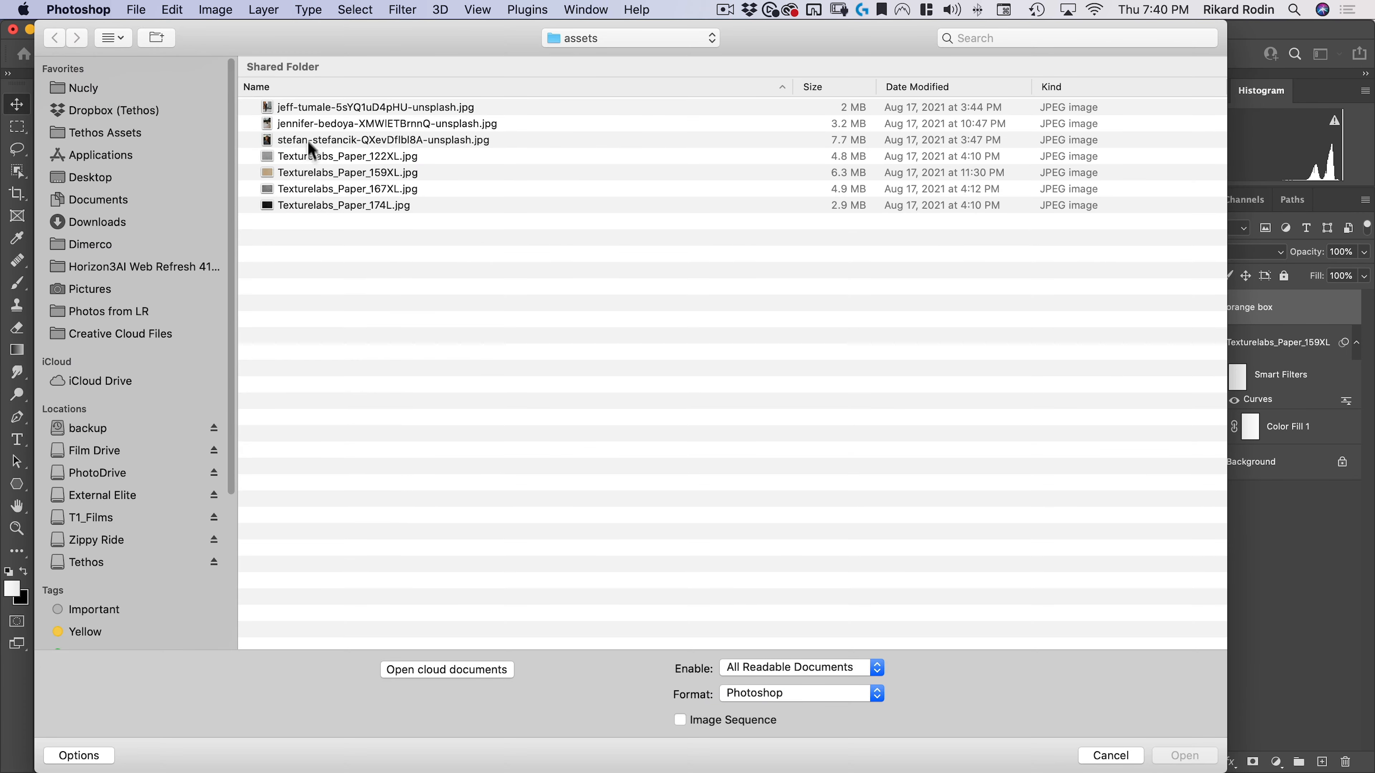
pyautogui.doubleClick(306, 140)
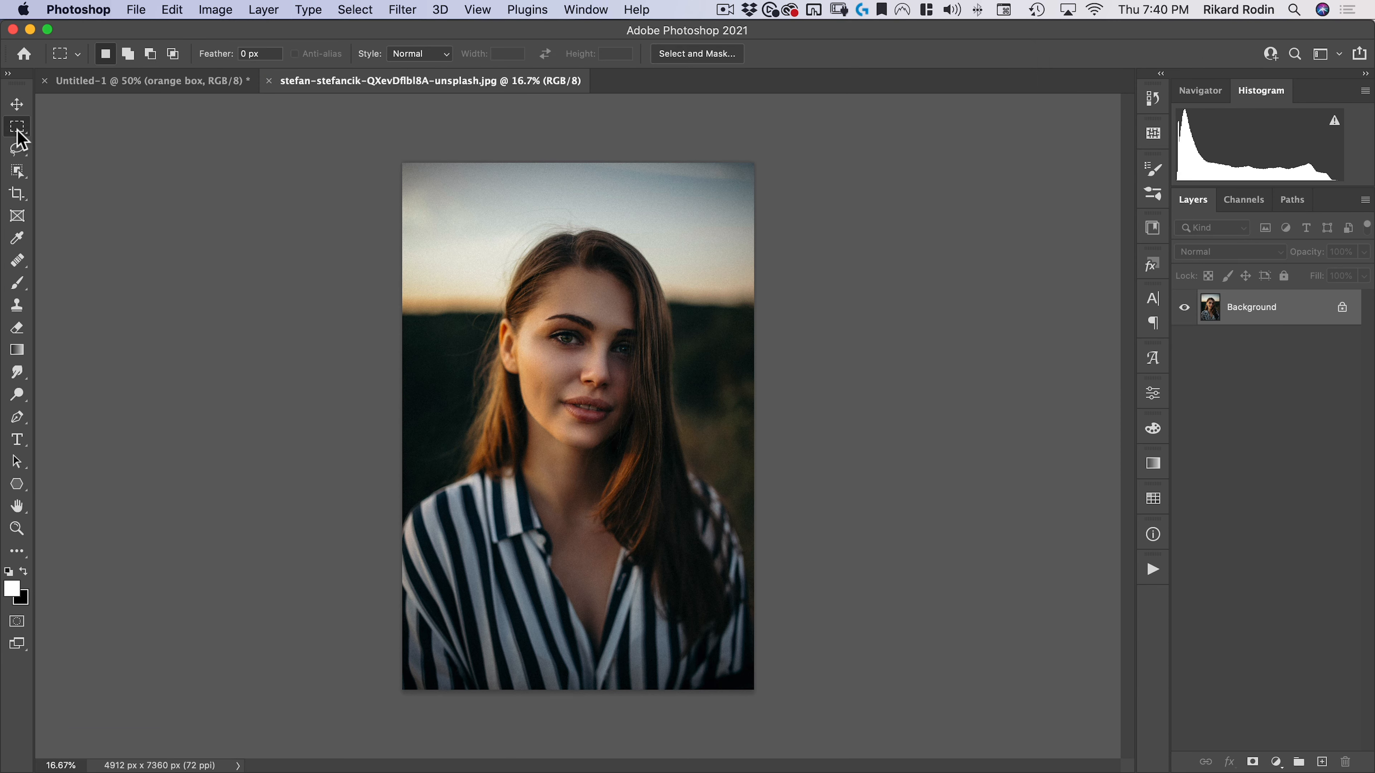
pyautogui.click(17, 132)
pyautogui.moveTo(493, 237); pyautogui.dragTo(677, 474)
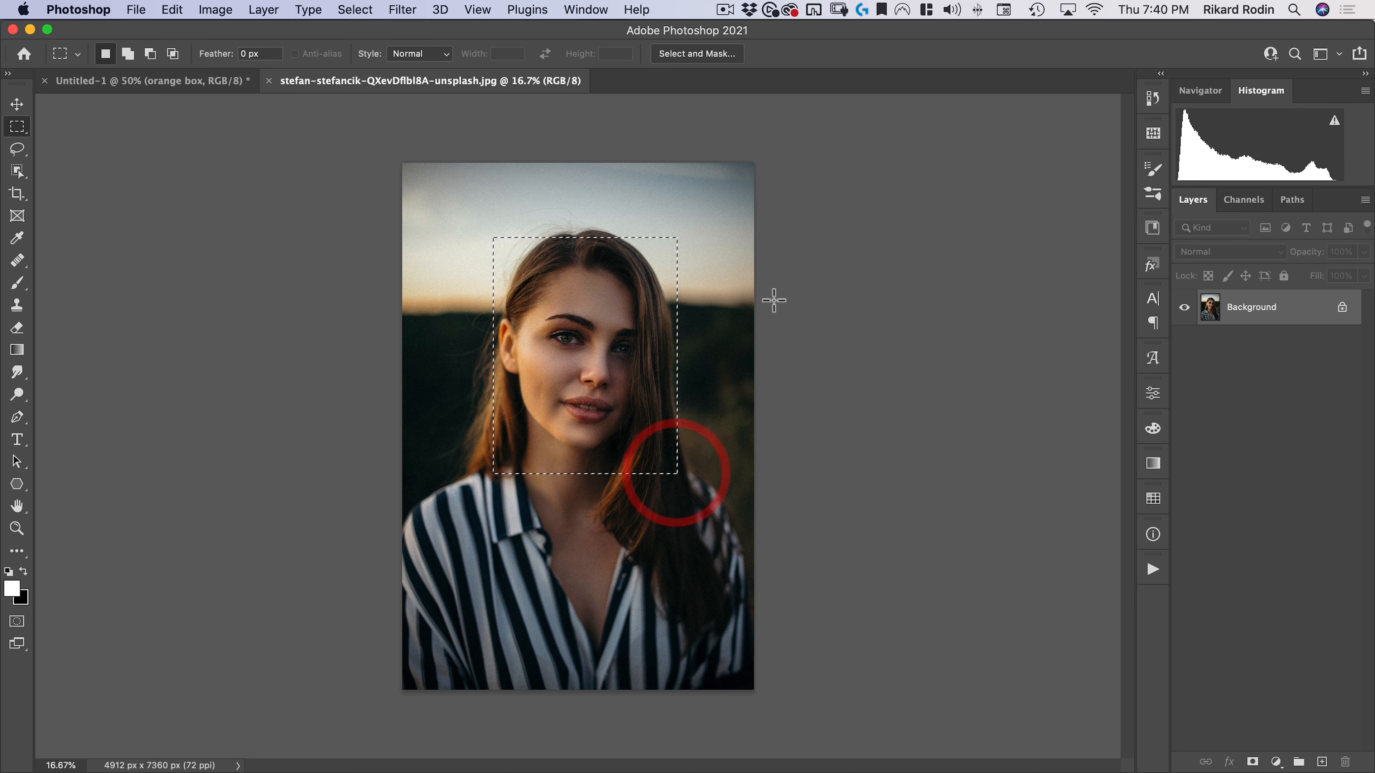
# Step: Copy the selected head area, close the portrait photo and paste the copy into the poster document
pyautogui.press('super+c')
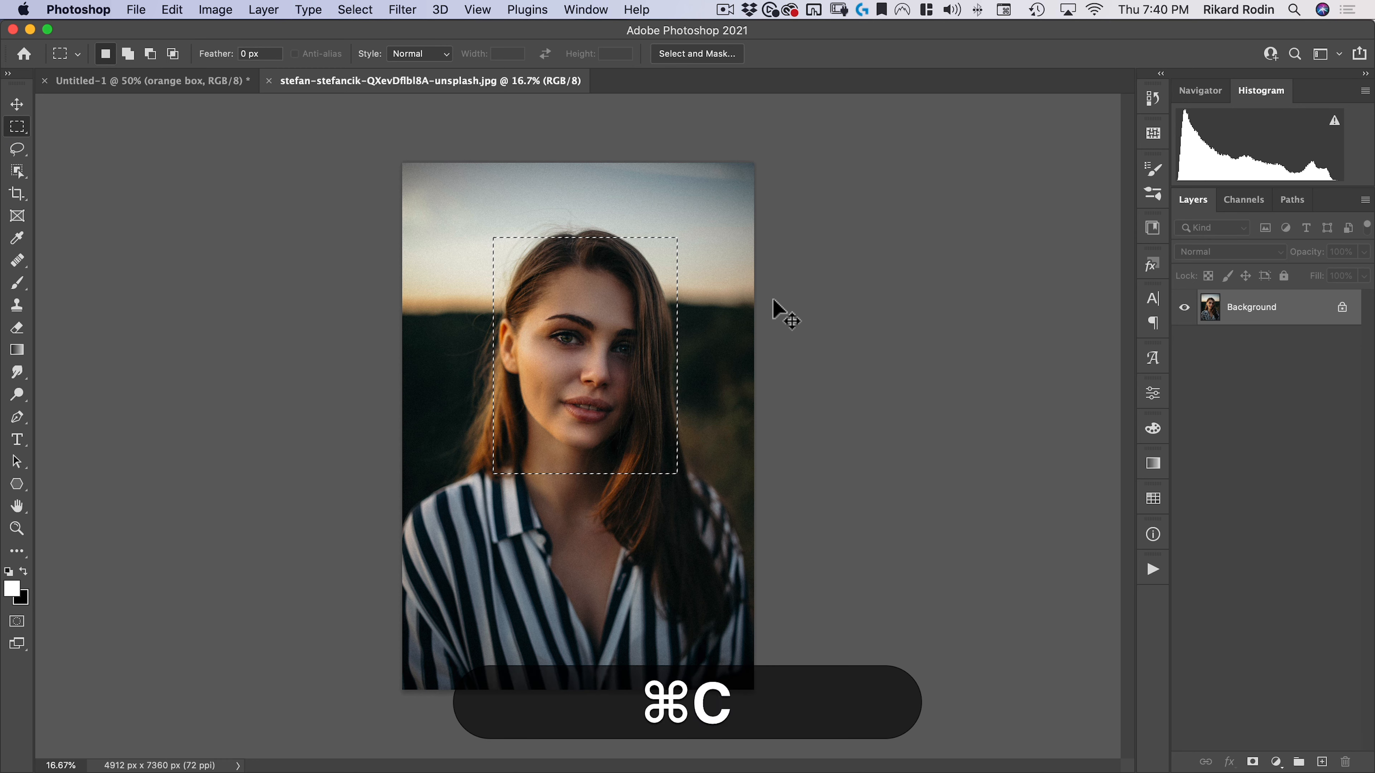
pyautogui.click(270, 81)
pyautogui.press('super+v')
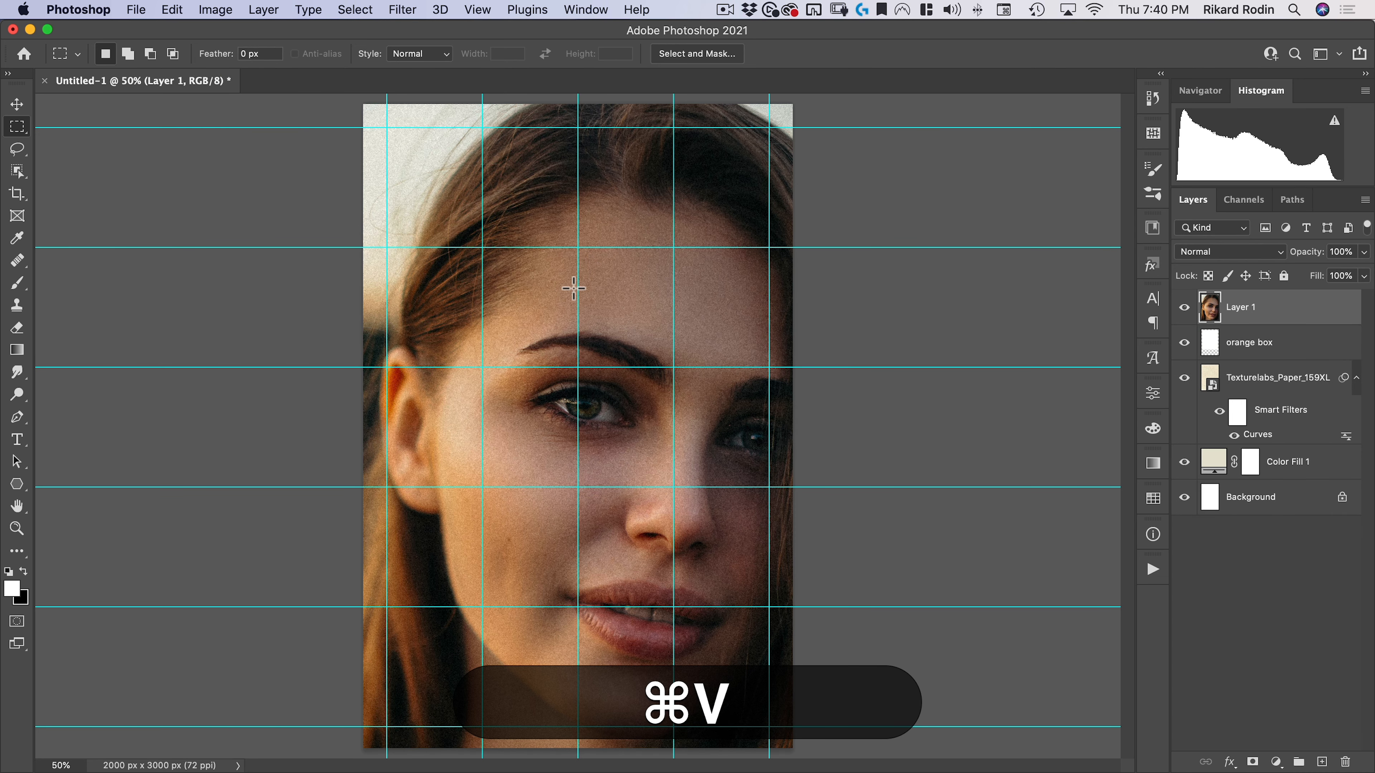
# Step: Clip the pasted portrait to the orange box layer and shift it up and left so the face fills the box
pyautogui.press('v')
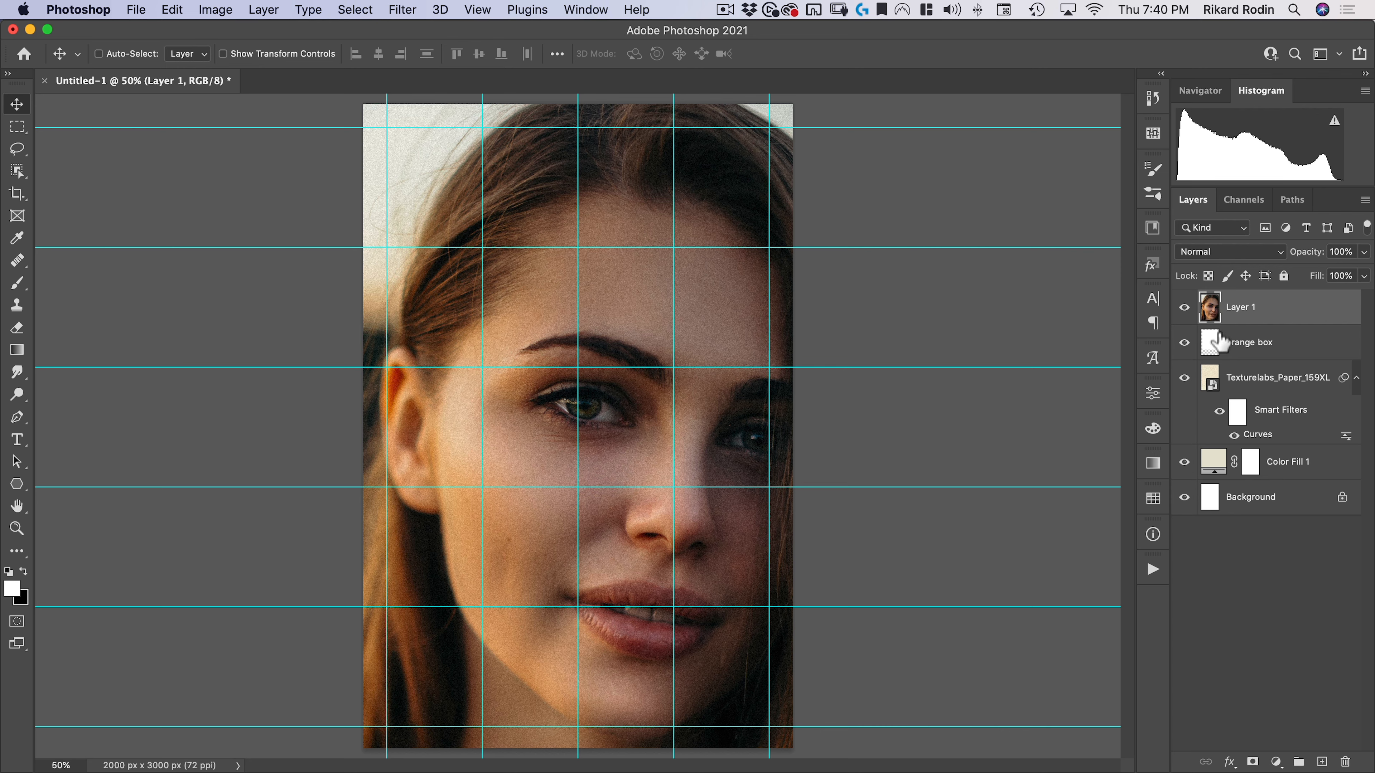
pyautogui.press('alt')
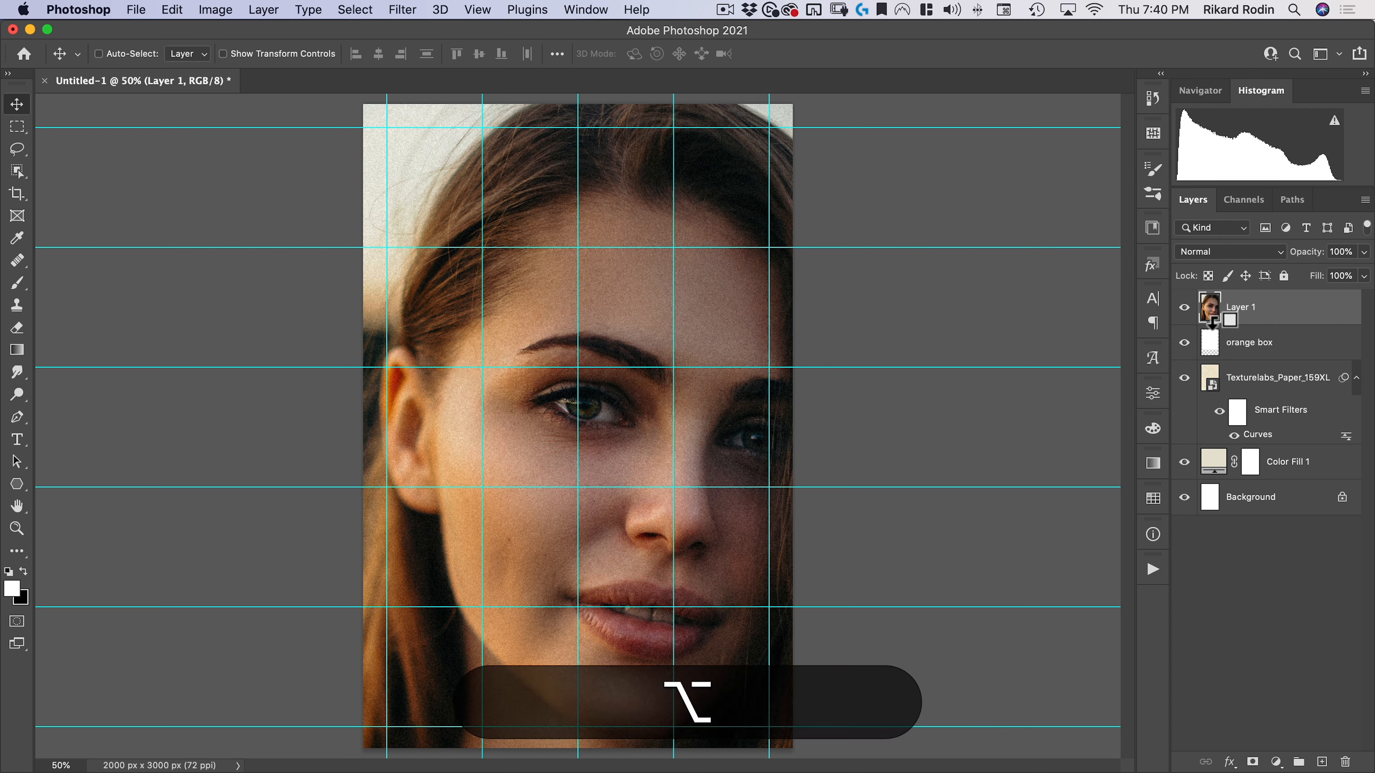
pyautogui.keyDown('alt'); pyautogui.click(1209, 320); pyautogui.keyUp('alt')
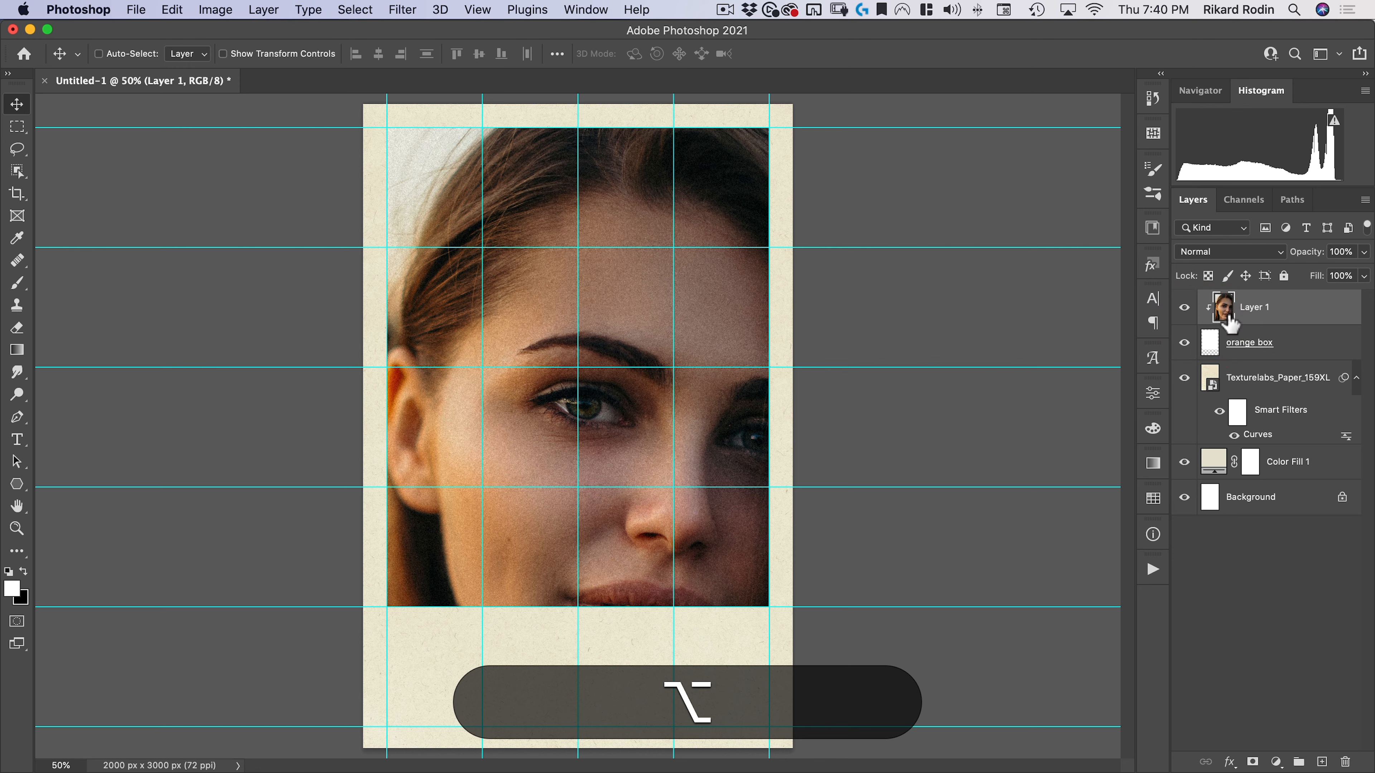
pyautogui.moveTo(630, 445); pyautogui.dragTo(512, 277)
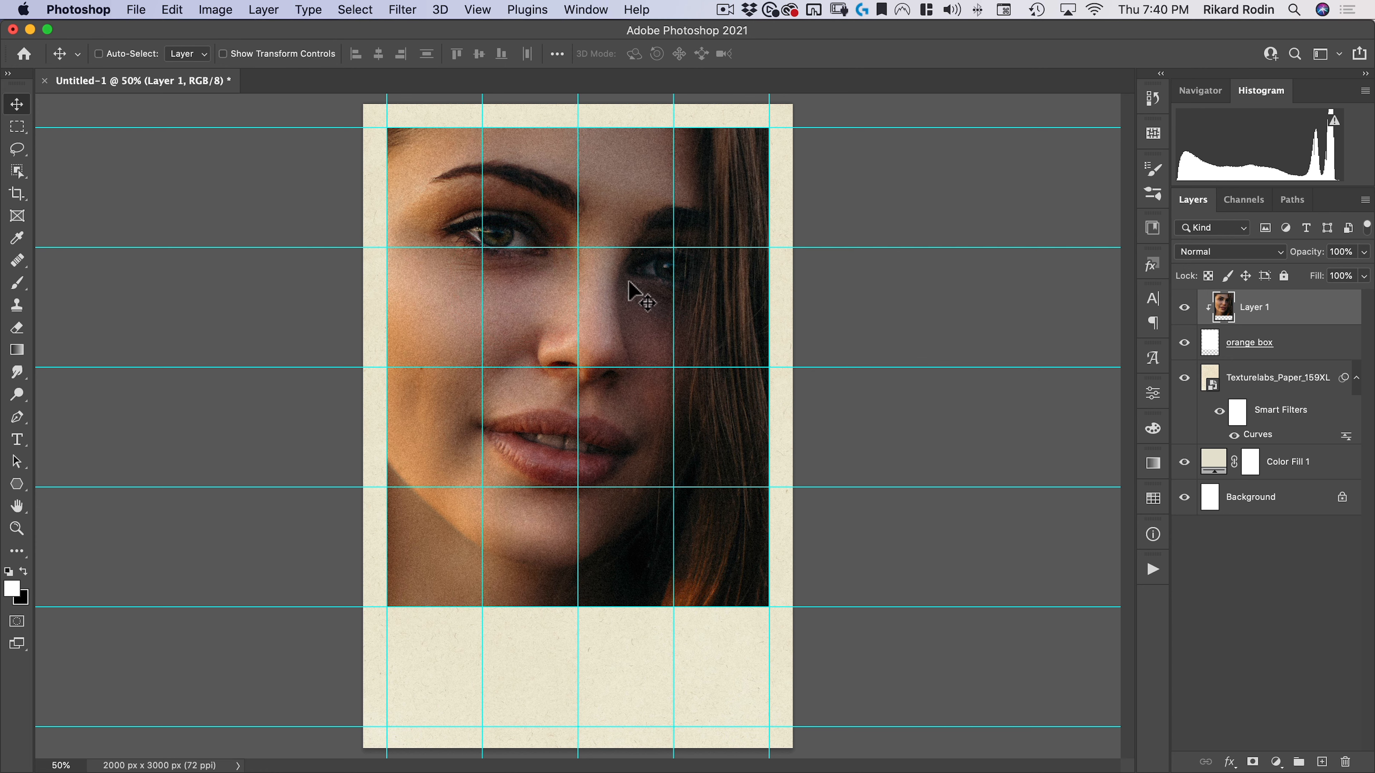
# Step: Start a free transform of the portrait and place its reference point on the guide intersection at the corner of the eye
pyautogui.press('super')
pyautogui.press('super+t')
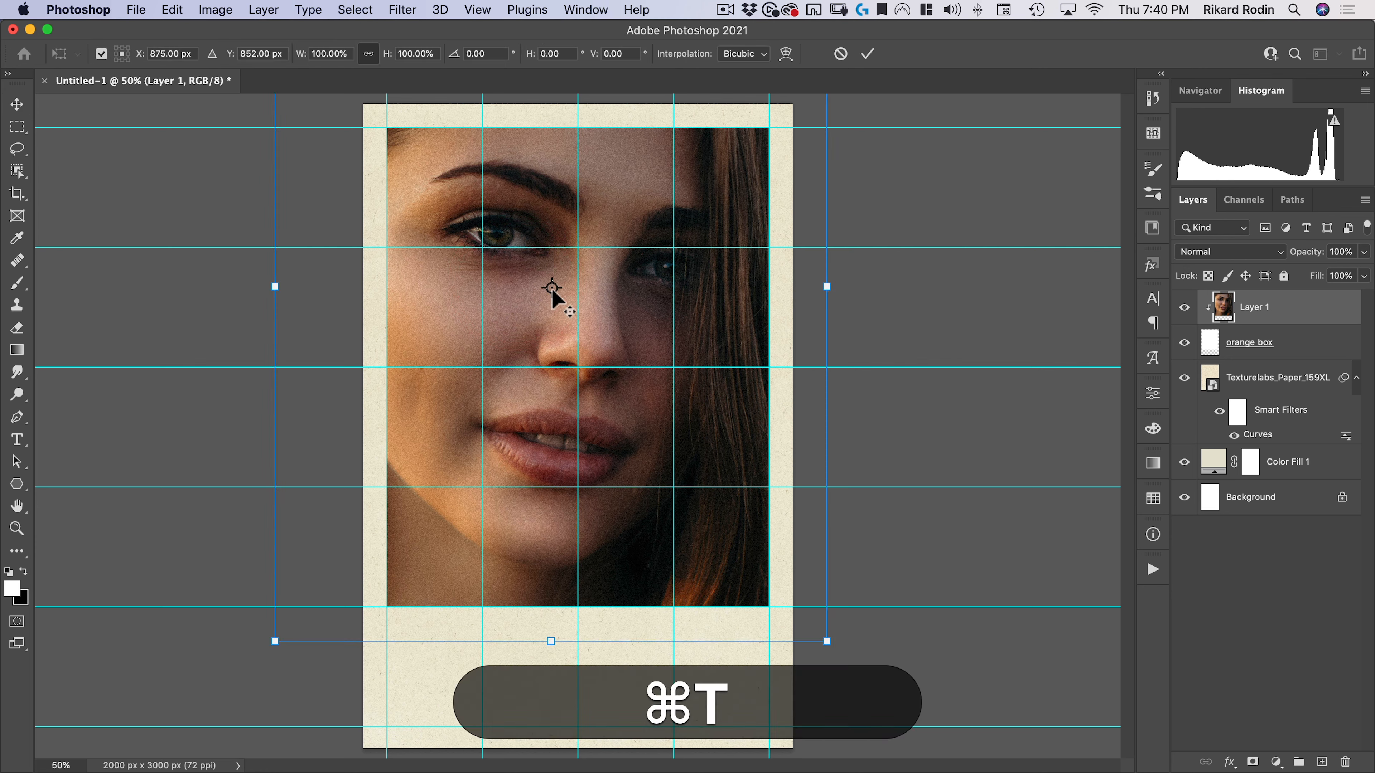
pyautogui.moveTo(552, 287); pyautogui.dragTo(536, 289)
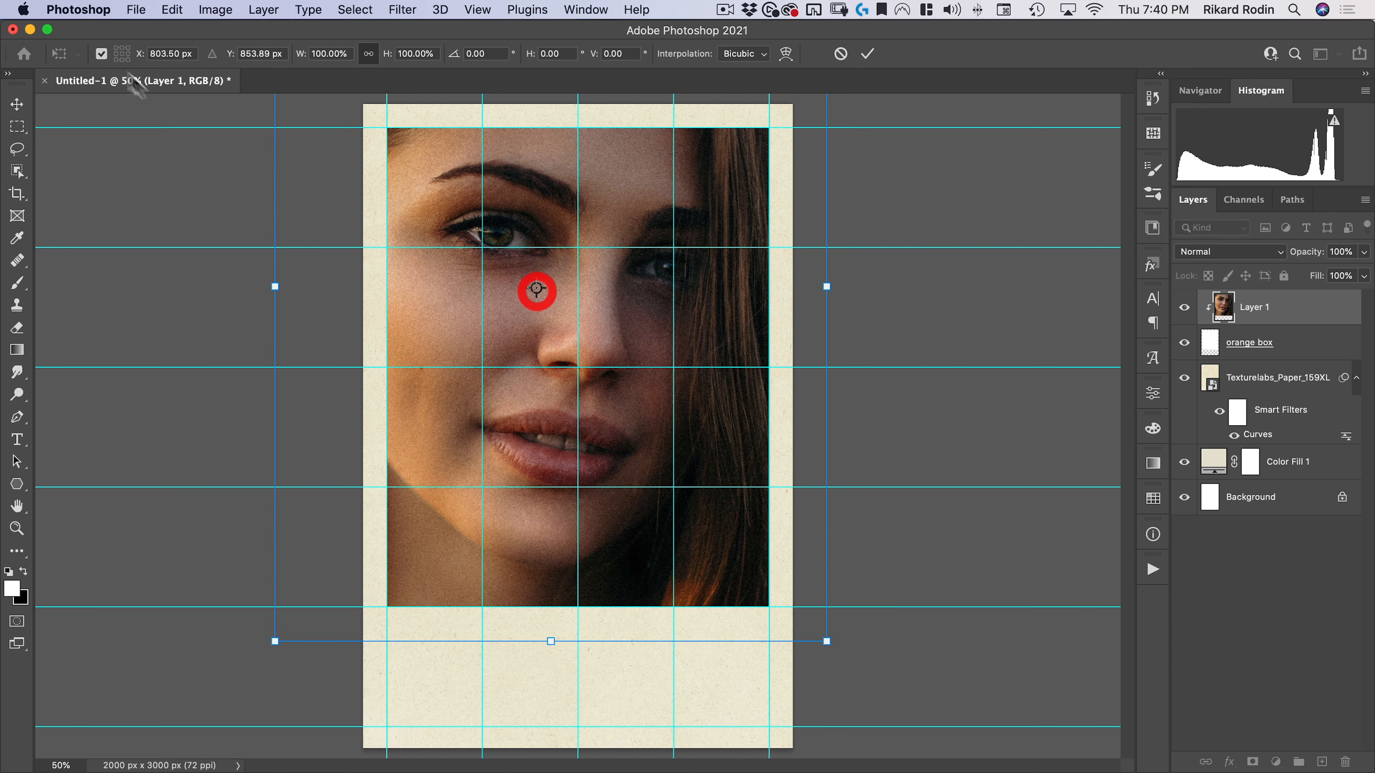
pyautogui.click(100, 54)
pyautogui.click(100, 54)
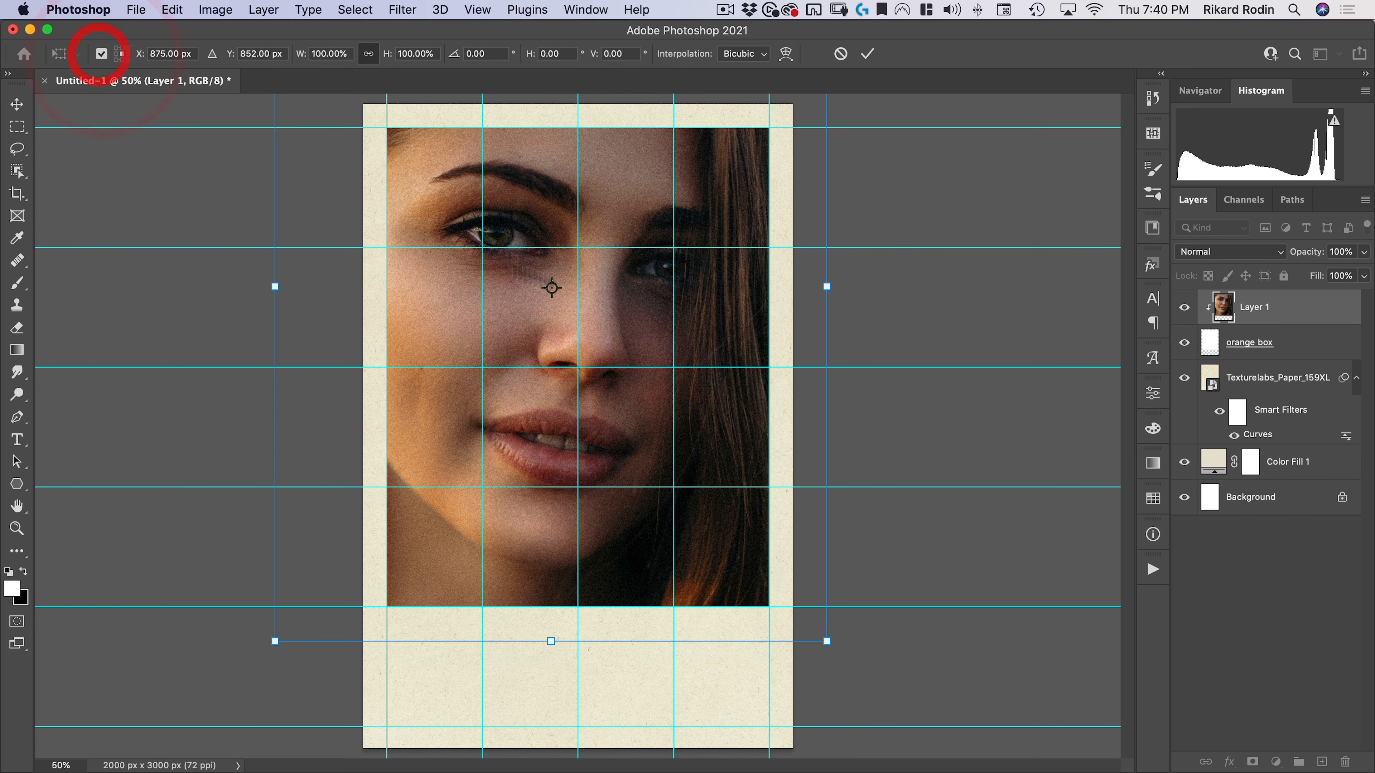
pyautogui.moveTo(552, 292)
pyautogui.mouseDown()
pyautogui.moveTo(493, 255)
pyautogui.moveTo(611, 315)
pyautogui.moveTo(561, 293)
pyautogui.mouseUp()
pyautogui.moveTo(558, 292); pyautogui.dragTo(482, 248)
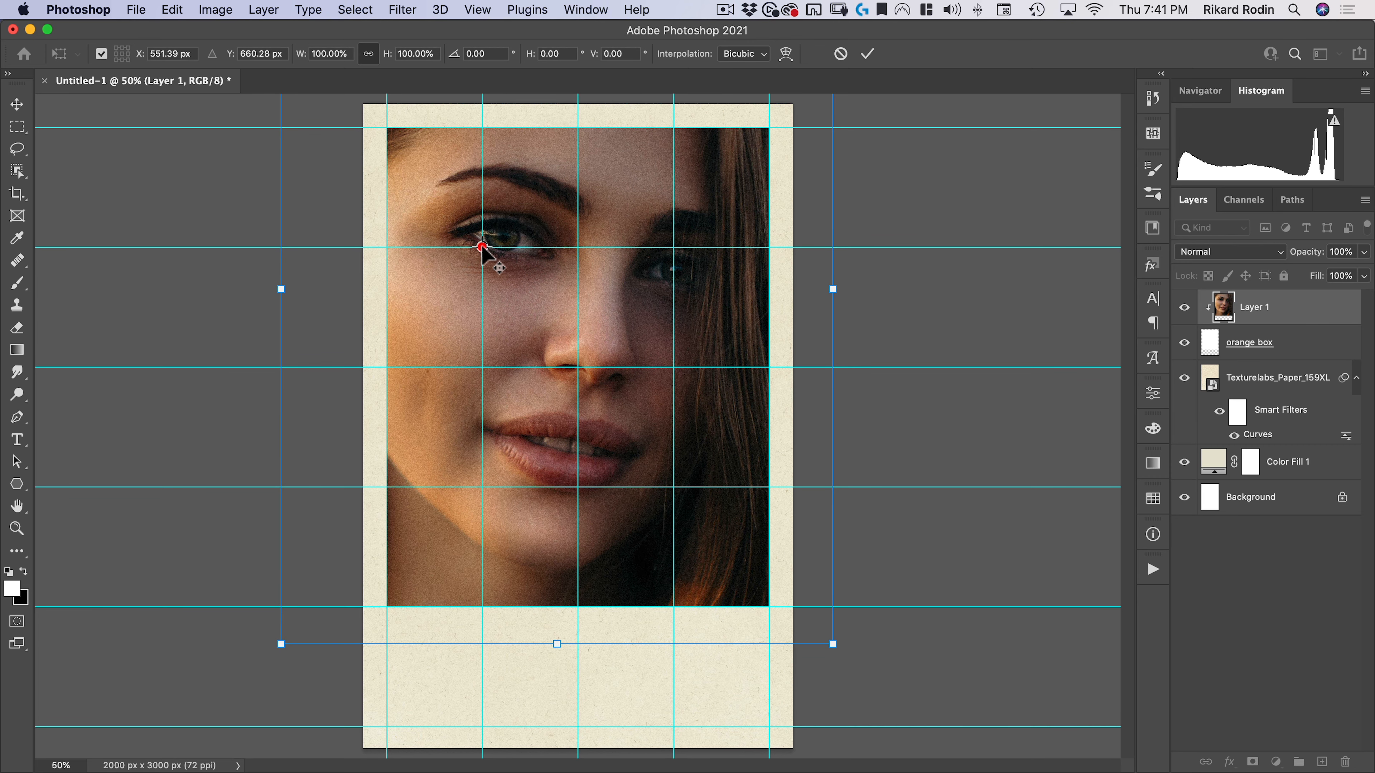
# Step: Scale the portrait to 121.56% and rotate it -3.95° around the reference point, and apply the transform
pyautogui.press('alt')
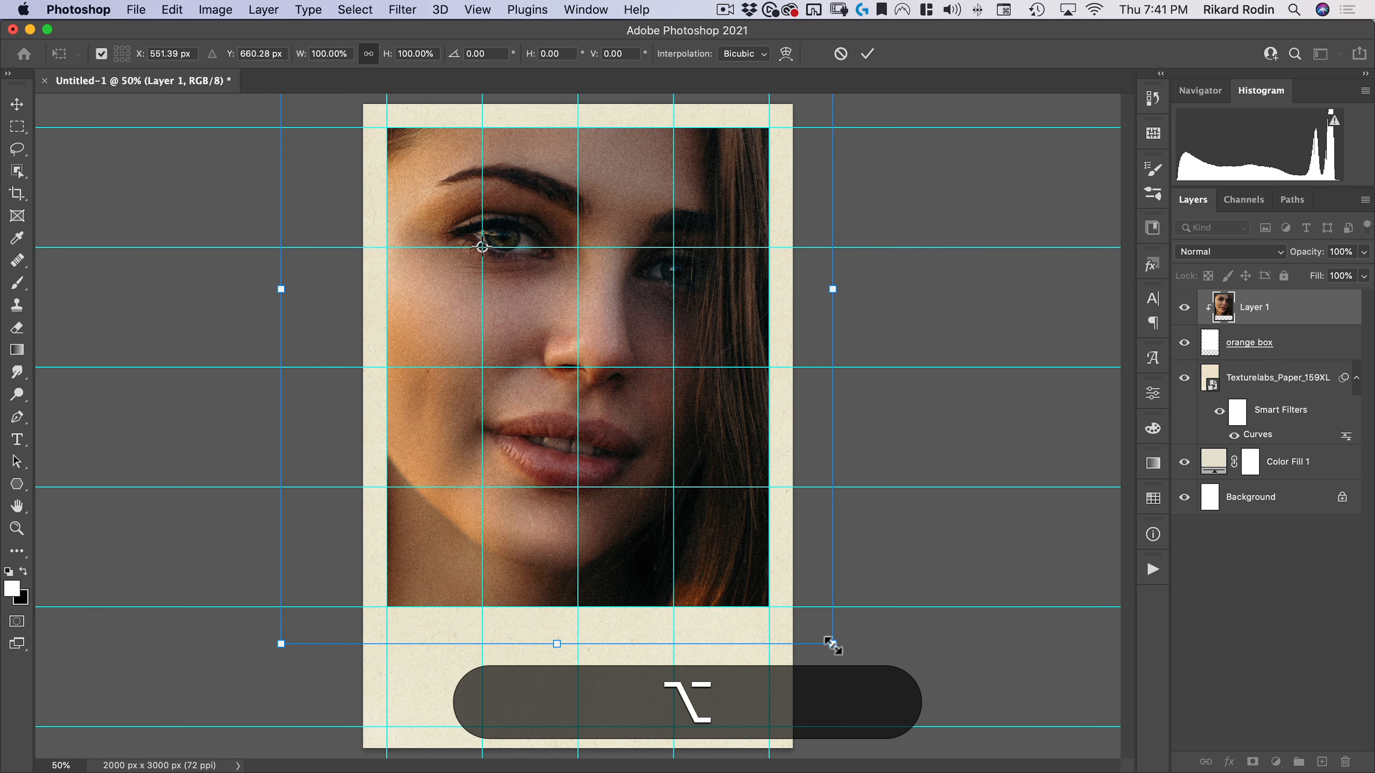
pyautogui.moveTo(832, 648); pyautogui.dragTo(933, 715)
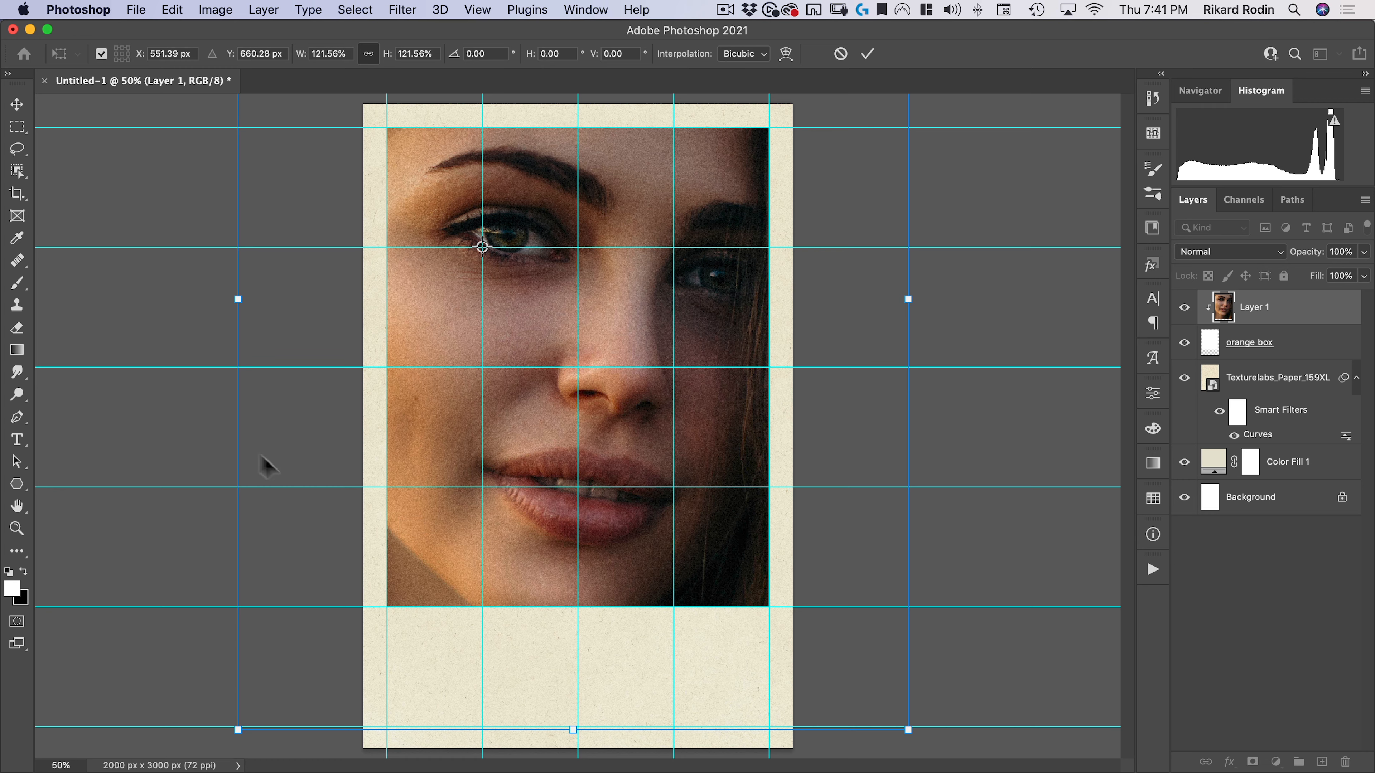
pyautogui.moveTo(203, 422); pyautogui.dragTo(201, 450)
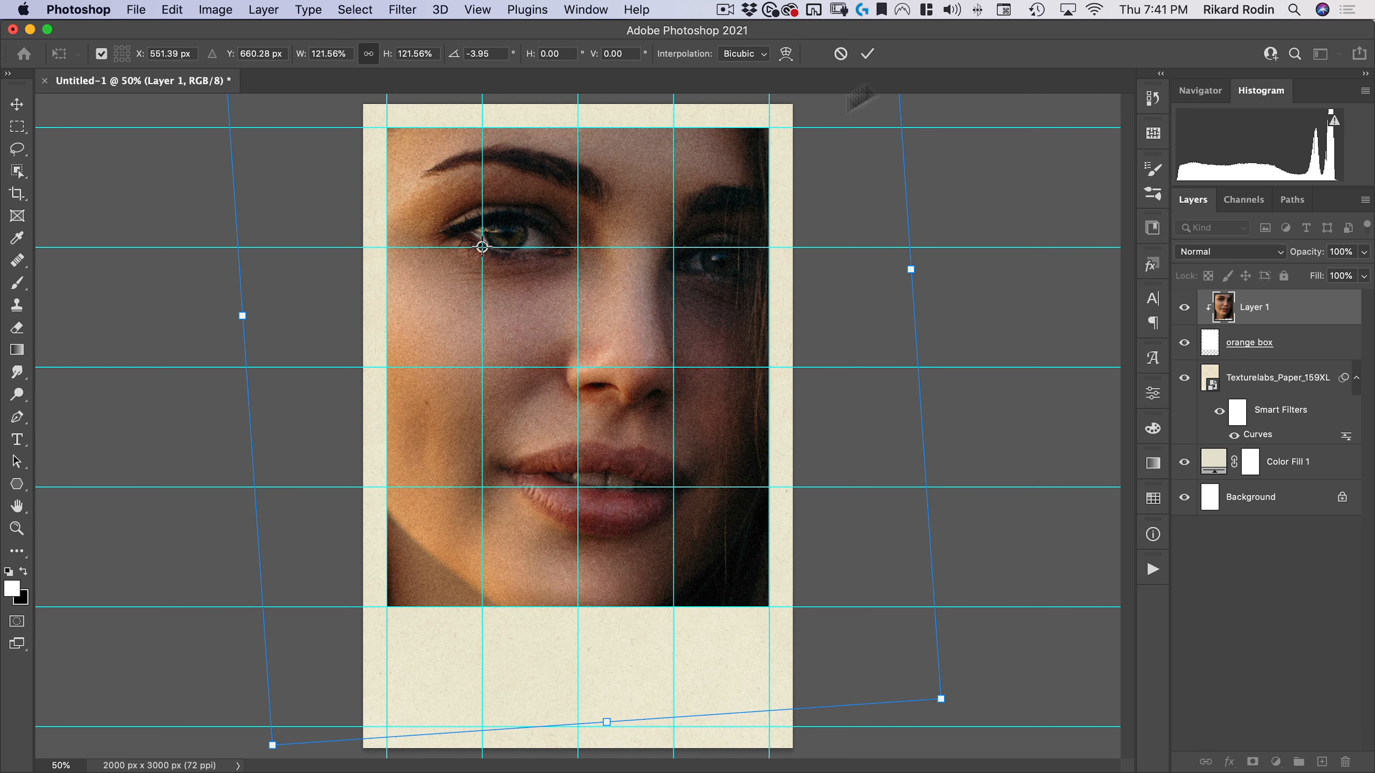
pyautogui.click(869, 54)
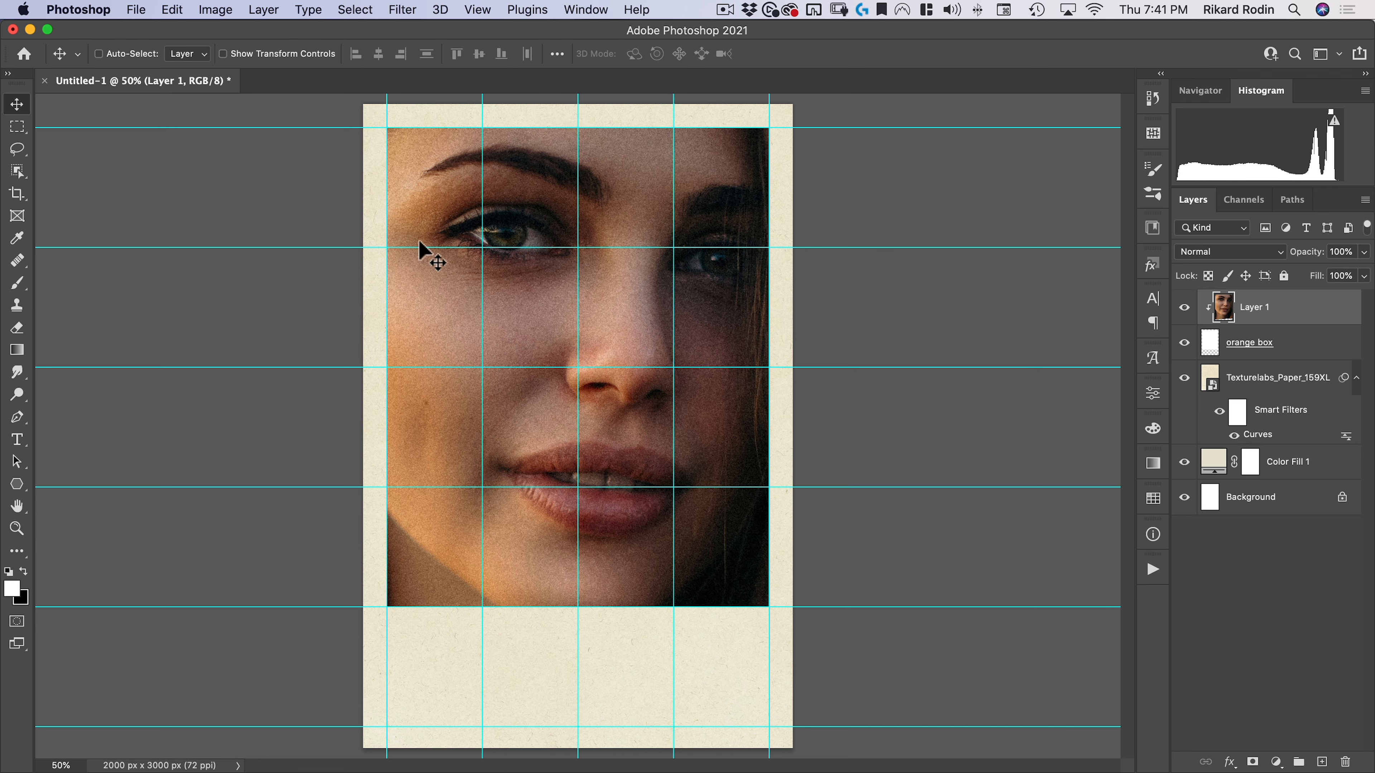
# Step: Convert the clipped portrait layer to a smart object
pyautogui.click(216, 10)
pyautogui.click(215, 10)
pyautogui.rightClick(1323, 307)
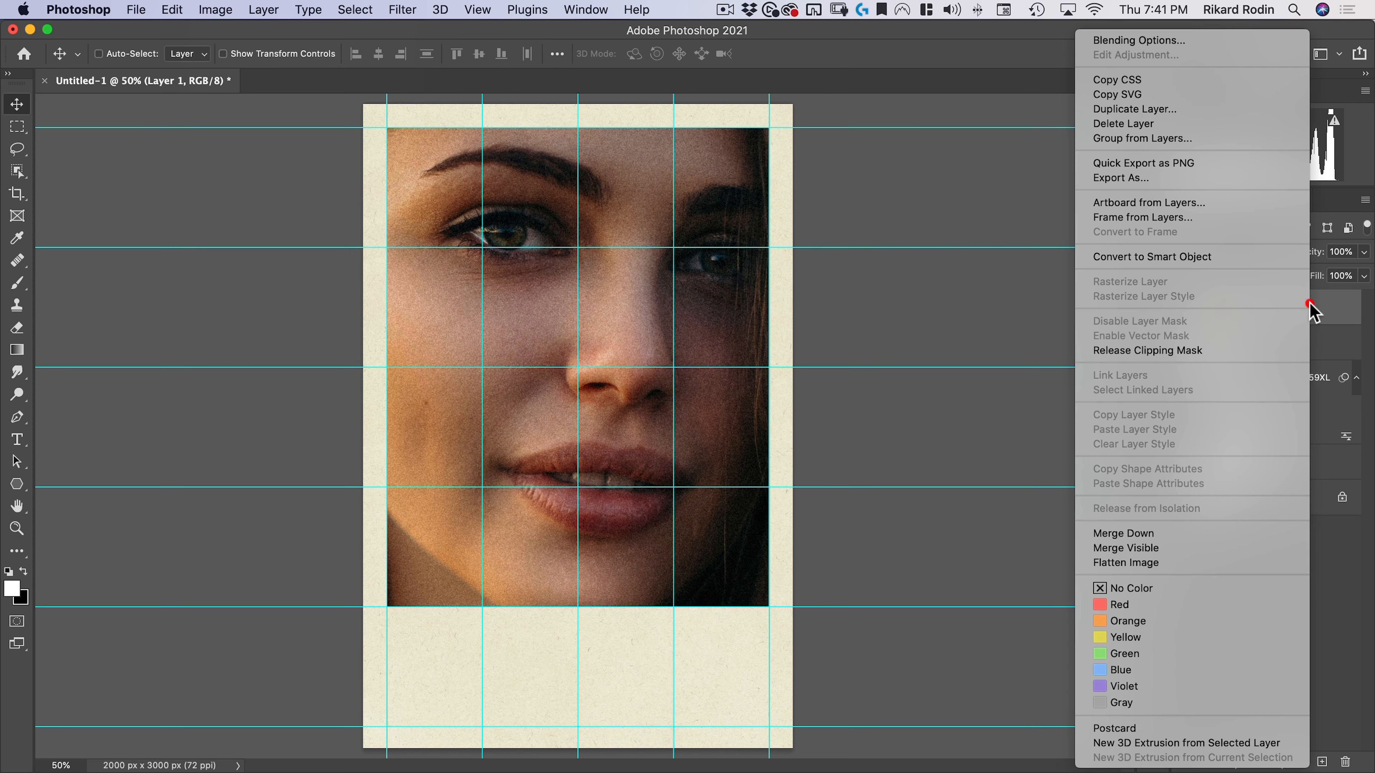
pyautogui.click(1186, 259)
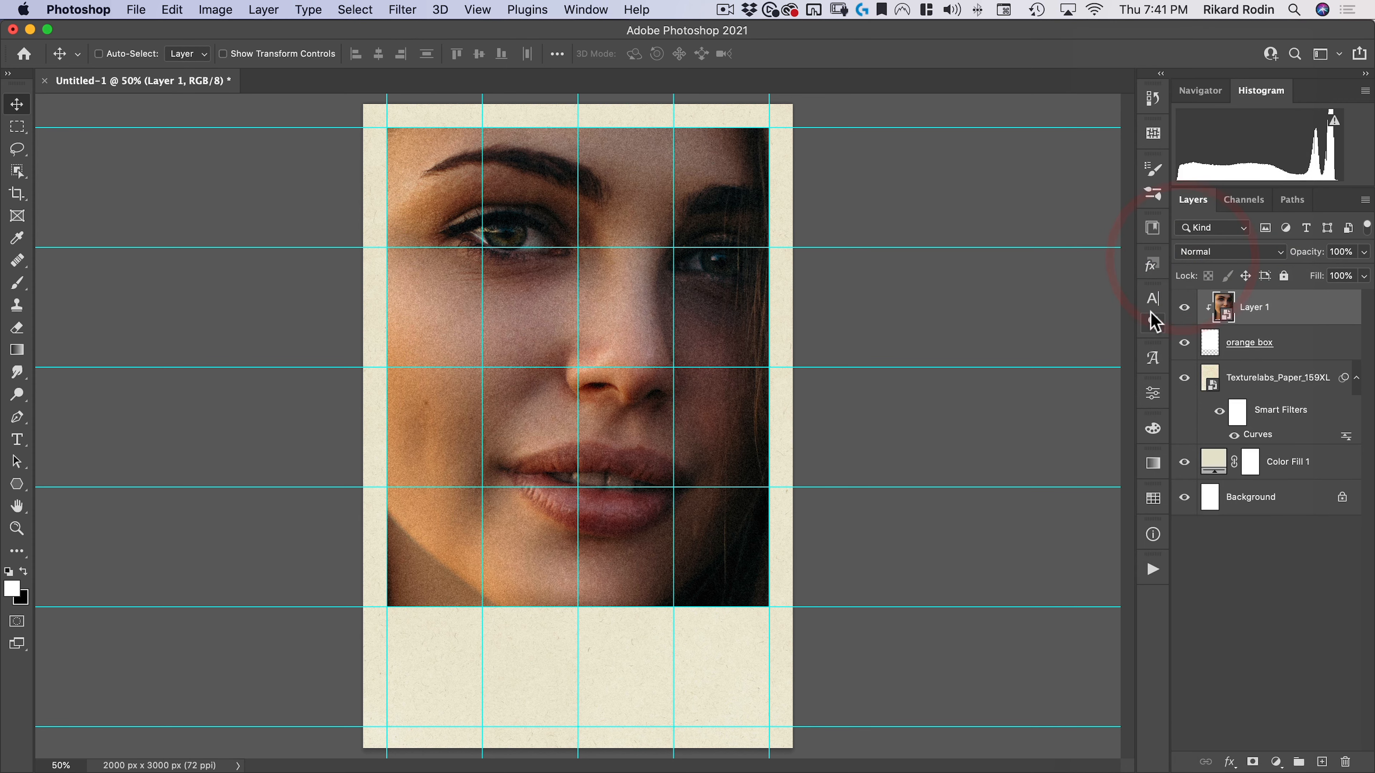
# Step: Apply Curves to the portrait with the white point at input 167, a point at input 63, output 149, and a slightly raised black input
pyautogui.click(202, 11)
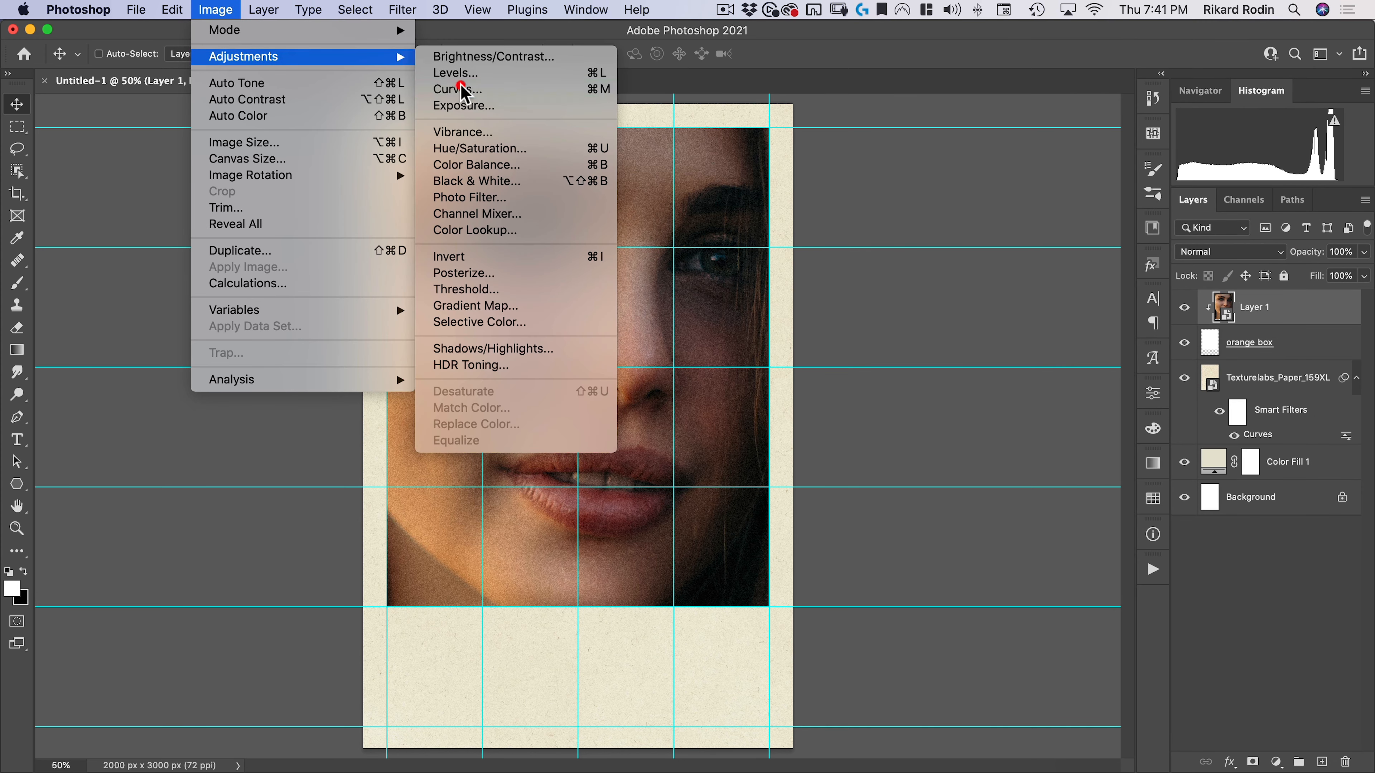
pyautogui.click(467, 90)
pyautogui.moveTo(1143, 71); pyautogui.dragTo(868, 96)
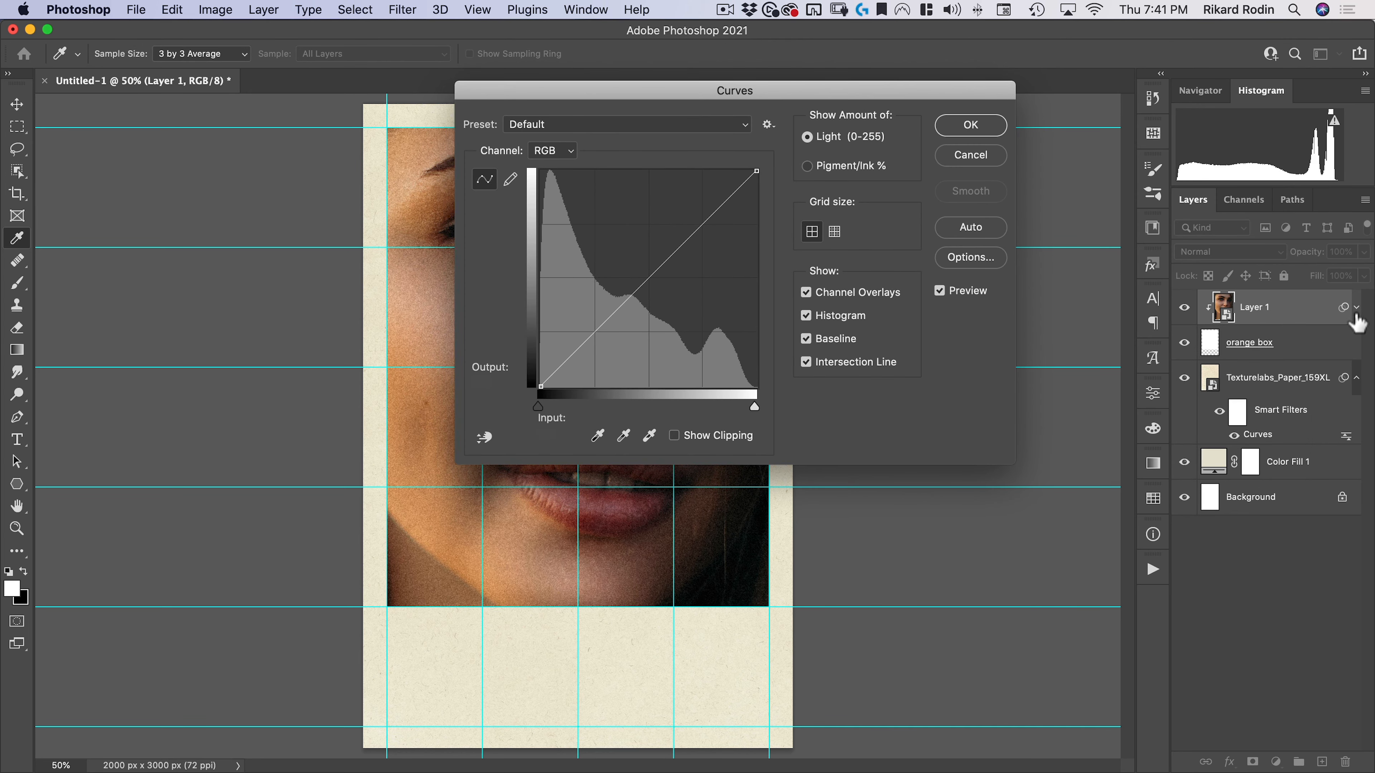
pyautogui.moveTo(692, 92); pyautogui.dragTo(883, 120)
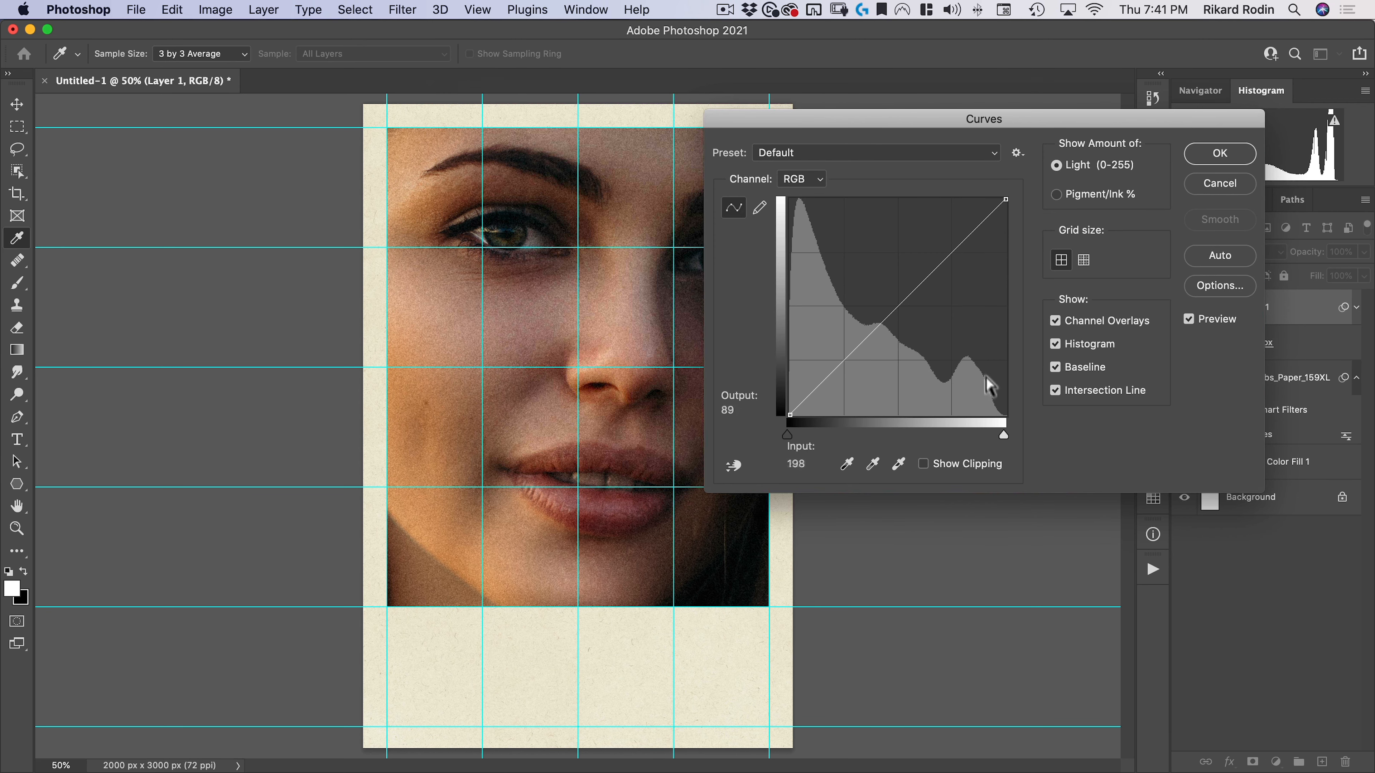
pyautogui.moveTo(1004, 435); pyautogui.dragTo(929, 434)
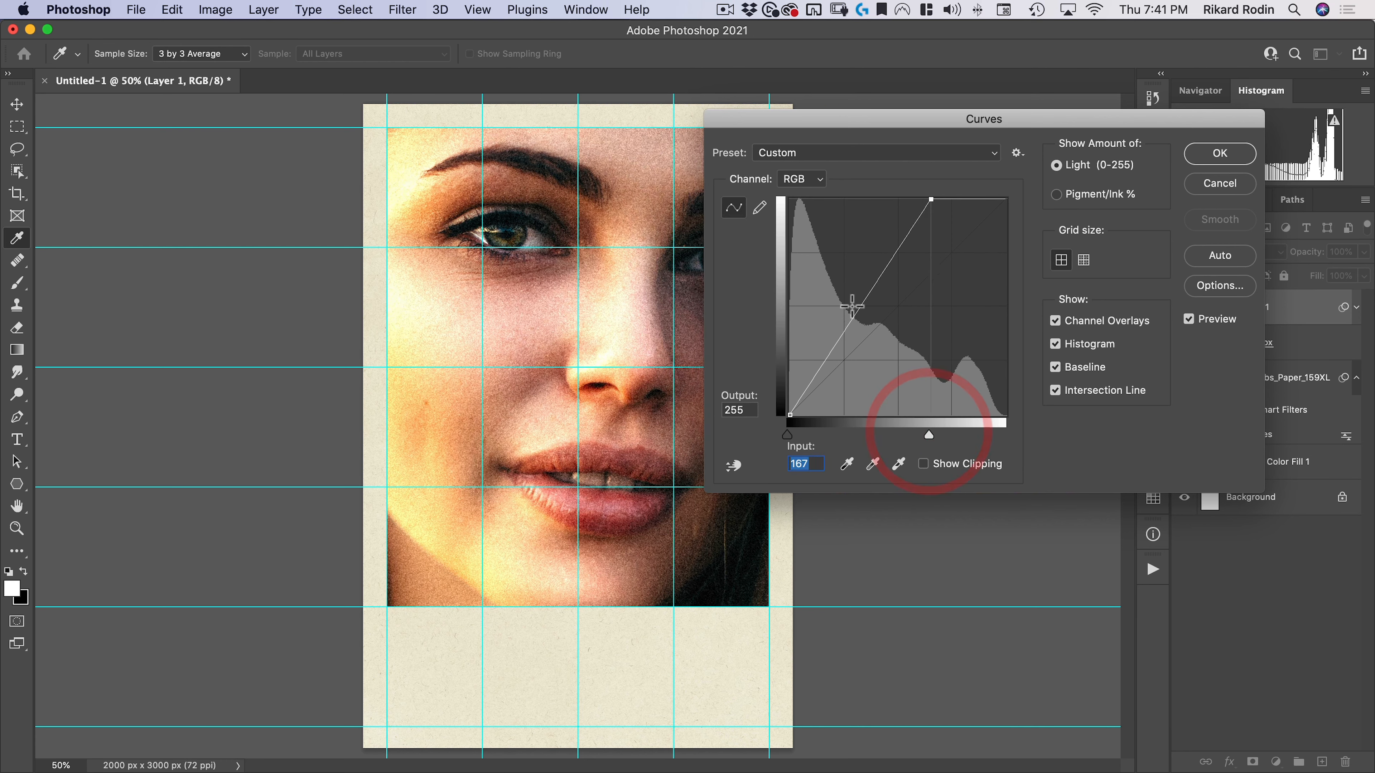
pyautogui.moveTo(844, 330); pyautogui.dragTo(842, 288)
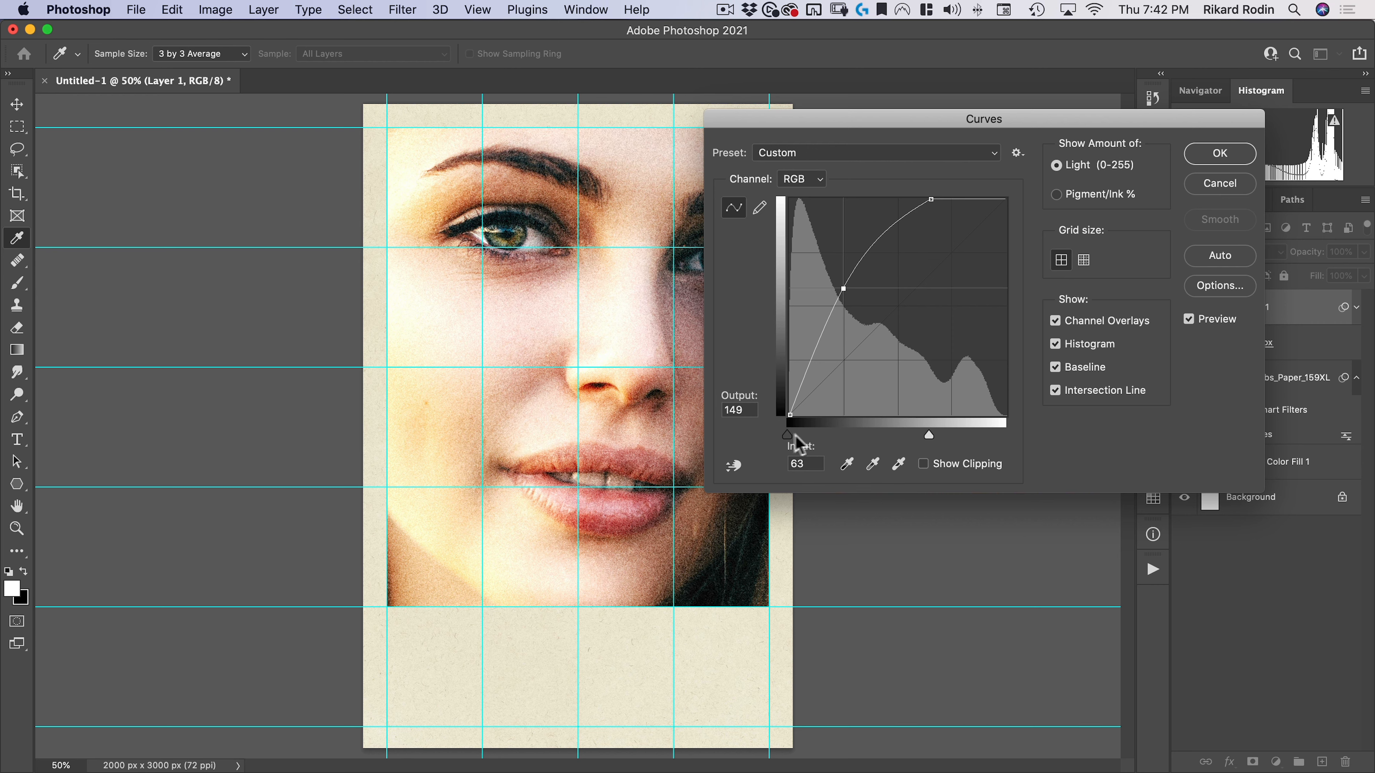
pyautogui.moveTo(795, 435); pyautogui.dragTo(803, 436)
pyautogui.click(1212, 158)
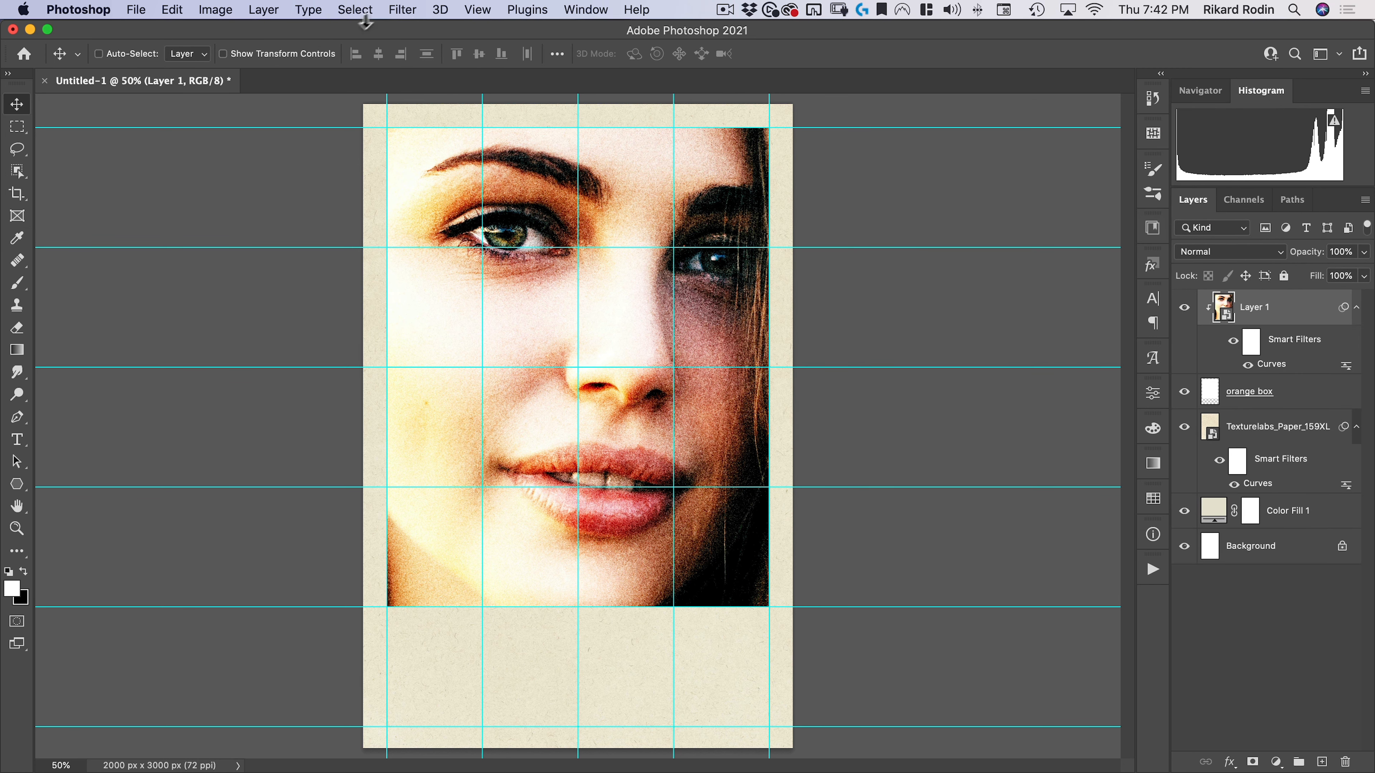
# Step: Apply a Color Halftone filter to the portrait with a maximum radius of 8 pixels and all four channel angles at 90 degrees
pyautogui.click(404, 10)
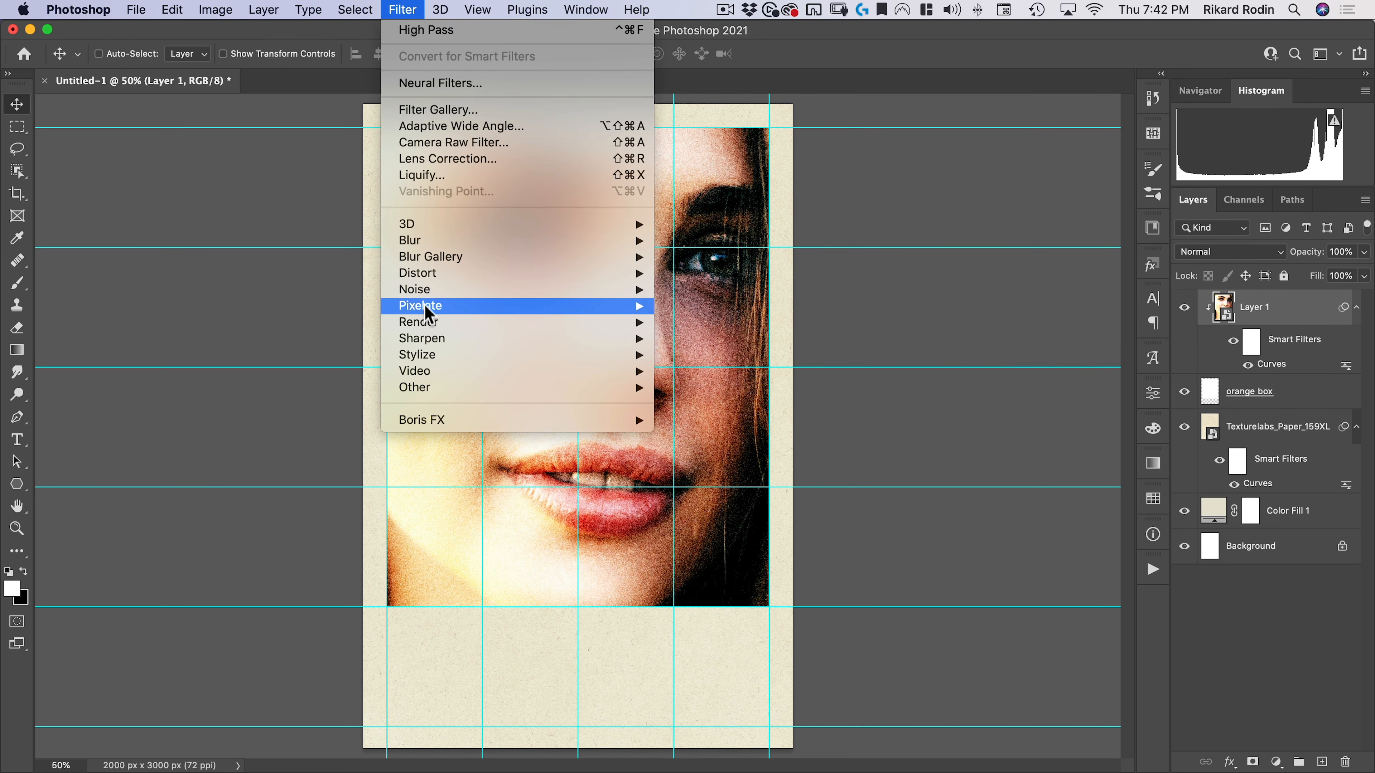
pyautogui.moveTo(433, 306)
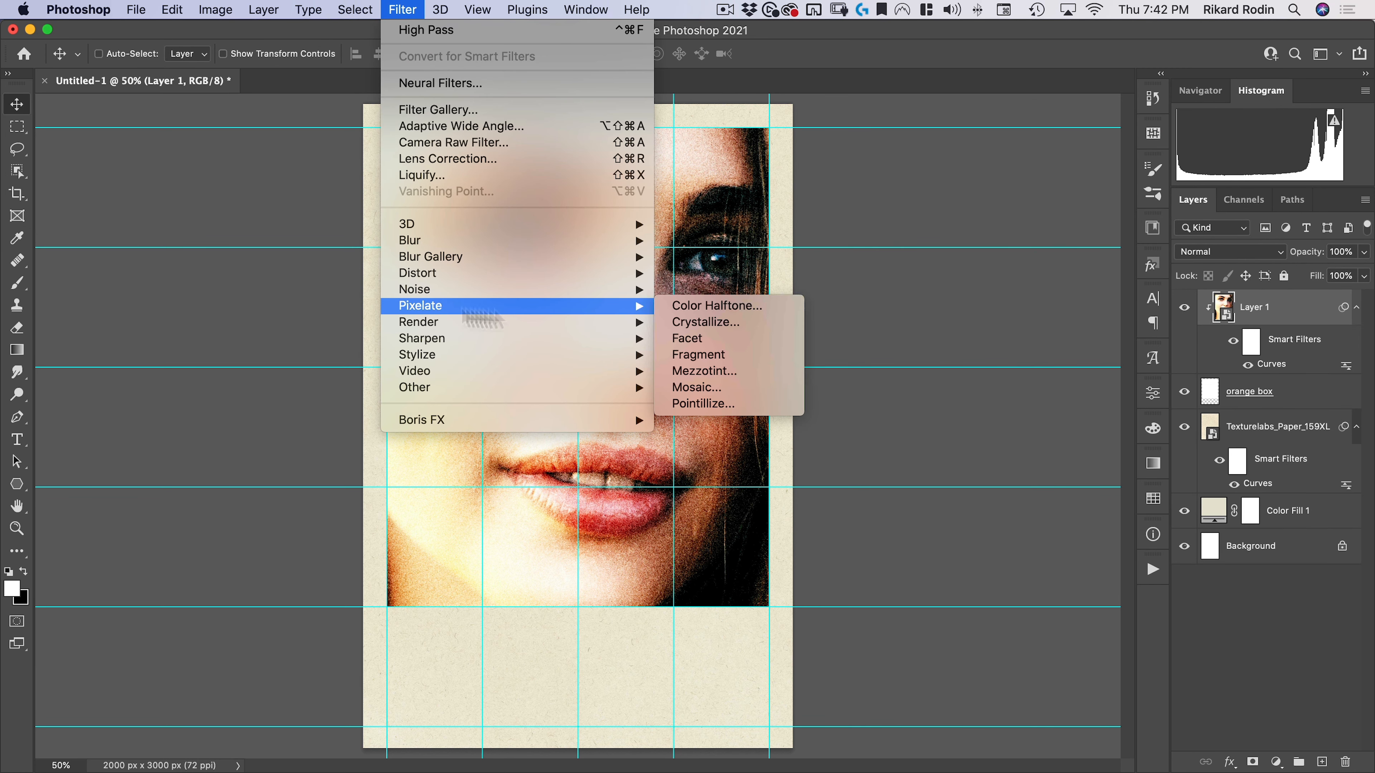
pyautogui.click(725, 306)
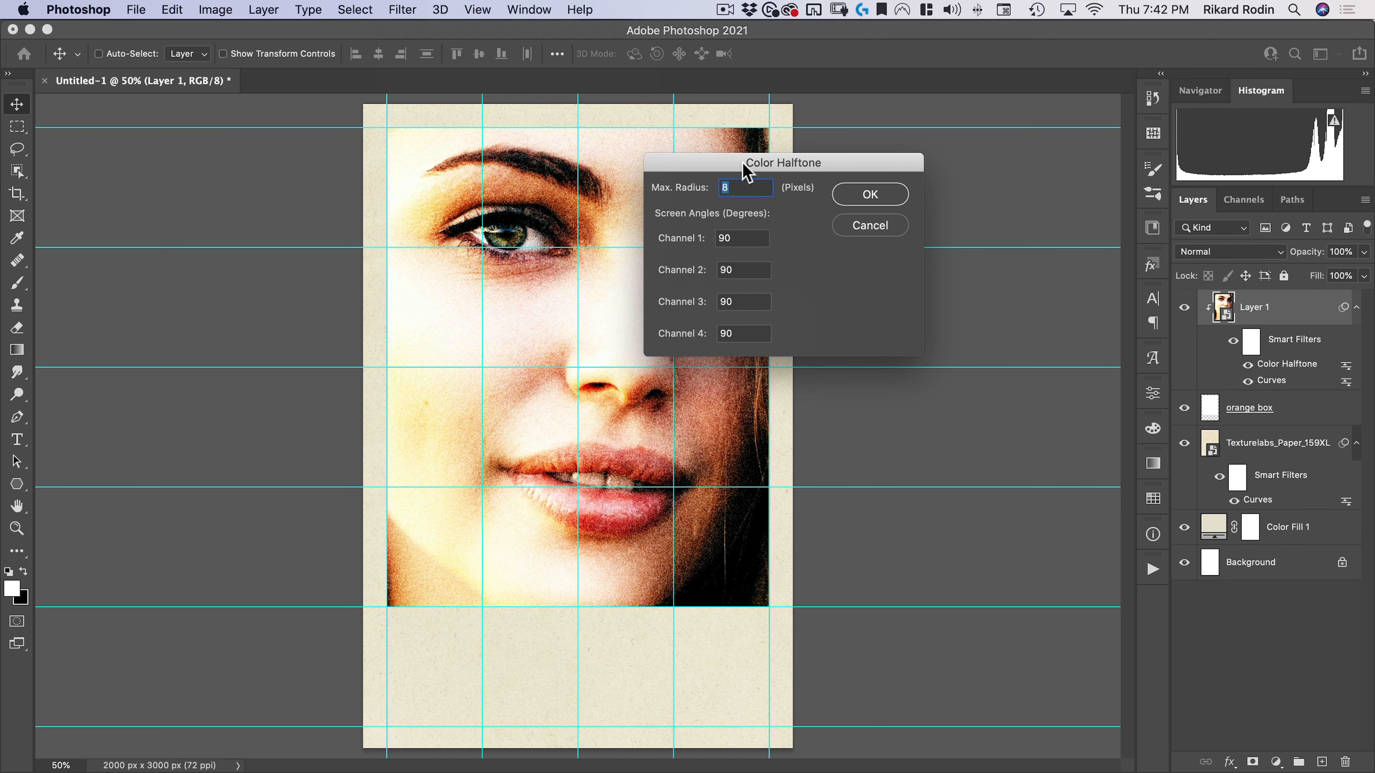
pyautogui.moveTo(747, 171); pyautogui.dragTo(713, 190)
pyautogui.click(653, 255)
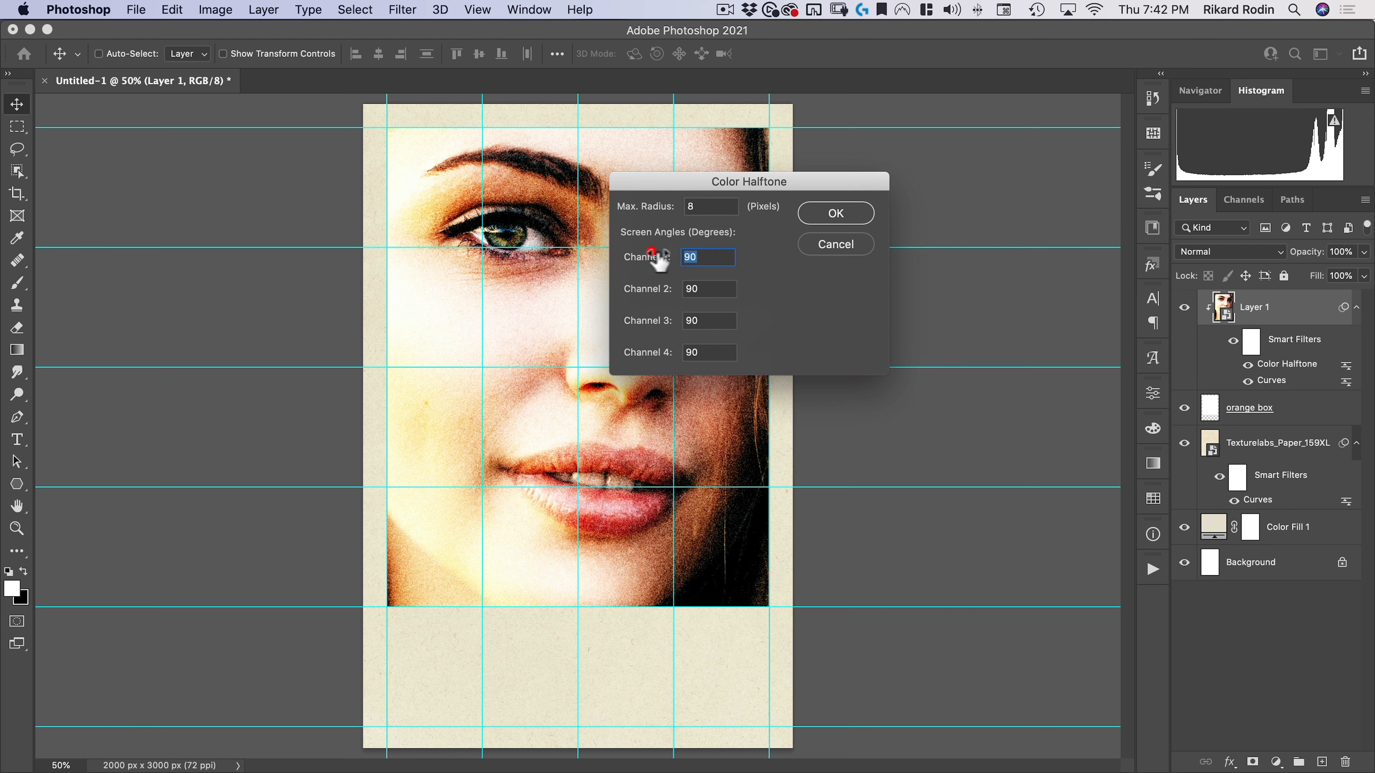
pyautogui.press('Tab')
pyautogui.press('Tab')
pyautogui.write('9')
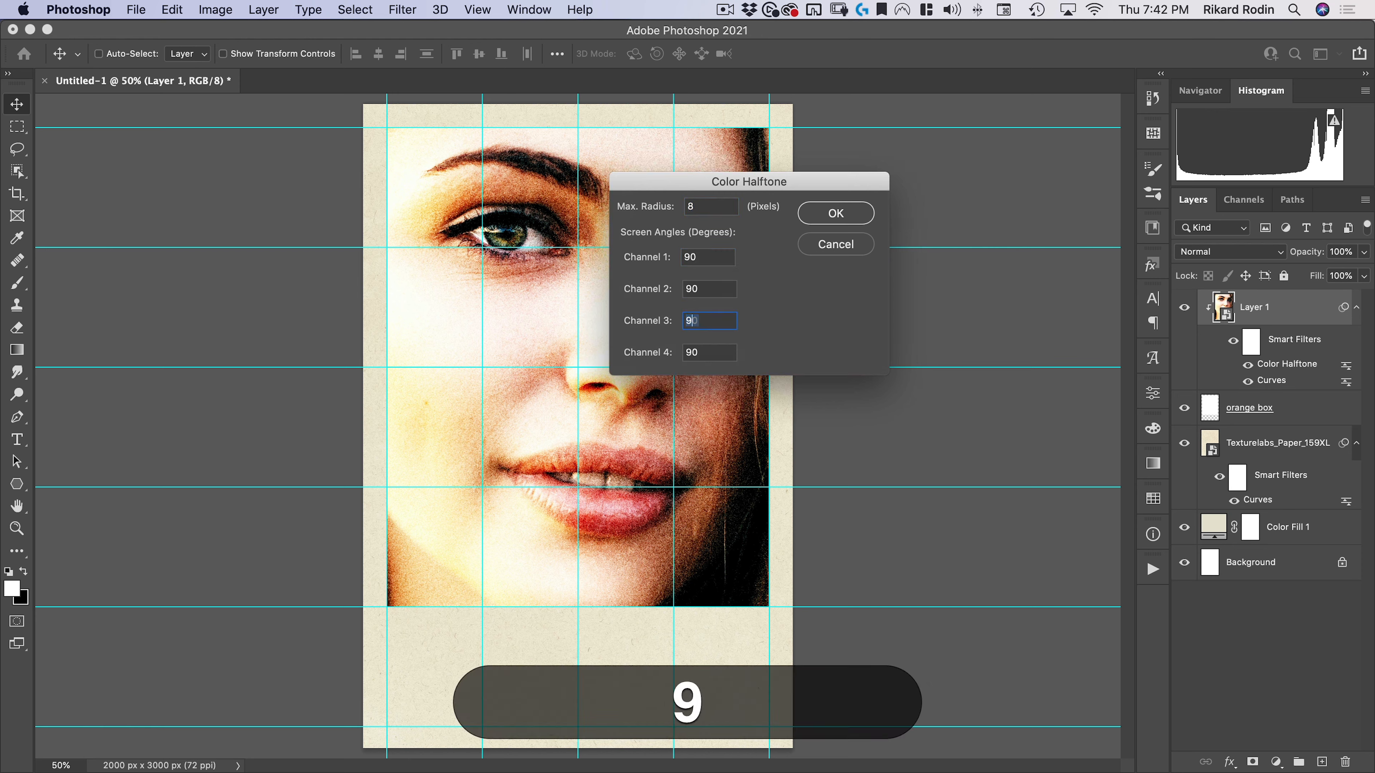
pyautogui.write('0')
pyautogui.press('Tab')
pyautogui.write('9')
pyautogui.press('Return')
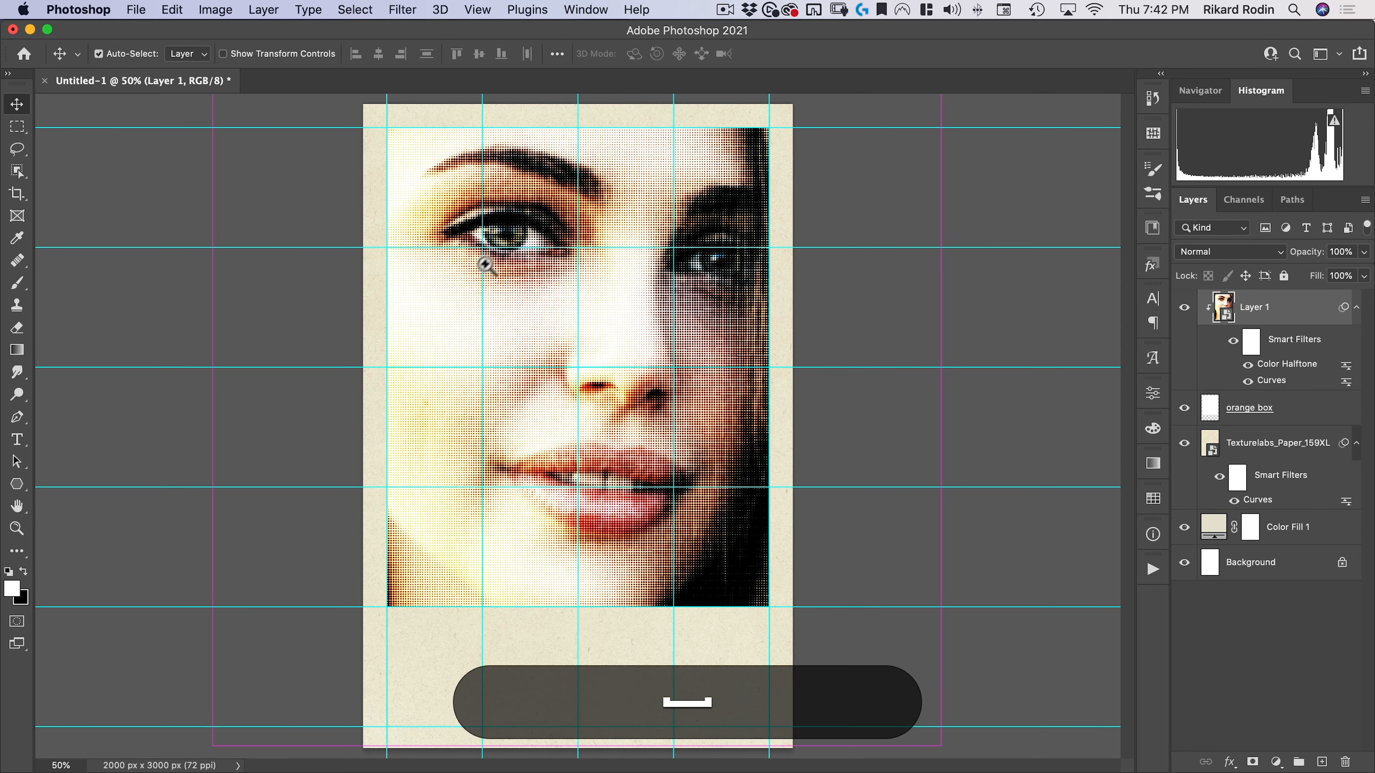
# Step: Open the contents of the portrait smart object and add an empty layer above the photo
pyautogui.moveTo(478, 274)
pyautogui.mouseDown()
pyautogui.moveTo(540, 243)
pyautogui.moveTo(493, 310)
pyautogui.mouseUp()
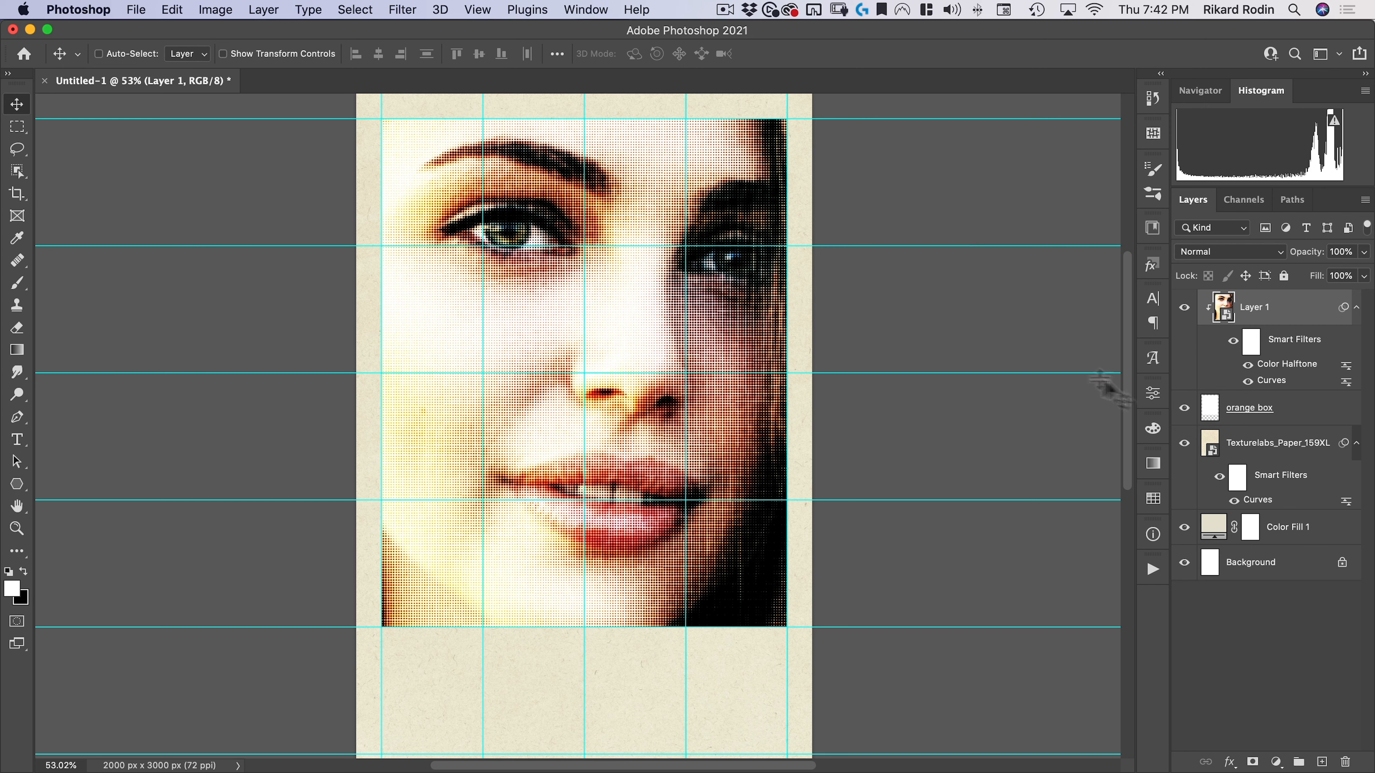
pyautogui.doubleClick(1225, 308)
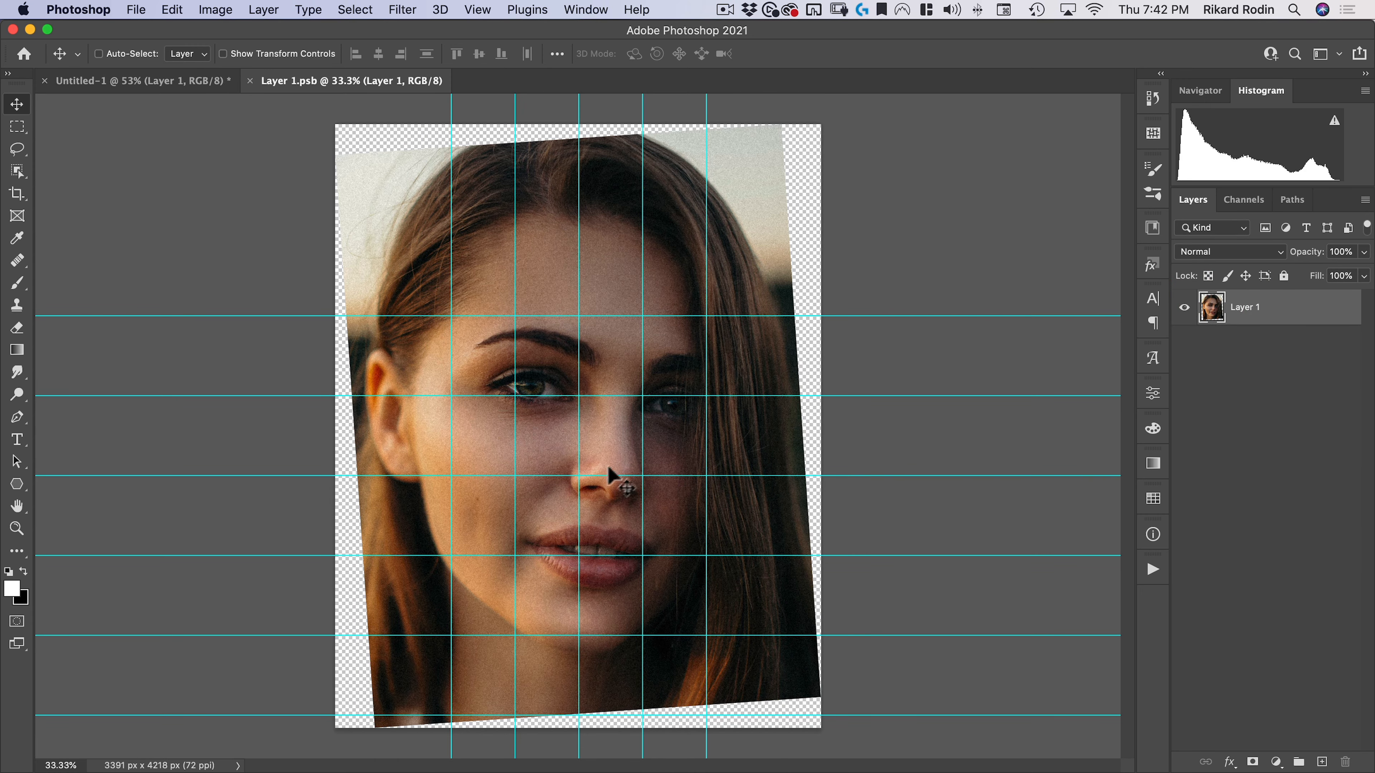
pyautogui.click(1321, 762)
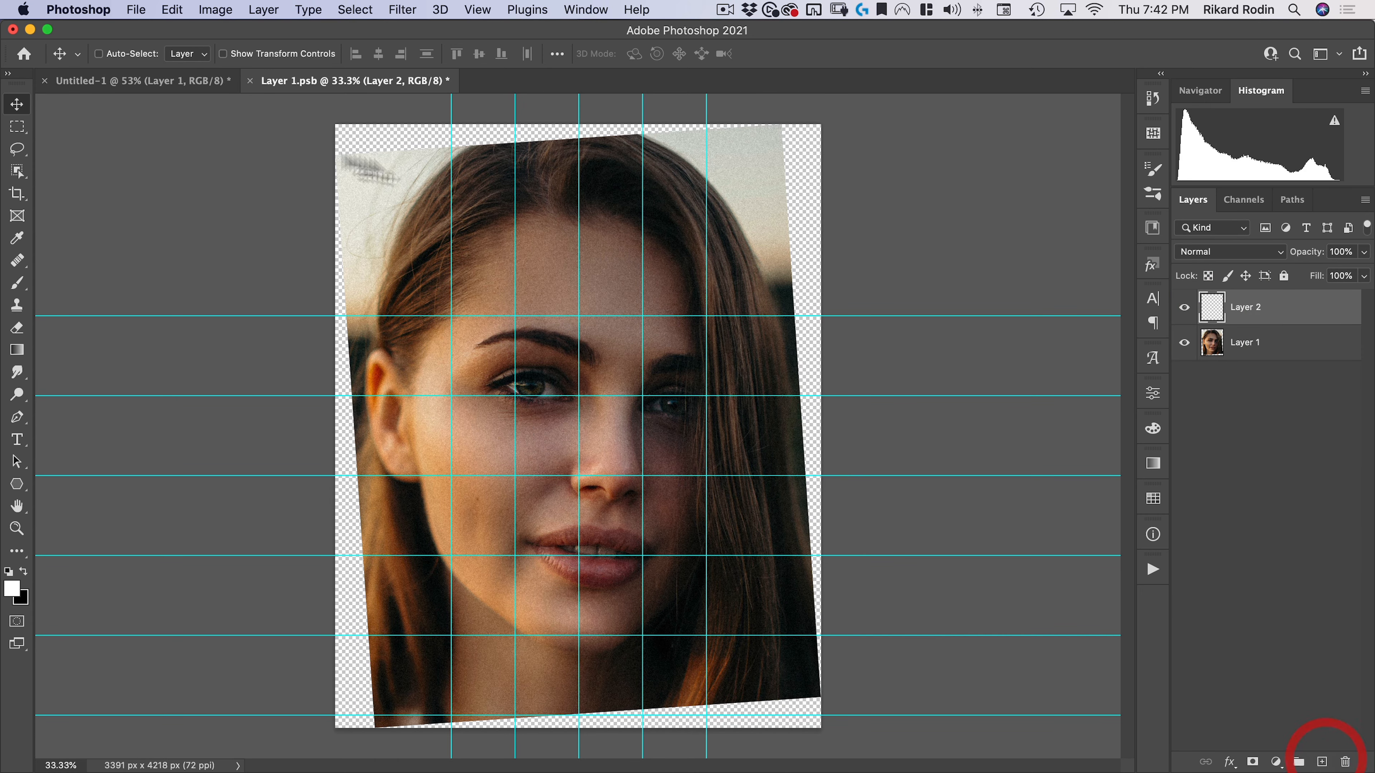
# Step: Fade the right side of the portrait to white with white-to-transparent linear gradients on the new layer
pyautogui.press('g')
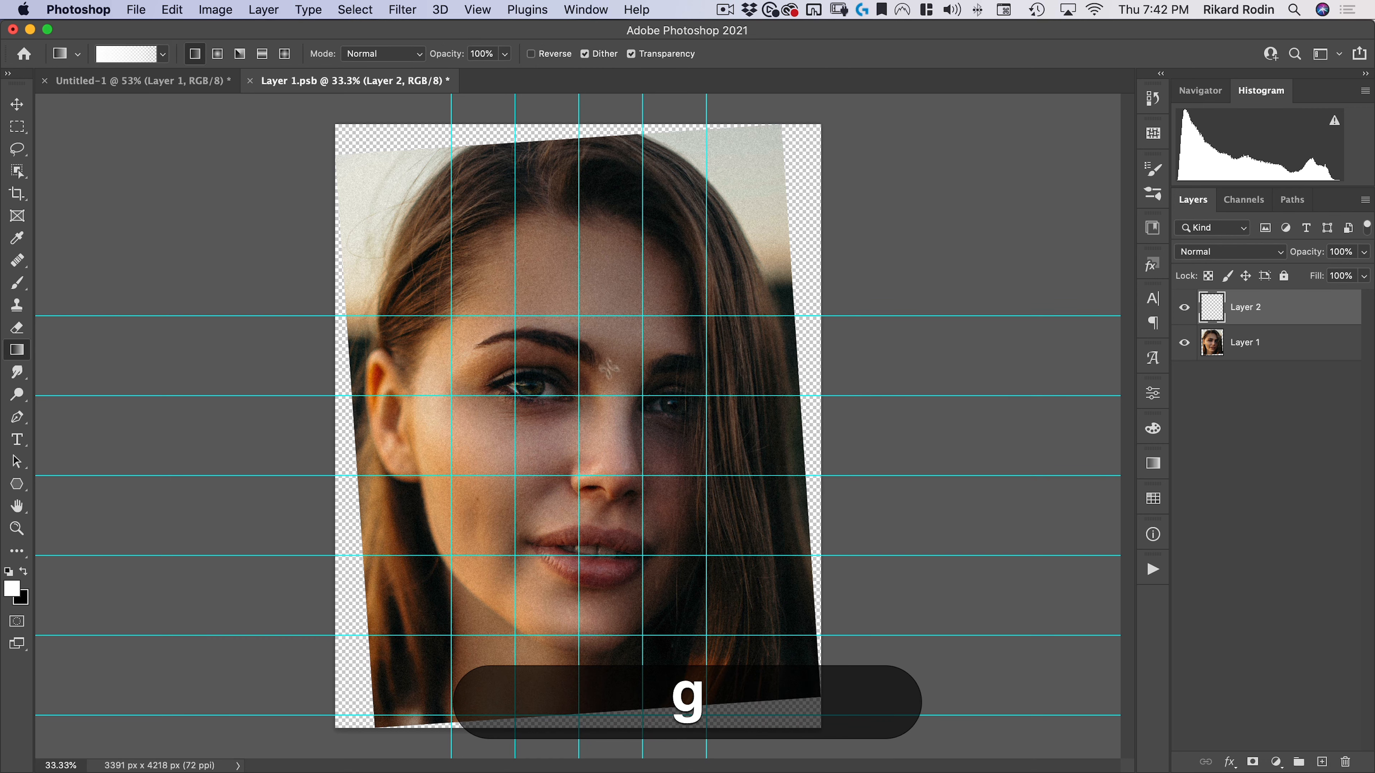
pyautogui.moveTo(828, 401); pyautogui.dragTo(625, 404)
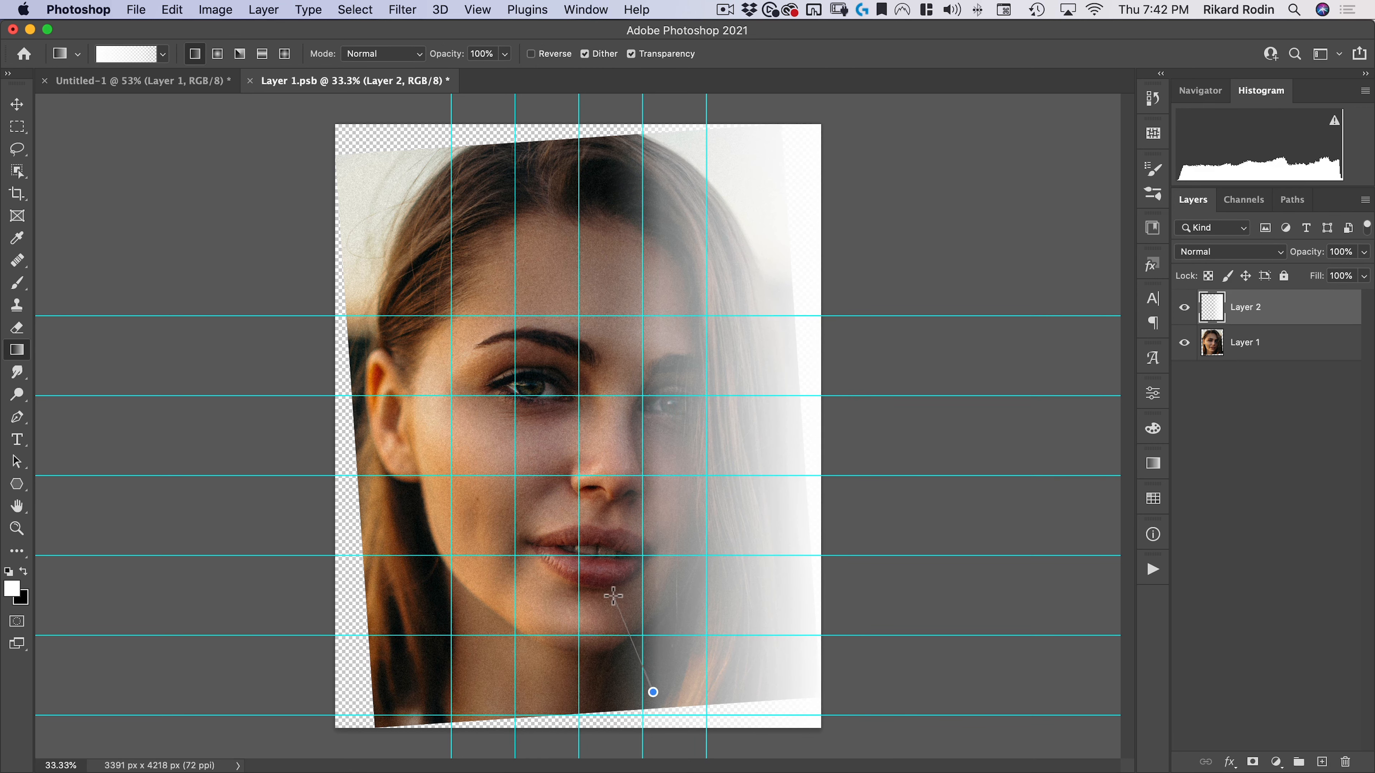
pyautogui.moveTo(613, 596); pyautogui.dragTo(627, 572)
pyautogui.press('super+z')
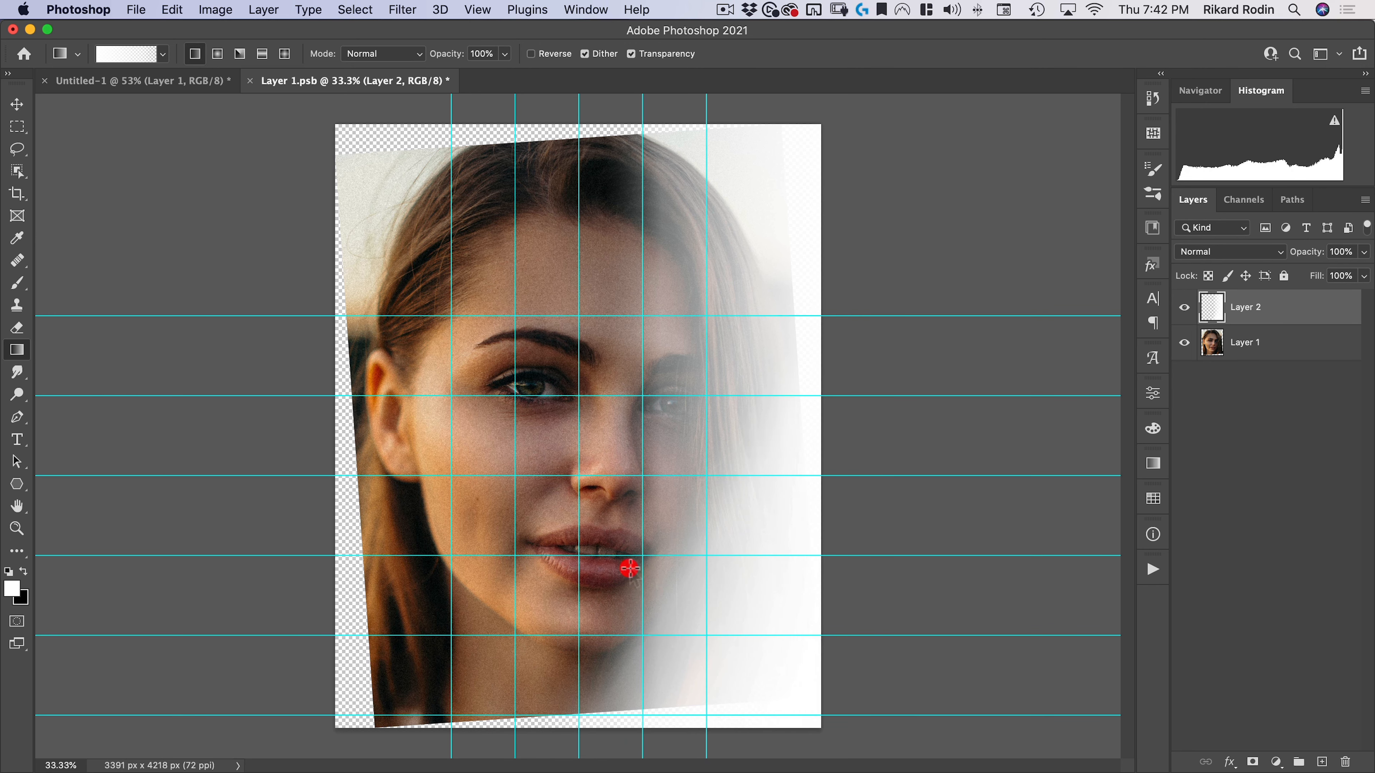
pyautogui.moveTo(903, 365); pyautogui.dragTo(616, 365)
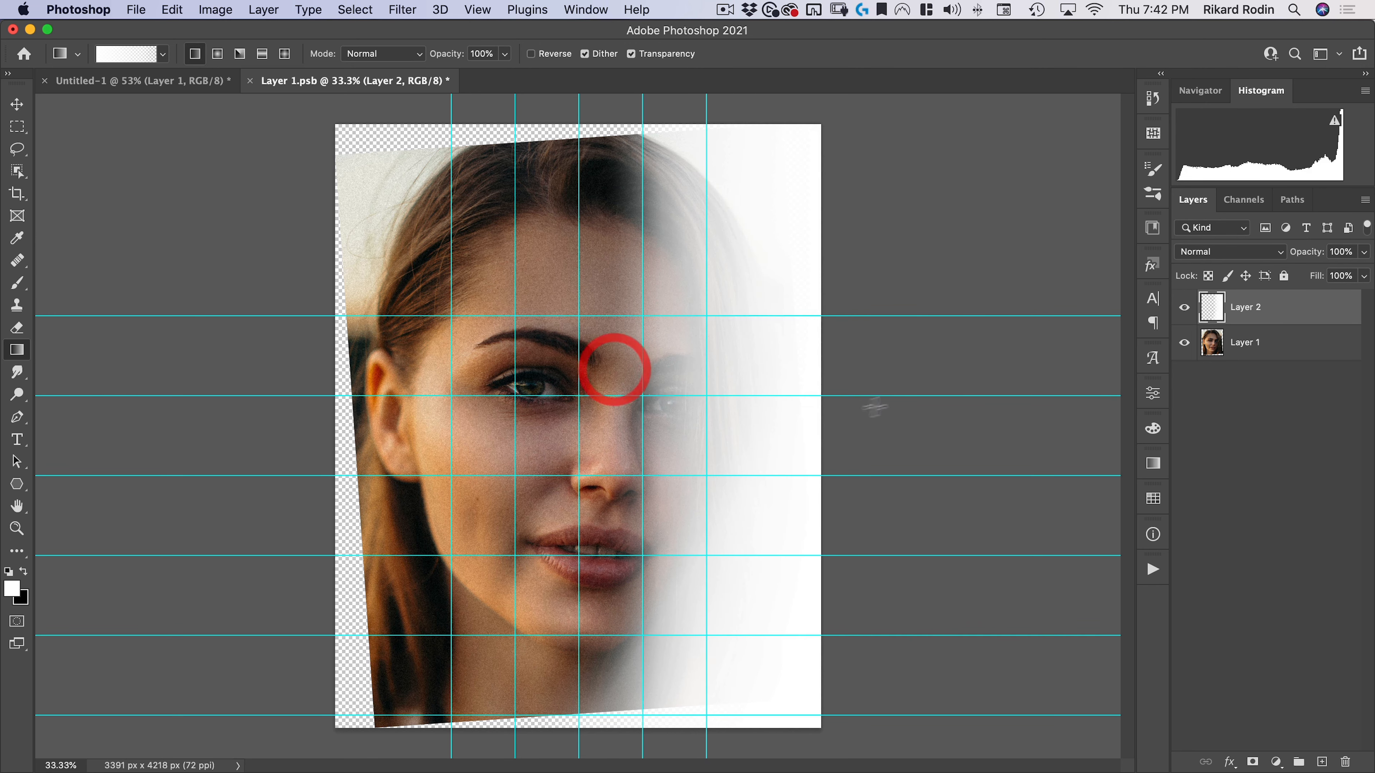
# Step: Save and close the portrait smart object's contents to update the halftone portrait in the poster
pyautogui.press('super+w')
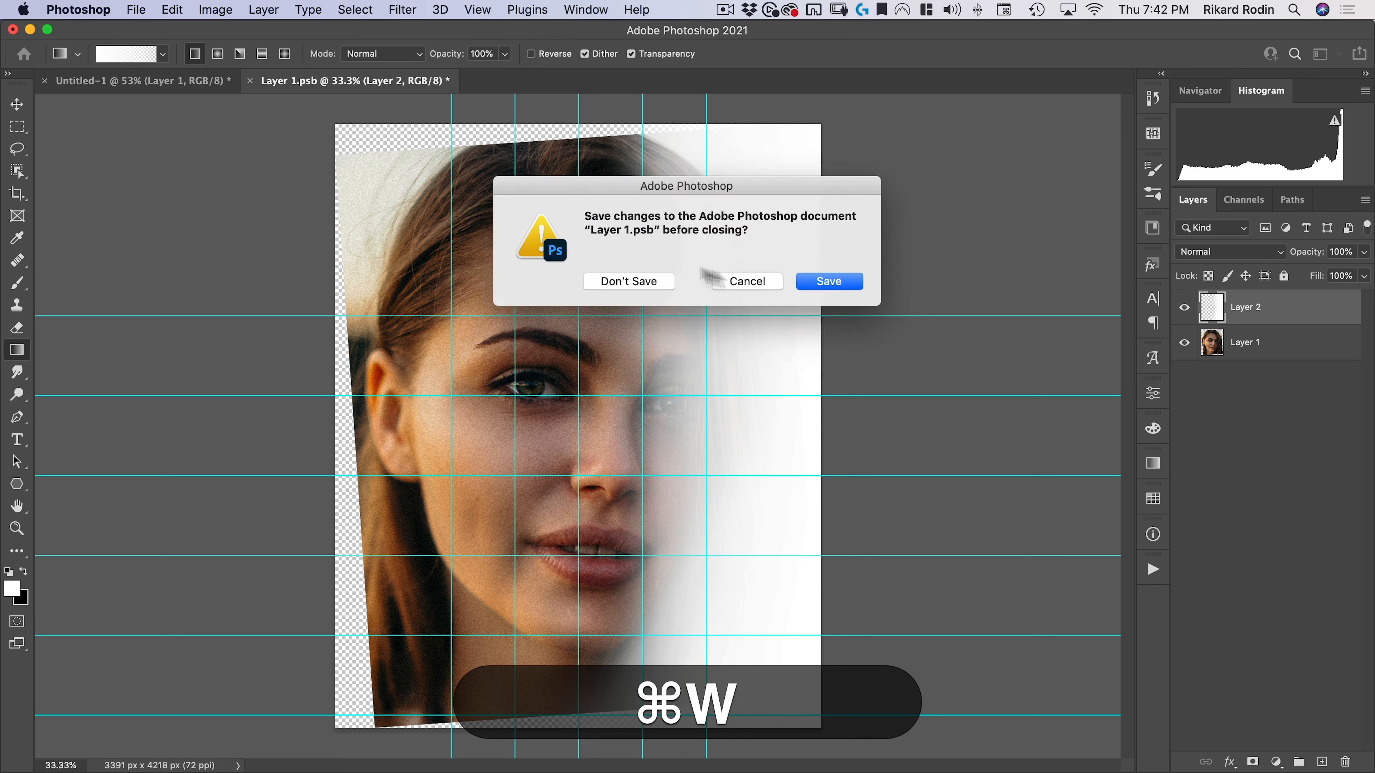
pyautogui.click(842, 283)
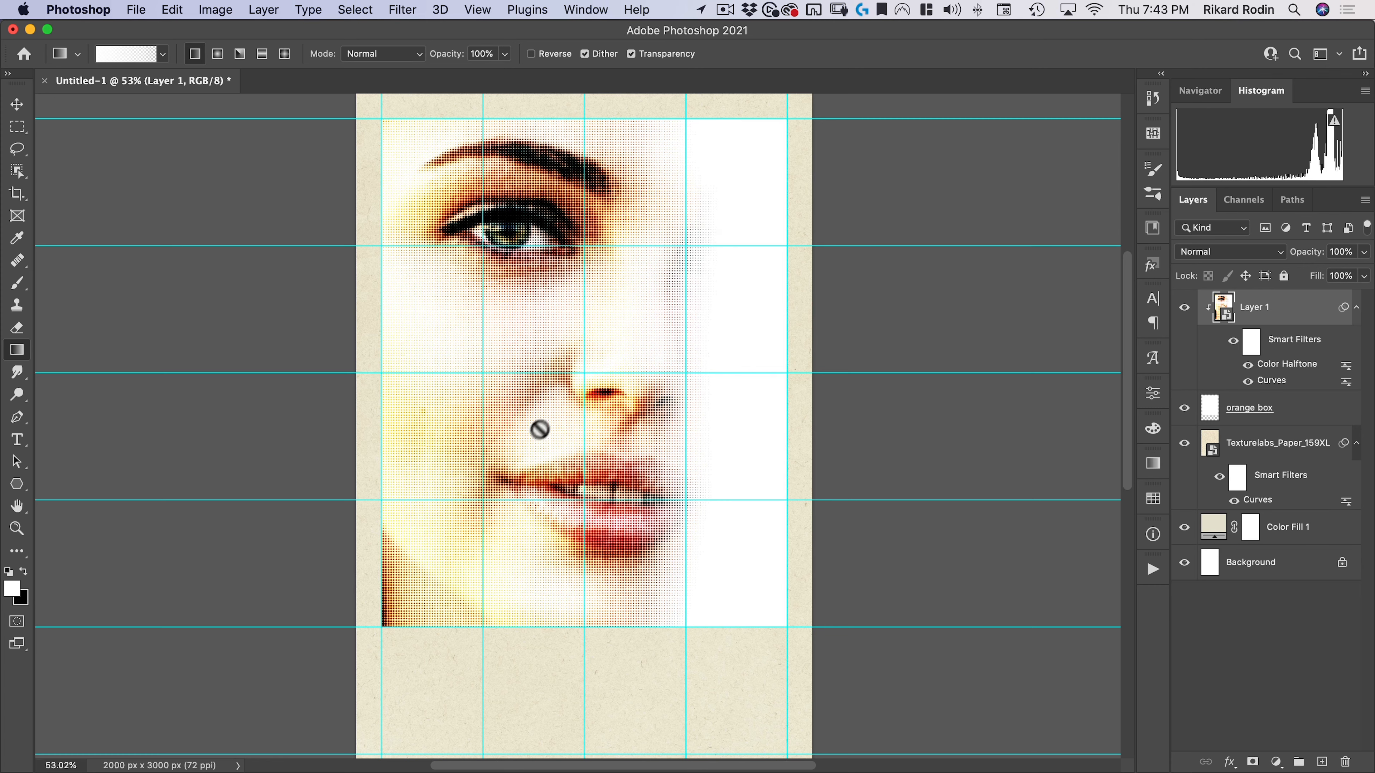
pyautogui.press('v')
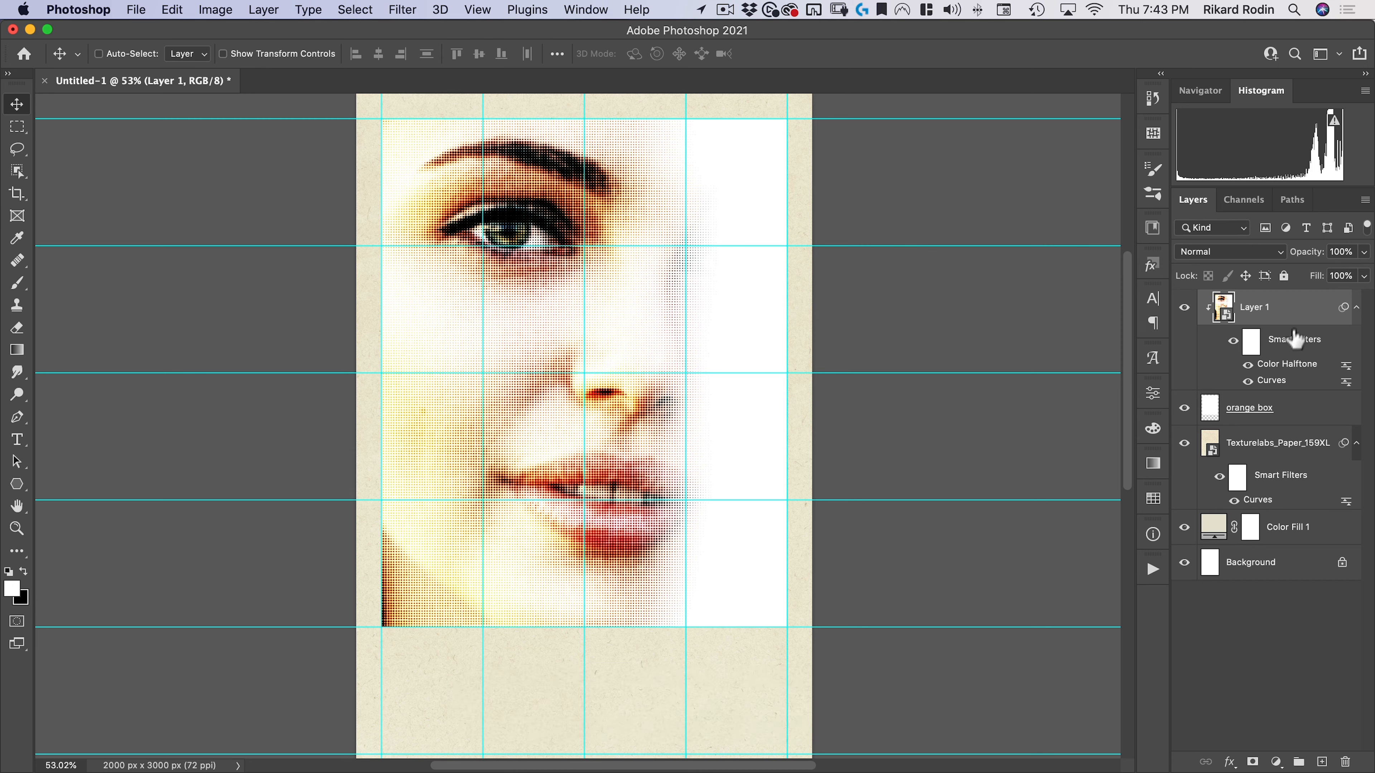
# Step: Add a Gradient Map adjustment layer above the portrait and clip it to the layers below
pyautogui.click(1276, 762)
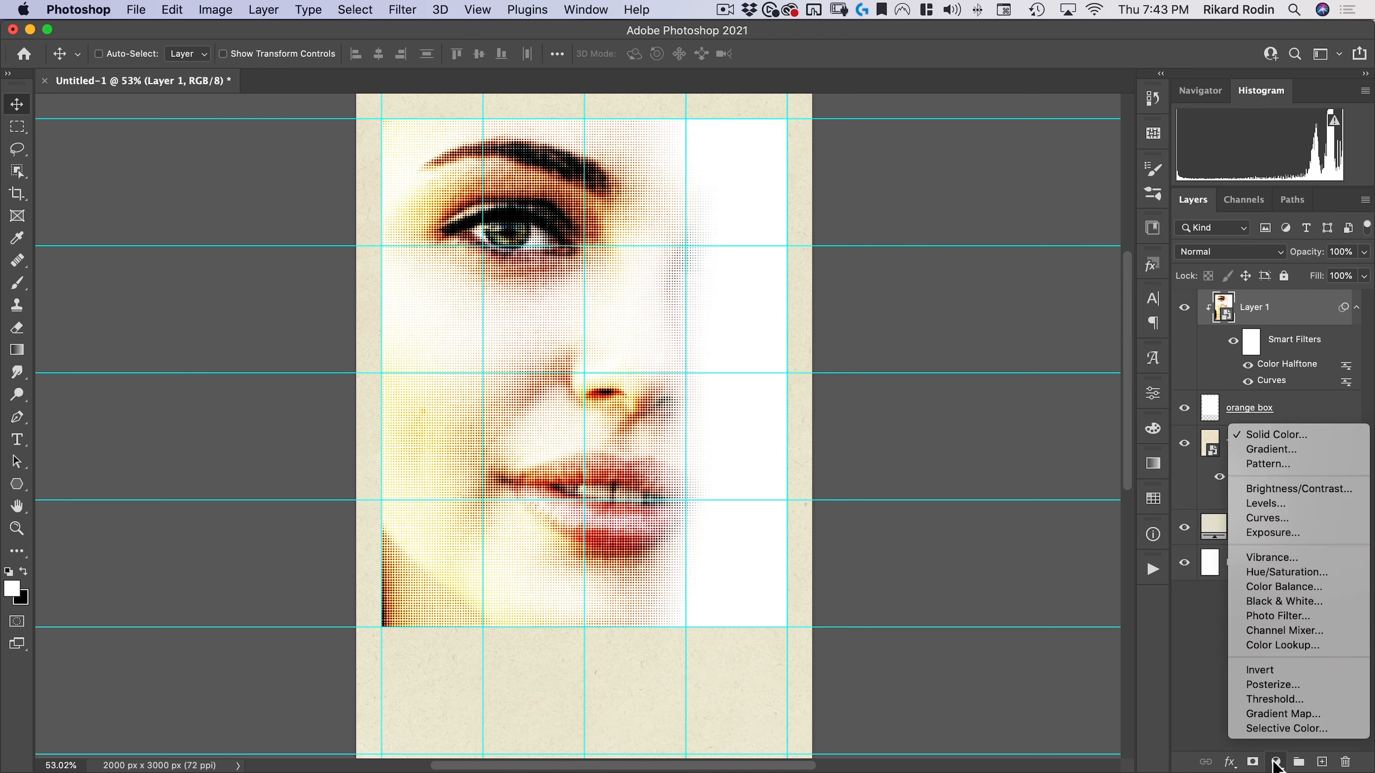
pyautogui.click(1283, 715)
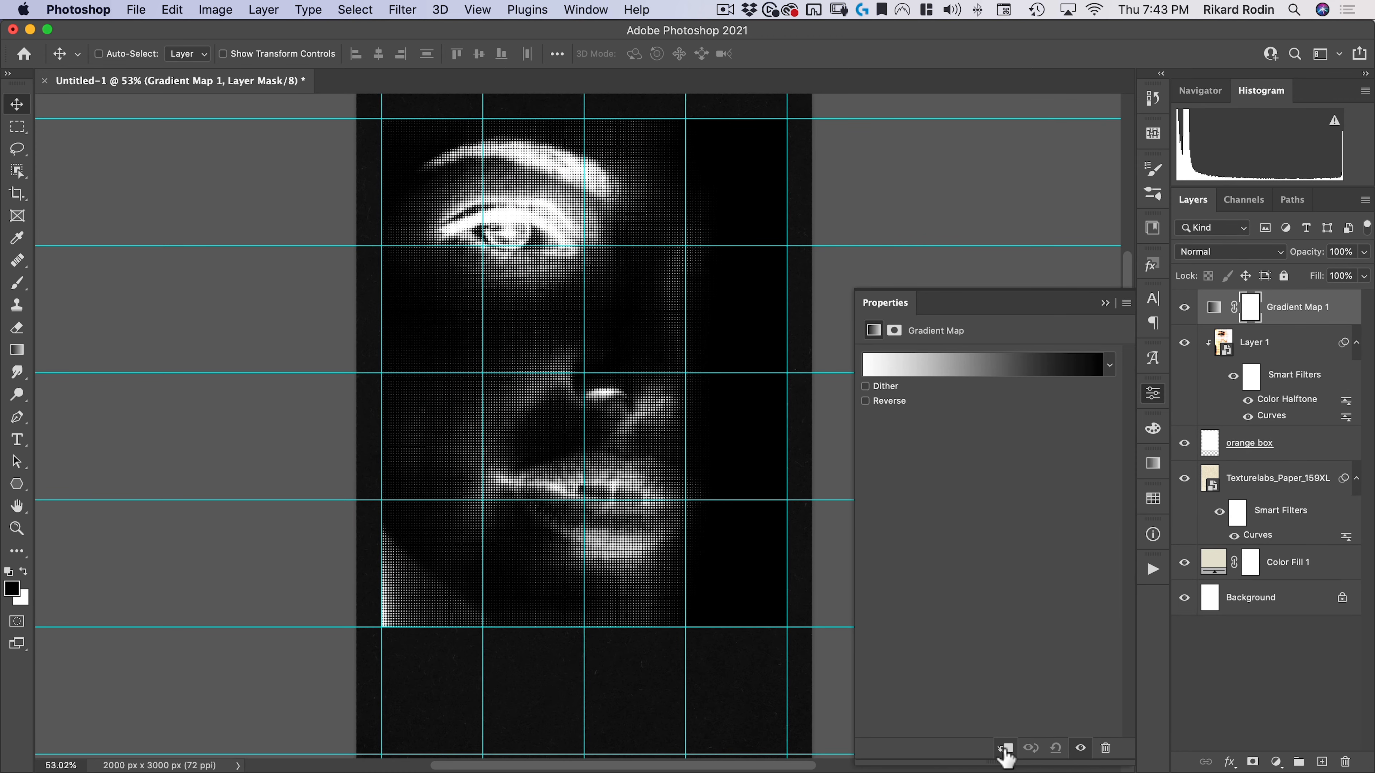
pyautogui.moveTo(990, 763); pyautogui.dragTo(1000, 532)
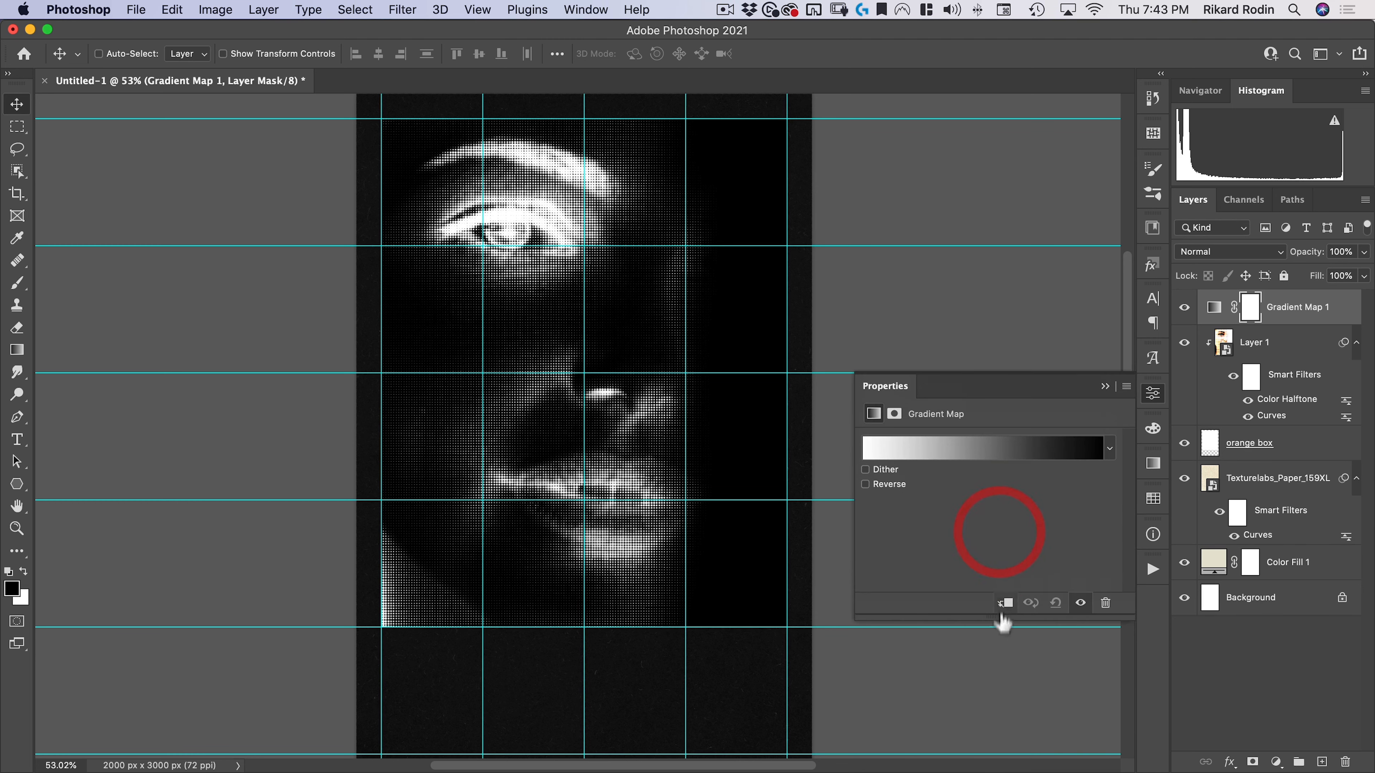
pyautogui.press('alt')
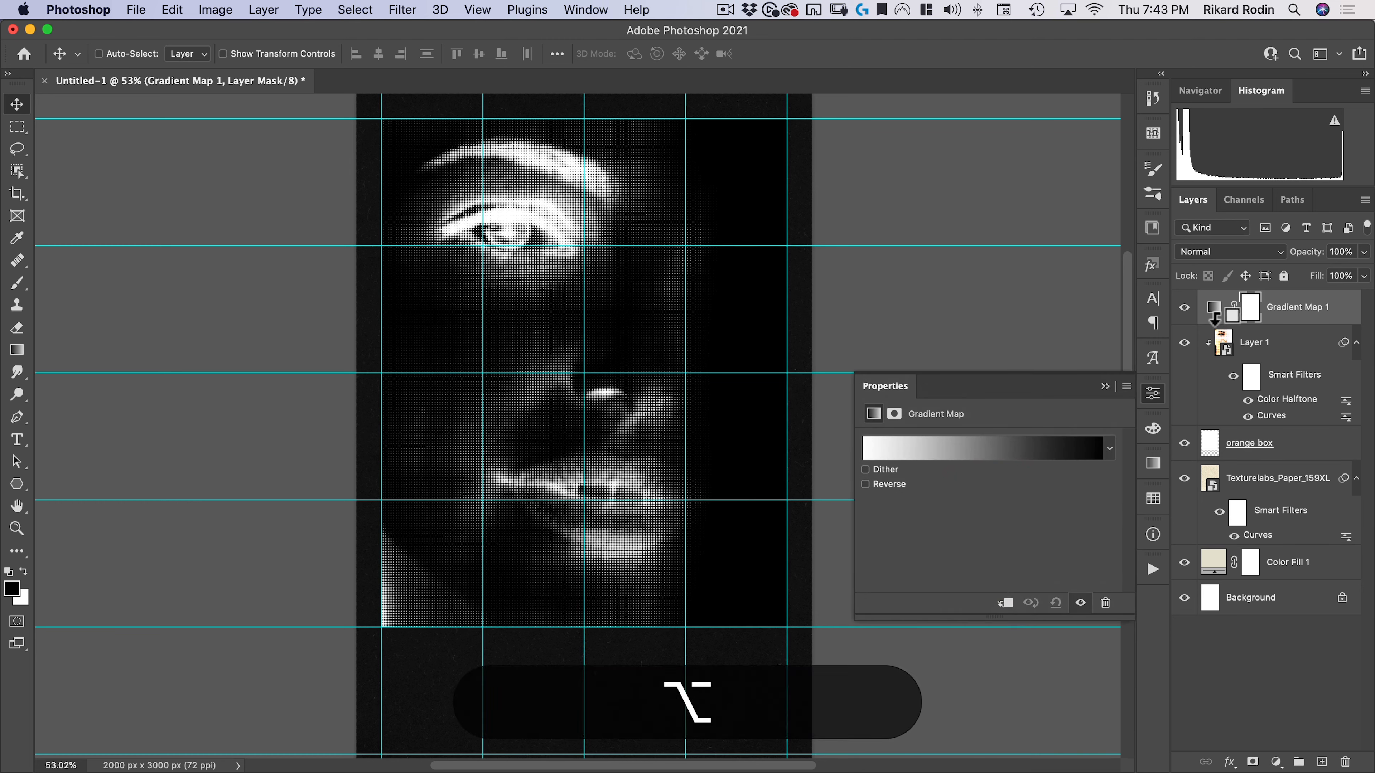
pyautogui.click(1005, 603)
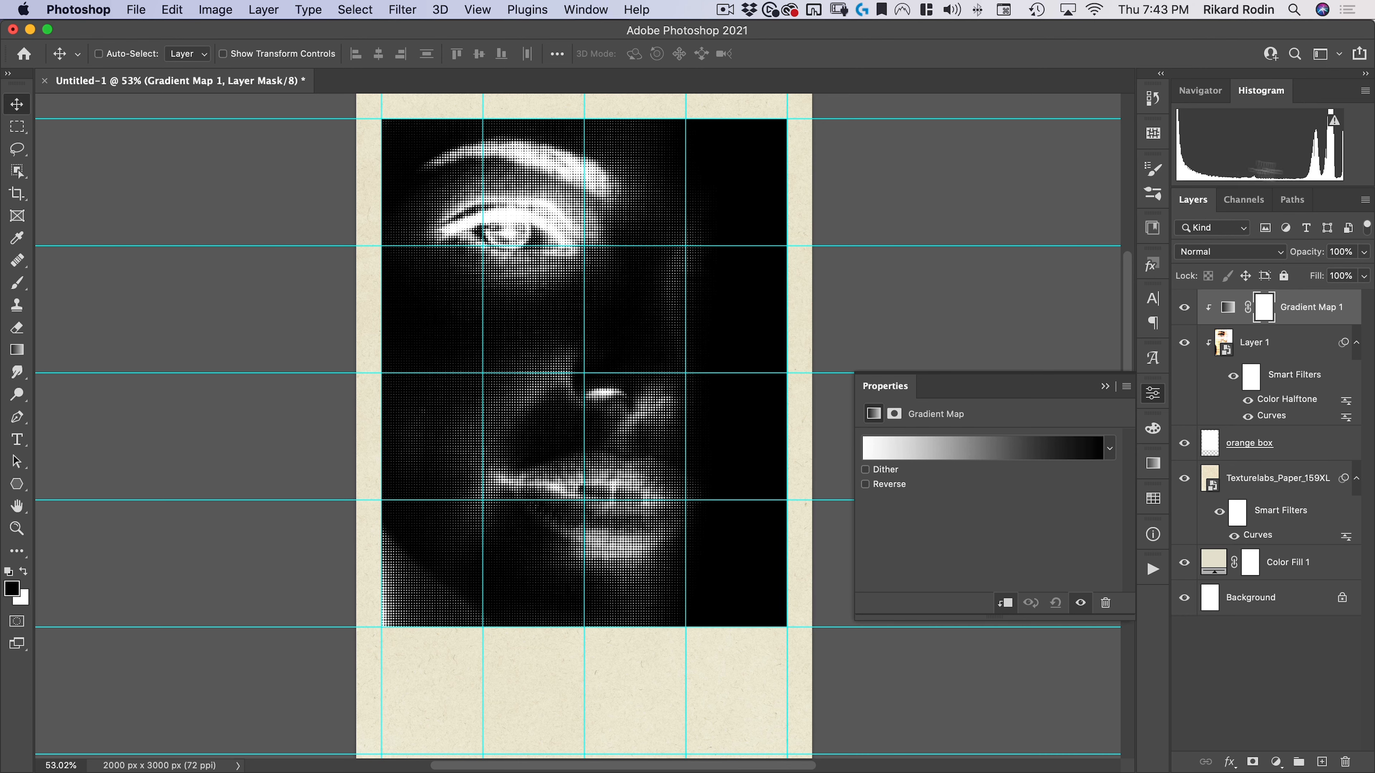
# Step: Set the gradient map's starting stop at location 0% to the near-black color #080000
pyautogui.click(911, 451)
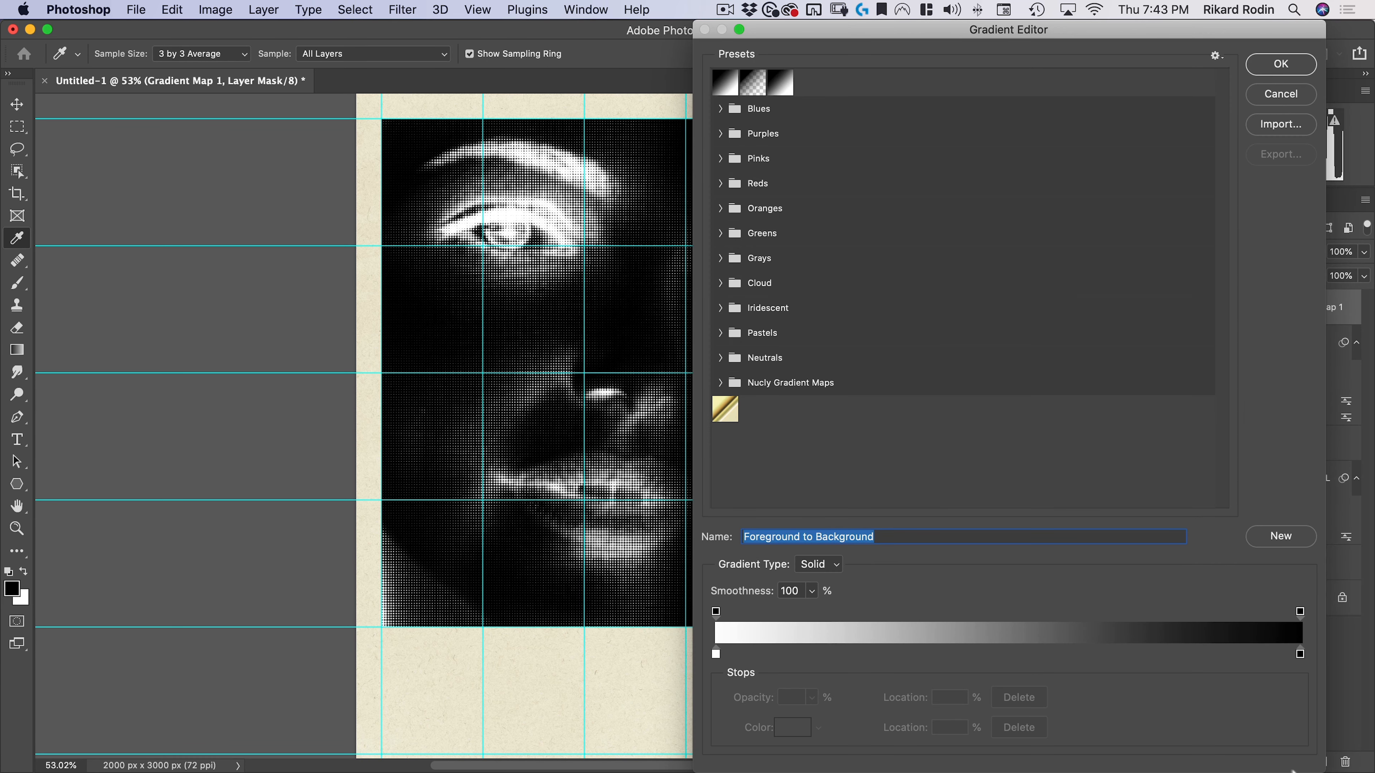
pyautogui.moveTo(1323, 770); pyautogui.dragTo(1321, 768)
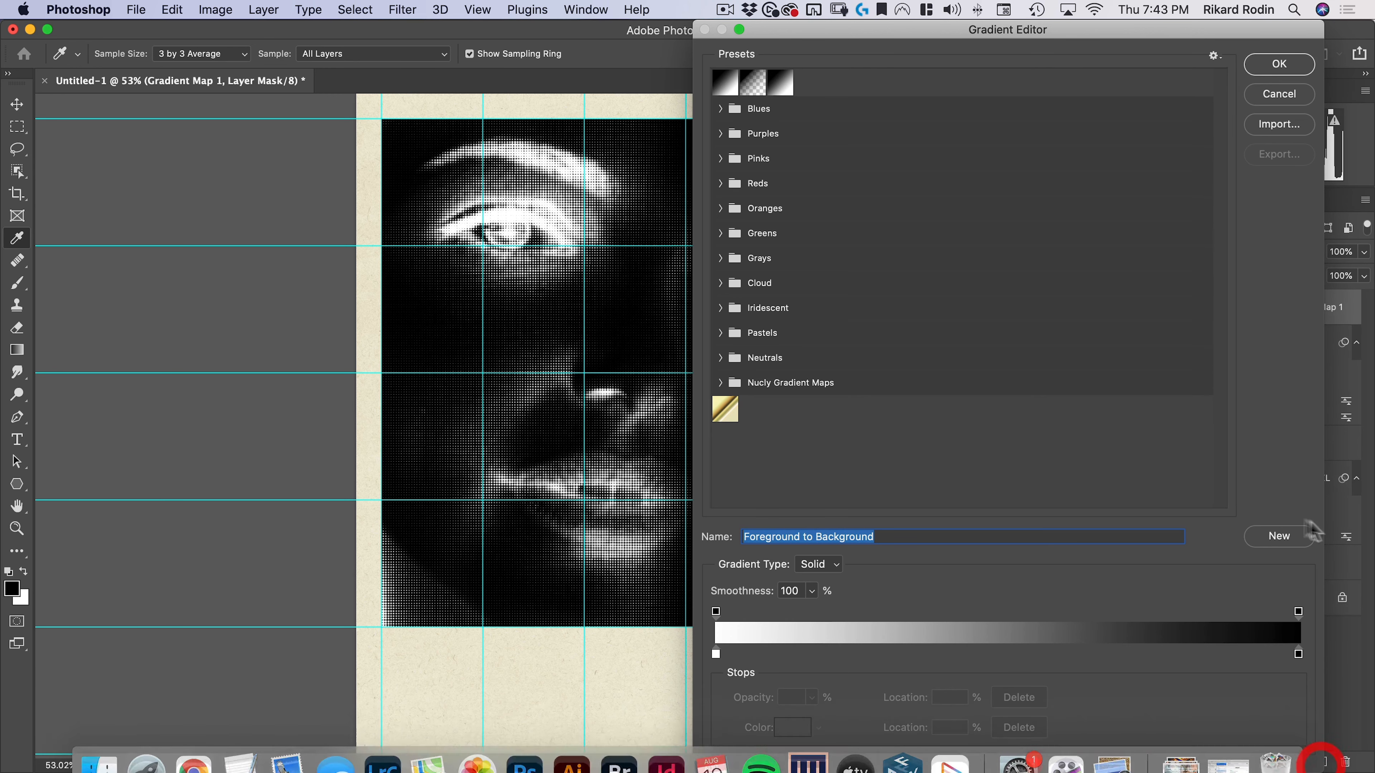
pyautogui.click(719, 655)
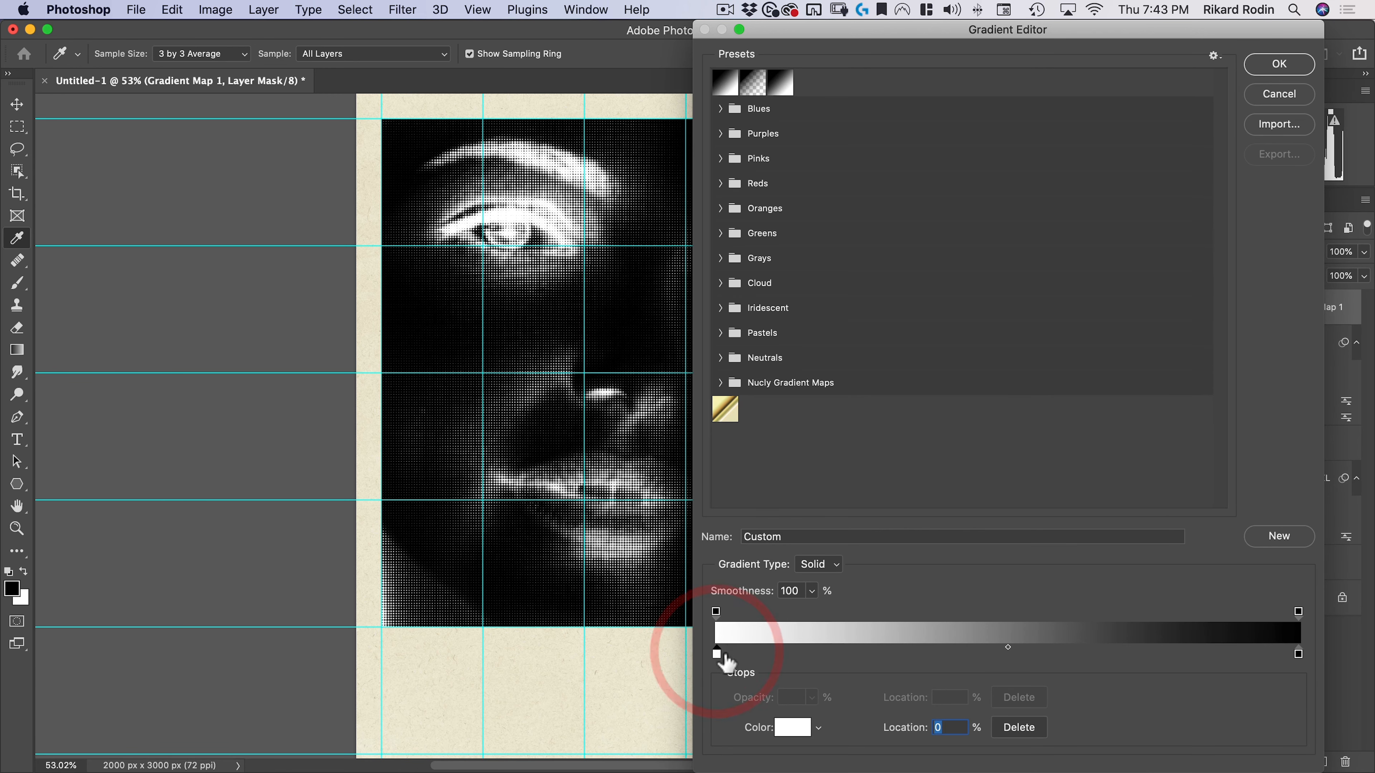
pyautogui.doubleClick(717, 656)
pyautogui.click(792, 727)
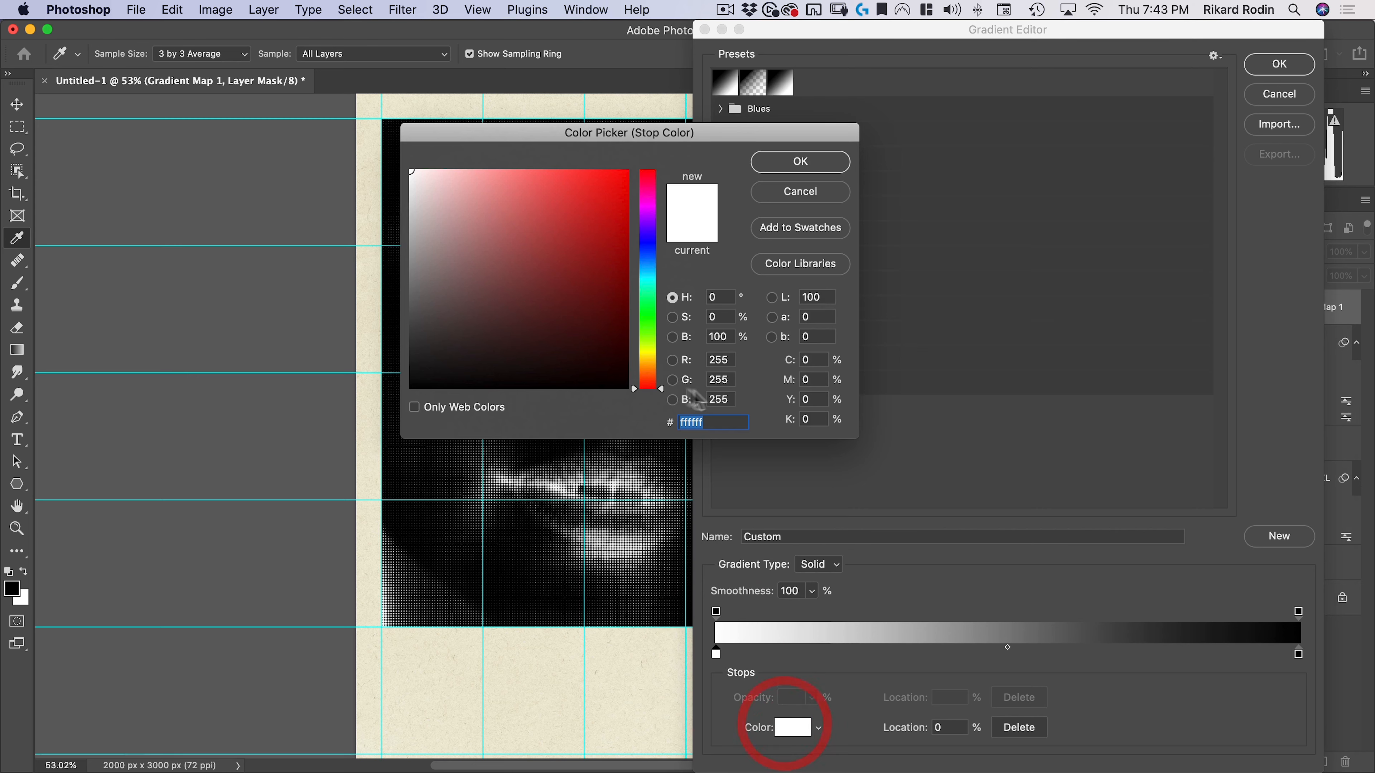
pyautogui.click(626, 376)
pyautogui.moveTo(645, 376); pyautogui.dragTo(651, 382)
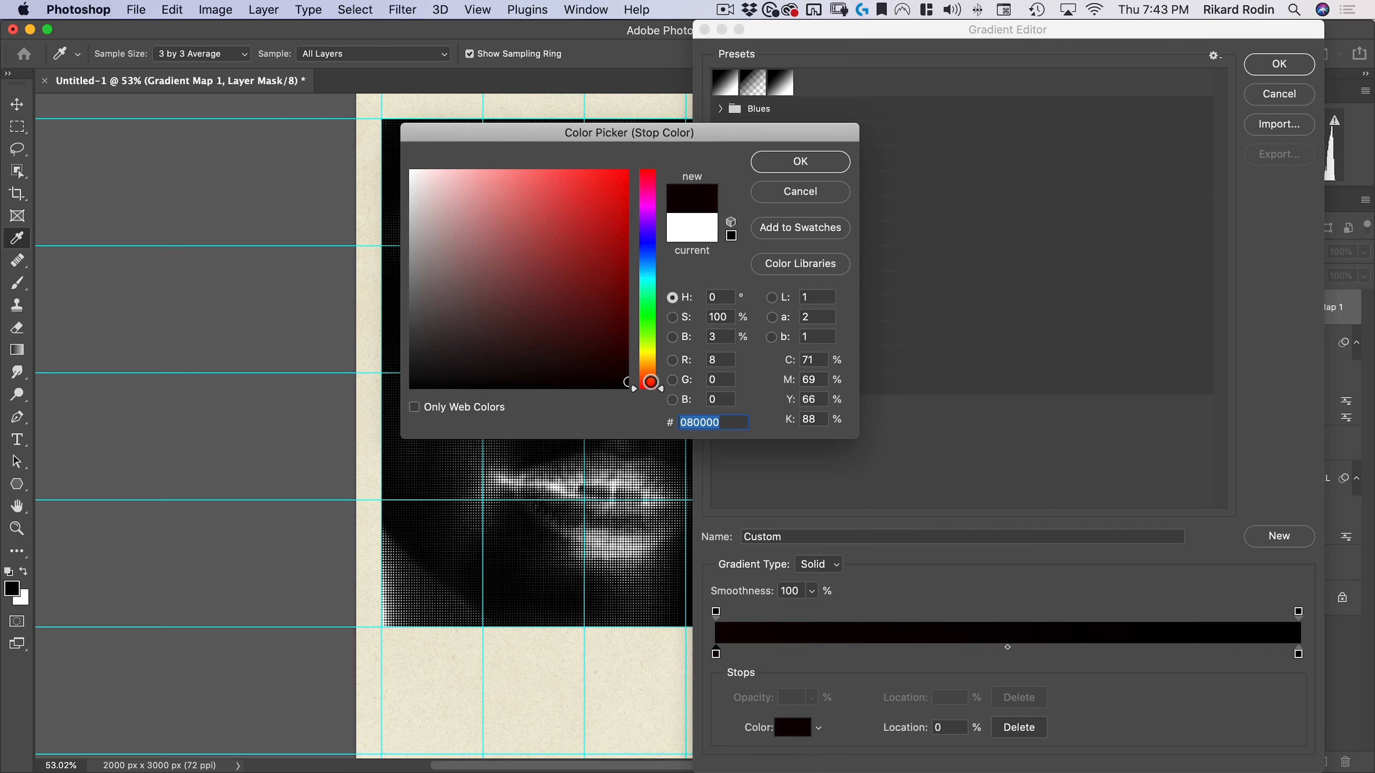
pyautogui.click(800, 162)
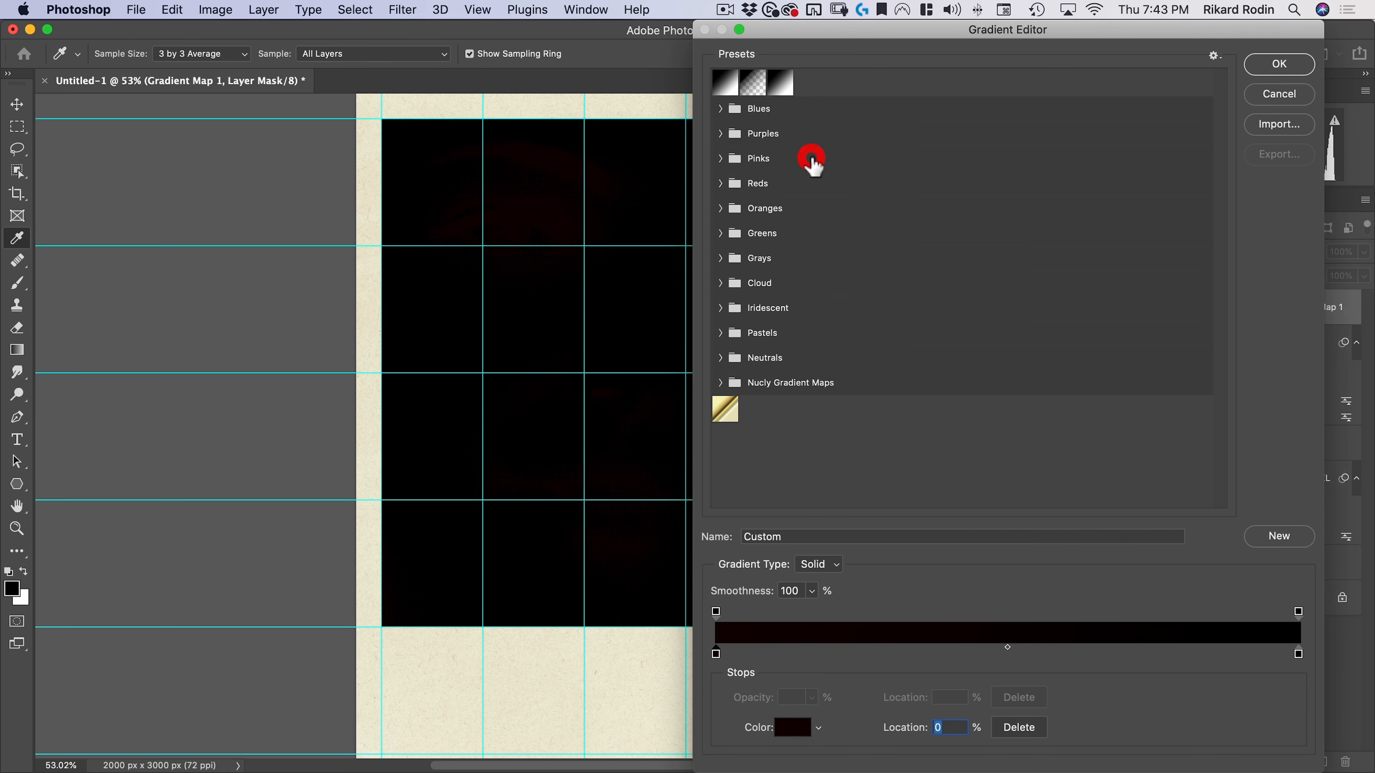
# Step: Set the gradient map's end stop to bright orange #ff9000 and apply the gradient
pyautogui.click(1299, 654)
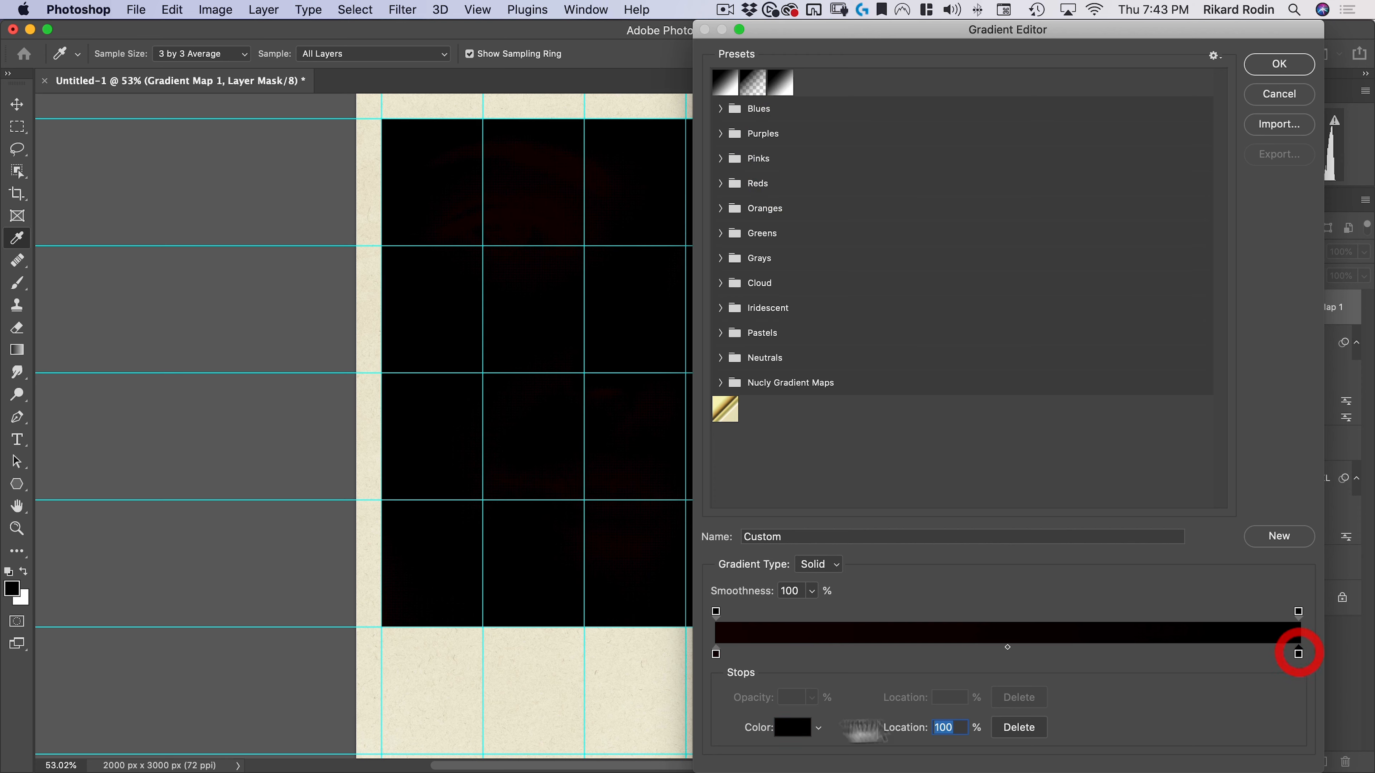
pyautogui.click(792, 727)
pyautogui.click(650, 377)
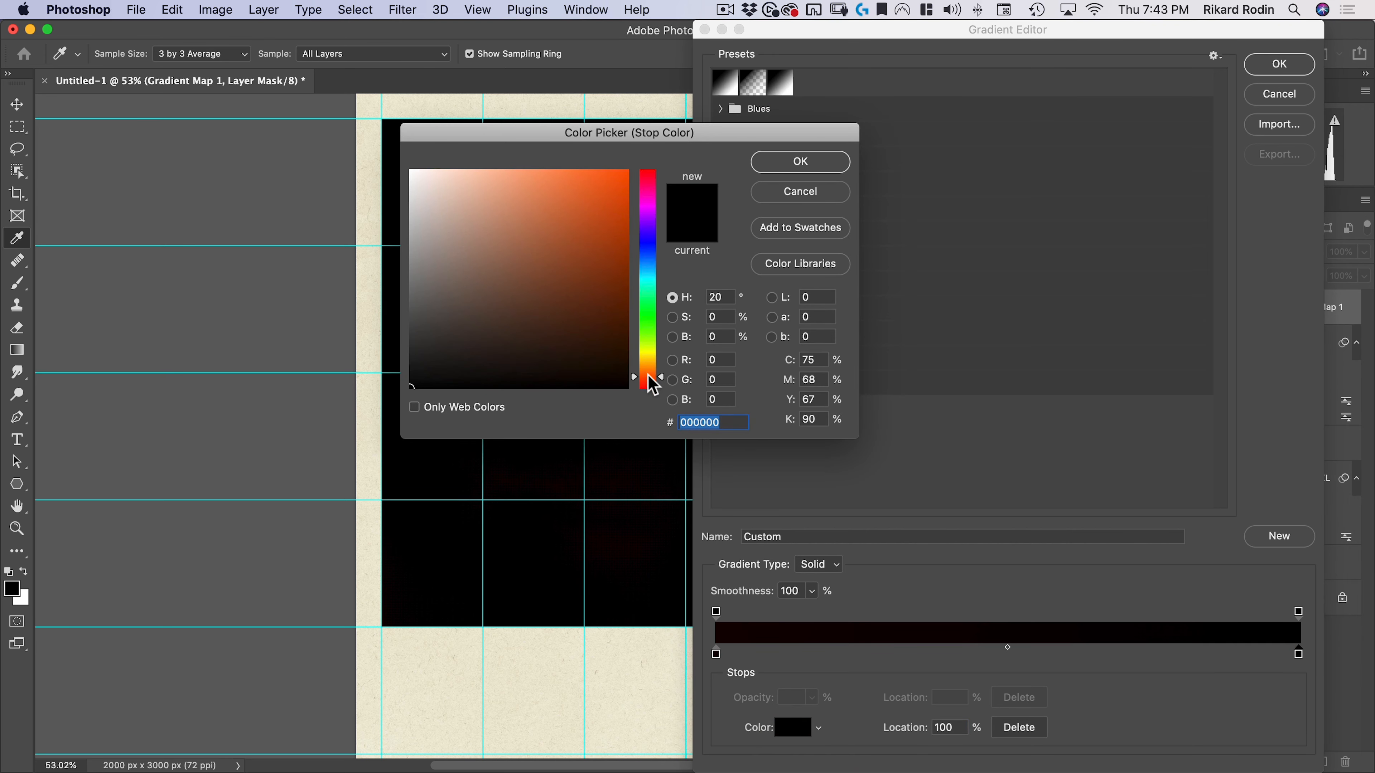
pyautogui.moveTo(648, 374); pyautogui.dragTo(651, 369)
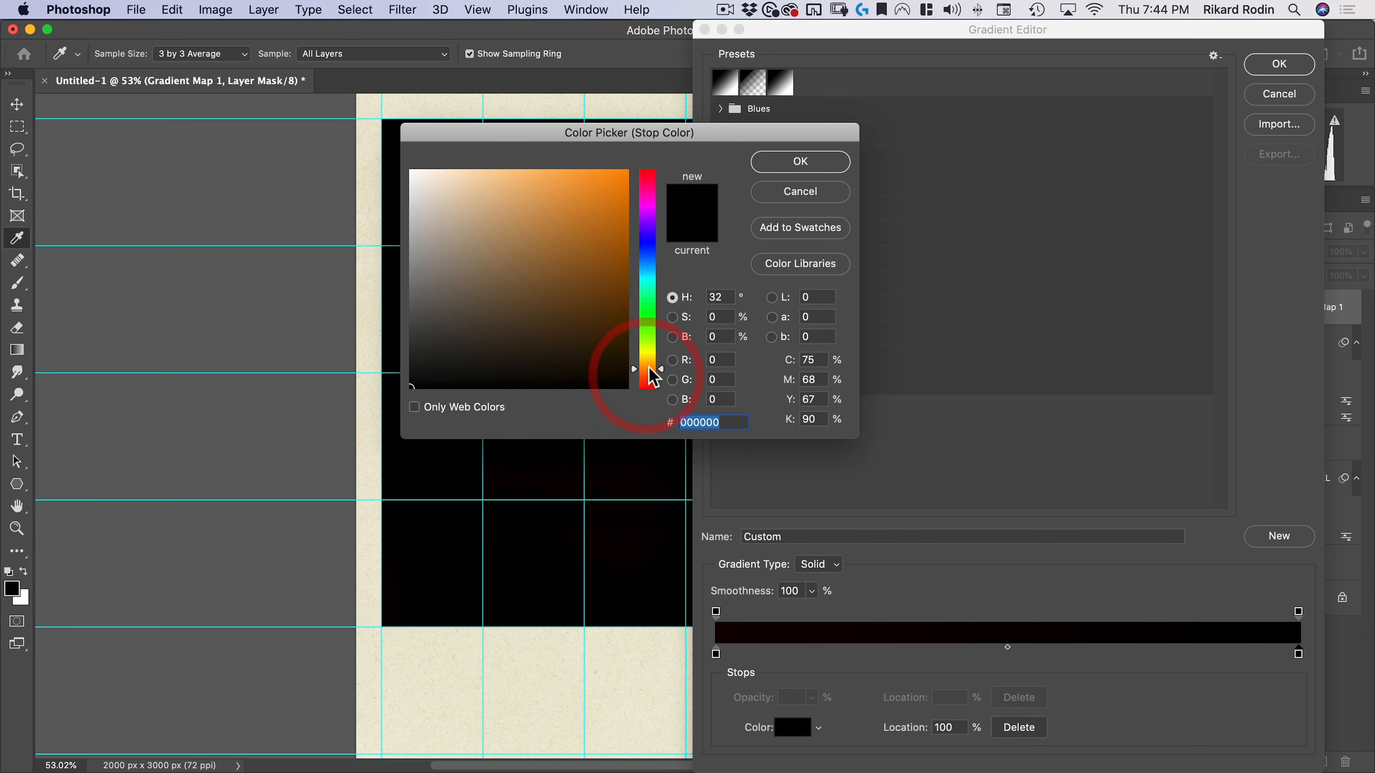
pyautogui.click(648, 371)
pyautogui.moveTo(628, 221); pyautogui.dragTo(655, 140)
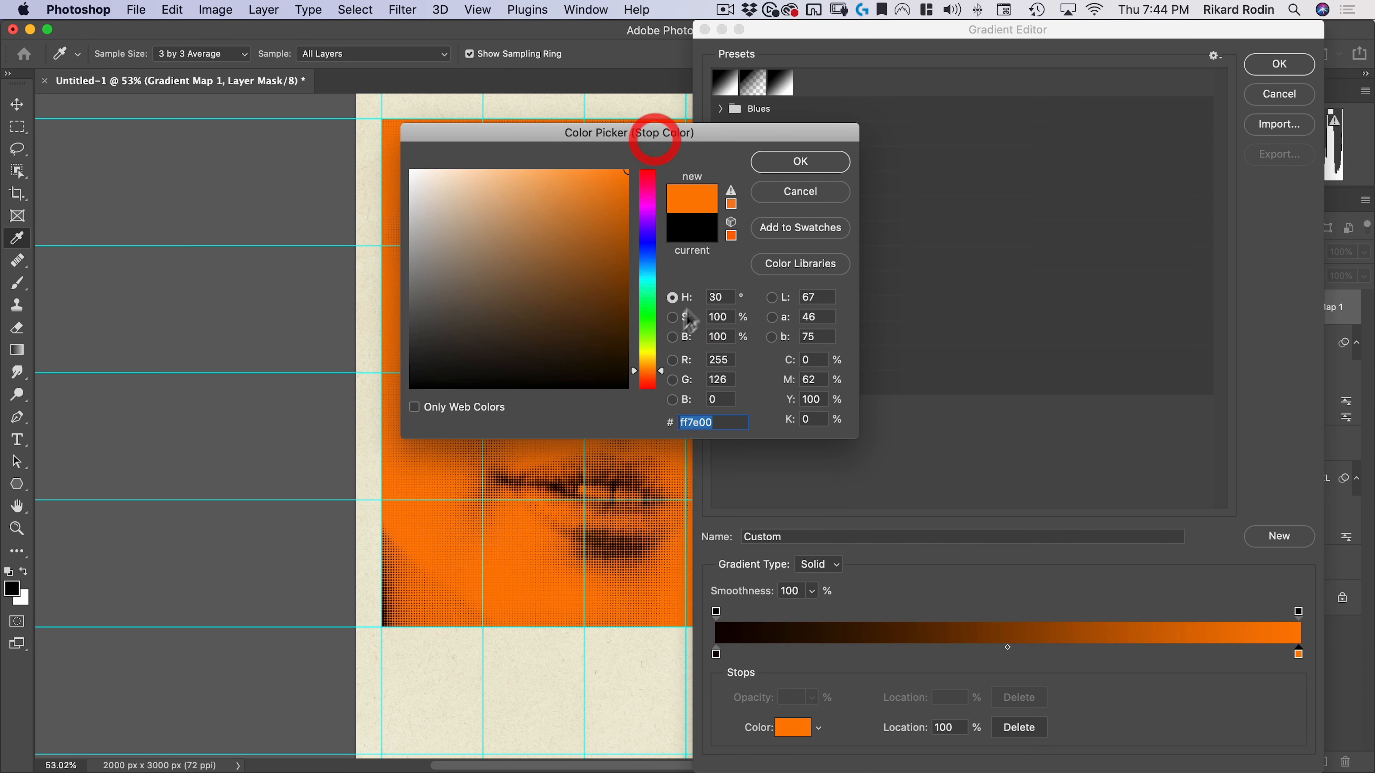
pyautogui.click(659, 369)
pyautogui.click(811, 172)
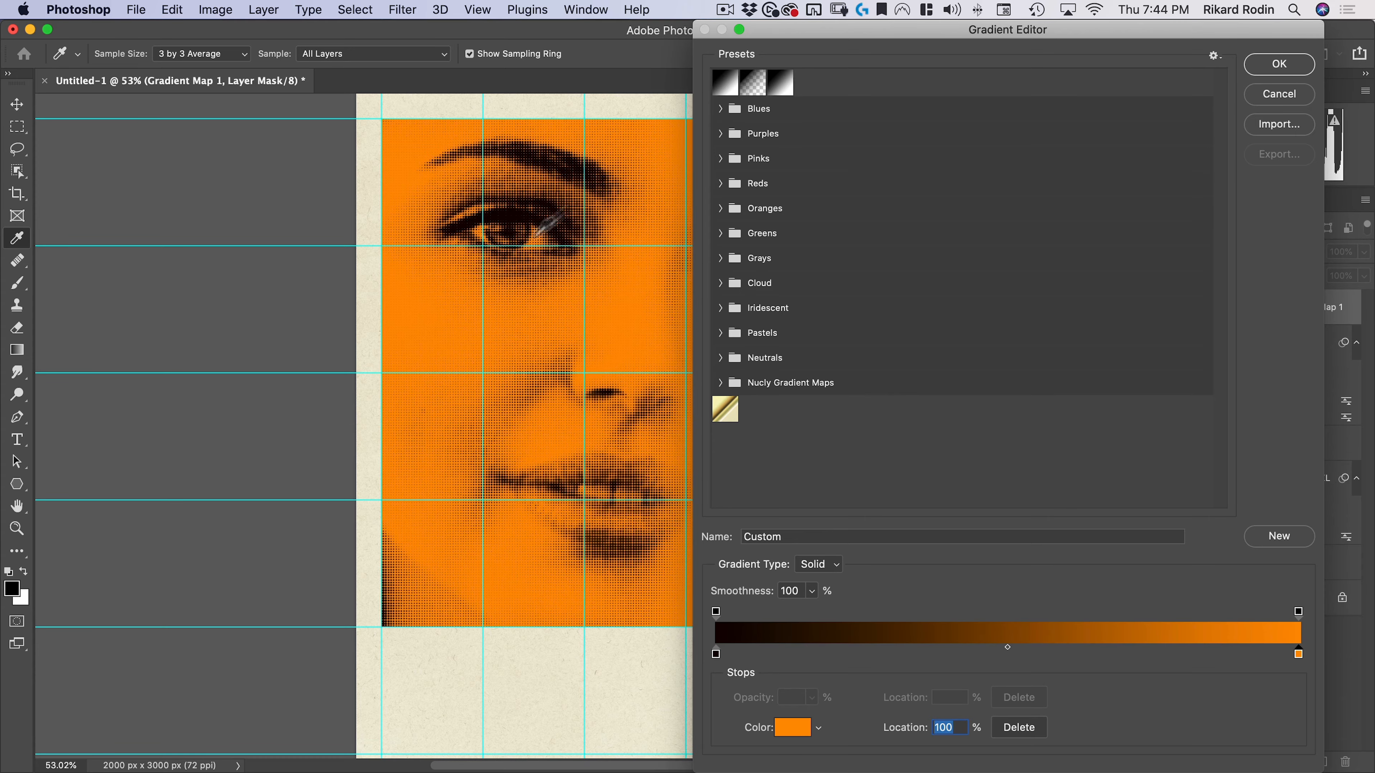
pyautogui.click(1303, 67)
# Step: Reopen the gradient map's gradient and shift the orange stop to location 12% for harder, higher-contrast halftone dots
pyautogui.moveTo(502, 236); pyautogui.dragTo(569, 225)
pyautogui.moveTo(543, 478); pyautogui.dragTo(572, 264)
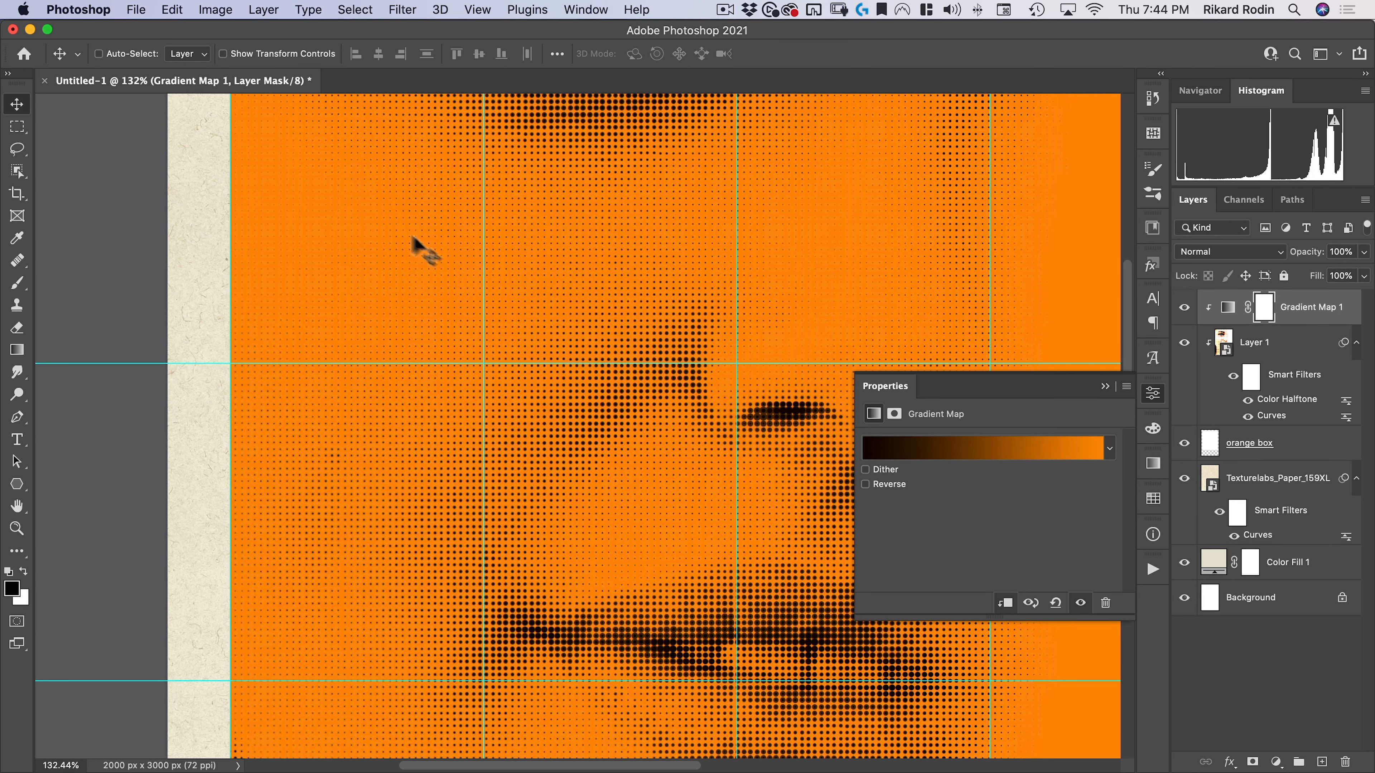
pyautogui.click(926, 460)
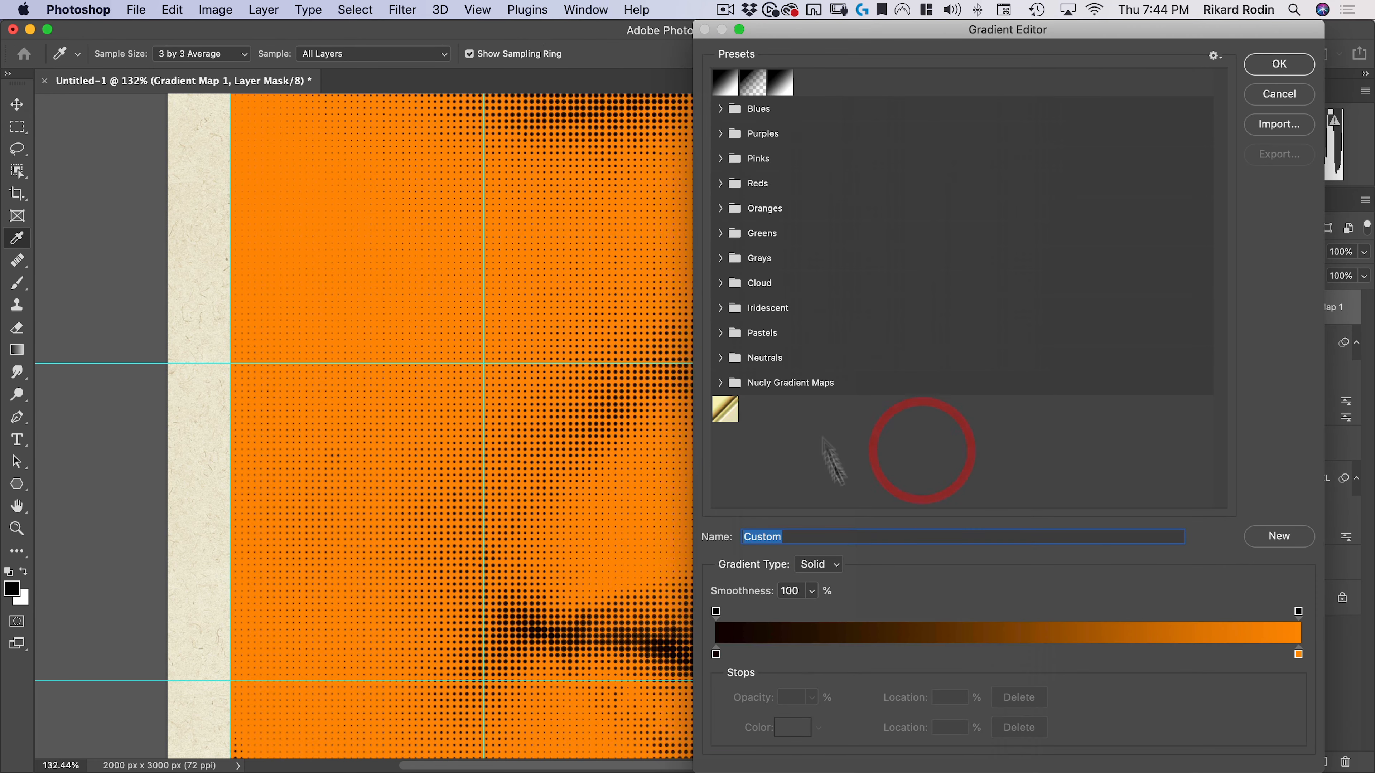
pyautogui.moveTo(697, 148); pyautogui.dragTo(804, 145)
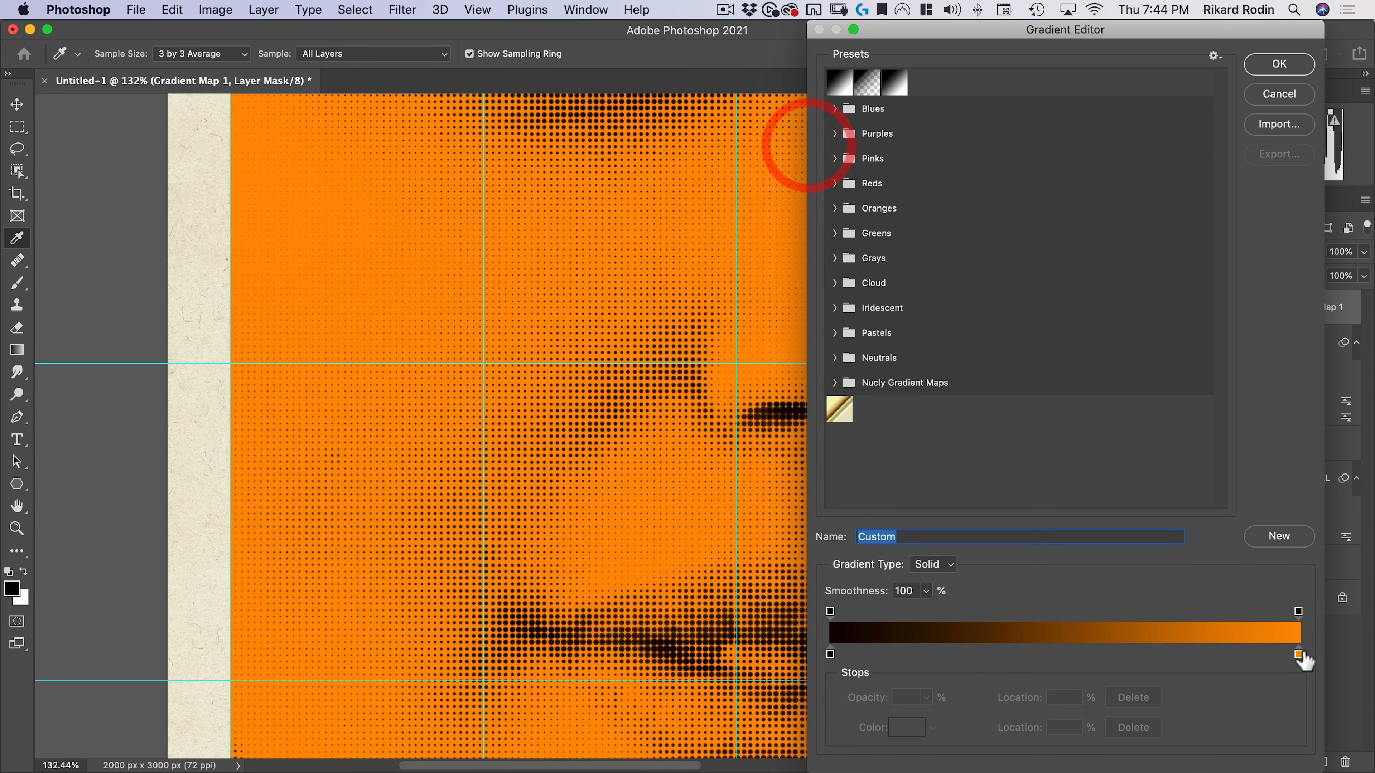
pyautogui.click(1298, 654)
pyautogui.moveTo(1298, 655); pyautogui.dragTo(1030, 656)
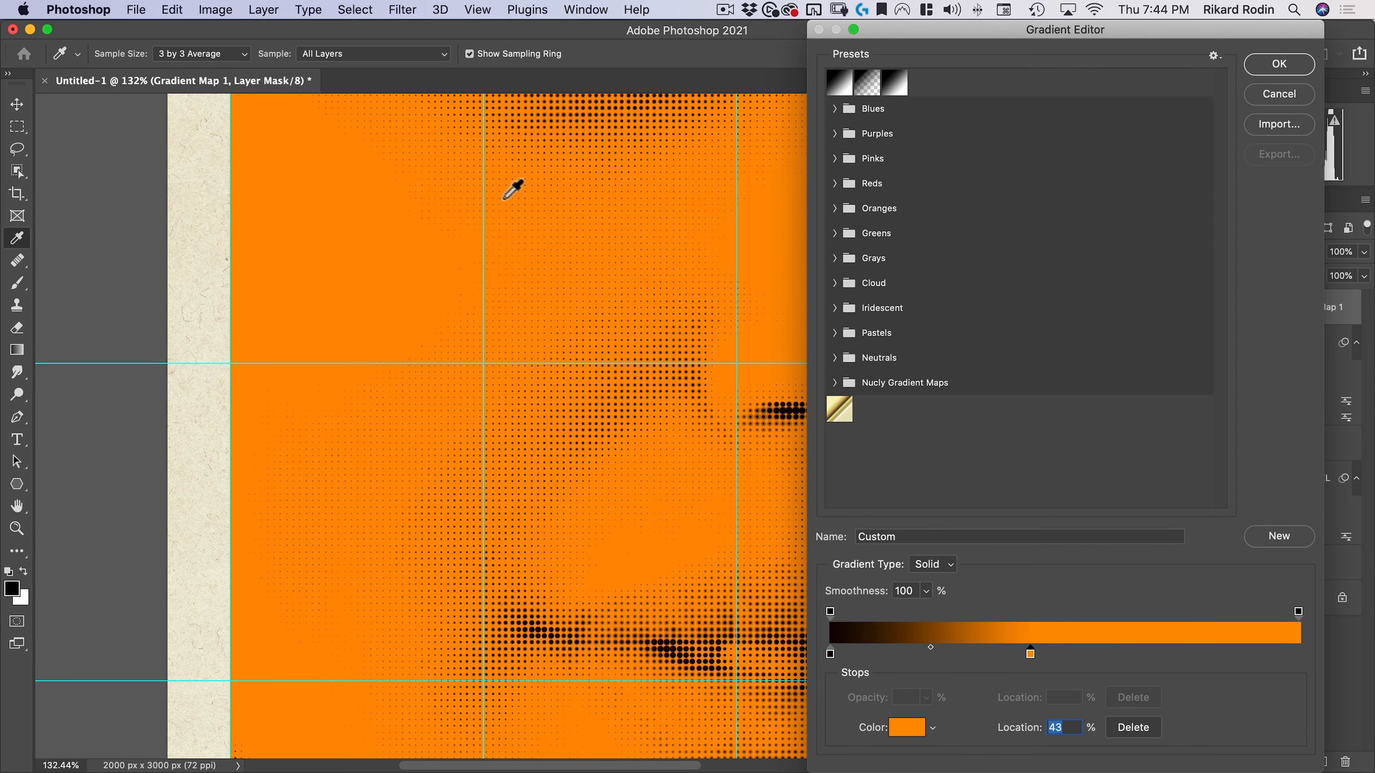
pyautogui.moveTo(1006, 656); pyautogui.dragTo(967, 656)
pyautogui.press('space')
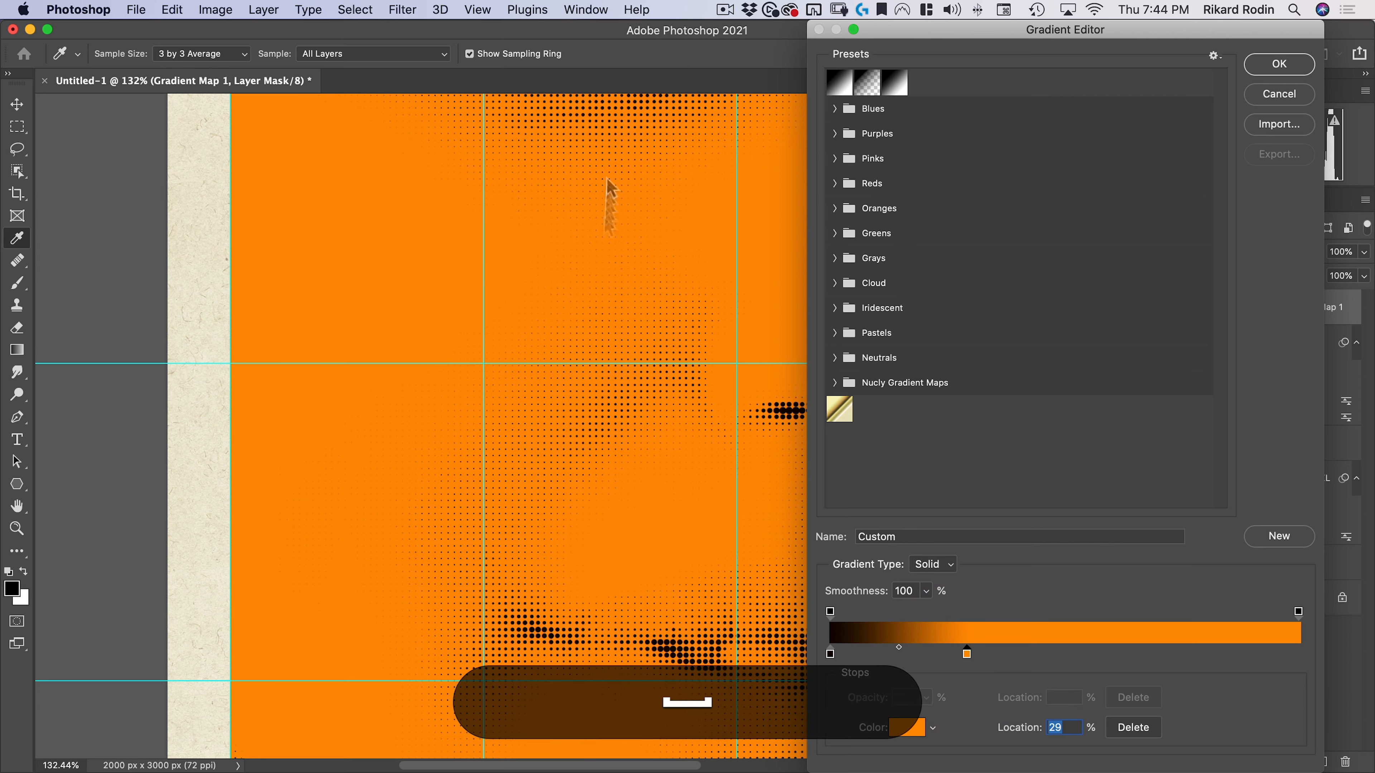
pyautogui.moveTo(607, 178); pyautogui.dragTo(581, 365)
pyautogui.moveTo(968, 653); pyautogui.dragTo(929, 655)
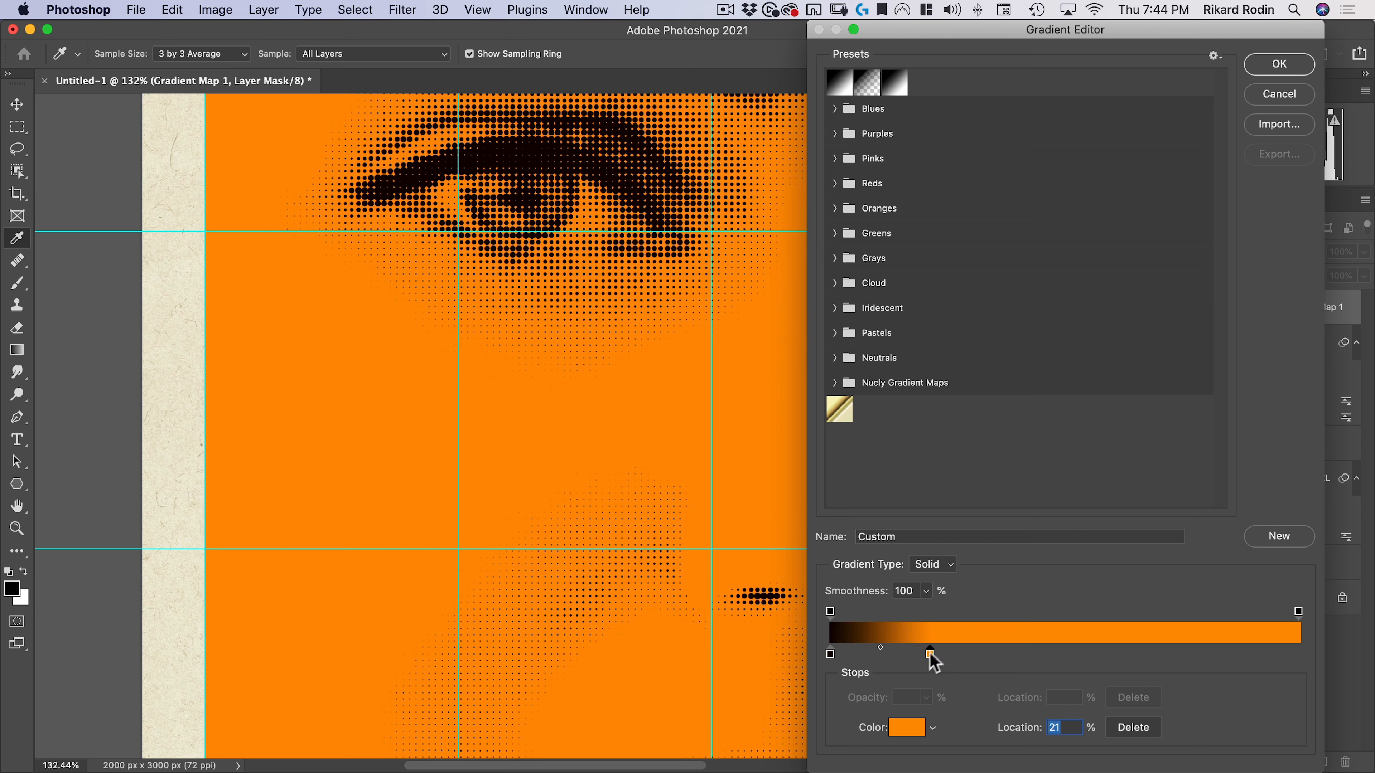
pyautogui.moveTo(930, 656); pyautogui.dragTo(891, 656)
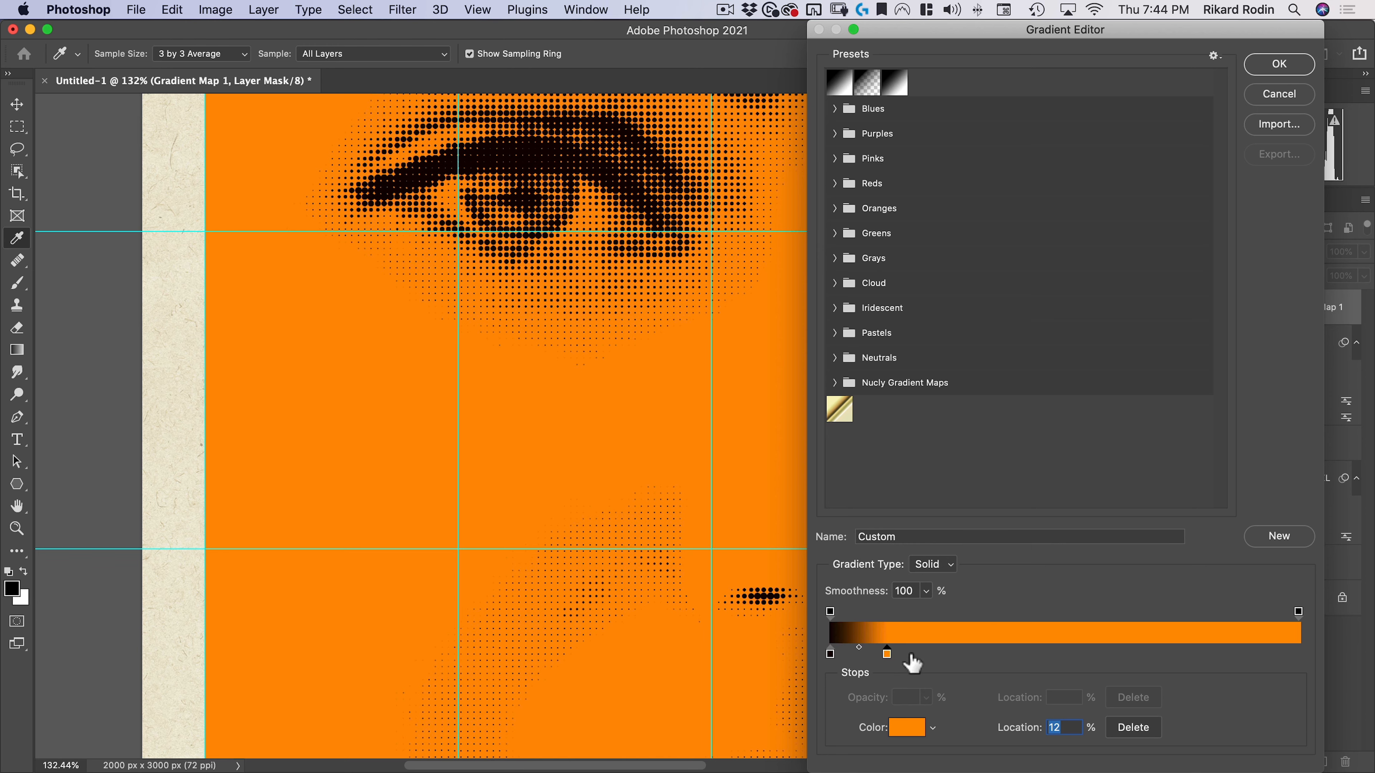
# Step: Add another orange stop just past the one at 12%, and recolor the 12% stop to the darker orange #f77400
pyautogui.click(912, 655)
pyautogui.moveTo(915, 655); pyautogui.dragTo(924, 655)
pyautogui.click(887, 655)
pyautogui.click(907, 728)
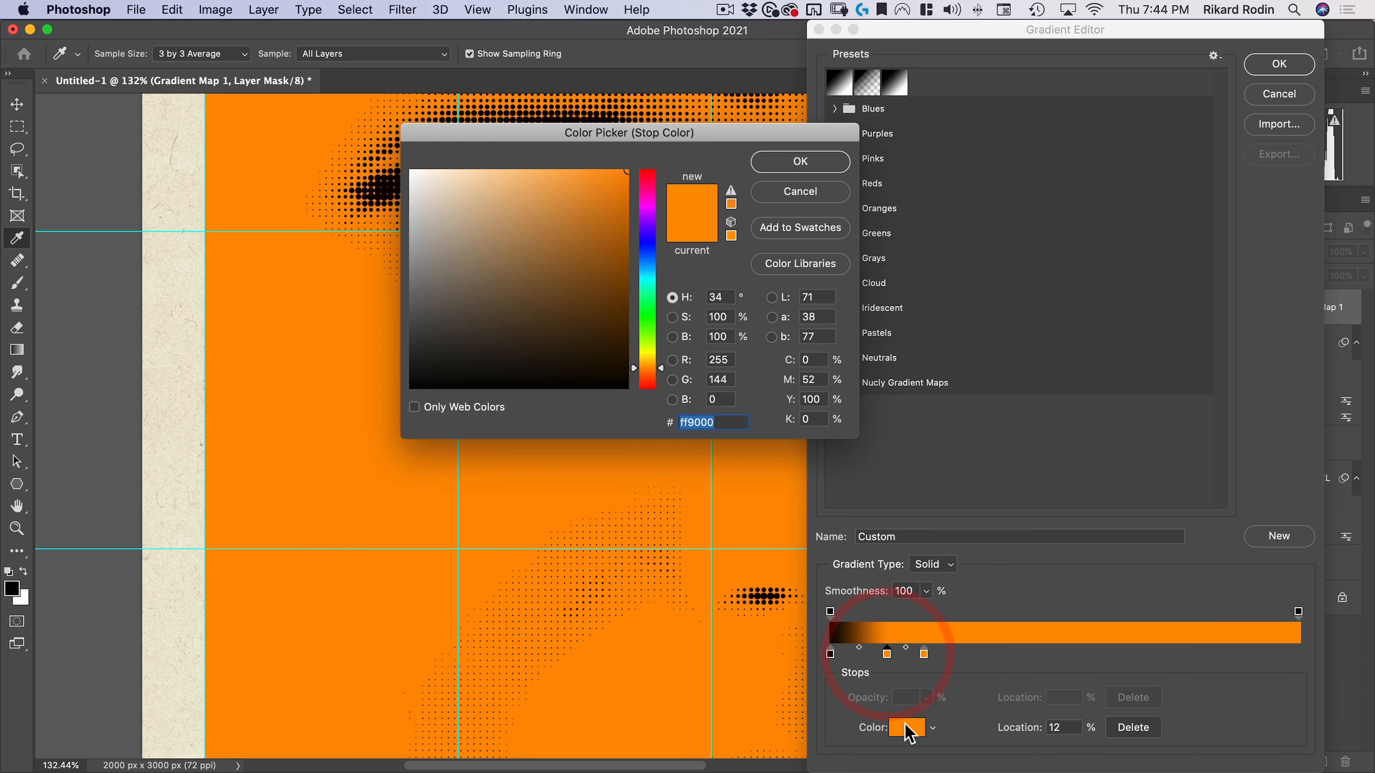
pyautogui.click(660, 372)
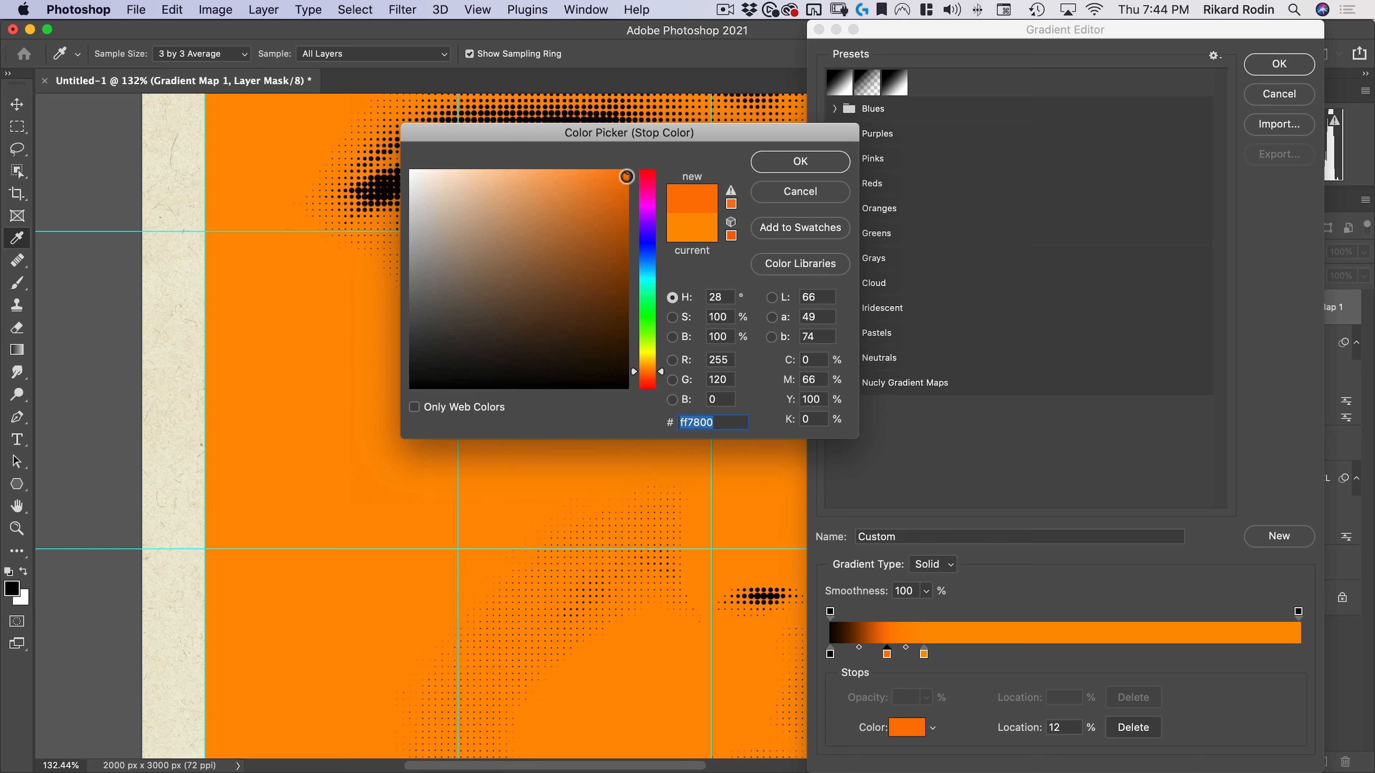
pyautogui.click(626, 178)
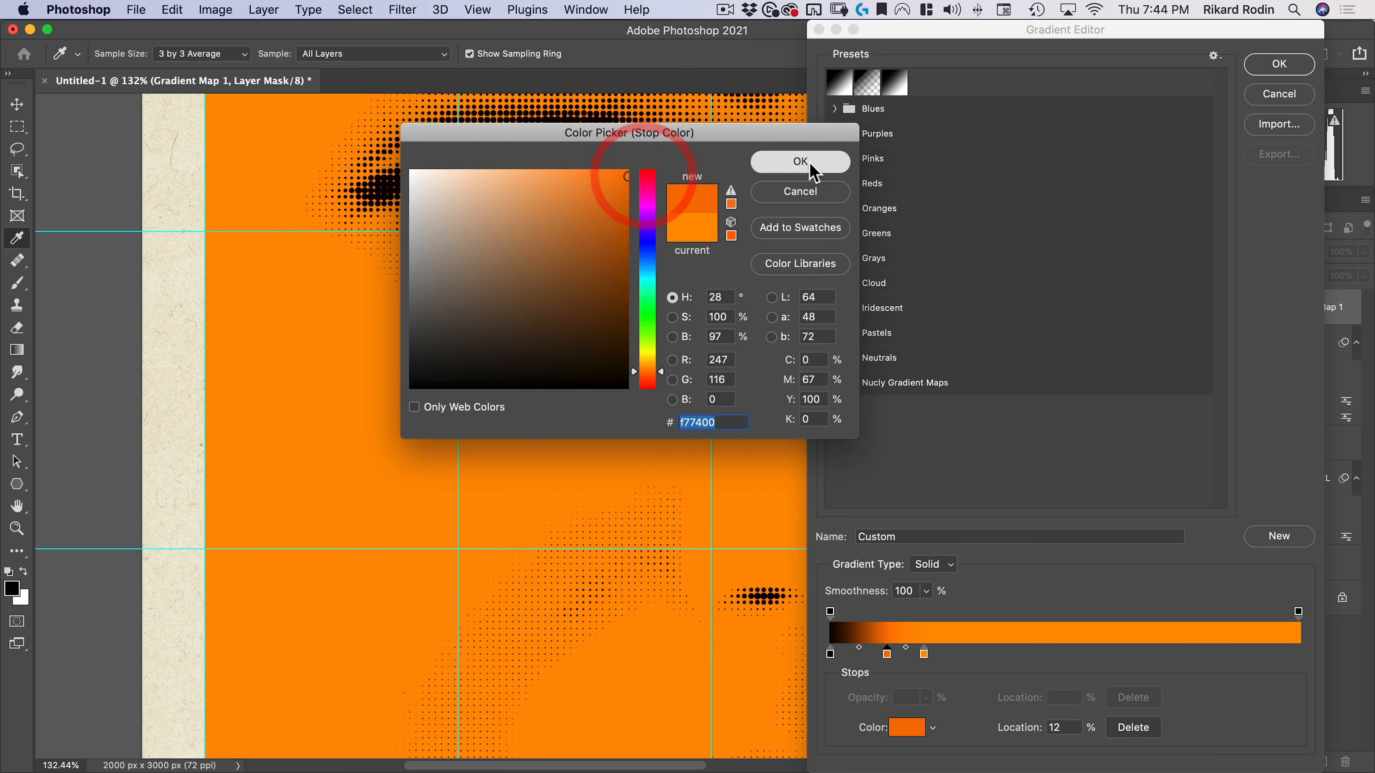
pyautogui.click(800, 161)
# Step: Set the midpoint between the two orange stops to 82%, move the lighter orange stop to 100%, and apply the gradient
pyautogui.moveTo(925, 656); pyautogui.dragTo(1137, 656)
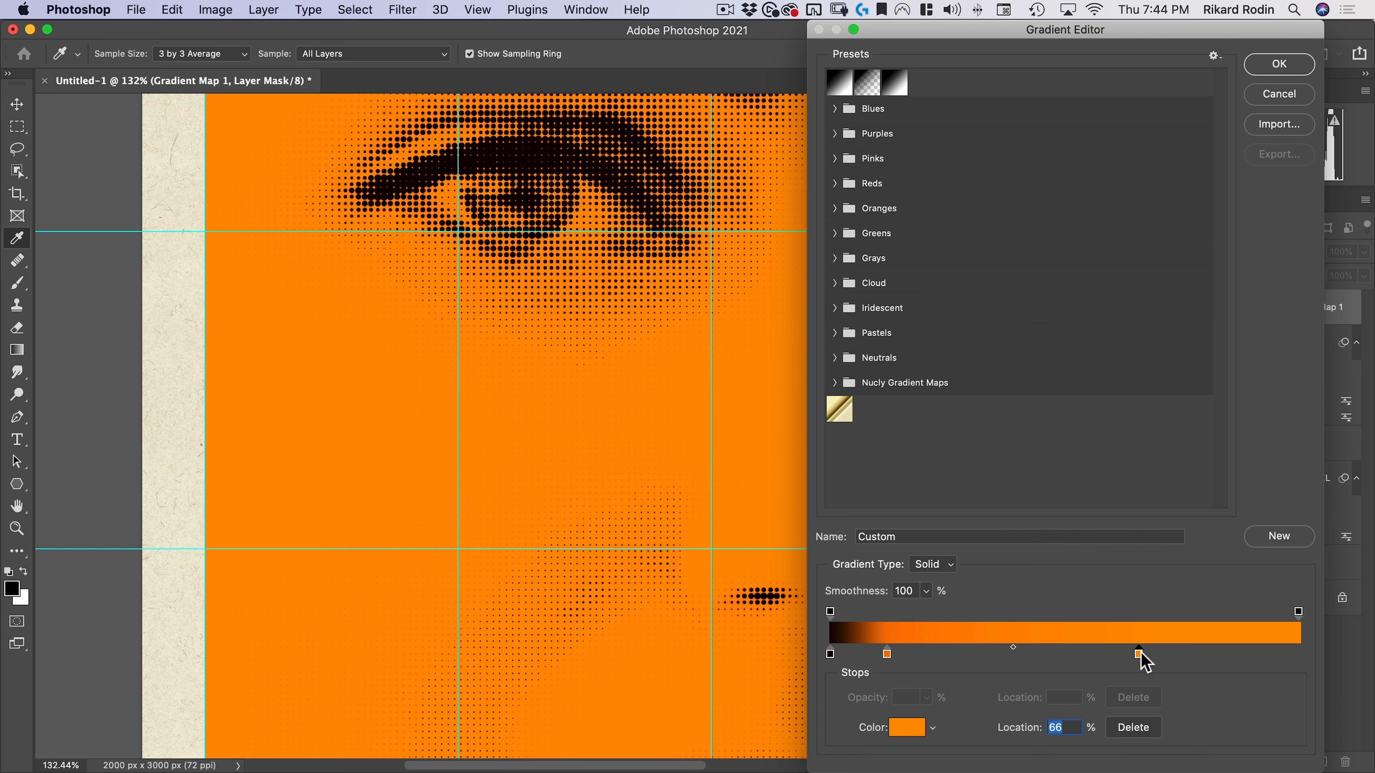
pyautogui.moveTo(1144, 662); pyautogui.dragTo(1223, 657)
pyautogui.moveTo(1057, 648); pyautogui.dragTo(1165, 646)
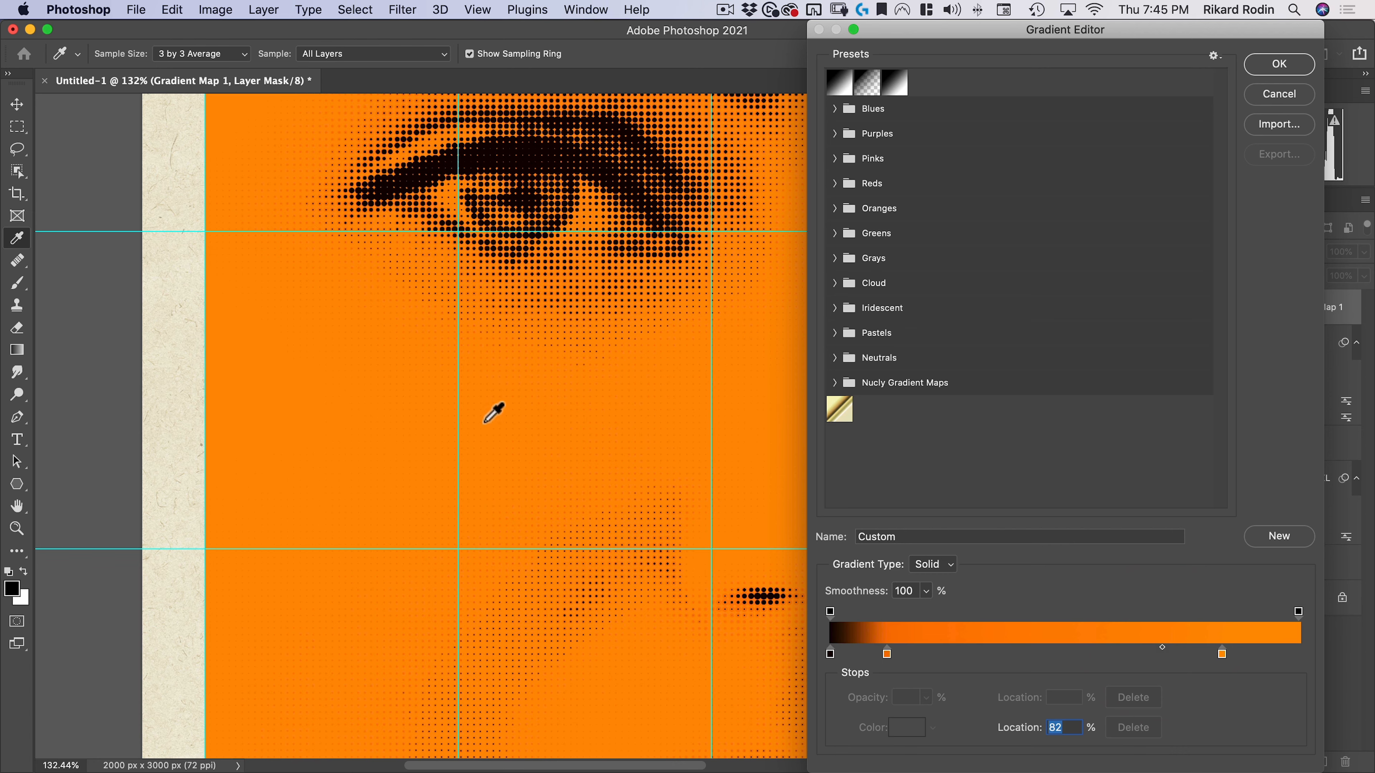
pyautogui.moveTo(1222, 659); pyautogui.dragTo(1332, 659)
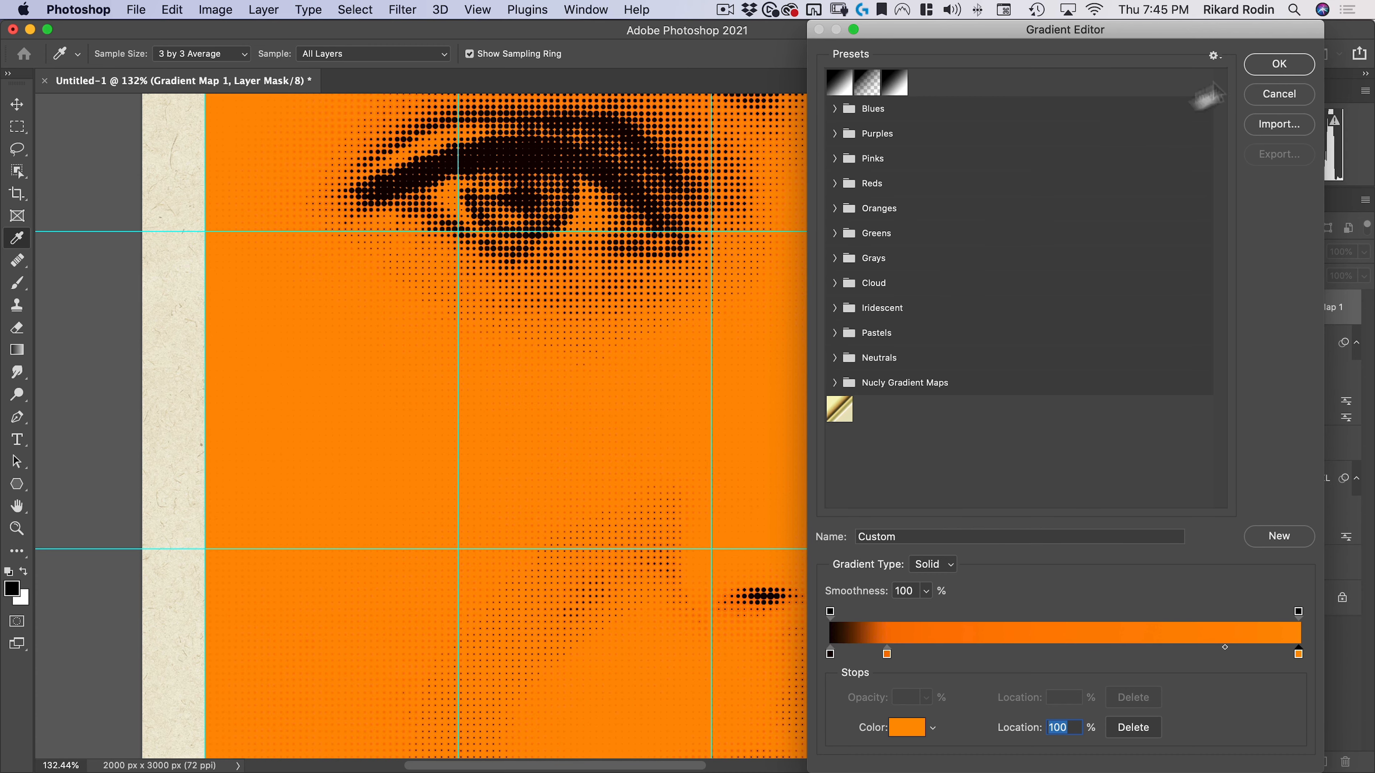
pyautogui.click(1284, 60)
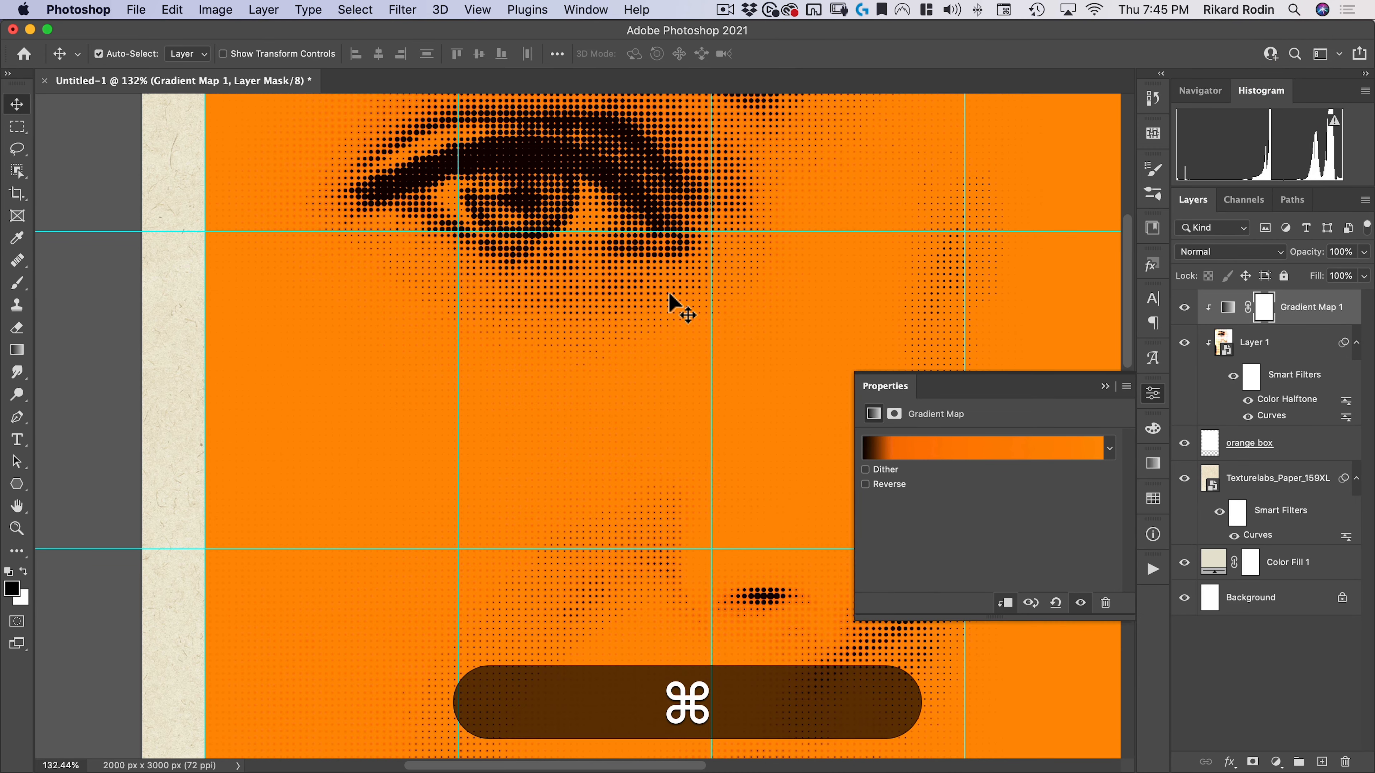
pyautogui.press('super+0')
pyautogui.press('super')
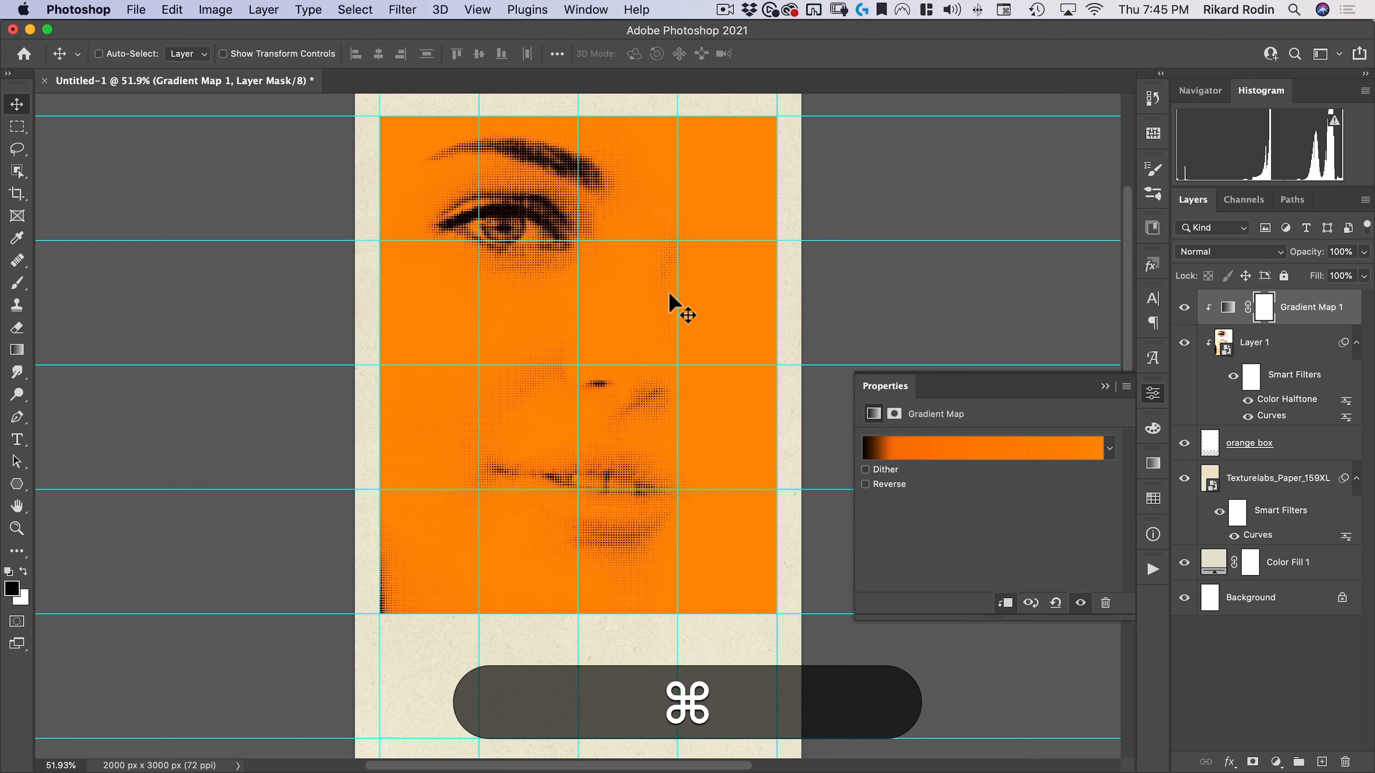
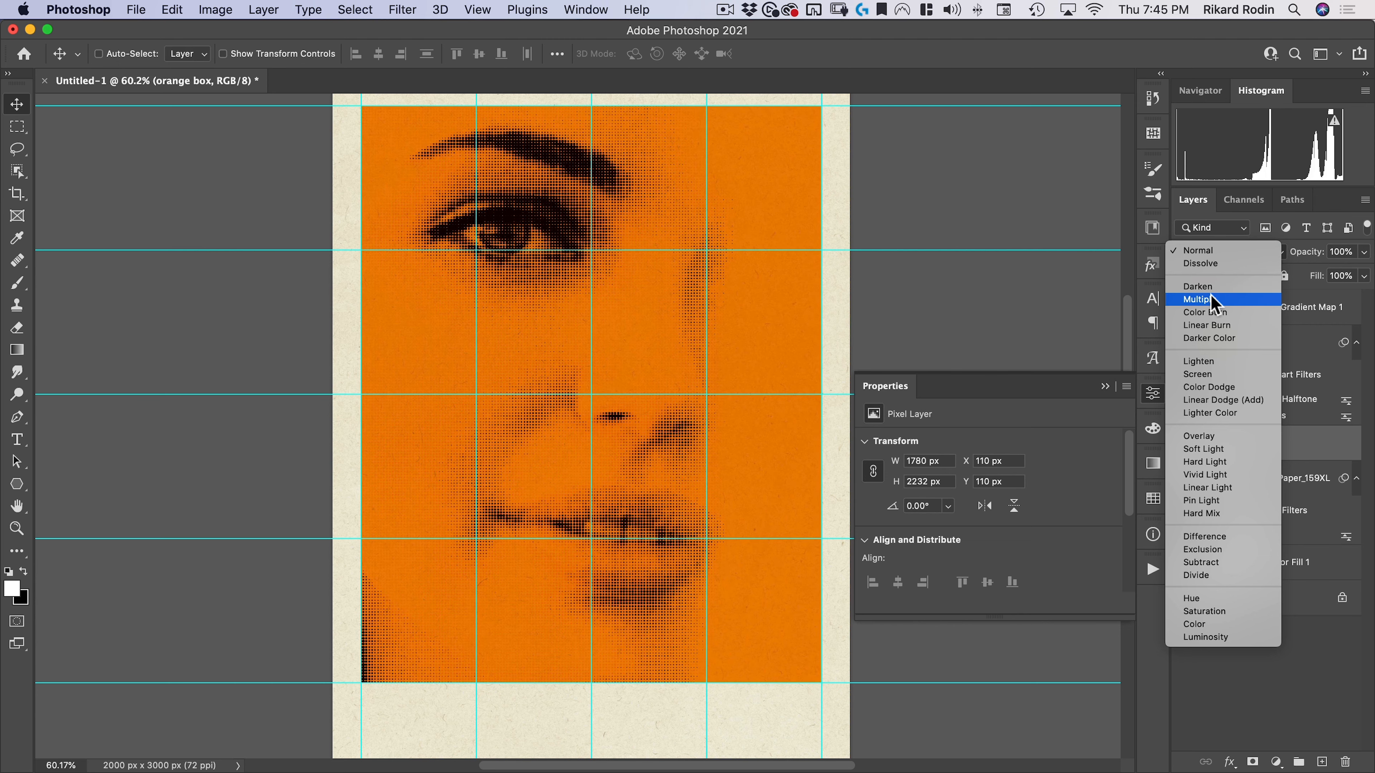
# Step: Set the orange box layer's blend mode to Multiply
pyautogui.click(1211, 299)
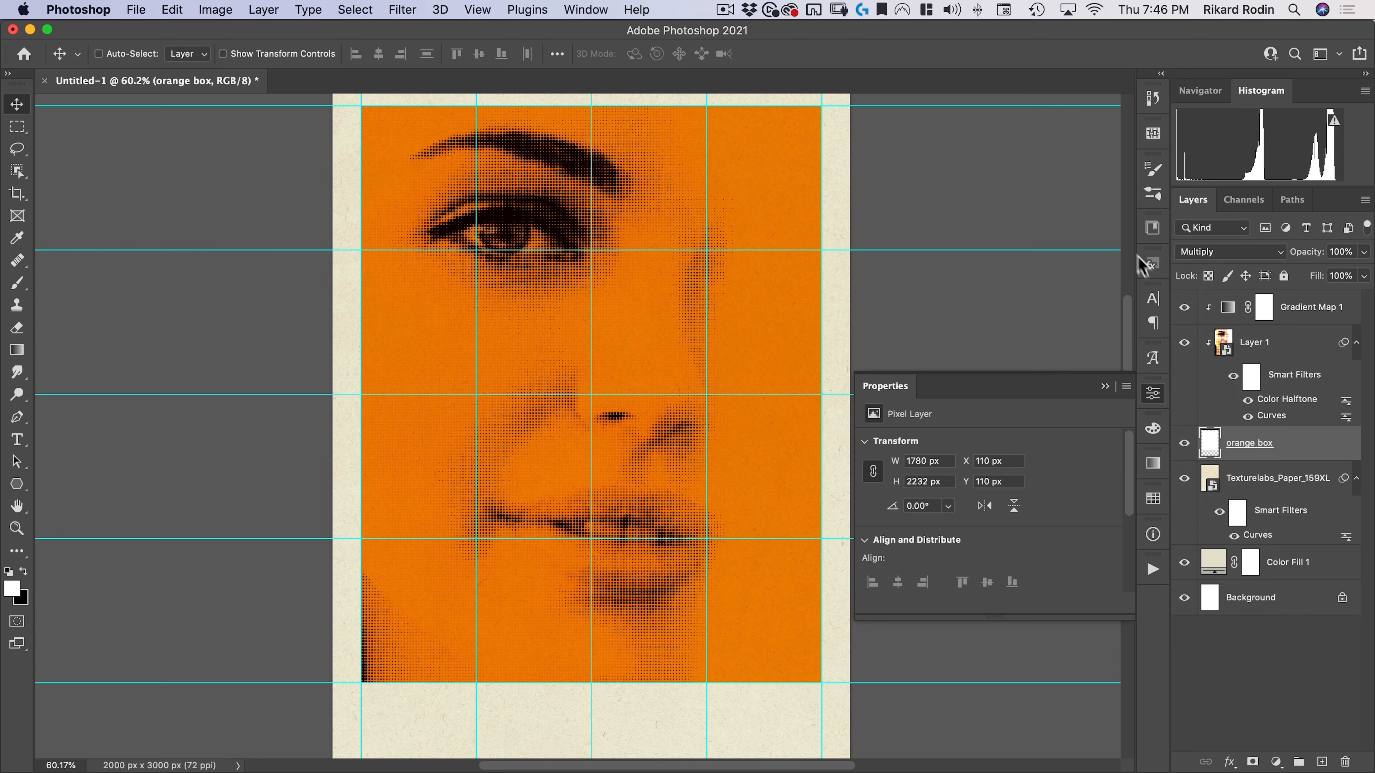
pyautogui.click(1225, 343)
pyautogui.click(1228, 307)
pyautogui.click(1223, 344)
pyautogui.click(1229, 307)
pyautogui.click(1224, 342)
pyautogui.click(1229, 307)
# Step: Open Layer 1's smart object, fade the portrait's lower-left area to white with gradients on Layer 2, and save and close it
pyautogui.click(1223, 342)
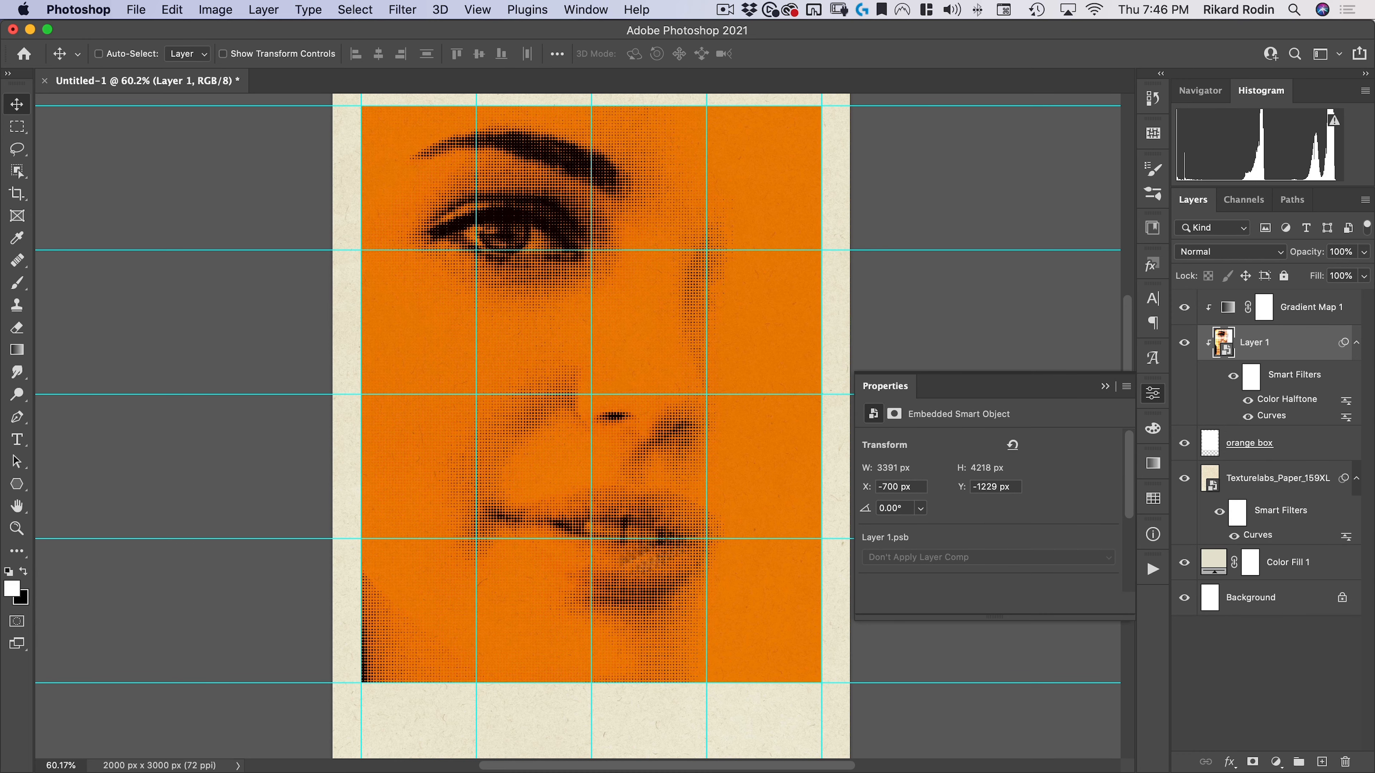
pyautogui.doubleClick(1221, 344)
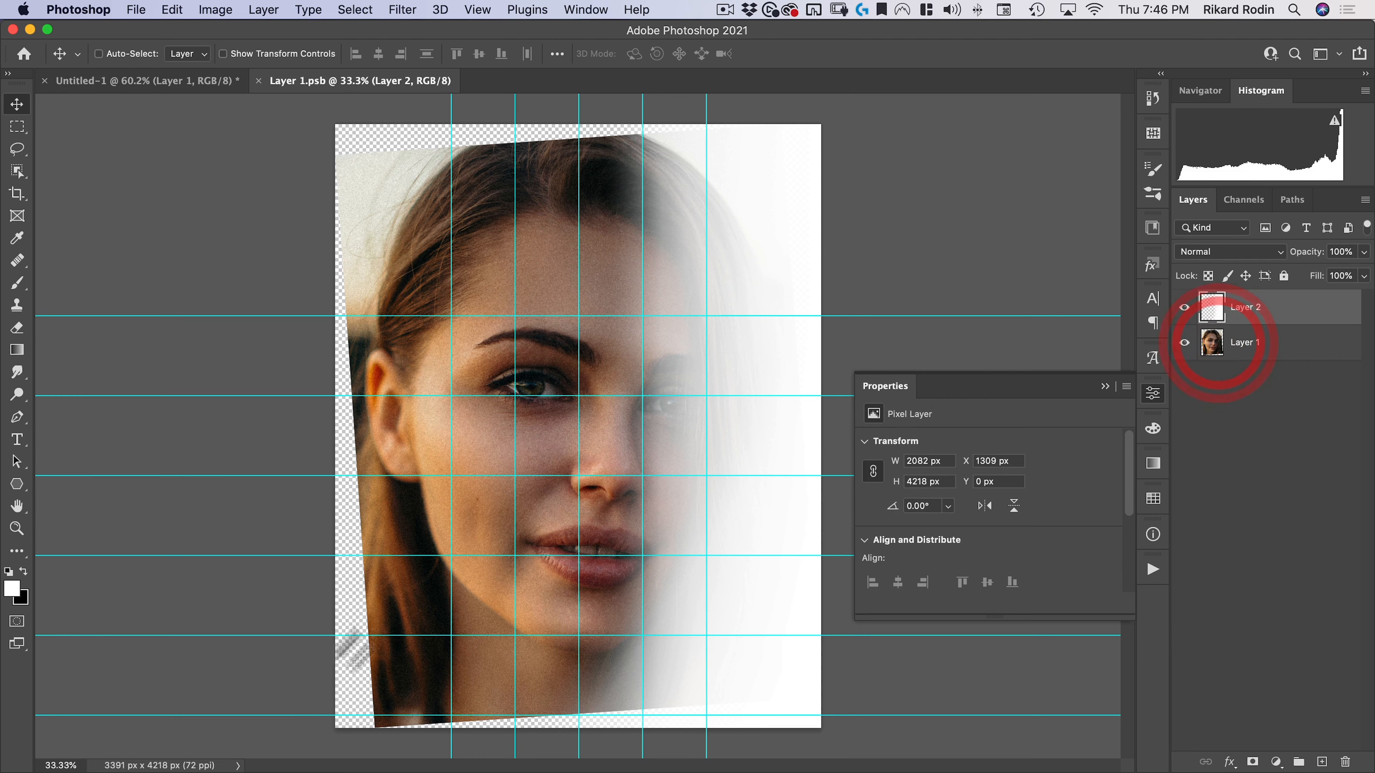
pyautogui.press('g')
pyautogui.moveTo(402, 703); pyautogui.dragTo(476, 574)
pyautogui.moveTo(330, 696); pyautogui.dragTo(483, 566)
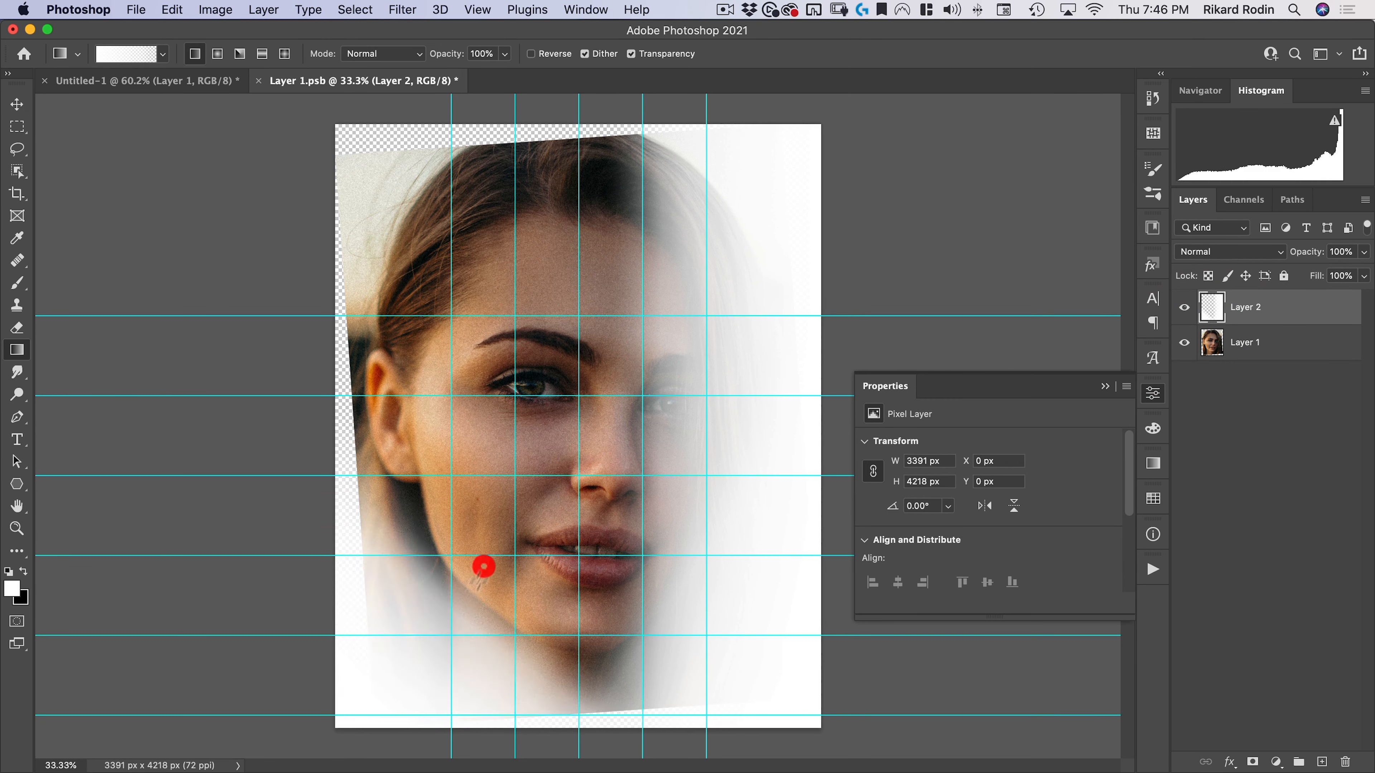
pyautogui.click(259, 80)
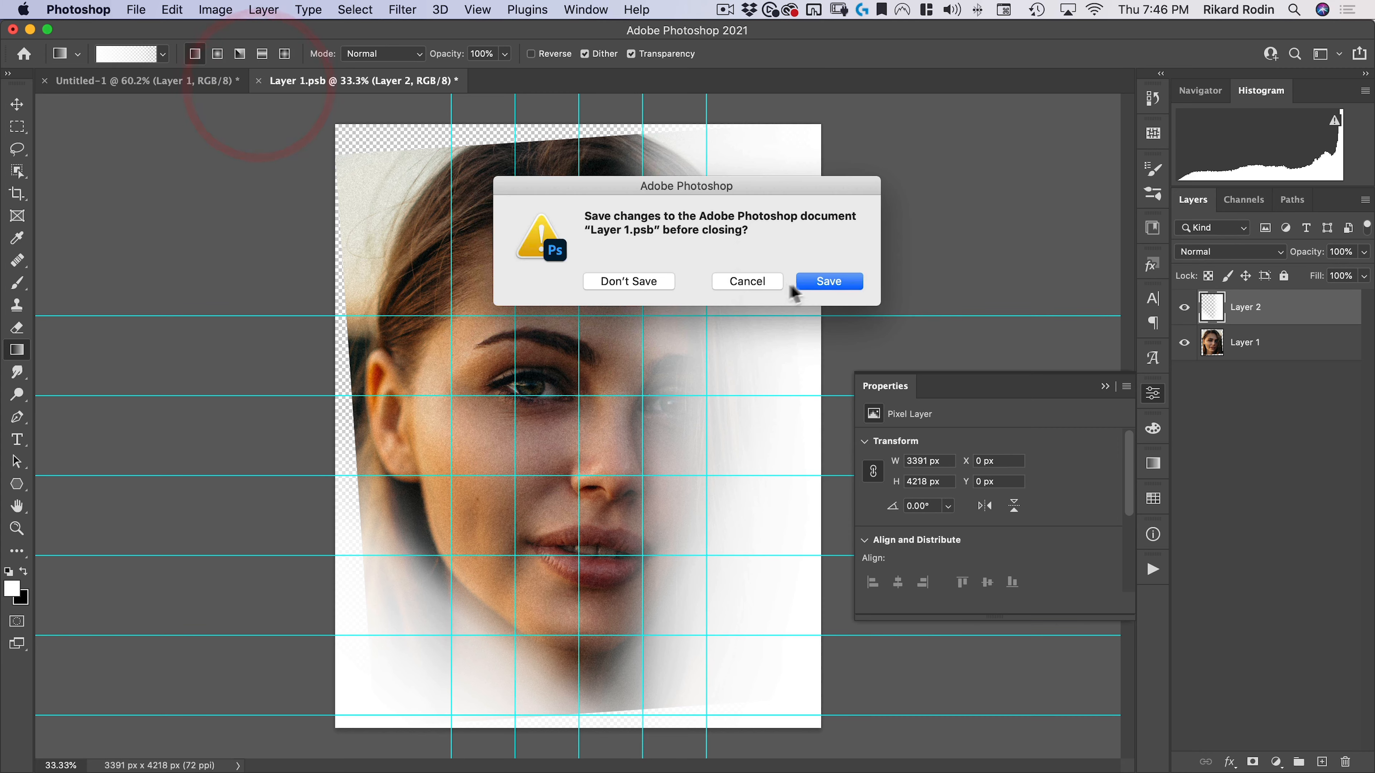
pyautogui.click(820, 282)
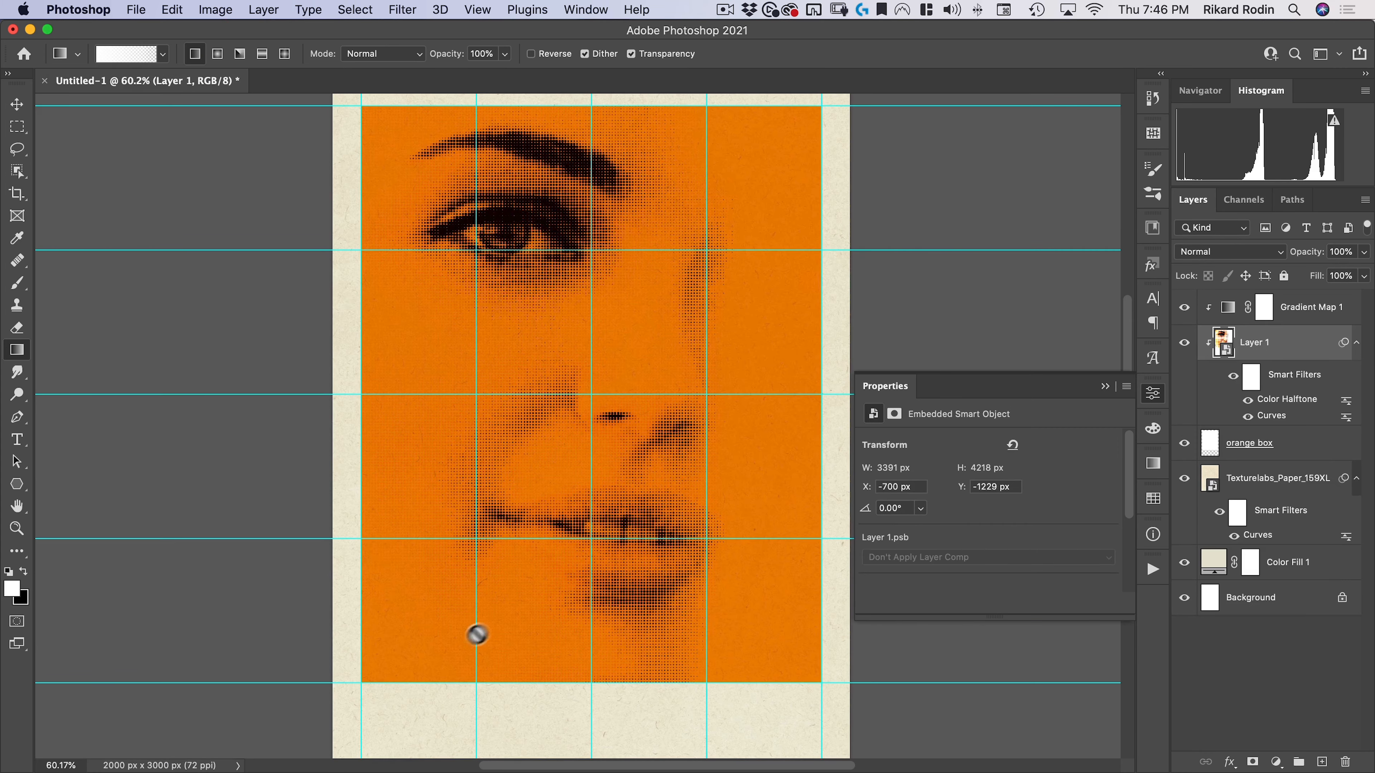
# Step: Deselect all layers in the poster document and hide the layer properties
pyautogui.moveTo(579, 363); pyautogui.dragTo(587, 361)
pyautogui.press('v')
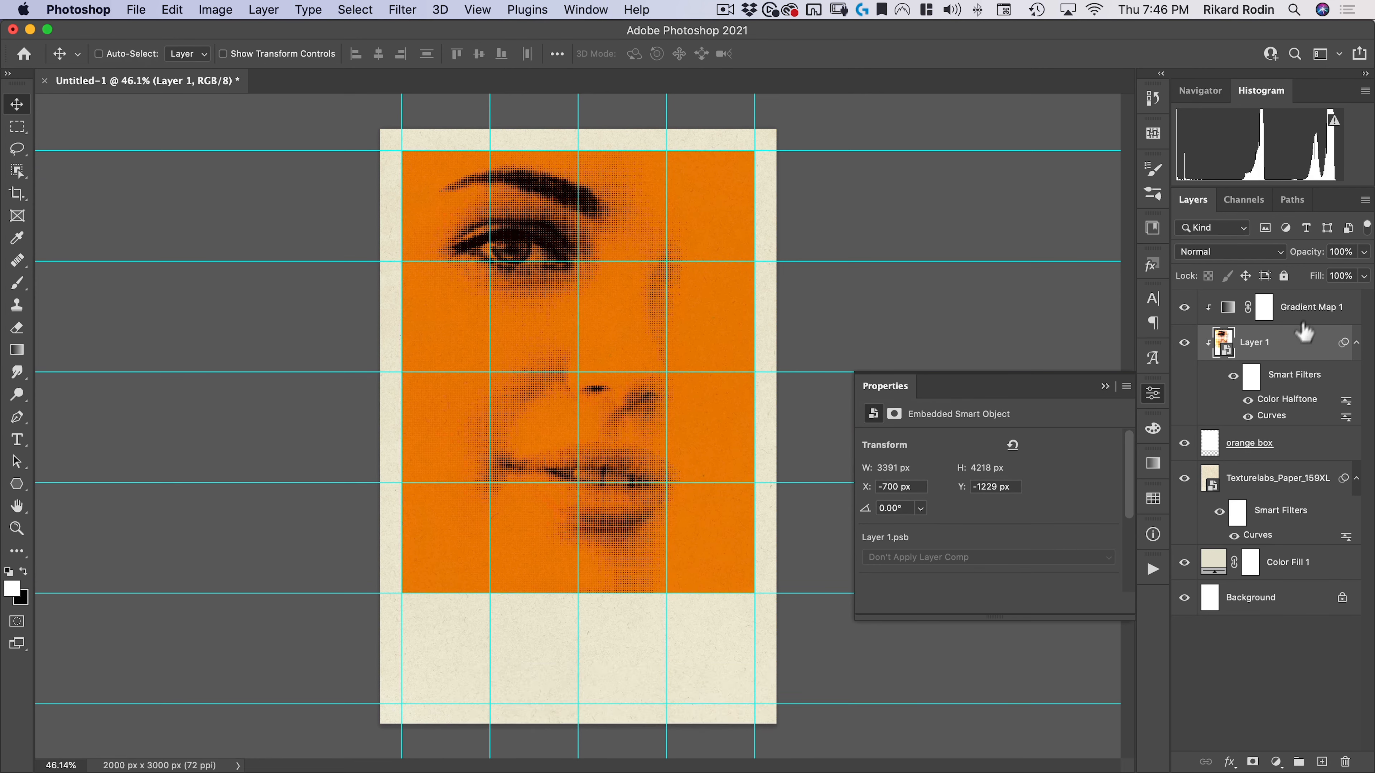
pyautogui.click(1315, 310)
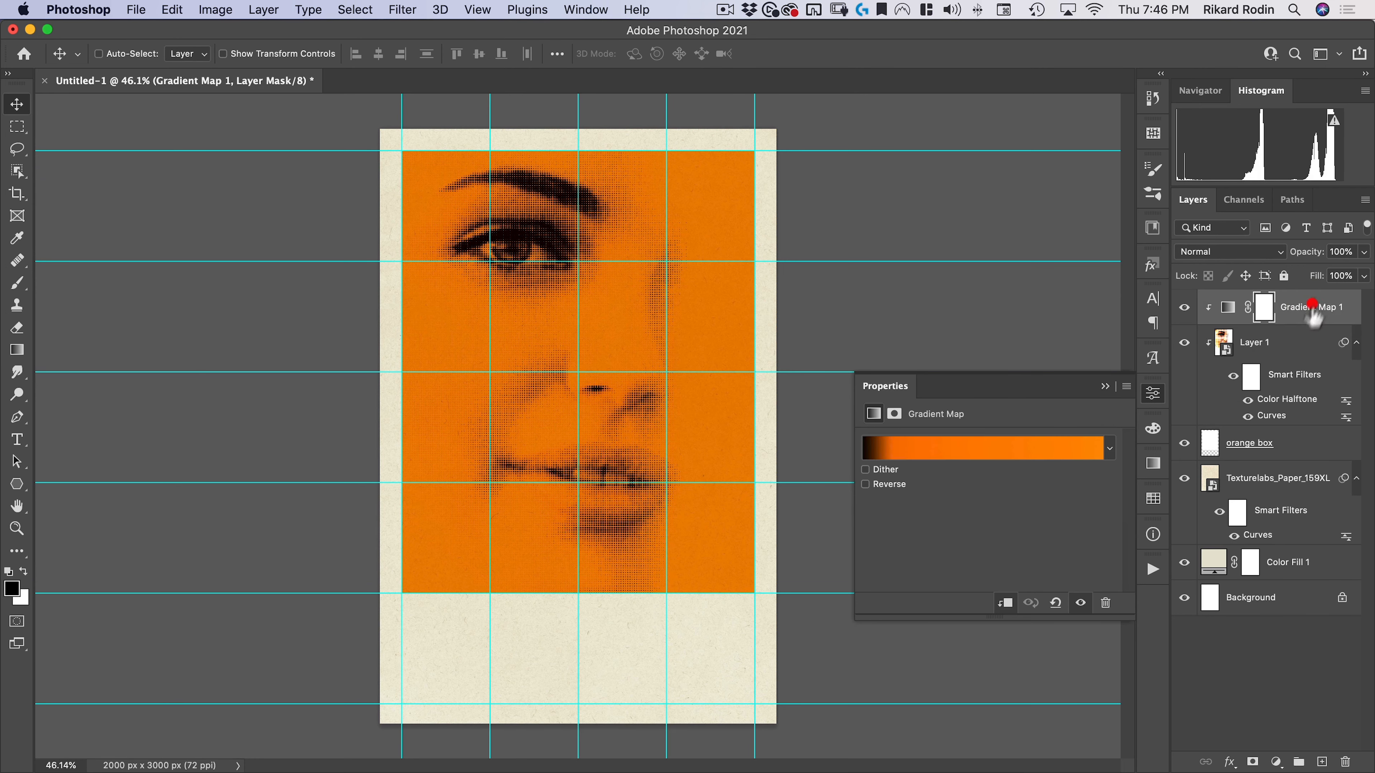
pyautogui.click(1248, 672)
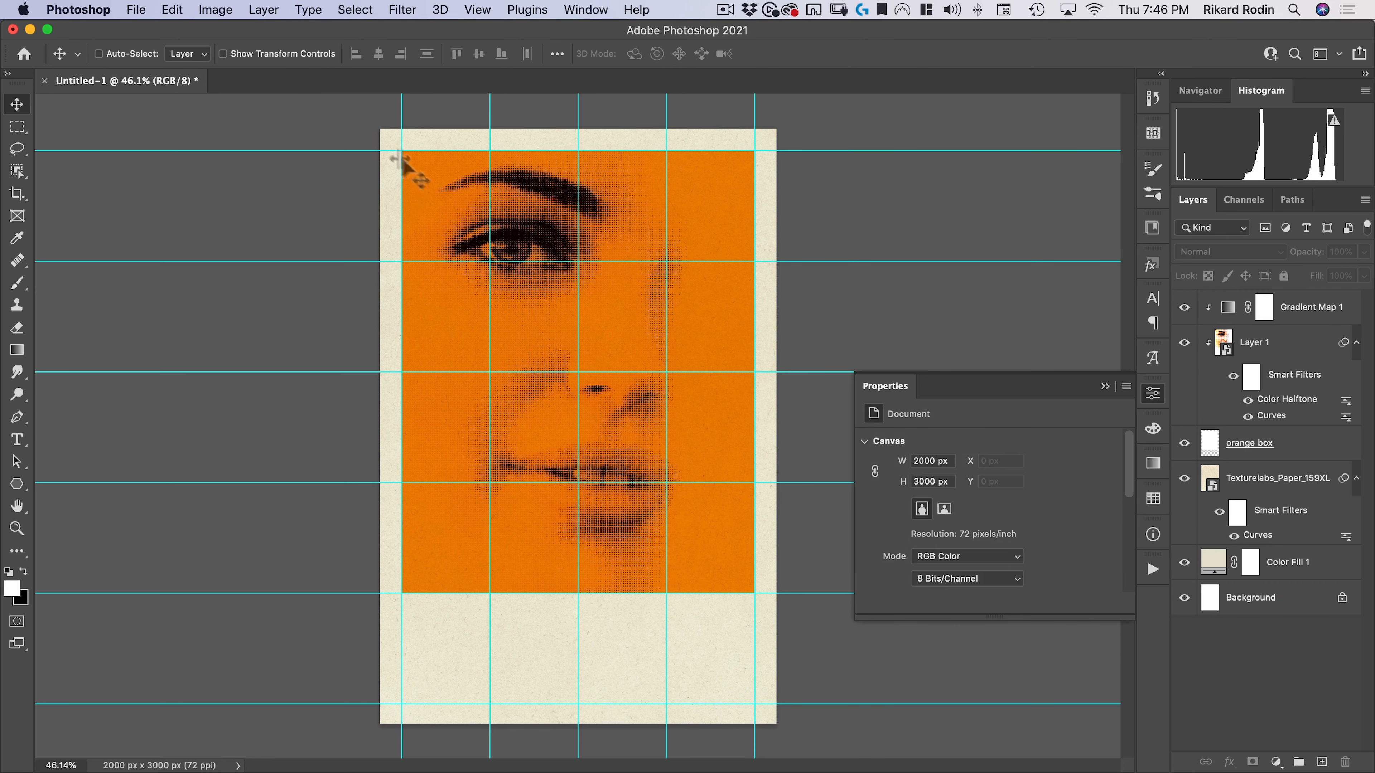
pyautogui.click(1156, 399)
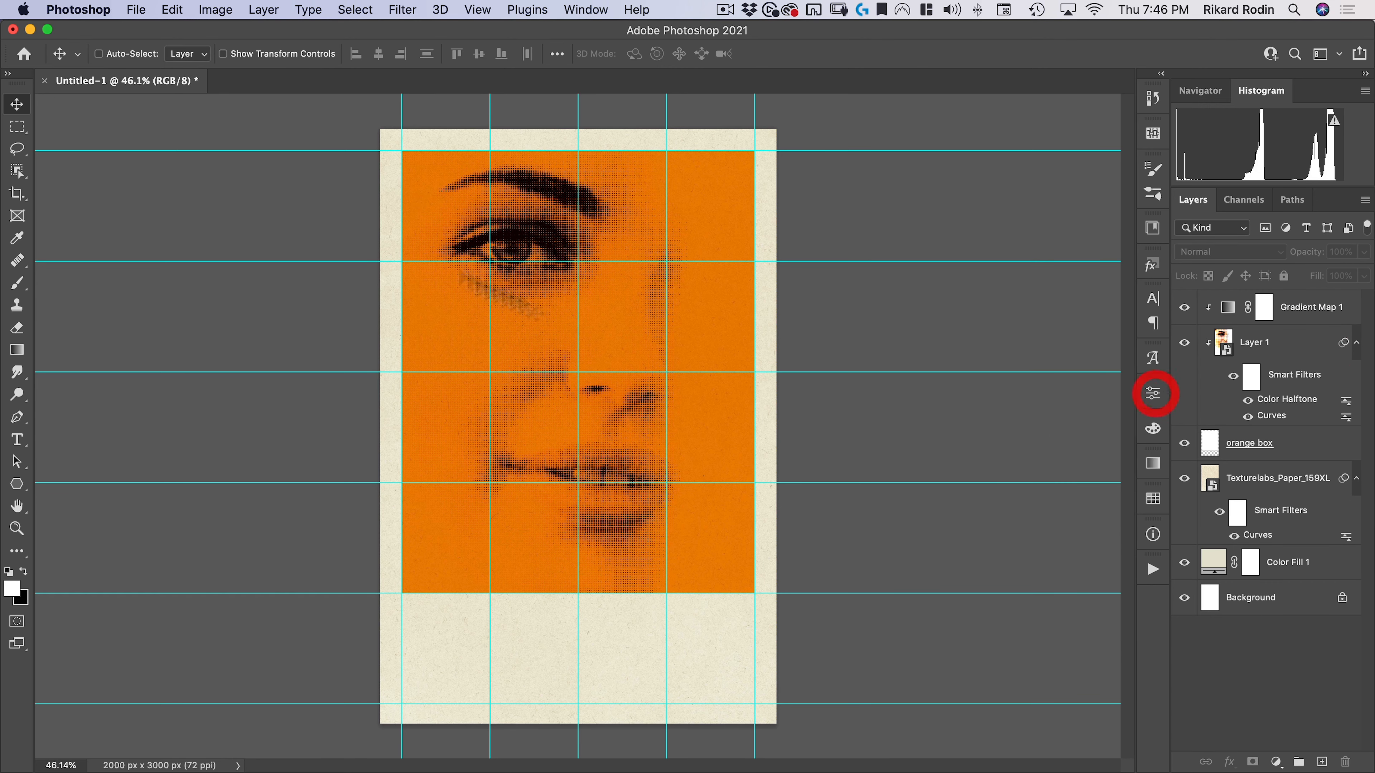
# Step: Open the Unsplash JPEG of the walking man in a dark suit from the assets folder
pyautogui.click(145, 11)
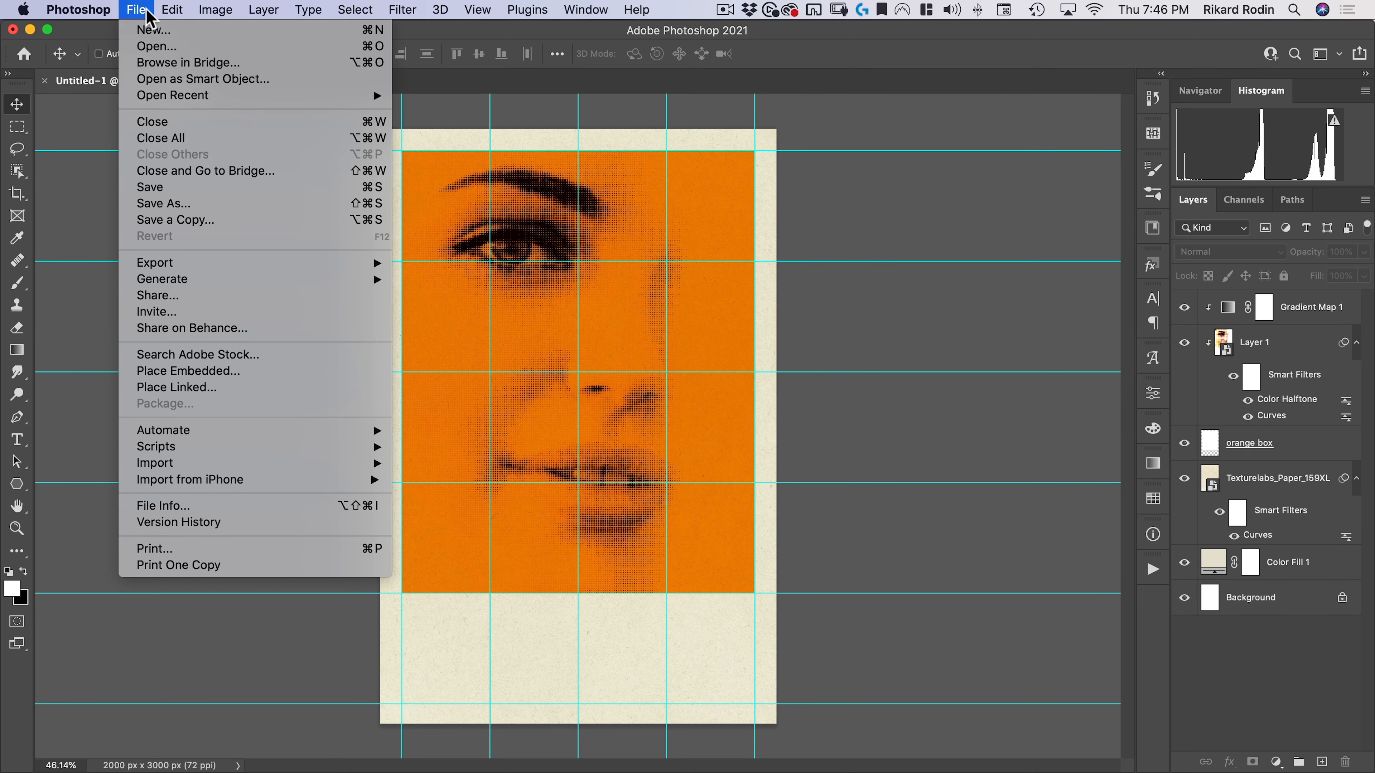
pyautogui.click(146, 47)
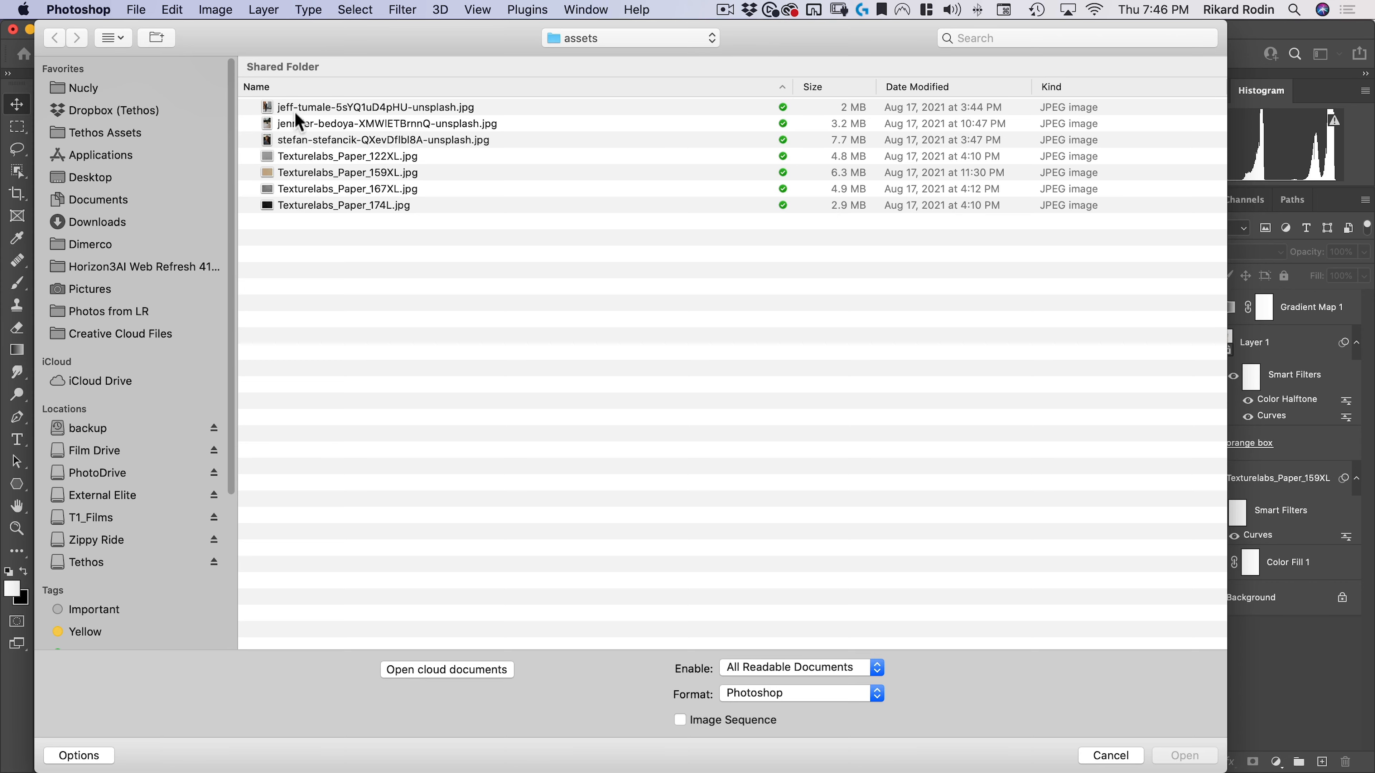
pyautogui.doubleClick(295, 107)
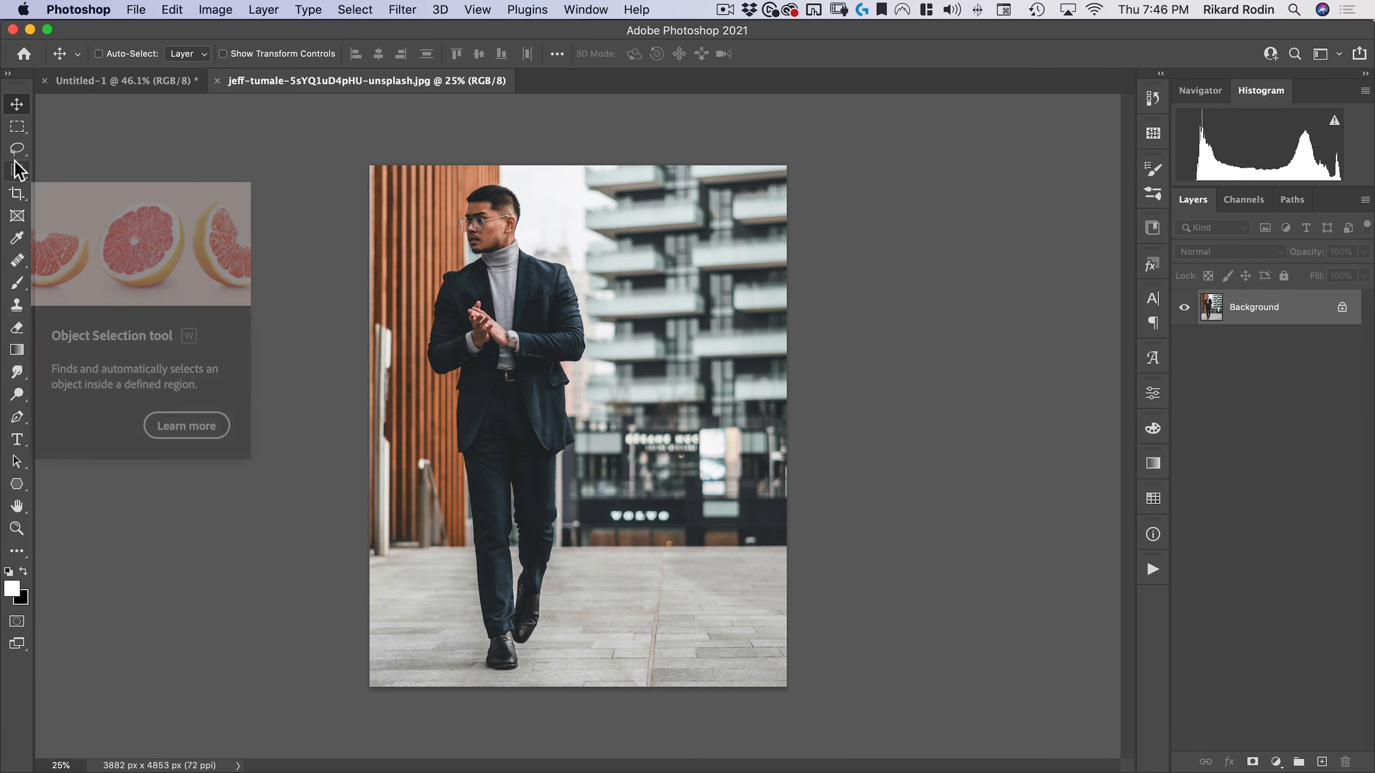
# Step: Select the man with Select Subject and open the selection in Select and Mask
pyautogui.click(17, 171)
pyautogui.click(61, 169)
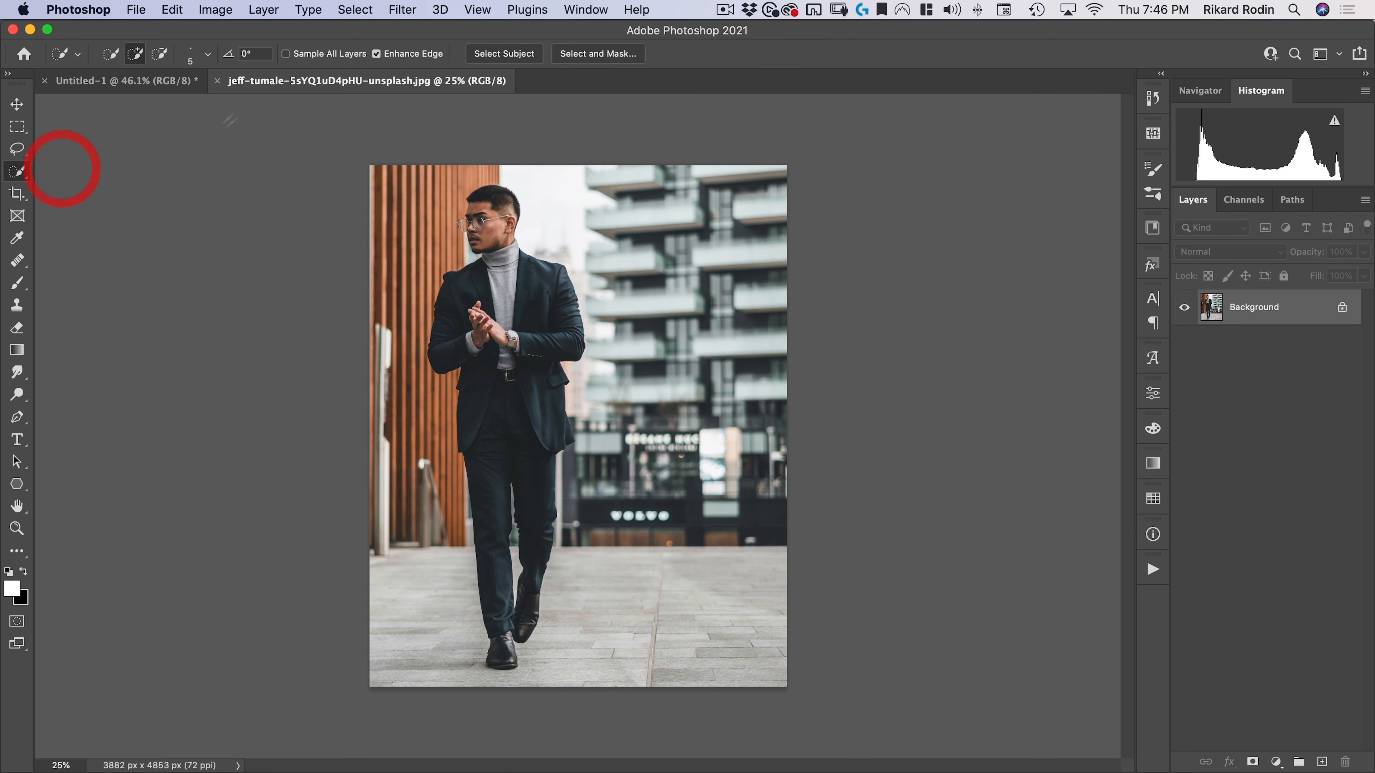
pyautogui.click(506, 54)
pyautogui.click(592, 52)
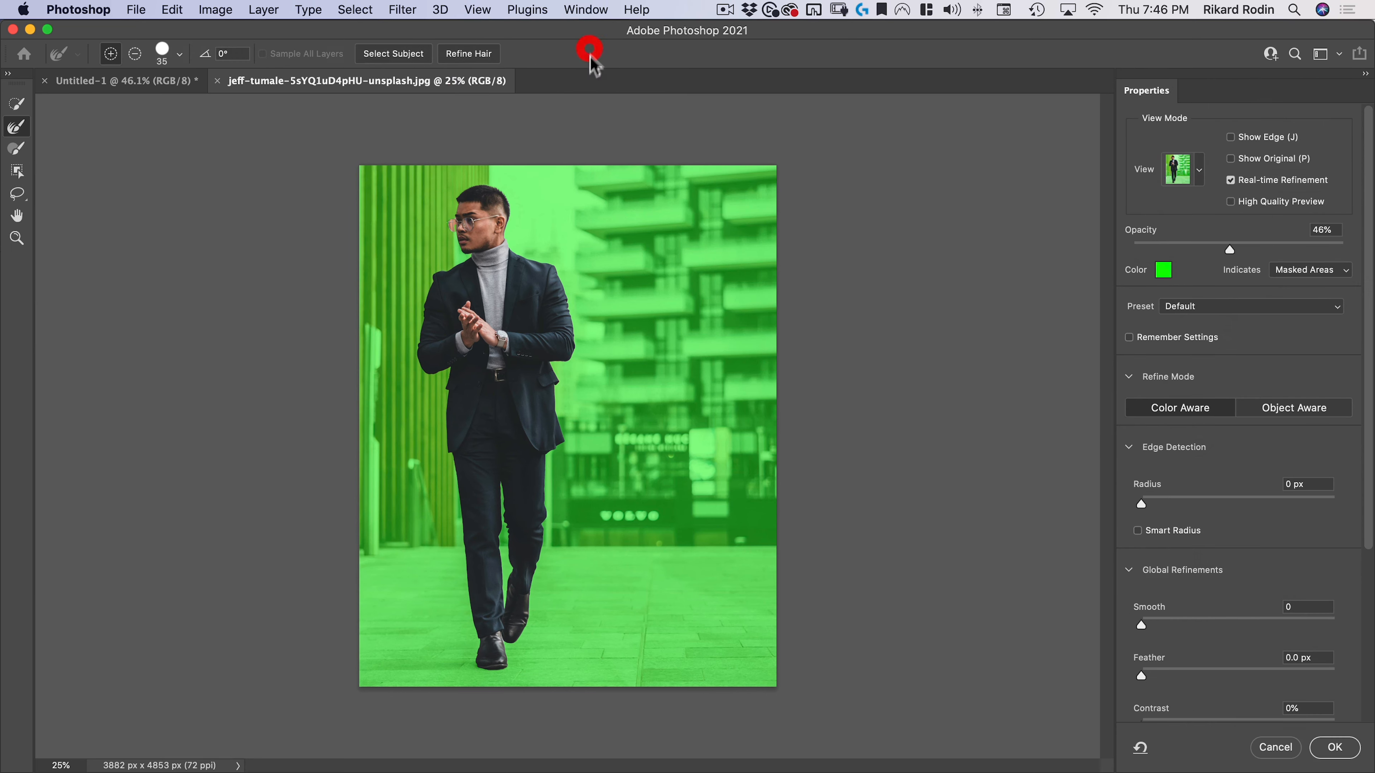
# Step: Examine the selection edges around the man's hair, glasses, jacket and trousers
pyautogui.press('super+space')
pyautogui.moveTo(479, 187); pyautogui.dragTo(550, 244)
pyautogui.press('space')
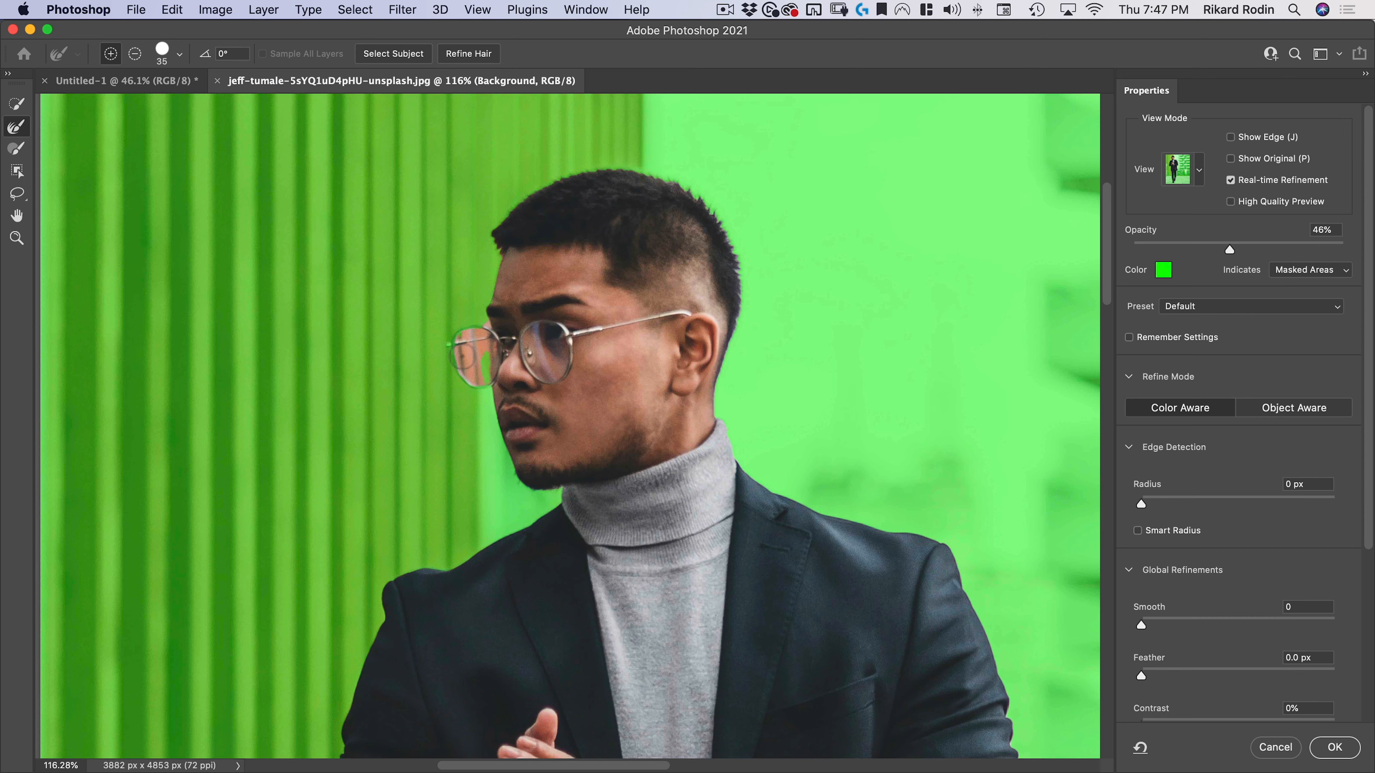
pyautogui.press('super+space')
pyautogui.moveTo(509, 205); pyautogui.dragTo(487, 259)
pyautogui.press('space')
pyautogui.hotkey('ctrl', 'alt')
pyautogui.moveTo(401, 281)
pyautogui.mouseDown()
pyautogui.moveTo(363, 287)
pyautogui.moveTo(388, 274)
pyautogui.mouseUp()
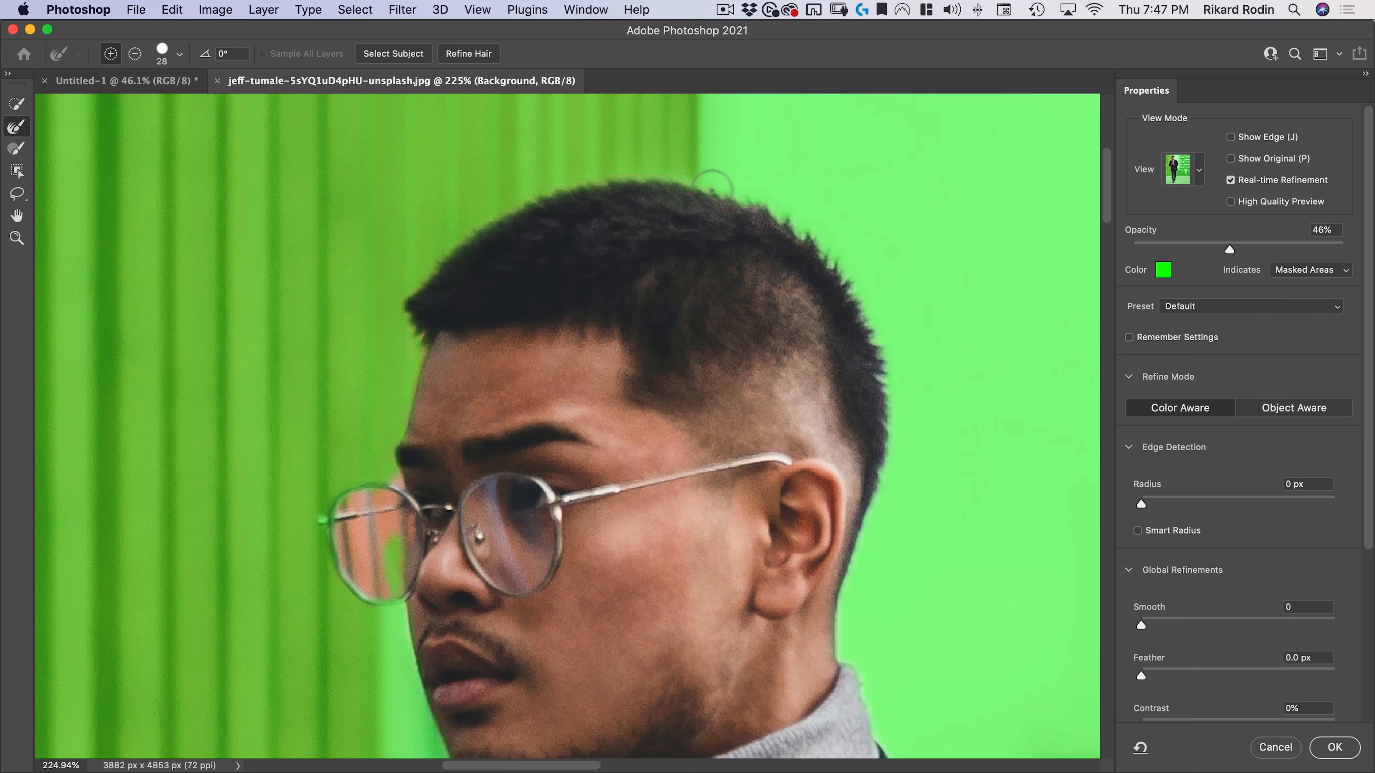
pyautogui.press('space')
pyautogui.moveTo(942, 386); pyautogui.dragTo(869, 444)
pyautogui.moveTo(909, 541); pyautogui.dragTo(684, 139)
pyautogui.moveTo(767, 309); pyautogui.dragTo(757, 98)
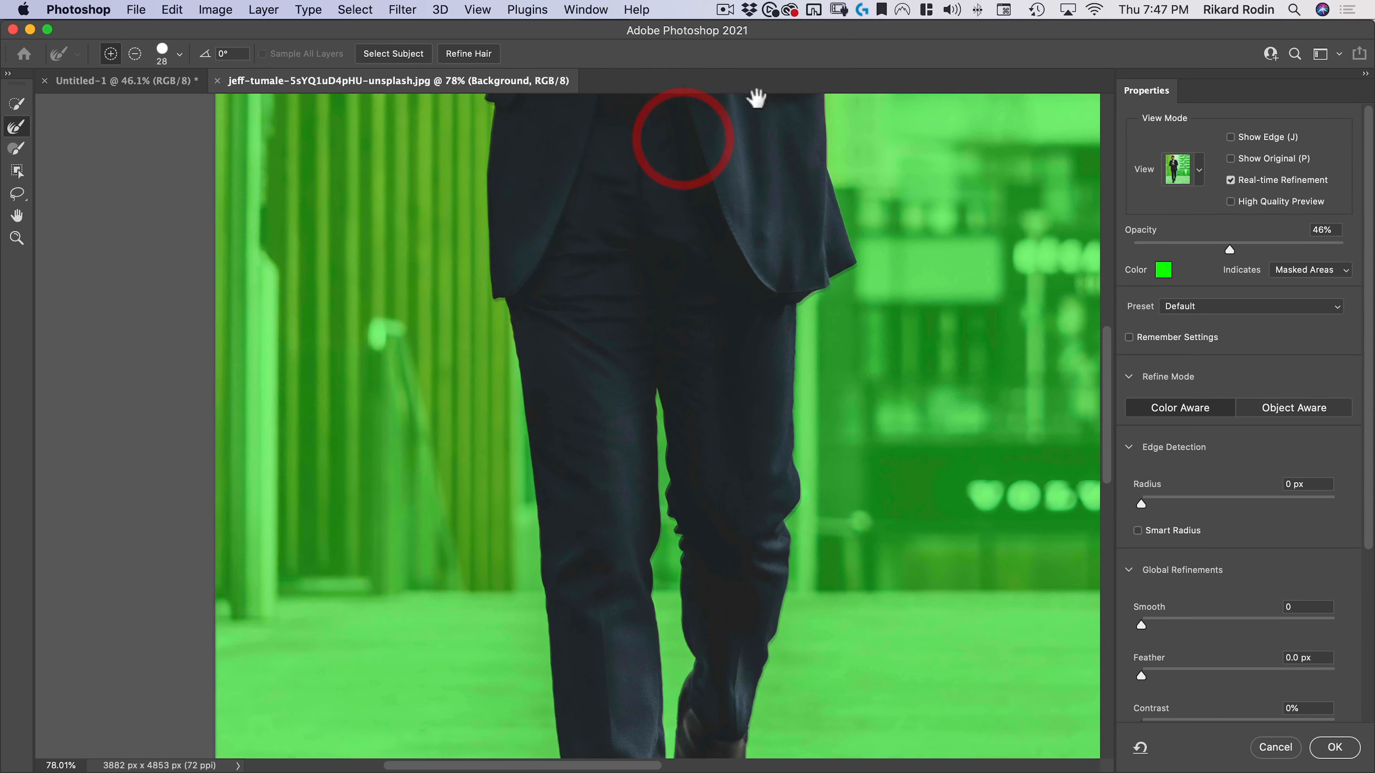
pyautogui.moveTo(731, 466); pyautogui.dragTo(746, 553)
pyautogui.press('space')
pyautogui.moveTo(682, 307); pyautogui.dragTo(712, 486)
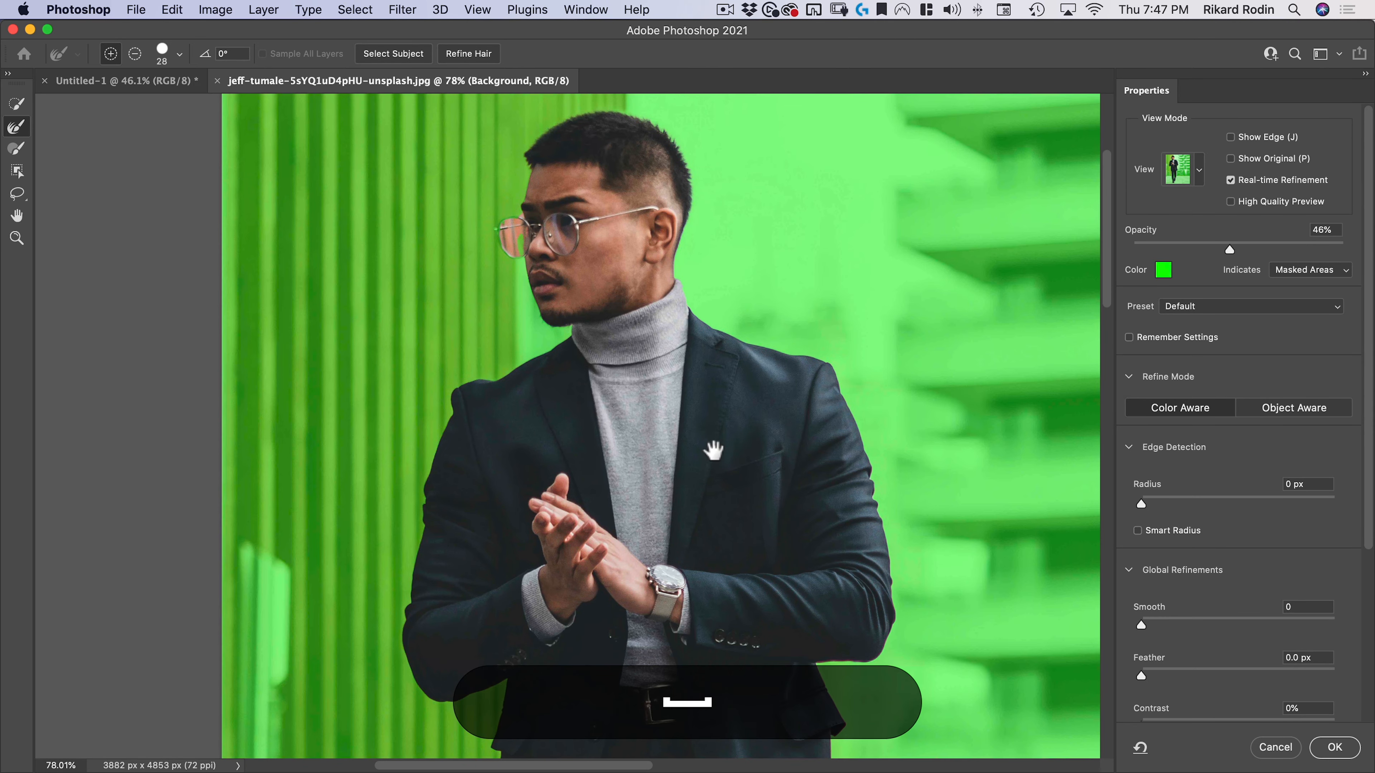
# Step: Refine the selection with Smart Radius on and a 2 px edge radius, and turn it into a layer mask
pyautogui.click(1140, 530)
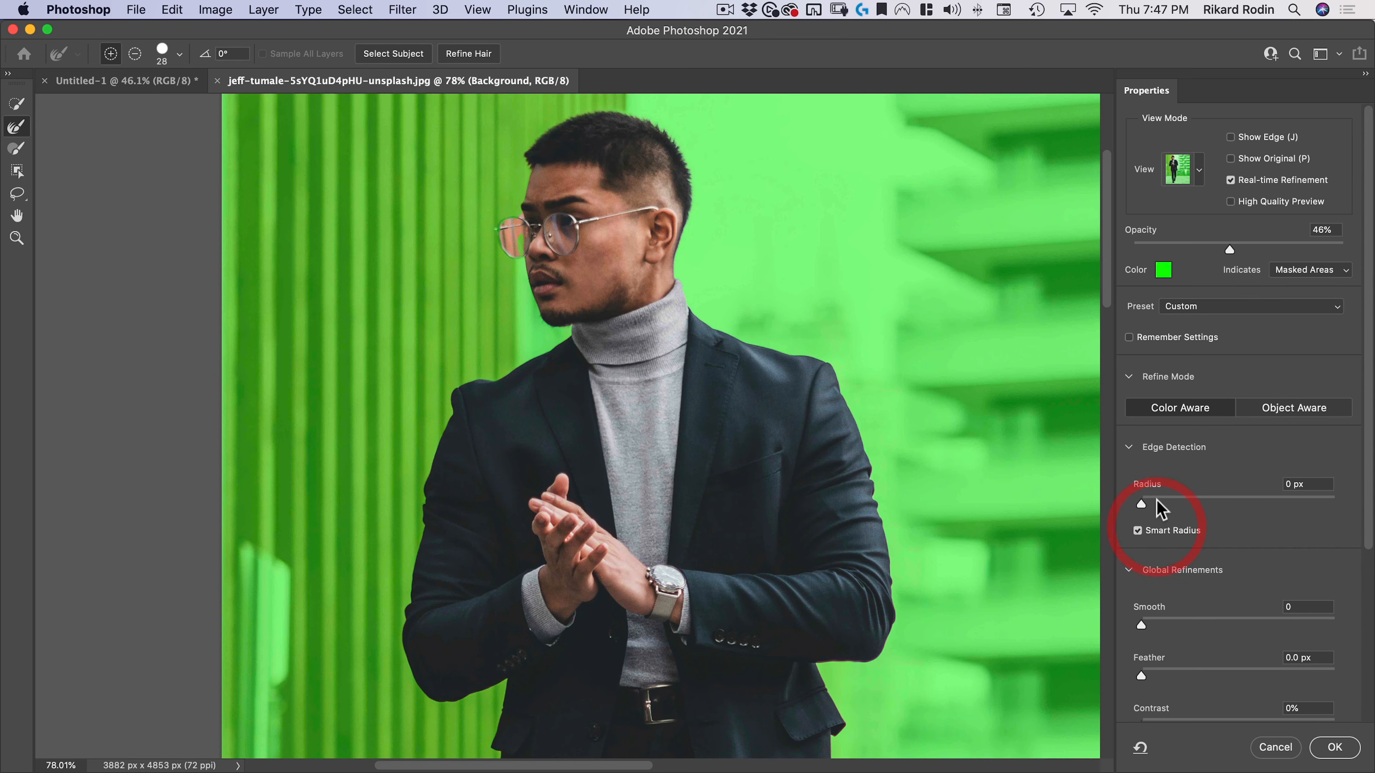
pyautogui.moveTo(1154, 501); pyautogui.dragTo(1163, 501)
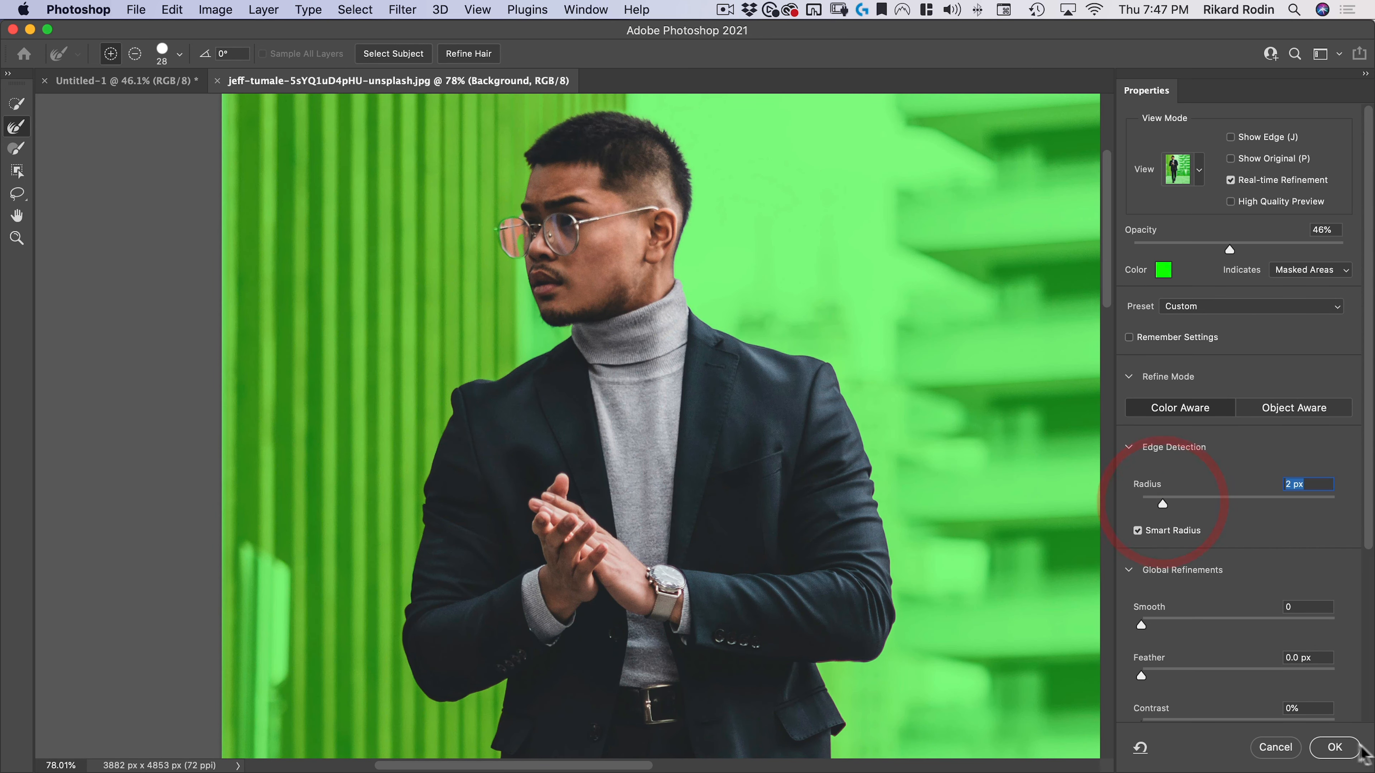
pyautogui.click(1336, 747)
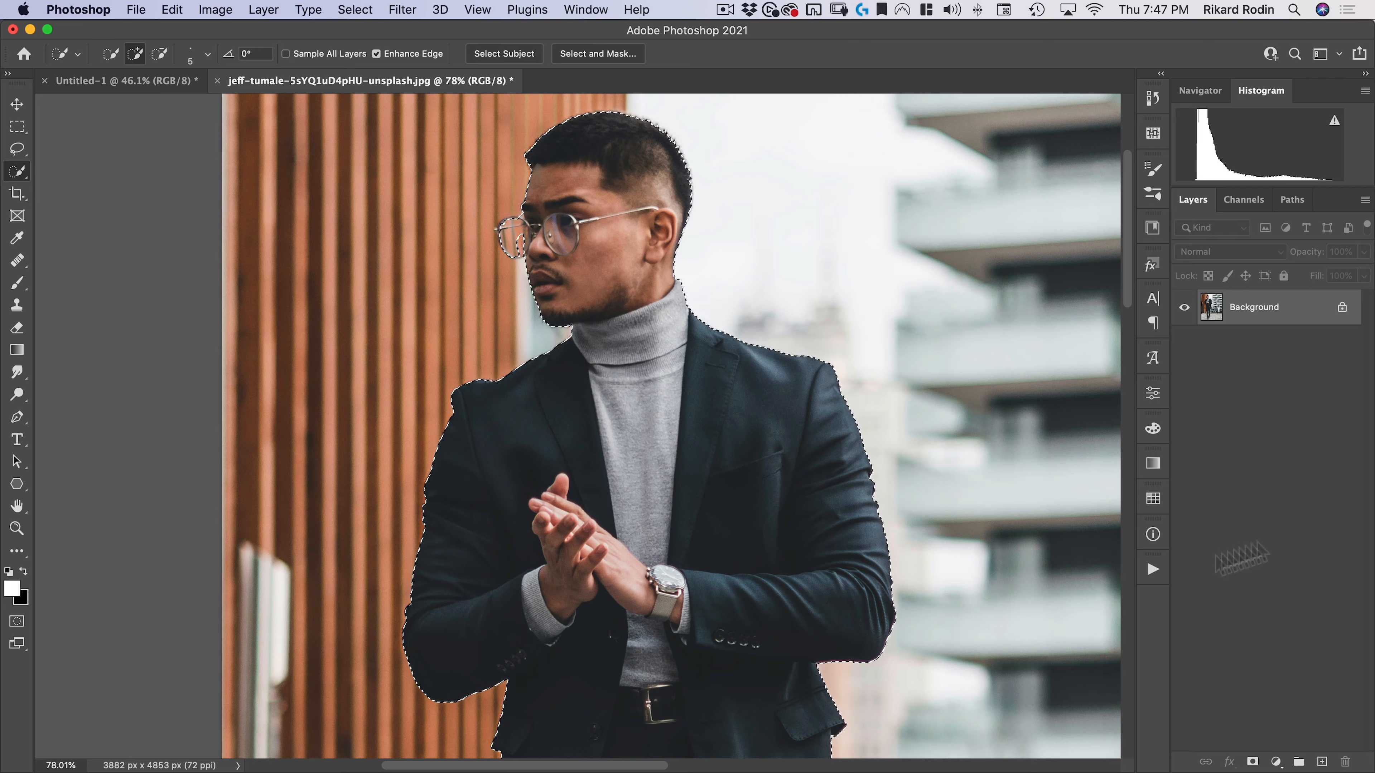
pyautogui.click(1252, 762)
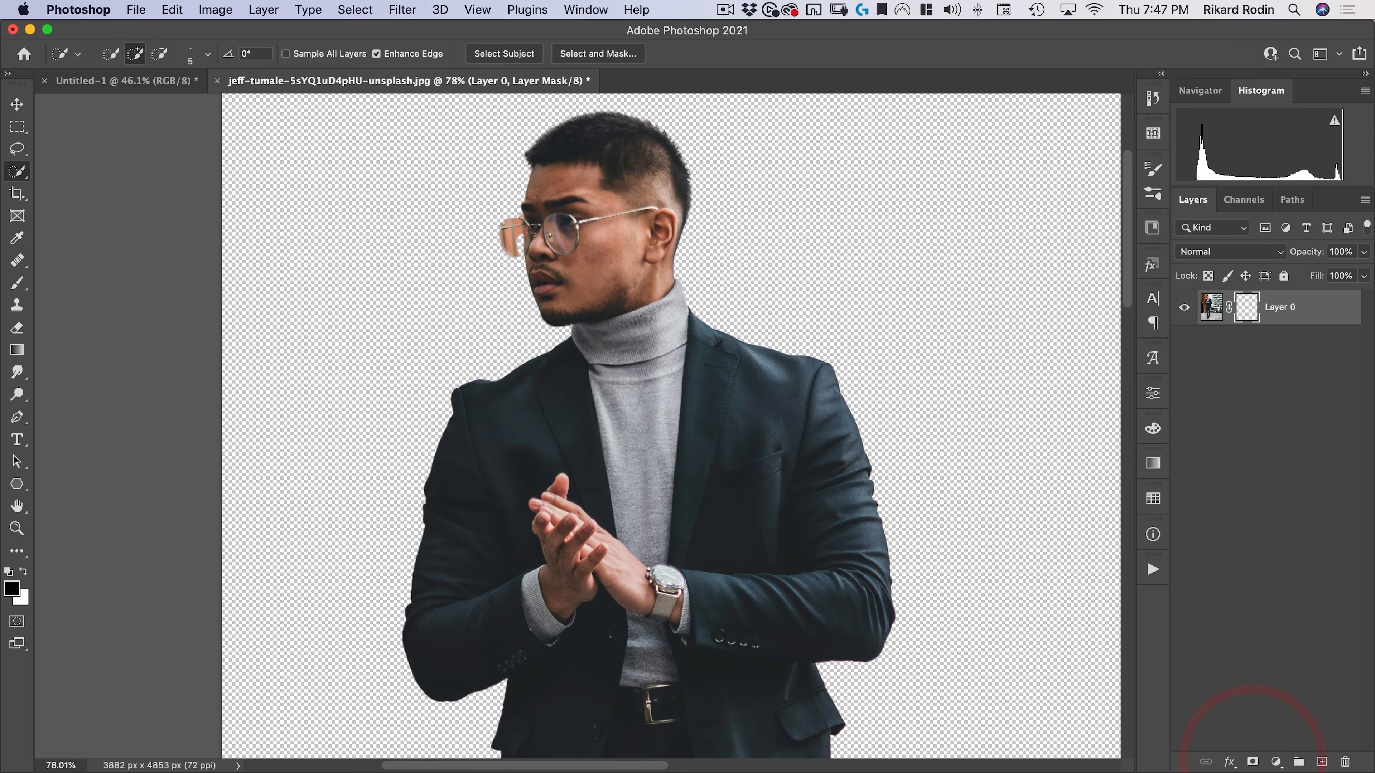
# Step: Compare the man's glasses with and without the layer mask to check the cut-out of the outer lens
pyautogui.moveTo(514, 220); pyautogui.dragTo(544, 346)
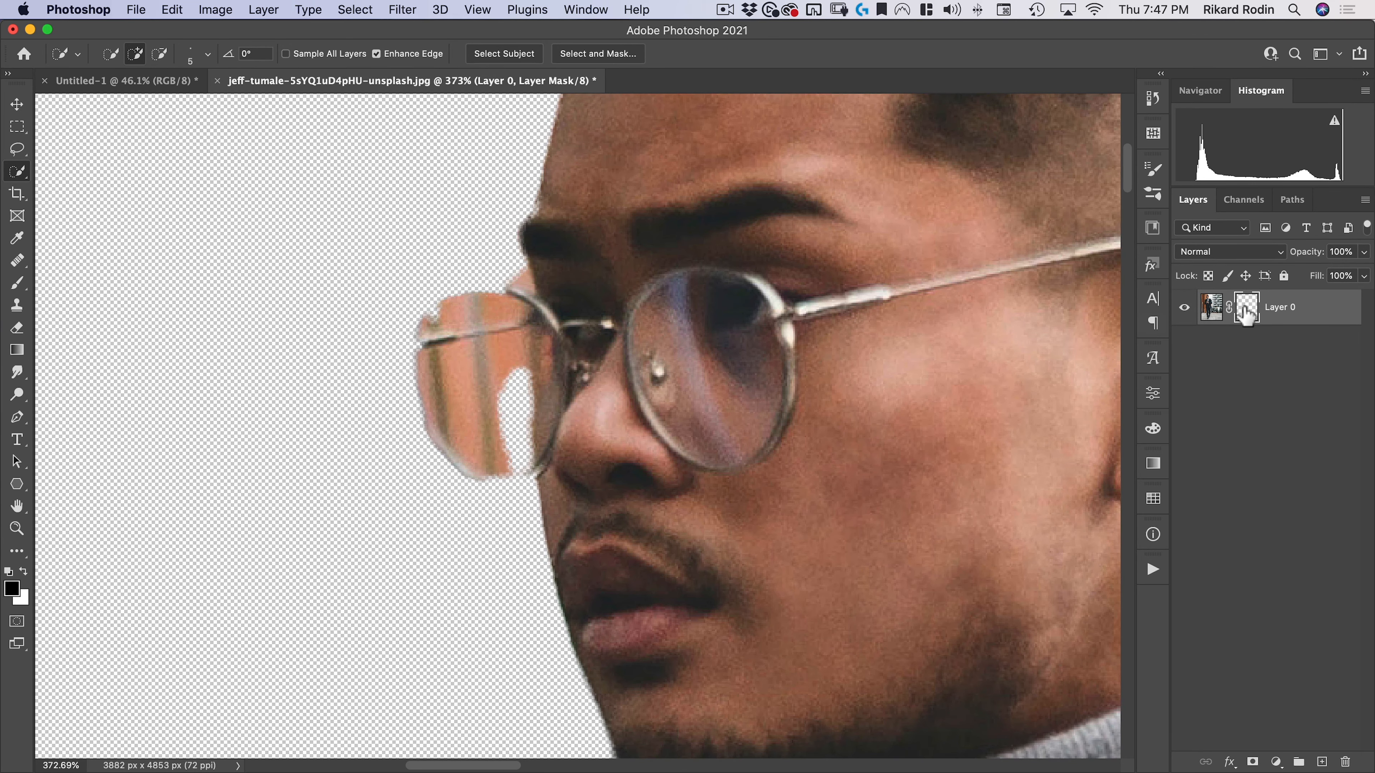
pyautogui.keyDown('shift'); pyautogui.click(1246, 310); pyautogui.keyUp('shift')
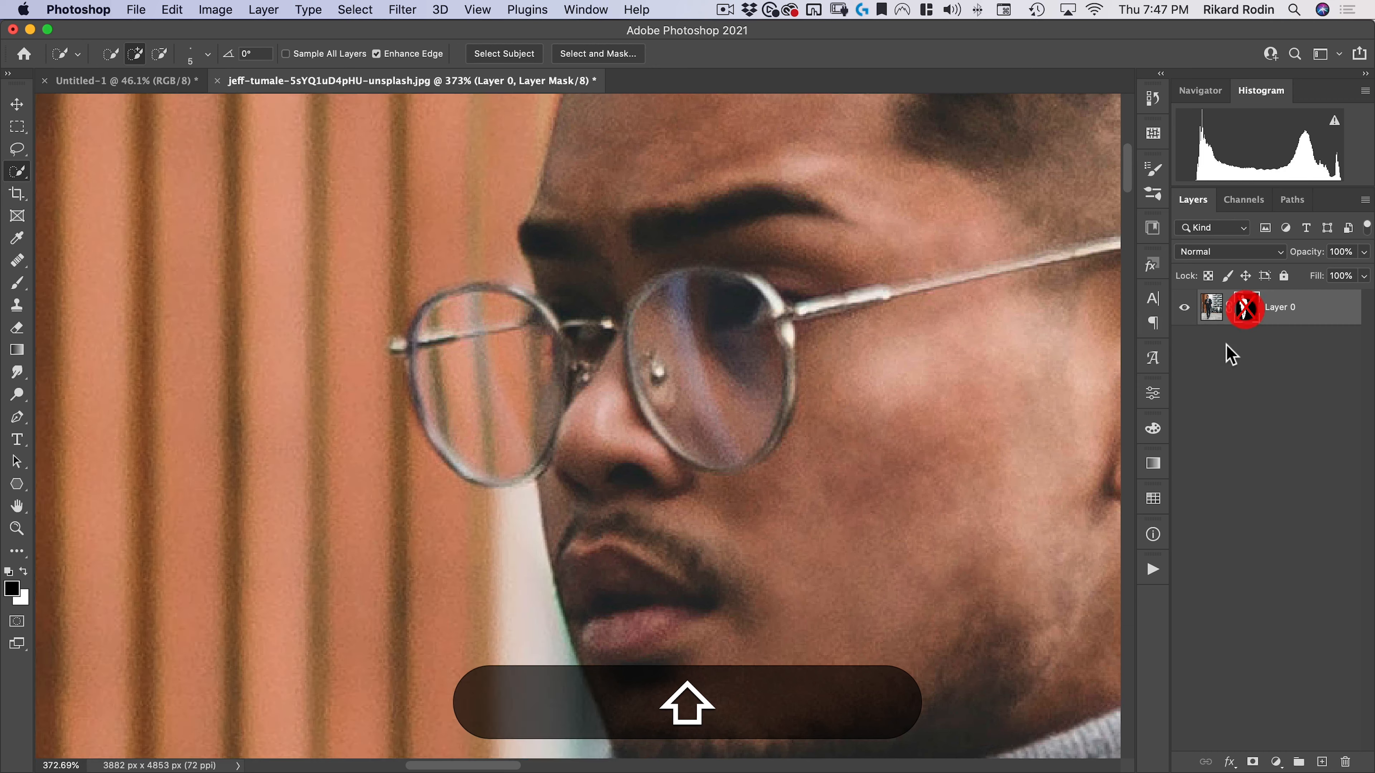
pyautogui.keyDown('shift'); pyautogui.click(1245, 312); pyautogui.keyUp('shift')
pyautogui.keyDown('shift'); pyautogui.click(1245, 309); pyautogui.keyUp('shift')
pyautogui.keyDown('shift'); pyautogui.click(1242, 308); pyautogui.keyUp('shift')
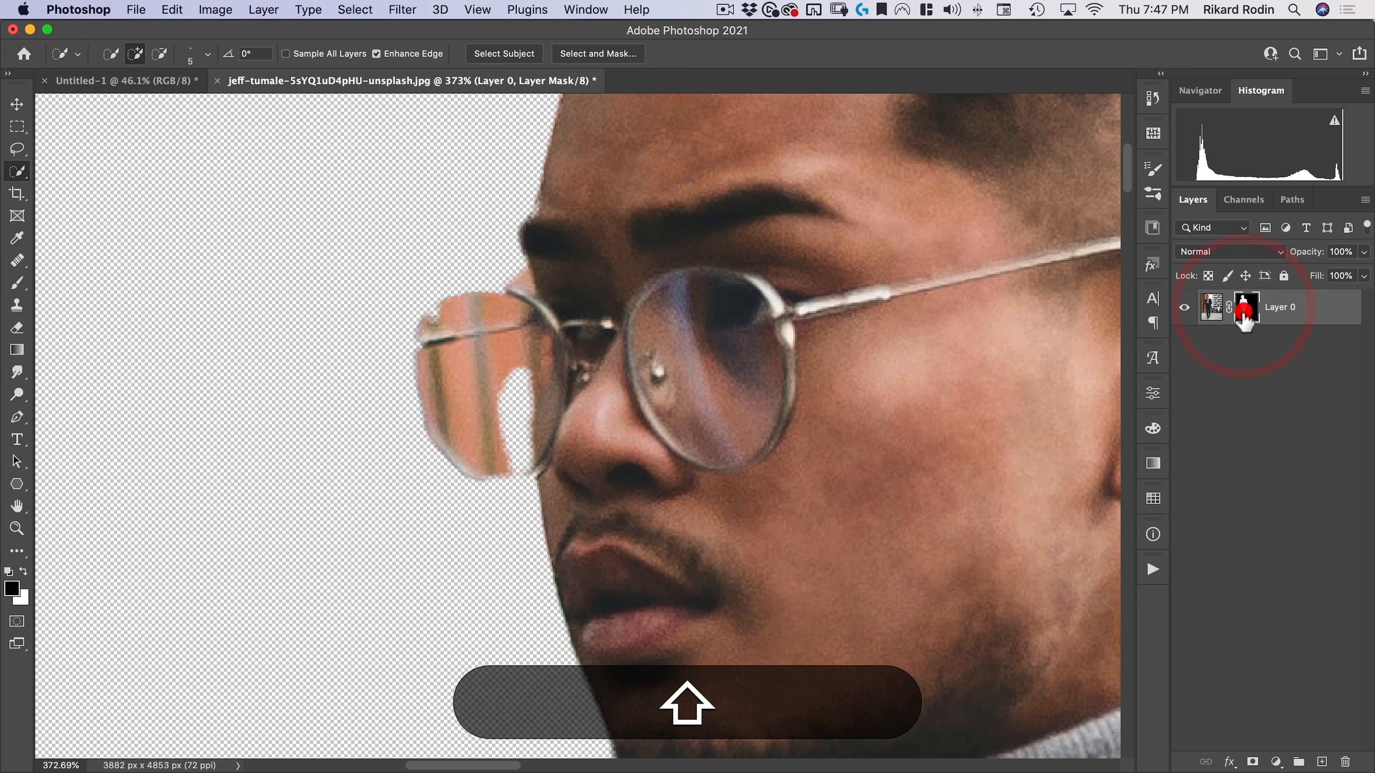
pyautogui.keyDown('shift'); pyautogui.click(1246, 317); pyautogui.keyUp('shift')
pyautogui.keyDown('shift'); pyautogui.click(1243, 316); pyautogui.keyUp('shift')
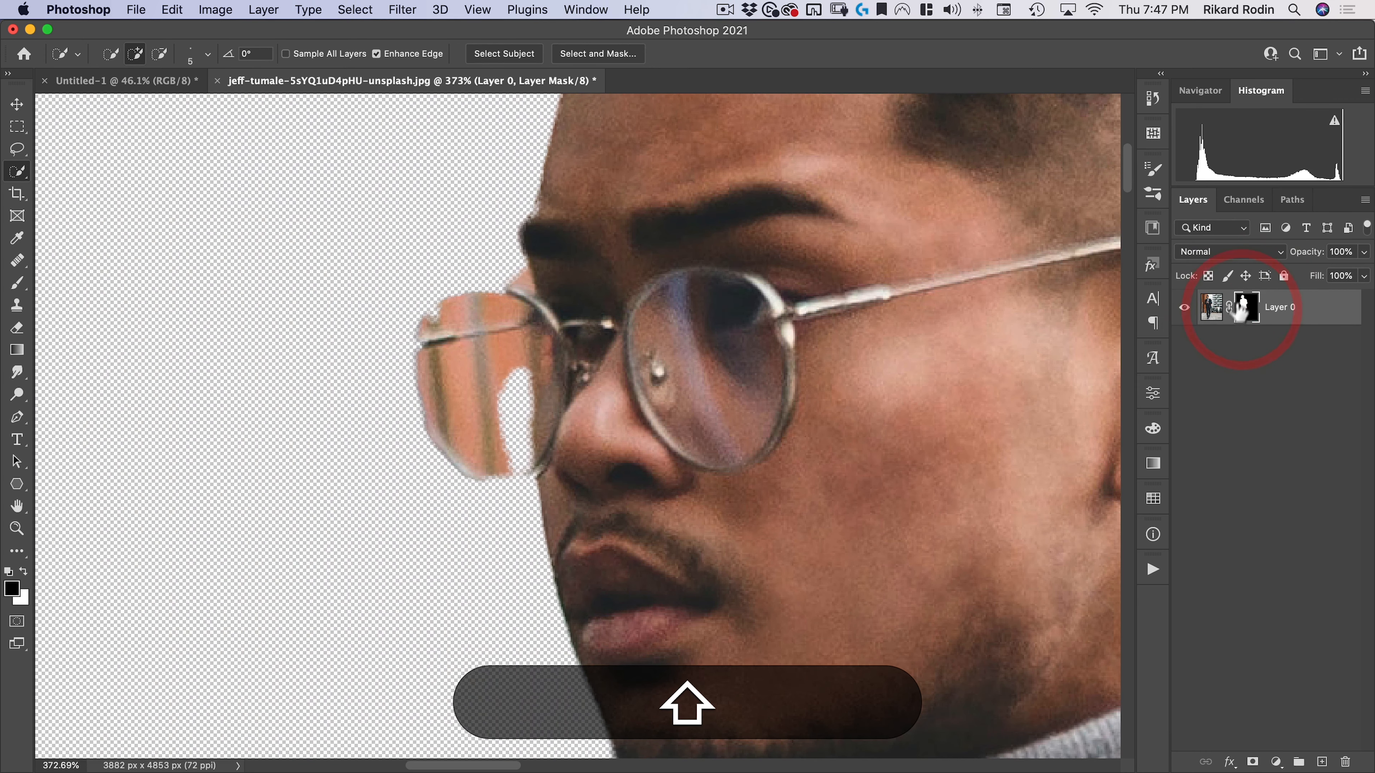
# Step: Disable the layer mask and start a Pen path down the forehead and over the outer lens rim to below the hinge
pyautogui.keyDown('shift'); pyautogui.click(1248, 309); pyautogui.keyUp('shift')
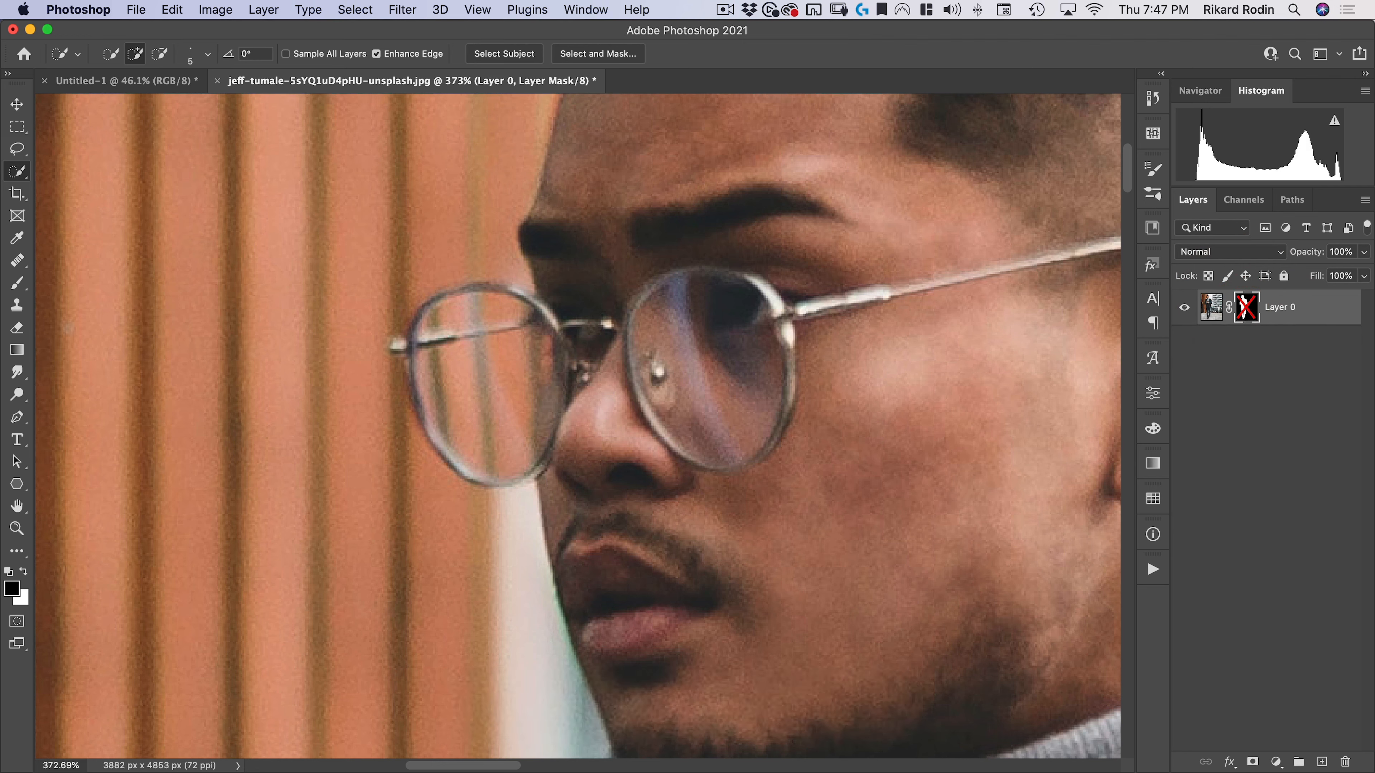
pyautogui.click(16, 417)
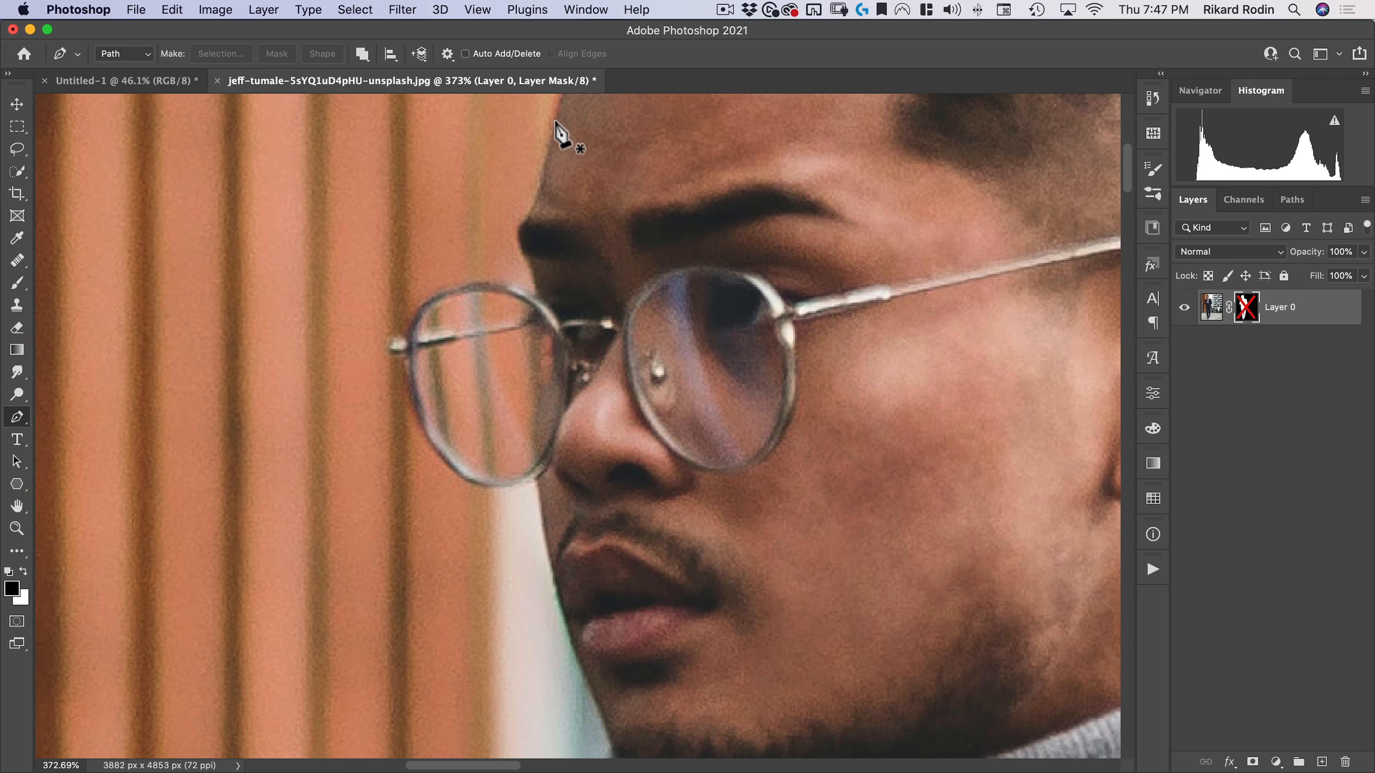
pyautogui.moveTo(539, 197); pyautogui.dragTo(524, 261)
pyautogui.click(525, 262)
pyautogui.click(538, 296)
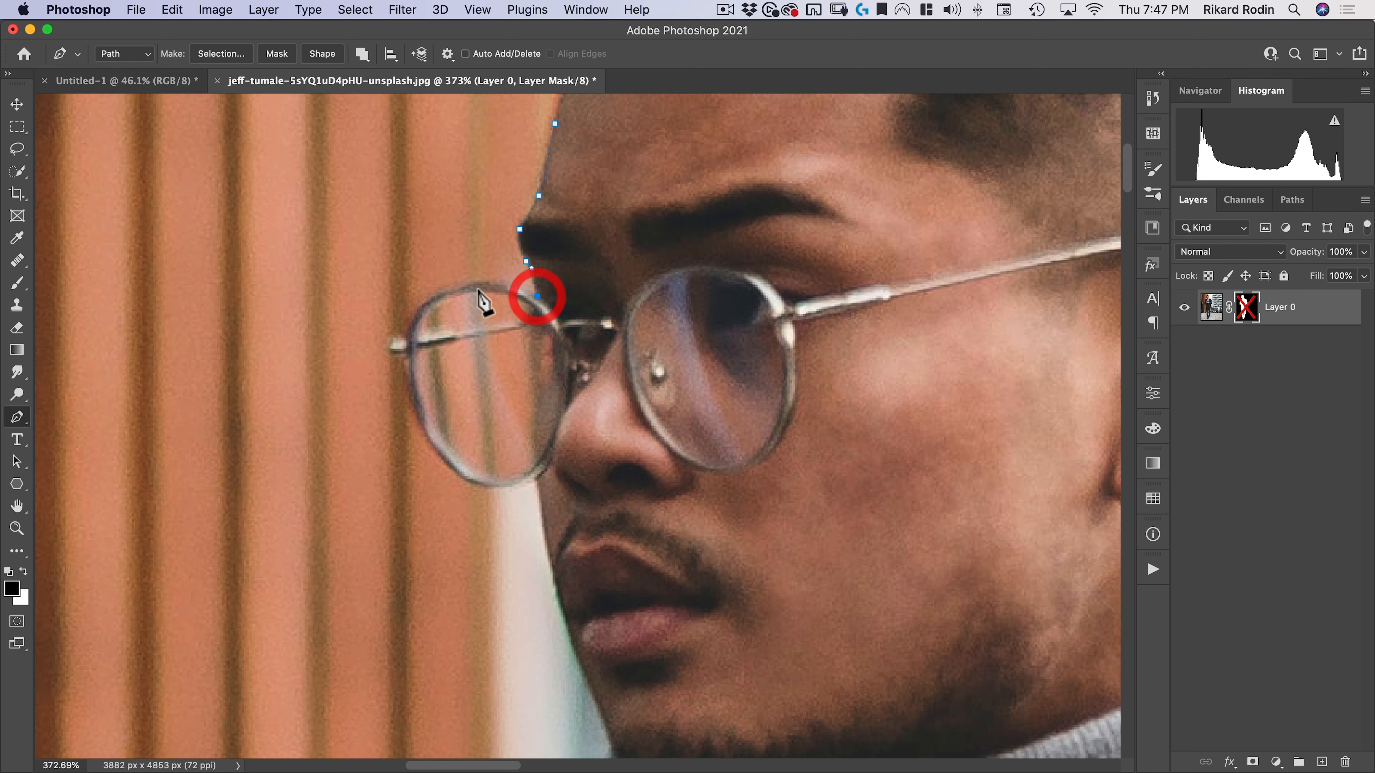
pyautogui.moveTo(473, 284); pyautogui.dragTo(436, 289)
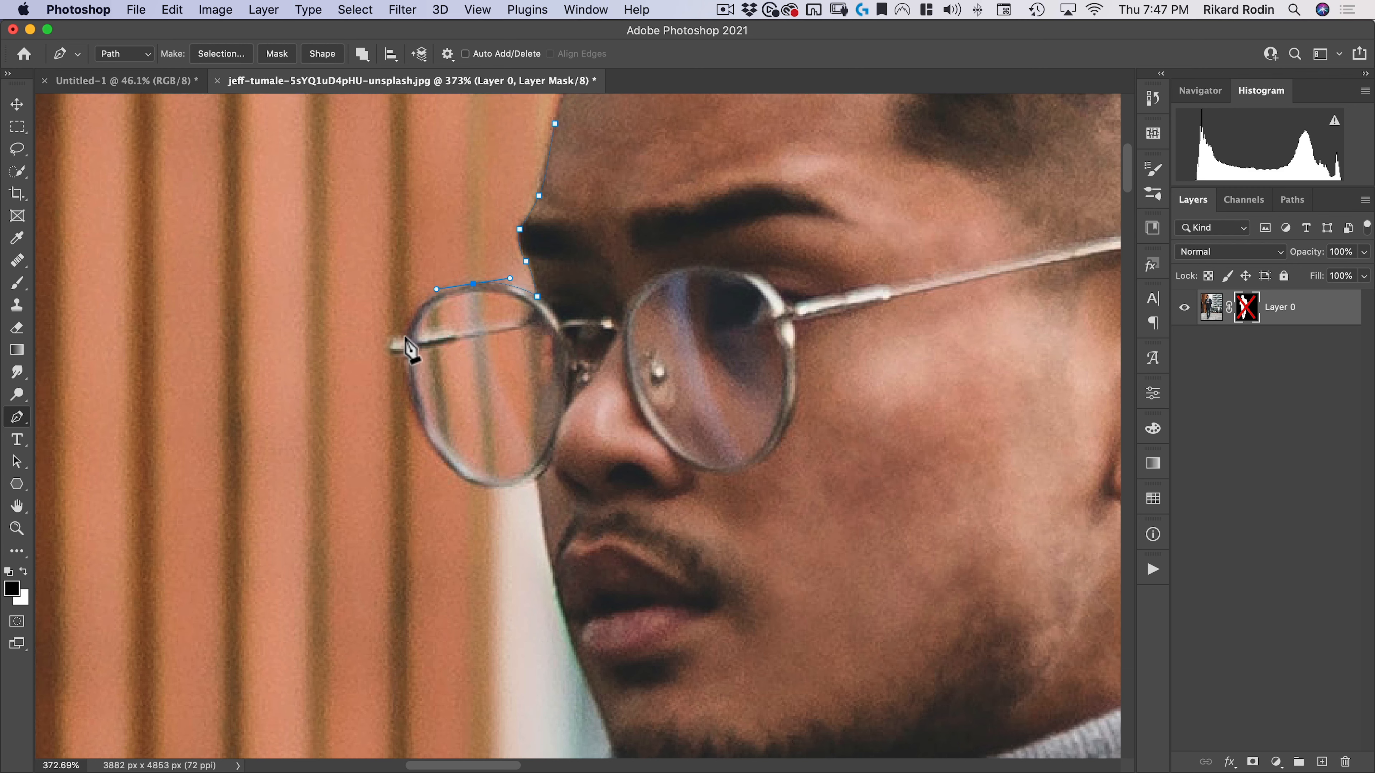
pyautogui.moveTo(405, 366)
pyautogui.mouseDown()
pyautogui.moveTo(385, 343)
pyautogui.moveTo(404, 357)
pyautogui.mouseUp()
pyautogui.click(406, 360)
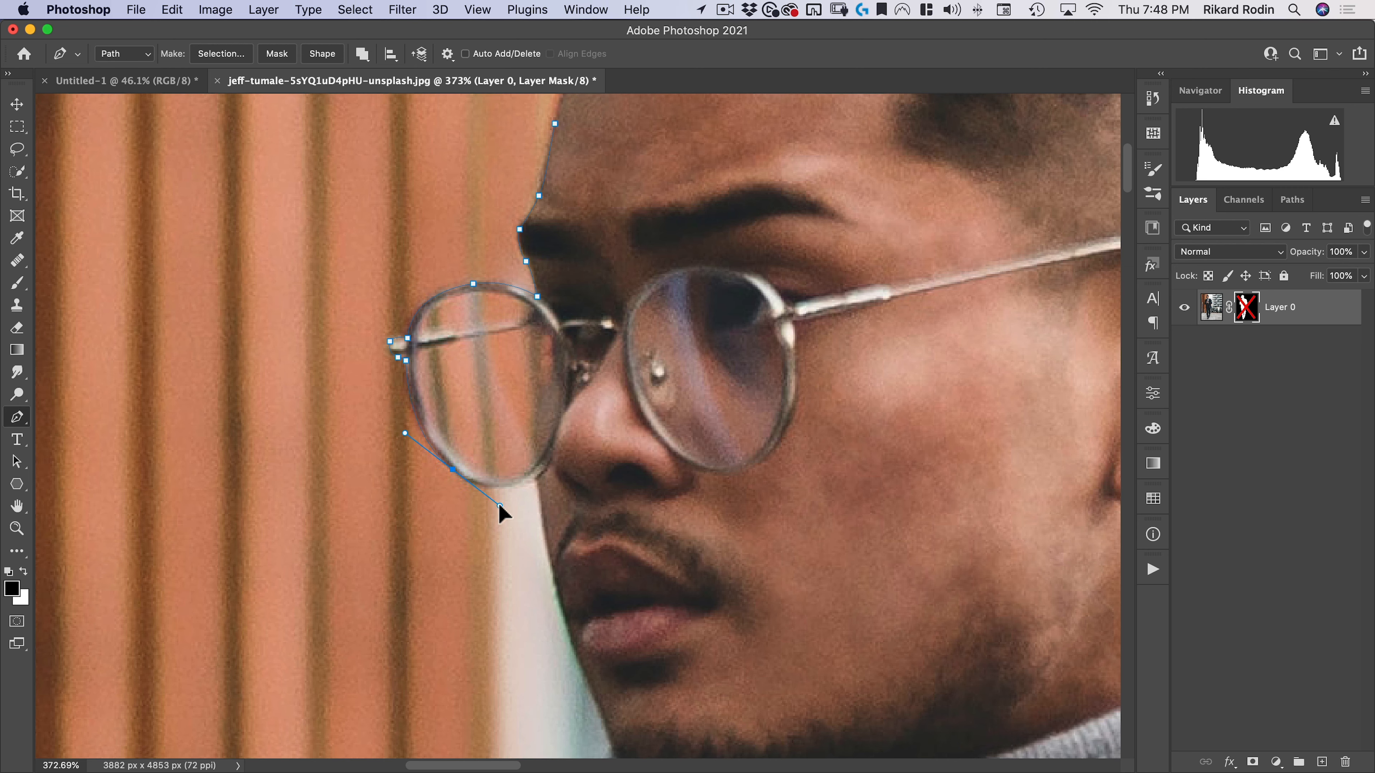
# Step: Continue the path under the outer lens and down to the mouth, and close it across the cheek back to the forehead
pyautogui.keyDown('alt'); pyautogui.click(535, 481); pyautogui.keyUp('alt')
pyautogui.moveTo(563, 606); pyautogui.dragTo(574, 655)
pyautogui.press('super+z')
pyautogui.moveTo(802, 596); pyautogui.dragTo(837, 563)
pyautogui.moveTo(917, 277); pyautogui.dragTo(888, 200)
pyautogui.moveTo(792, 133); pyautogui.dragTo(722, 113)
pyautogui.click(555, 124)
# Step: Convert the closed path into a new anti-aliased selection with a feather radius of 0.1 pixels
pyautogui.rightClick(647, 217)
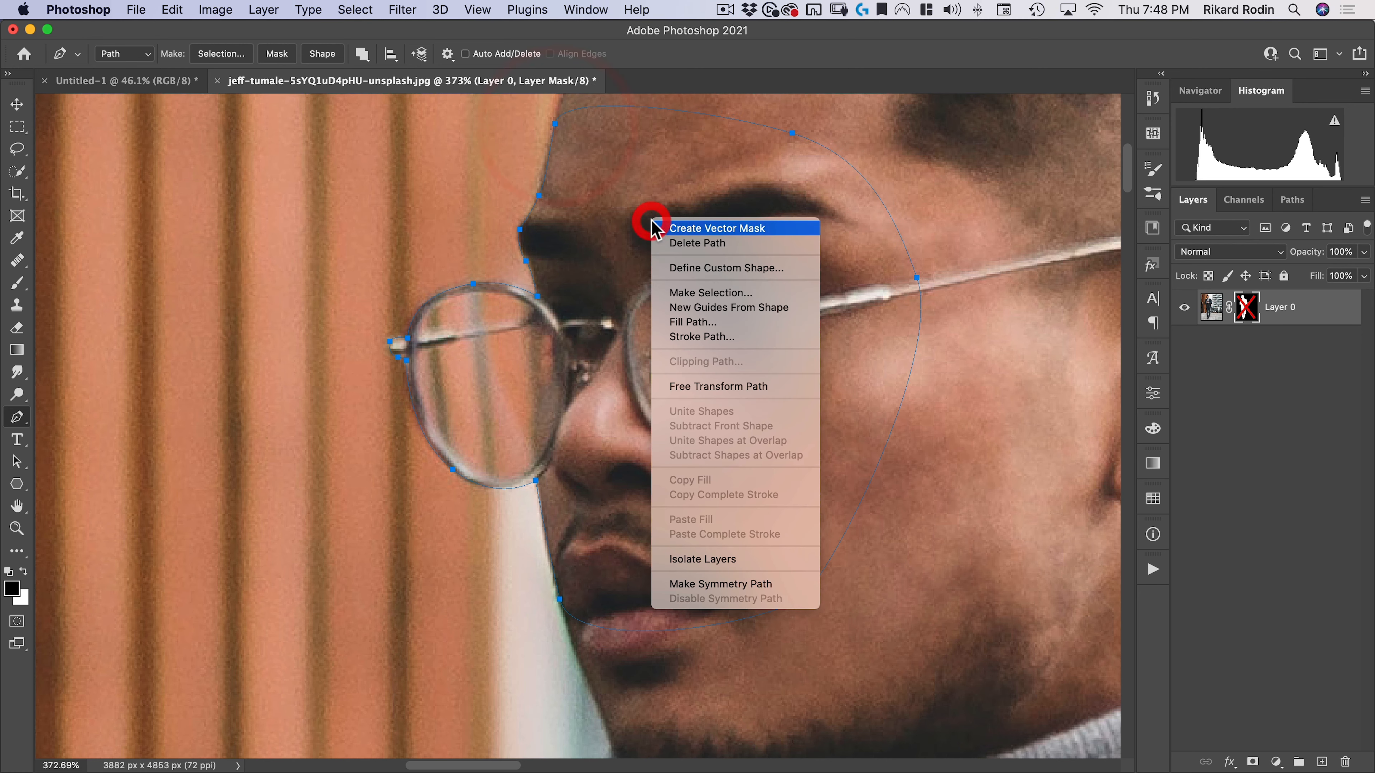
pyautogui.click(700, 294)
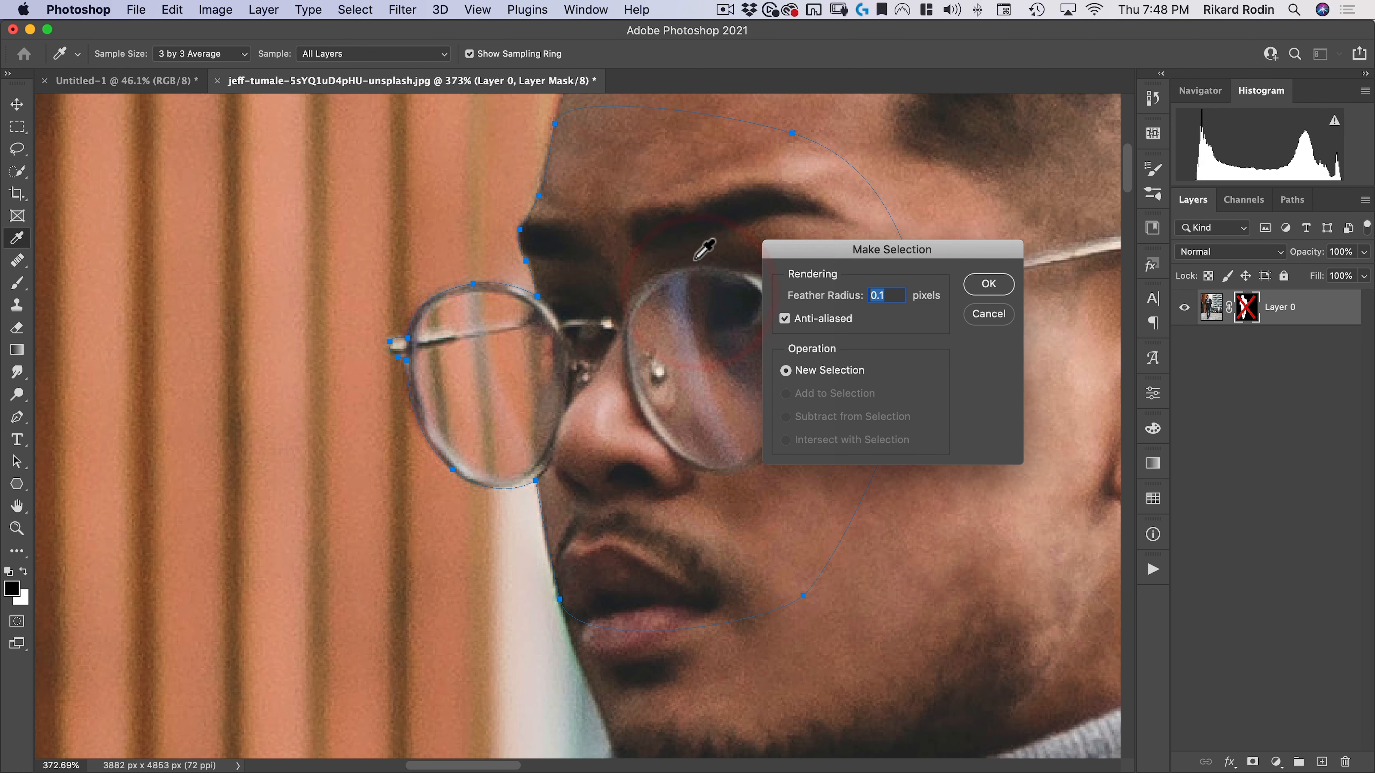
pyautogui.click(989, 284)
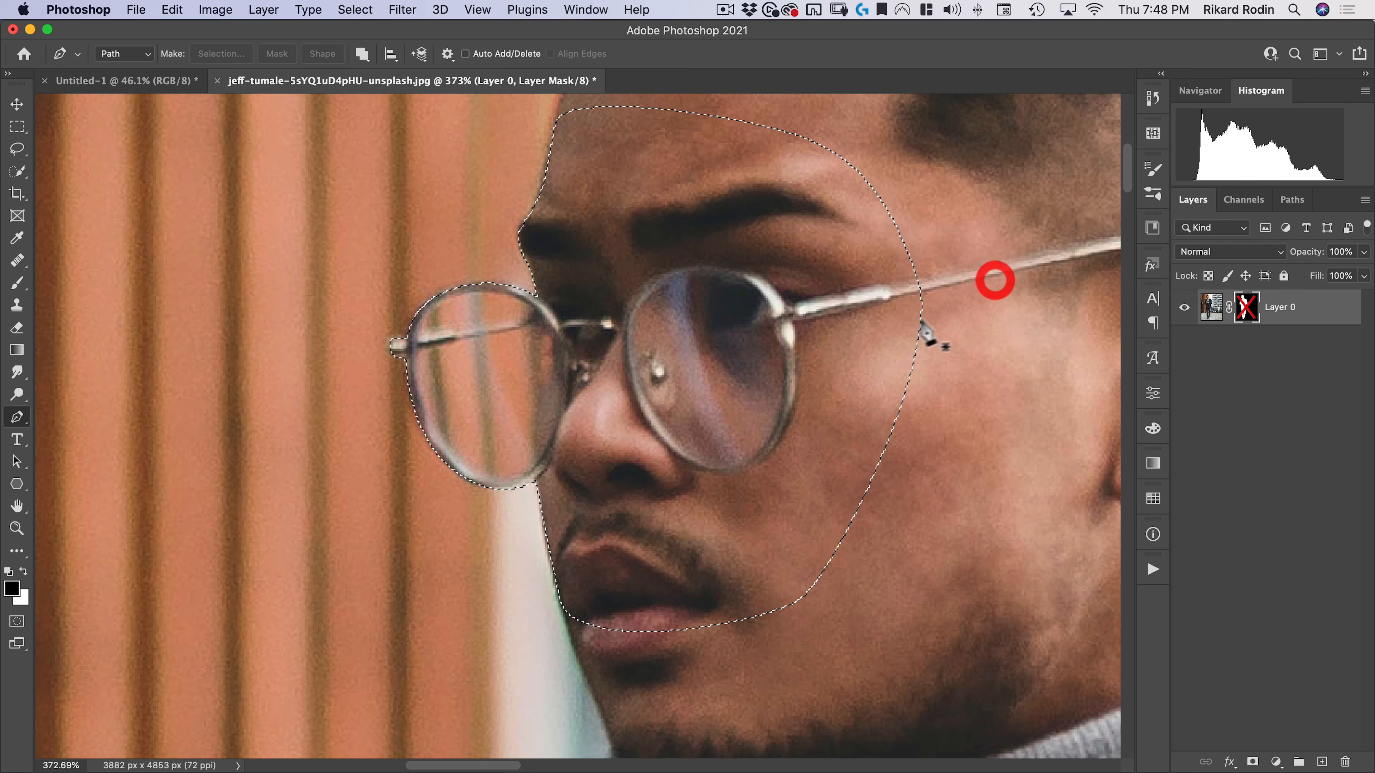
# Step: Show the layer mask on its own and fill the selected glasses and face area with white
pyautogui.keyDown('alt'); pyautogui.click(1245, 309); pyautogui.keyUp('alt')
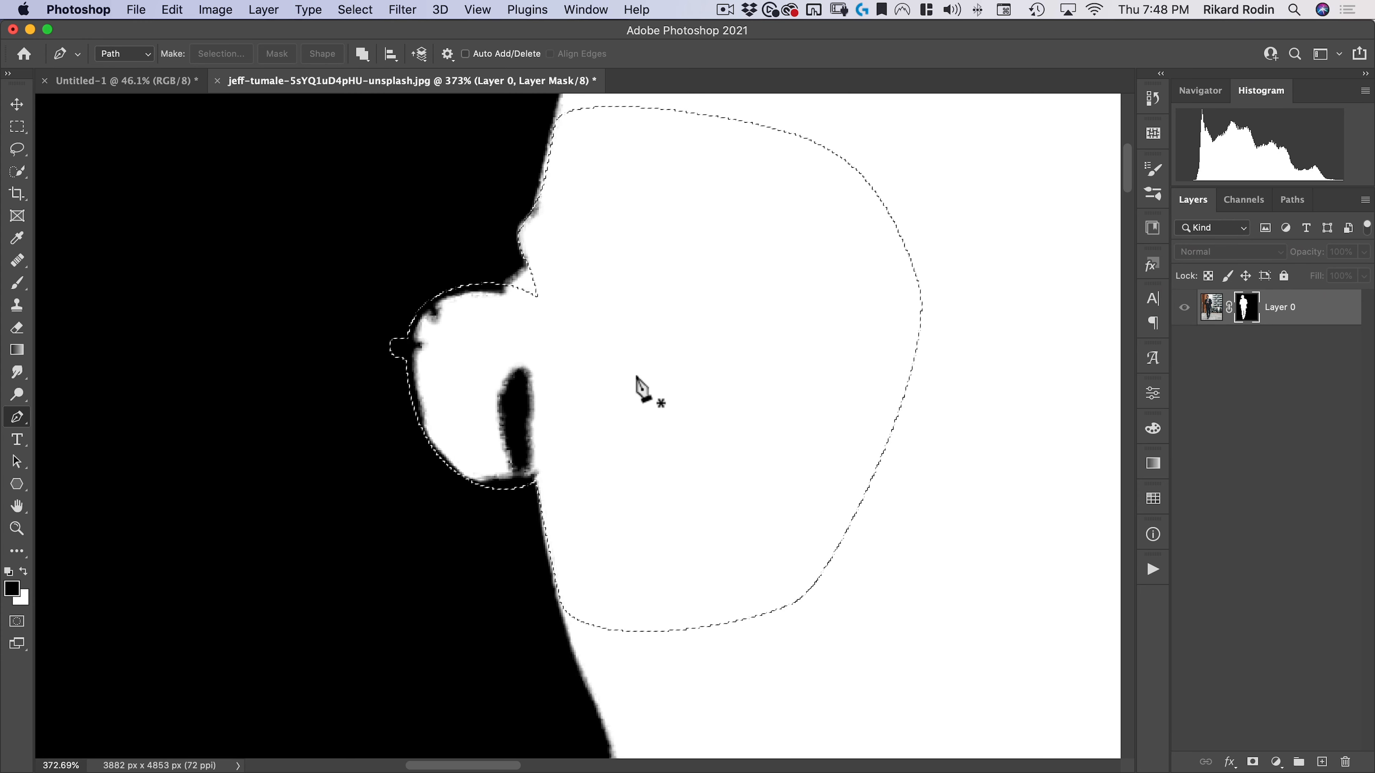
pyautogui.press('x')
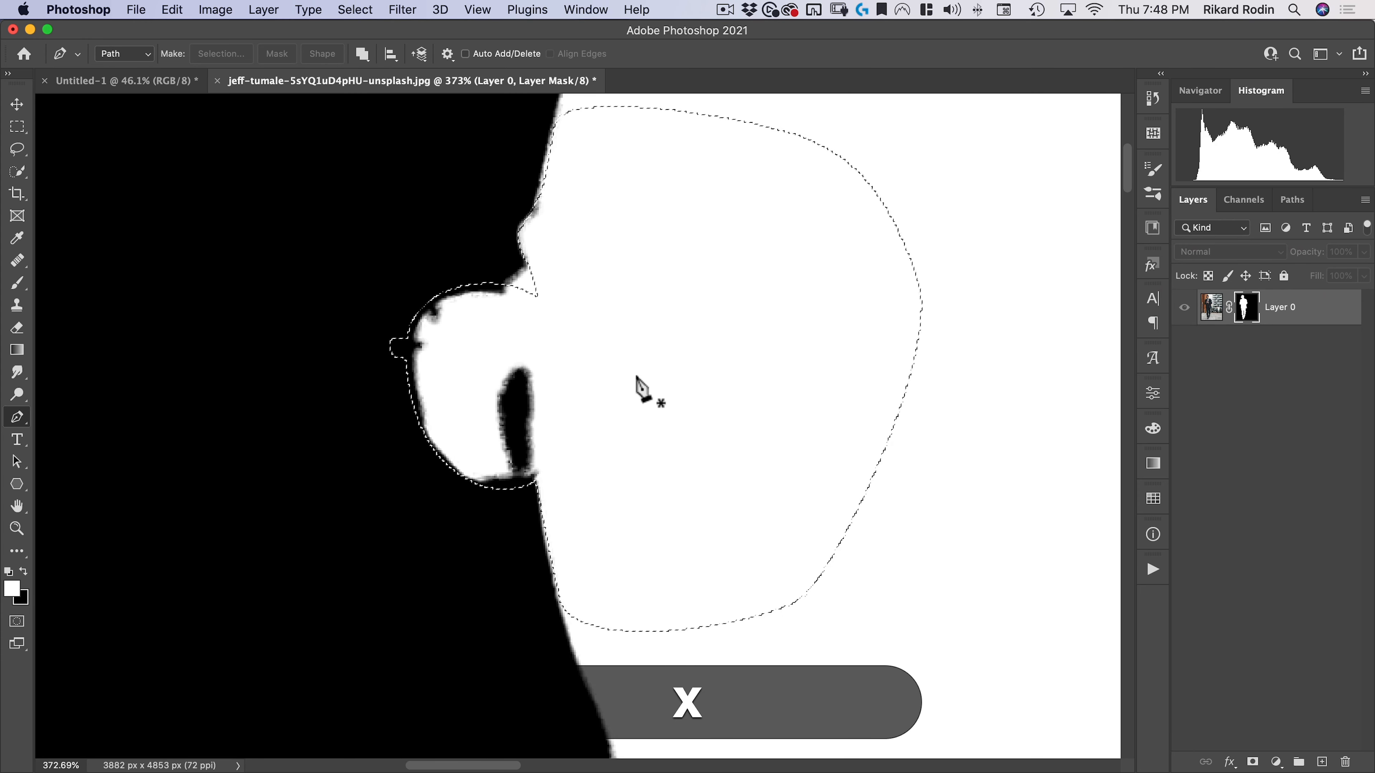
pyautogui.press('alt')
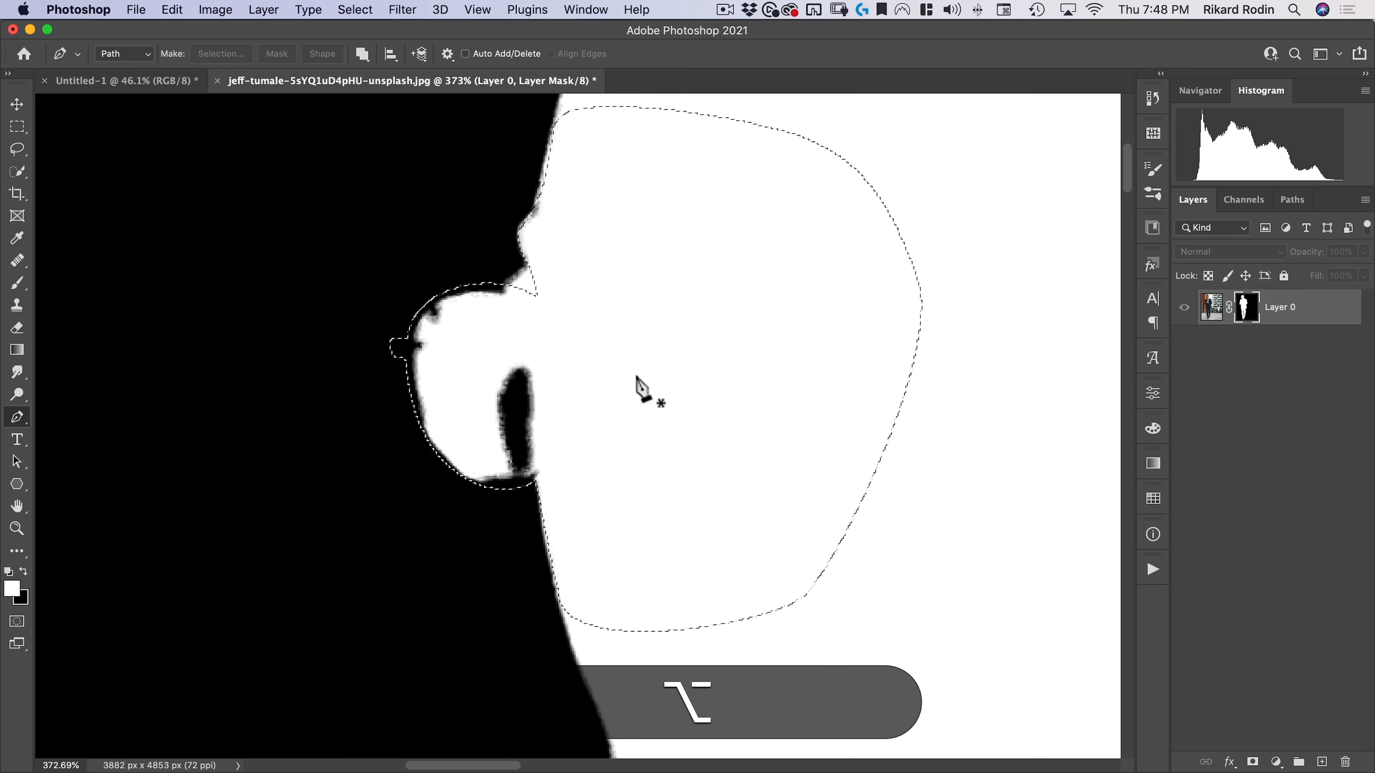
pyautogui.hotkey('alt', 'BackSpace')
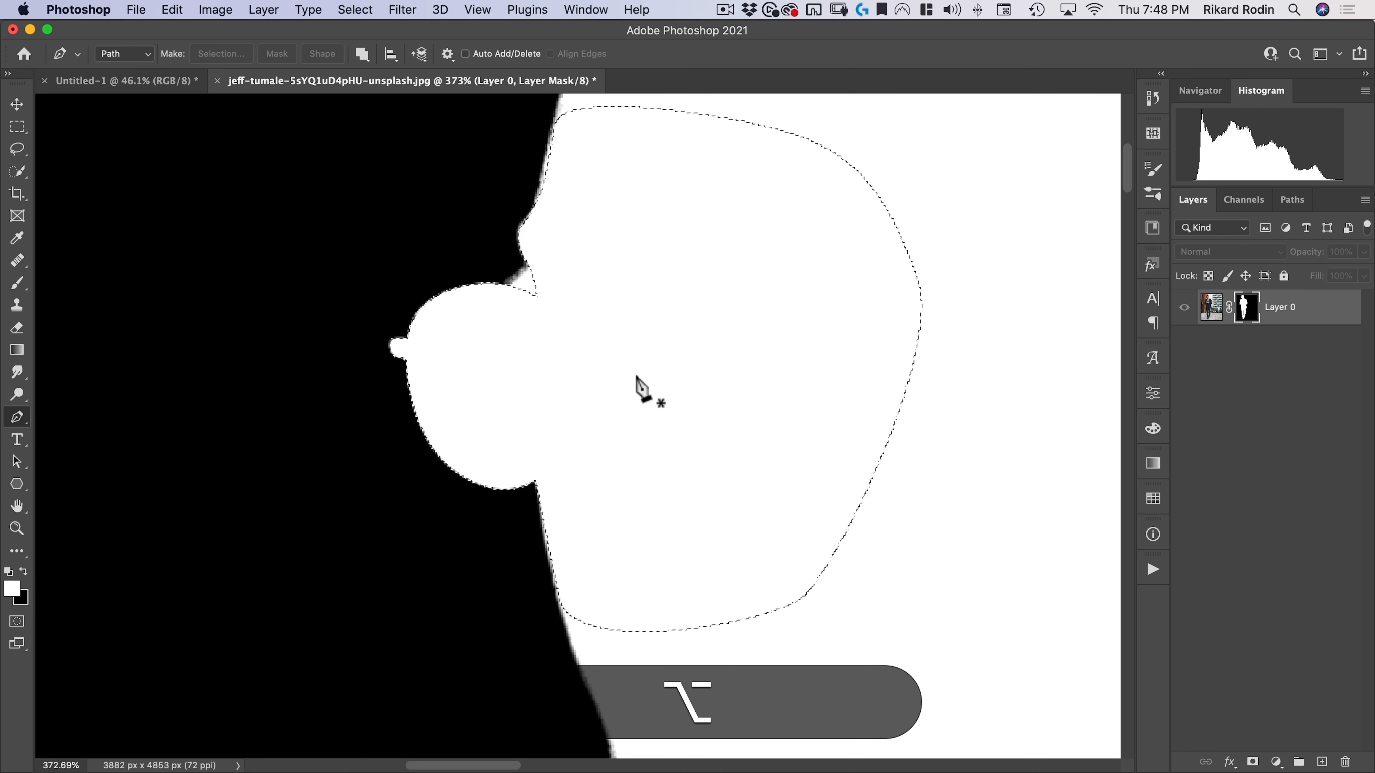
# Step: Invert the selection, paint the grey gap between brow and lens black, deselect, and return to the normal image view
pyautogui.click(355, 10)
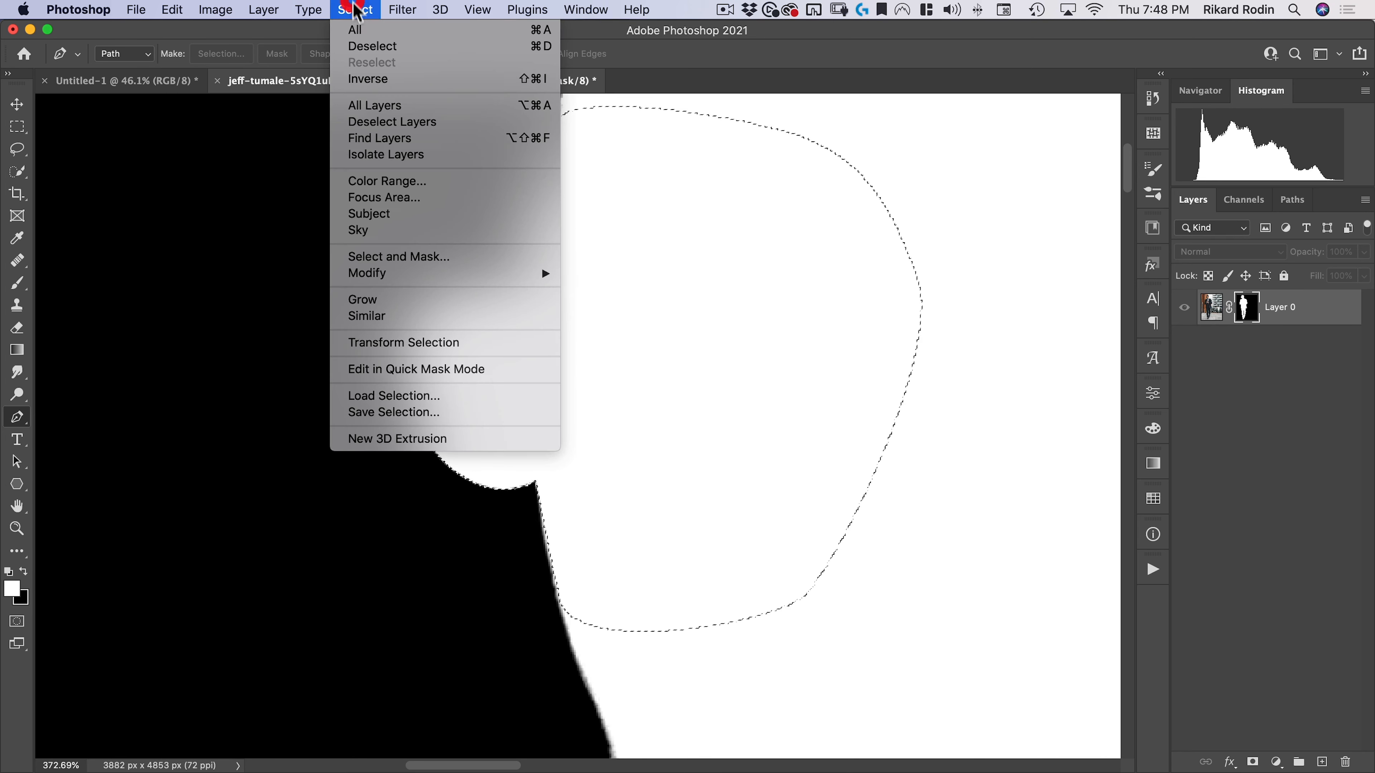
pyautogui.click(360, 84)
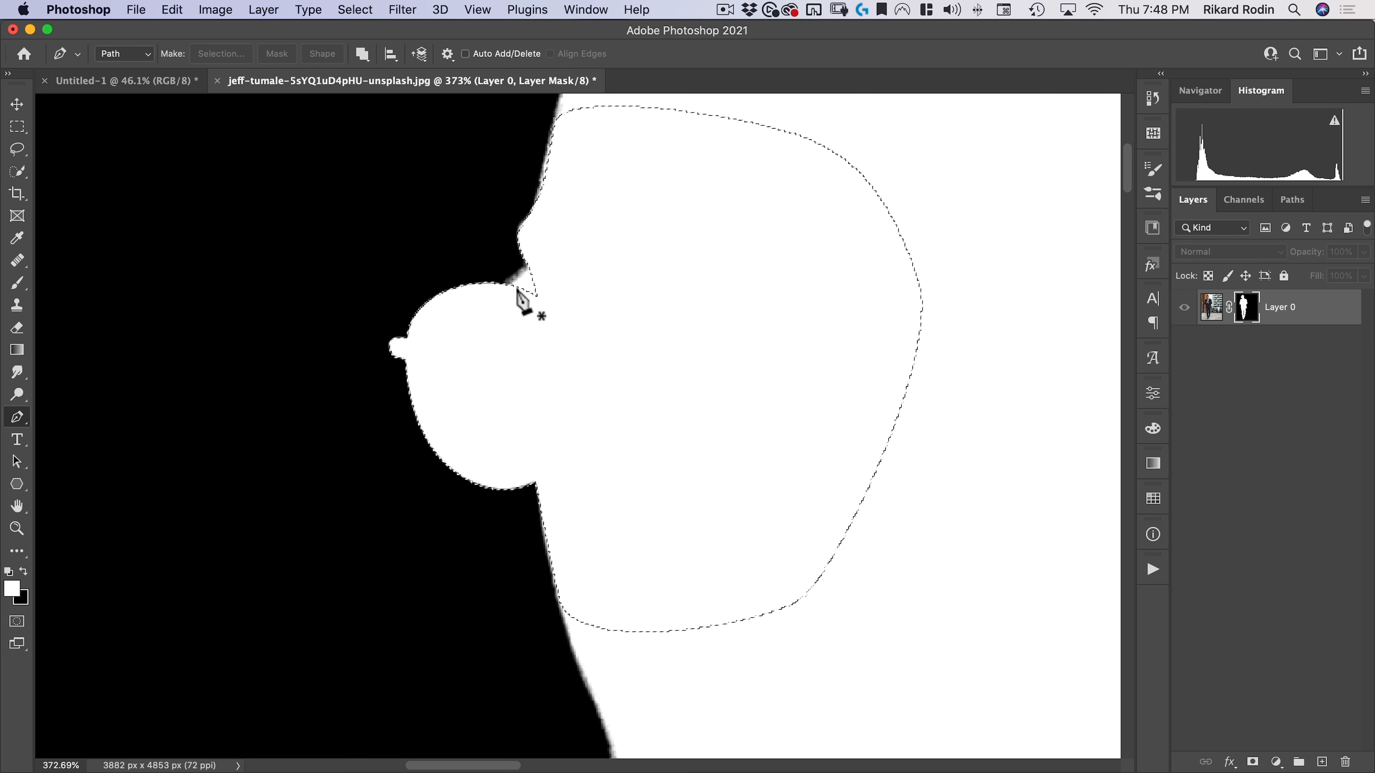
pyautogui.press('b')
pyautogui.press('x')
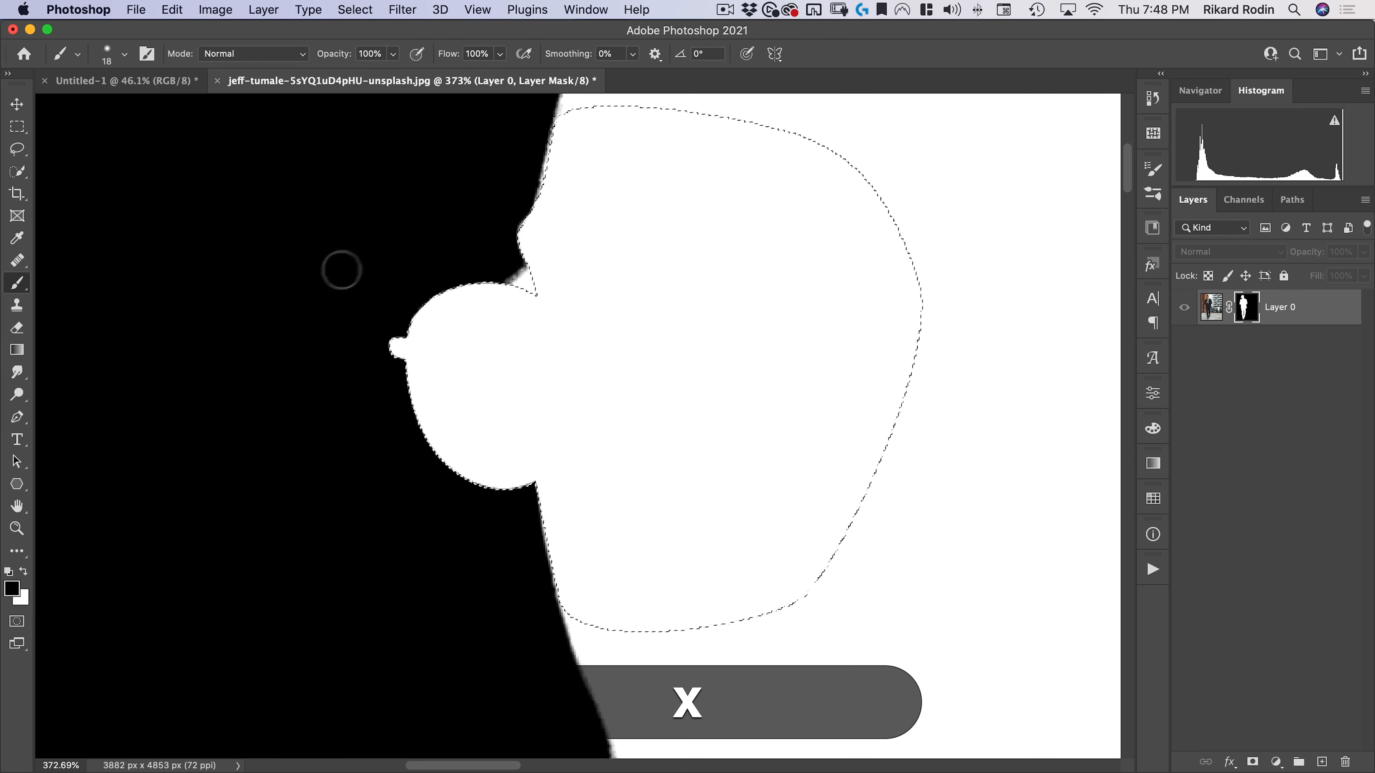
pyautogui.moveTo(342, 270); pyautogui.dragTo(390, 264)
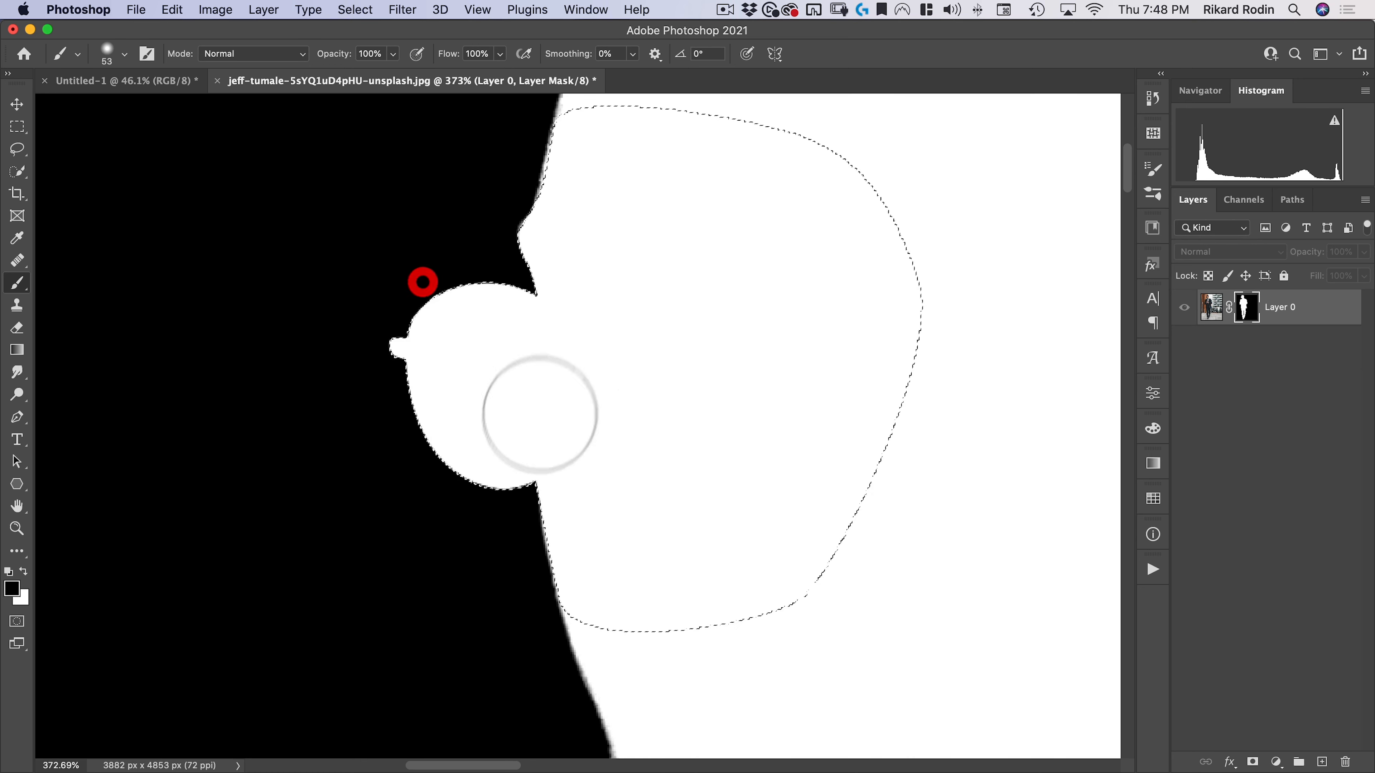
pyautogui.click(215, 9)
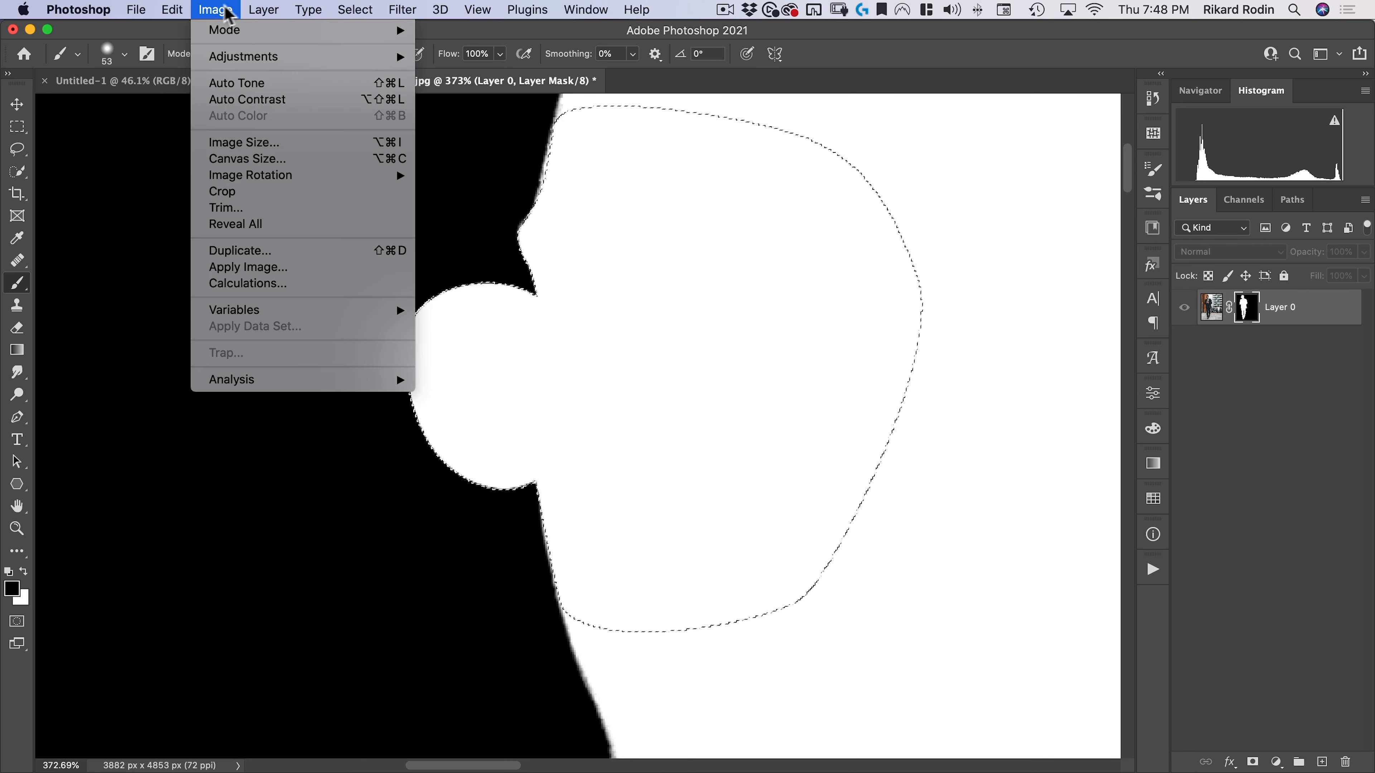
pyautogui.click(364, 48)
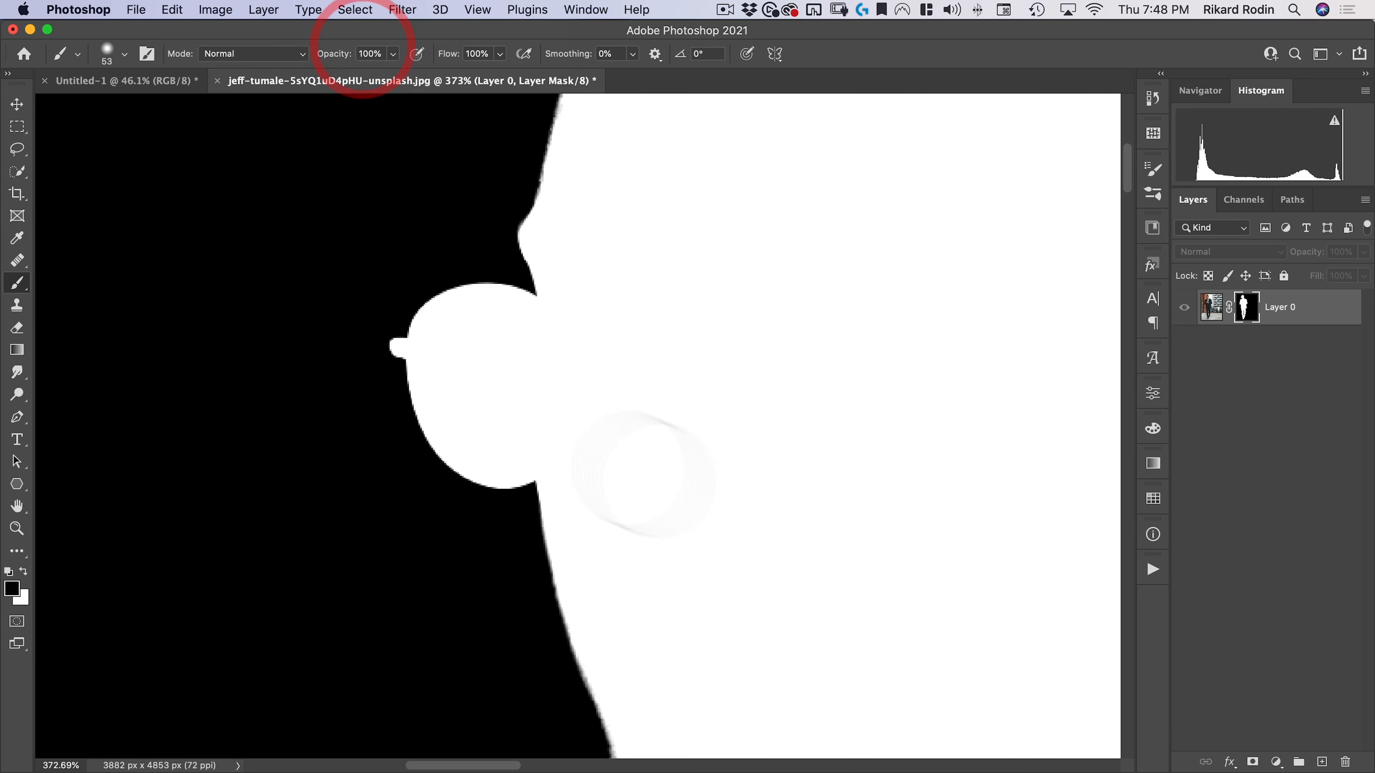
pyautogui.keyDown('alt'); pyautogui.click(1248, 309); pyautogui.keyUp('alt')
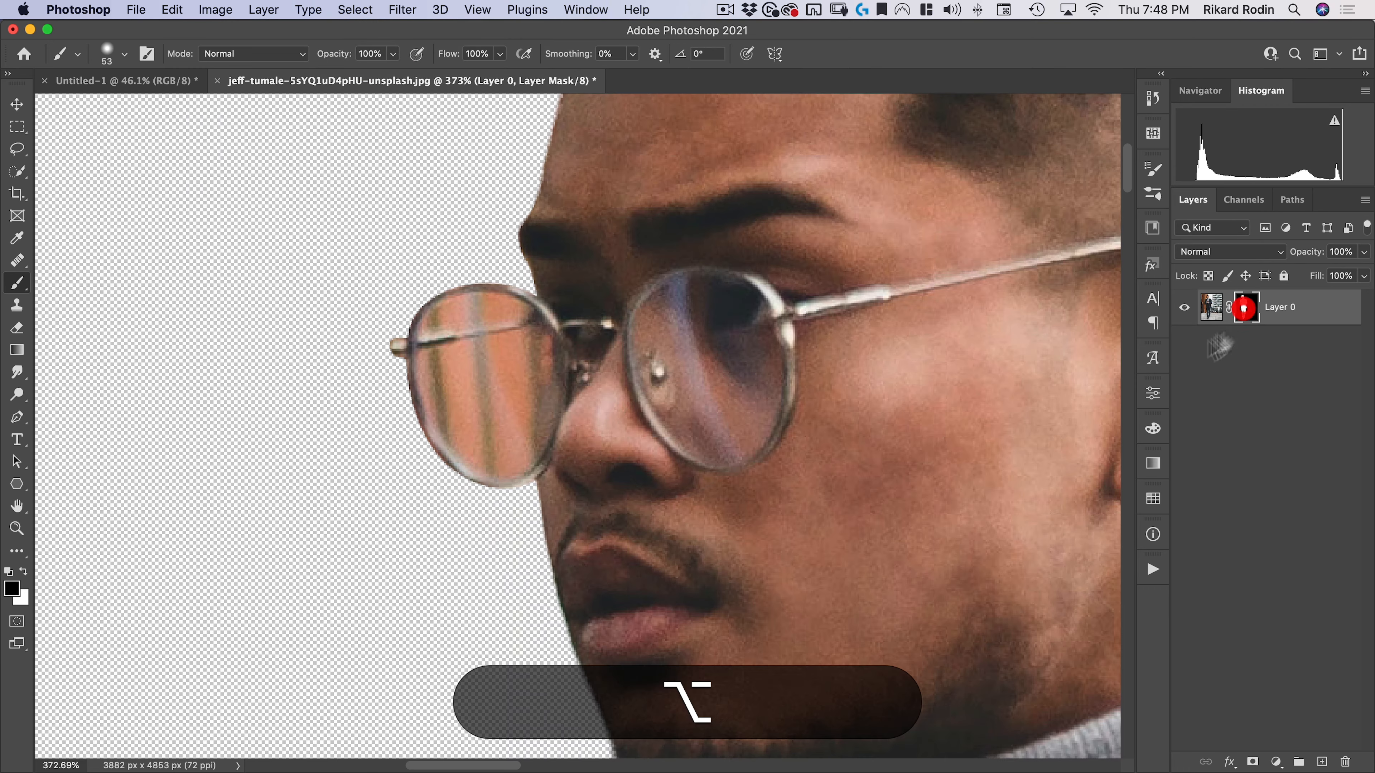
# Step: Convert the masked man's layer to a Smart Object
pyautogui.press('alt+super+0')
pyautogui.press('super+0')
pyautogui.press('v')
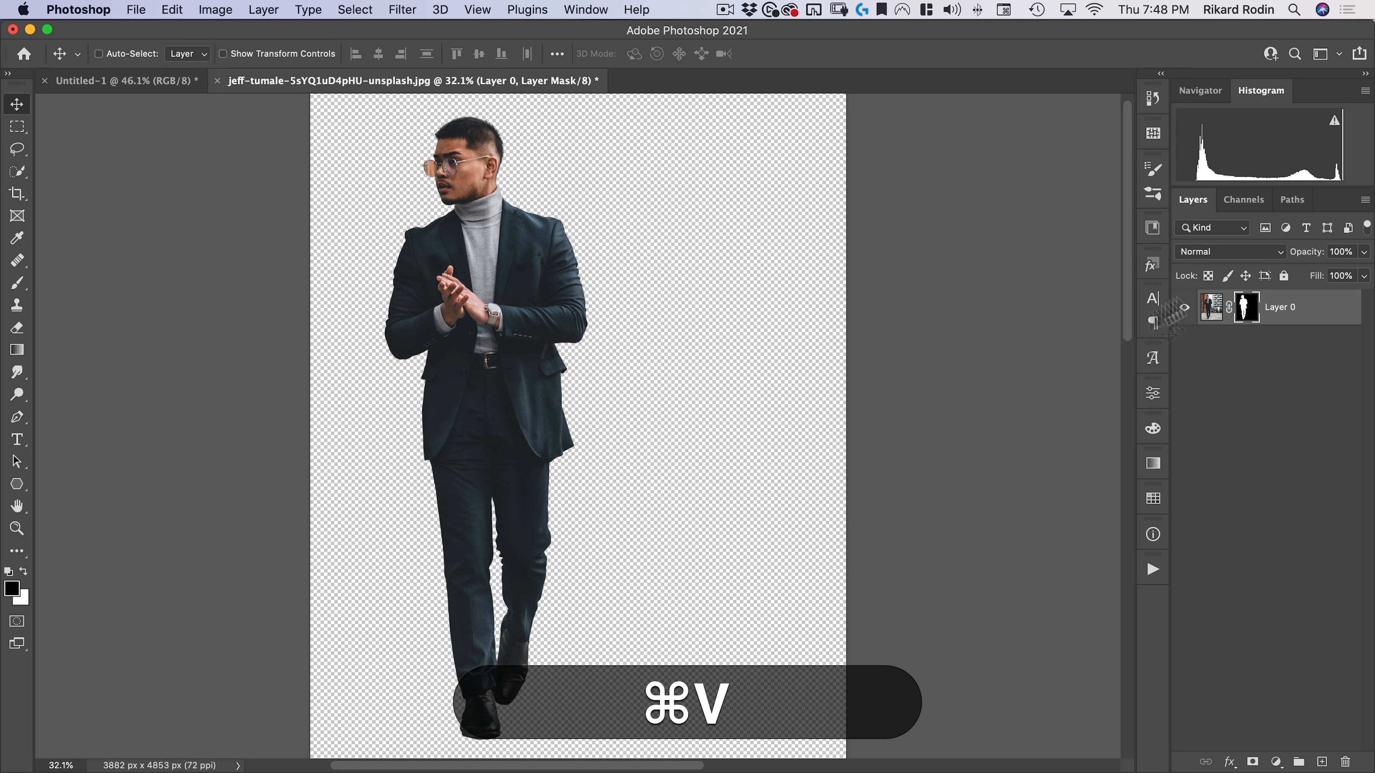
pyautogui.rightClick(1302, 317)
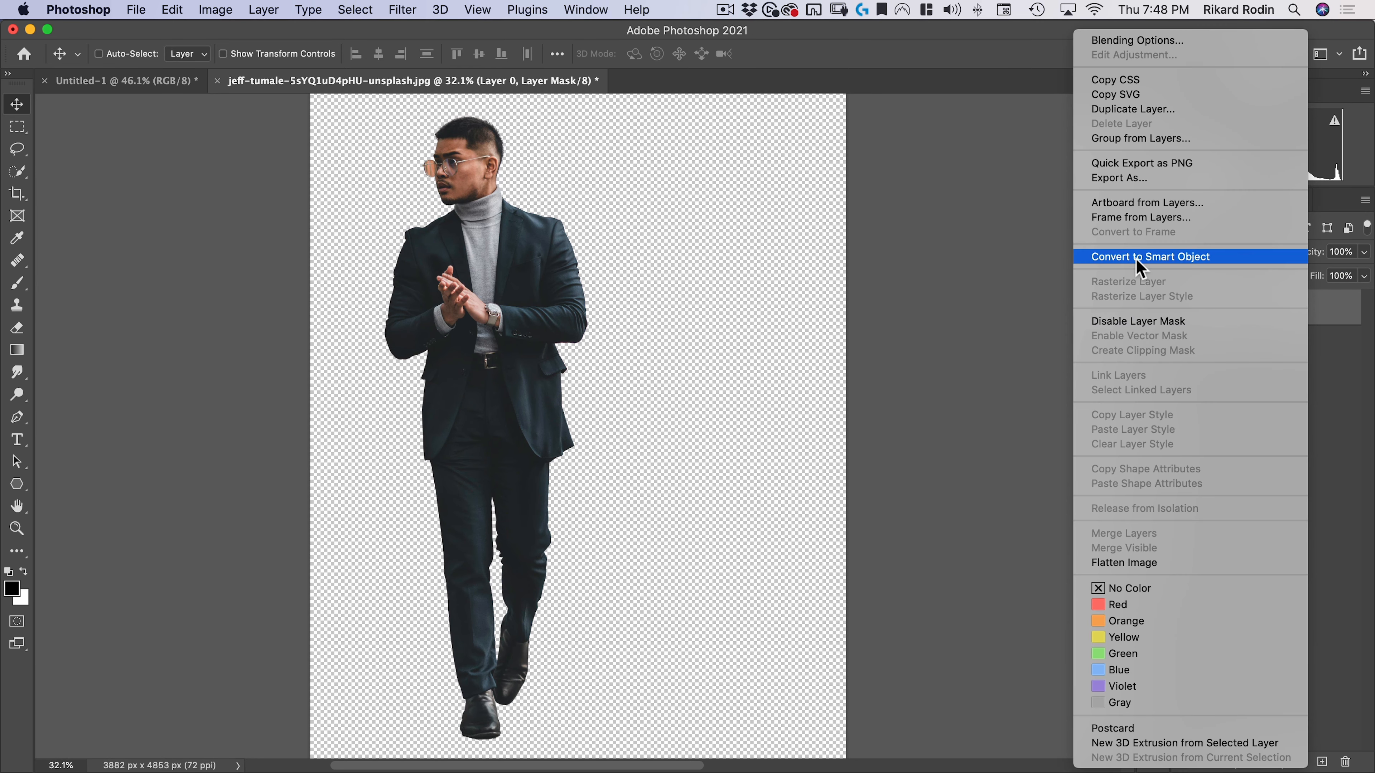
pyautogui.click(1151, 257)
# Step: Float the cut-out's document window and copy the man's layer into the Untitled-1 poster document
pyautogui.moveTo(394, 87); pyautogui.dragTo(568, 157)
pyautogui.moveTo(704, 256); pyautogui.dragTo(712, 237)
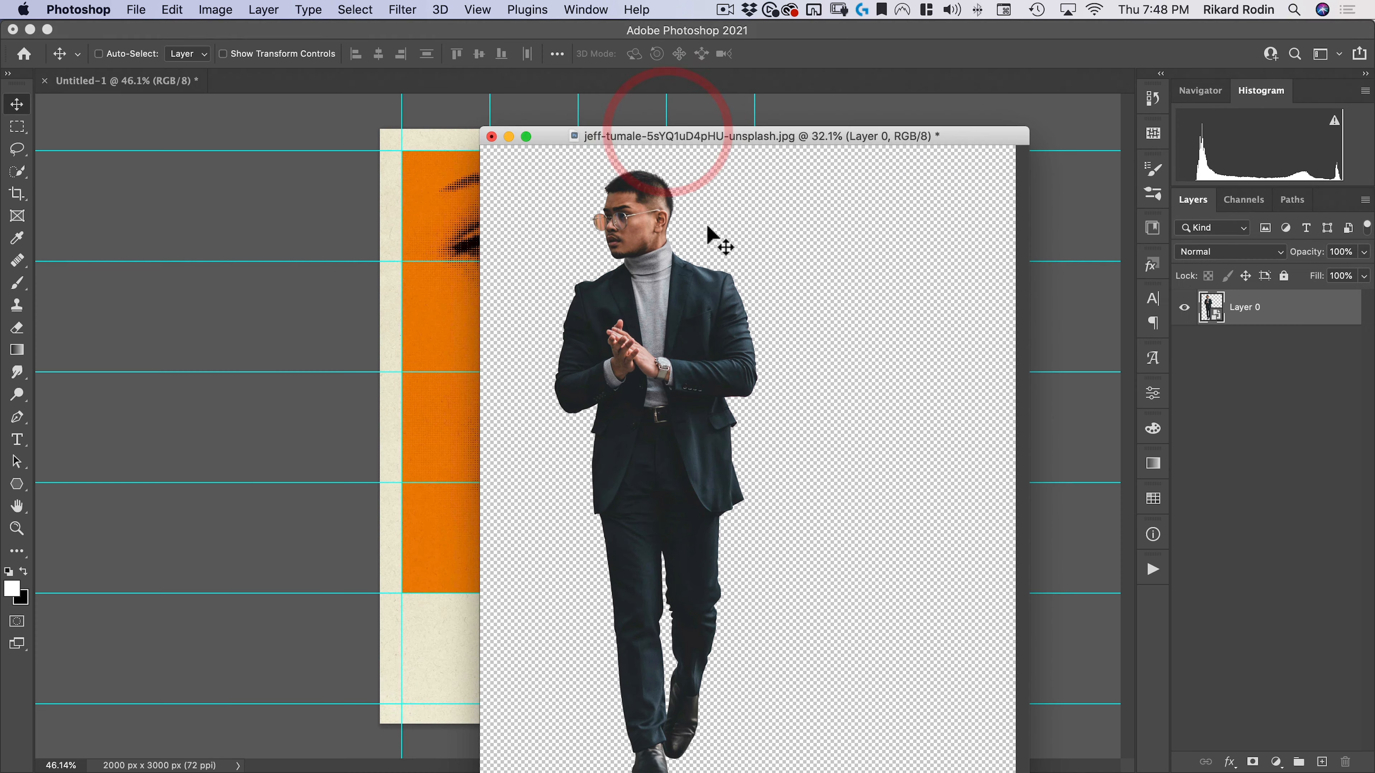
pyautogui.click(433, 258)
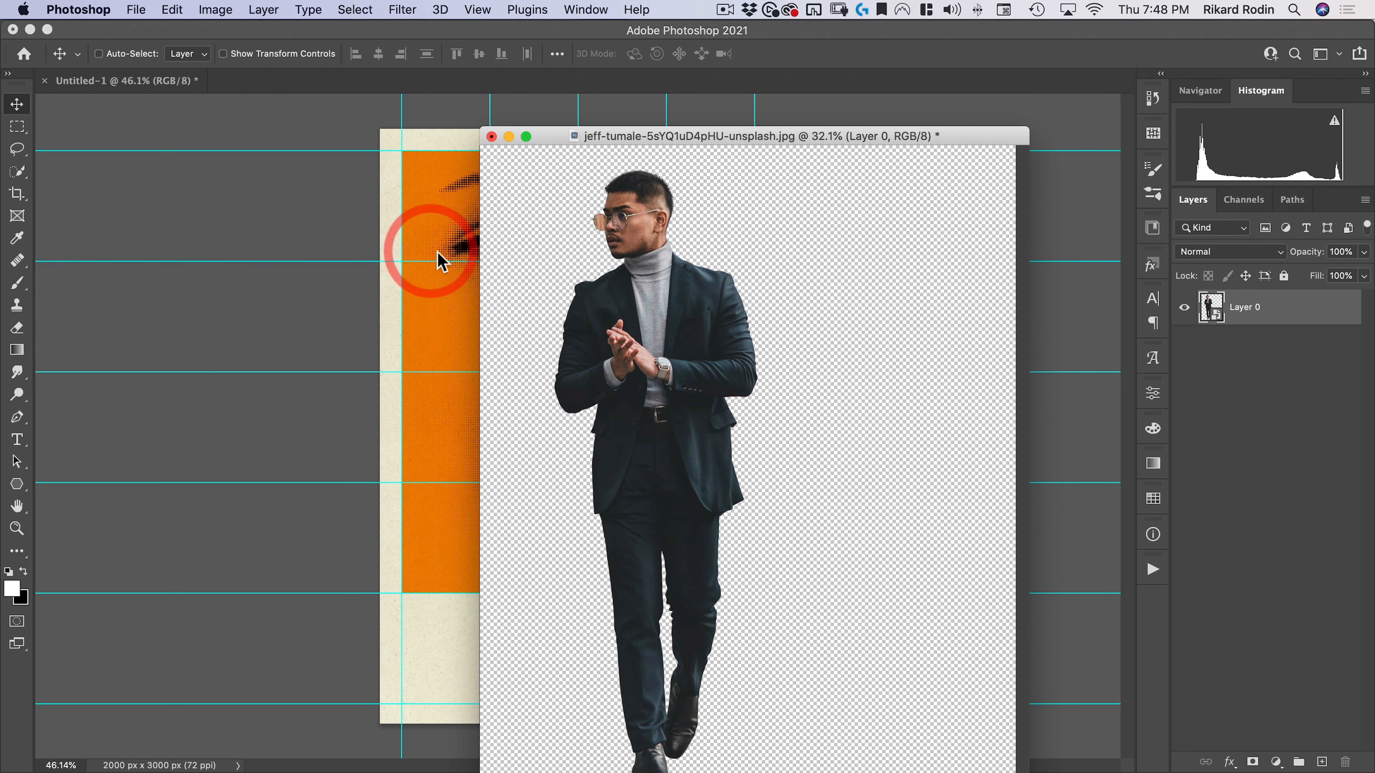
pyautogui.moveTo(609, 225); pyautogui.dragTo(412, 210)
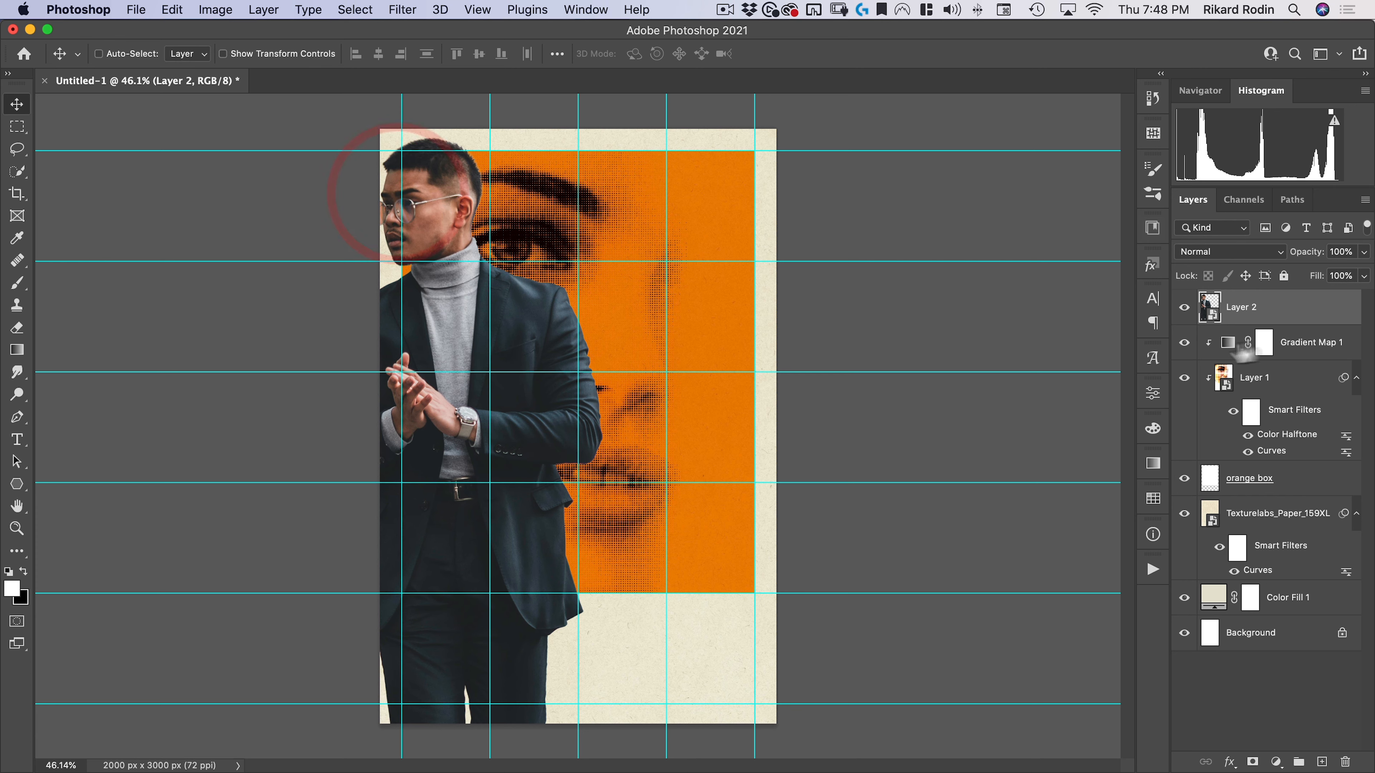
# Step: Rename the man's layer as main character
pyautogui.doubleClick(1241, 307)
pyautogui.write('main')
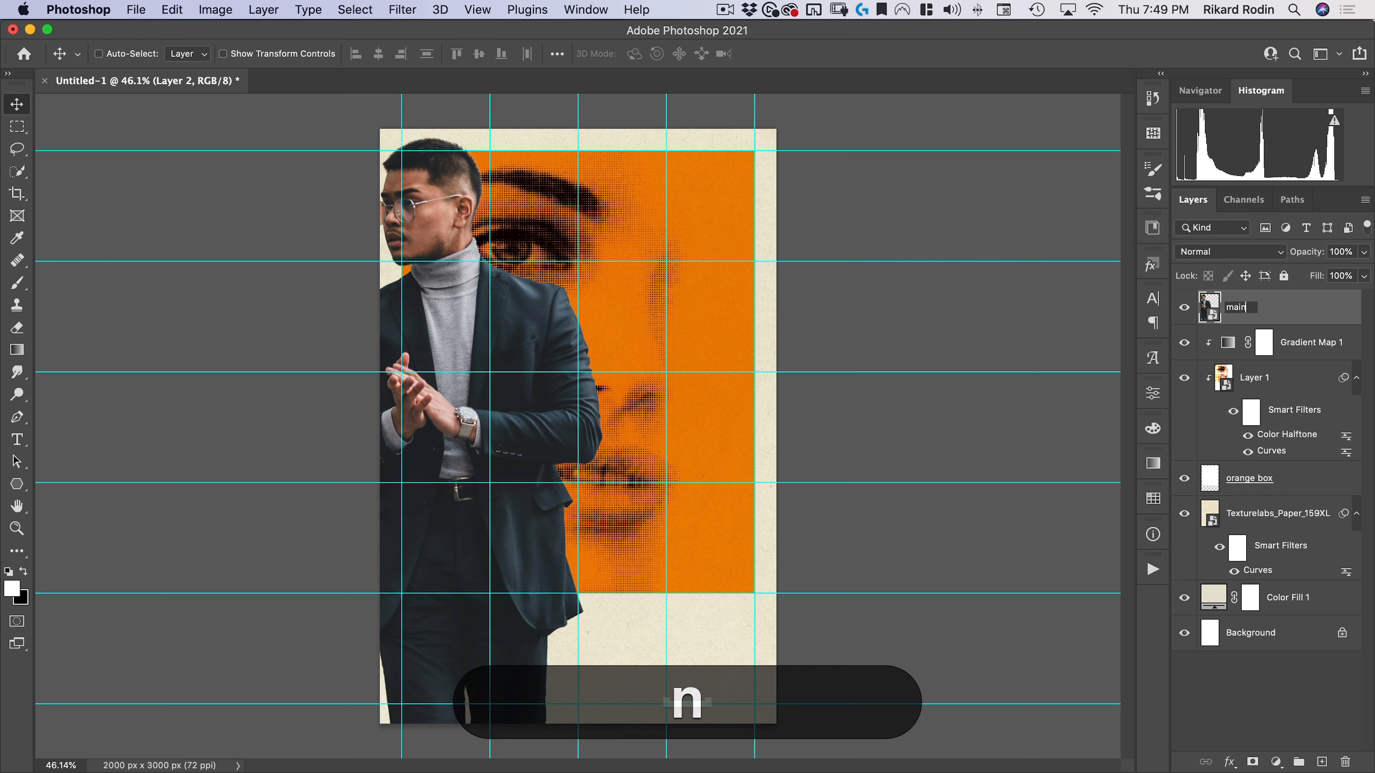
pyautogui.write(' character')
pyautogui.press('Return')
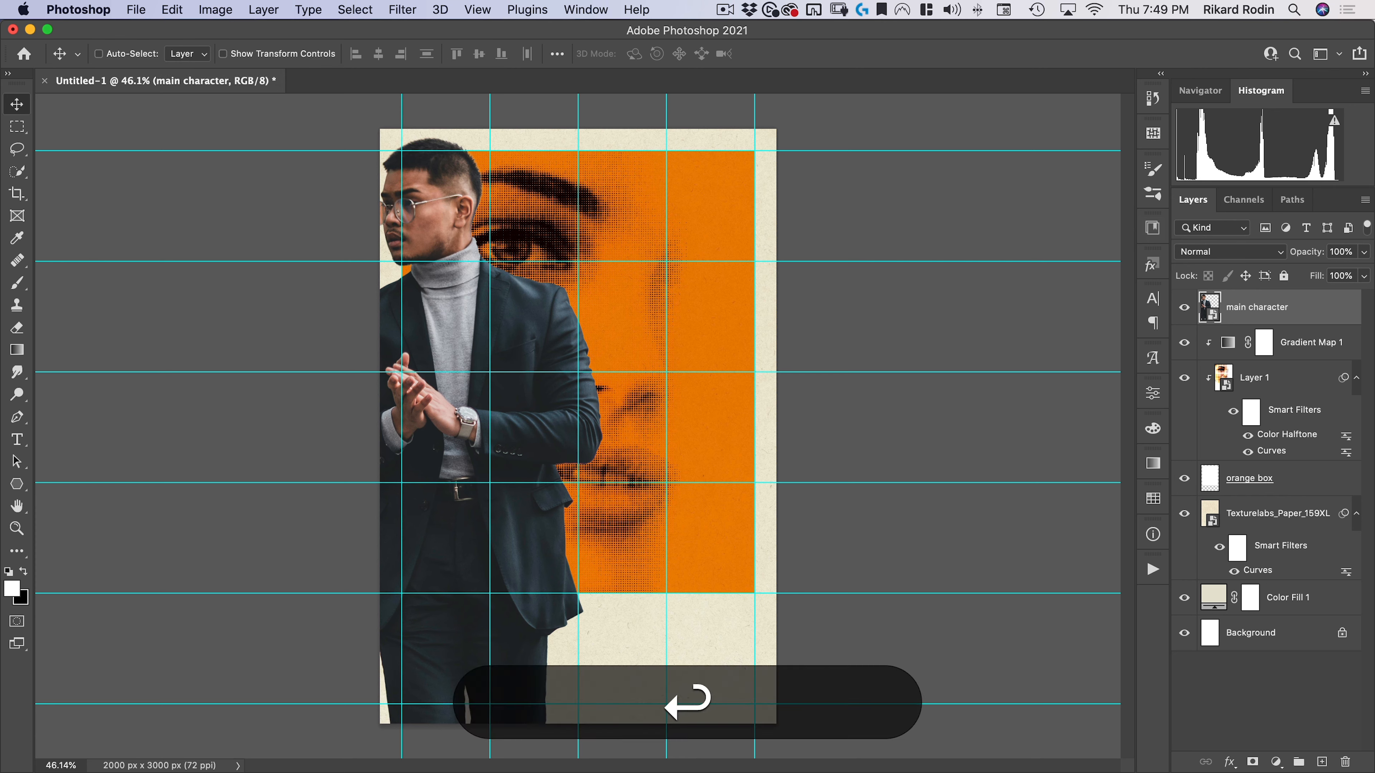
# Step: Move the man to the right side of the poster and scale him proportionally to about 67.8% to span its height
pyautogui.moveTo(425, 308); pyautogui.dragTo(658, 233)
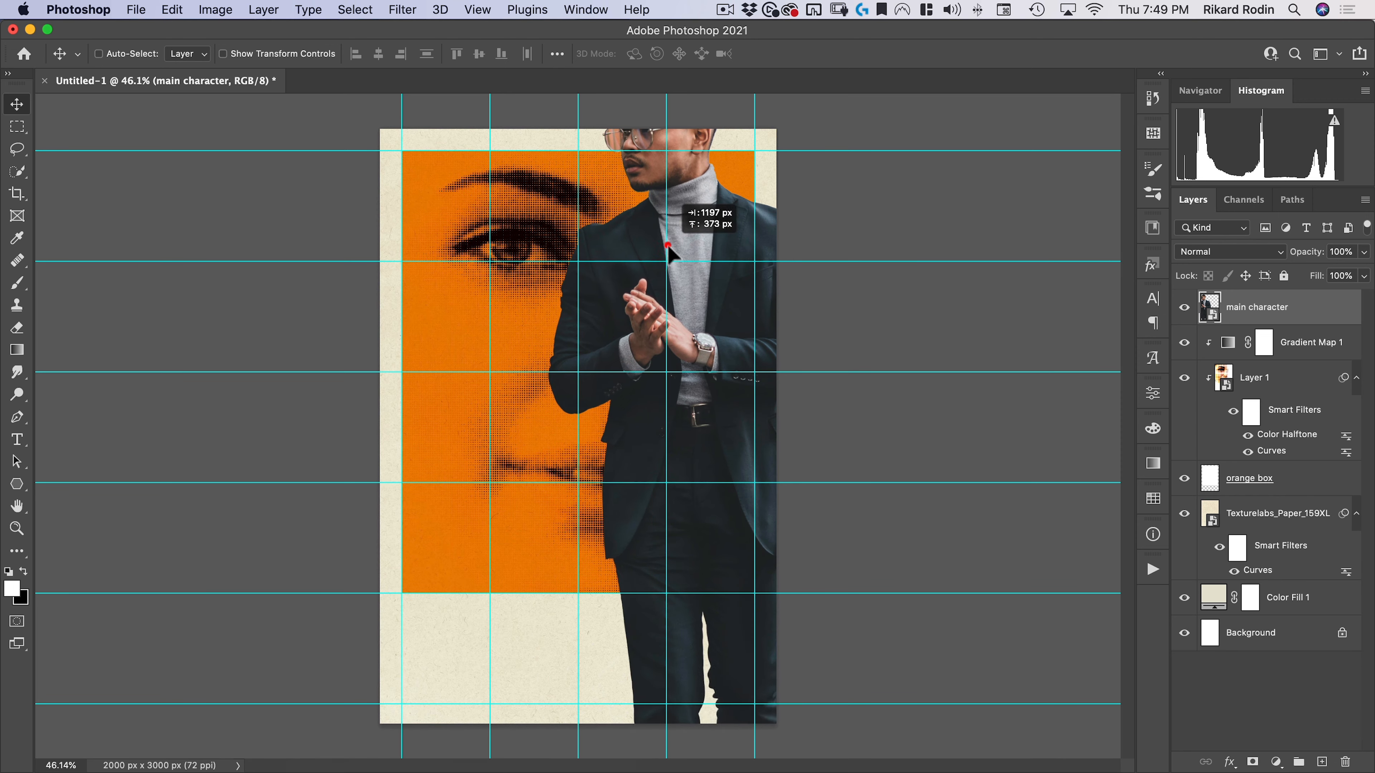
pyautogui.press('super+t')
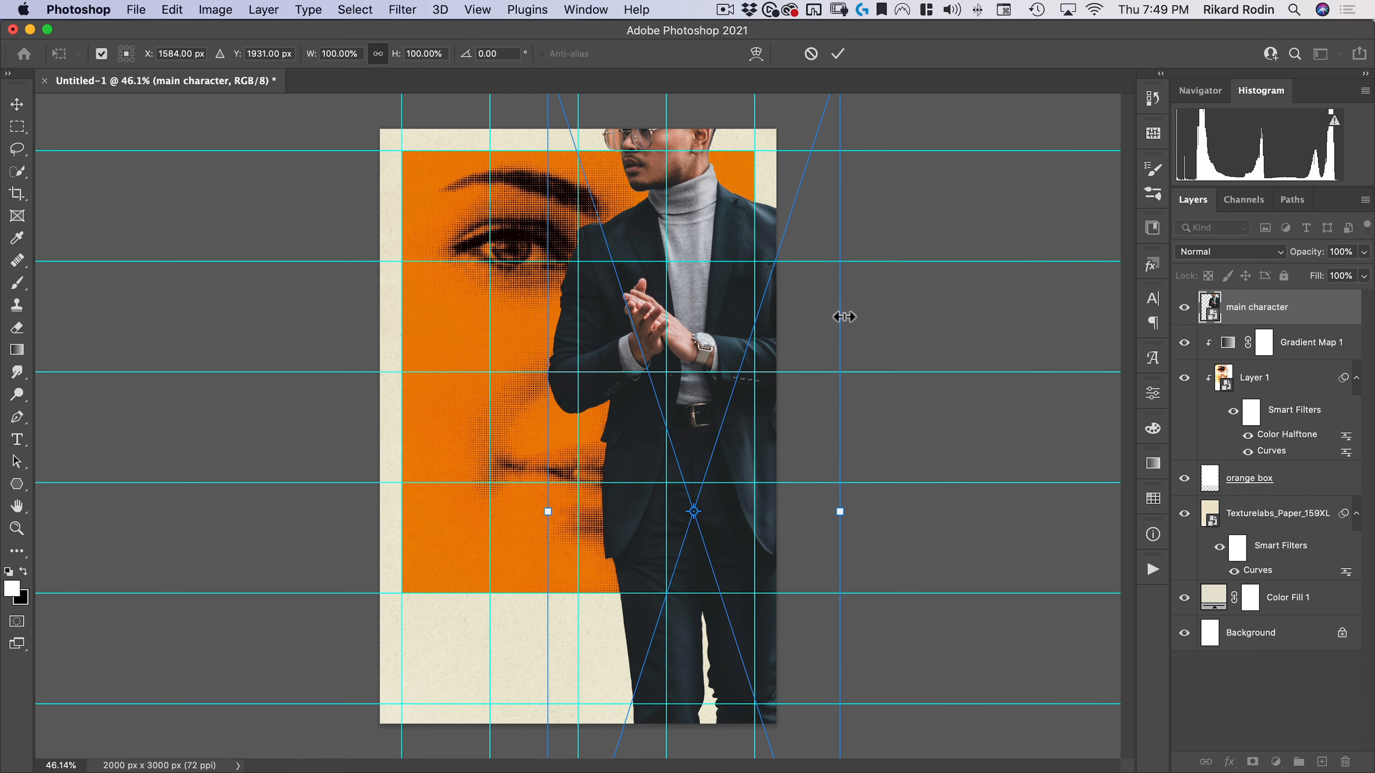
pyautogui.moveTo(844, 317); pyautogui.dragTo(743, 362)
pyautogui.moveTo(674, 397); pyautogui.dragTo(715, 261)
pyautogui.moveTo(767, 703); pyautogui.dragTo(777, 731)
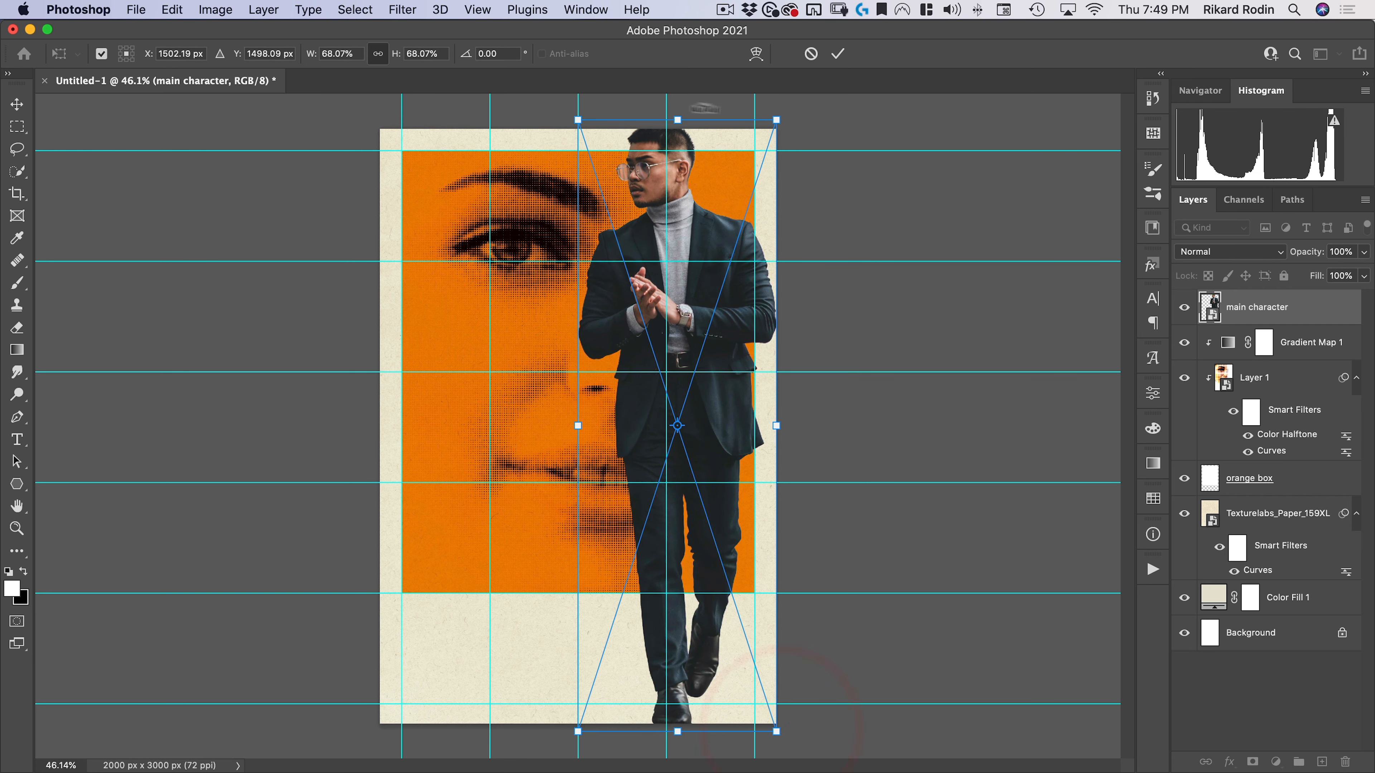
pyautogui.moveTo(780, 119); pyautogui.dragTo(773, 122)
pyautogui.moveTo(775, 121); pyautogui.dragTo(776, 122)
pyautogui.click(719, 147)
# Step: Nudge the scaled man right to about X 1582 px, slightly past the poster's edge, and apply the transform
pyautogui.hotkey('shift', 'Right')
pyautogui.hotkey('shift', 'Right')
pyautogui.hotkey('shift', 'Right')
pyautogui.hotkey('shift', 'Right')
pyautogui.hotkey('shift', 'Right')
pyautogui.hotkey('shift', 'Right')
pyautogui.hotkey('shift', 'Right')
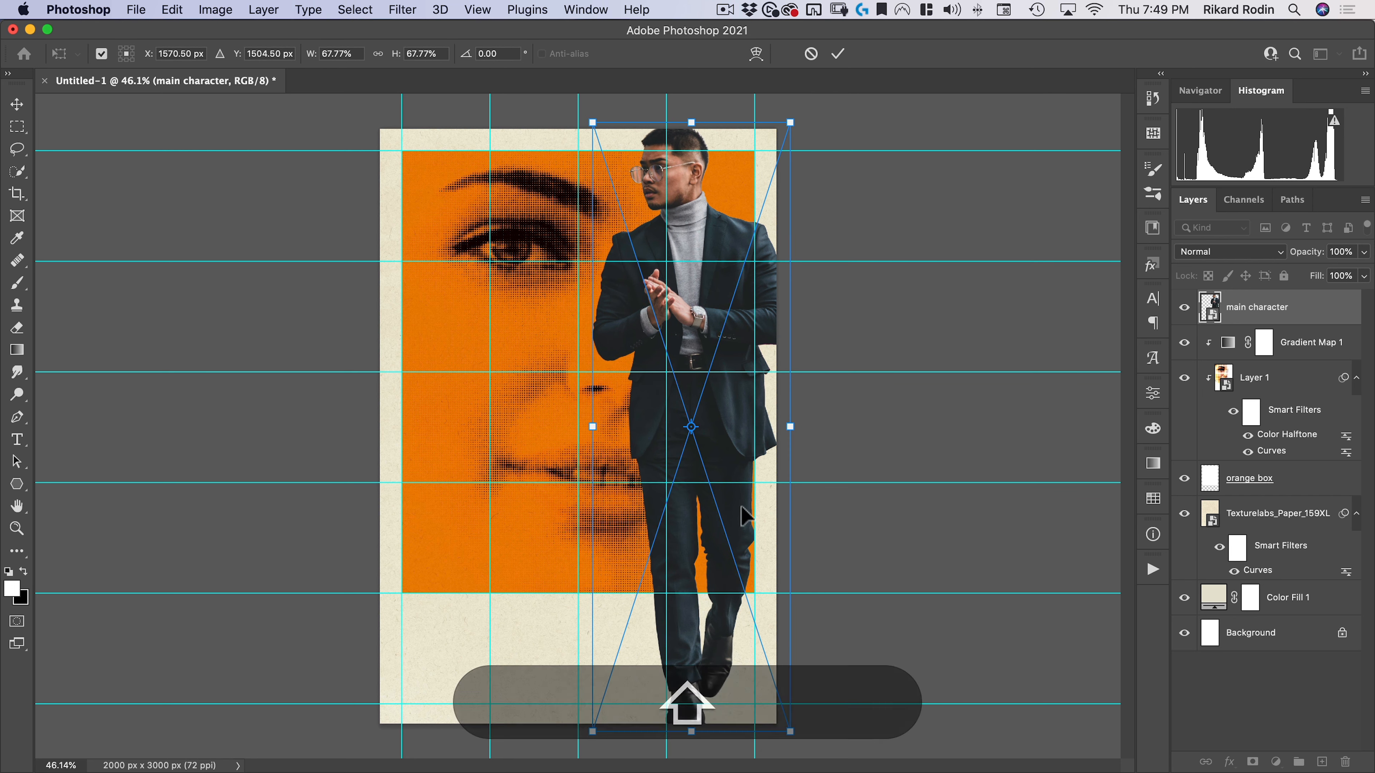
pyautogui.hotkey('shift', 'Right')
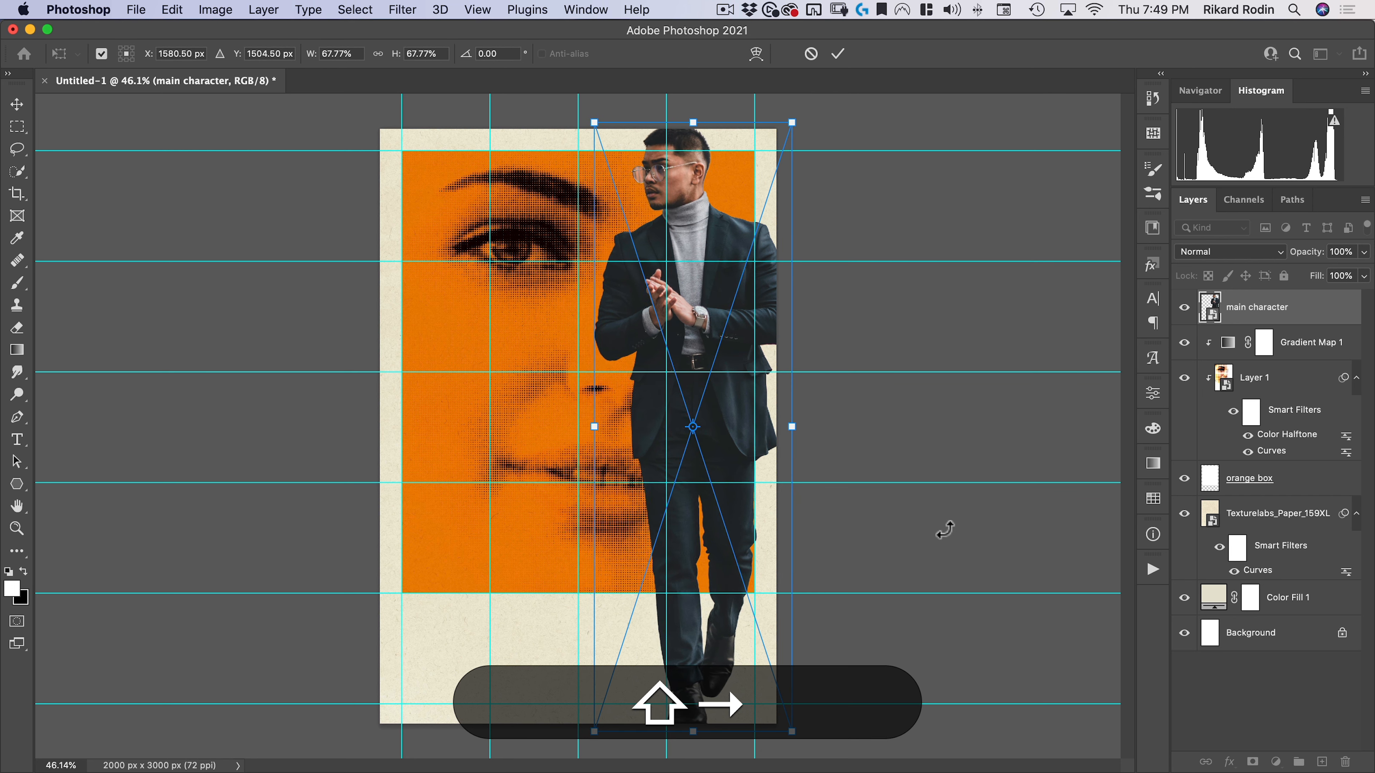
pyautogui.press('Right')
pyautogui.press('Right')
pyautogui.press('Right')
pyautogui.press('Right')
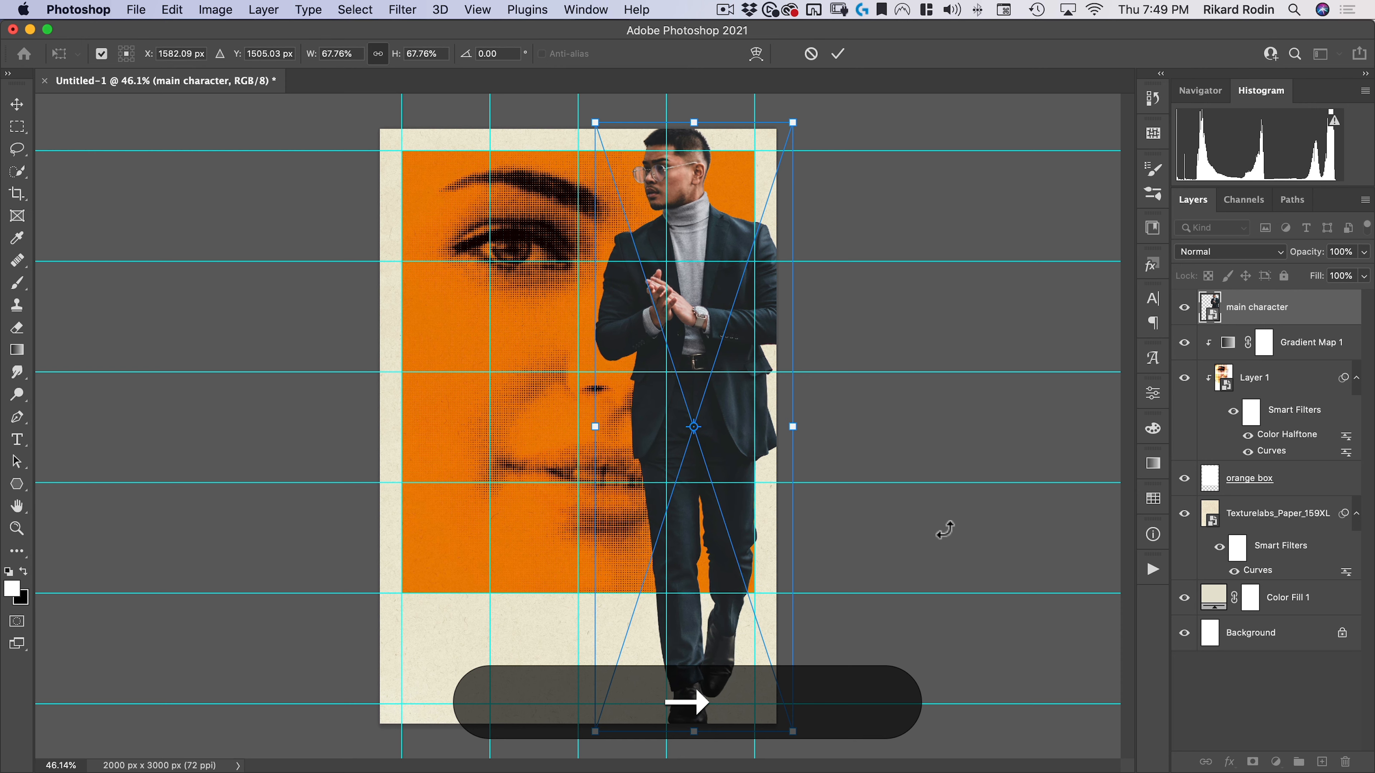
pyautogui.click(838, 54)
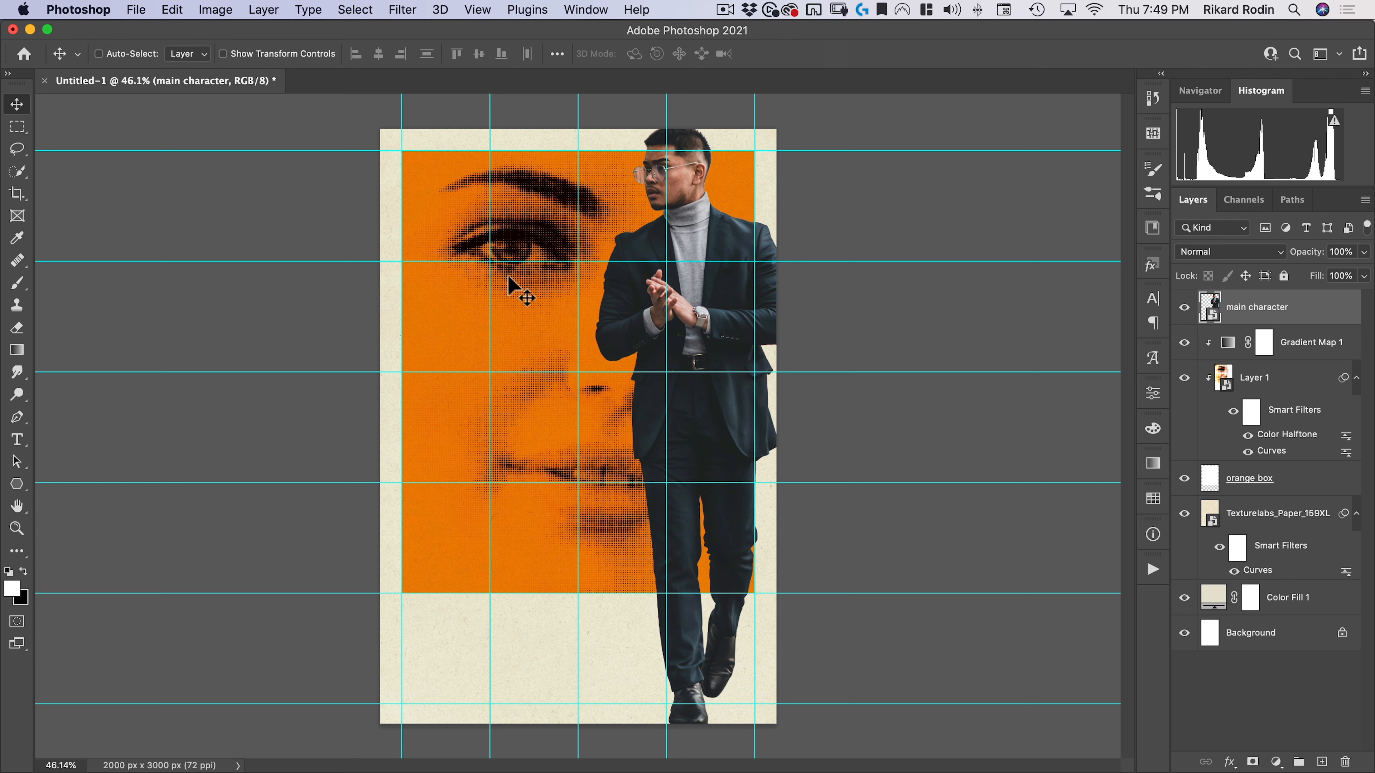
# Step: Apply a Black & White adjustment to the main character layer with Reds at about 66% and Yellows at 110%
pyautogui.click(219, 11)
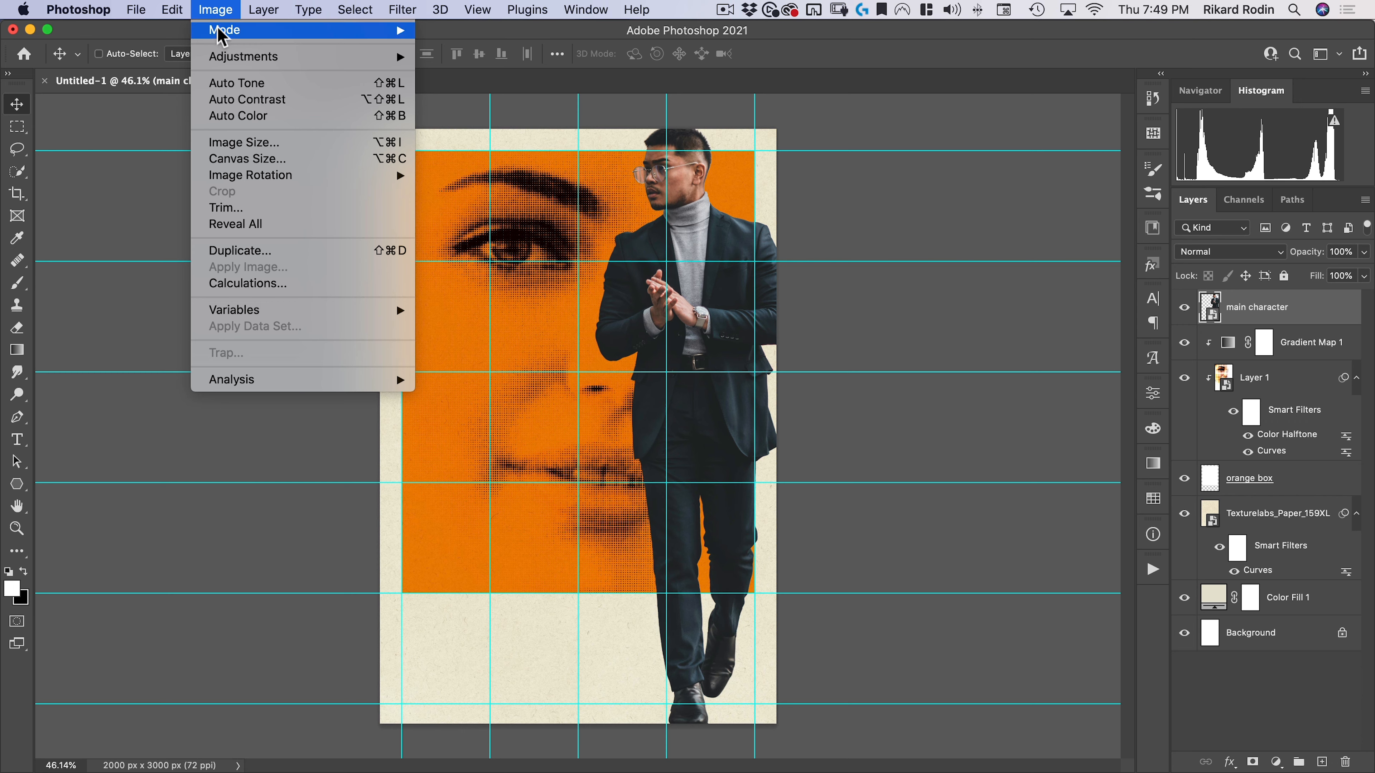
pyautogui.moveTo(225, 56)
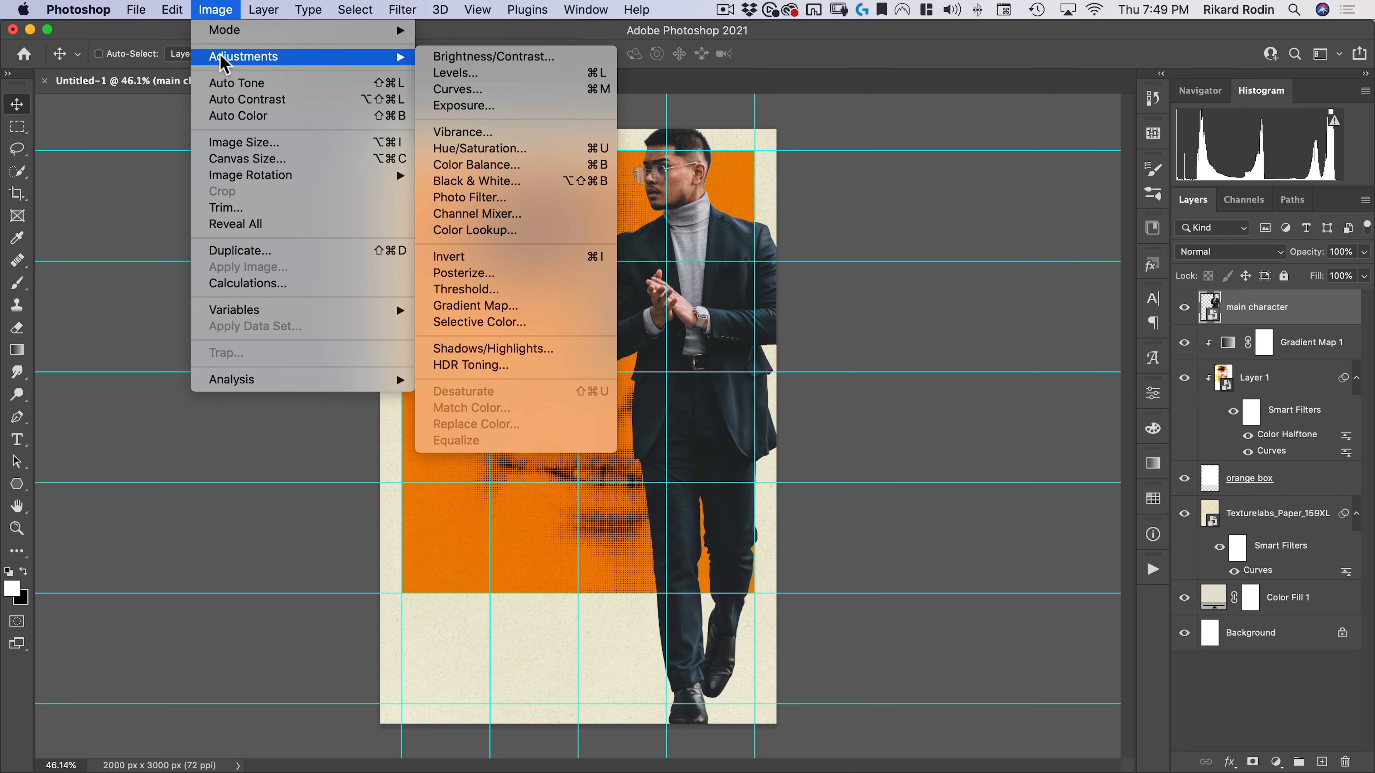
pyautogui.click(495, 182)
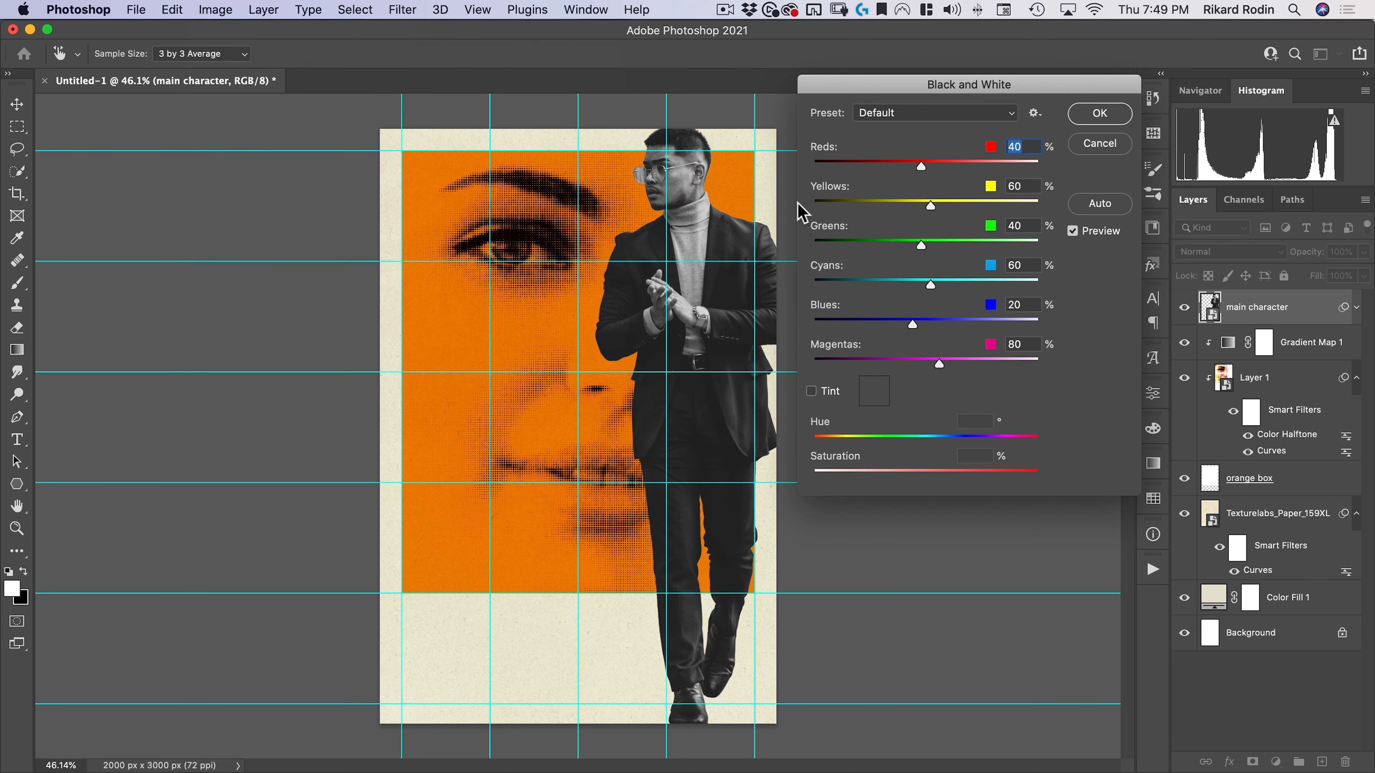
pyautogui.moveTo(929, 86); pyautogui.dragTo(946, 131)
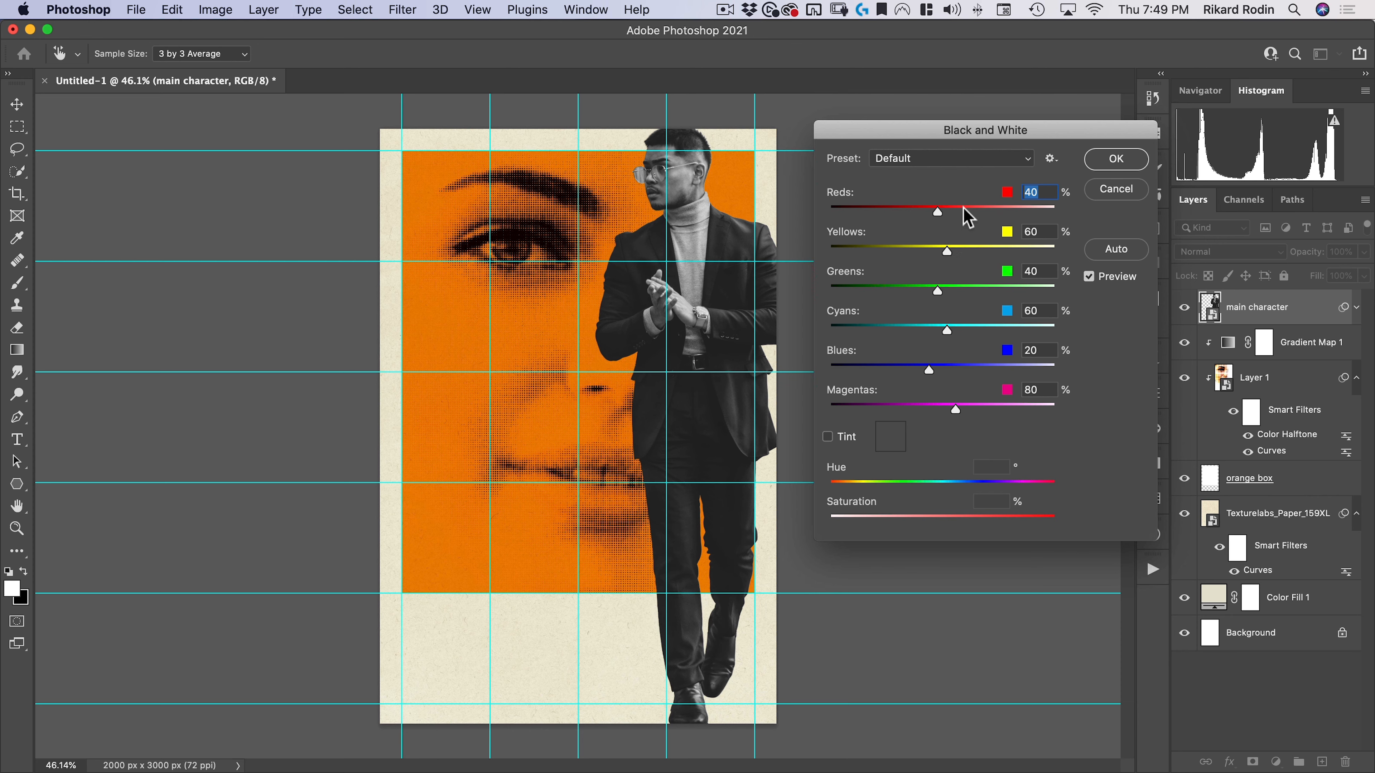
pyautogui.click(950, 211)
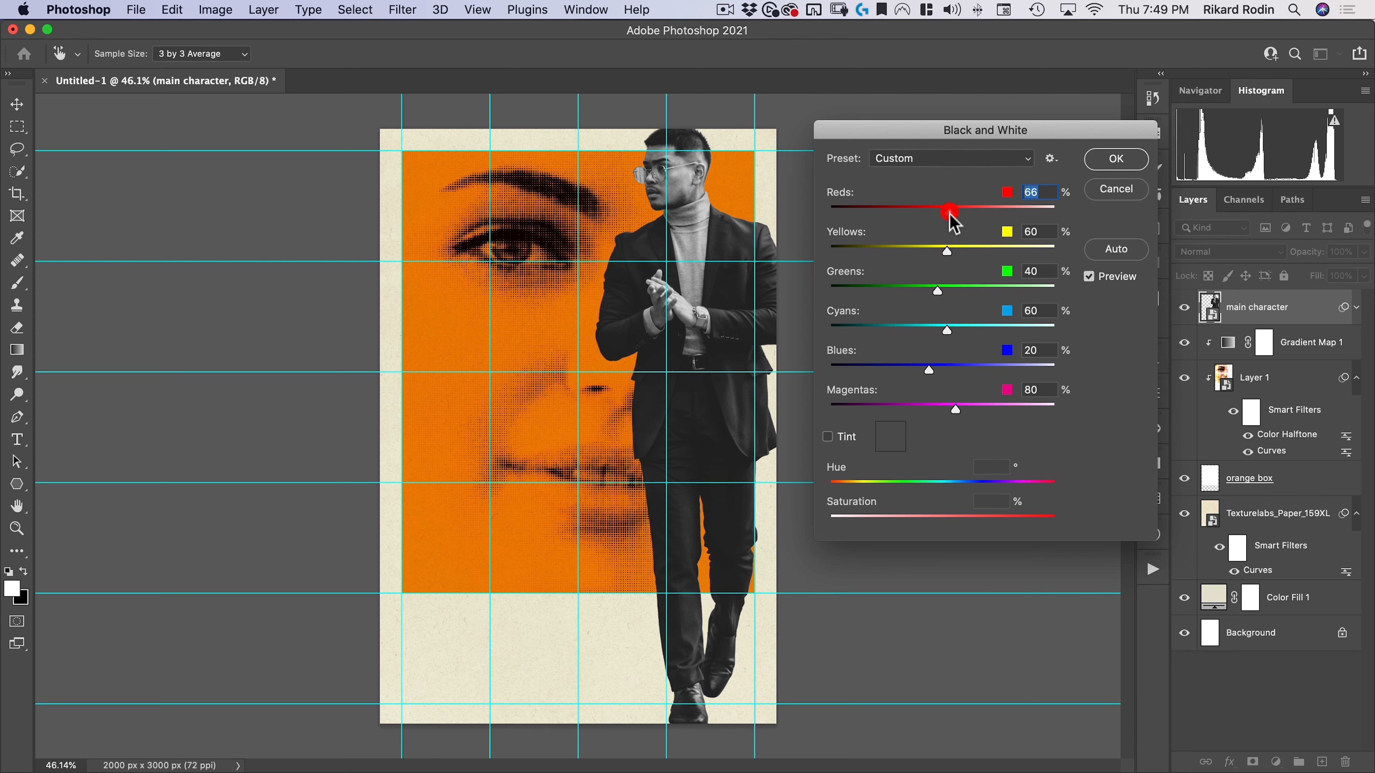
pyautogui.moveTo(975, 249); pyautogui.dragTo(962, 253)
pyautogui.click(972, 256)
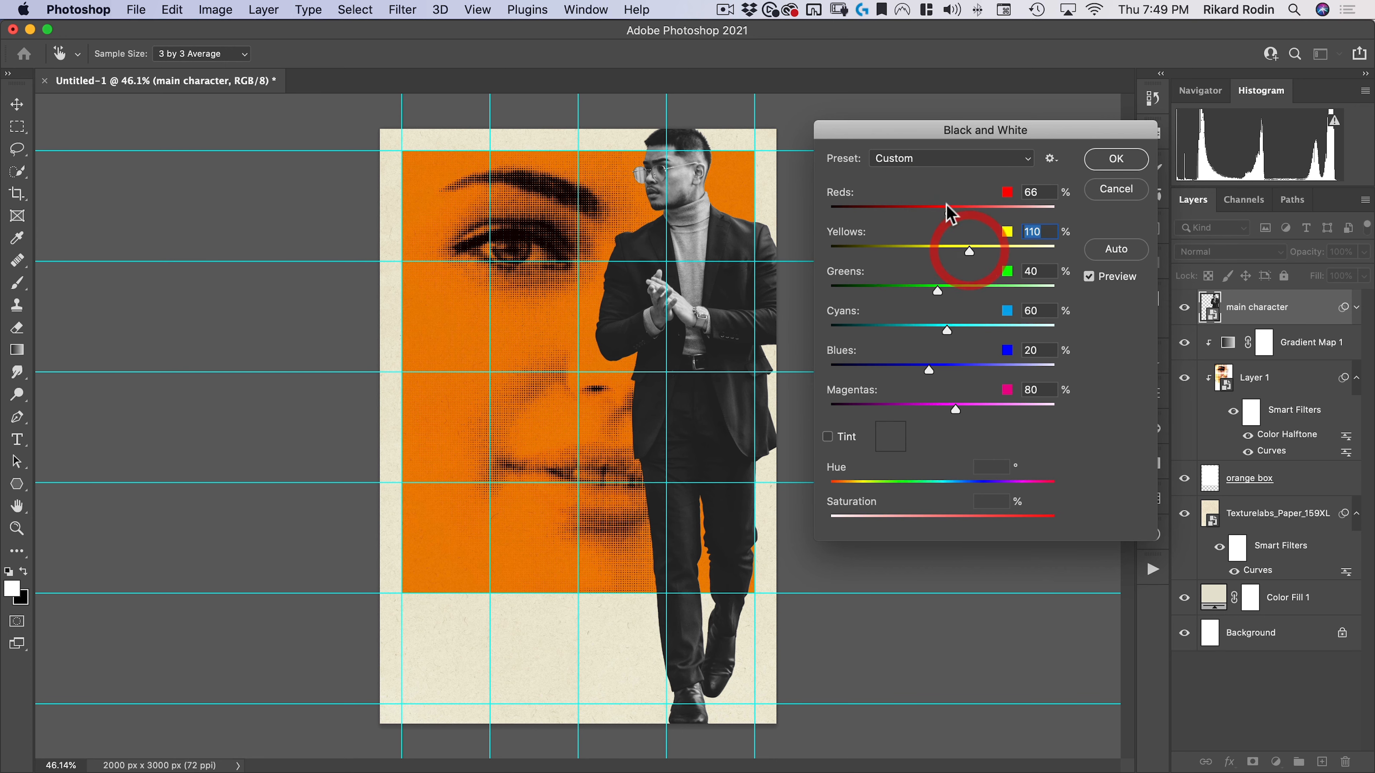
pyautogui.click(951, 211)
pyautogui.click(1116, 158)
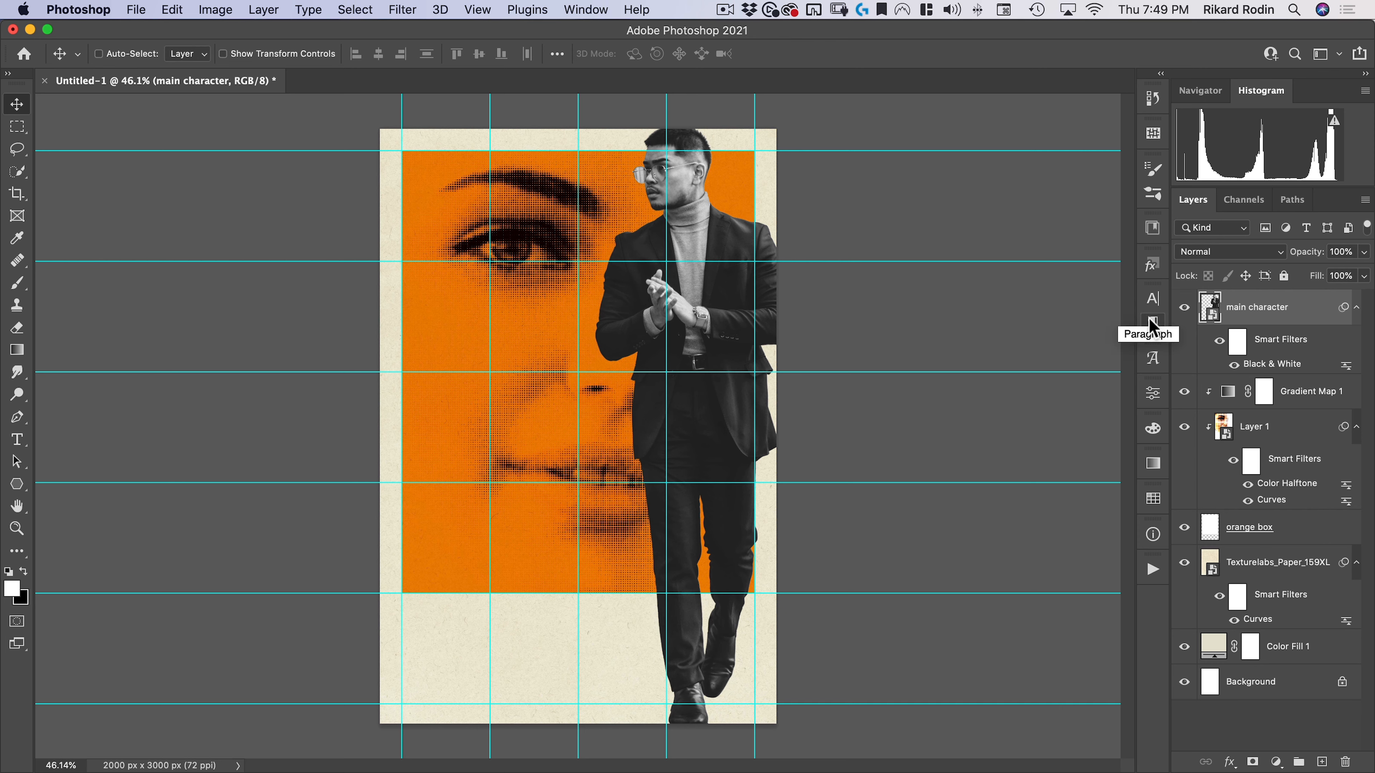
# Step: Add a Curves adjustment layer above the main character and clip it to that layer
pyautogui.click(1276, 762)
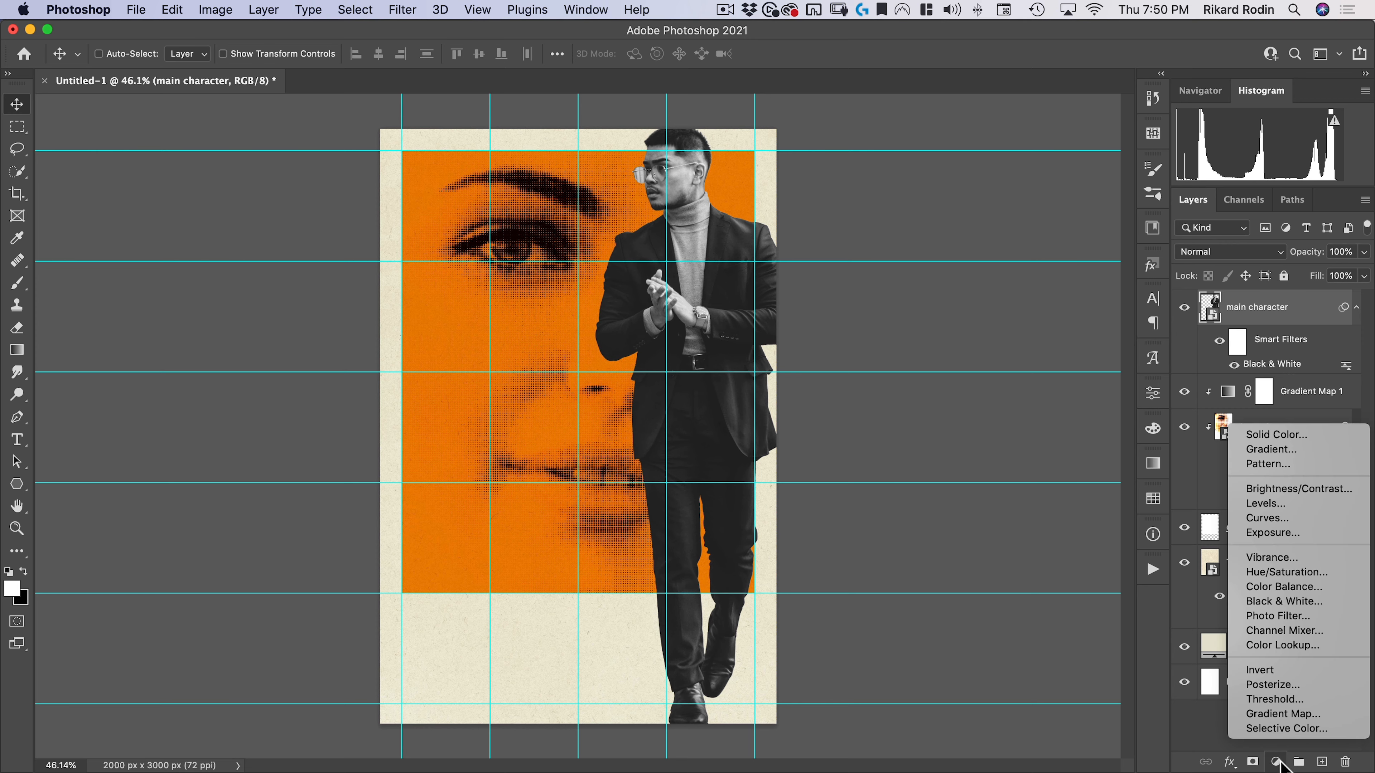
pyautogui.click(1291, 519)
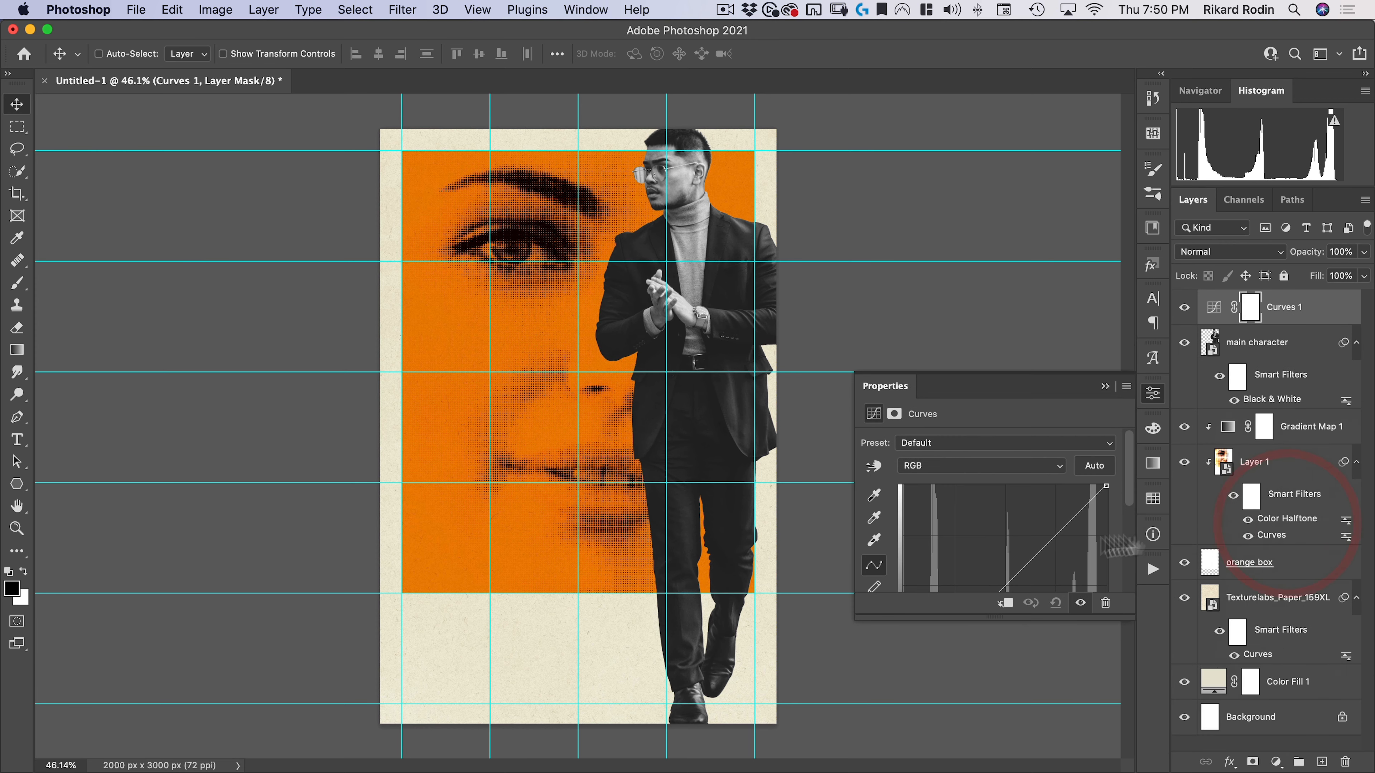
pyautogui.click(995, 605)
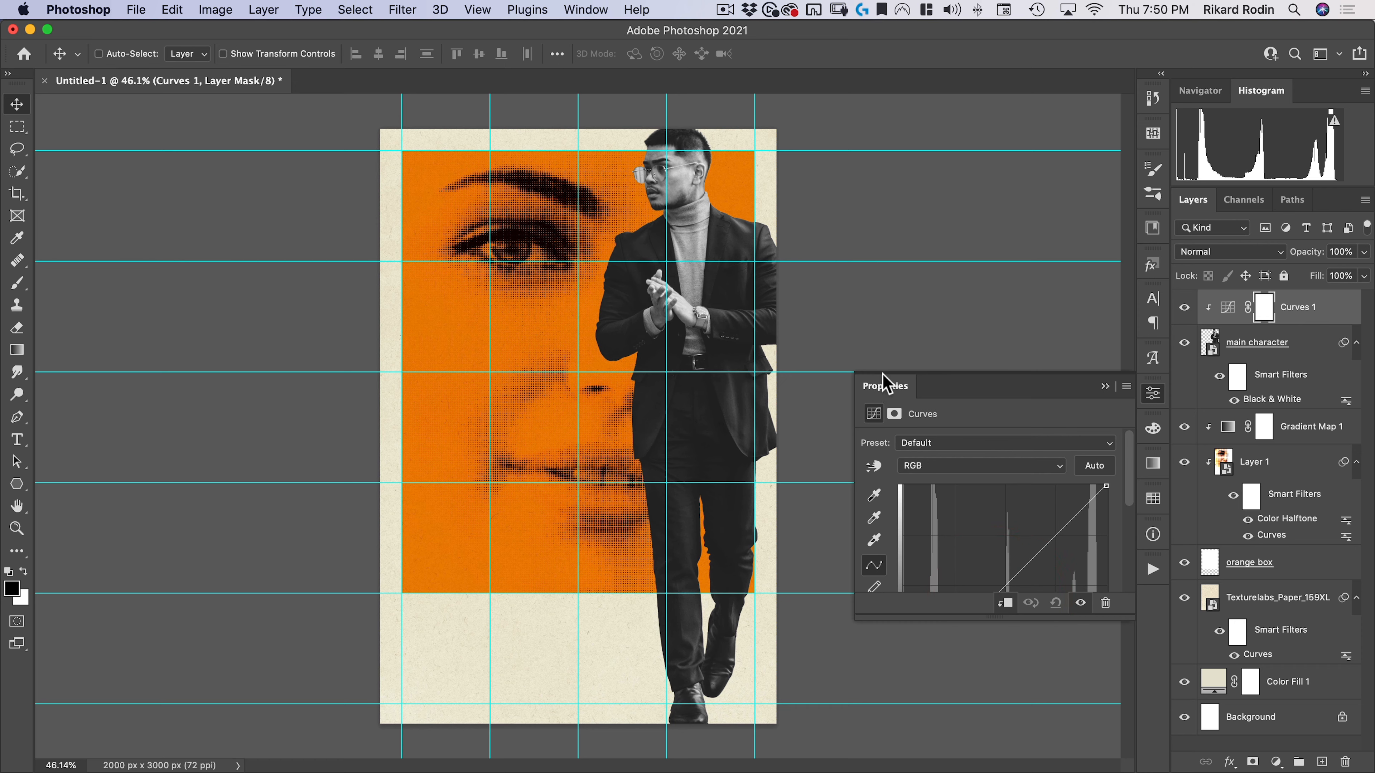
# Step: Deepen the man's shadows in the clipped Curves adjustment by moving the RGB black point inward to the start of the tonal data
pyautogui.moveTo(927, 618); pyautogui.dragTo(915, 759)
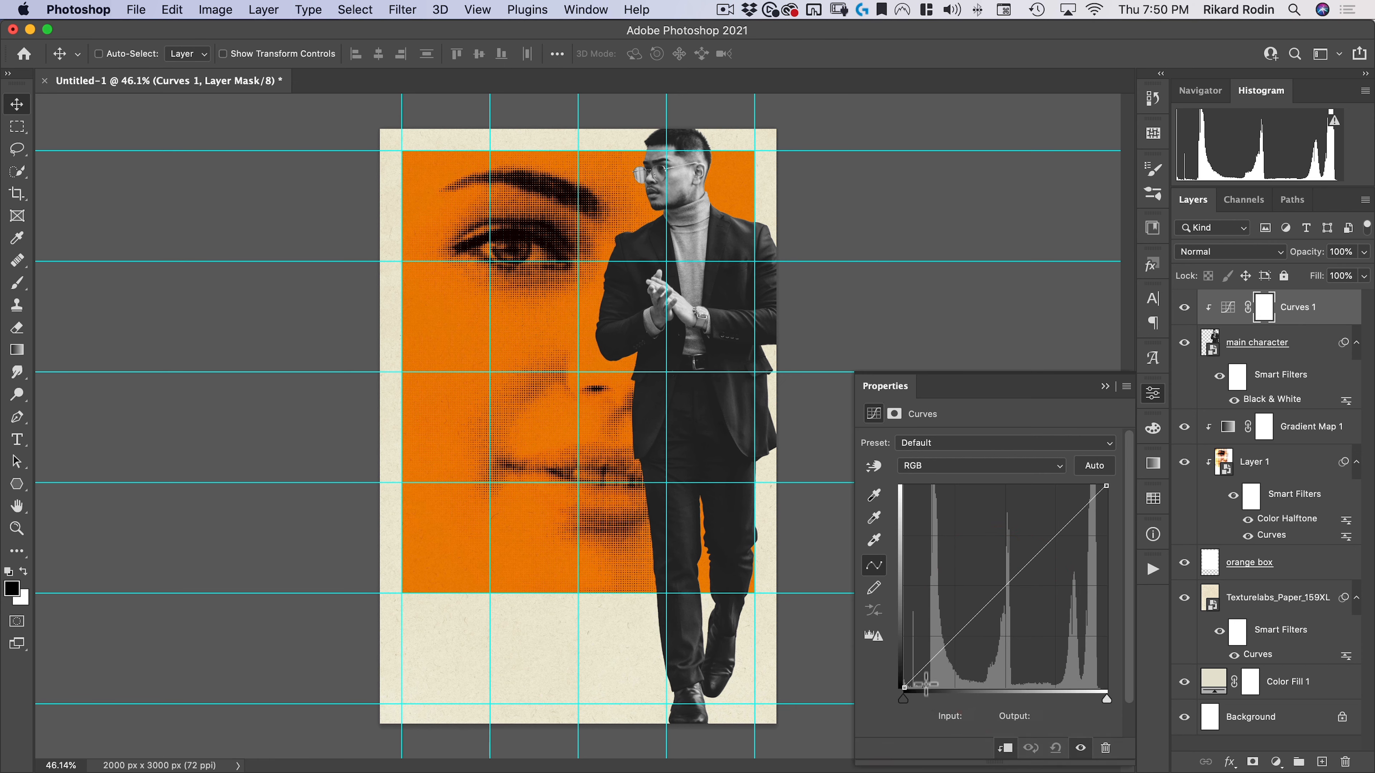
pyautogui.moveTo(904, 700); pyautogui.dragTo(930, 704)
pyautogui.click(944, 653)
# Step: In the Red channel of the Curves adjustment, raise the black point to output 18 and set the white point to input 242
pyautogui.click(935, 467)
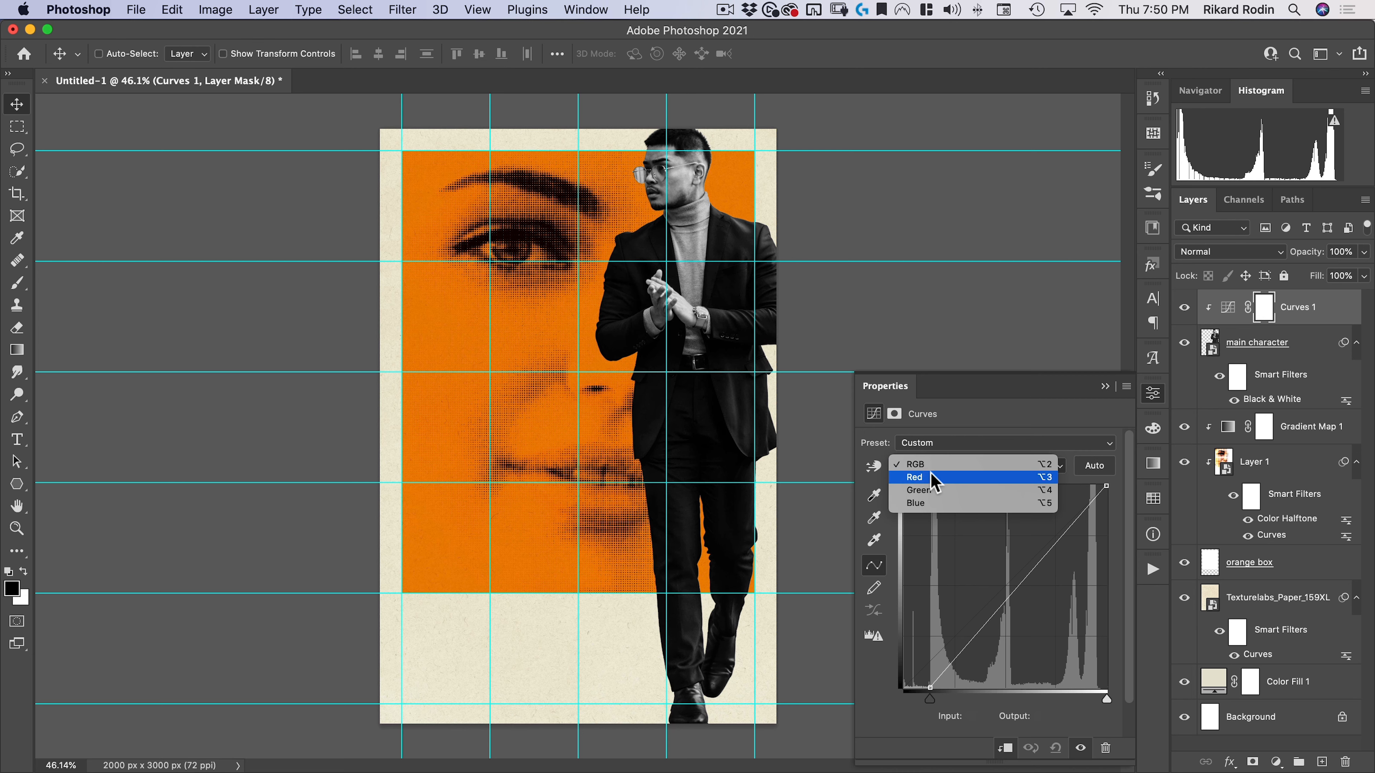
pyautogui.click(932, 482)
pyautogui.moveTo(903, 690); pyautogui.dragTo(903, 671)
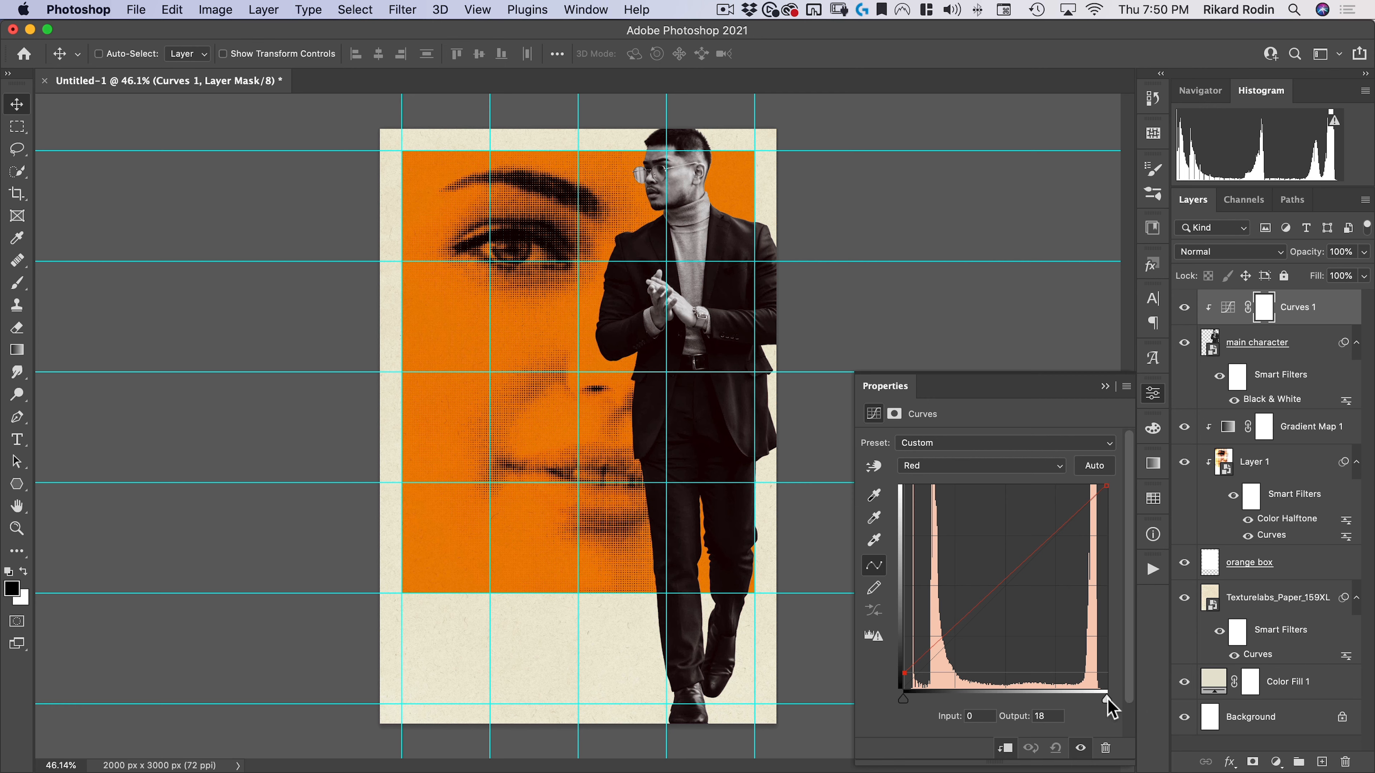
pyautogui.moveTo(1107, 700); pyautogui.dragTo(1097, 700)
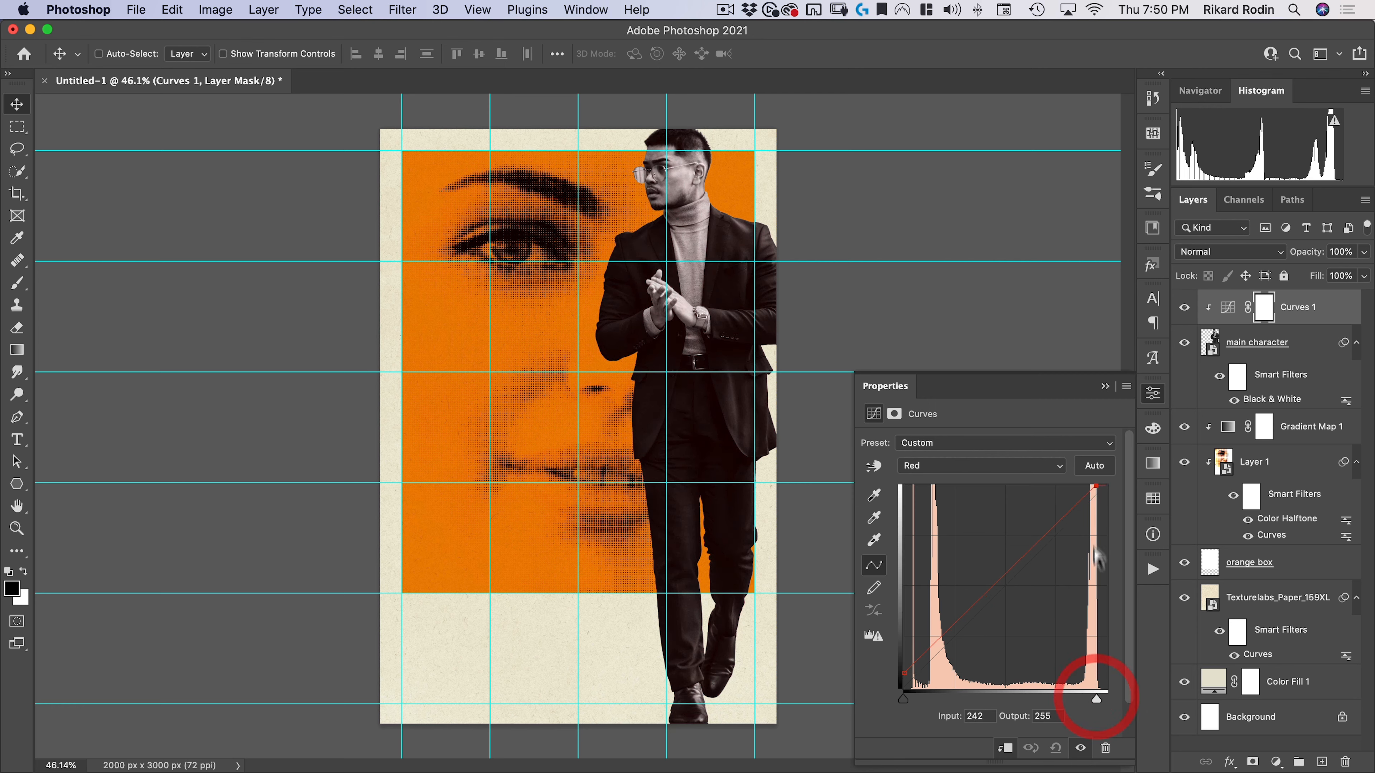
# Step: In the Green channel of the Curves adjustment, set the white point to input 235 with output 255
pyautogui.click(941, 468)
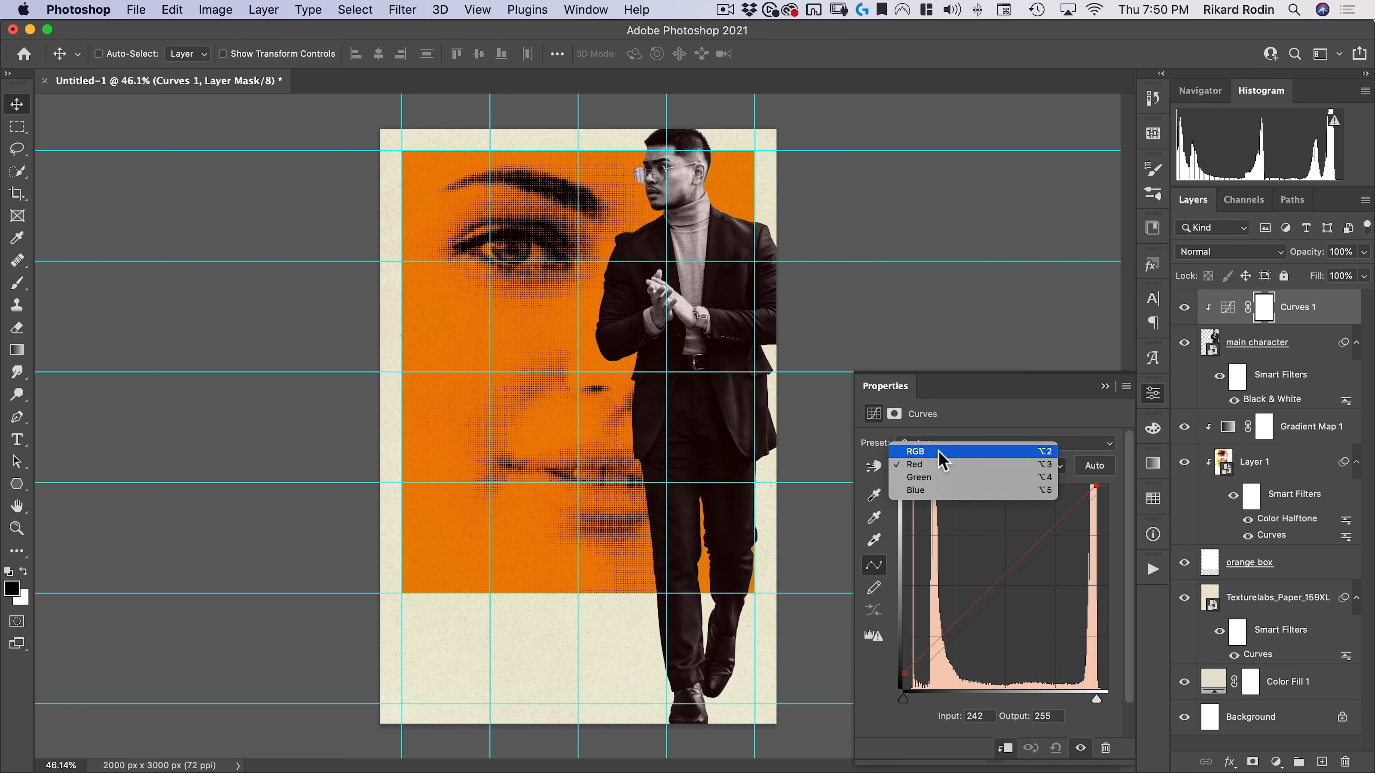
pyautogui.click(941, 481)
pyautogui.moveTo(1107, 700); pyautogui.dragTo(1092, 700)
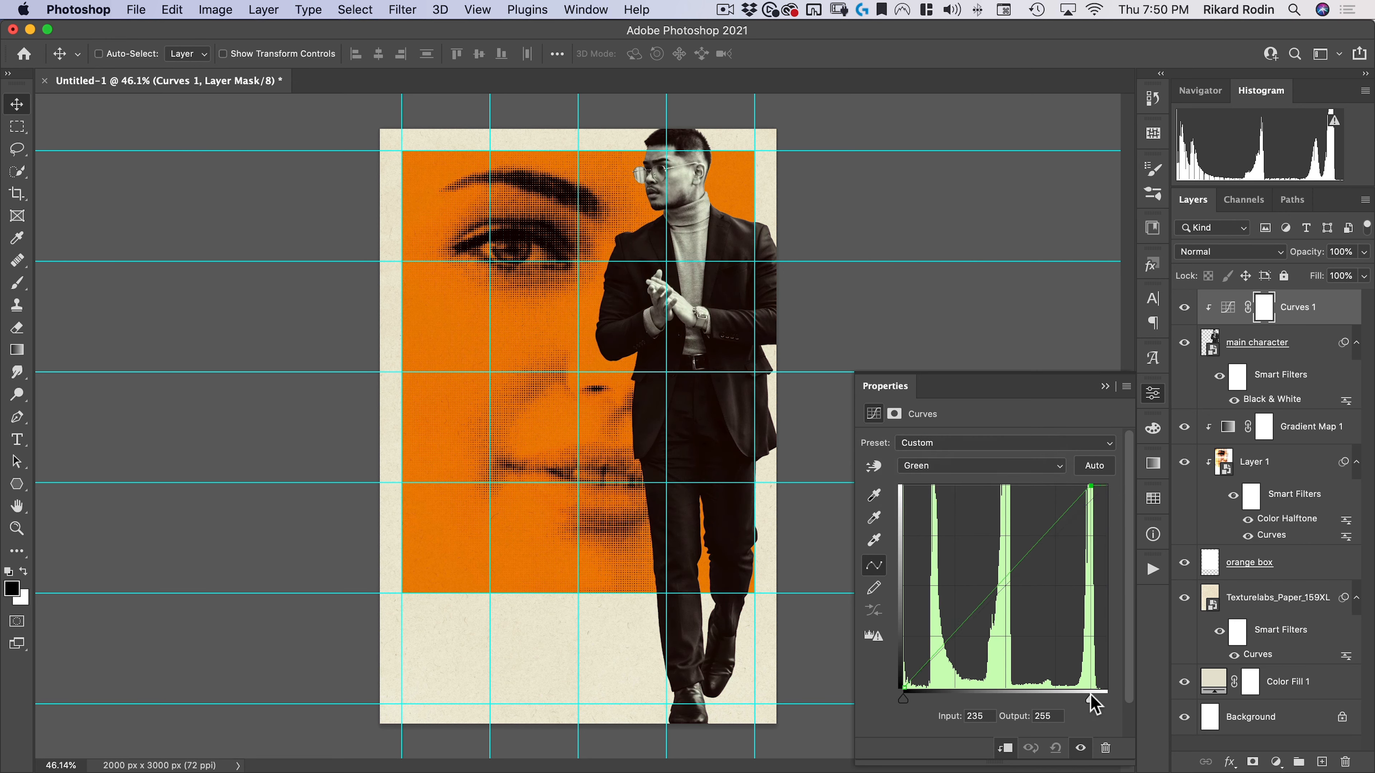
# Step: In the Blue channel of the Curves adjustment, set the white point to input 224 and output 225, and close the curve settings
pyautogui.click(974, 467)
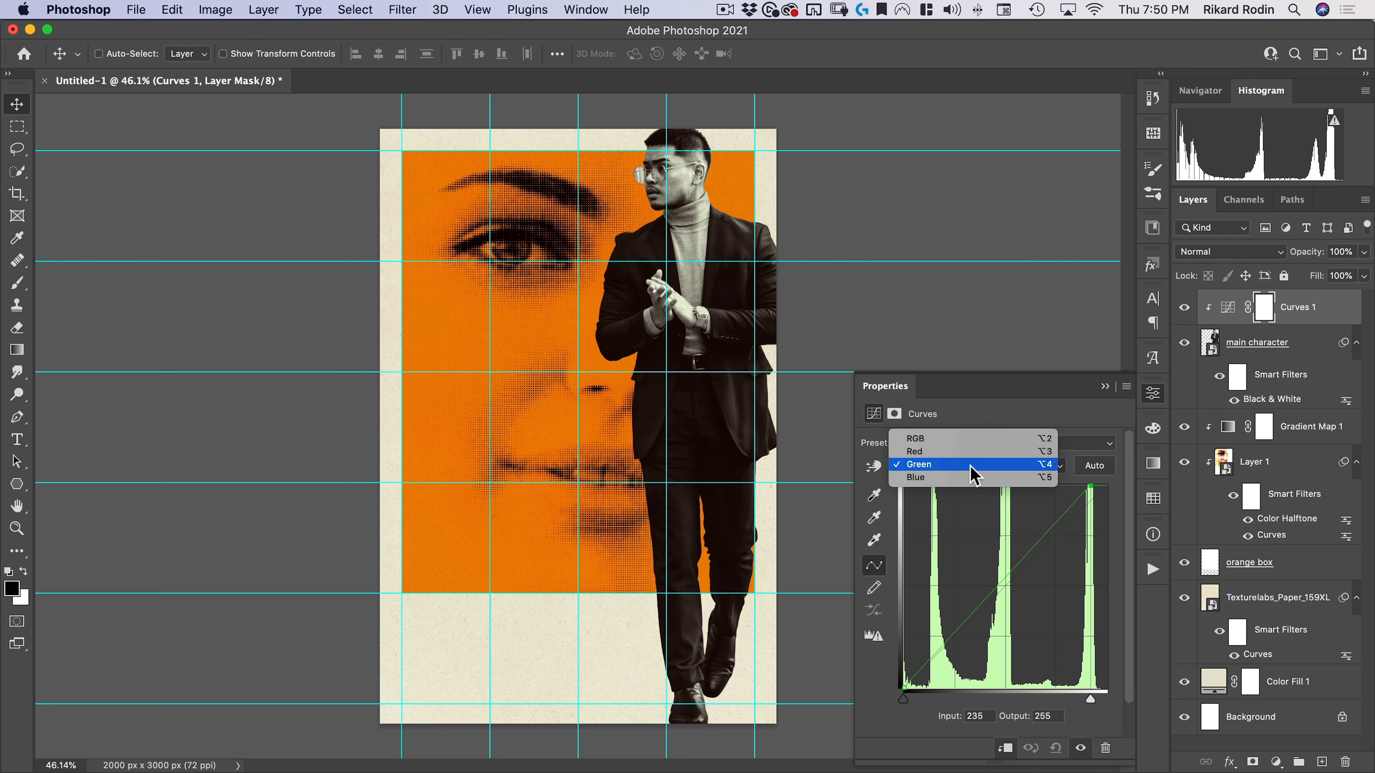
pyautogui.click(971, 478)
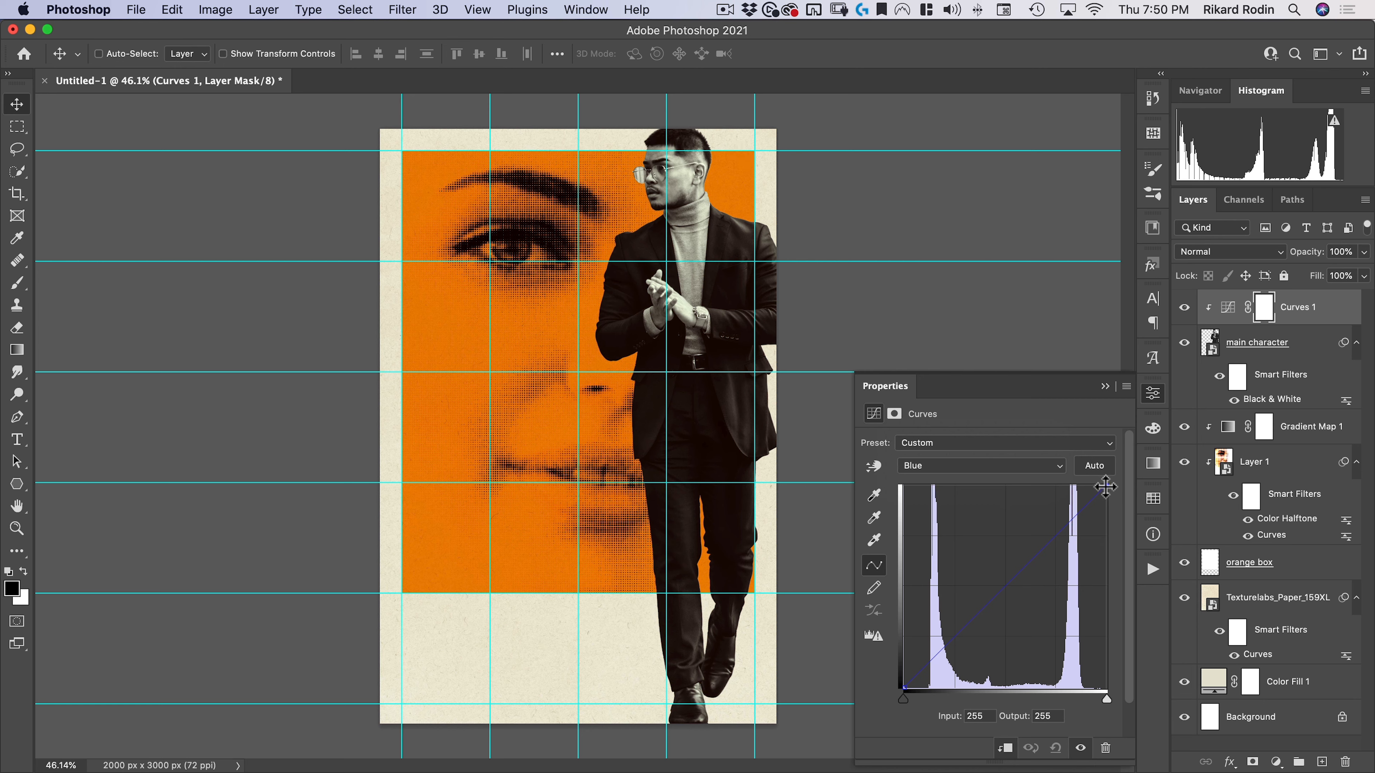
pyautogui.moveTo(1099, 493); pyautogui.dragTo(1080, 511)
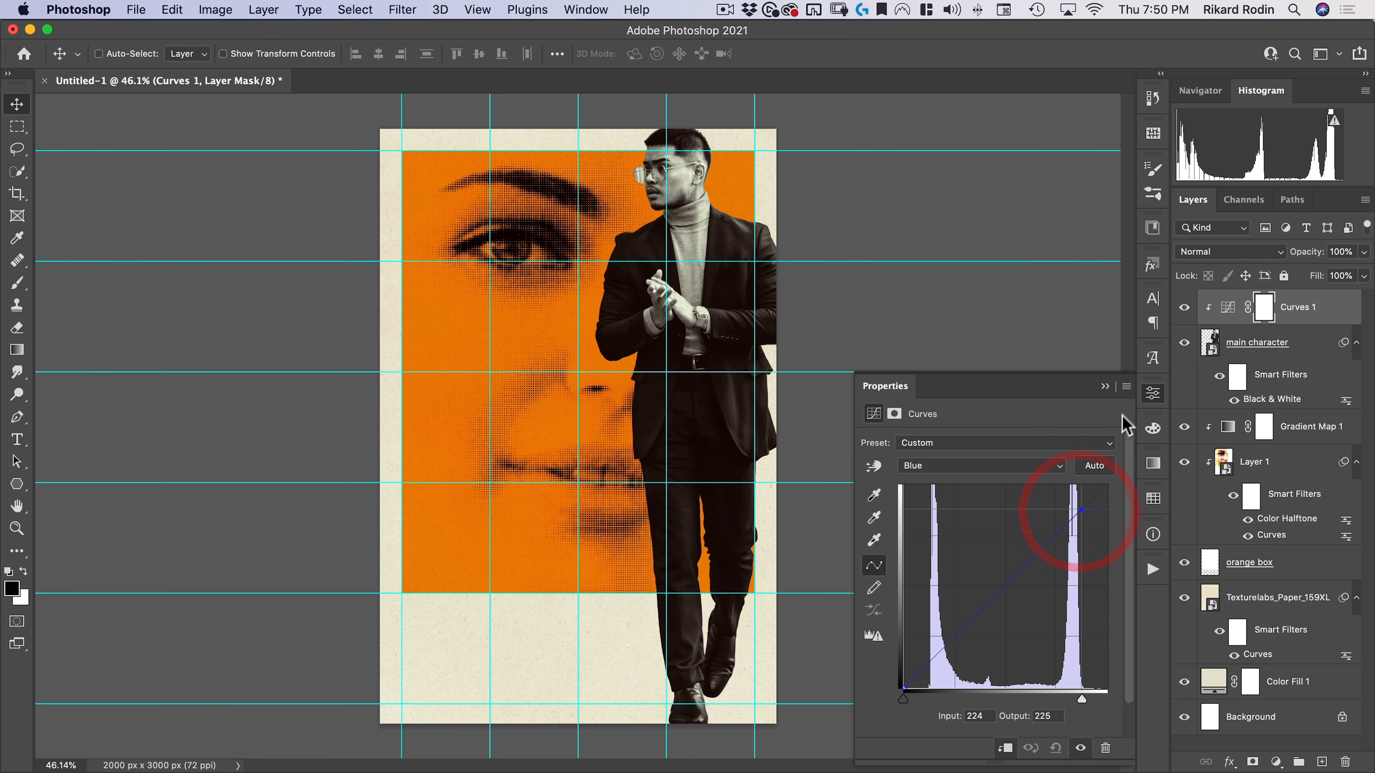
pyautogui.click(1152, 394)
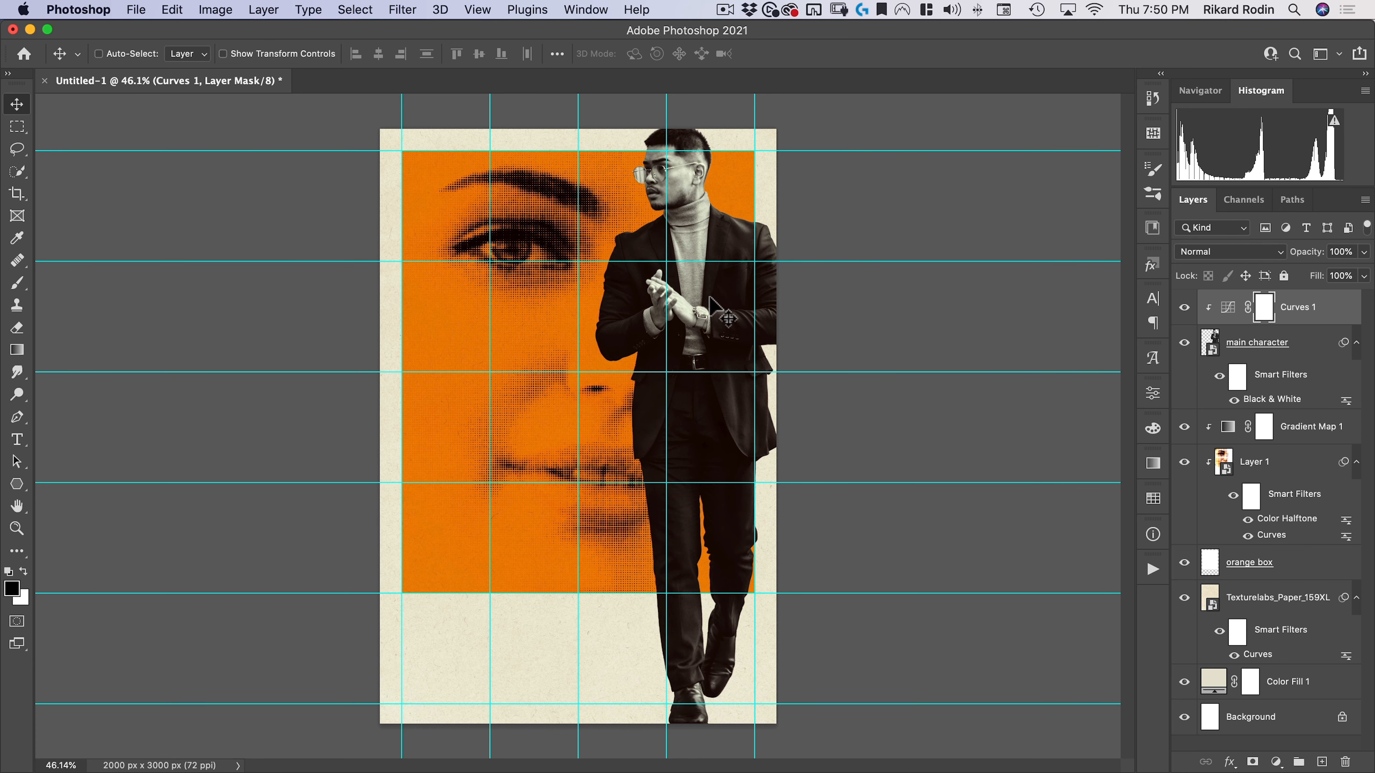
# Step: Create a layer named "noise texture" above the man's Curves adjustment in Overlay mode, filled with 50% gray
pyautogui.moveTo(734, 190); pyautogui.dragTo(794, 371)
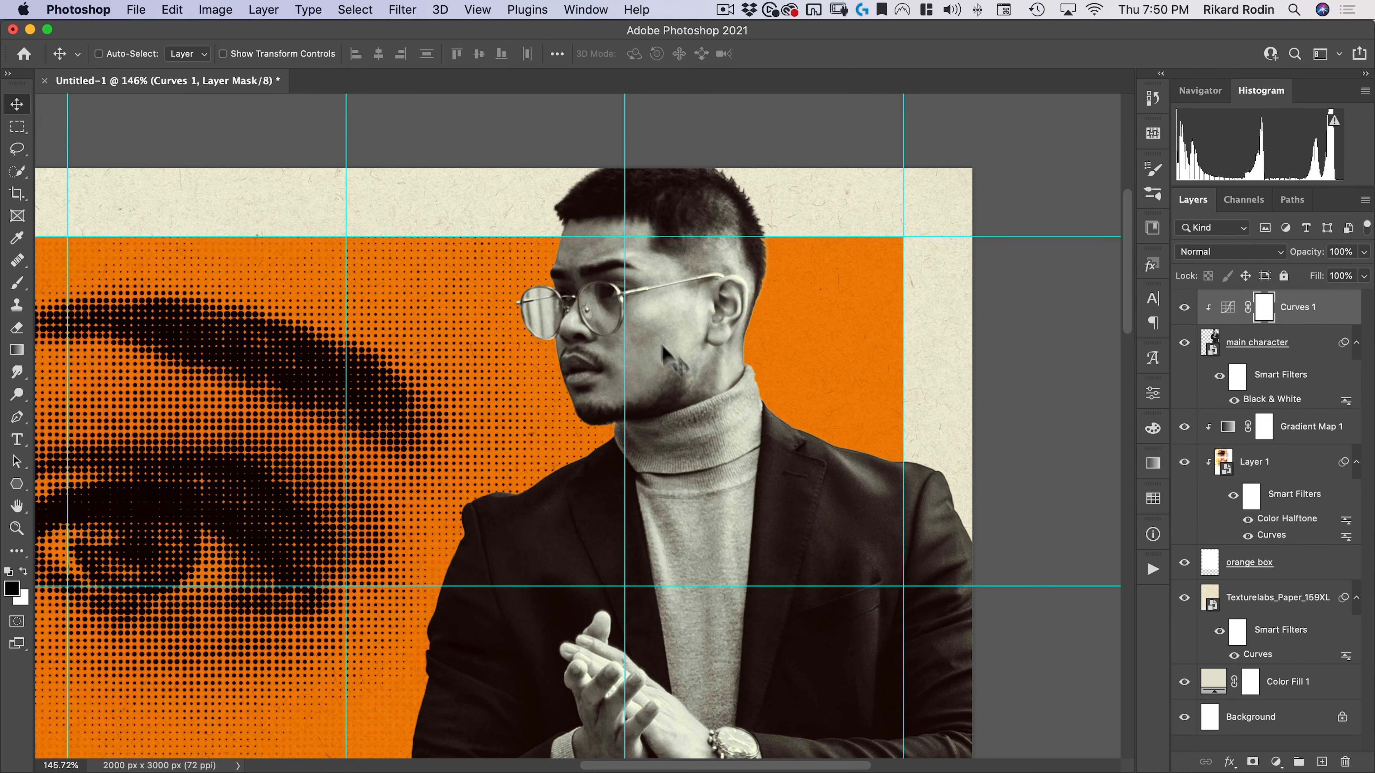
pyautogui.click(264, 10)
pyautogui.moveTo(303, 30)
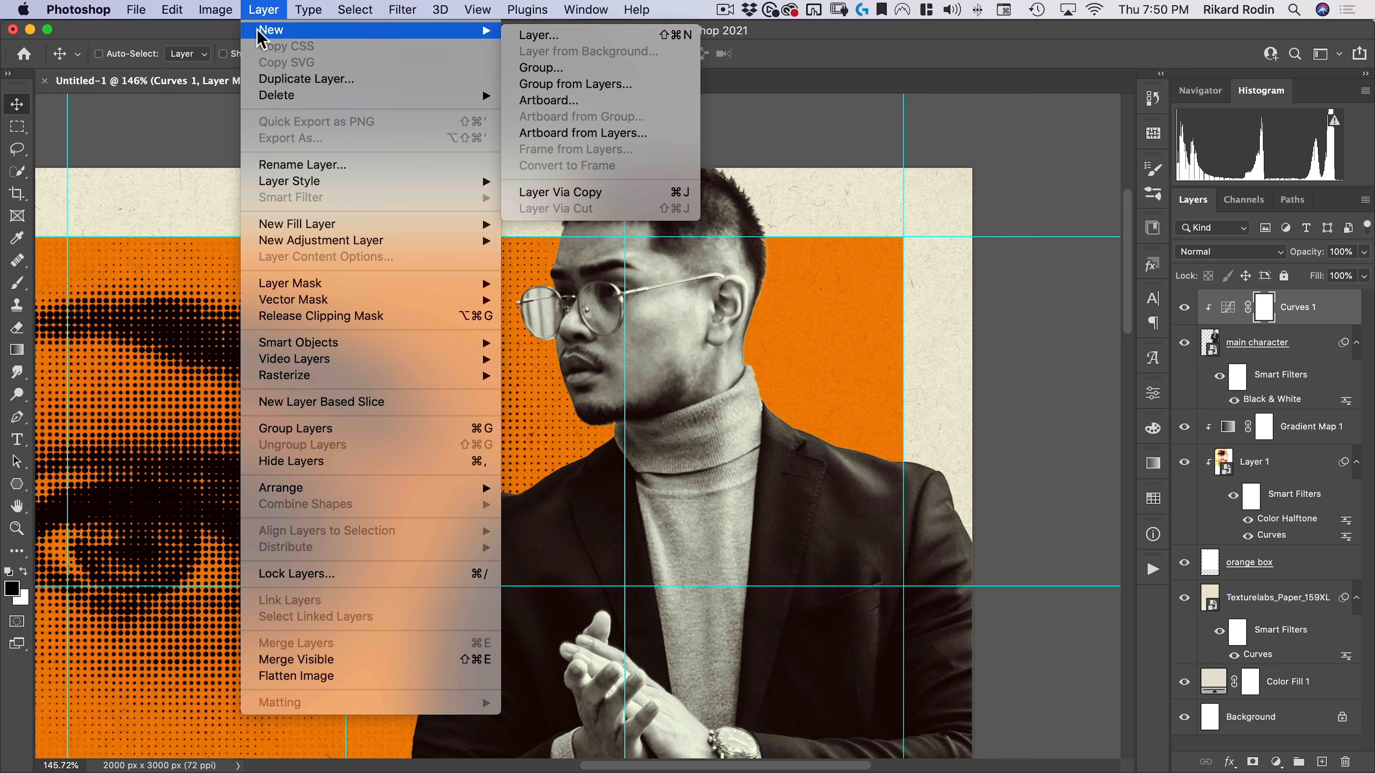
pyautogui.click(608, 38)
pyautogui.click(609, 342)
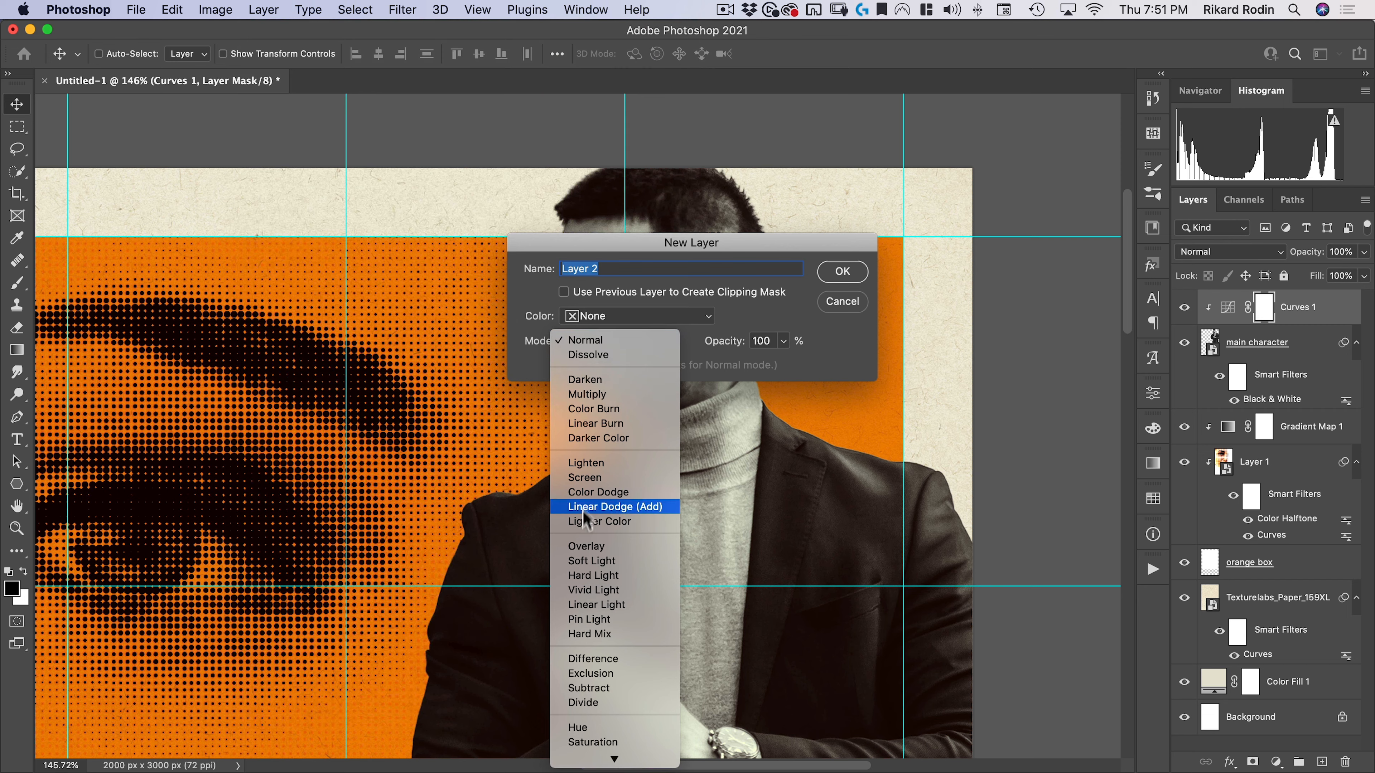
pyautogui.click(587, 546)
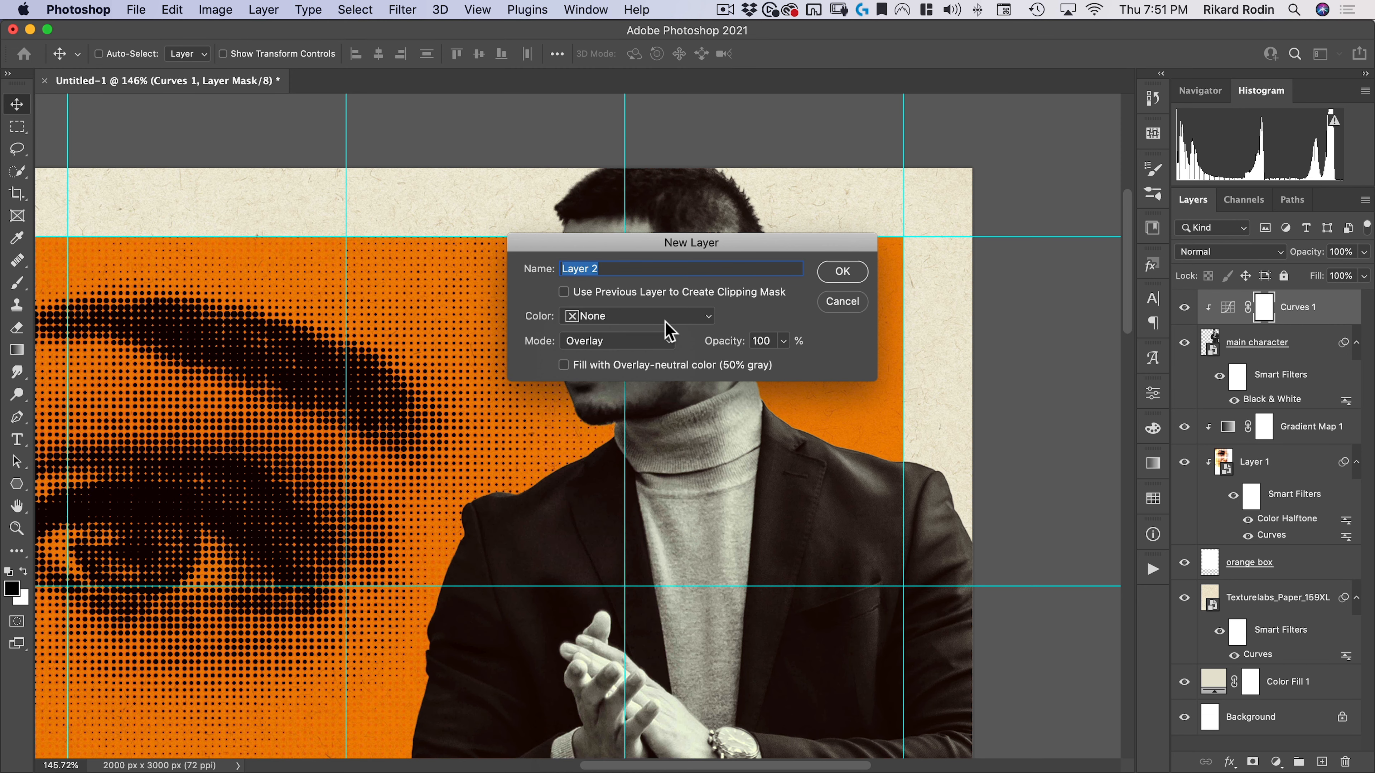
pyautogui.write('noise texture')
pyautogui.click(602, 367)
pyautogui.click(842, 271)
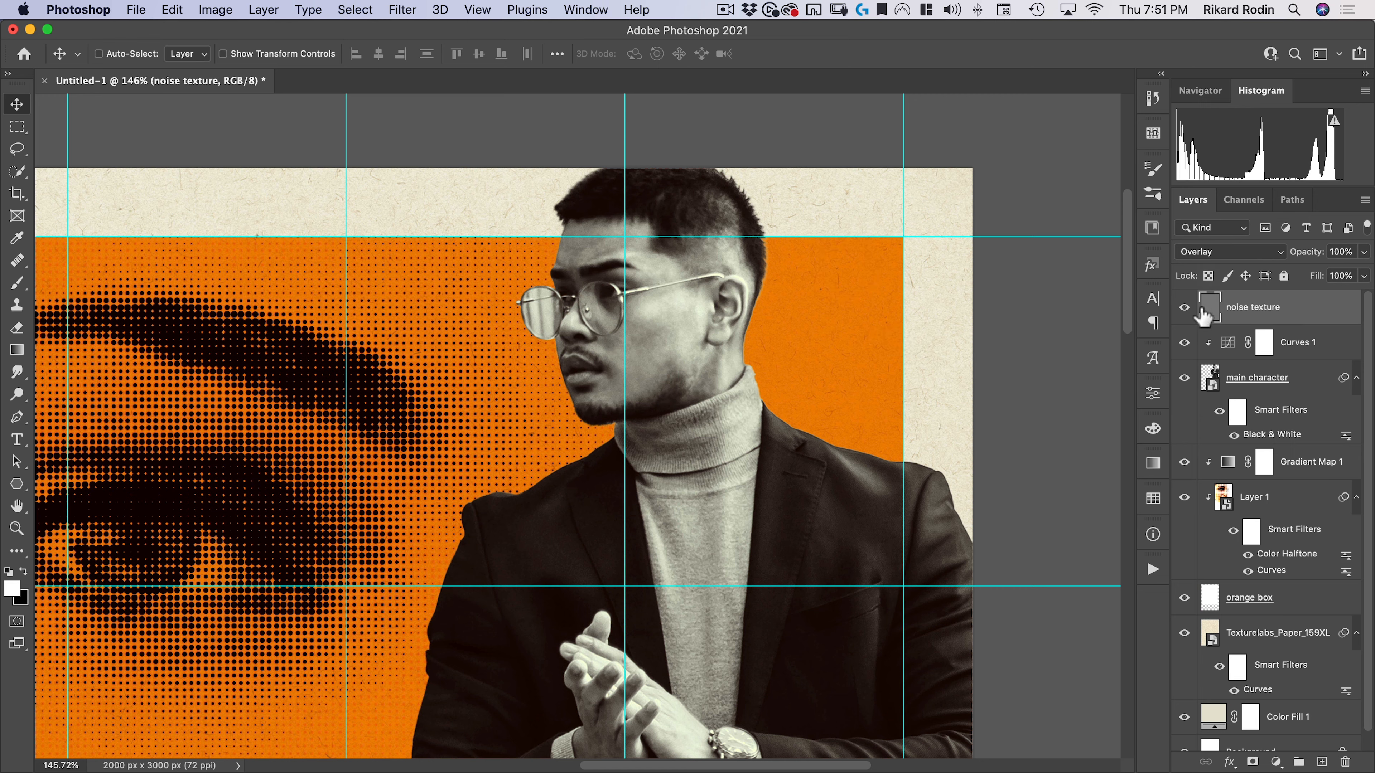
# Step: Compare the poster with the noise texture layer hidden and shown, and clip that layer to the main character
pyautogui.click(1184, 309)
pyautogui.click(1184, 308)
pyautogui.click(1184, 309)
pyautogui.click(1184, 309)
pyautogui.press('alt')
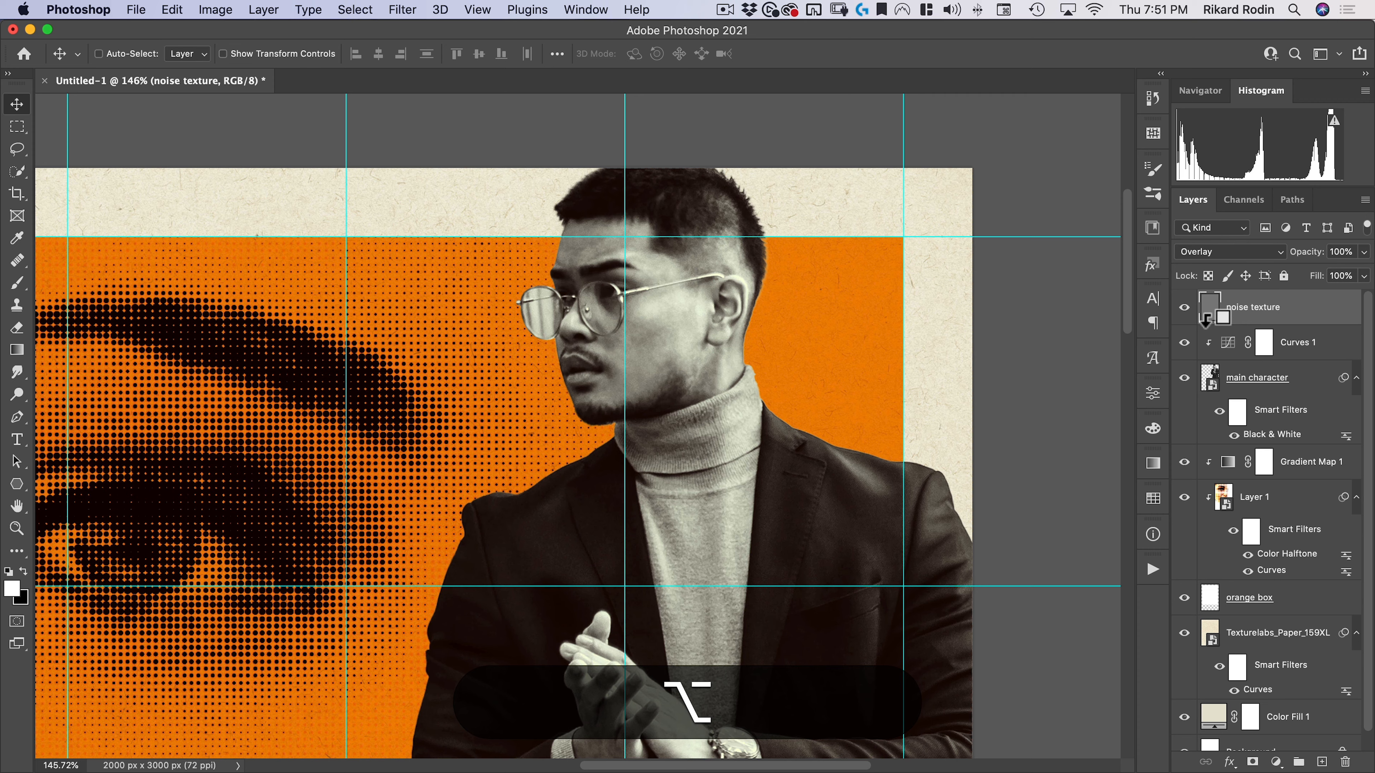
pyautogui.keyDown('alt'); pyautogui.click(1206, 320); pyautogui.keyUp('alt')
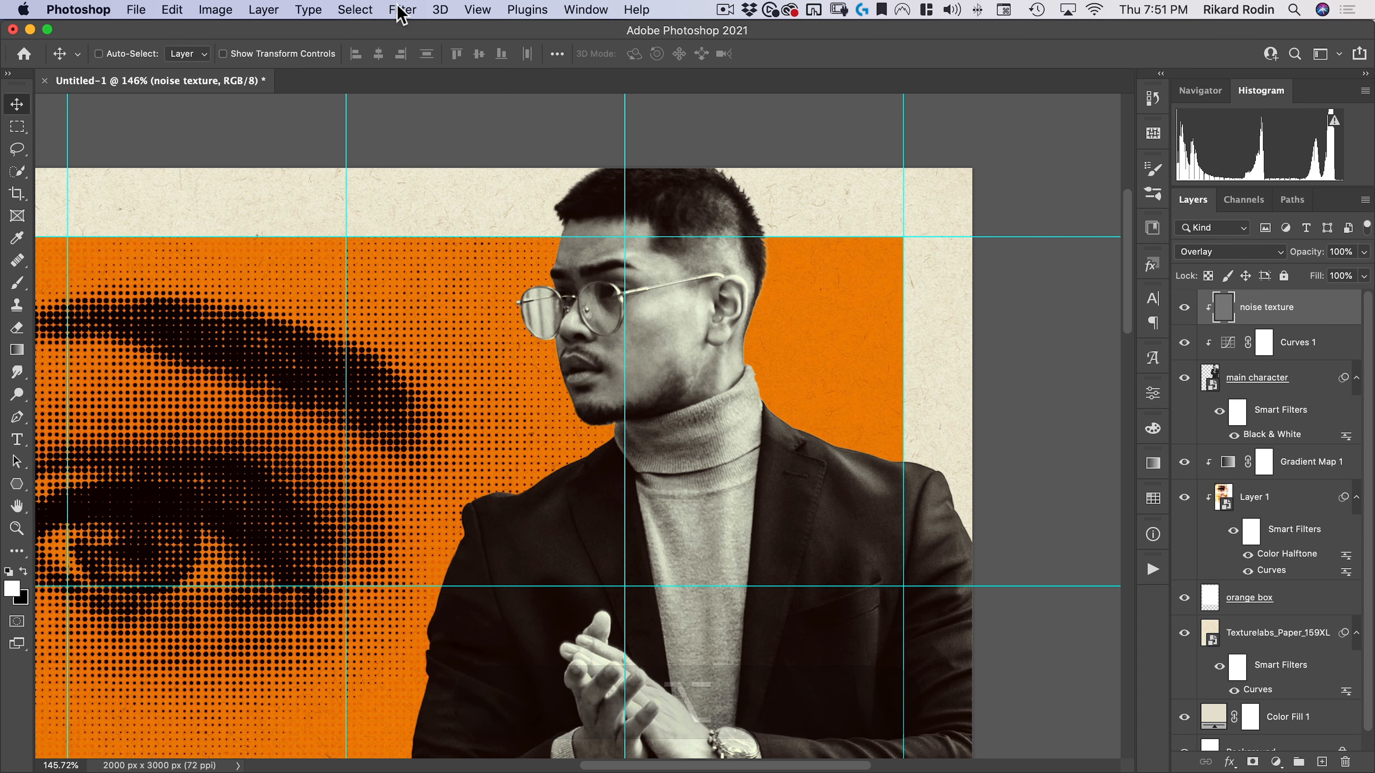
# Step: Switch the noise texture layer to Normal mode and add 100% Gaussian monochromatic noise to it
pyautogui.click(1202, 251)
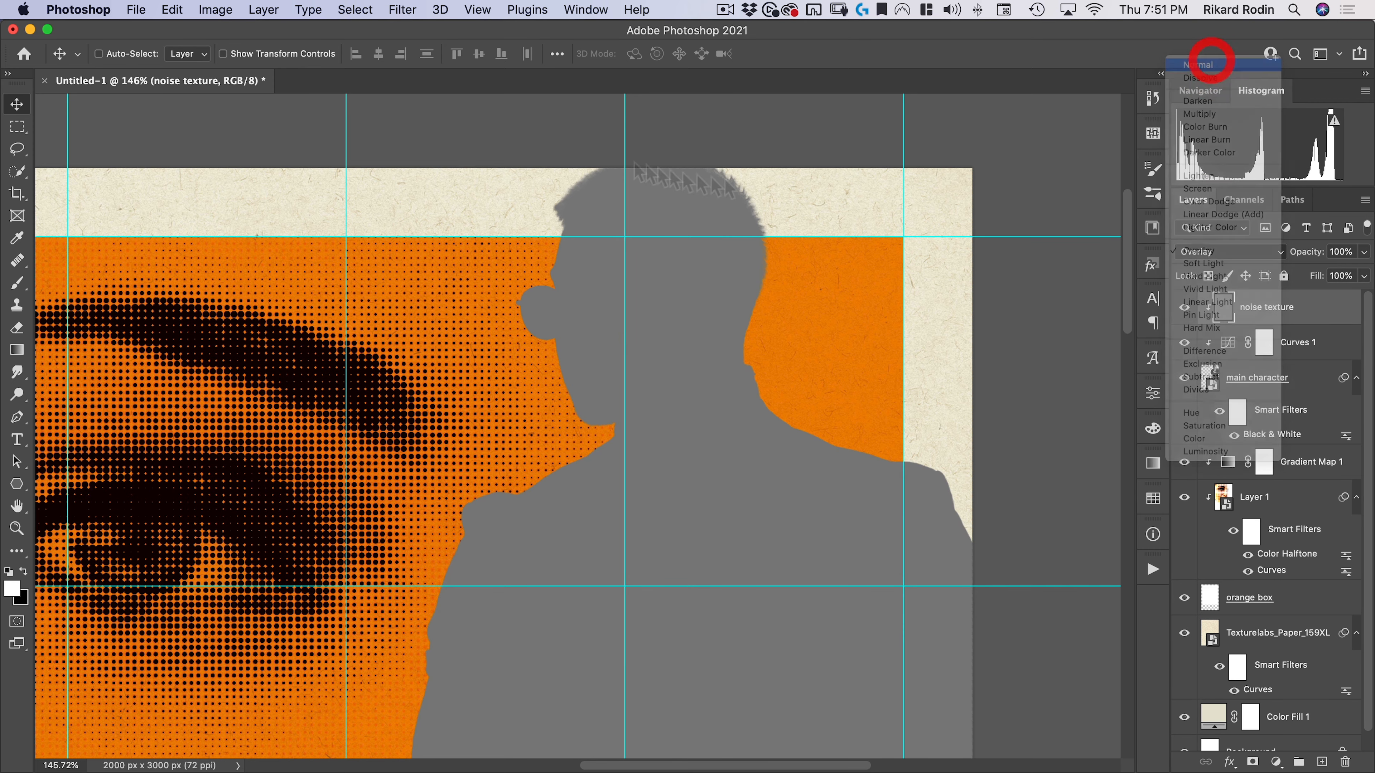
pyautogui.click(1211, 64)
pyautogui.click(402, 10)
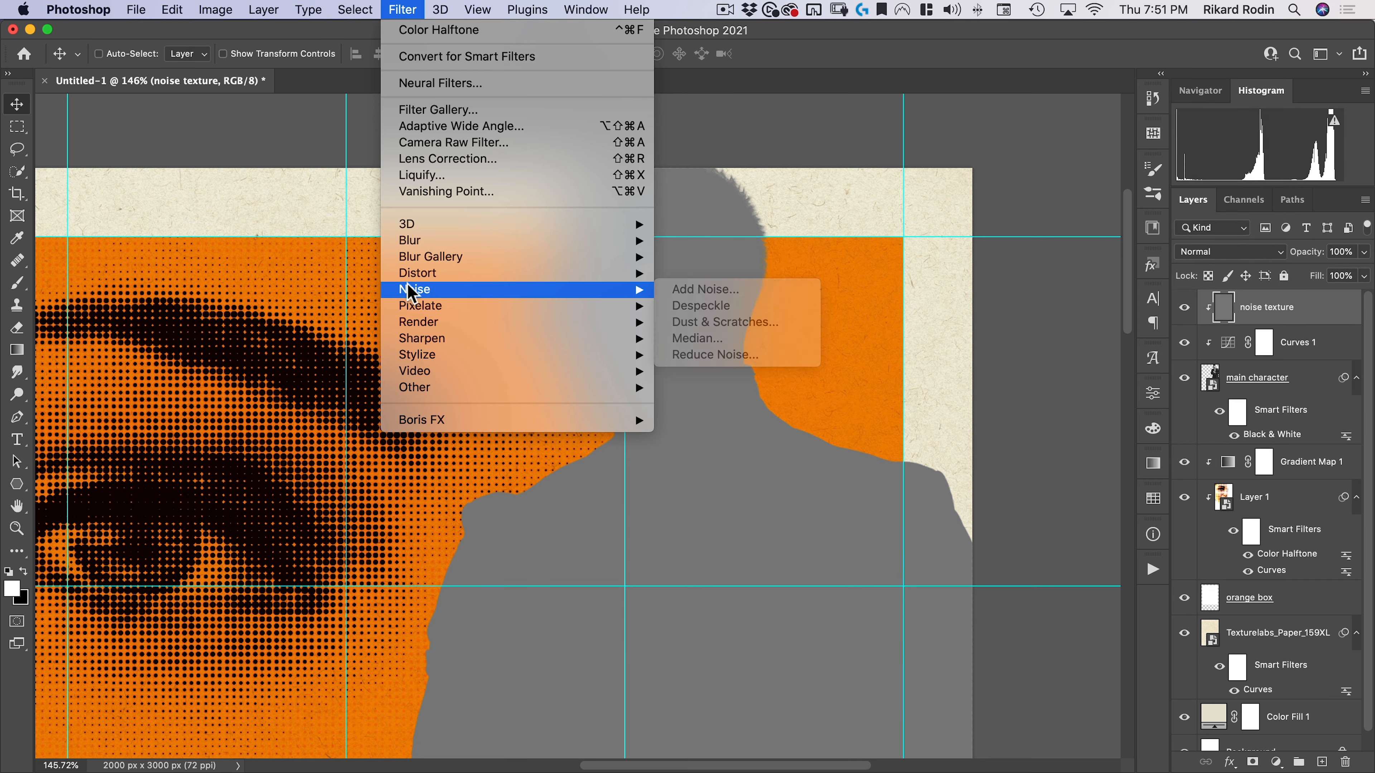
pyautogui.click(671, 291)
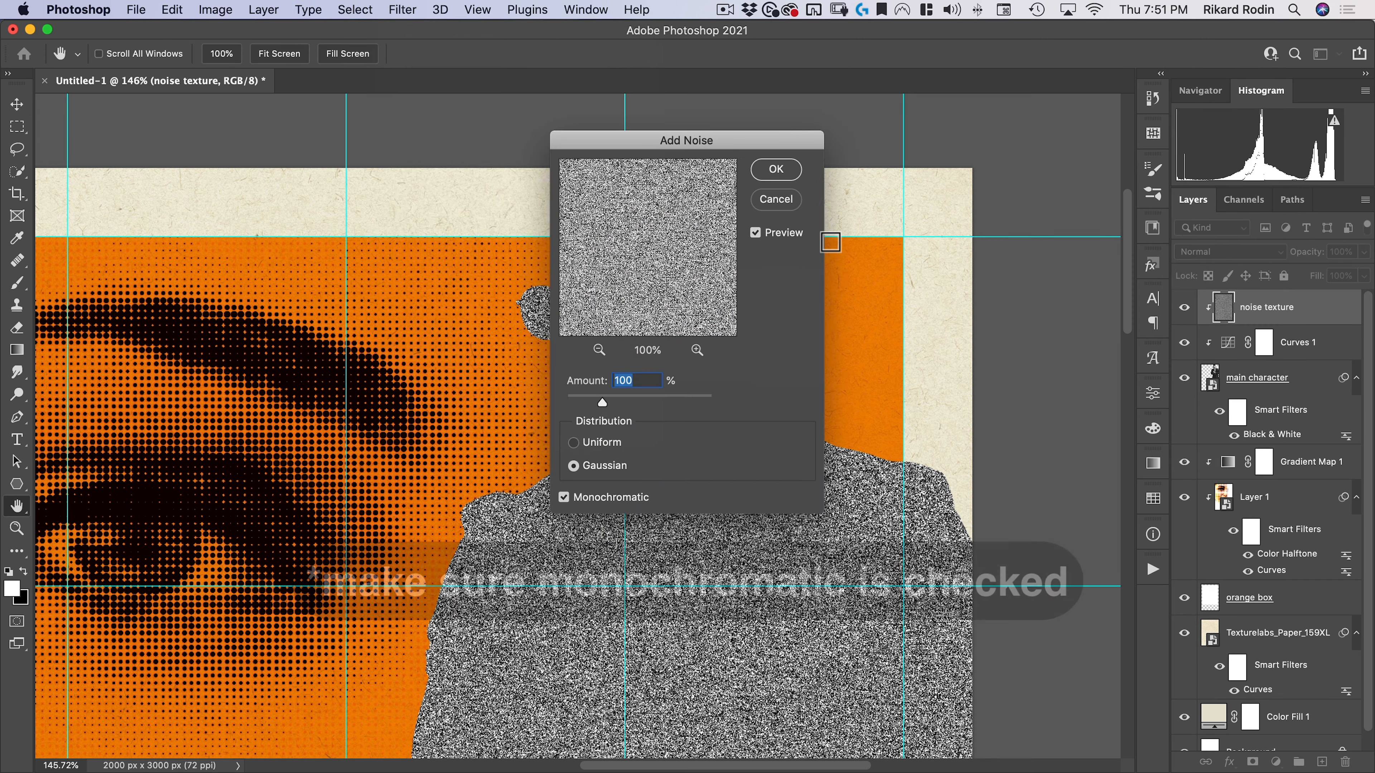
pyautogui.moveTo(639, 140); pyautogui.dragTo(822, 89)
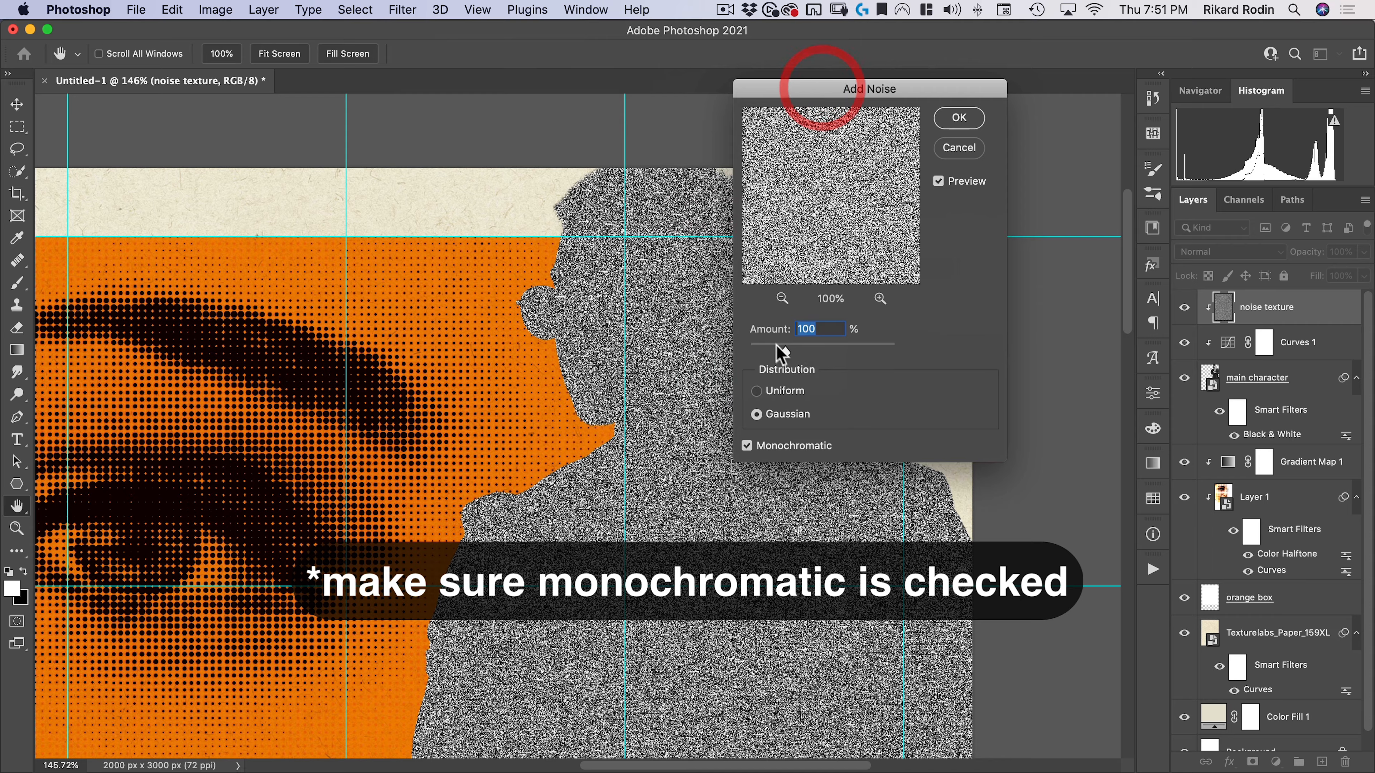
pyautogui.click(958, 117)
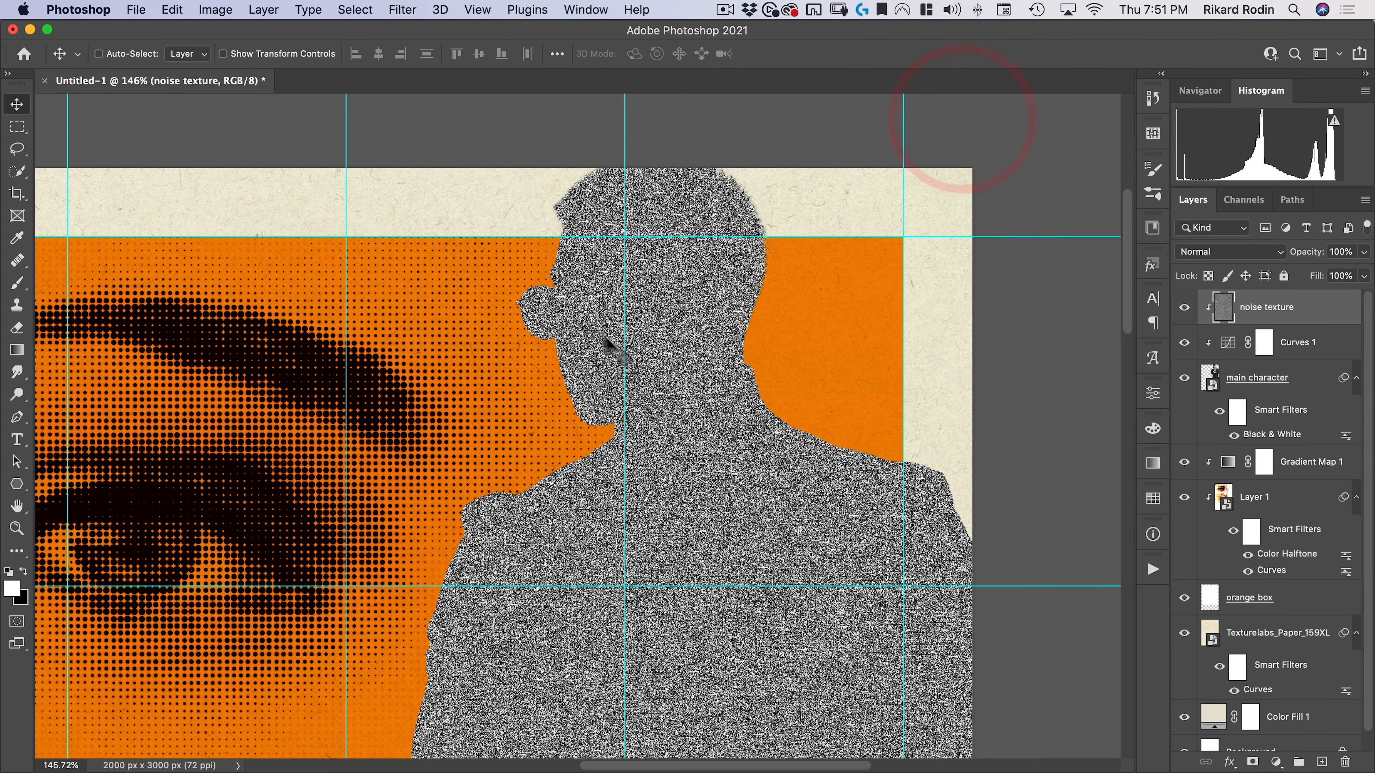
# Step: Inspect the noise grain at pixel level and soften it with the basic Blur filter
pyautogui.press('super+space')
pyautogui.moveTo(573, 260); pyautogui.dragTo(822, 175)
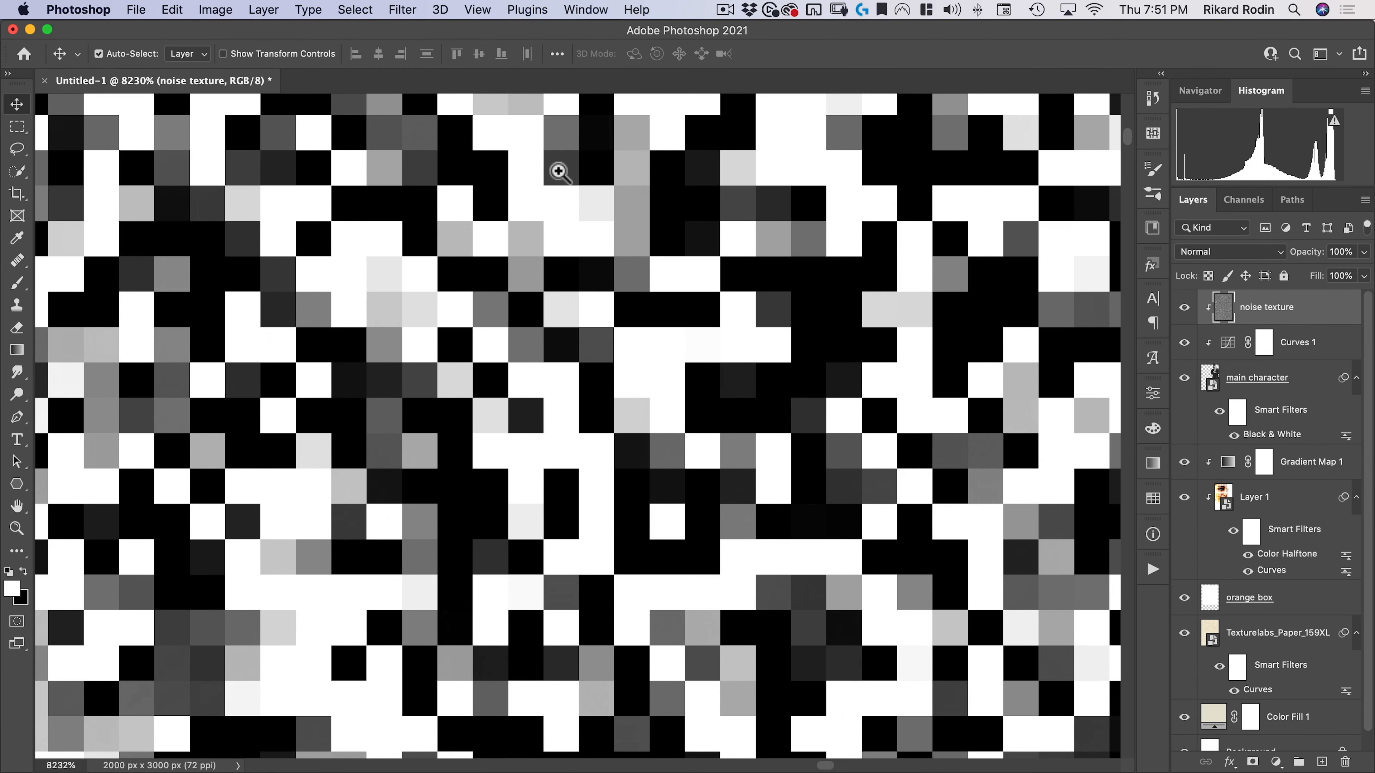
pyautogui.moveTo(614, 251); pyautogui.dragTo(447, 405)
pyautogui.moveTo(797, 378); pyautogui.dragTo(542, 417)
pyautogui.moveTo(522, 283); pyautogui.dragTo(490, 299)
pyautogui.click(491, 298)
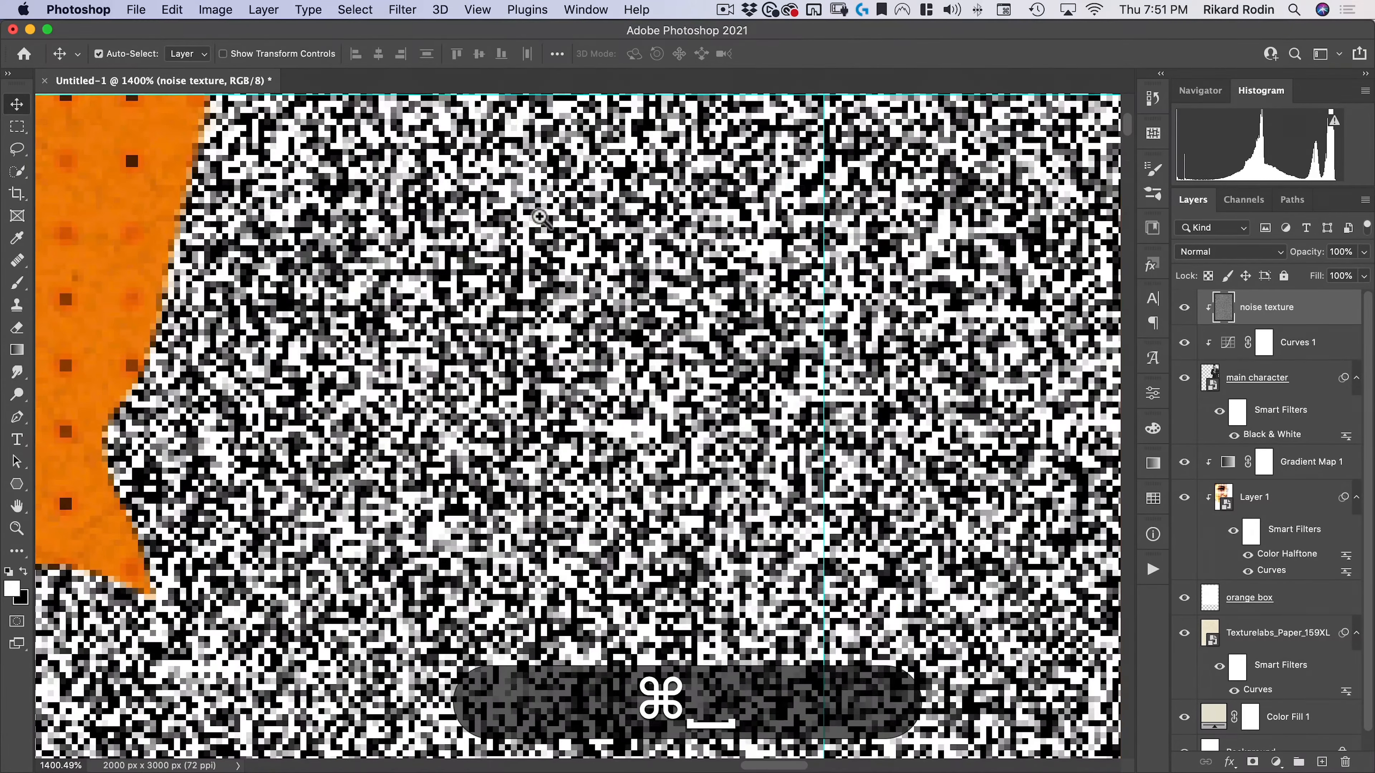
pyautogui.click(540, 217)
pyautogui.click(405, 9)
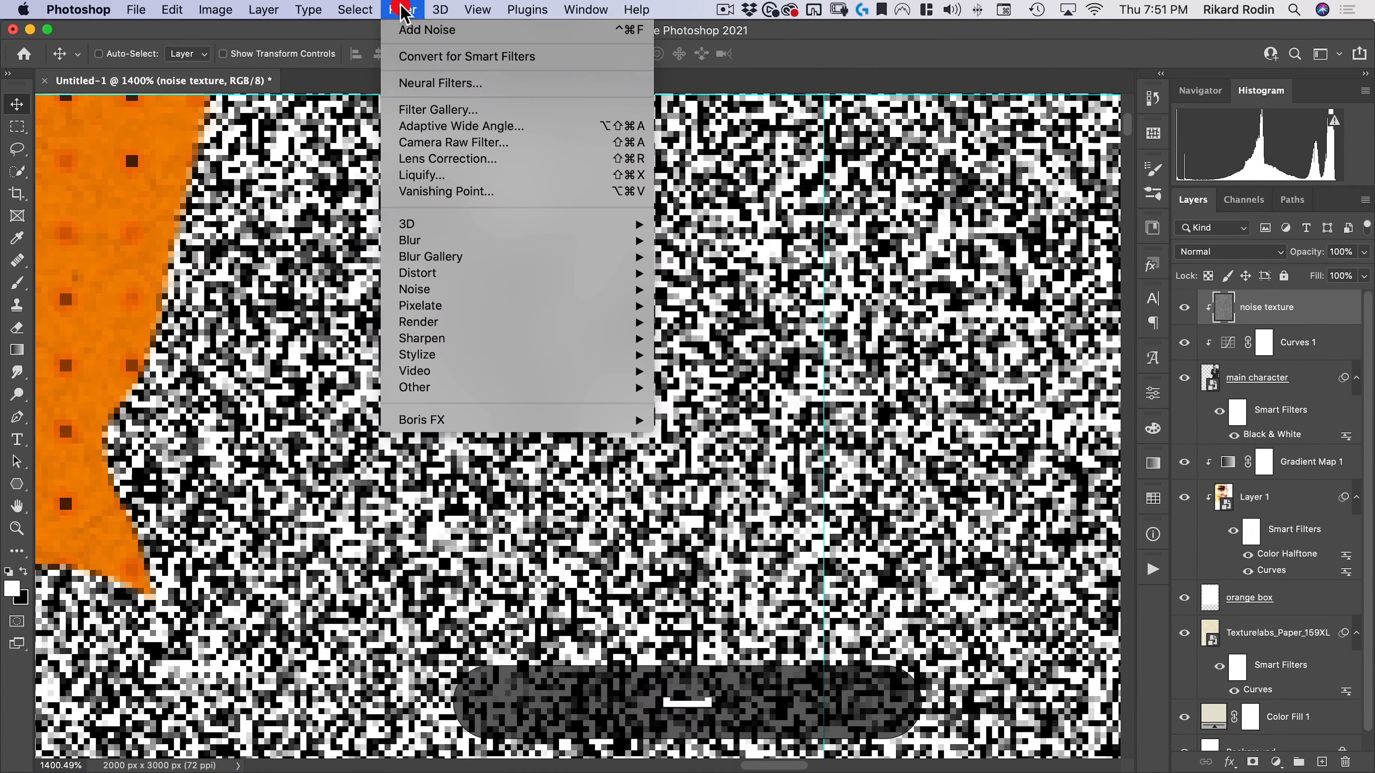
pyautogui.moveTo(634, 240)
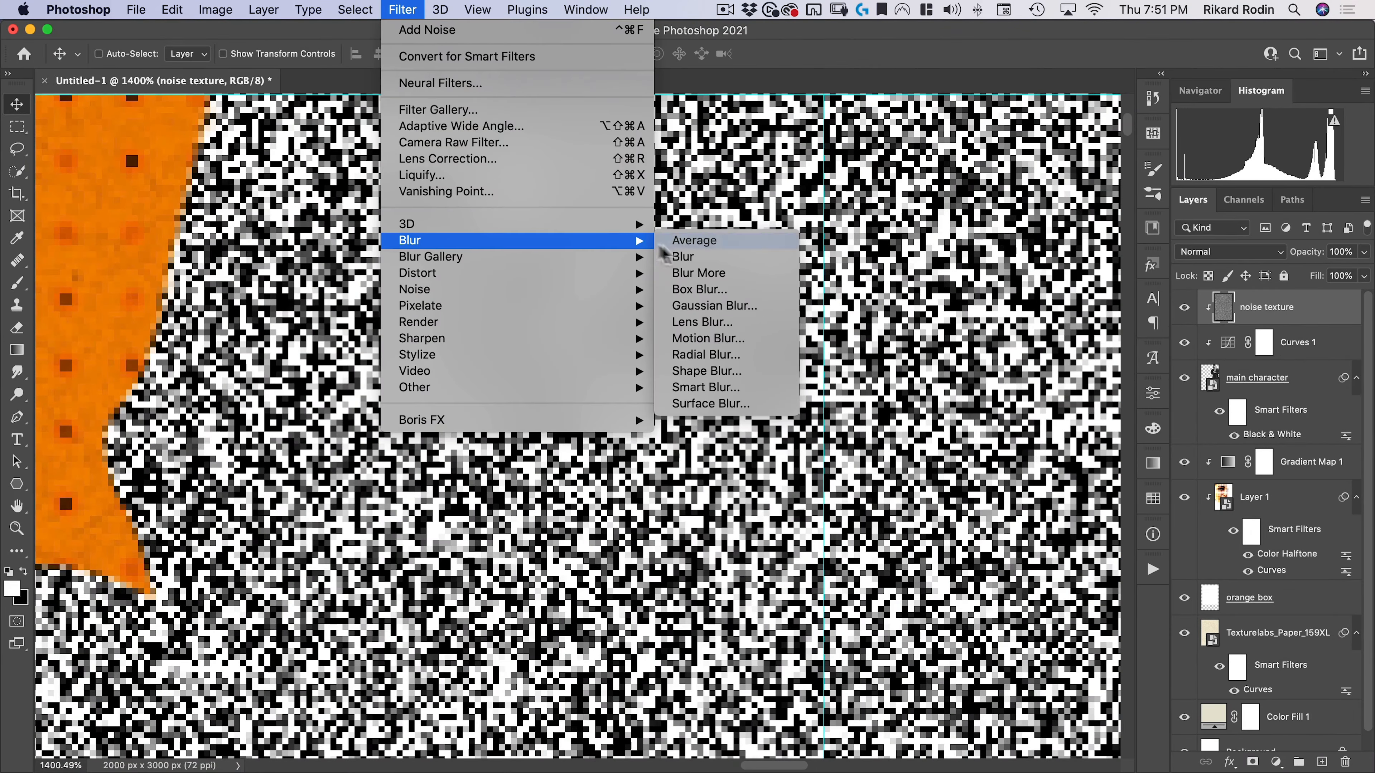
pyautogui.click(702, 254)
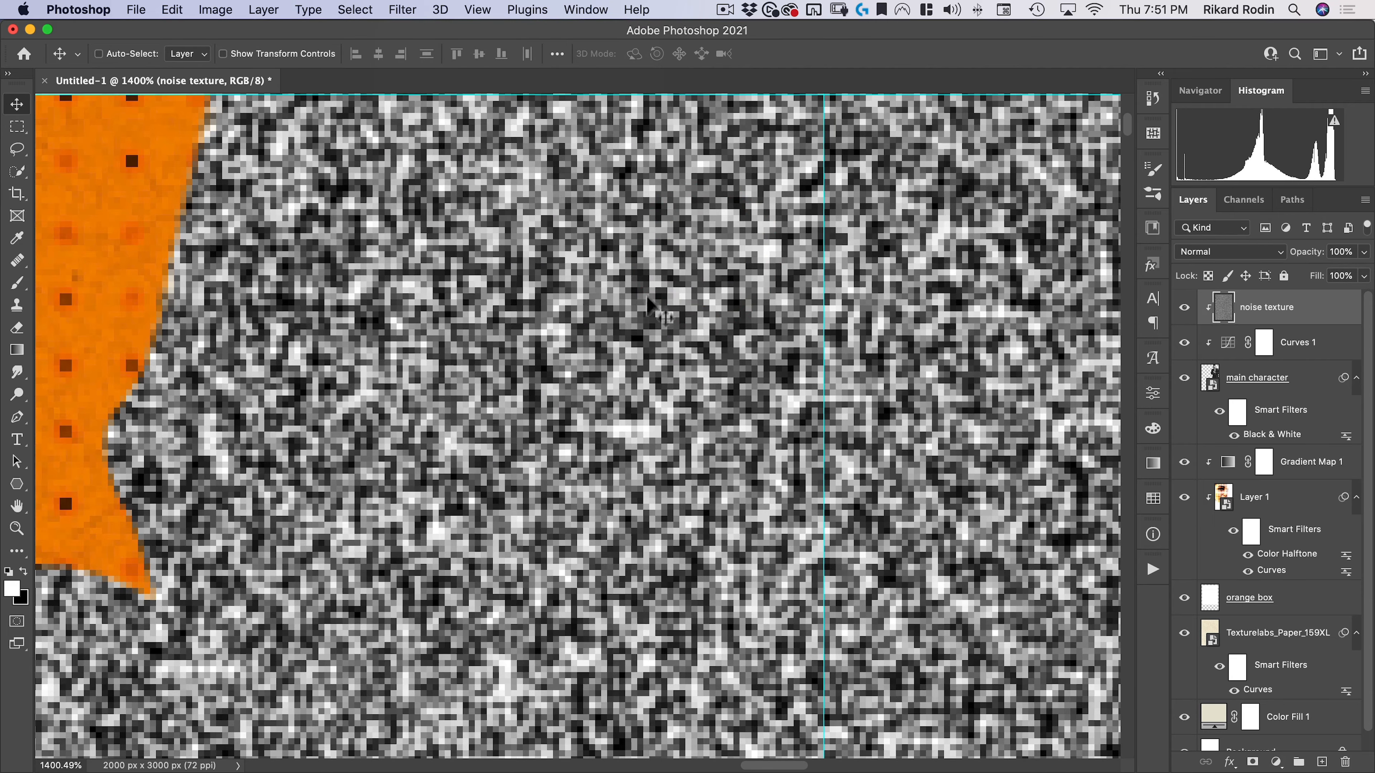
# Step: Set the noise texture layer's blending mode to Hard Mix and check the grain on the man
pyautogui.click(1228, 253)
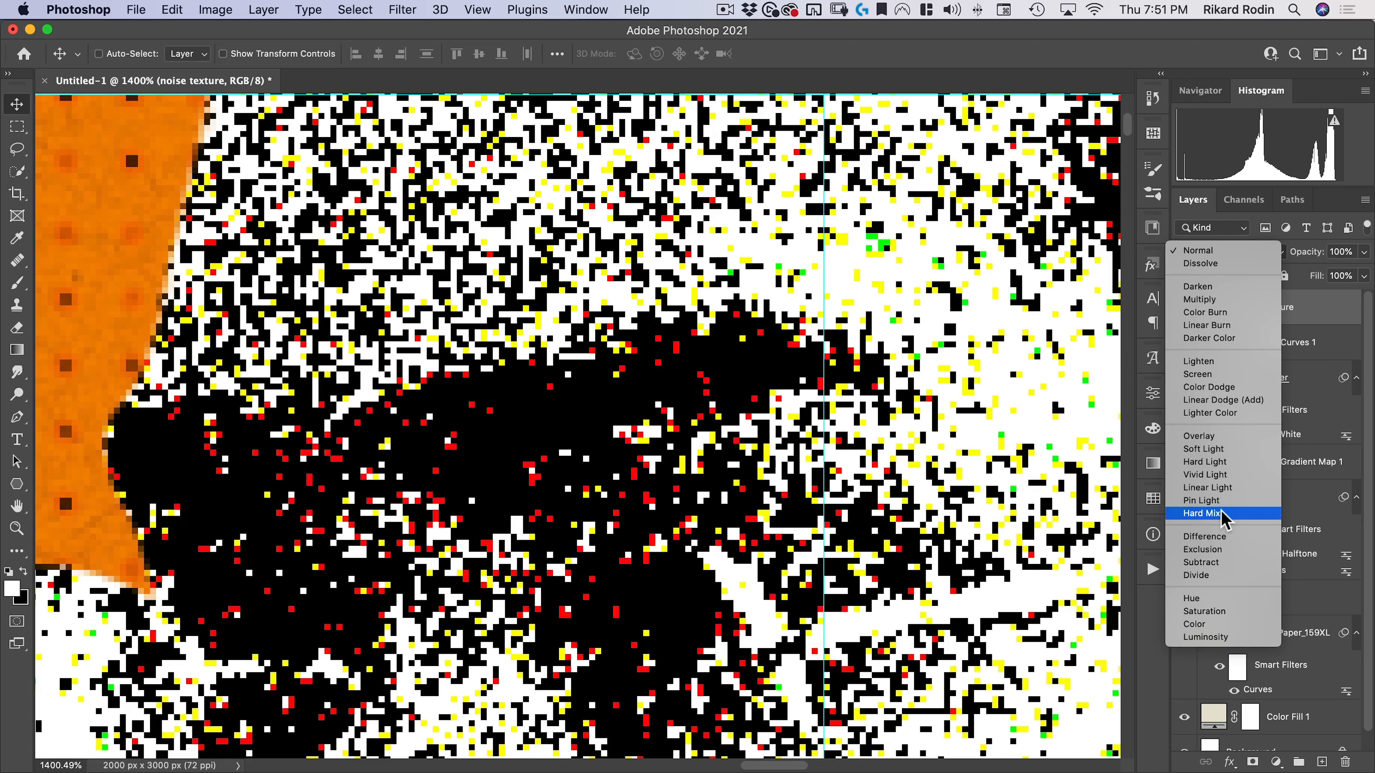
pyautogui.click(1213, 513)
pyautogui.moveTo(612, 352); pyautogui.dragTo(429, 480)
pyautogui.moveTo(650, 488); pyautogui.dragTo(652, 331)
pyautogui.moveTo(635, 264); pyautogui.dragTo(698, 222)
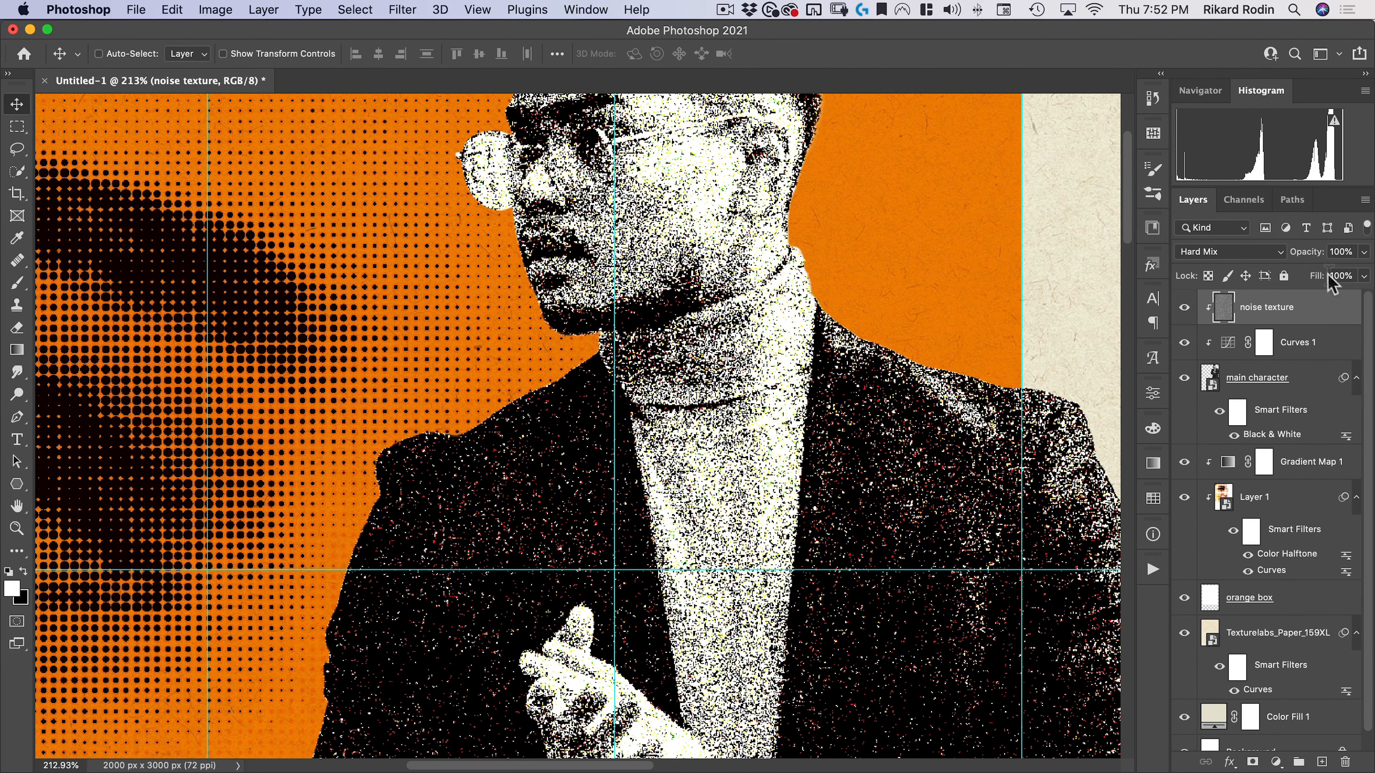
# Step: Lower the noise texture layer's Fill to 40% and check the effect on the whole poster
pyautogui.moveTo(1365, 278); pyautogui.dragTo(1316, 303)
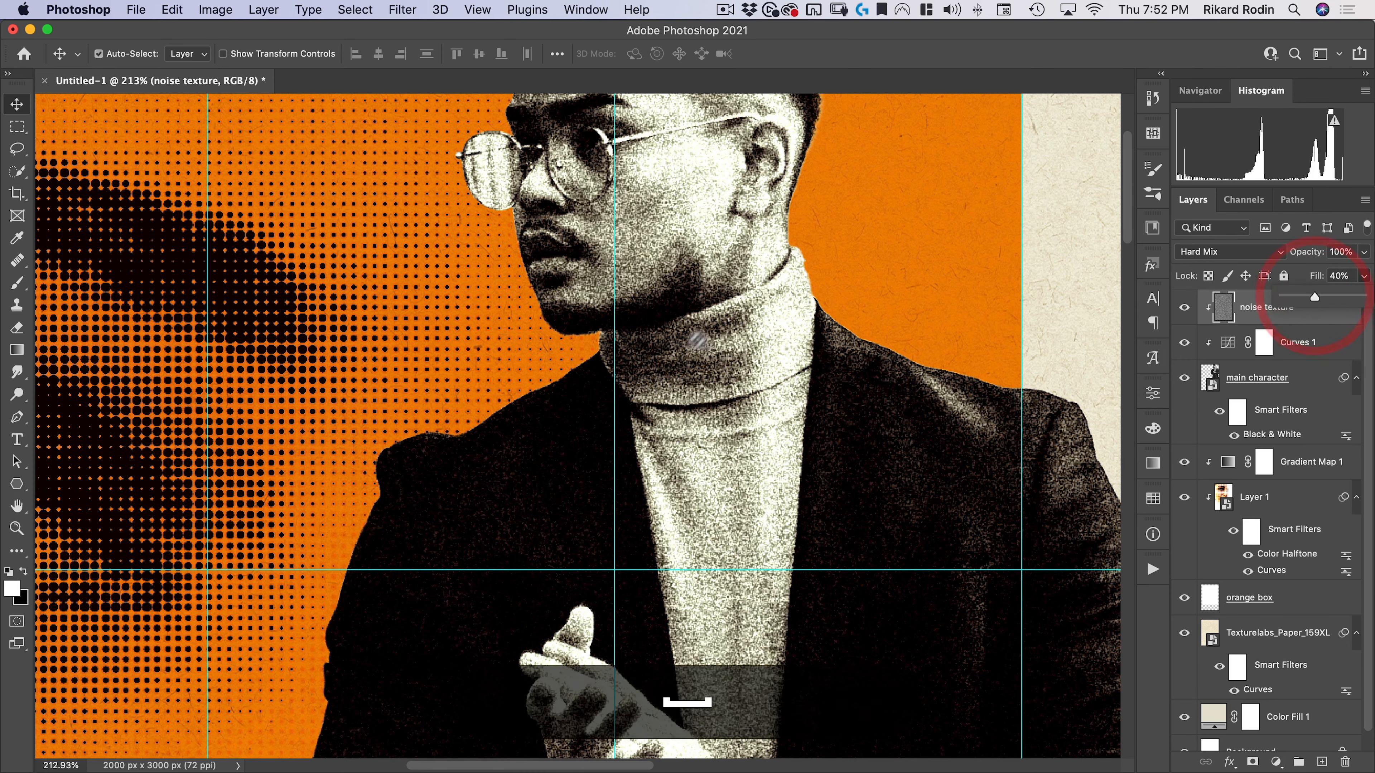
pyautogui.moveTo(716, 322); pyautogui.dragTo(650, 410)
pyautogui.moveTo(788, 460); pyautogui.dragTo(696, 432)
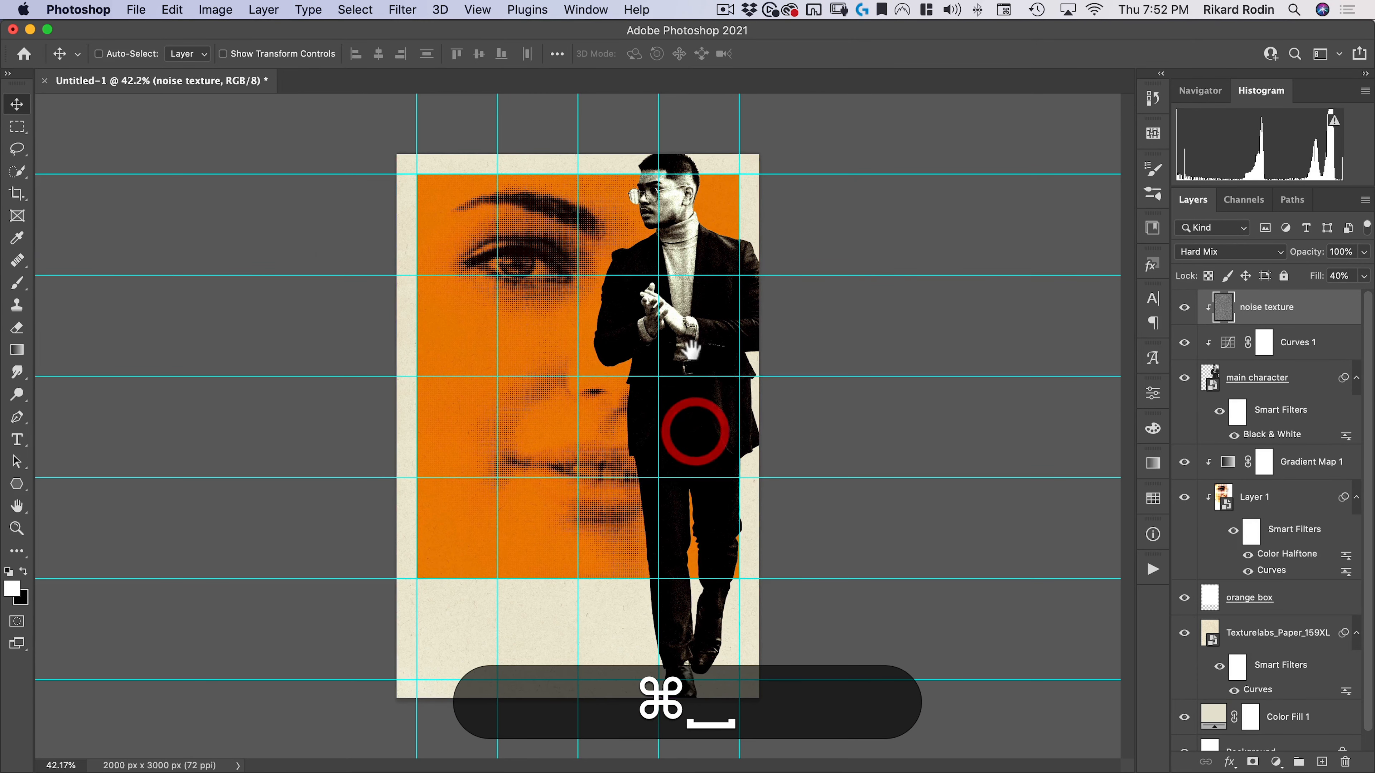
pyautogui.click(693, 411)
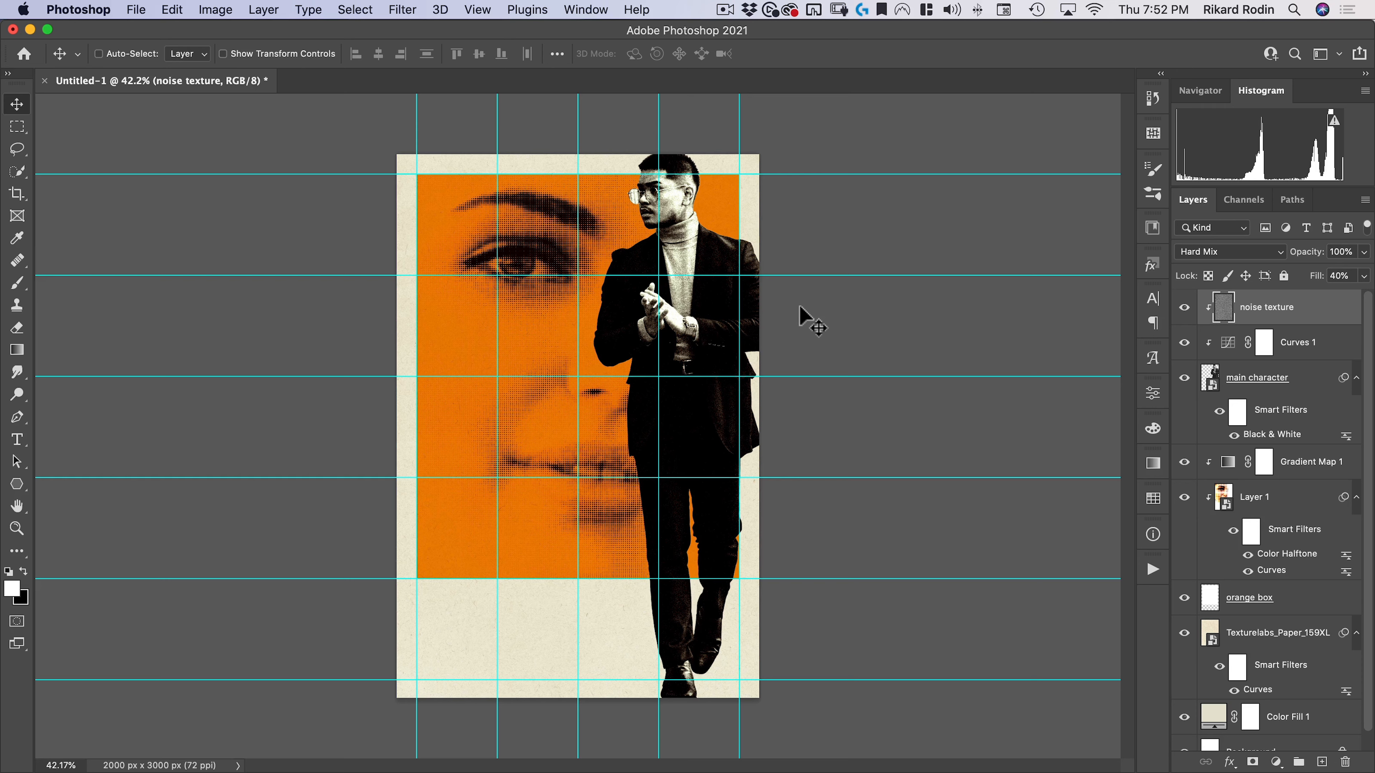
# Step: Place Texturelabs_Paper_122XL.jpg as an embedded image, rotated -90° and scaled from its centre to 45.30% so it covers the whole poster
pyautogui.click(139, 6)
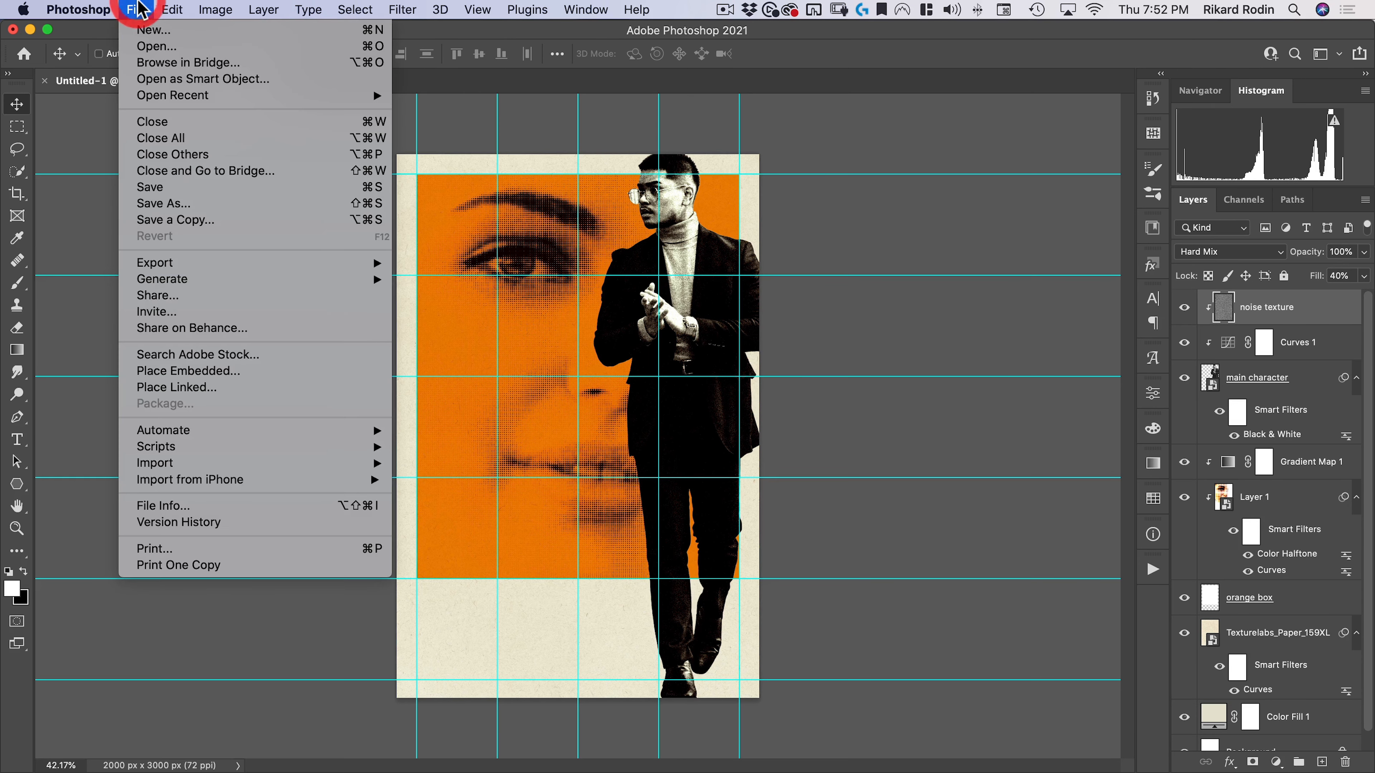
pyautogui.click(188, 373)
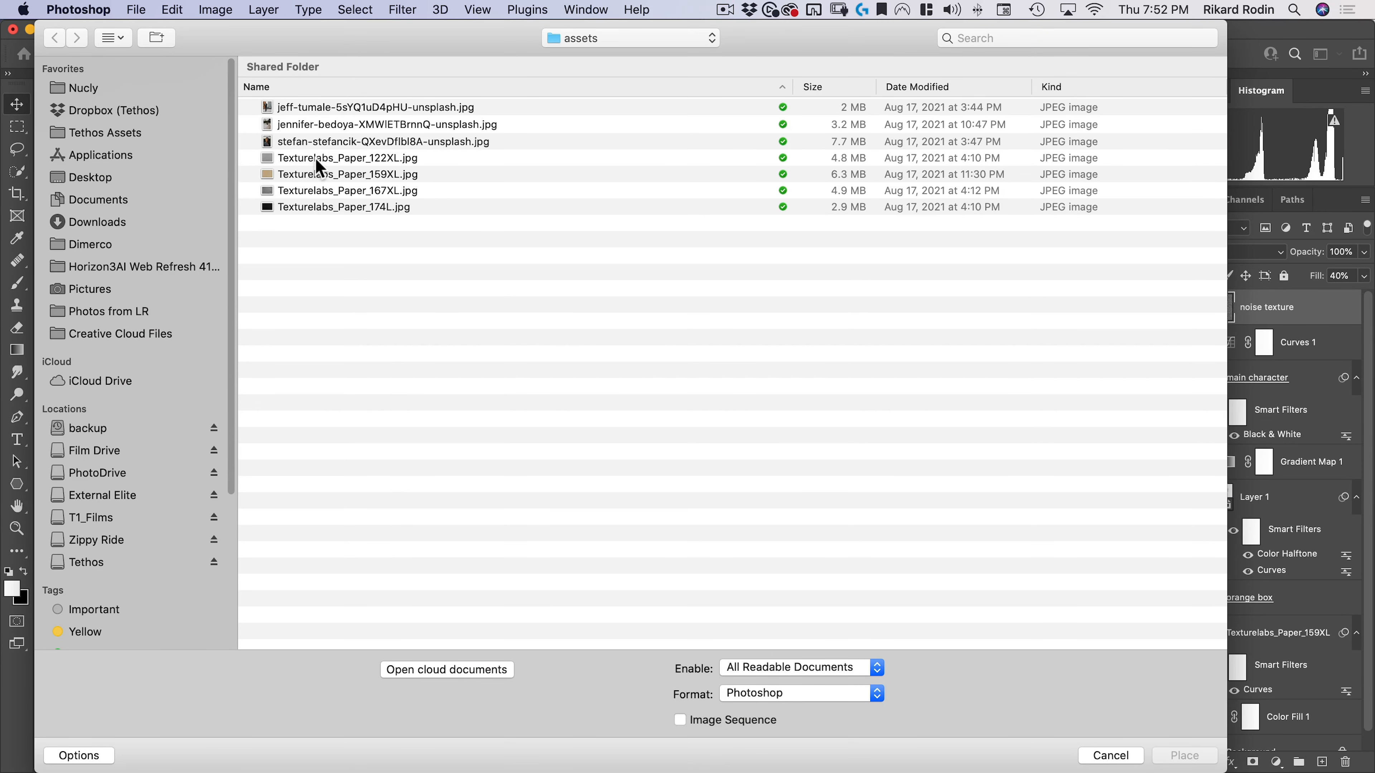
pyautogui.doubleClick(324, 159)
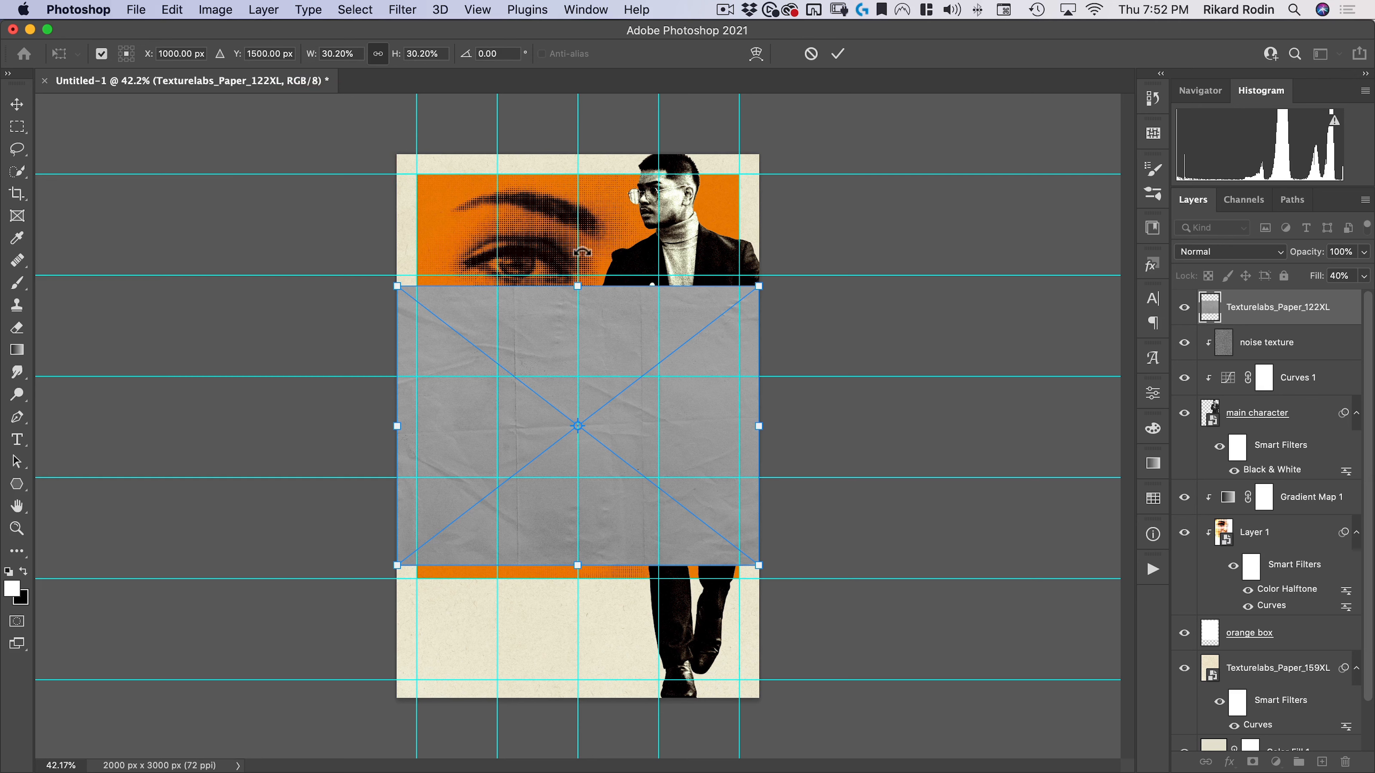
pyautogui.moveTo(589, 250); pyautogui.dragTo(416, 421)
pyautogui.moveTo(577, 245); pyautogui.dragTo(576, 155)
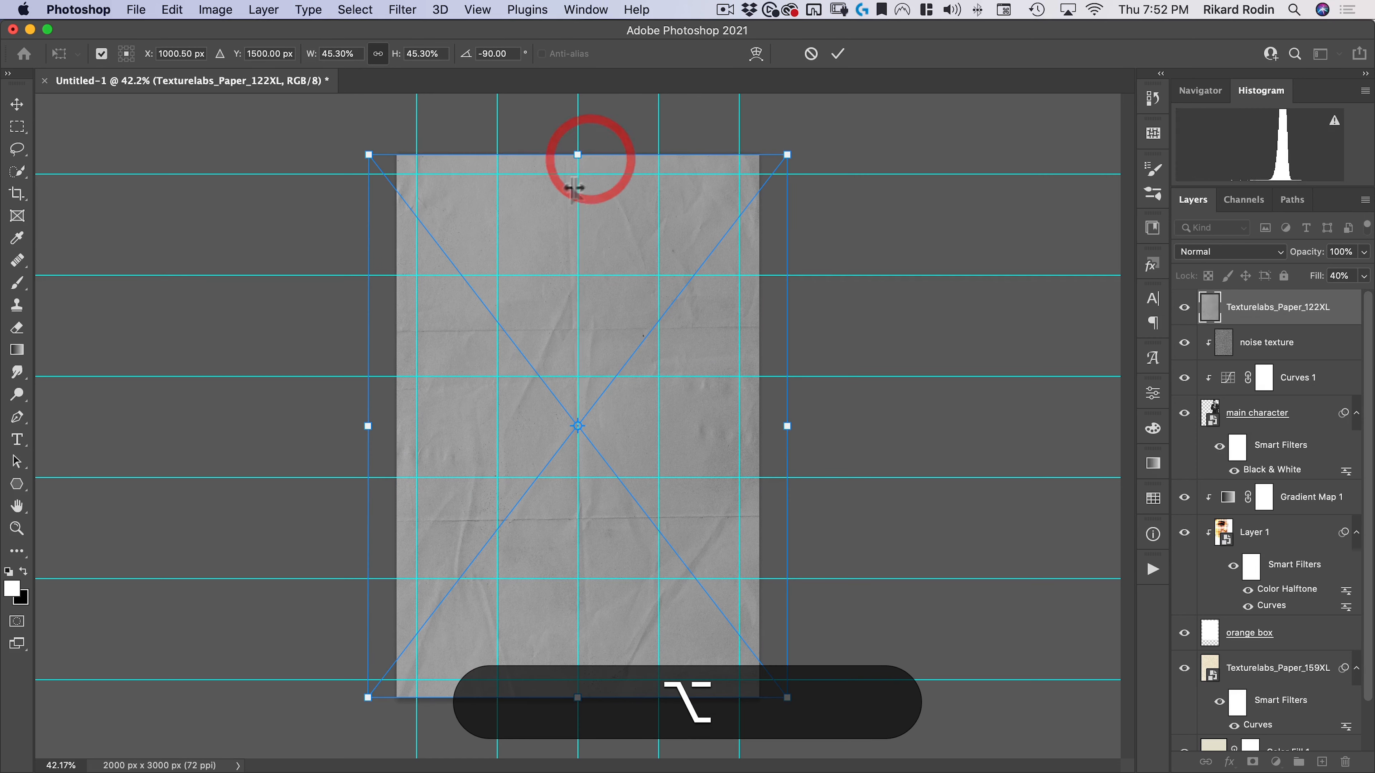
pyautogui.doubleClick(546, 188)
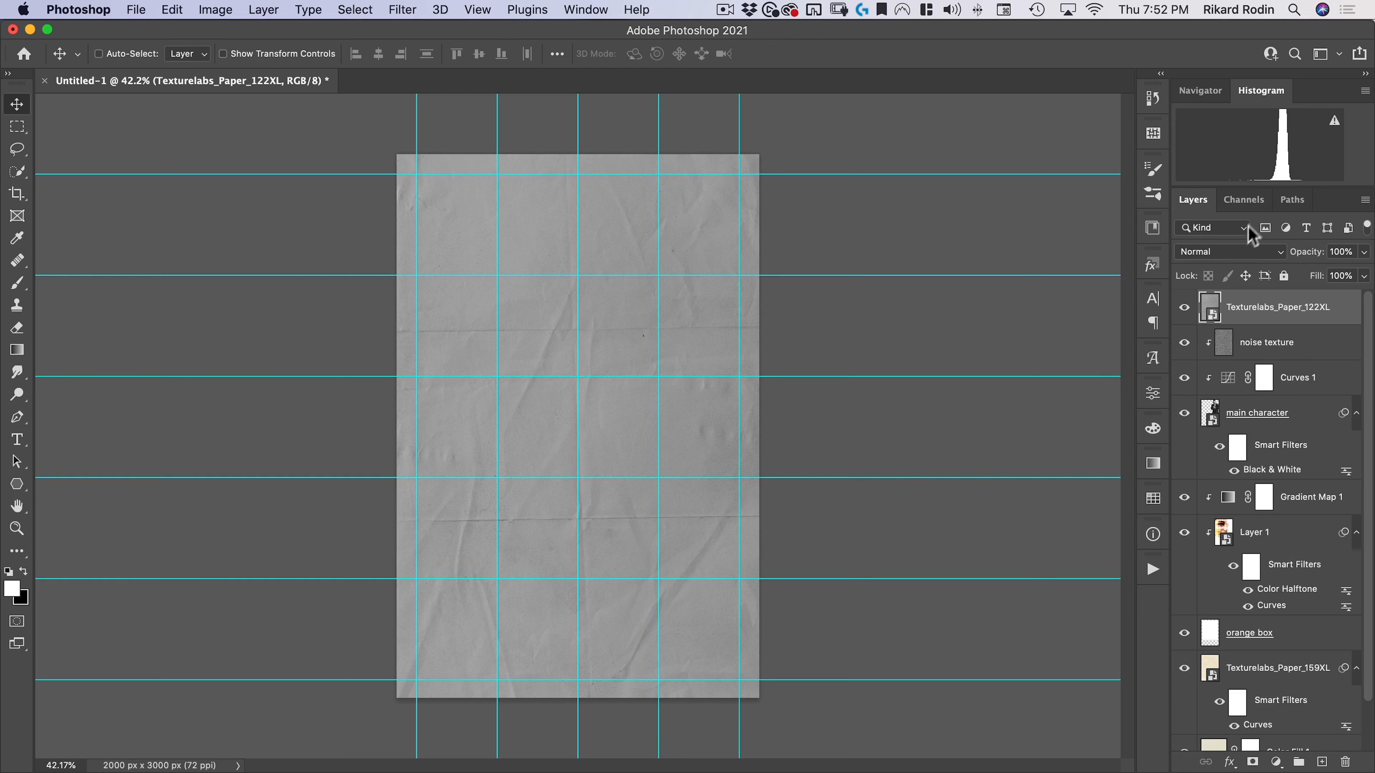
# Step: Try Overlay blending on the Texturelabs_Paper_122XL layer, compare the poster with and without it, and return the layer to Normal mode
pyautogui.click(1217, 252)
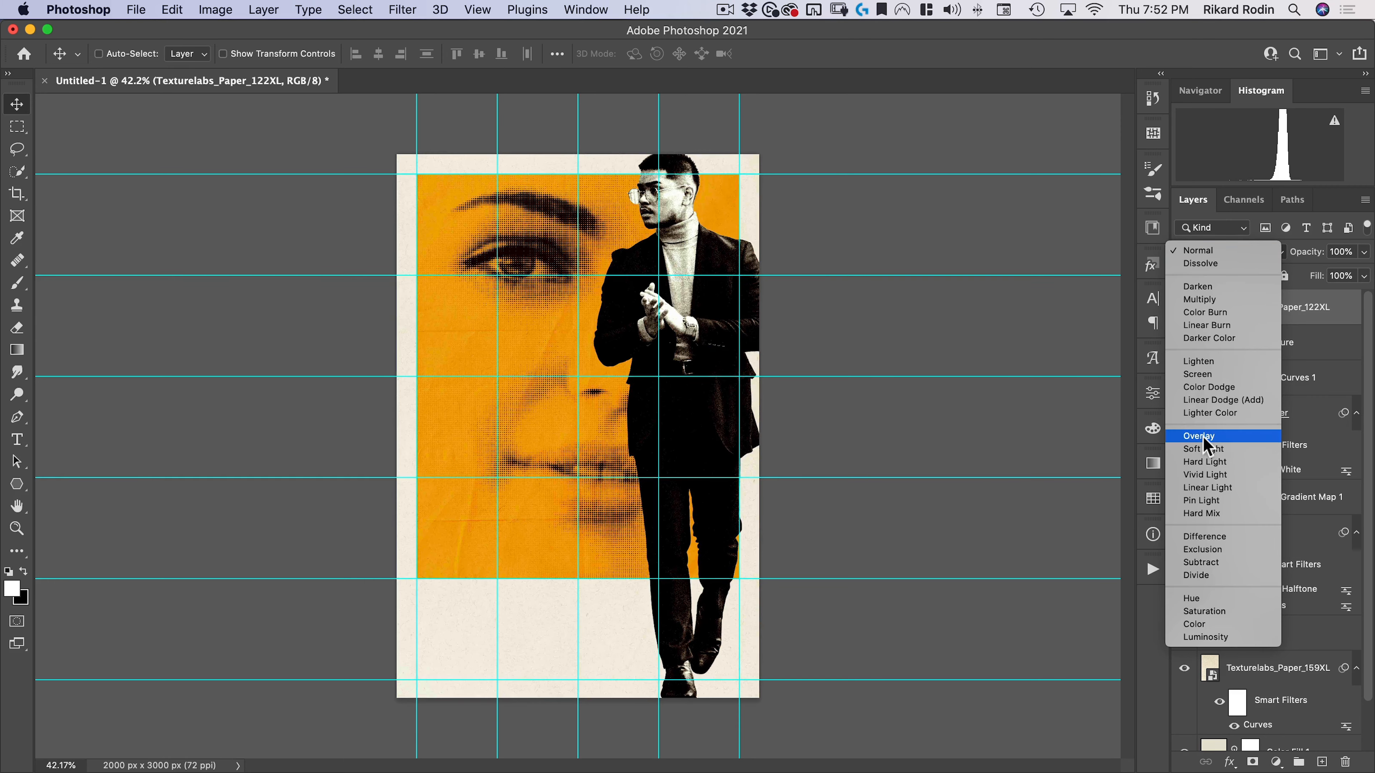
pyautogui.click(1201, 436)
pyautogui.click(1184, 307)
pyautogui.click(1184, 308)
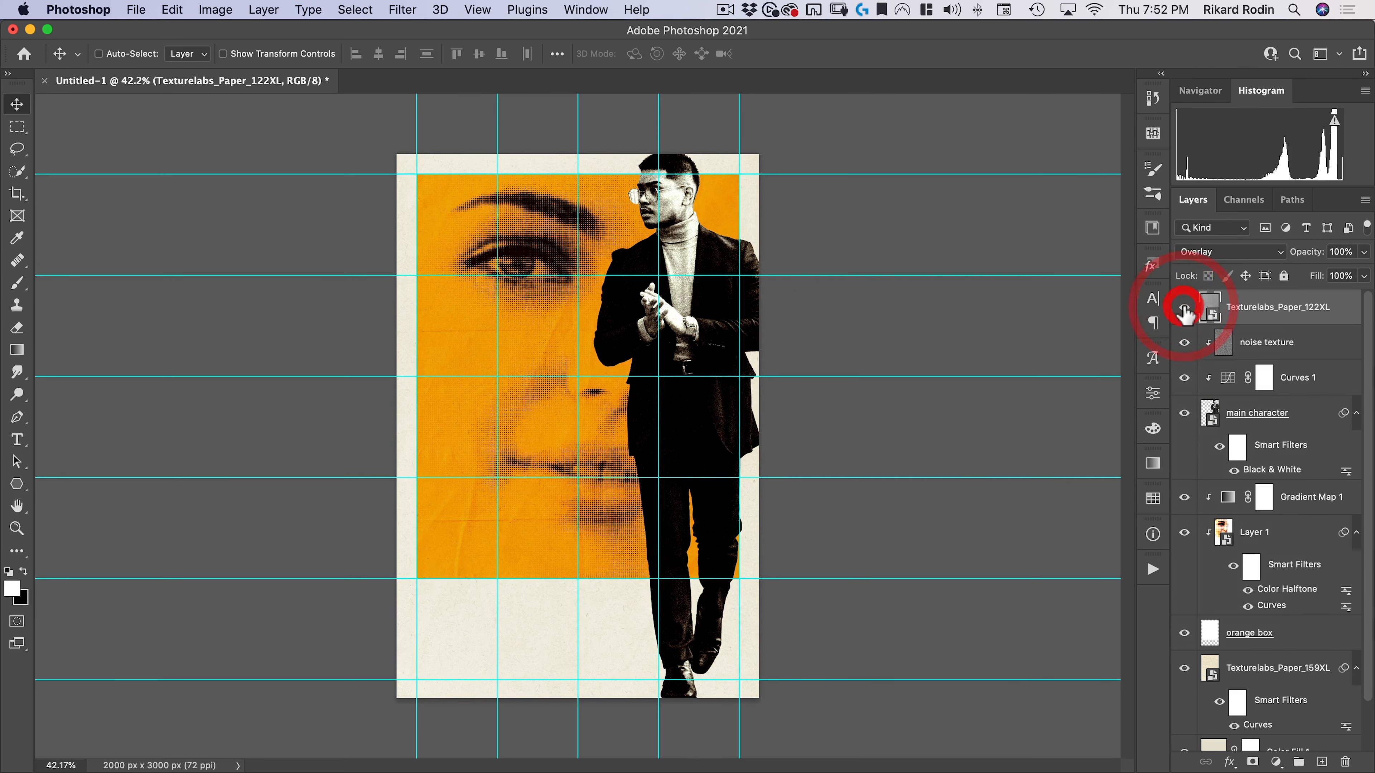
pyautogui.click(1184, 308)
pyautogui.click(1185, 308)
pyautogui.click(1184, 307)
pyautogui.click(1184, 307)
pyautogui.click(1185, 307)
pyautogui.click(1185, 307)
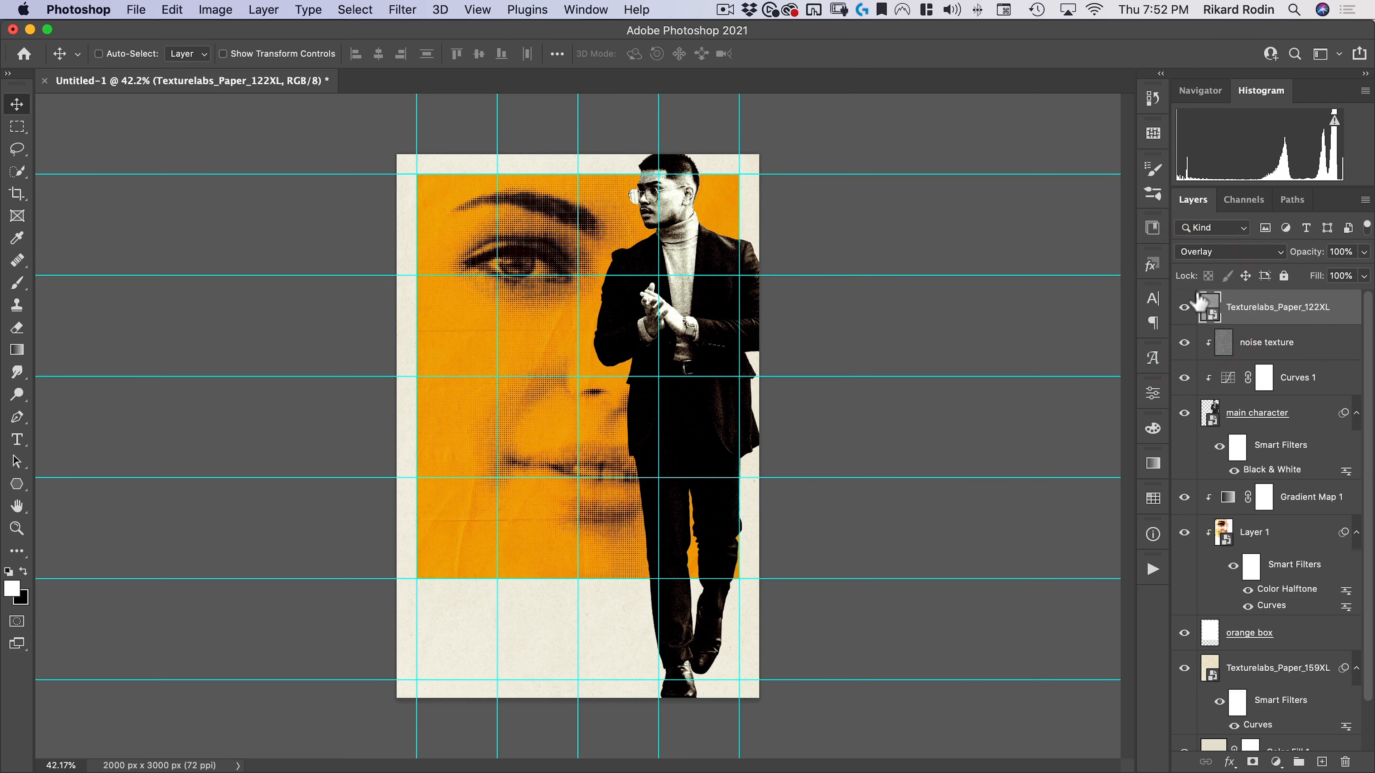
pyautogui.click(1208, 253)
pyautogui.click(1188, 59)
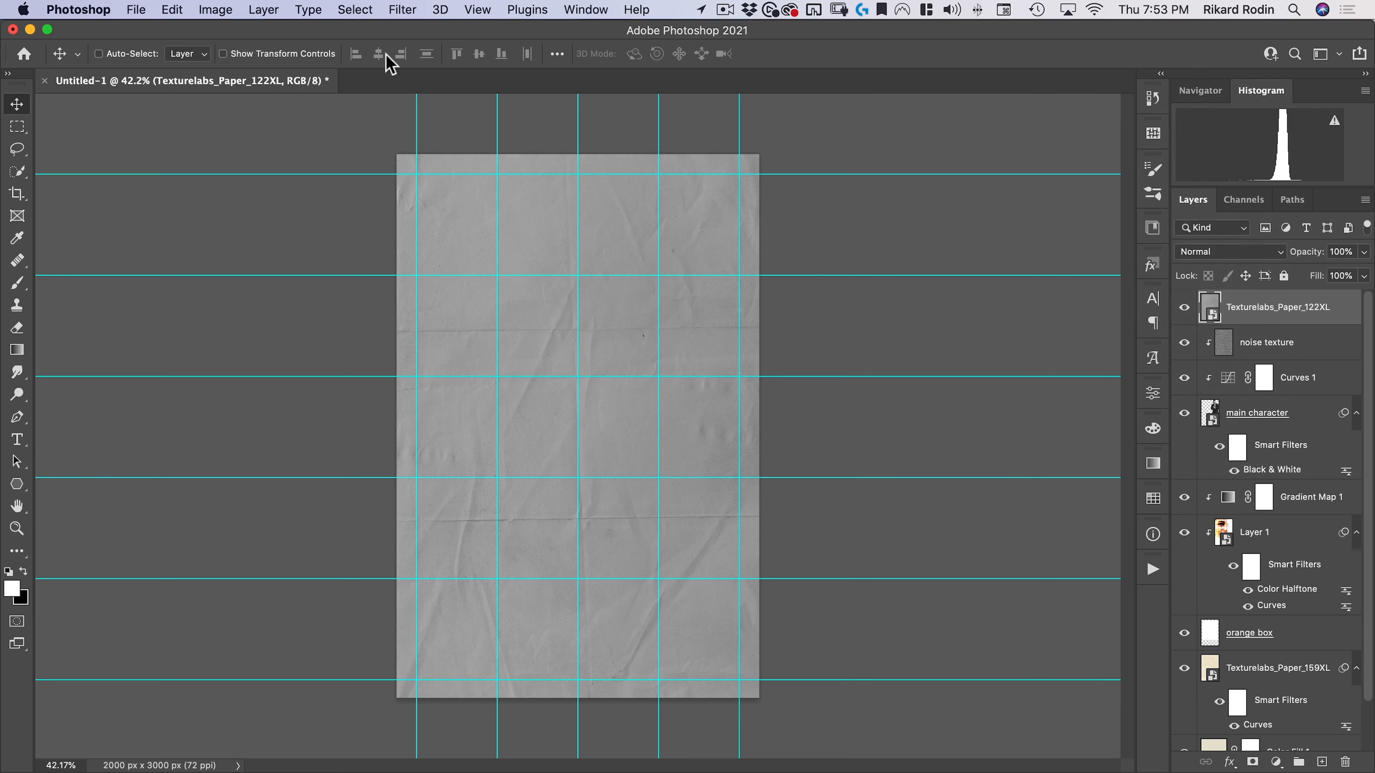
# Step: Apply a High Pass filter with a 100-pixel radius to the Texturelabs_Paper_122XL layer
pyautogui.click(404, 10)
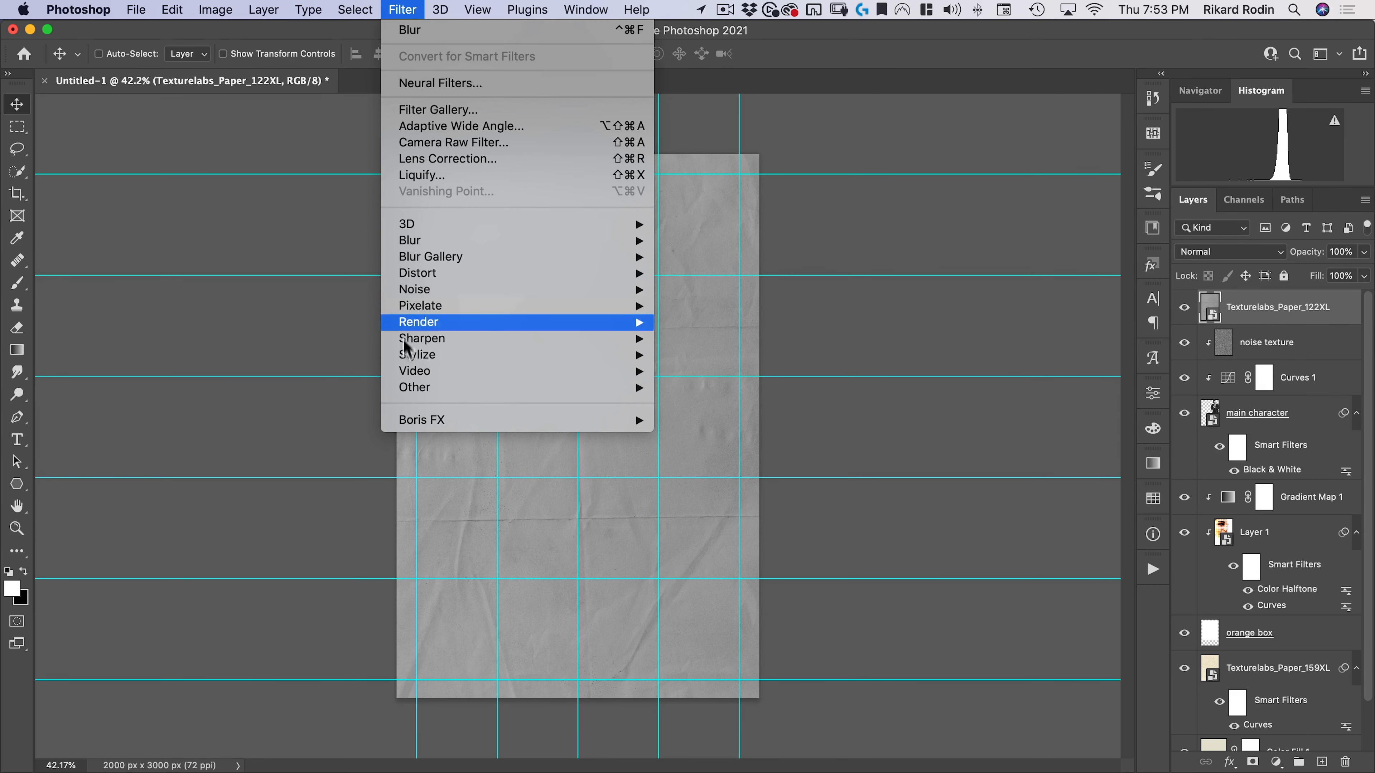
pyautogui.moveTo(411, 387)
pyautogui.click(701, 406)
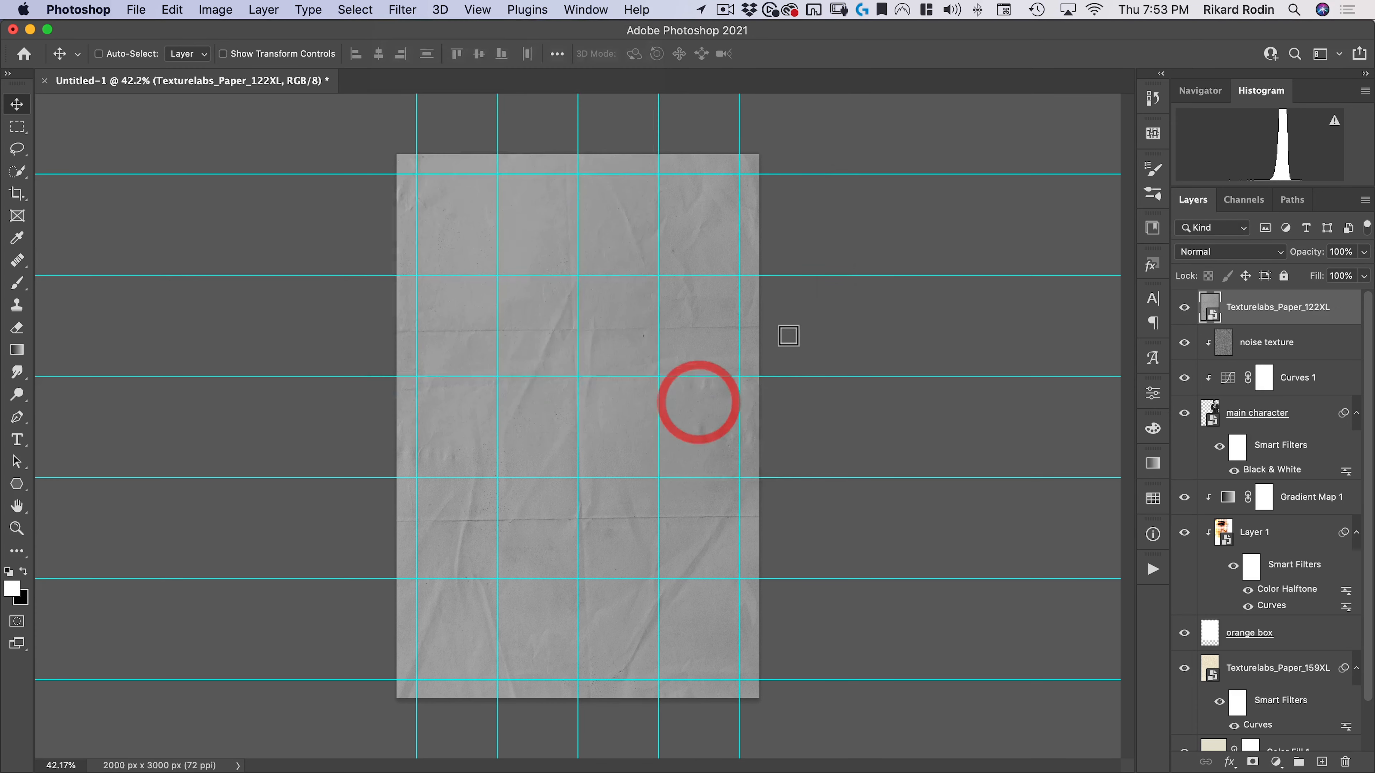
pyautogui.moveTo(646, 175); pyautogui.dragTo(856, 147)
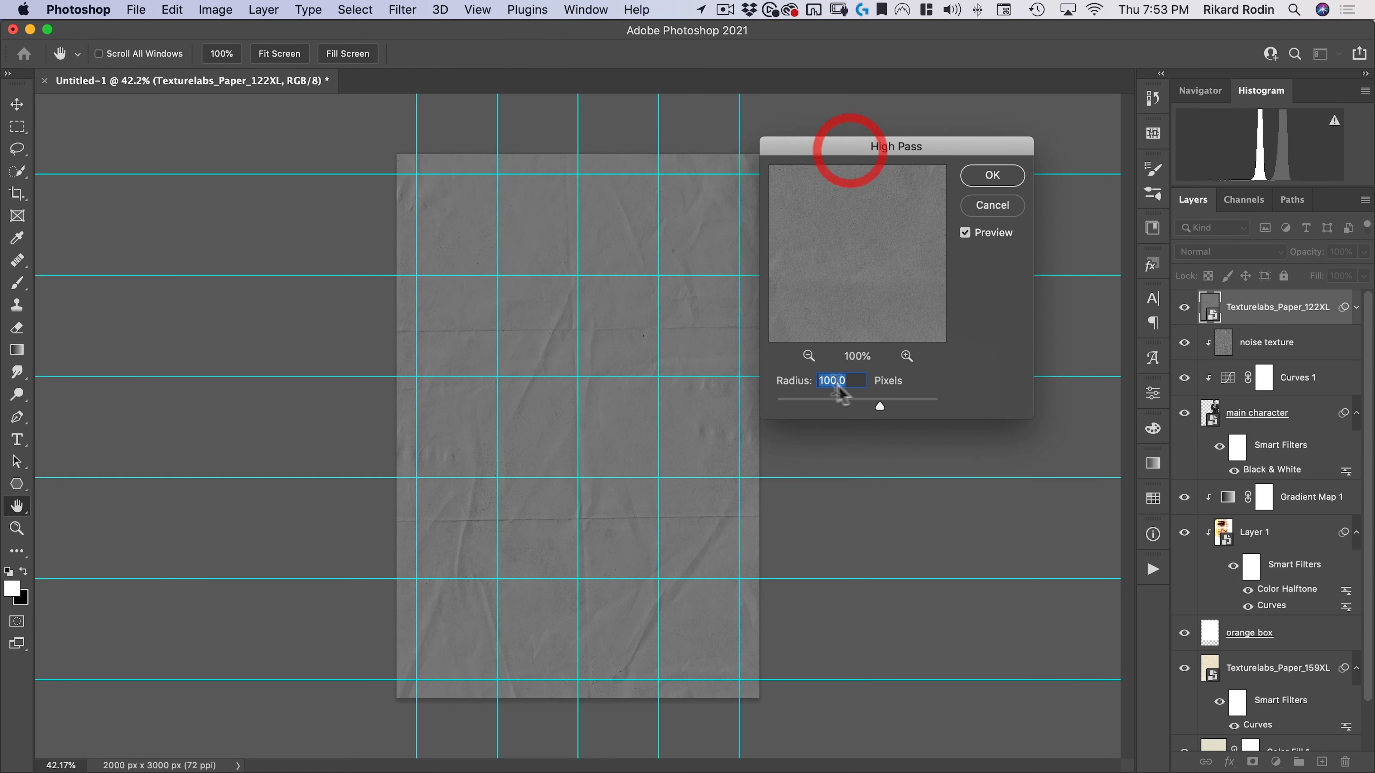
pyautogui.click(995, 177)
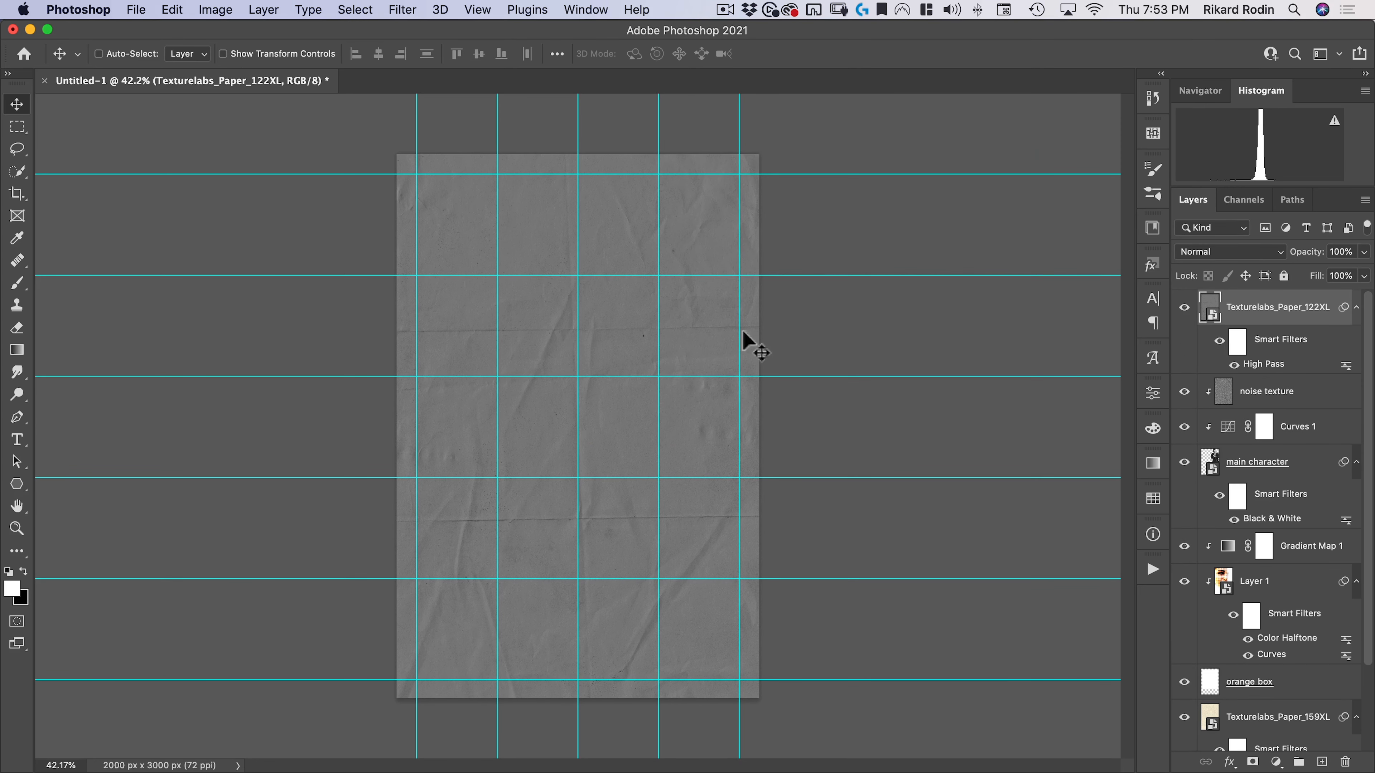
# Step: Set the filtered Texturelabs_Paper_122XL layer's blending mode to Overlay and compare the poster with the layer hidden and shown
pyautogui.click(1183, 255)
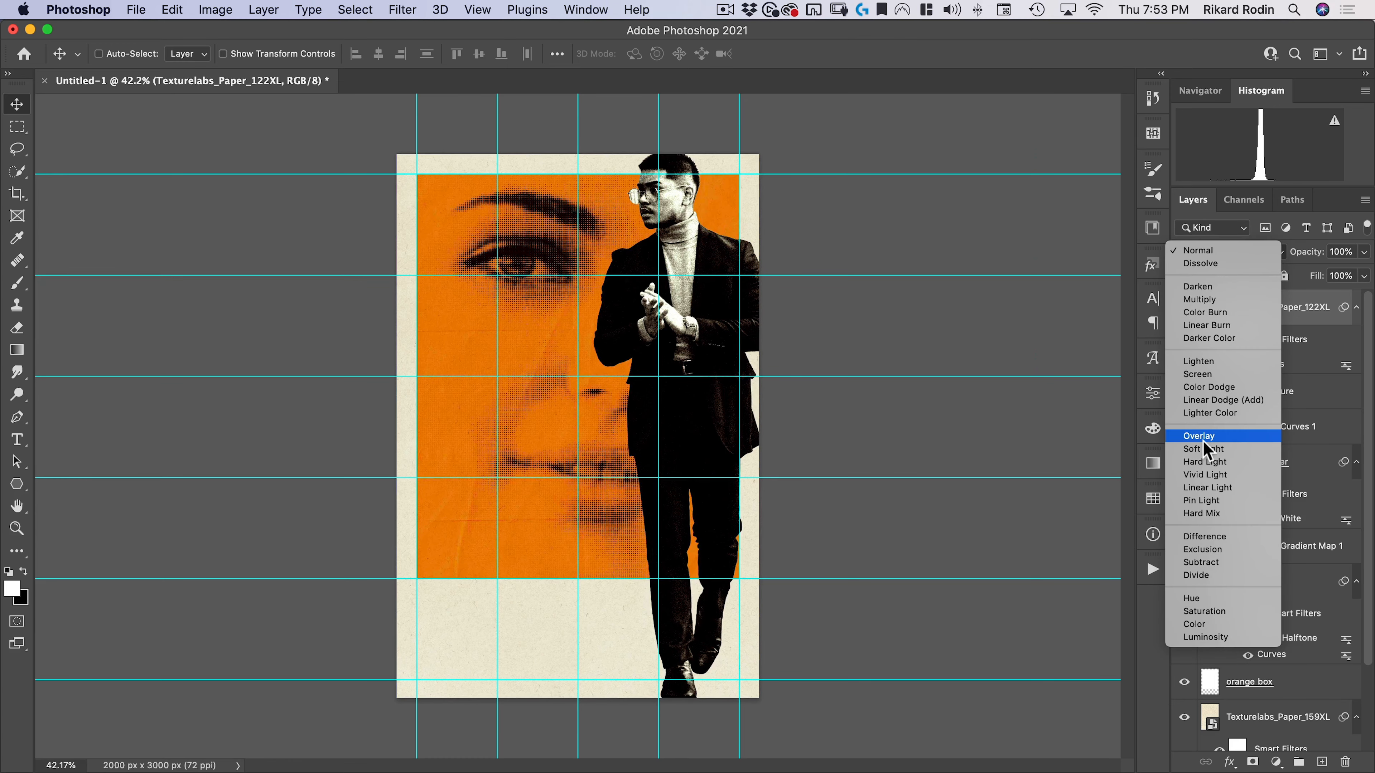
pyautogui.click(1205, 438)
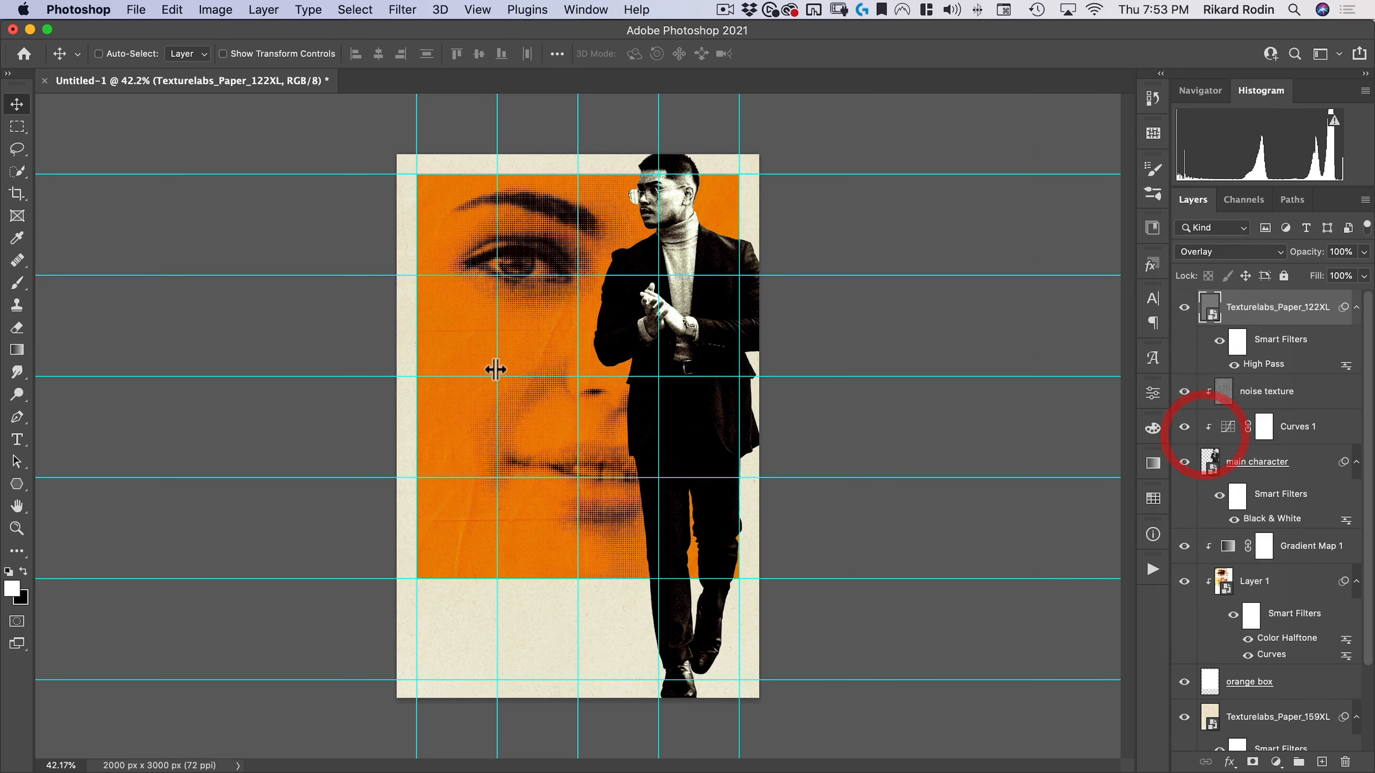
pyautogui.click(1185, 309)
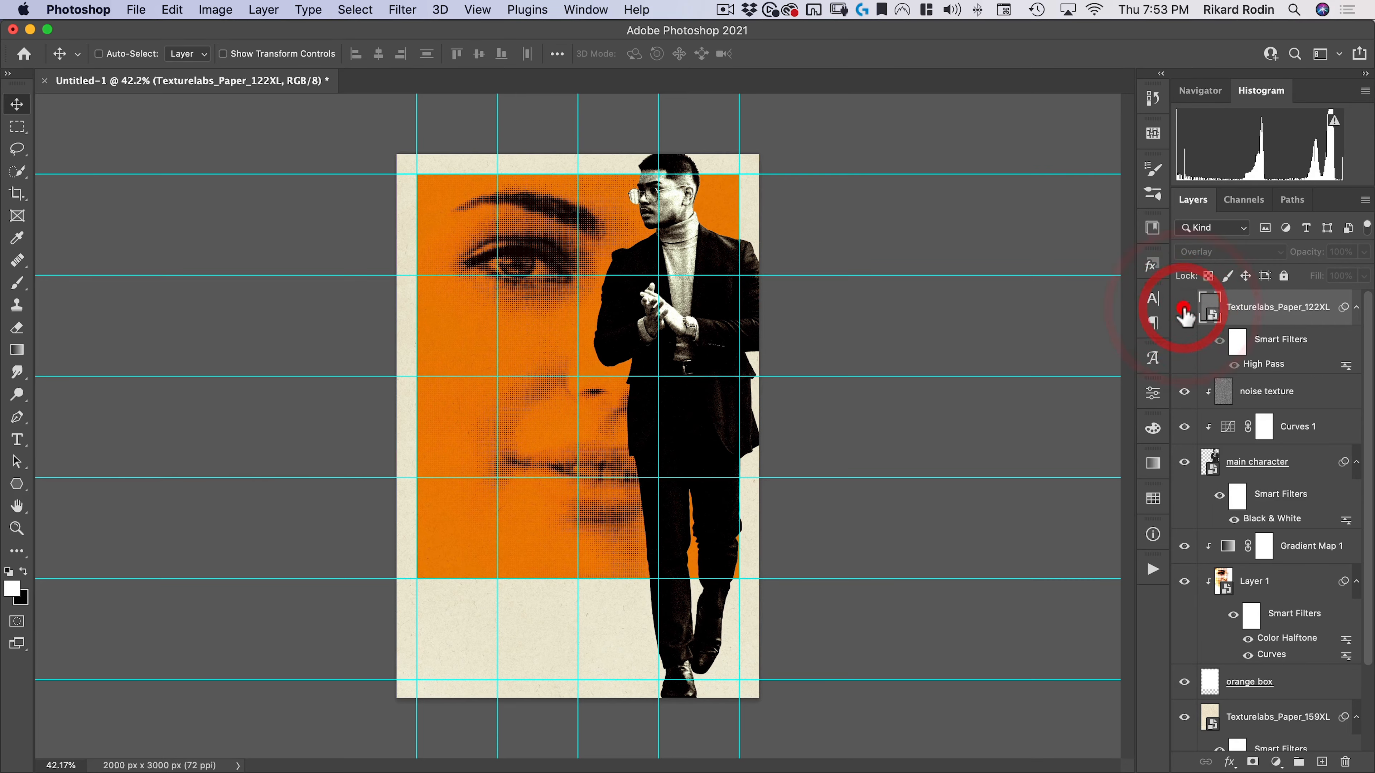
pyautogui.click(1184, 309)
# Step: Lower the Texturelabs_Paper_122XL layer's opacity to 50% and check the creases over the poster
pyautogui.moveTo(536, 410); pyautogui.dragTo(596, 394)
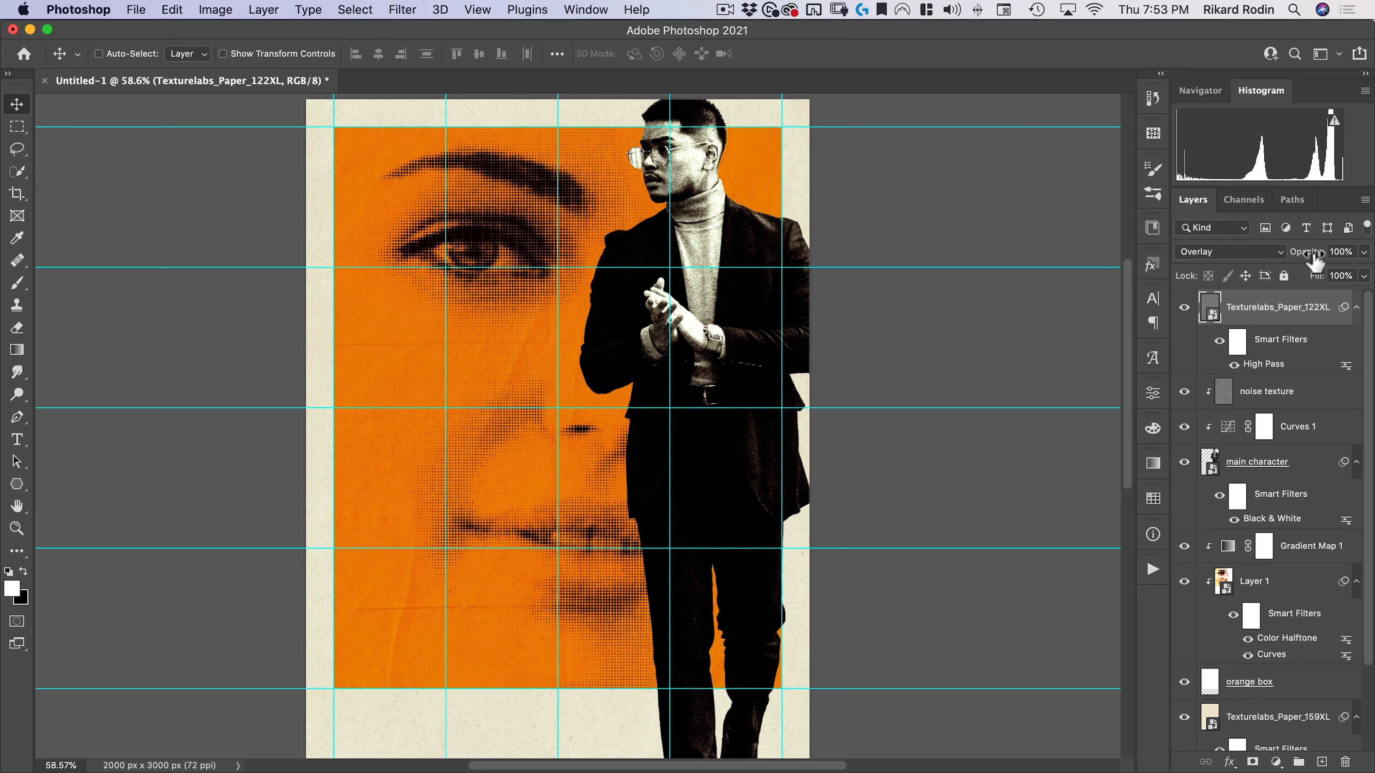
pyautogui.moveTo(1309, 259); pyautogui.dragTo(1293, 259)
pyautogui.moveTo(1268, 259); pyautogui.dragTo(1273, 260)
pyautogui.moveTo(482, 356); pyautogui.dragTo(450, 388)
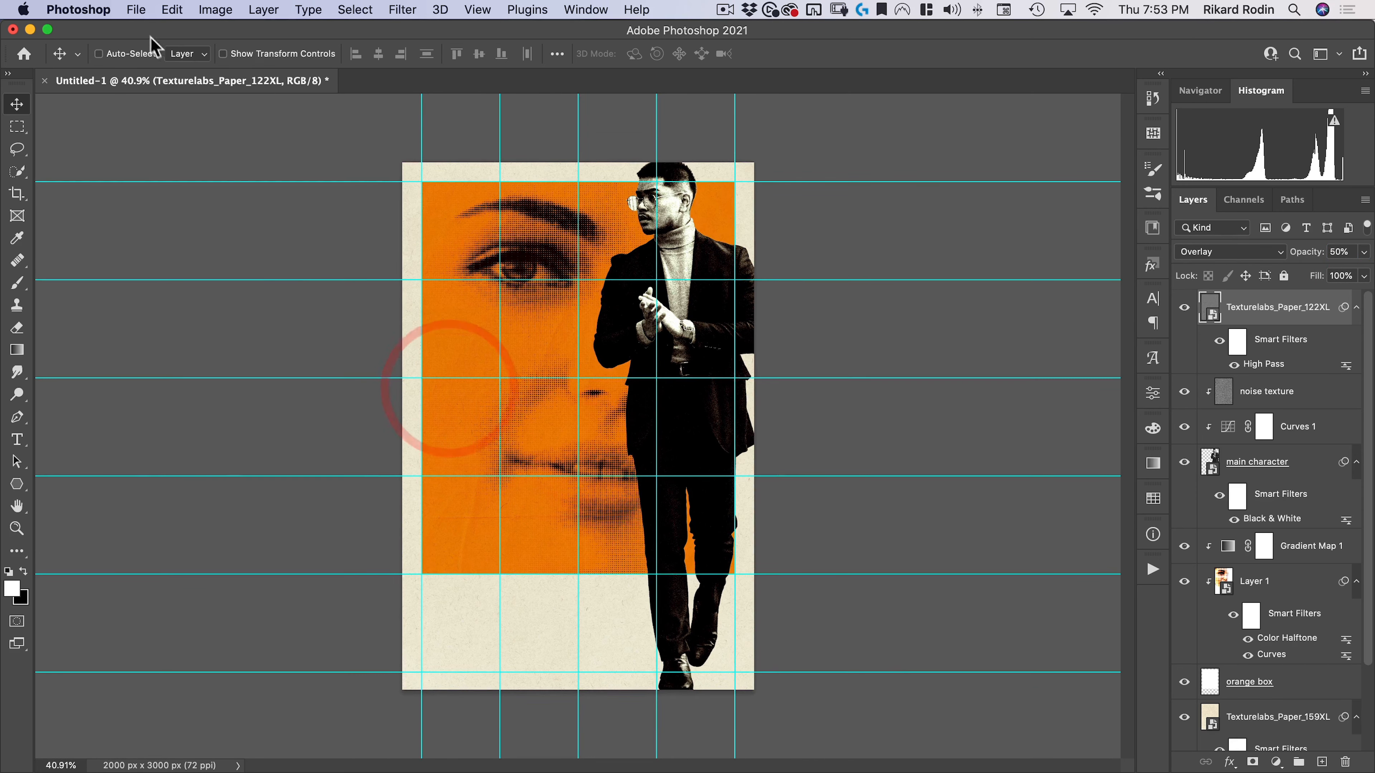
# Step: Place Texturelabs_Paper_167XL.jpg as an embedded image, rotated 90° and scaled from its centre to 37.73% to fill the poster
pyautogui.click(136, 9)
pyautogui.click(169, 371)
pyautogui.doubleClick(307, 188)
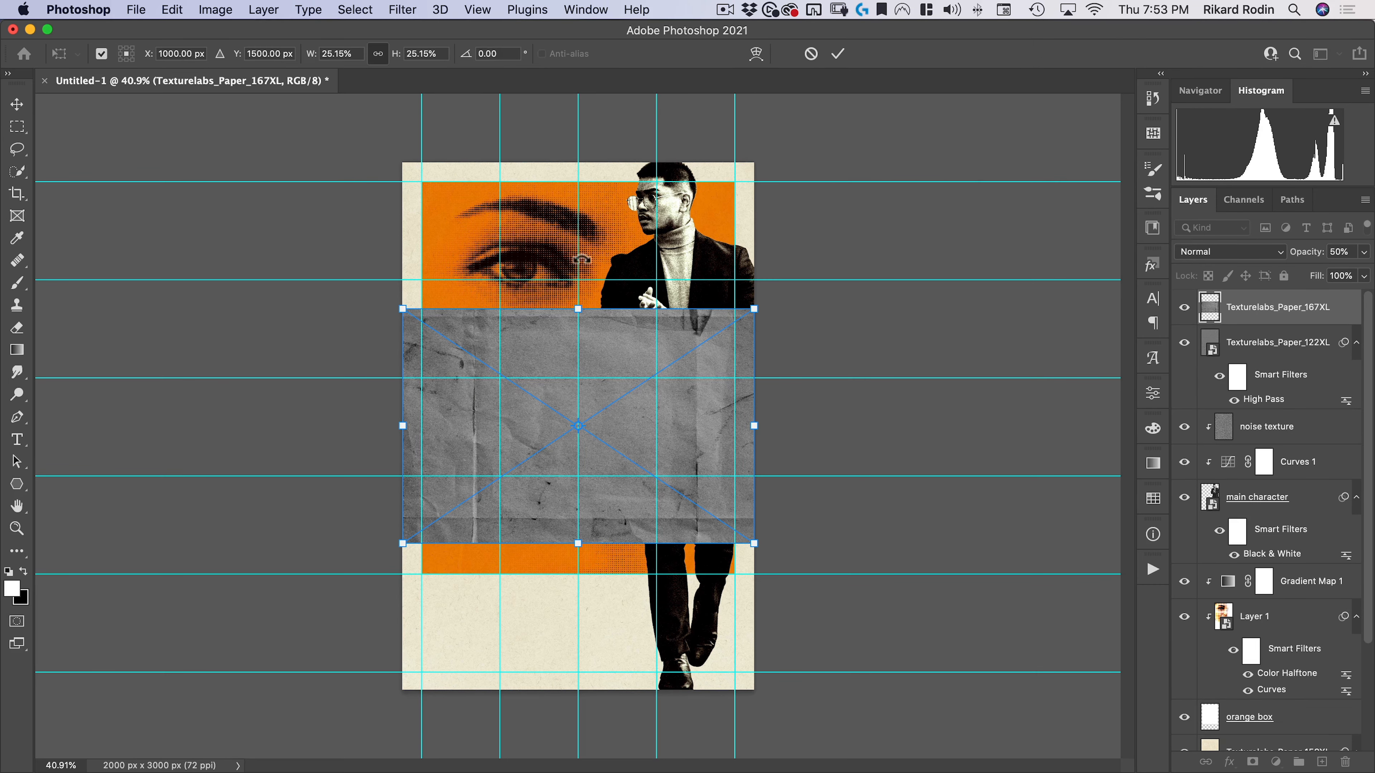
pyautogui.moveTo(541, 257); pyautogui.dragTo(695, 381)
pyautogui.moveTo(578, 250); pyautogui.dragTo(605, 159)
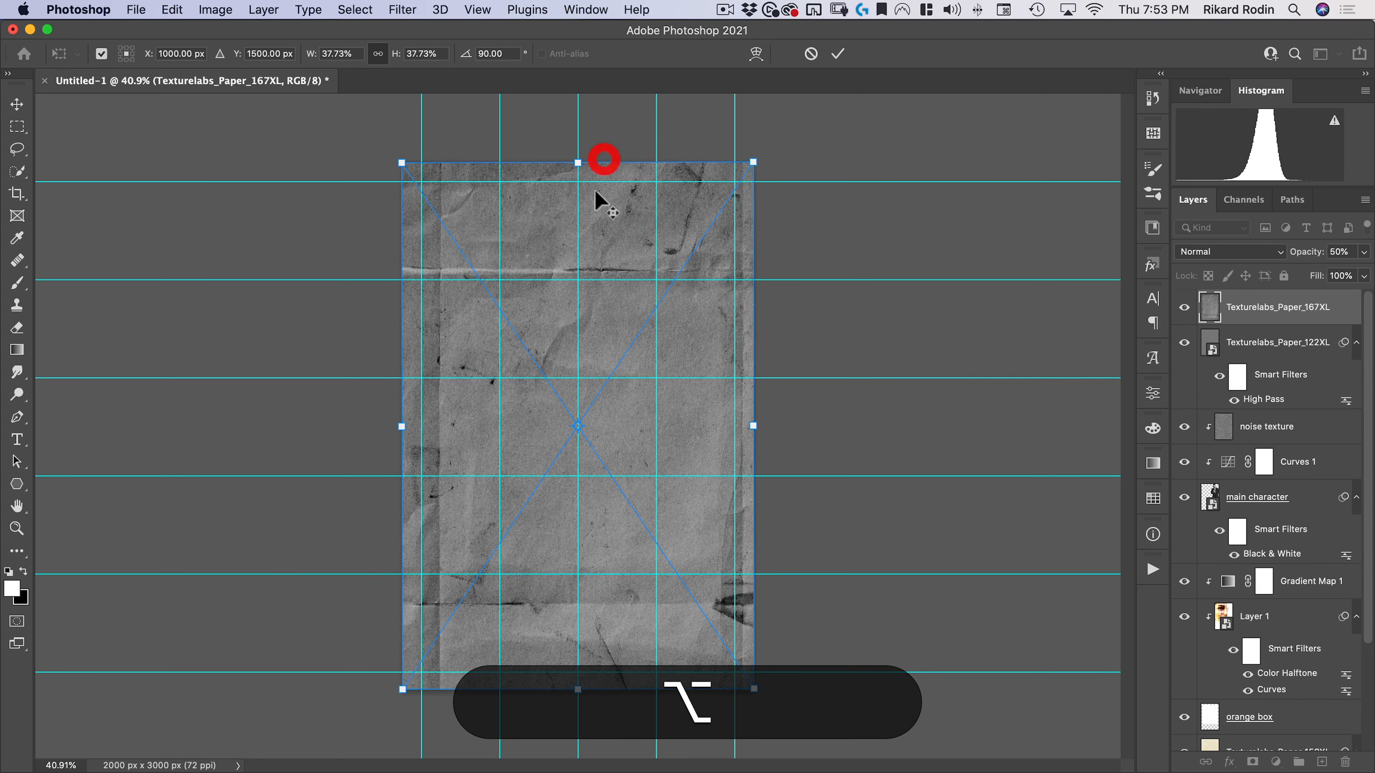
pyautogui.doubleClick(596, 192)
# Step: Apply the High Pass filter to the Texturelabs_Paper_167XL layer and set its blending mode to Overlay
pyautogui.click(402, 9)
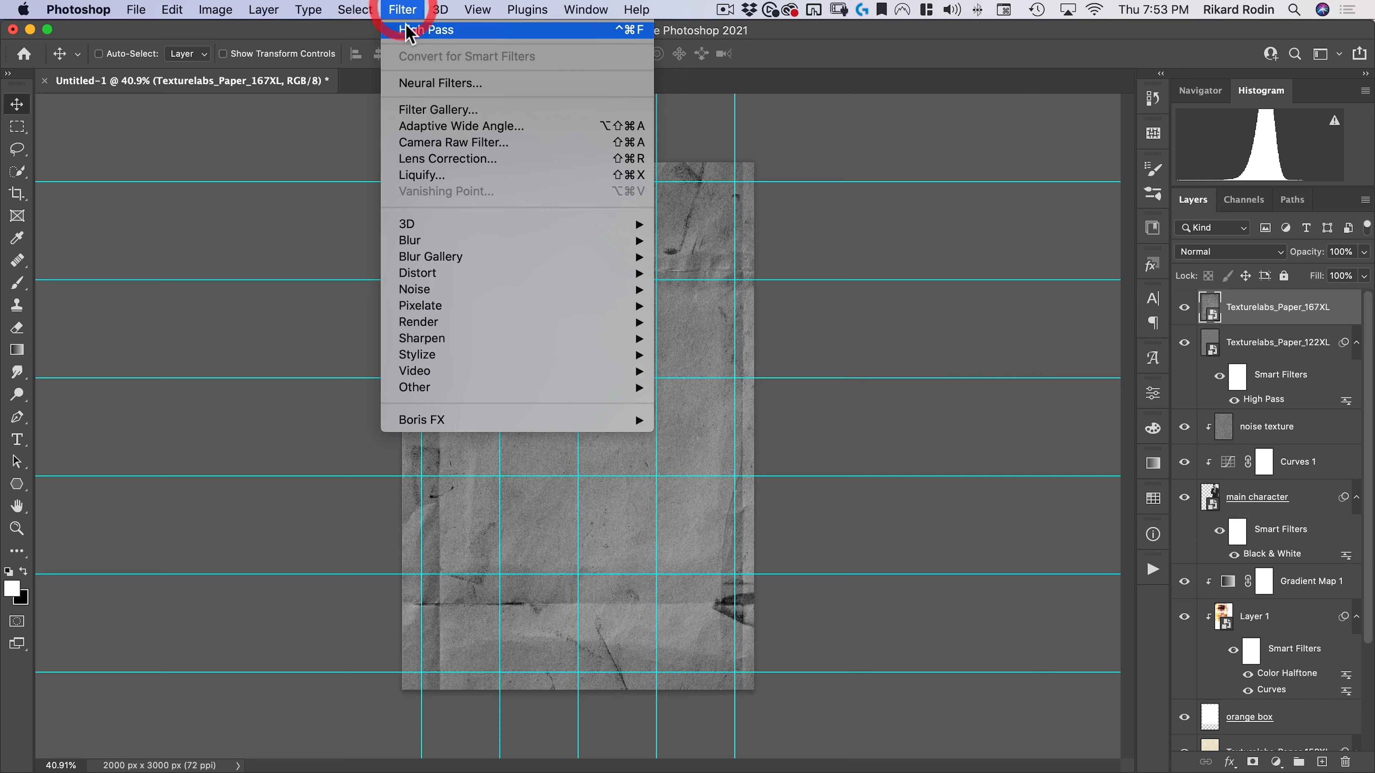
pyautogui.click(402, 9)
pyautogui.click(994, 175)
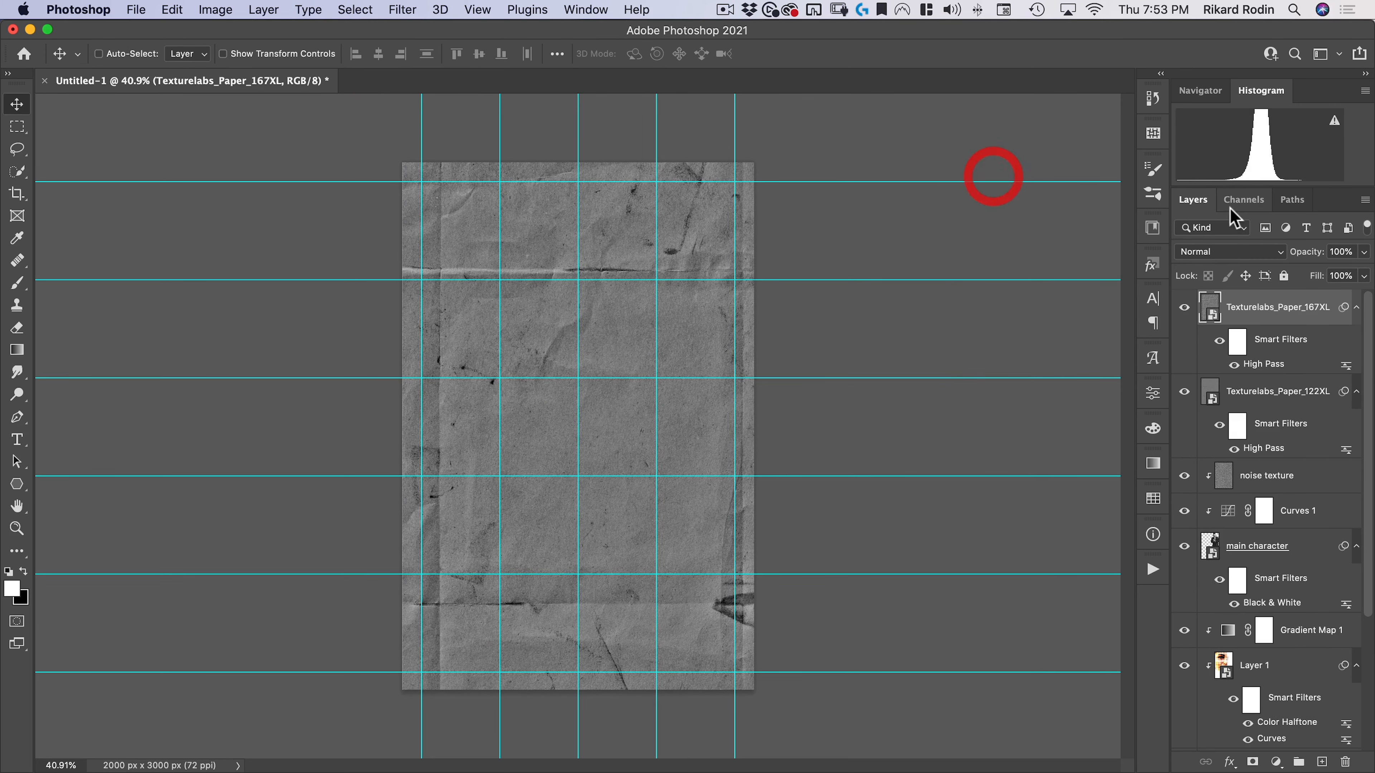
pyautogui.click(1214, 252)
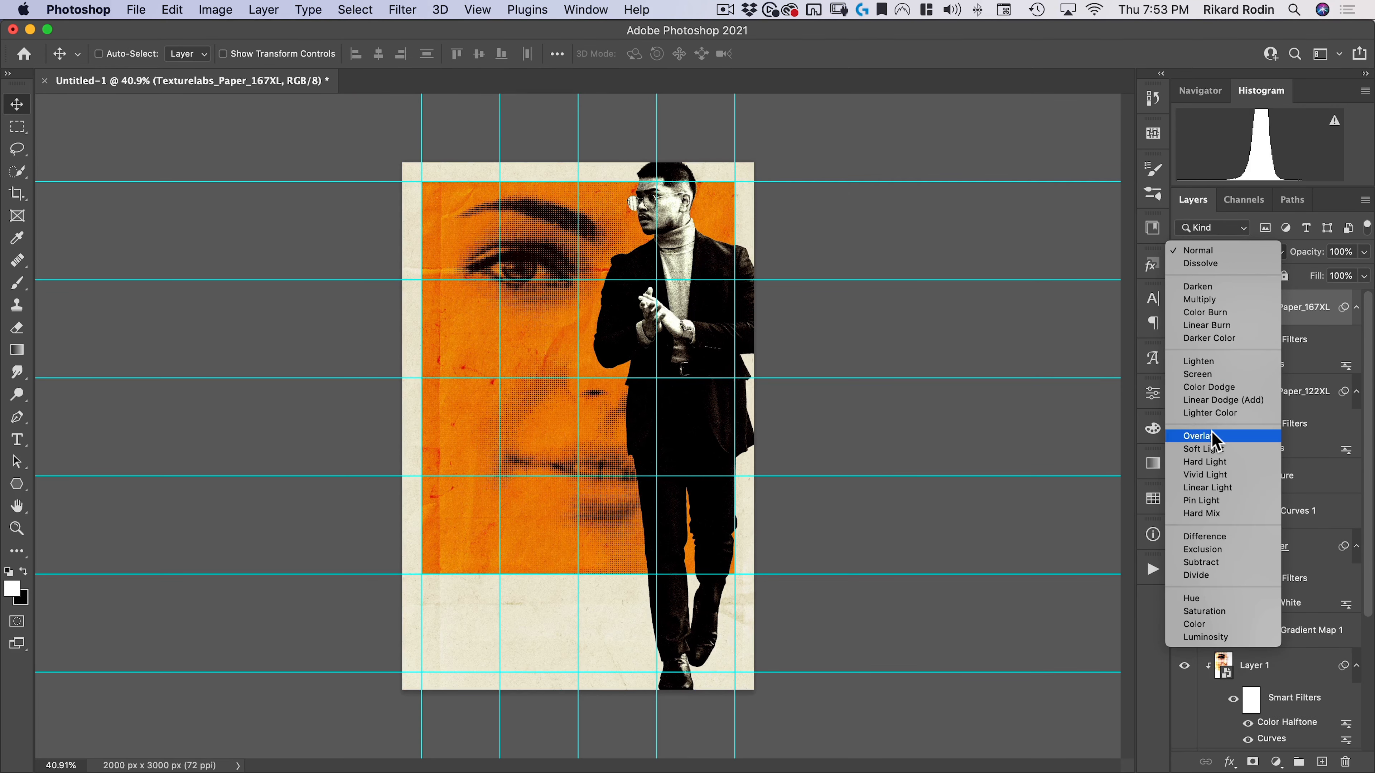
pyautogui.click(1211, 436)
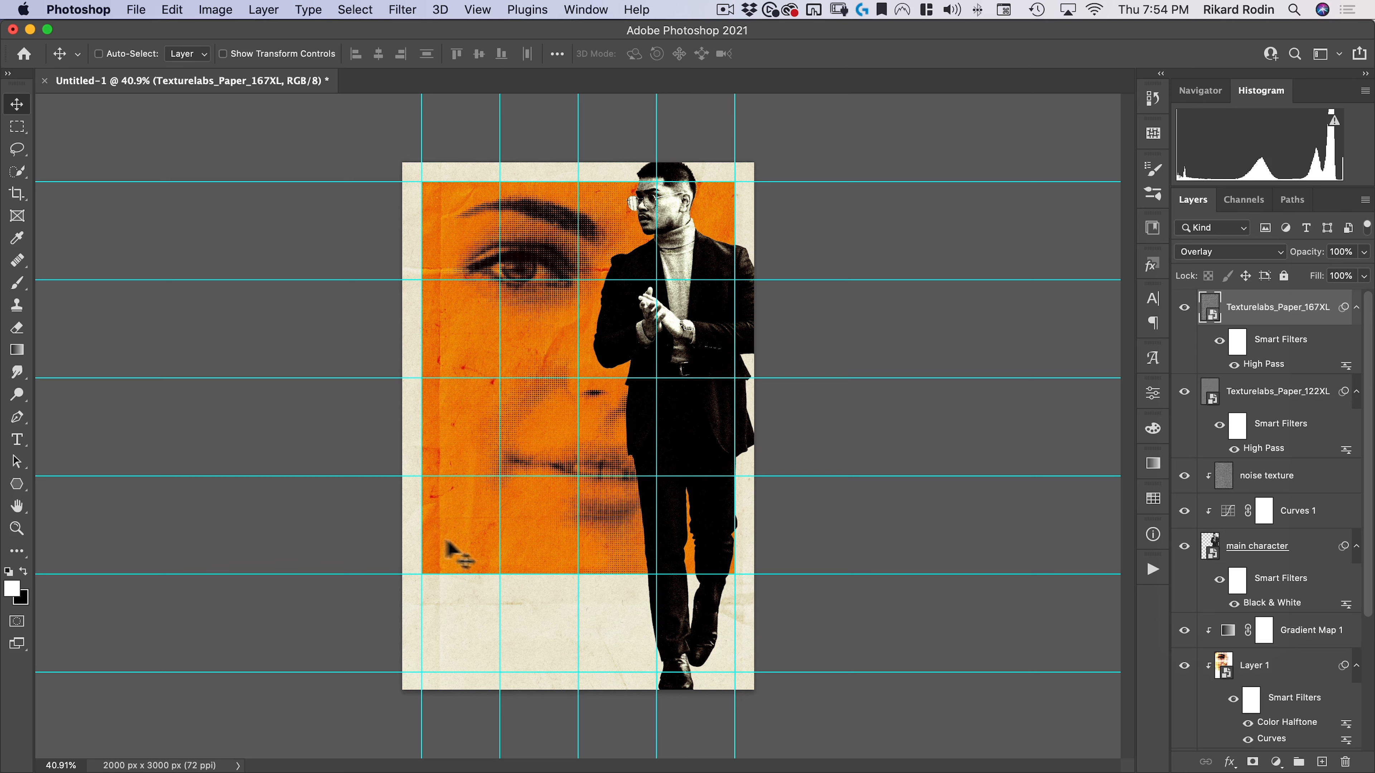
# Step: Enlarge the Texturelabs_Paper_167XL texture from its centre to 42.88% and lower its opacity to 25%
pyautogui.press('super+t')
pyautogui.moveTo(402, 163); pyautogui.dragTo(378, 127)
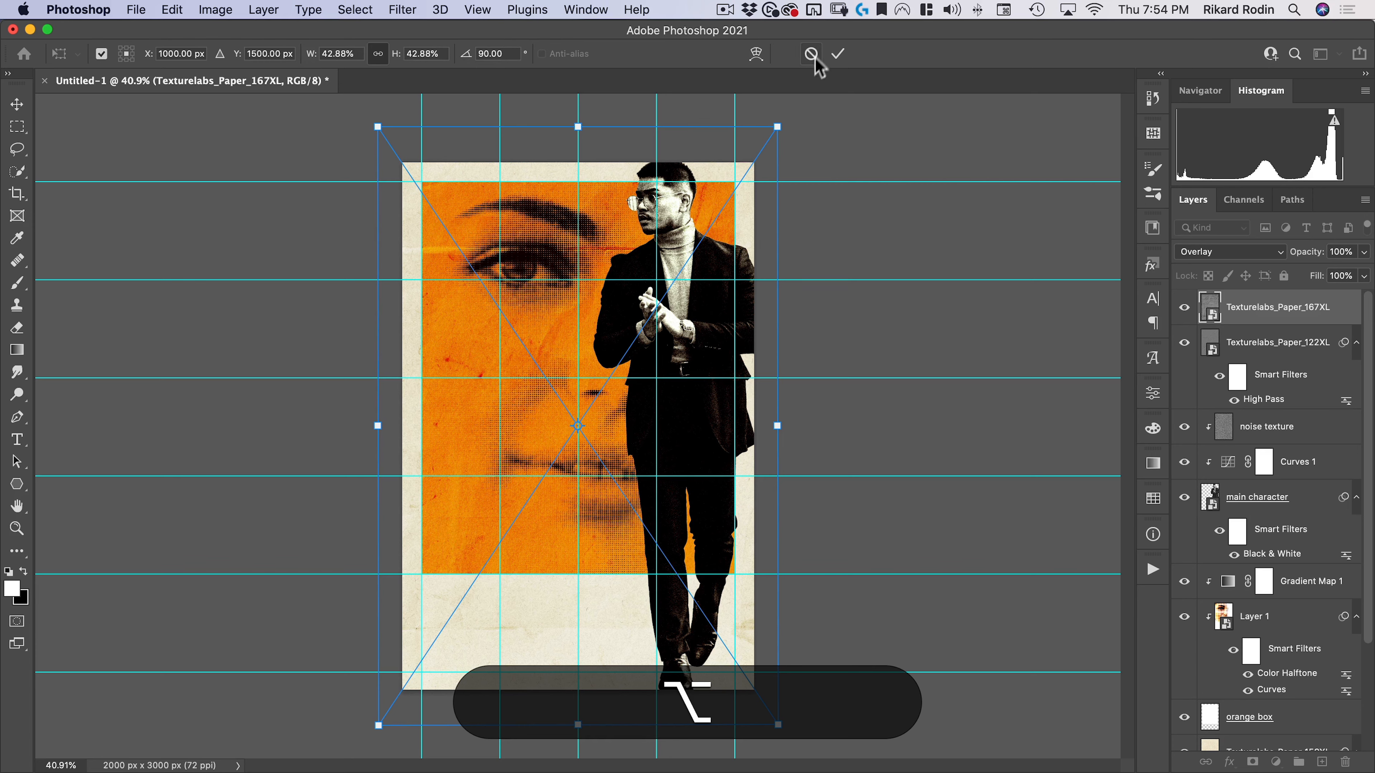
pyautogui.click(838, 53)
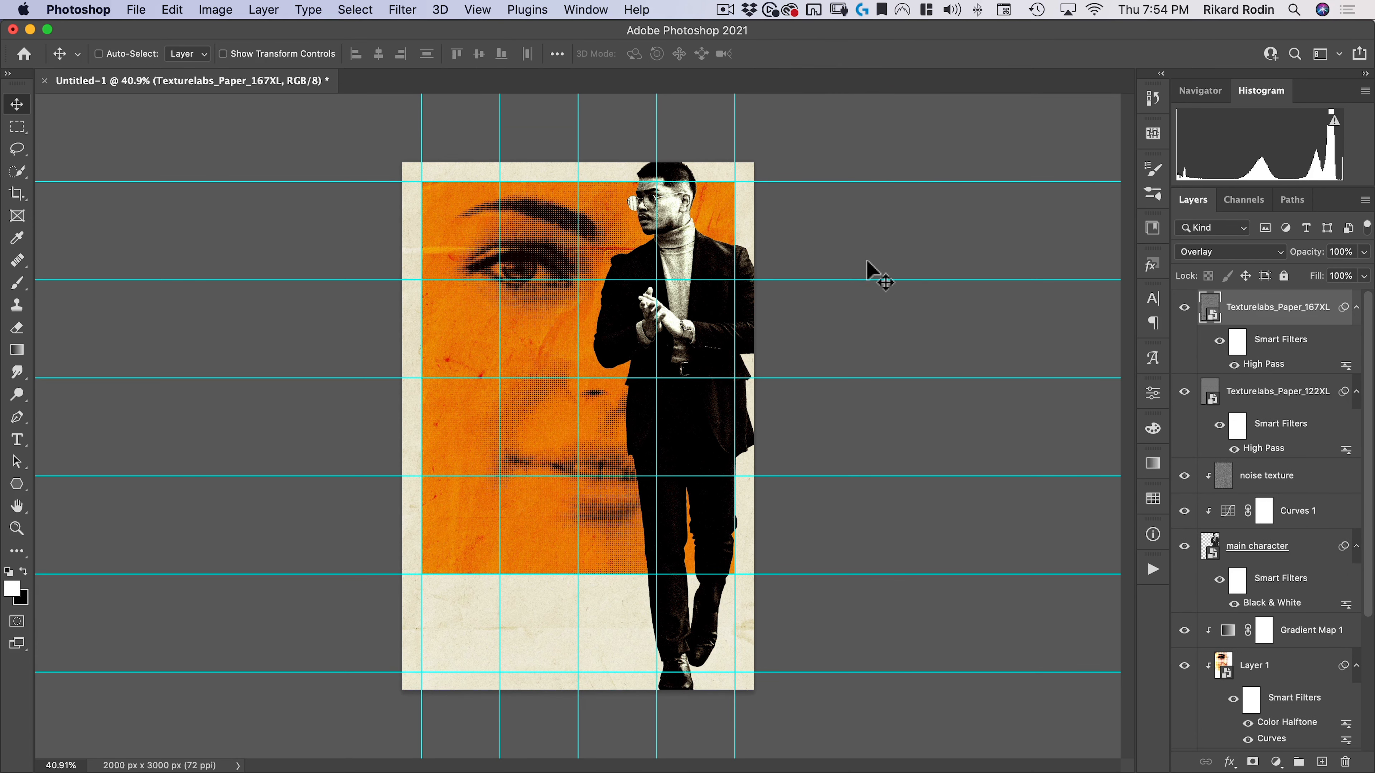
pyautogui.moveTo(1363, 251); pyautogui.dragTo(1304, 279)
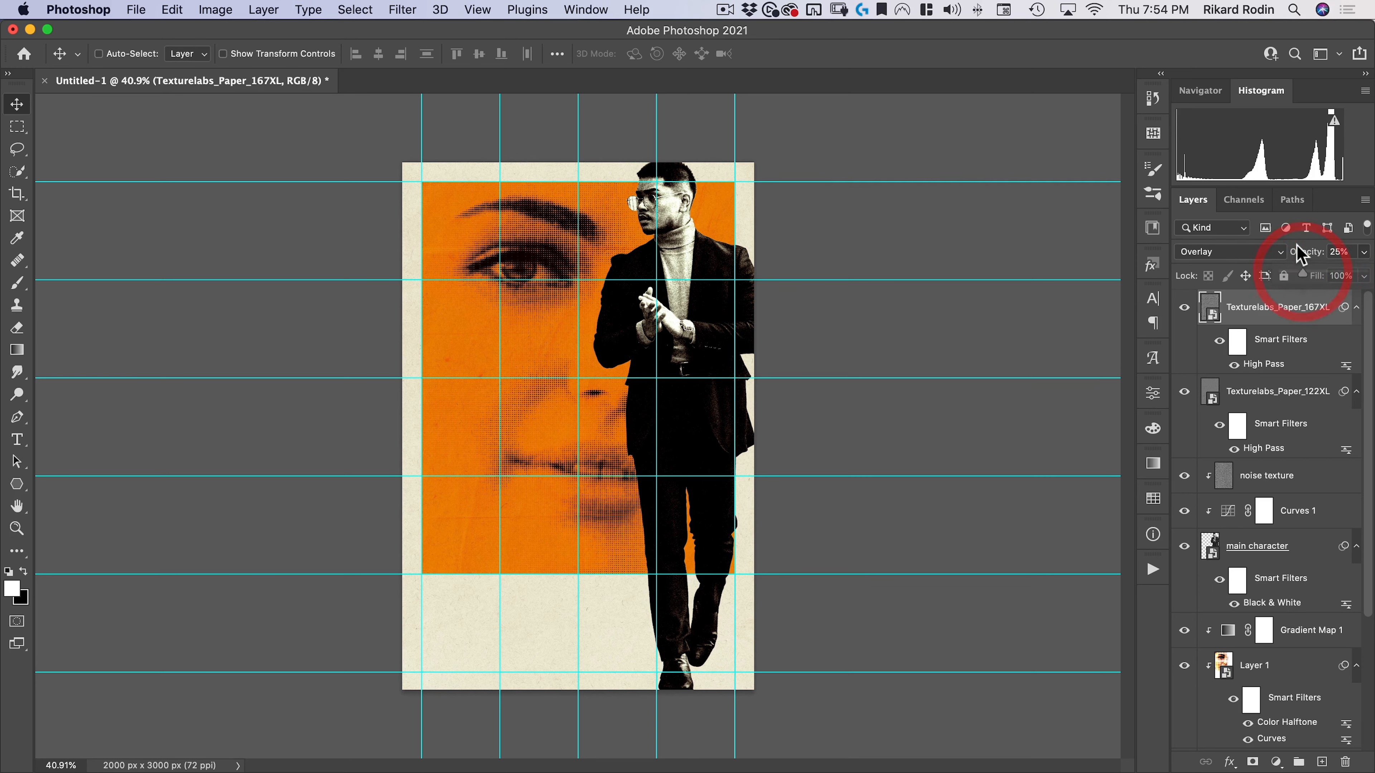
pyautogui.click(1296, 256)
# Step: Place Texturelabs_Paper_174L.jpg as an embedded image, rotated -90° and scaled to 70.75% to fill the poster, and set its blending mode to Screen
pyautogui.click(136, 10)
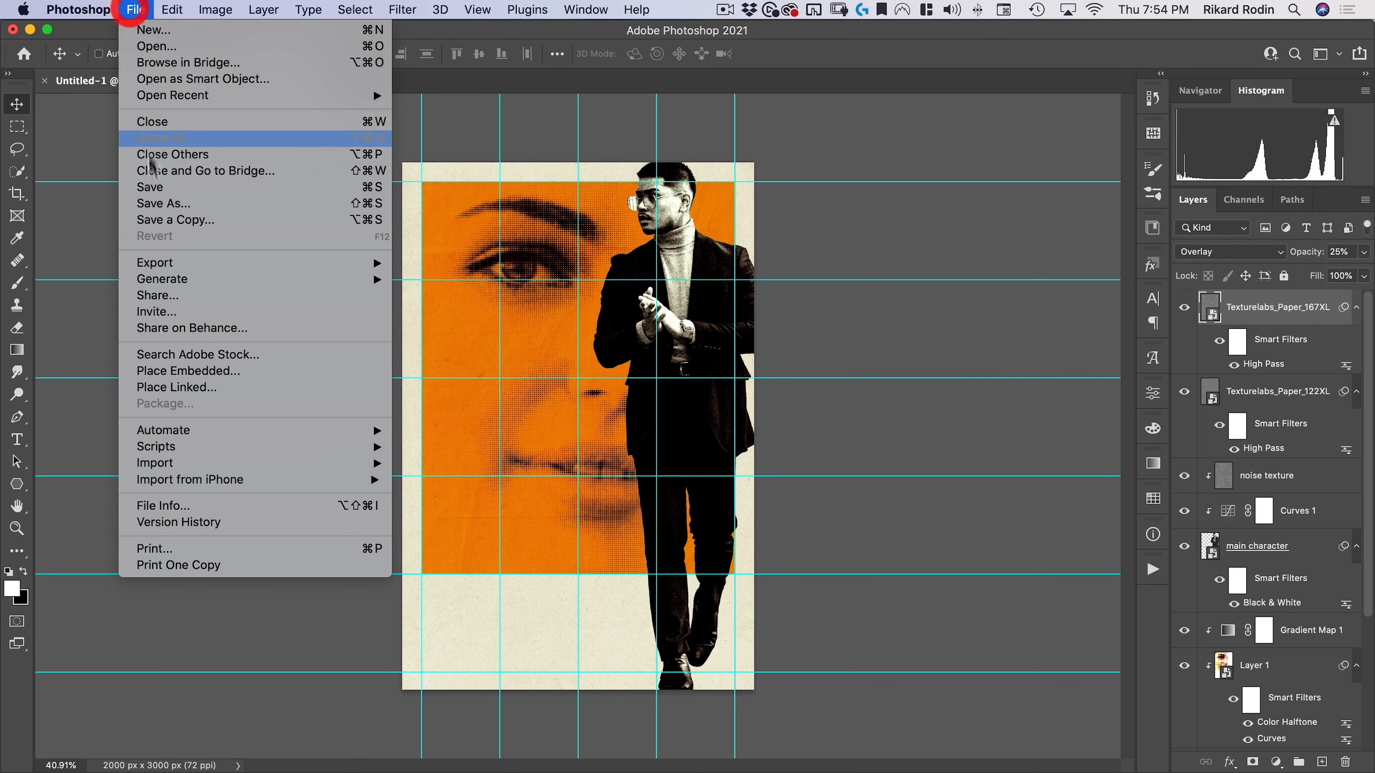
pyautogui.click(175, 366)
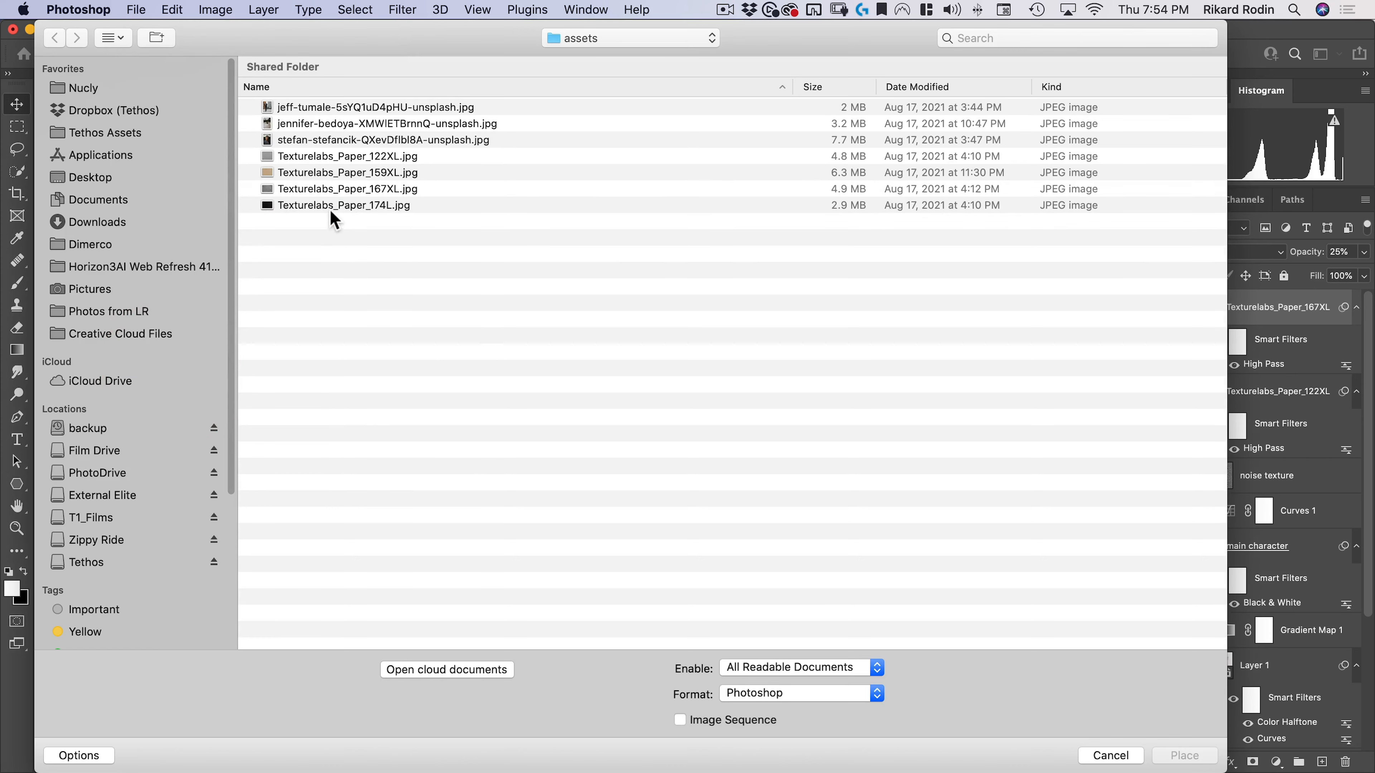
pyautogui.doubleClick(331, 206)
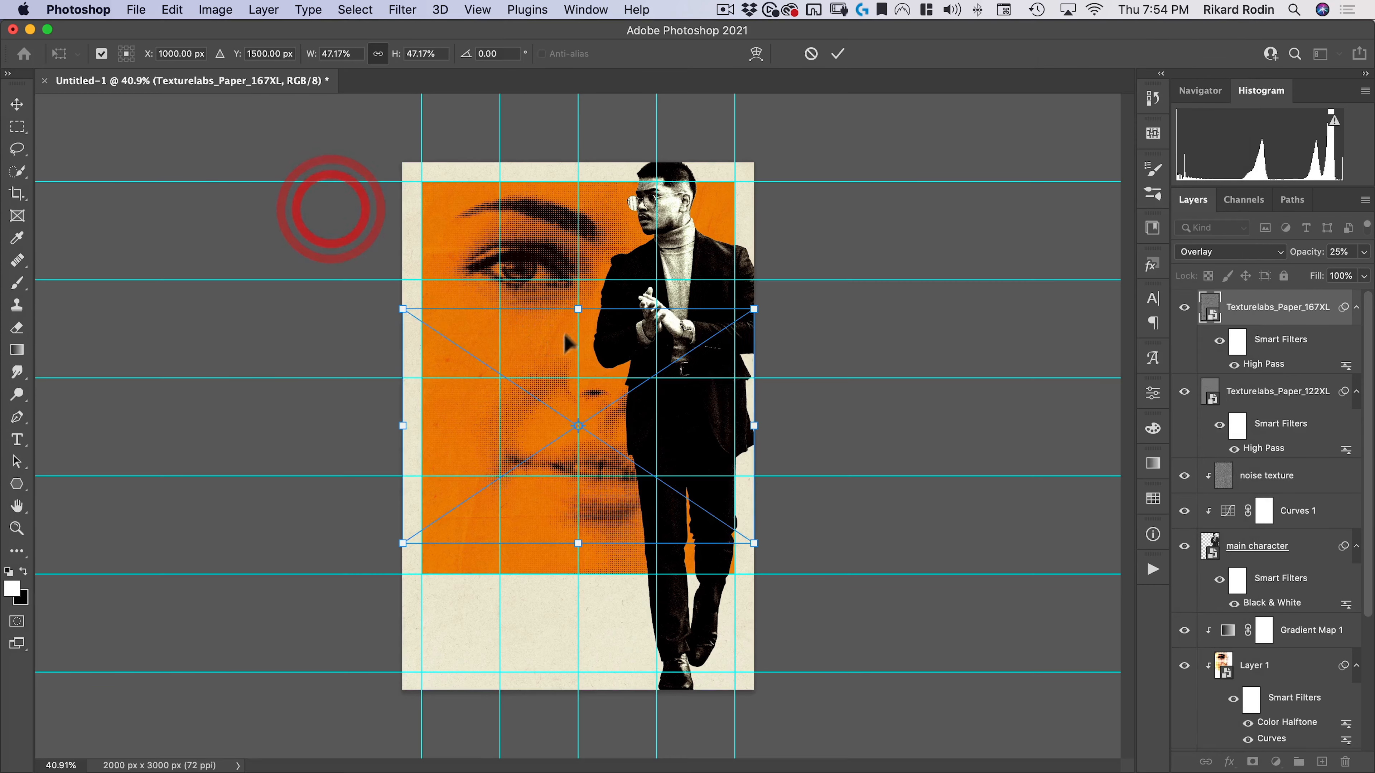
pyautogui.moveTo(780, 289); pyautogui.dragTo(445, 224)
pyautogui.moveTo(578, 250); pyautogui.dragTo(608, 169)
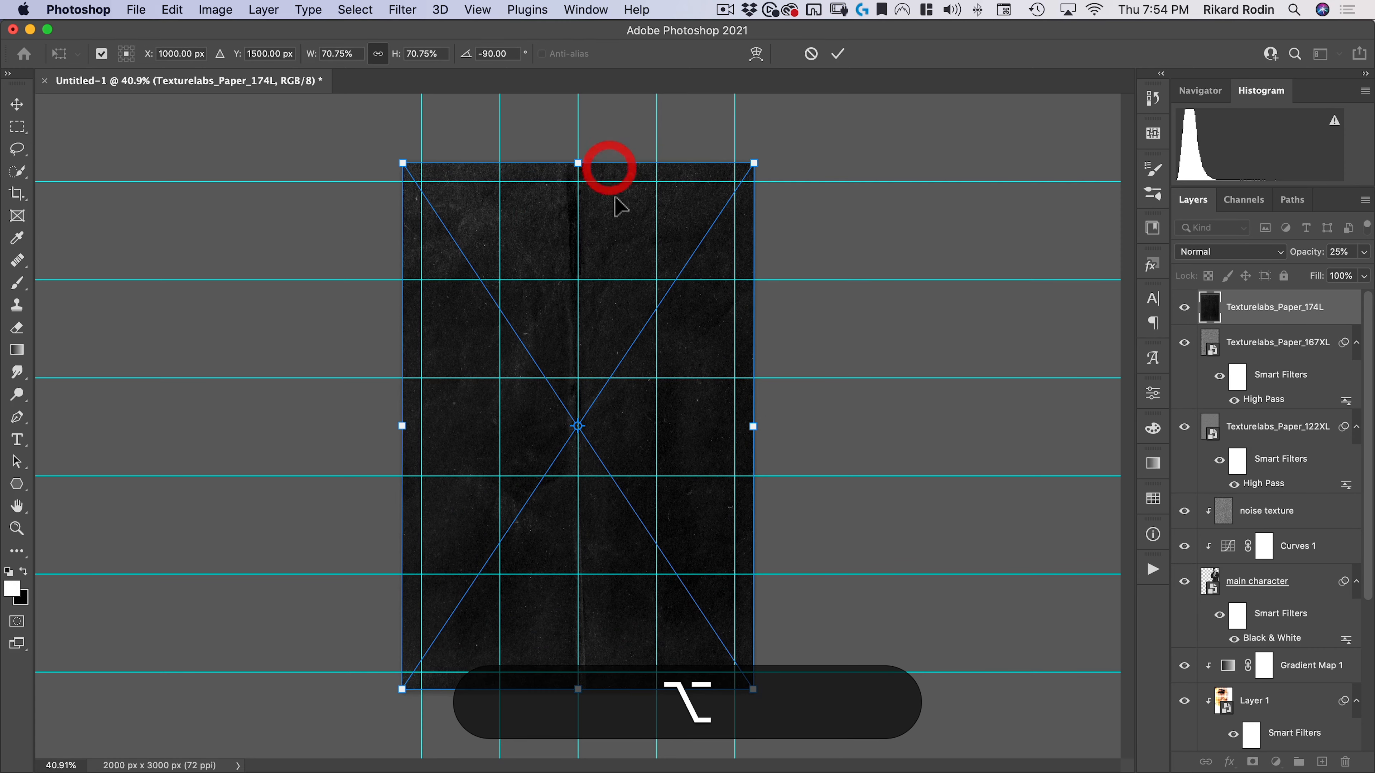
pyautogui.doubleClick(612, 195)
pyautogui.click(1223, 252)
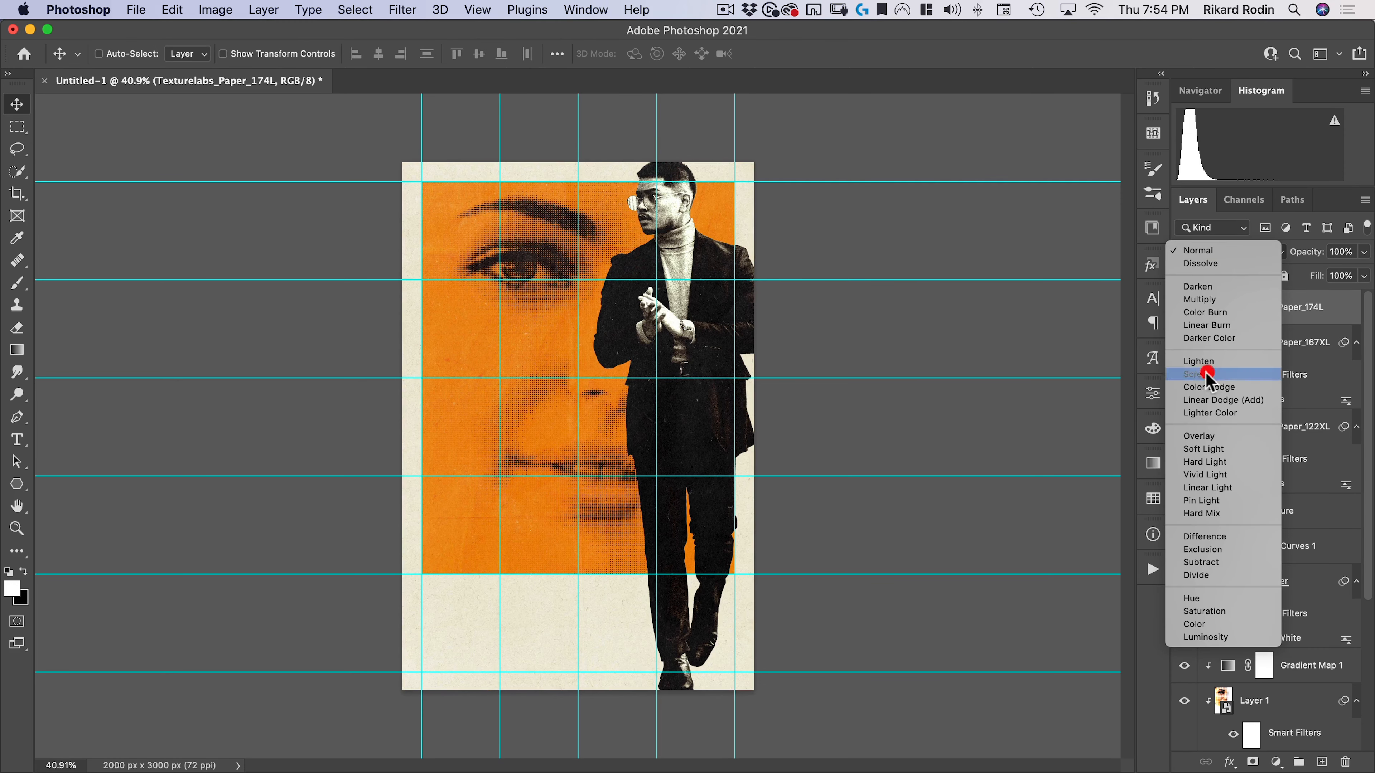
pyautogui.click(1200, 374)
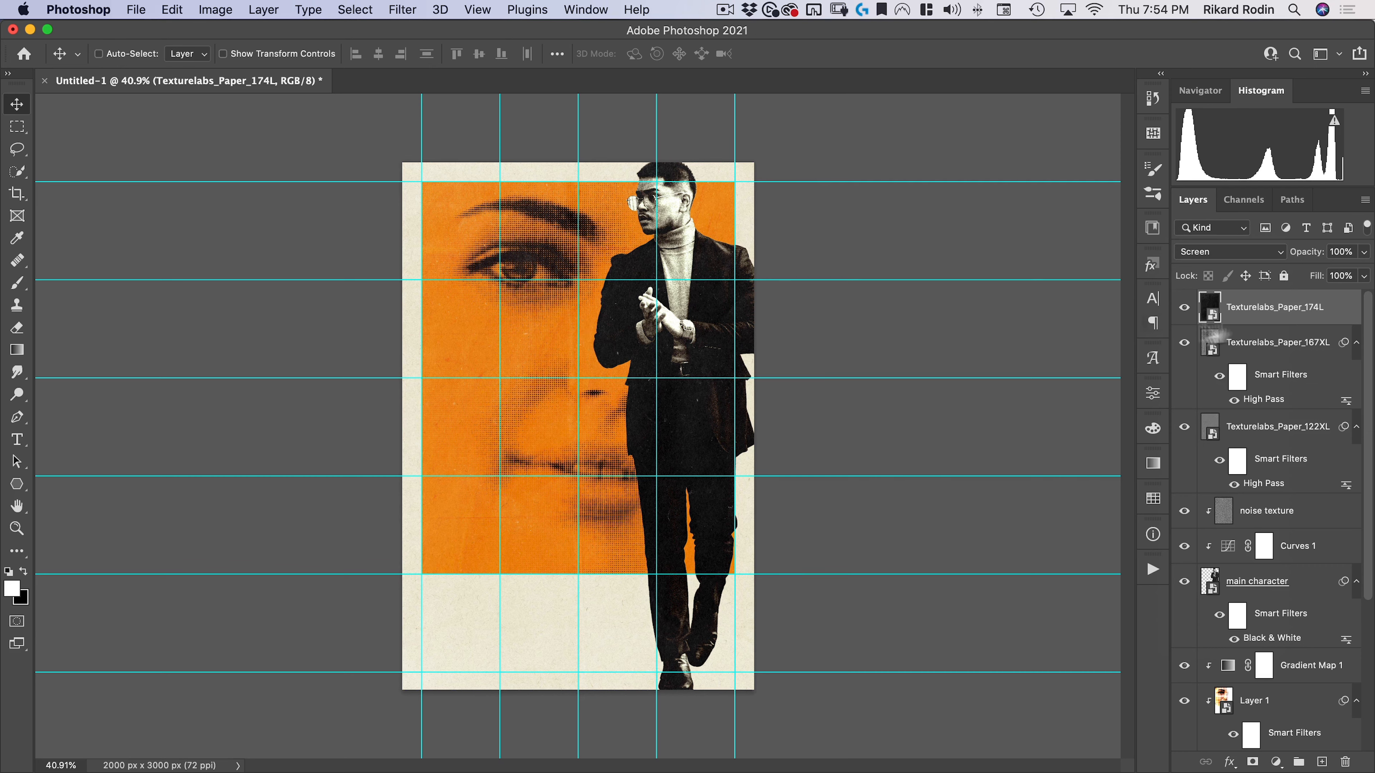
# Step: Move the Texturelabs_Paper_174L layer directly below the main character layer and lower its opacity to 40%
pyautogui.moveTo(1273, 310); pyautogui.dragTo(1265, 490)
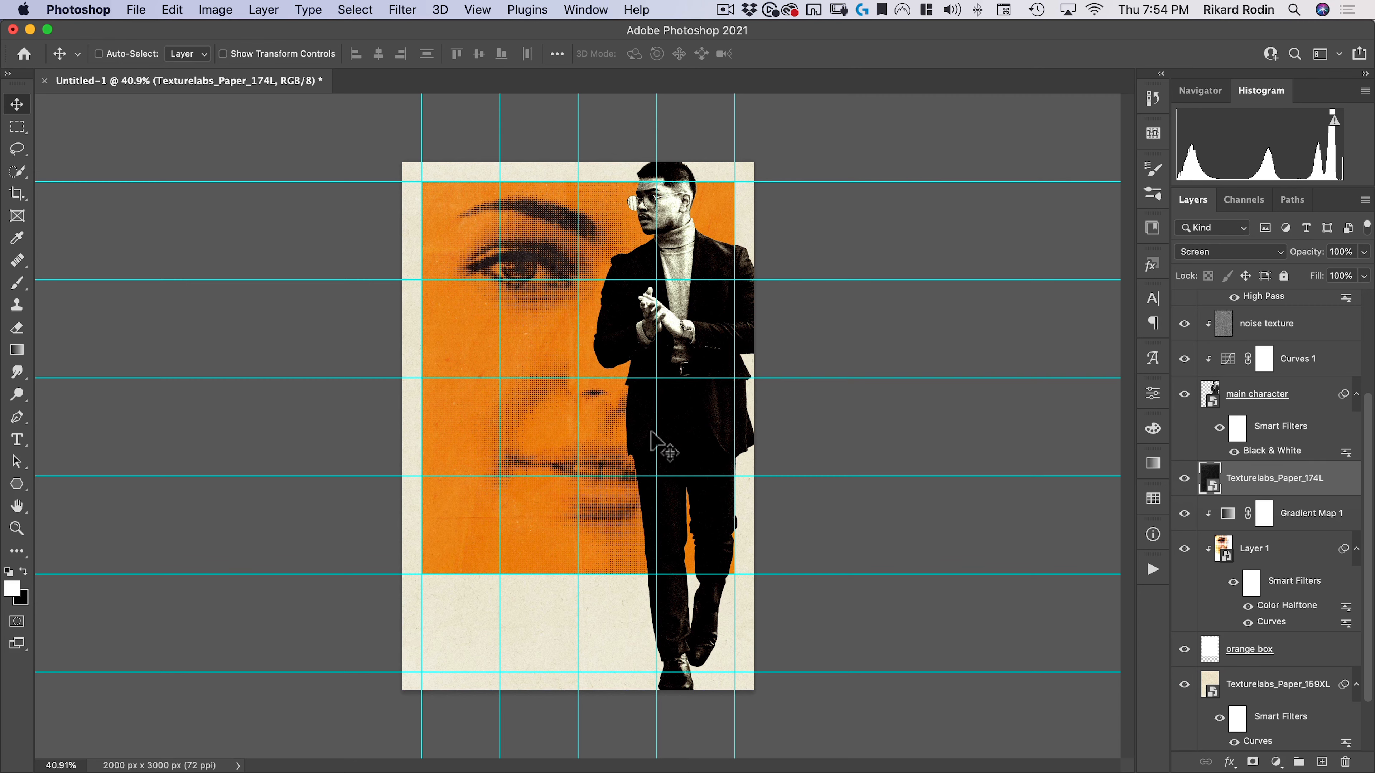
pyautogui.press('4')
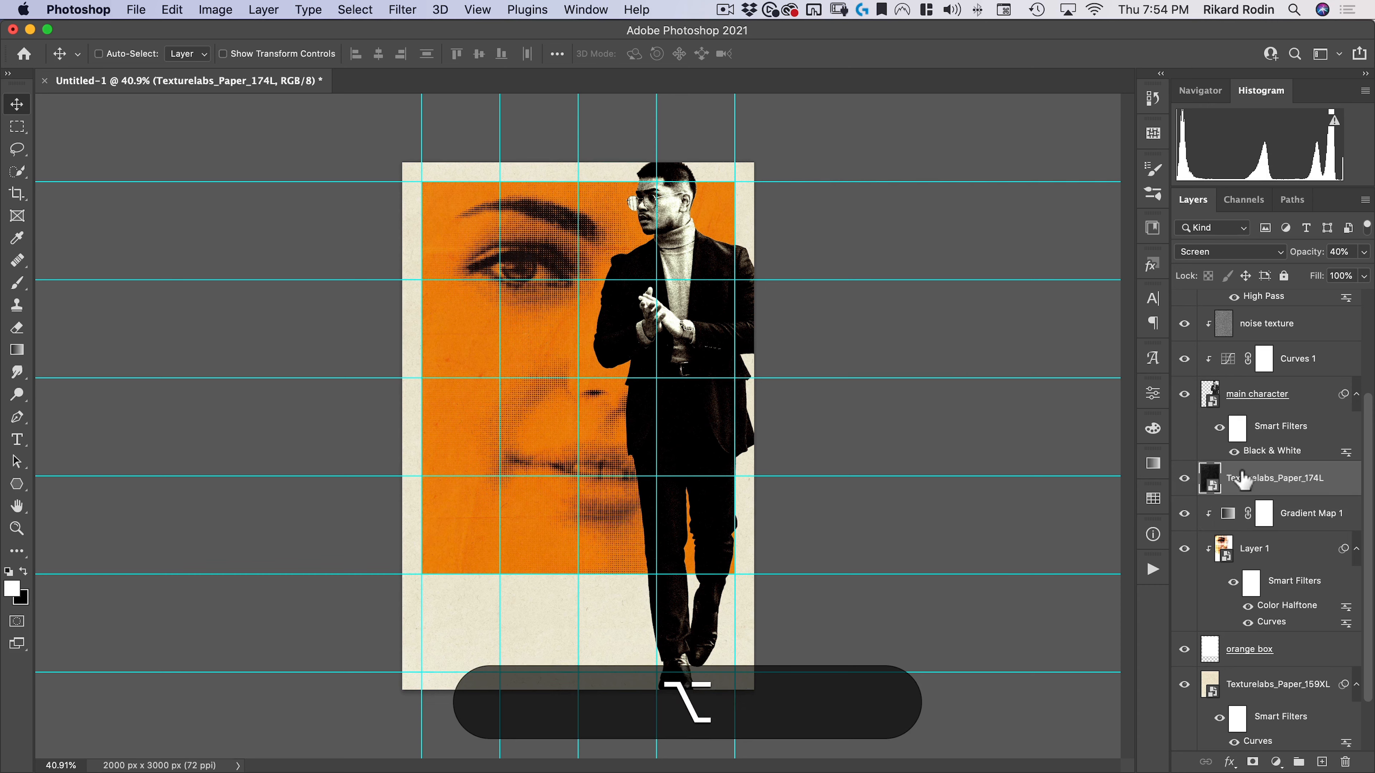
# Step: Duplicate the Texturelabs_Paper_174L layer above the noise texture, clip it to the main character, and raise its opacity to 75%
pyautogui.moveTo(1241, 476)
pyautogui.mouseDown()
pyautogui.moveTo(1272, 218)
pyautogui.moveTo(1291, 456)
pyautogui.mouseUp()
pyautogui.keyDown('alt'); pyautogui.click(1216, 493); pyautogui.keyUp('alt')
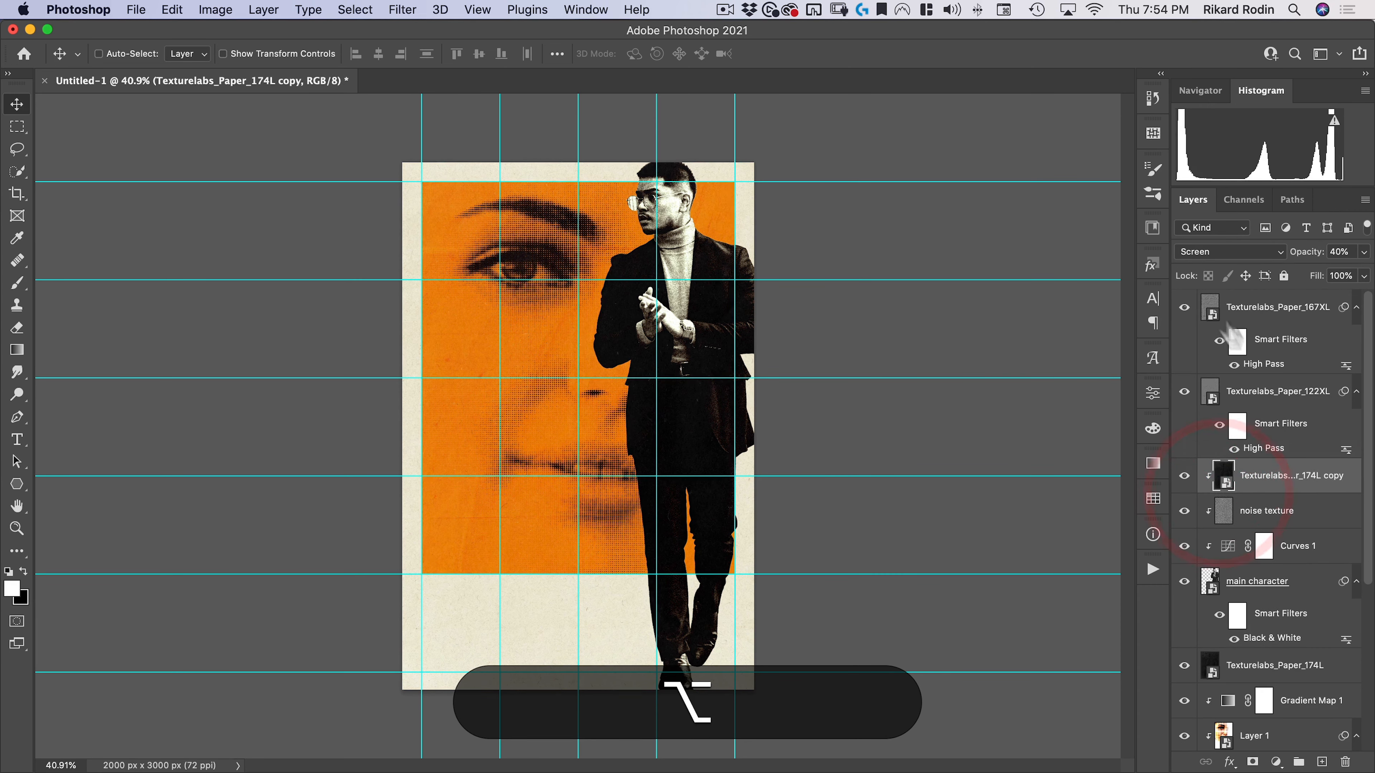
pyautogui.moveTo(1306, 252); pyautogui.dragTo(1359, 259)
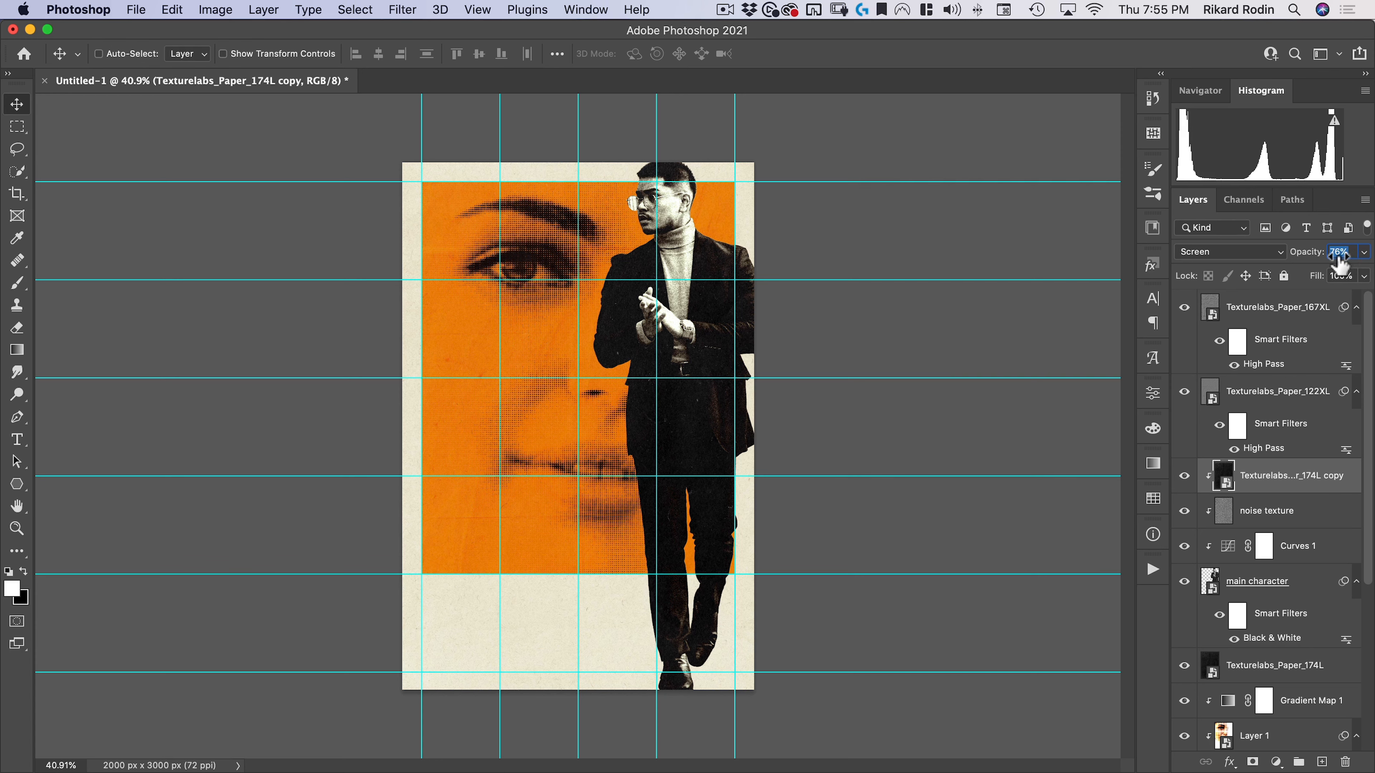
pyautogui.moveTo(1337, 264); pyautogui.dragTo(1338, 263)
pyautogui.click(1185, 476)
pyautogui.click(1185, 476)
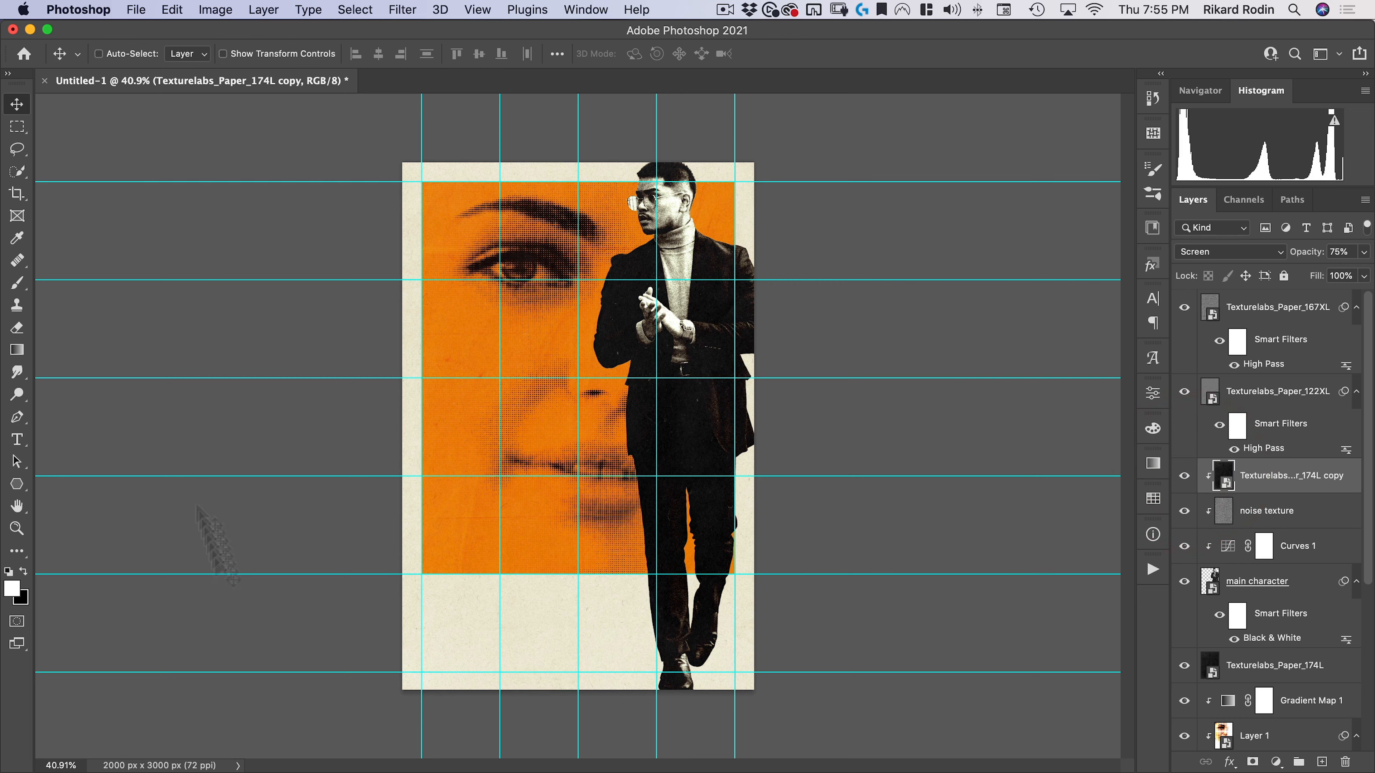
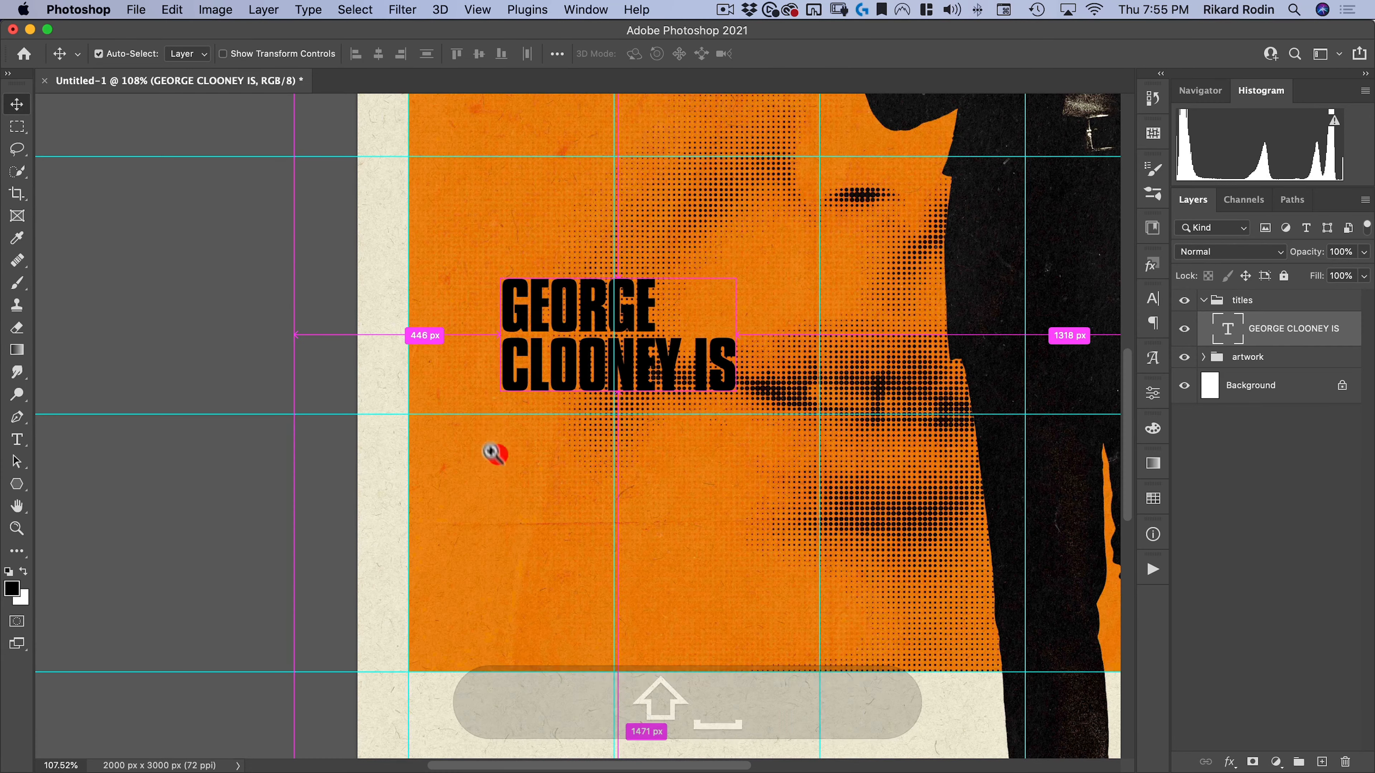
# Step: Move the GEORGE CLOONEY IS text near the orange box's left edge and scale it to 79.49%, ending at the second vertical guide
pyautogui.moveTo(615, 310); pyautogui.dragTo(472, 308)
pyautogui.press('super+shift+z')
pyautogui.press('super+shift+t')
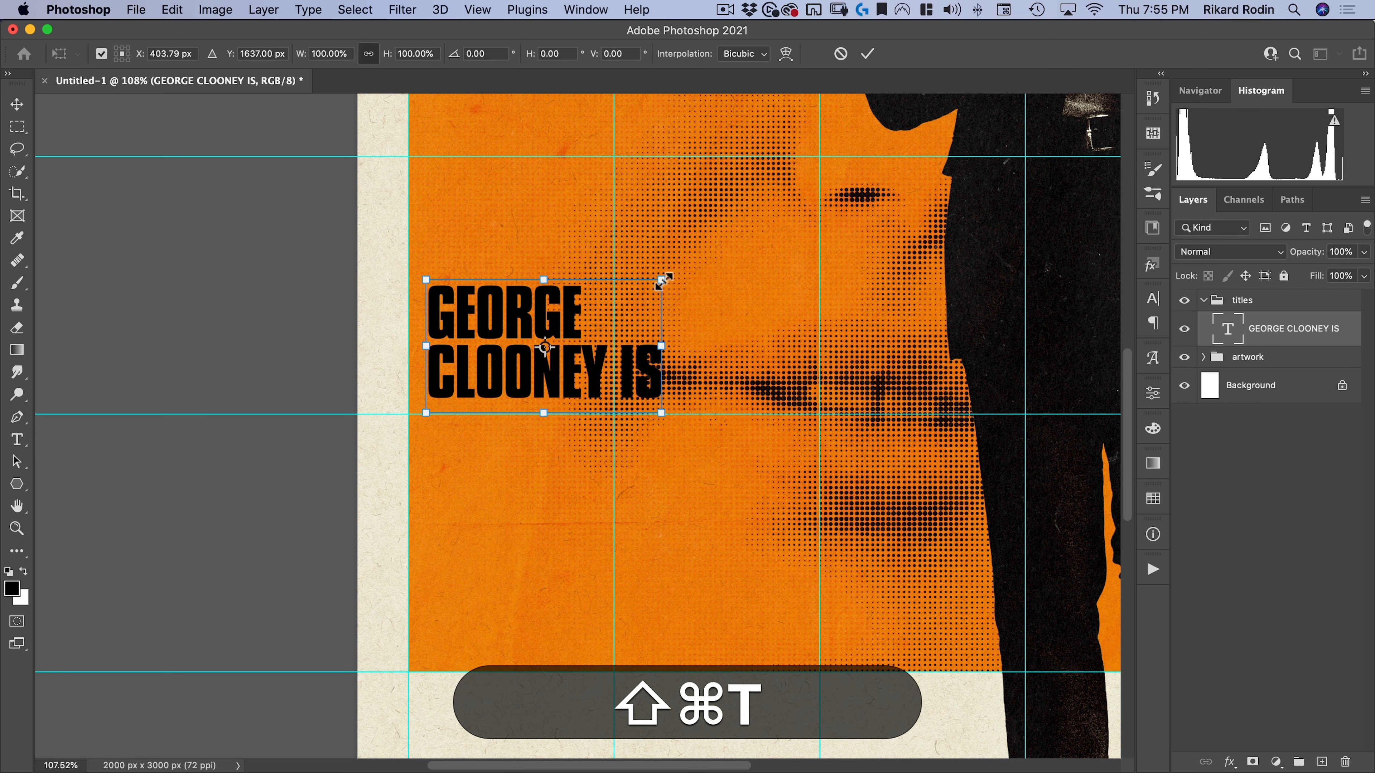
pyautogui.moveTo(661, 280); pyautogui.dragTo(615, 301)
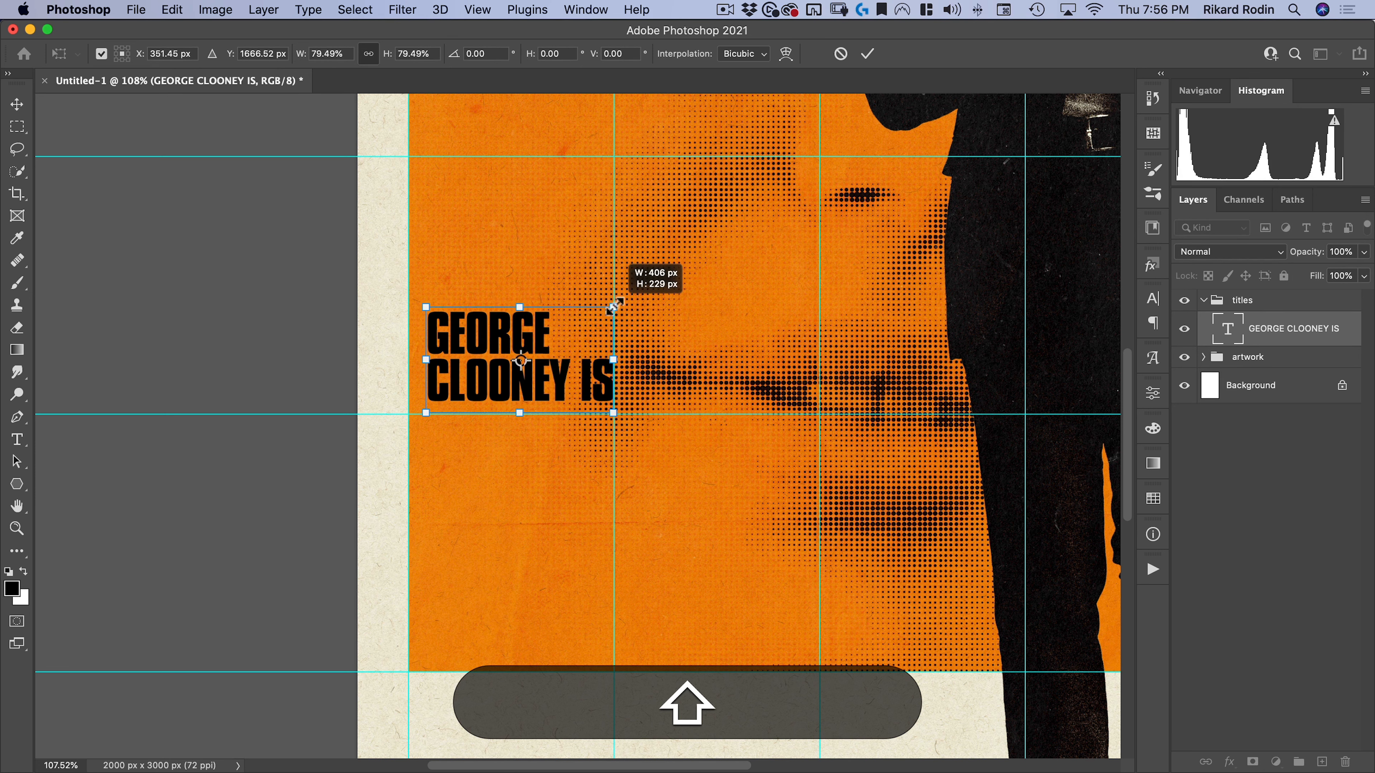
pyautogui.doubleClick(564, 308)
# Step: Reduce the word IS to 60 pt and tighten the gap between it and CLOONEY
pyautogui.hotkey('shift', 't')
pyautogui.moveTo(581, 372); pyautogui.dragTo(650, 383)
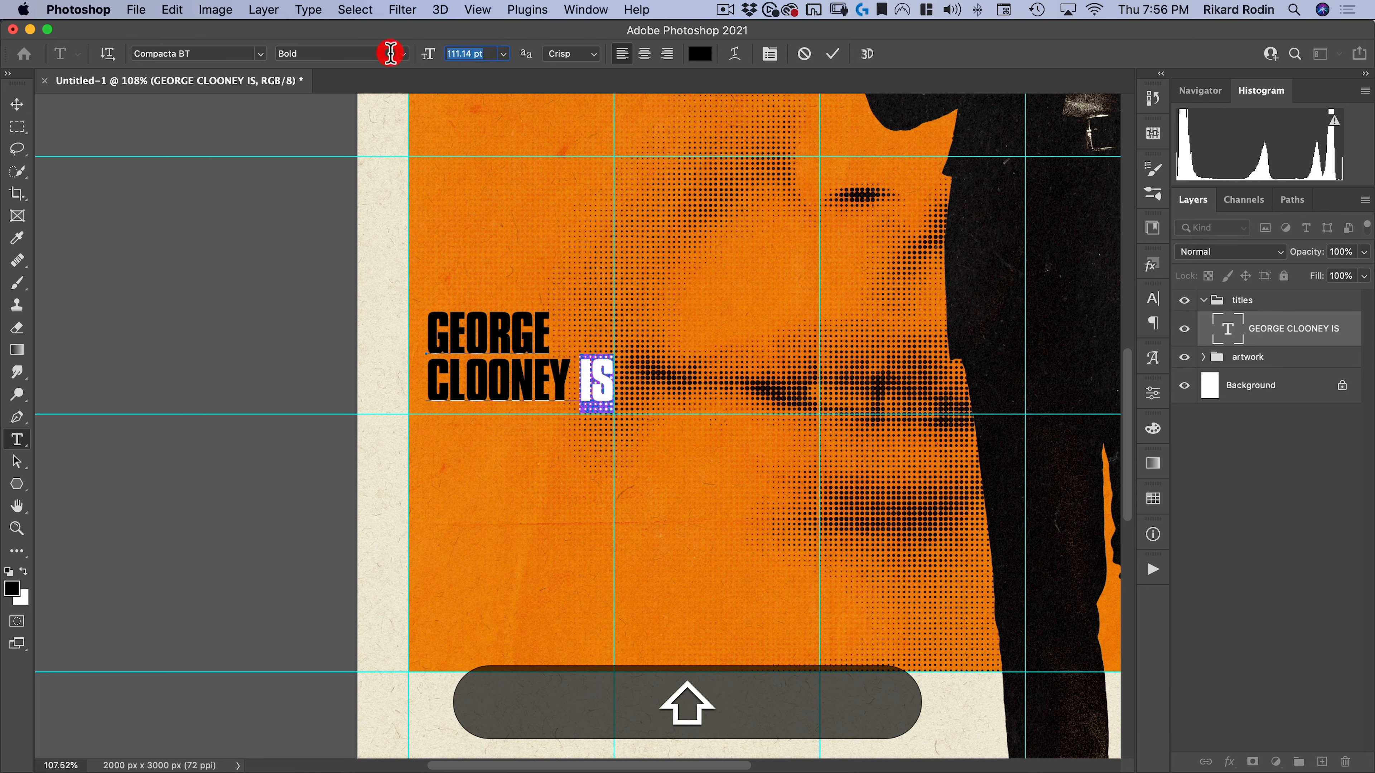
pyautogui.write('60')
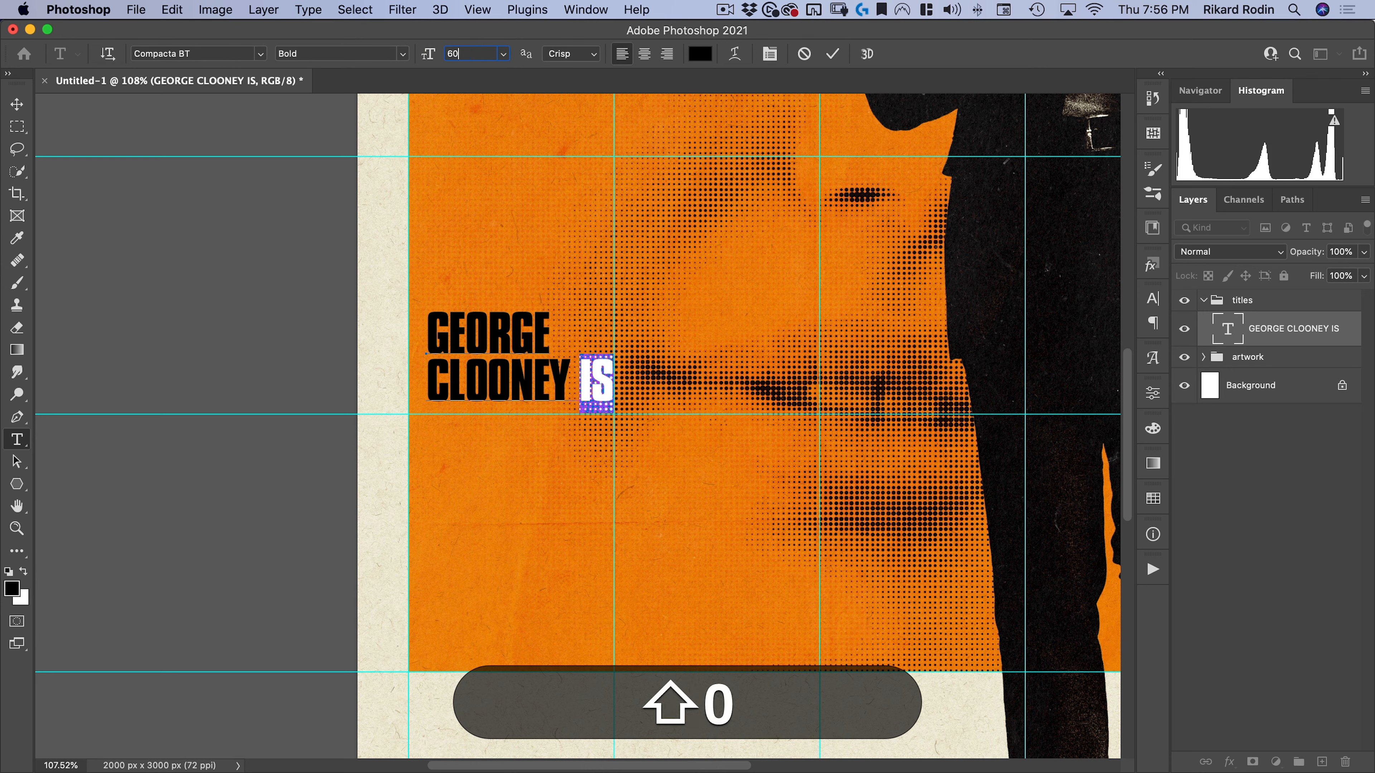
pyautogui.hotkey('shift', 'Tab')
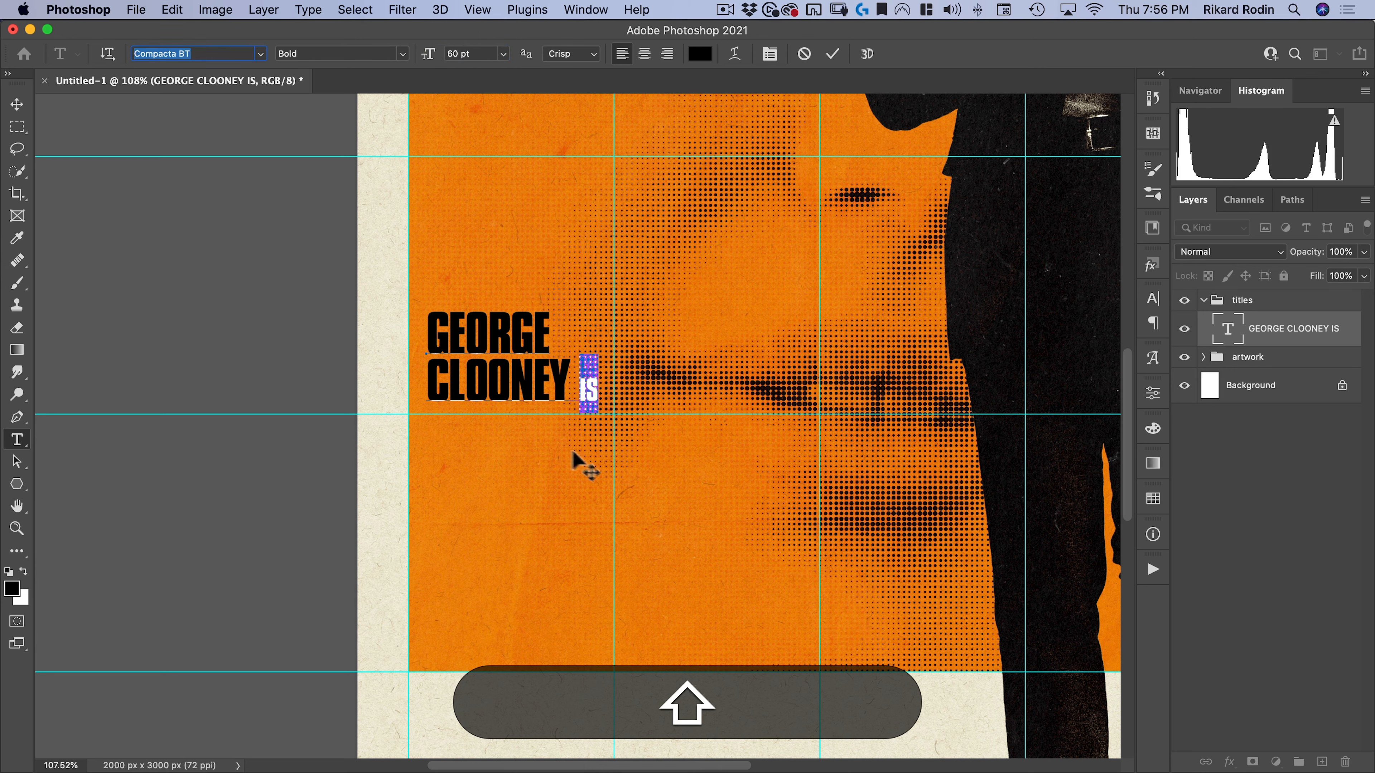
pyautogui.click(578, 385)
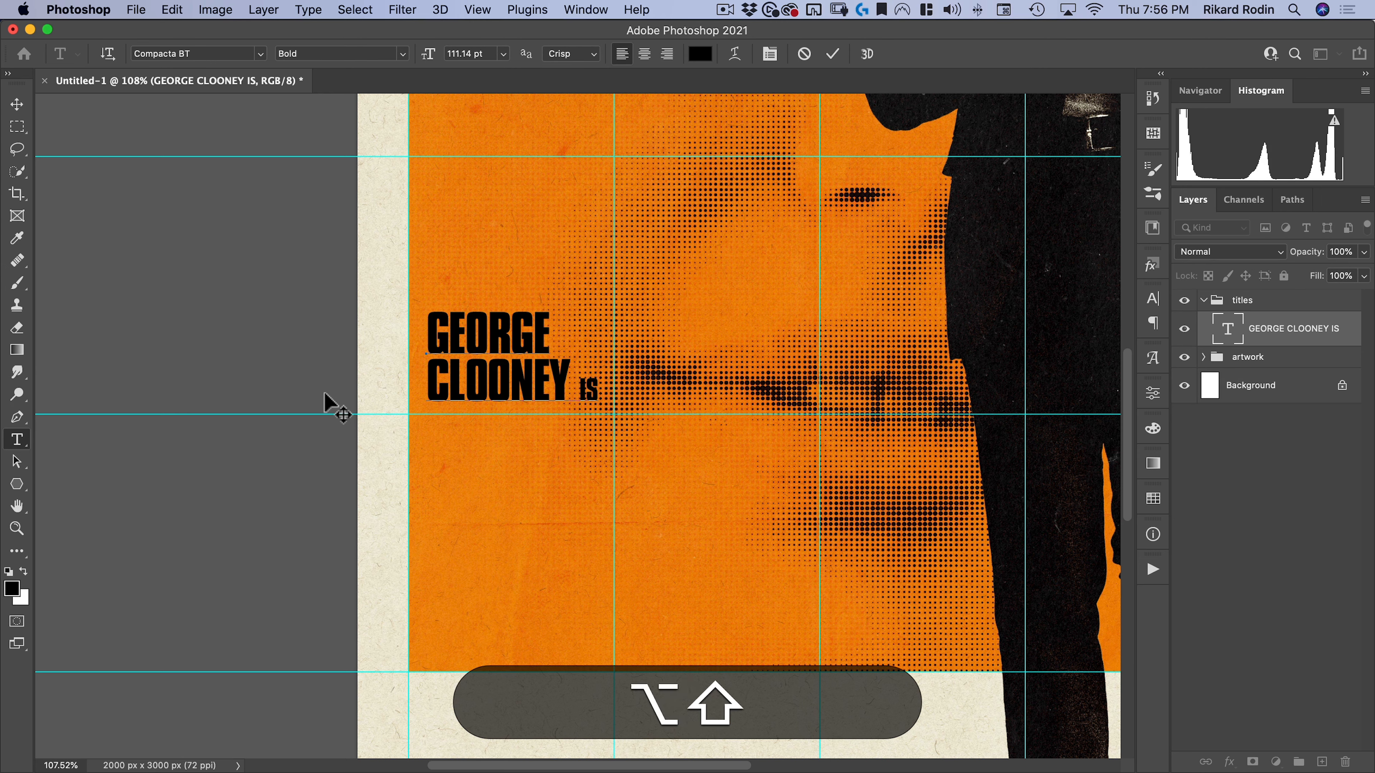
pyautogui.hotkey('alt', 'shift', 'Left')
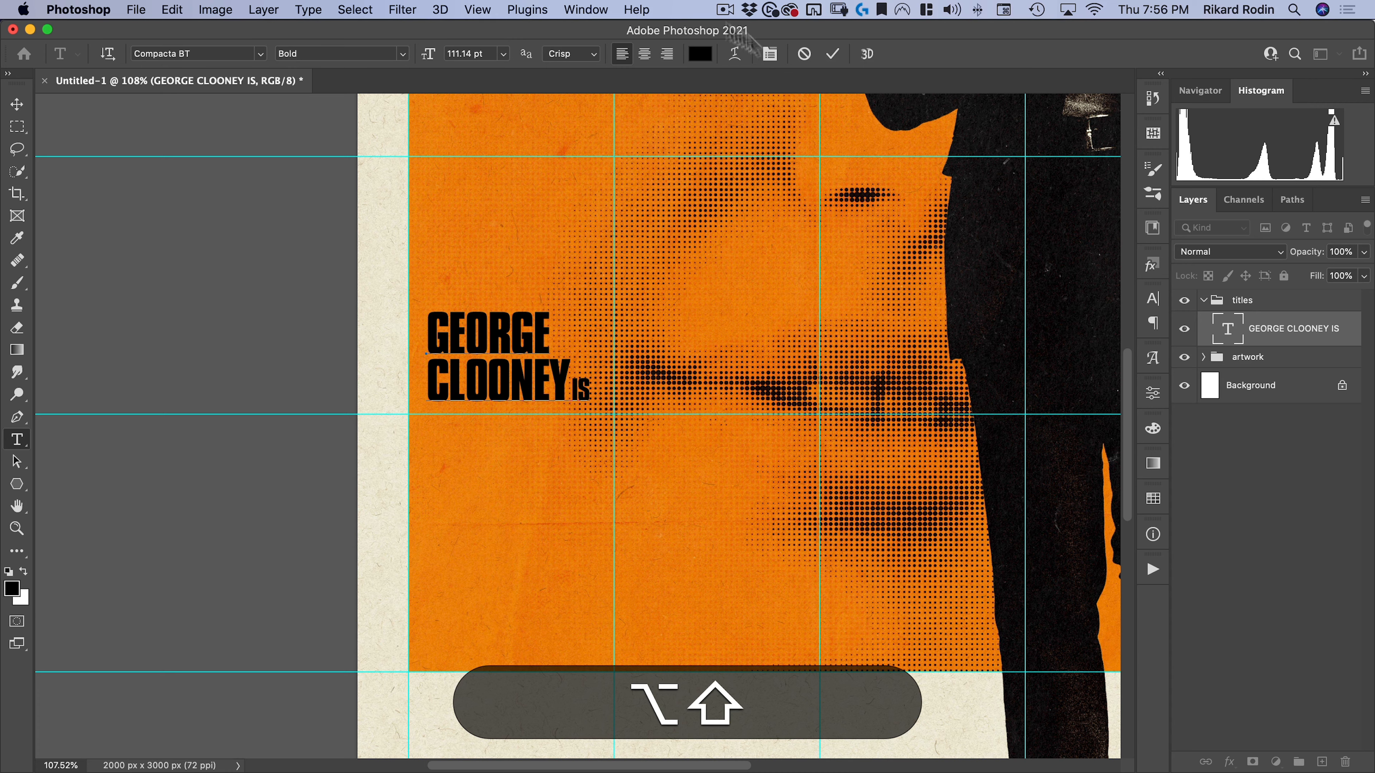
pyautogui.click(834, 53)
pyautogui.hotkey('shift', 'v')
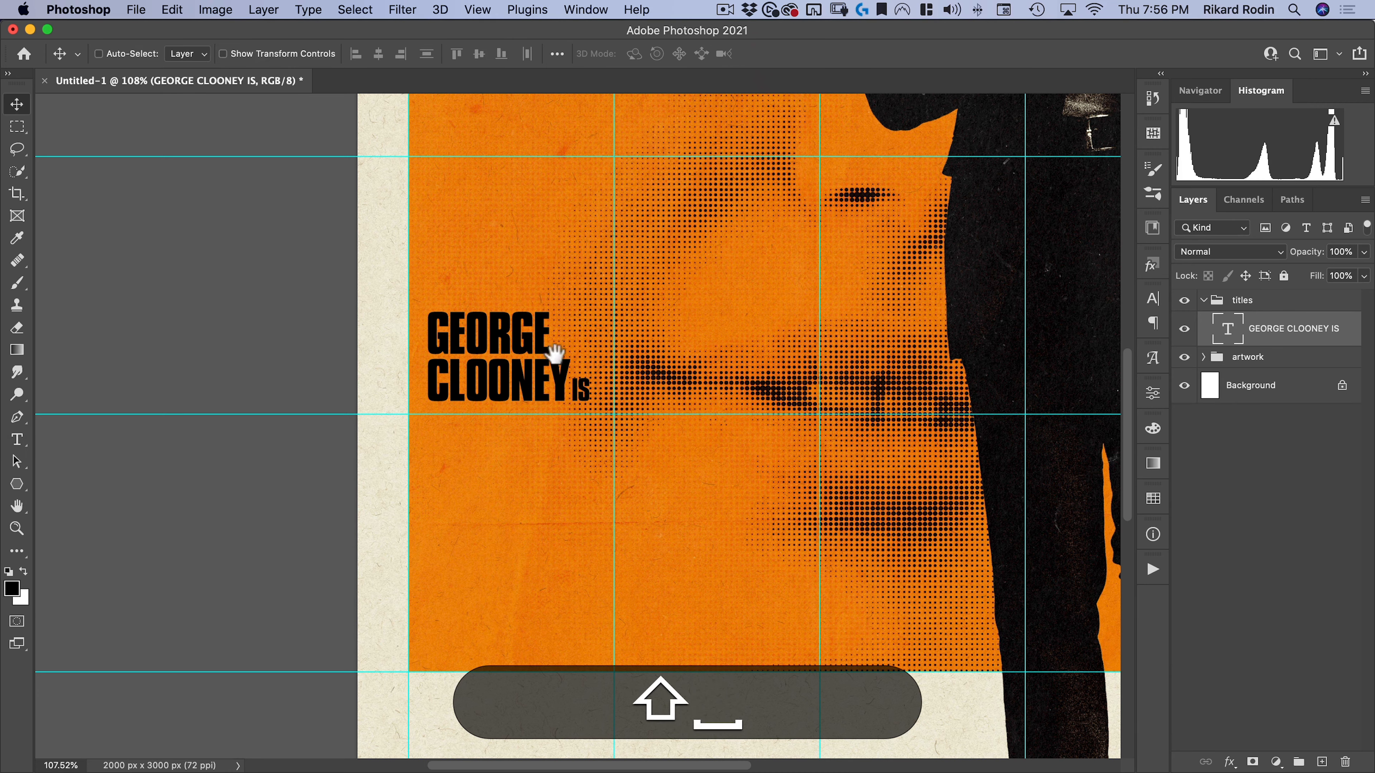
# Step: Duplicate the GEORGE CLOONEY IS text directly below the original and fill the copy with cream sampled from the paper border
pyautogui.moveTo(524, 309); pyautogui.dragTo(454, 367)
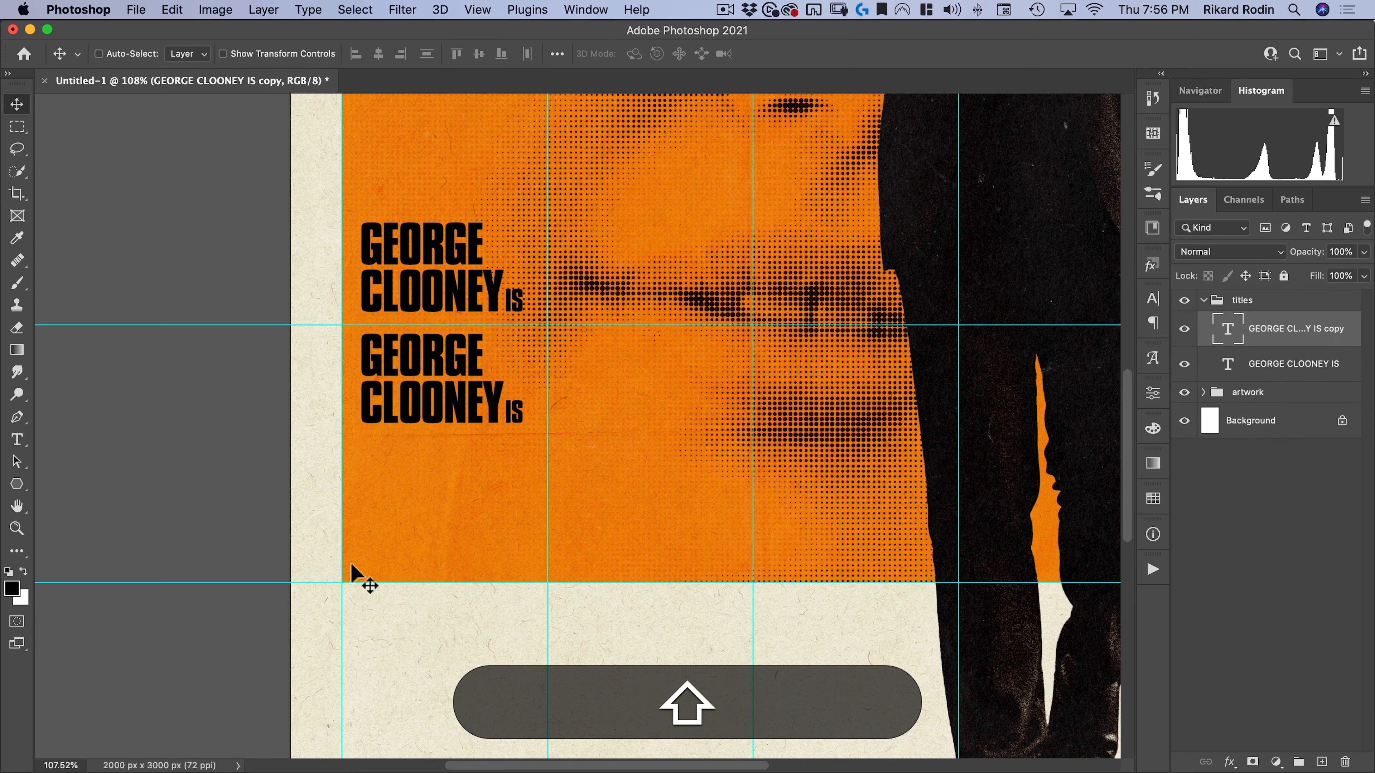
pyautogui.hotkey('shift', 'i')
pyautogui.click(312, 504)
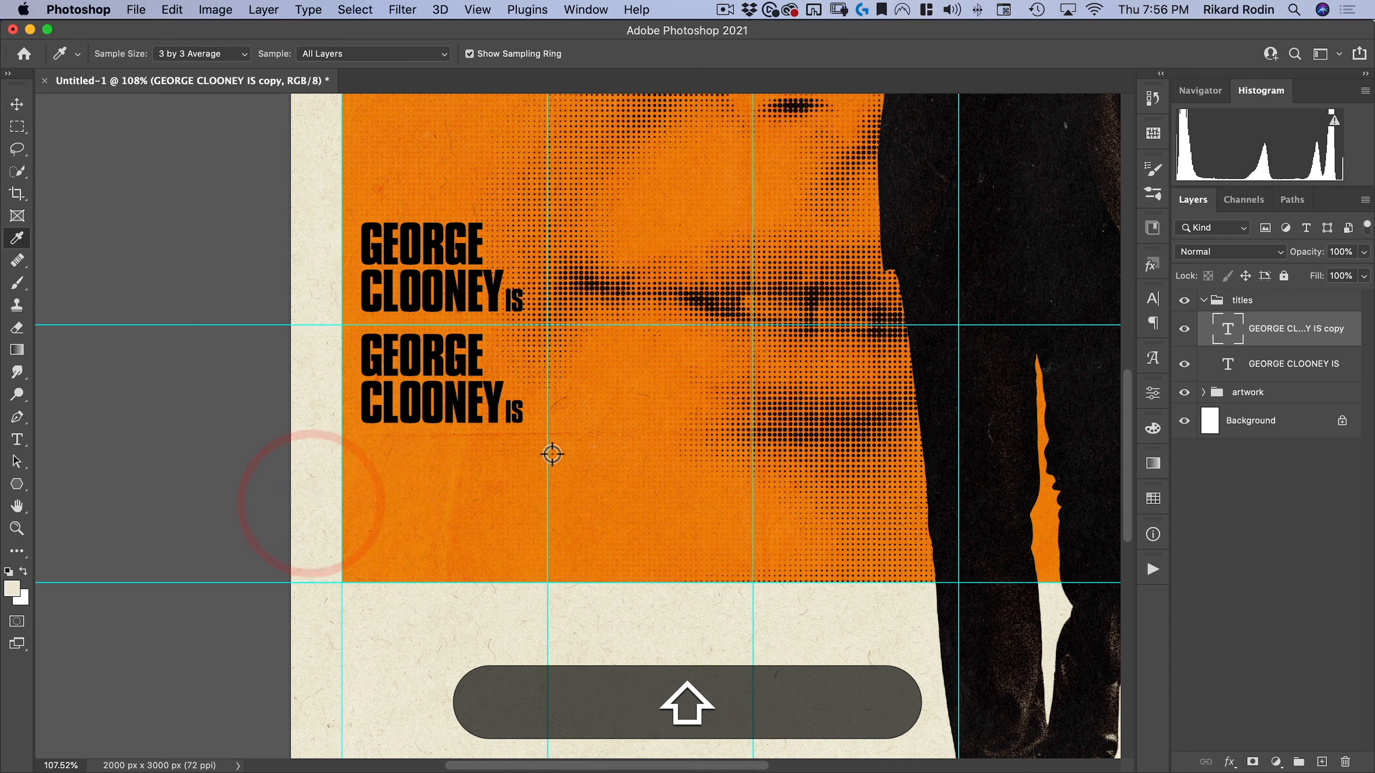
pyautogui.hotkey('shift', 'v')
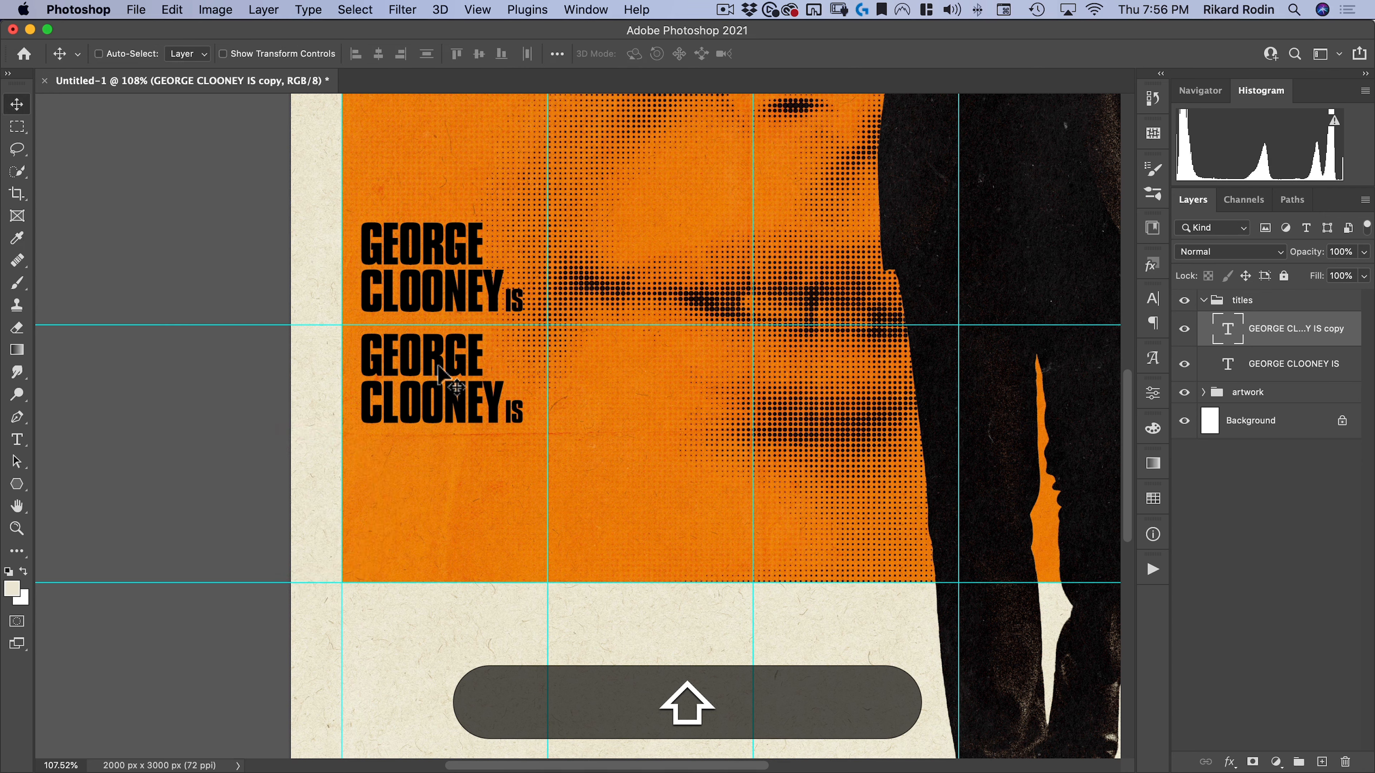
pyautogui.hotkey('alt', 'shift', 'BackSpace')
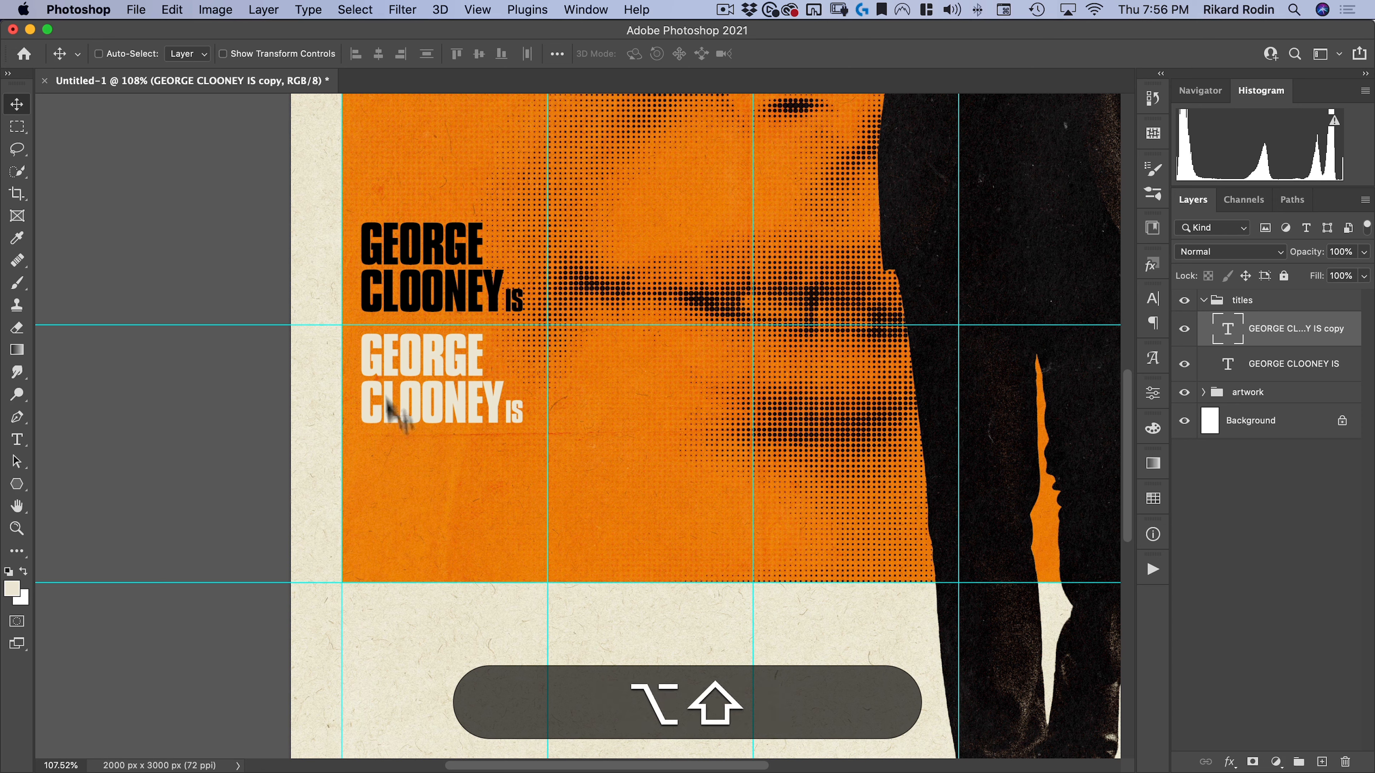
# Step: Replace the cream copy's text with THE
pyautogui.hotkey('shift', 't')
pyautogui.click(411, 367)
pyautogui.press('shift+super+a')
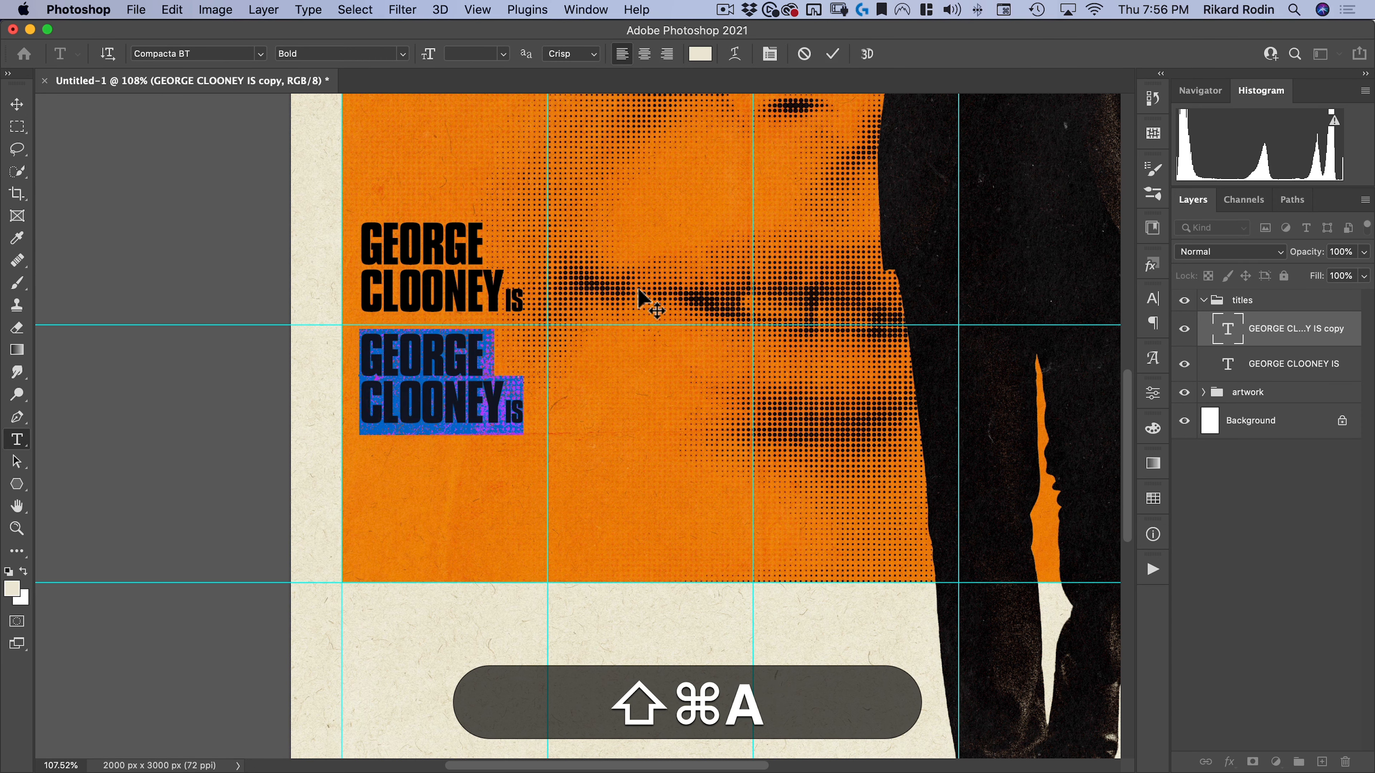
pyautogui.write('THE')
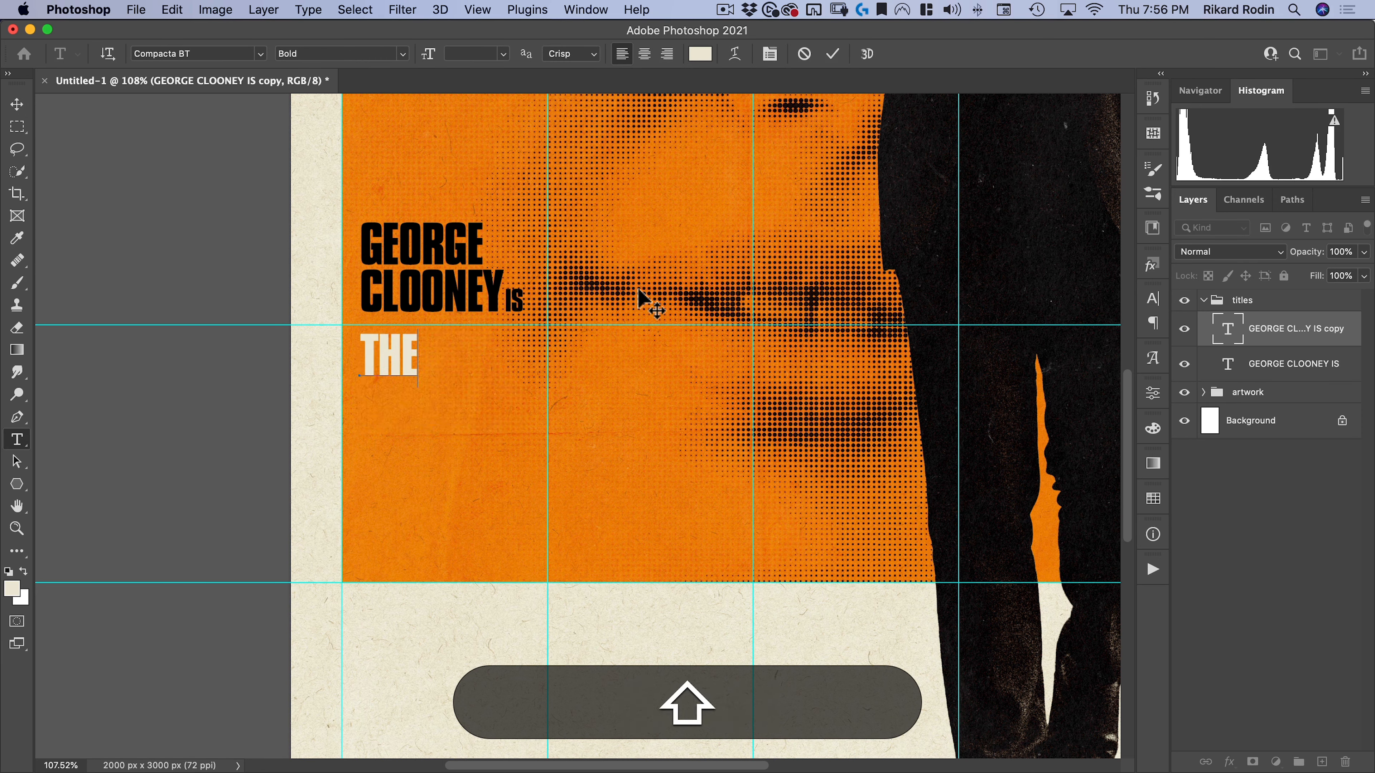
pyautogui.press('shift+KP_Enter')
pyautogui.hotkey('shift', 'v')
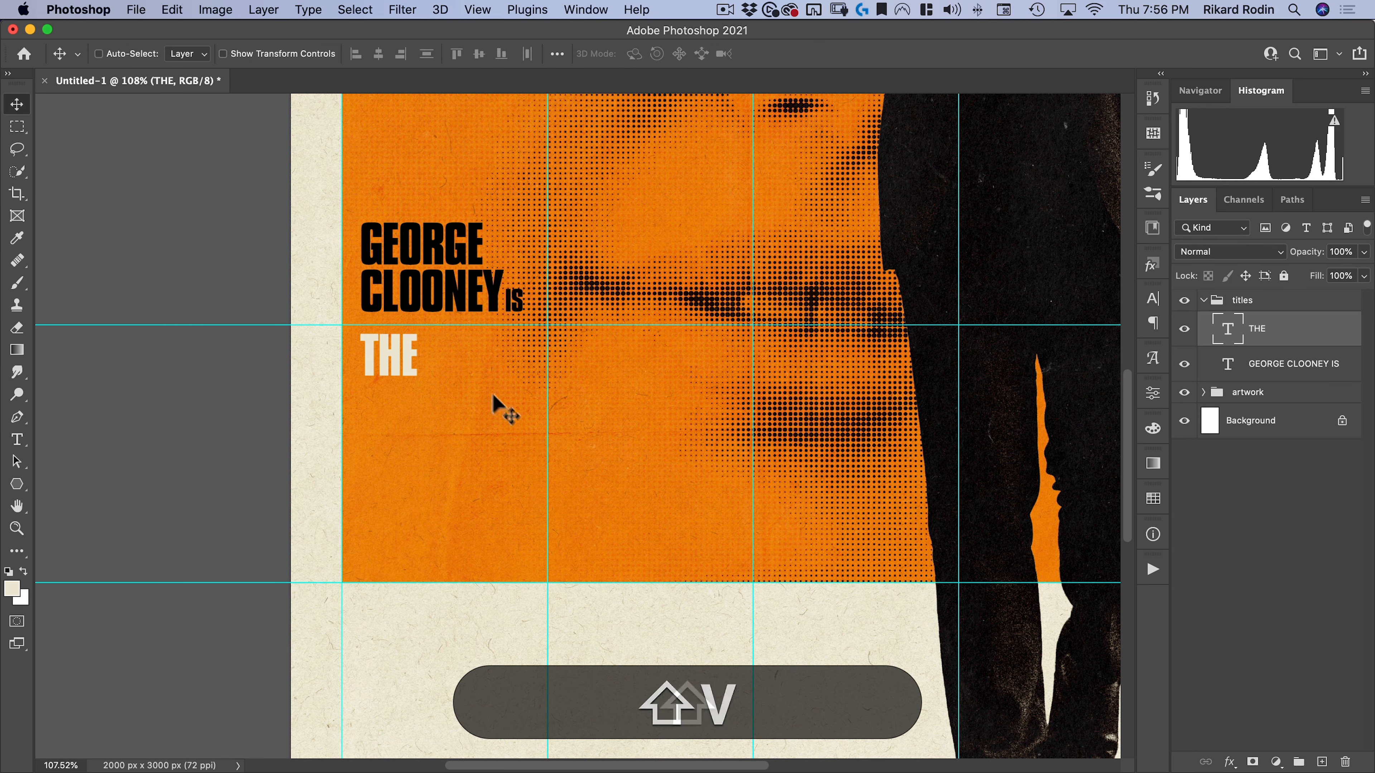
# Step: Enlarge the word THE to about 202 pt and align it under the GEORGE CLOONEY IS text
pyautogui.press('shift+super+t')
pyautogui.moveTo(412, 391); pyautogui.dragTo(446, 450)
pyautogui.doubleClick(434, 380)
pyautogui.moveTo(437, 392); pyautogui.dragTo(437, 380)
pyautogui.hotkey('shift', 'Right')
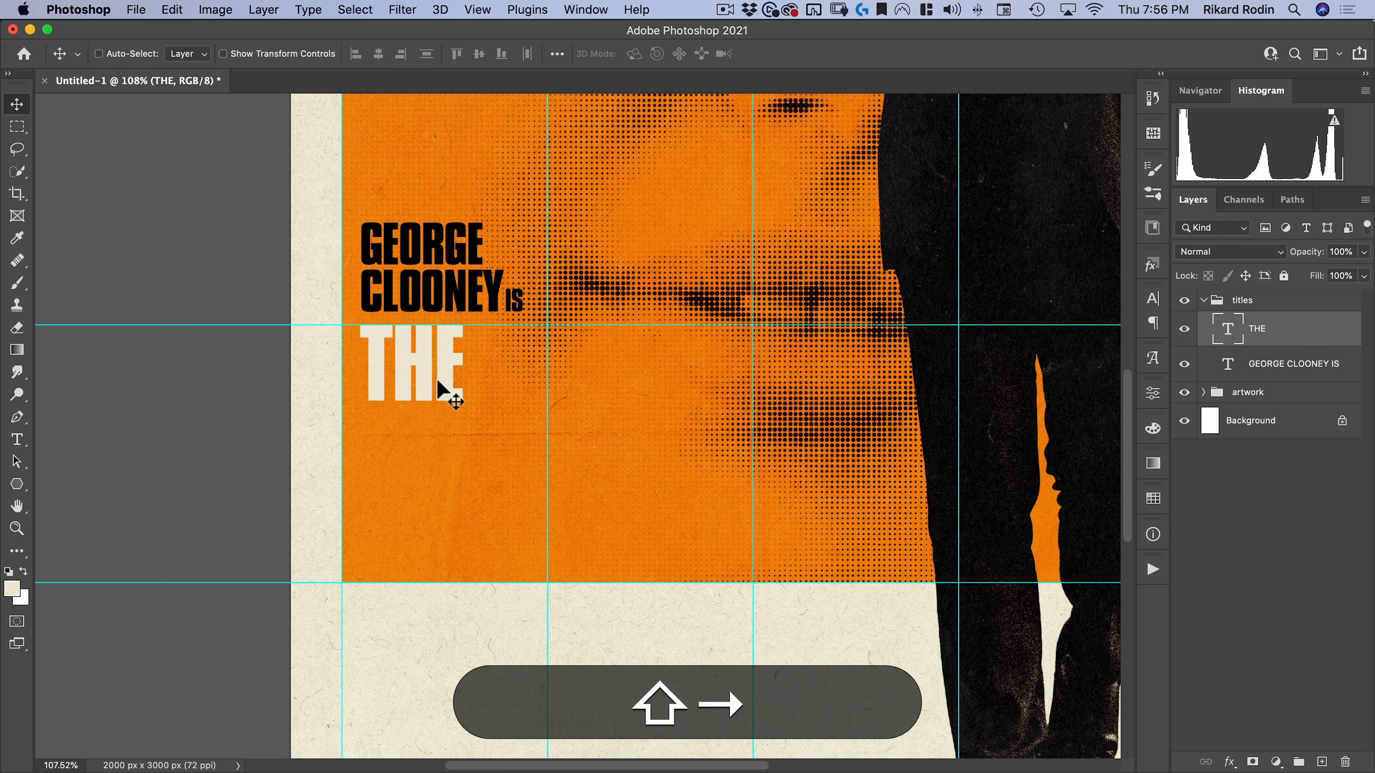
# Step: Duplicate THE directly below itself and change the copy's text to AMERICAN
pyautogui.moveTo(439, 381); pyautogui.dragTo(460, 439)
pyautogui.press('t')
pyautogui.click(461, 440)
pyautogui.press('cmd+a')
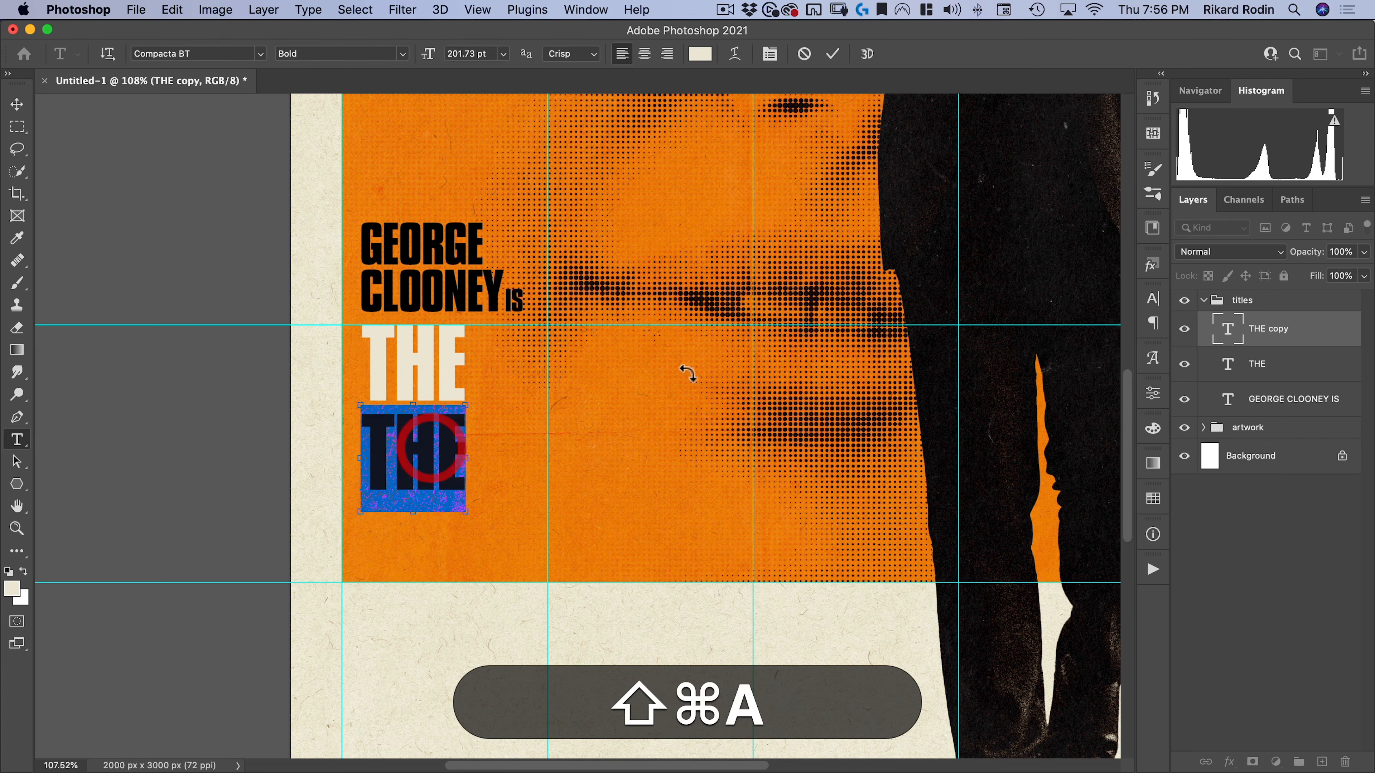
pyautogui.write('AMERICAN')
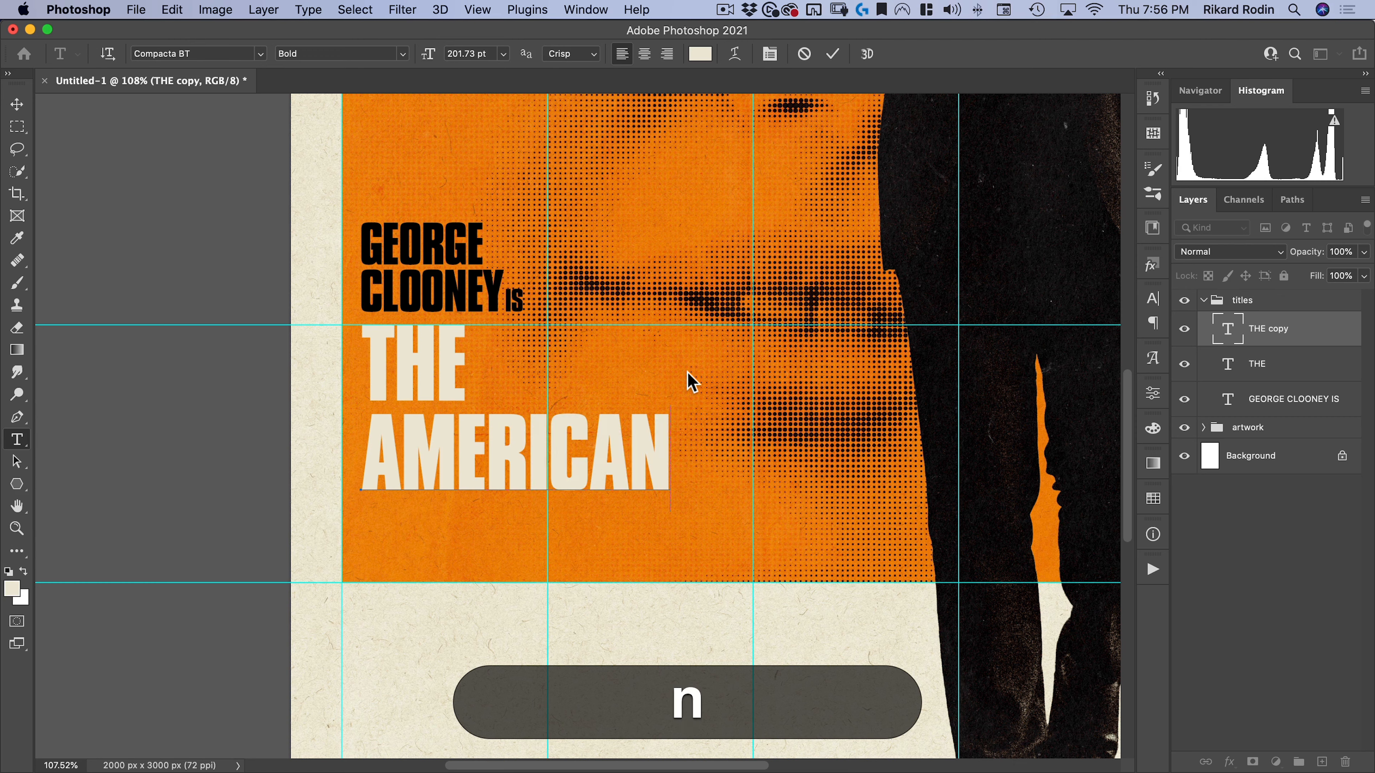
pyautogui.press('KP_Enter')
# Step: Scale the word AMERICAN up to 157.94% from its left edge and shift it up close beneath THE
pyautogui.press('super+t')
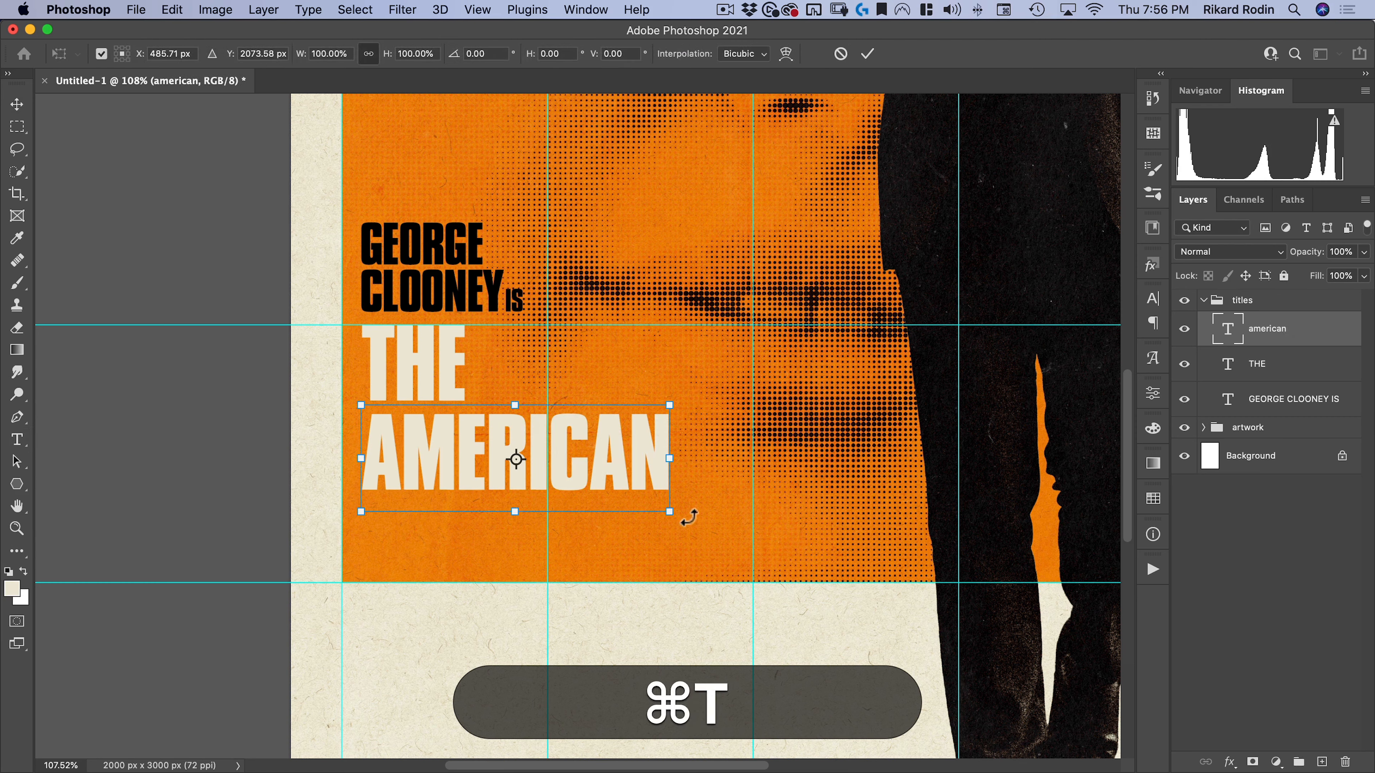
pyautogui.moveTo(670, 511); pyautogui.dragTo(855, 602)
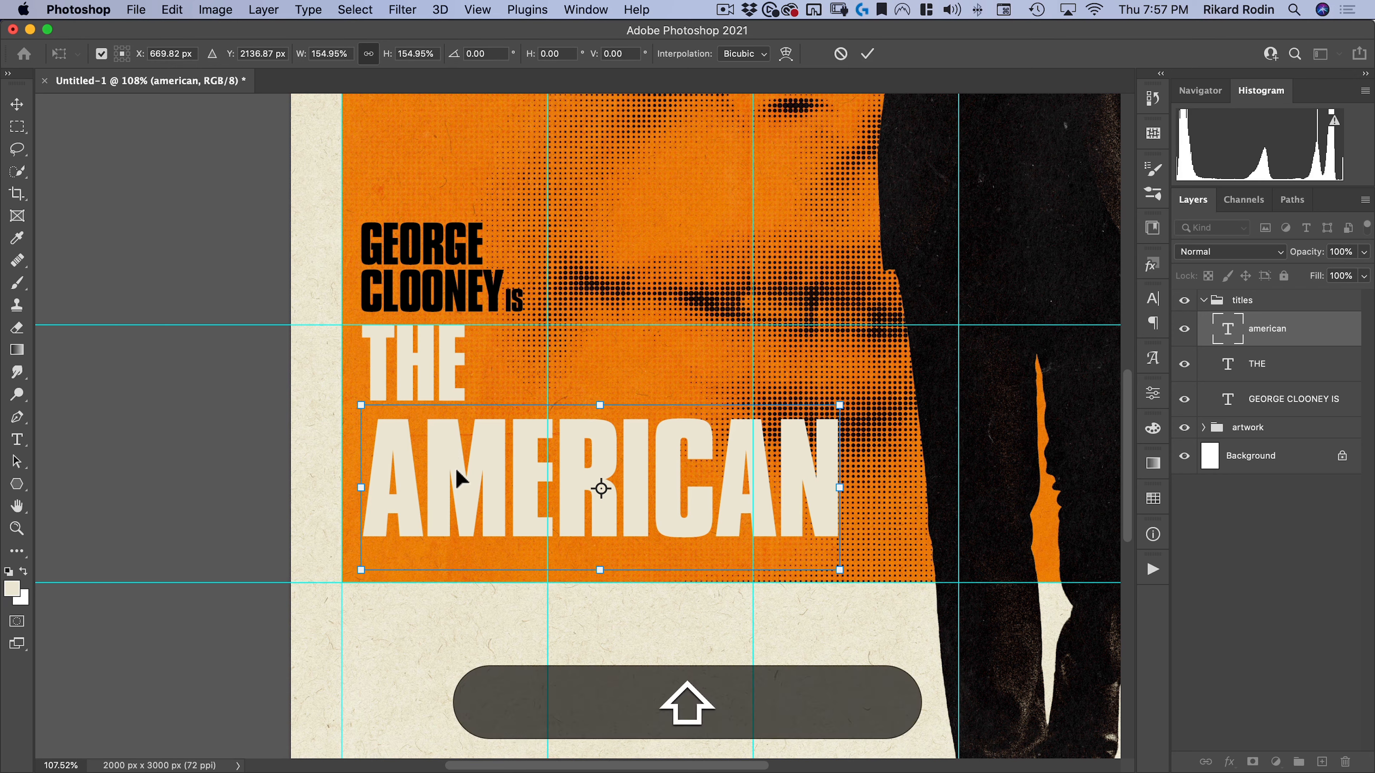
pyautogui.moveTo(452, 469); pyautogui.dragTo(451, 467)
pyautogui.hotkey('shift', 'Up')
pyautogui.hotkey('shift', 'Up')
pyautogui.hotkey('shift', 'Up')
pyautogui.hotkey('shift', 'Up')
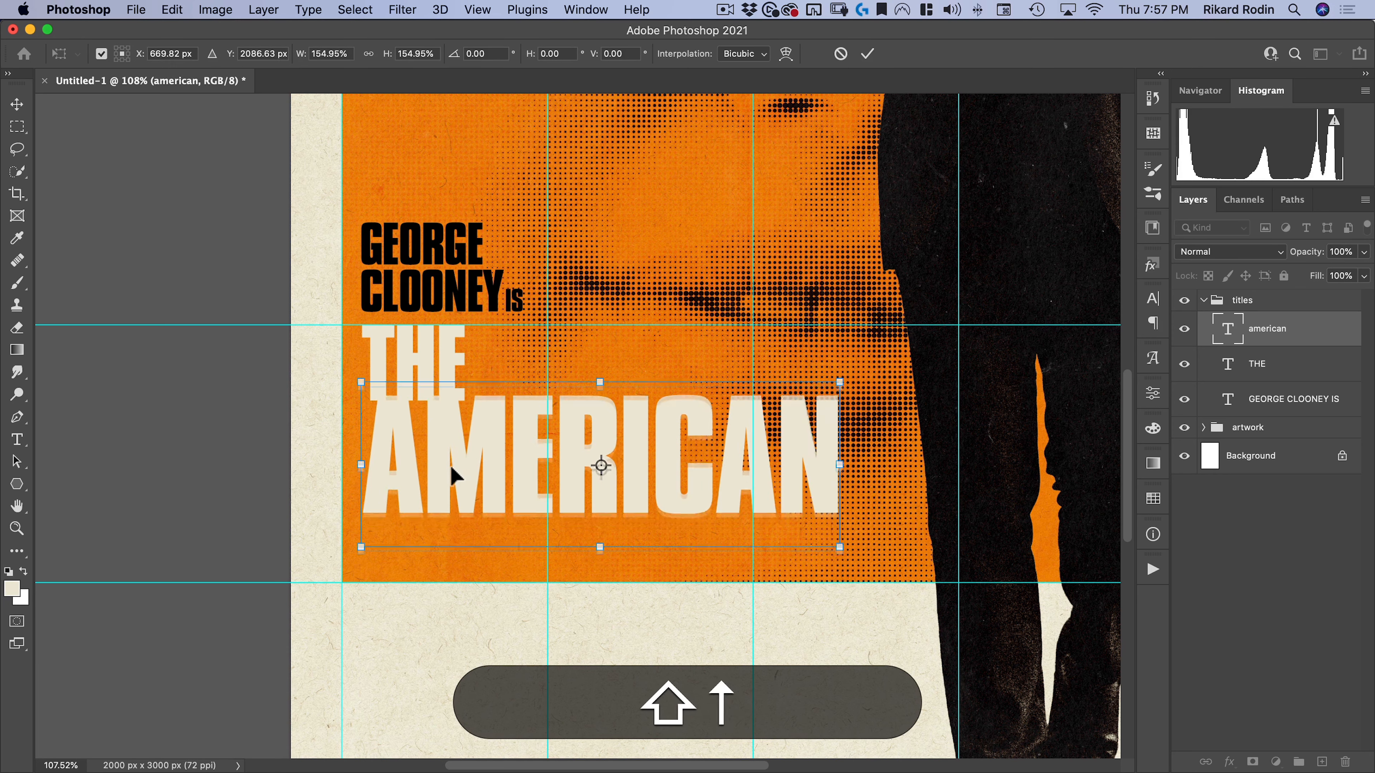
pyautogui.hotkey('shift', 'Down')
pyautogui.hotkey('shift', 'Down')
pyautogui.hotkey('shift', 'Down')
pyautogui.moveTo(842, 567); pyautogui.dragTo(850, 565)
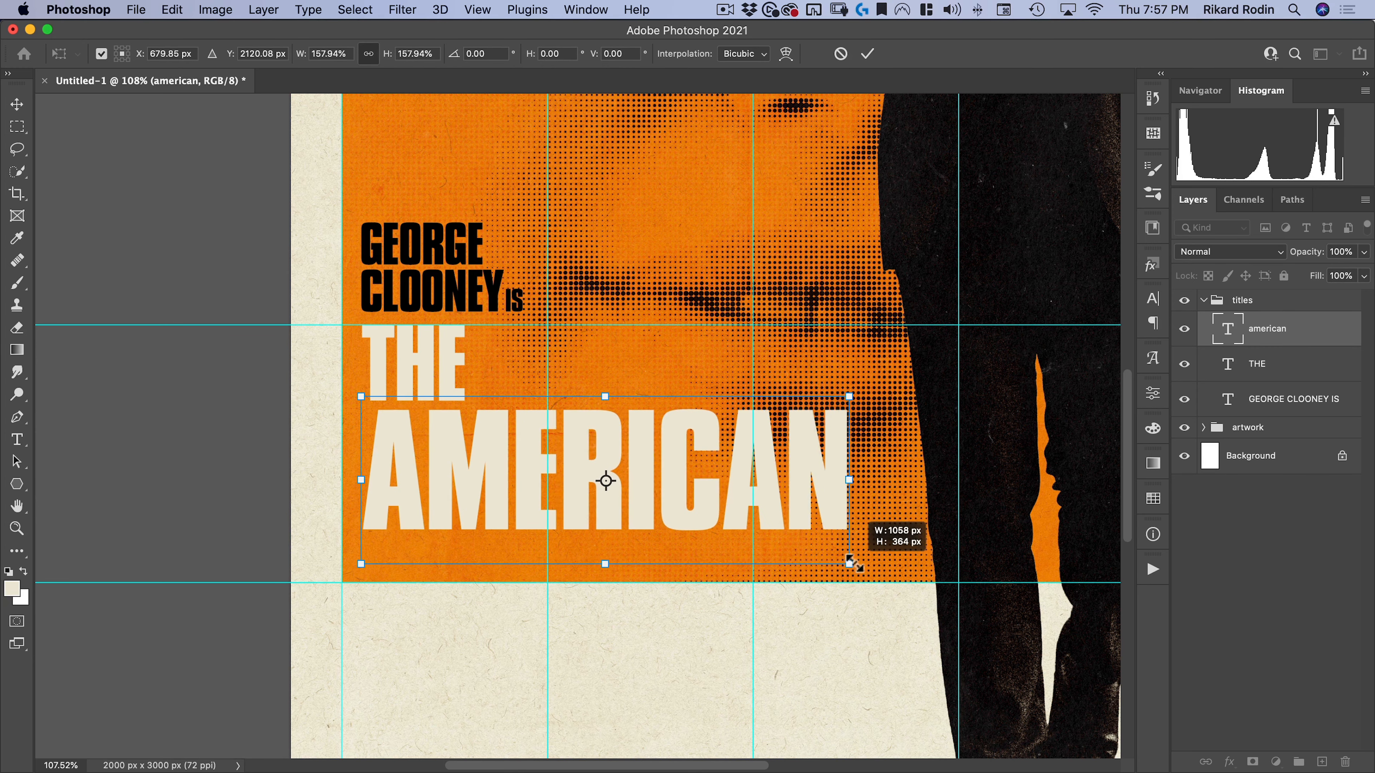
pyautogui.press('Return')
# Step: Change the font style of both AMERICAN and THE to Compacta BT Roman
pyautogui.press('super+0')
pyautogui.press('t')
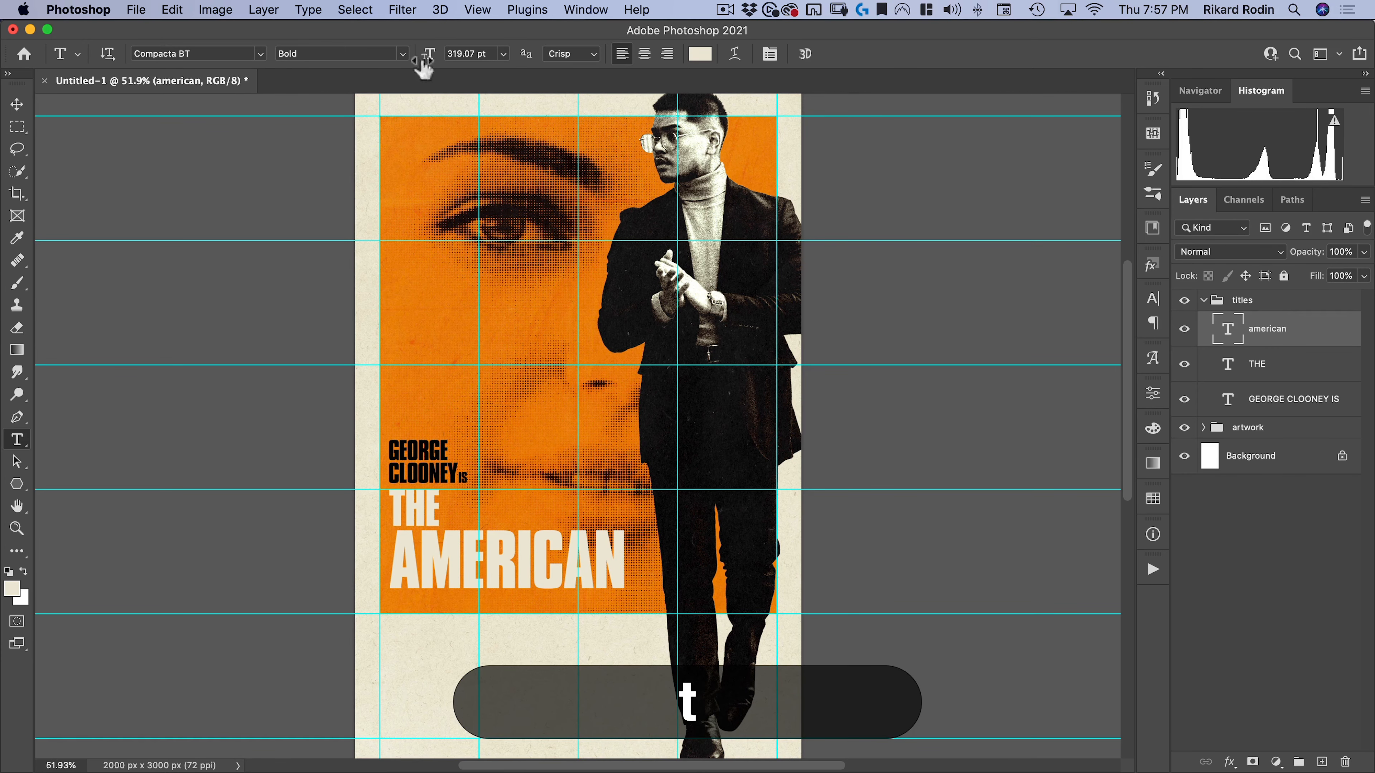
pyautogui.click(405, 54)
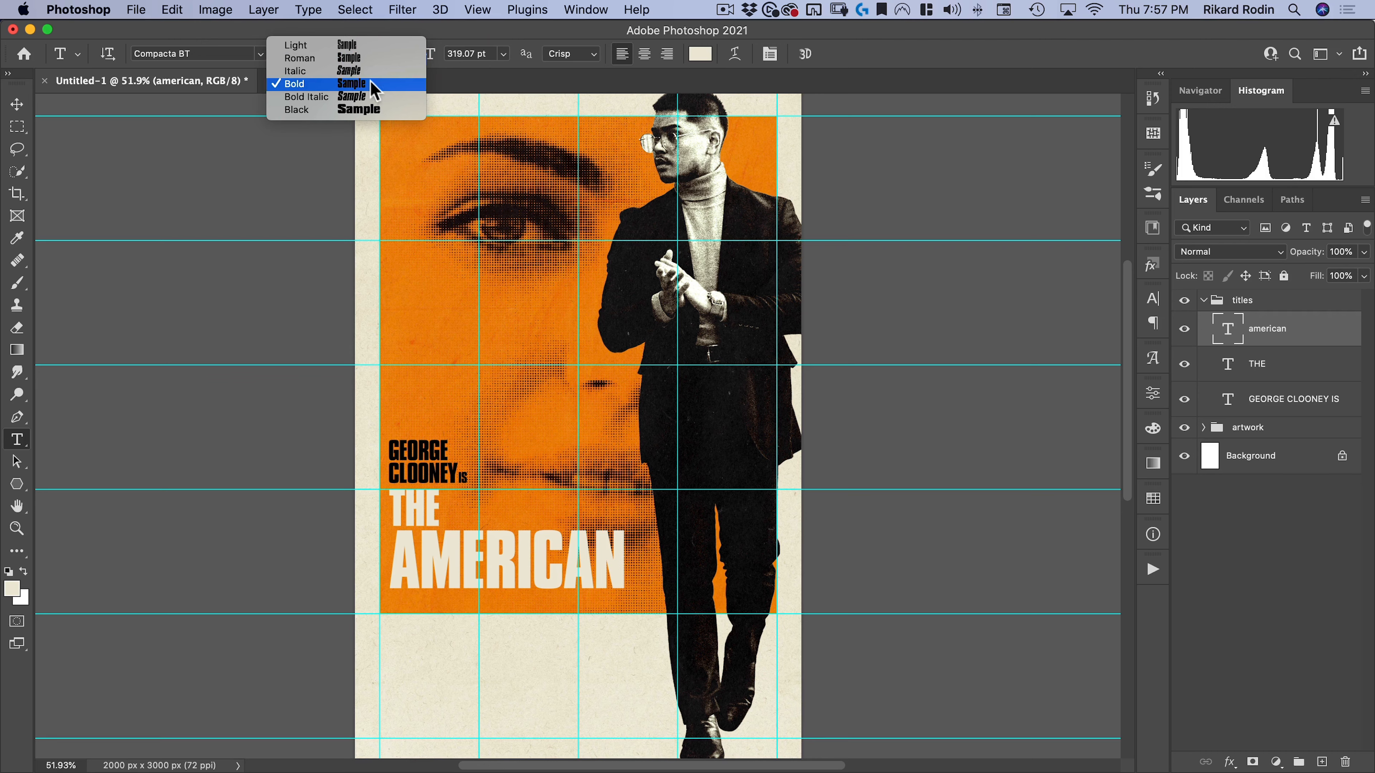
pyautogui.click(363, 57)
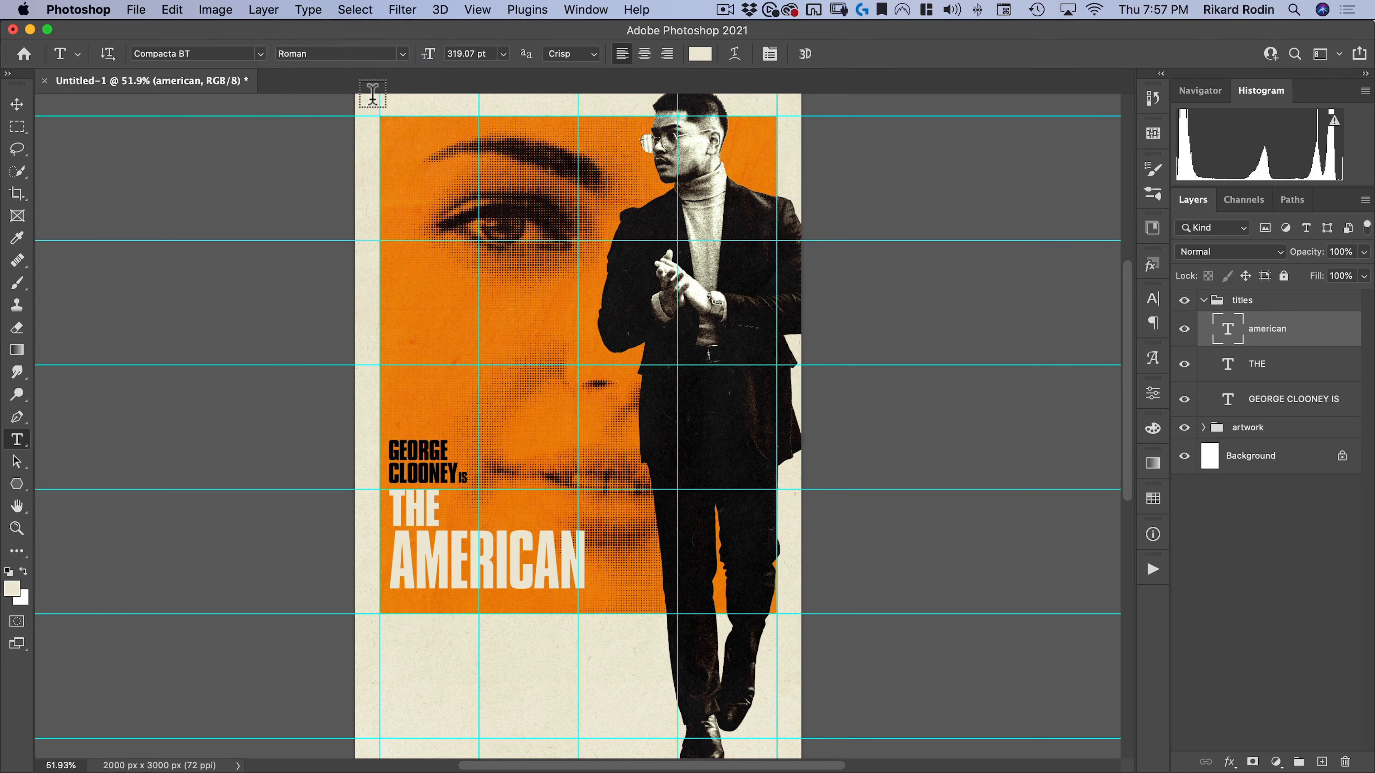
pyautogui.click(406, 506)
pyautogui.doubleClick(400, 507)
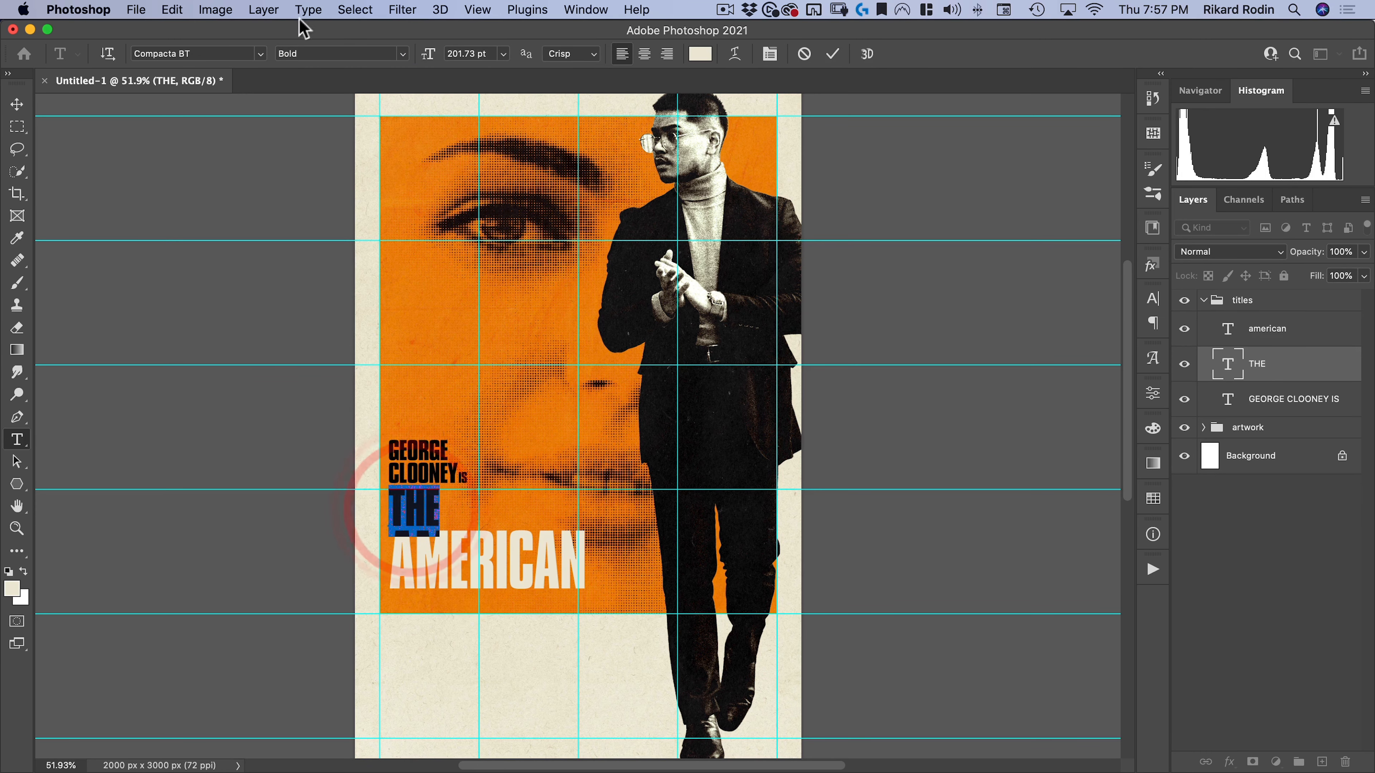
pyautogui.click(400, 53)
pyautogui.click(349, 54)
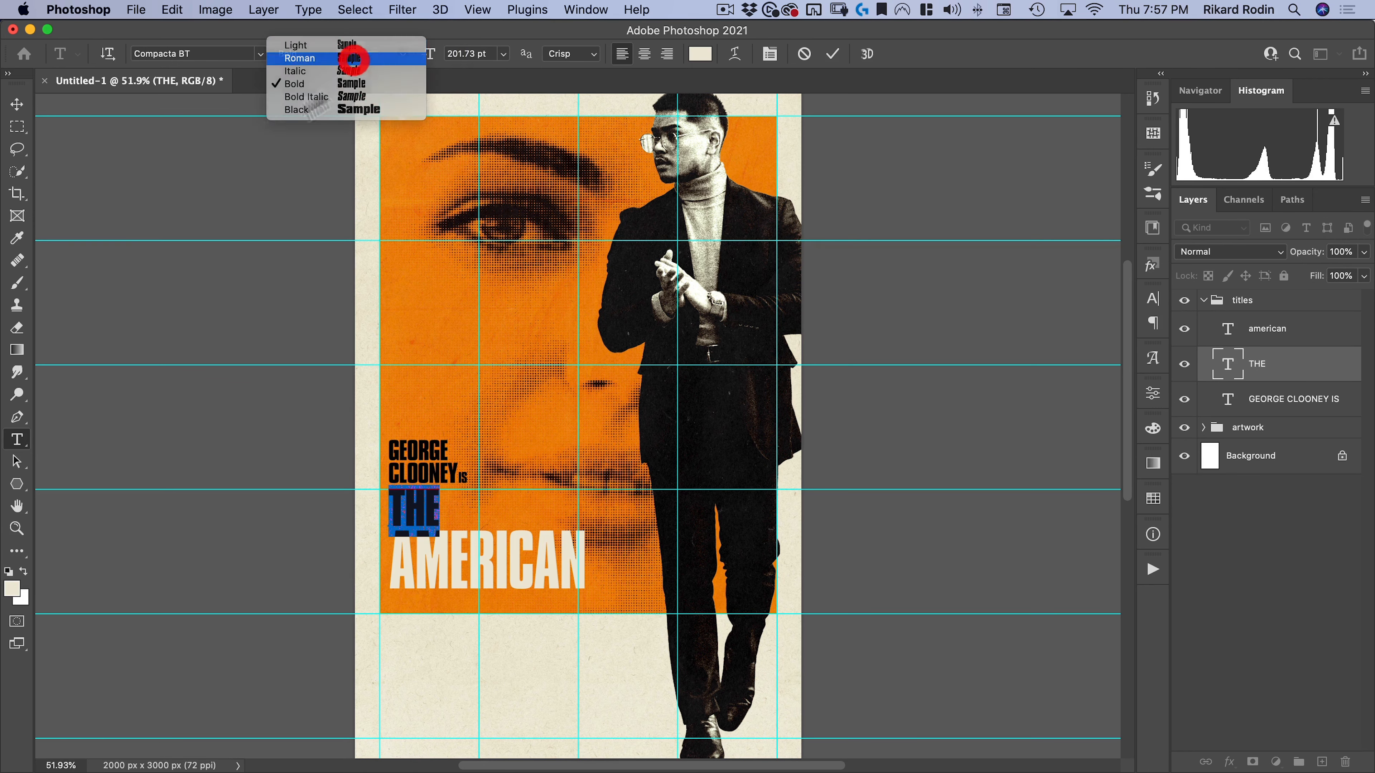
pyautogui.click(16, 104)
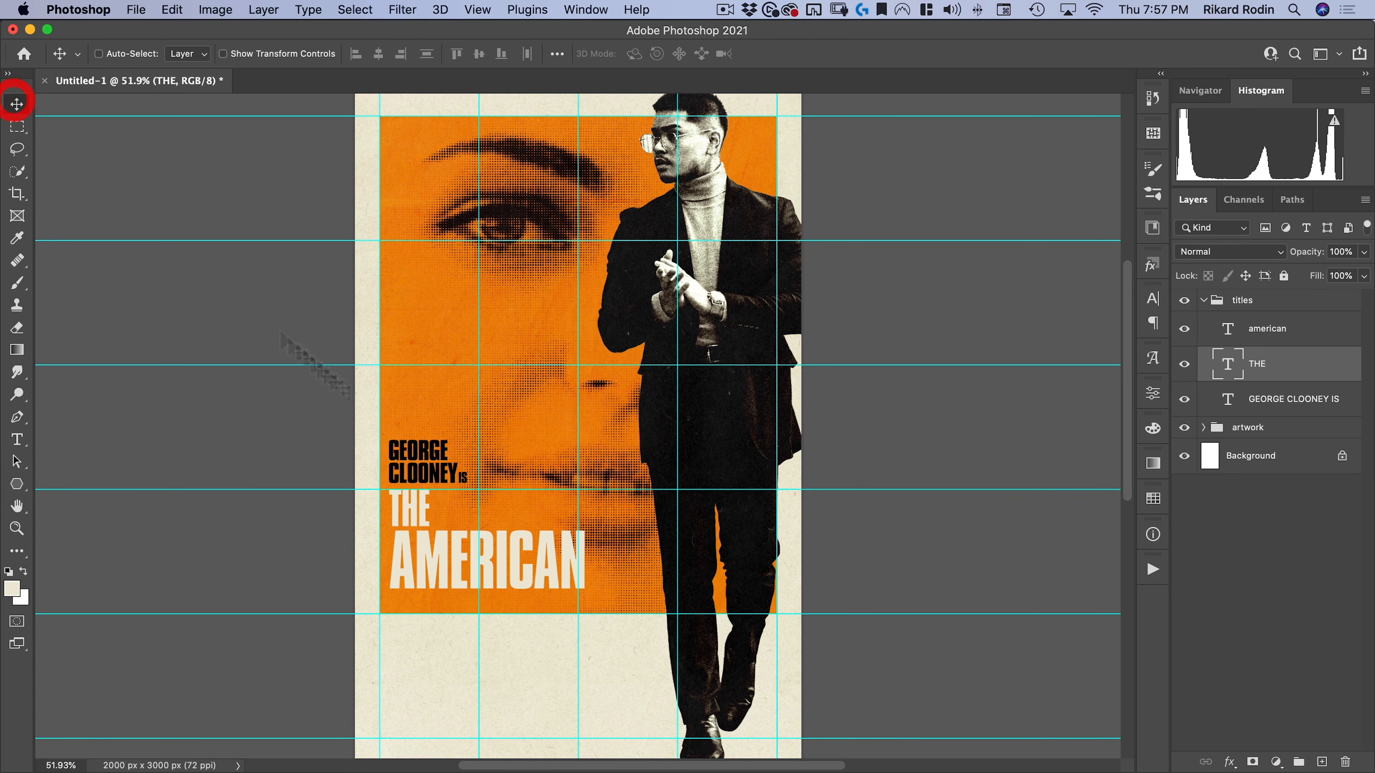
# Step: Enlarge the word AMERICAN from its left edge to nearly reach the walking man's leg, keeping it just below THE
pyautogui.keyDown('super'); pyautogui.click(527, 563); pyautogui.keyUp('super')
pyautogui.press('super+t')
pyautogui.moveTo(584, 605); pyautogui.dragTo(615, 622)
pyautogui.click(490, 588)
pyautogui.doubleClick(501, 548)
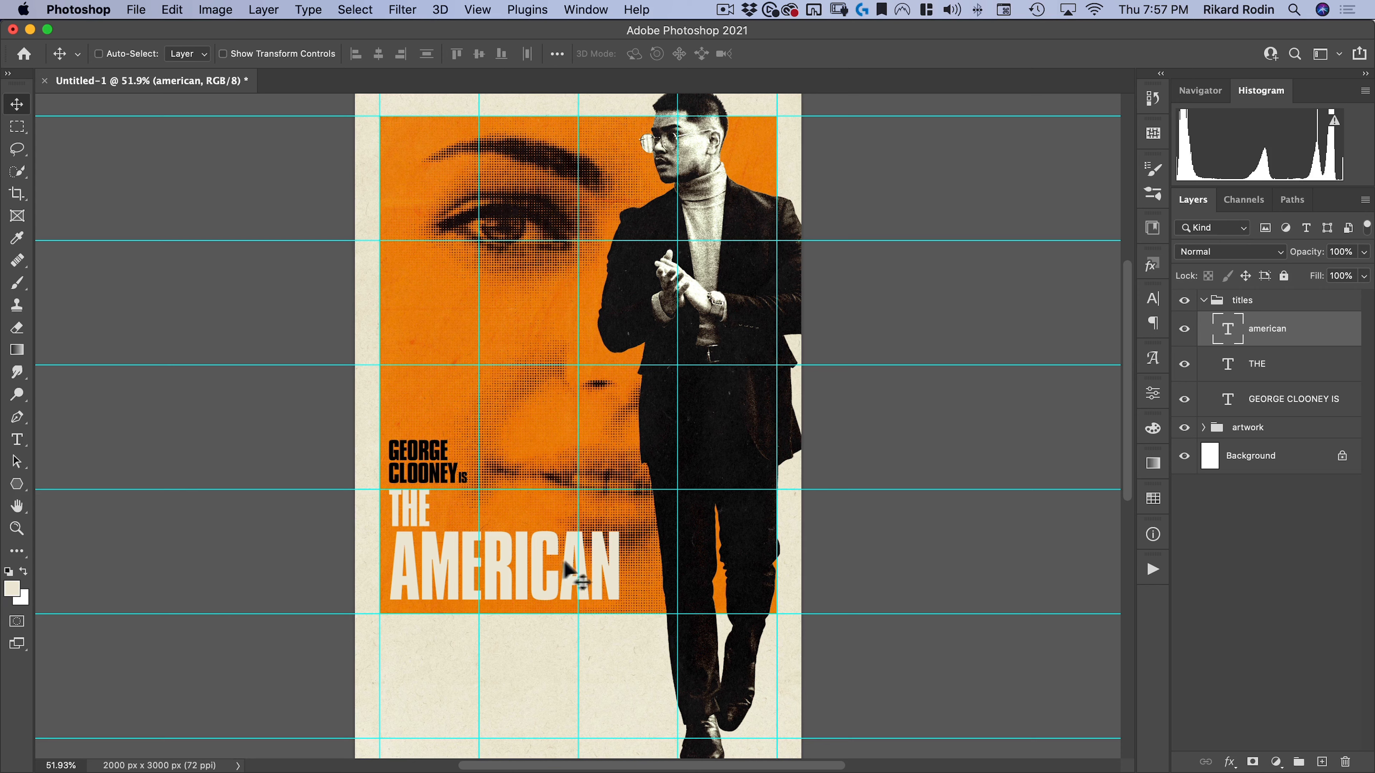
# Step: Open the Unsplash photo of the falling skateboarder from the assets folder
pyautogui.click(123, 9)
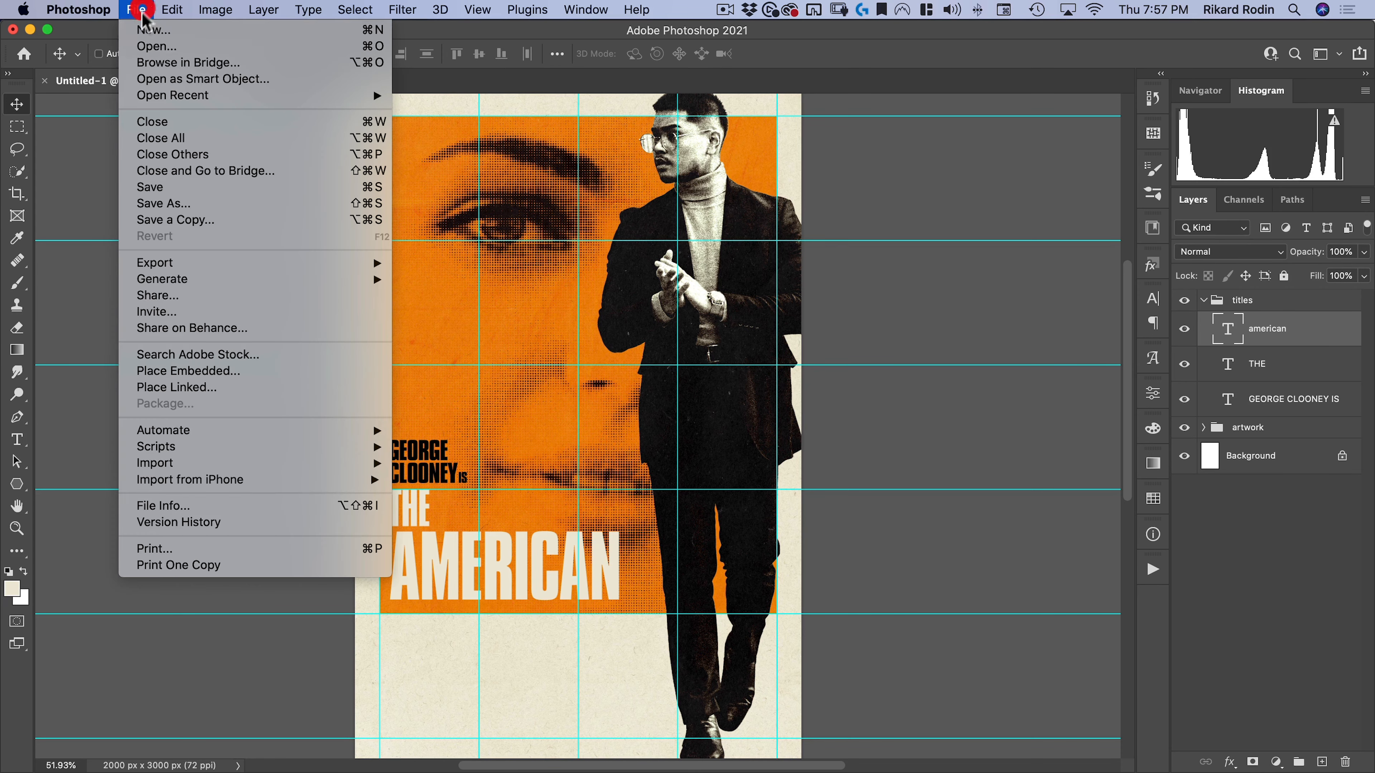
pyautogui.click(139, 43)
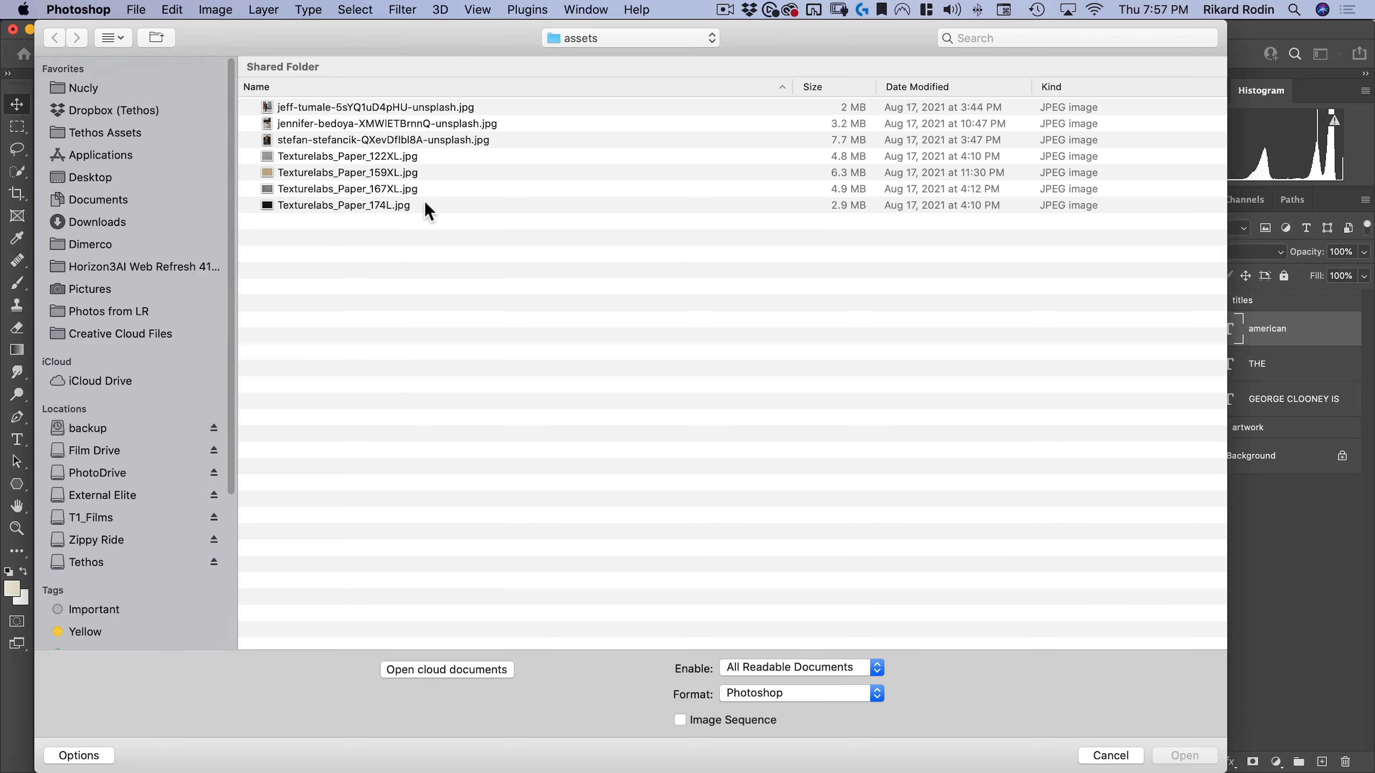
pyautogui.doubleClick(280, 123)
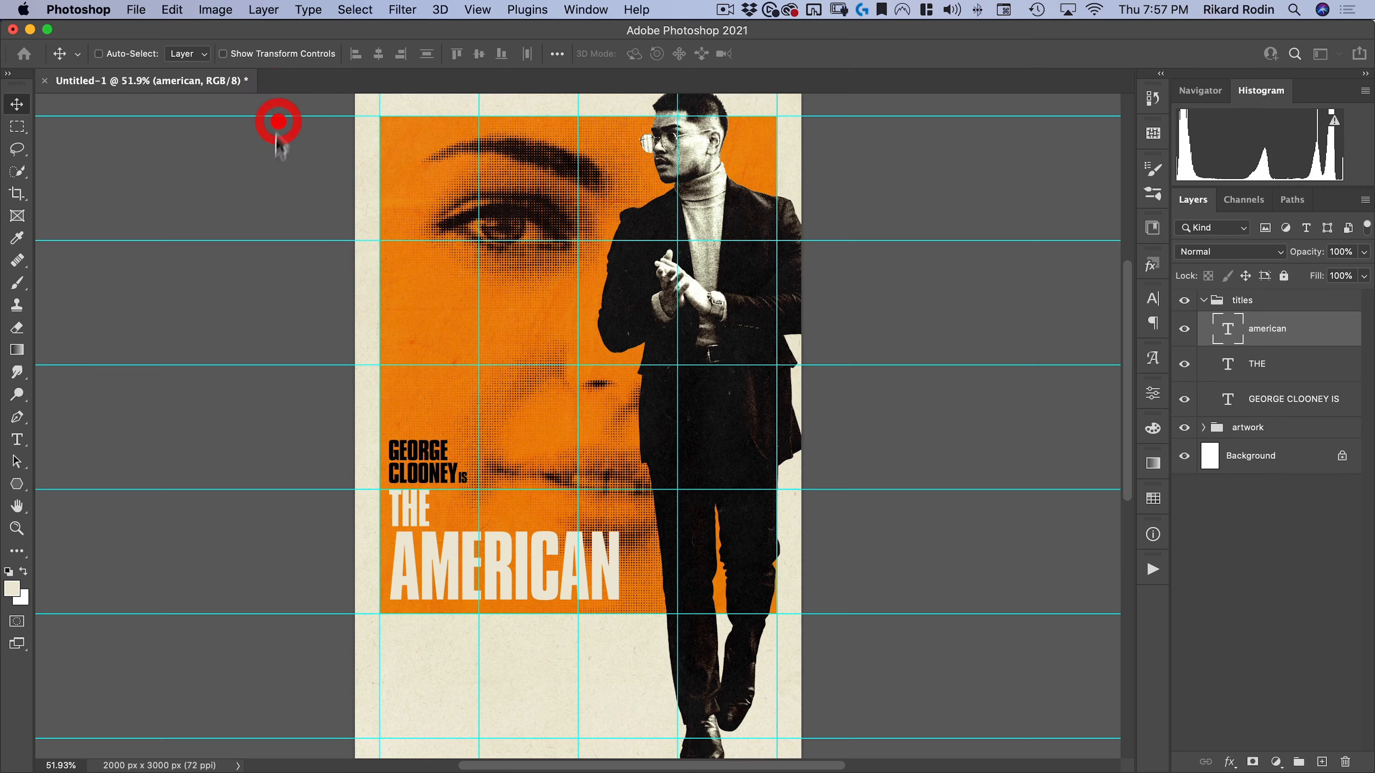
pyautogui.keyDown('super'); pyautogui.click(710, 384); pyautogui.keyUp('super')
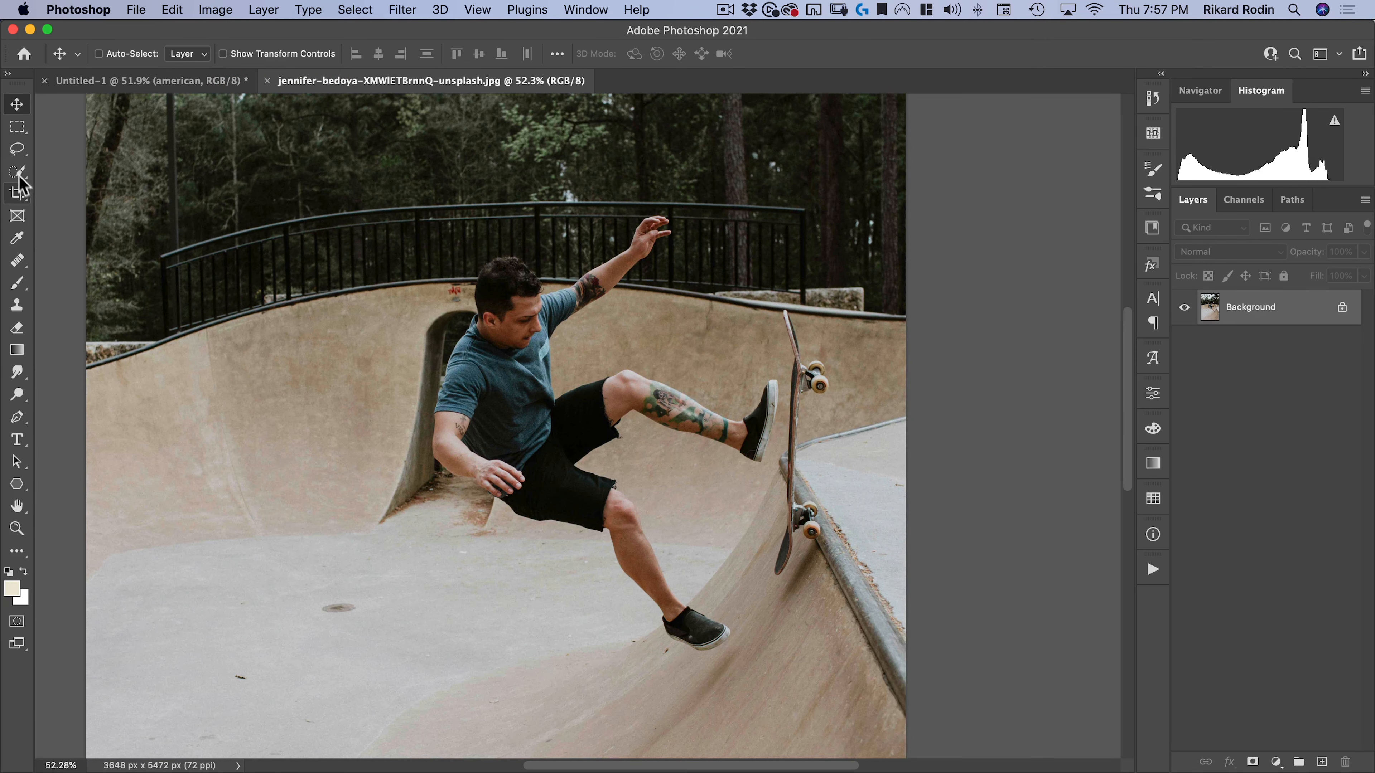
# Step: Select the falling skateboarder with the Object Selection tool, framing him in a rectangle about 1637 px wide and 2217 px high
pyautogui.moveTo(17, 171); pyautogui.dragTo(73, 202)
pyautogui.click(73, 201)
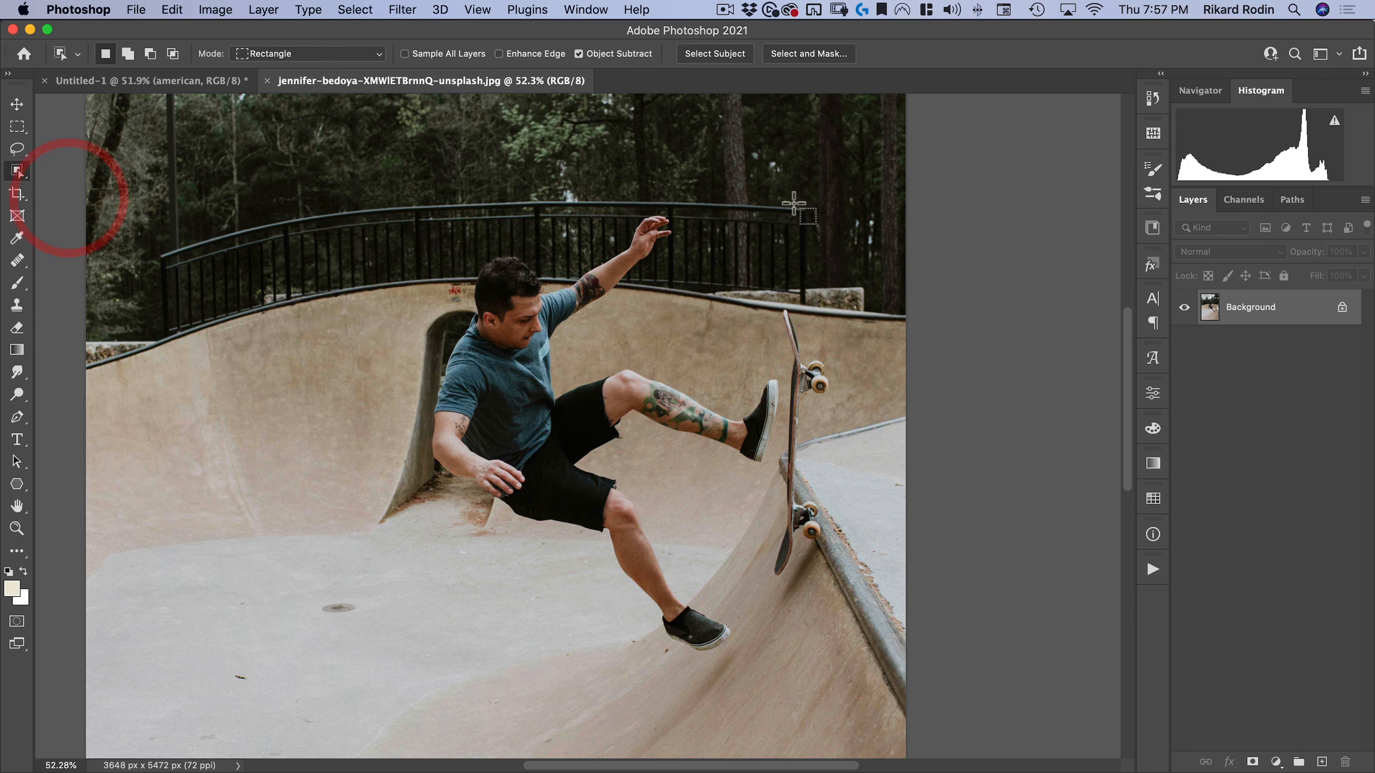
pyautogui.moveTo(556, 528); pyautogui.dragTo(440, 635)
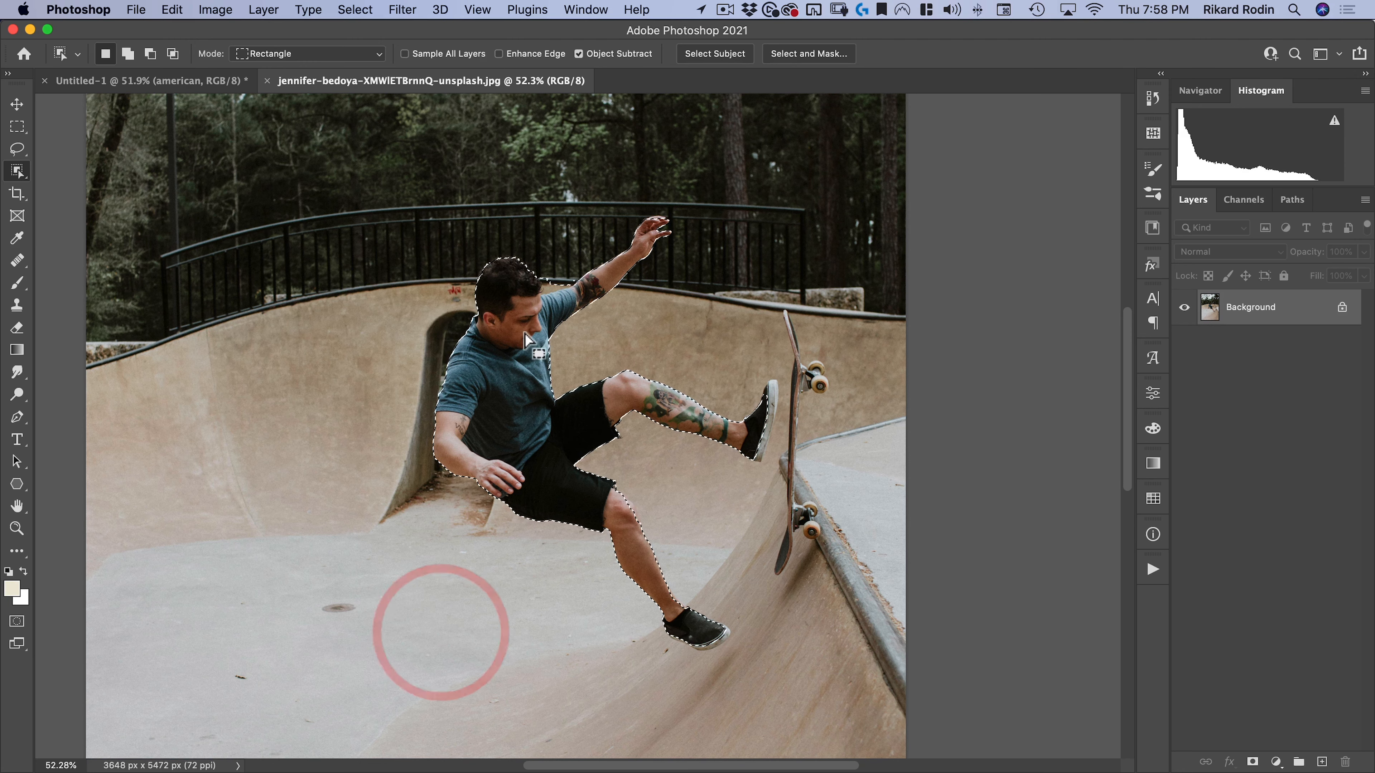
pyautogui.moveTo(759, 171); pyautogui.dragTo(432, 674)
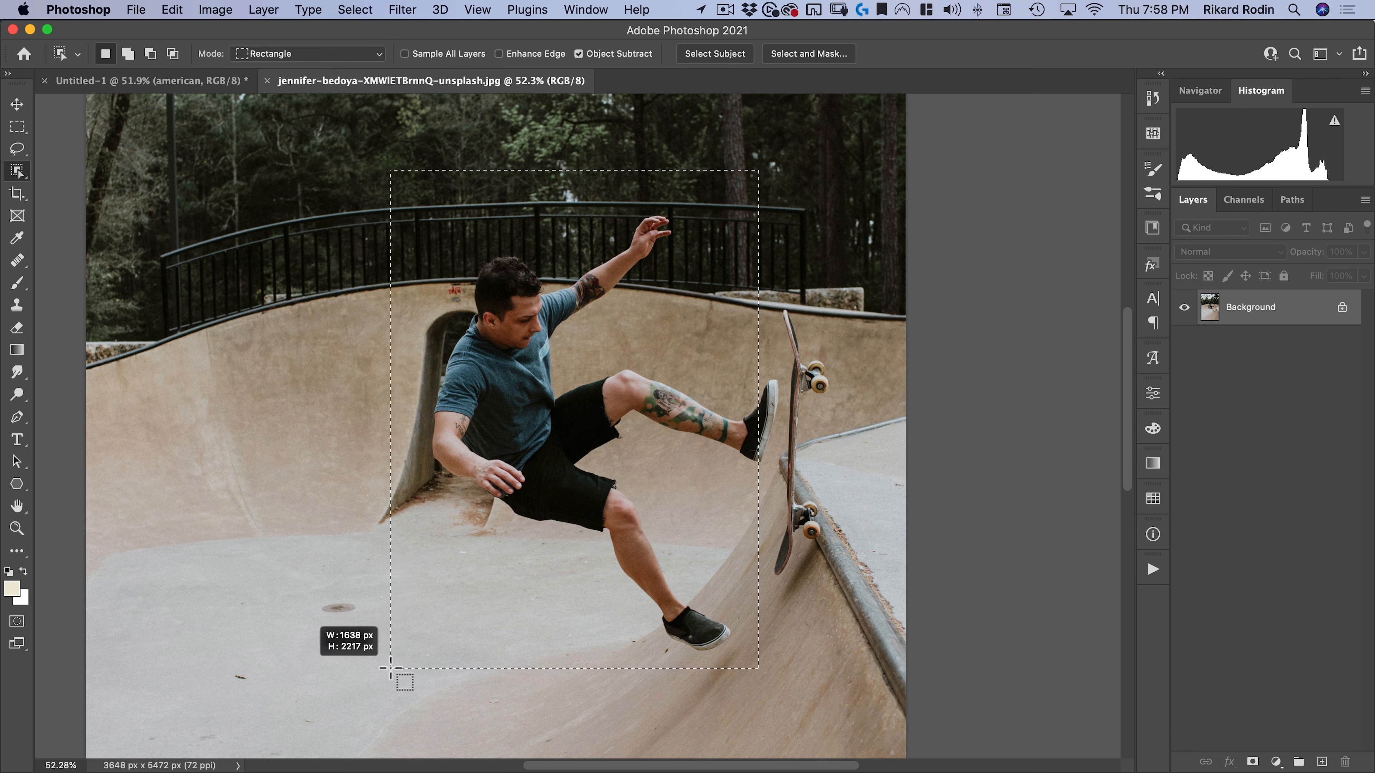
pyautogui.press('space')
pyautogui.moveTo(391, 669); pyautogui.dragTo(402, 670)
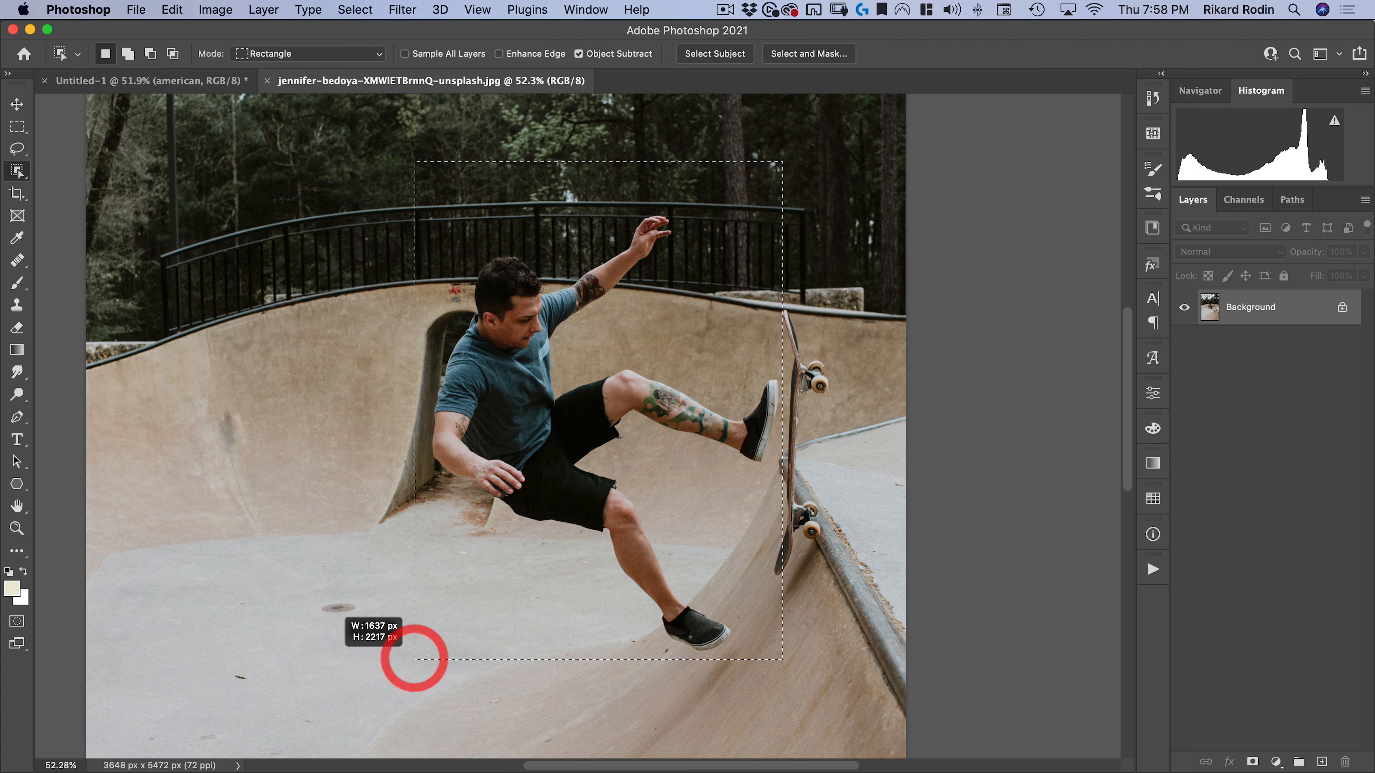
pyautogui.moveTo(414, 659); pyautogui.dragTo(415, 659)
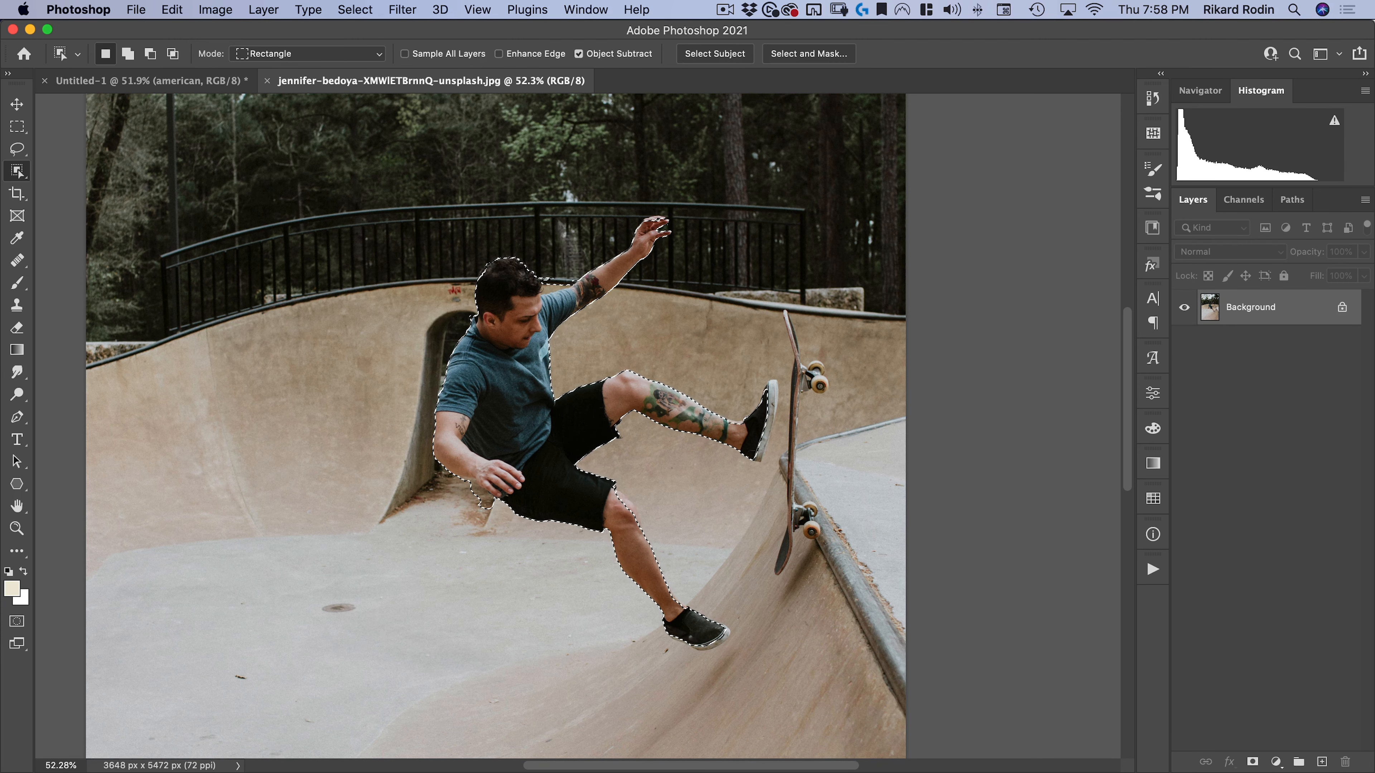
# Step: Refine the skateboarder selection in Select and Mask by subtracting the background patch between his head and raised arm
pyautogui.click(723, 53)
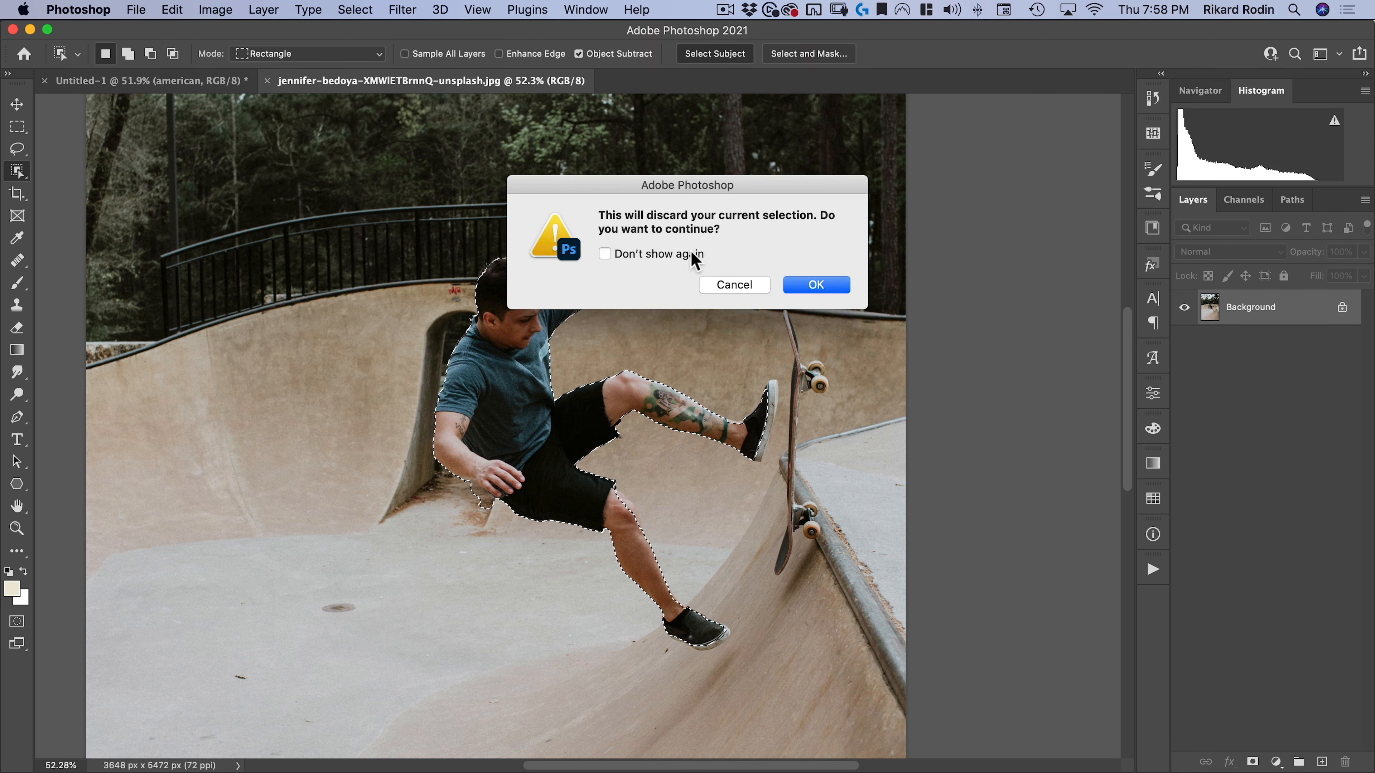
pyautogui.click(726, 285)
pyautogui.click(807, 53)
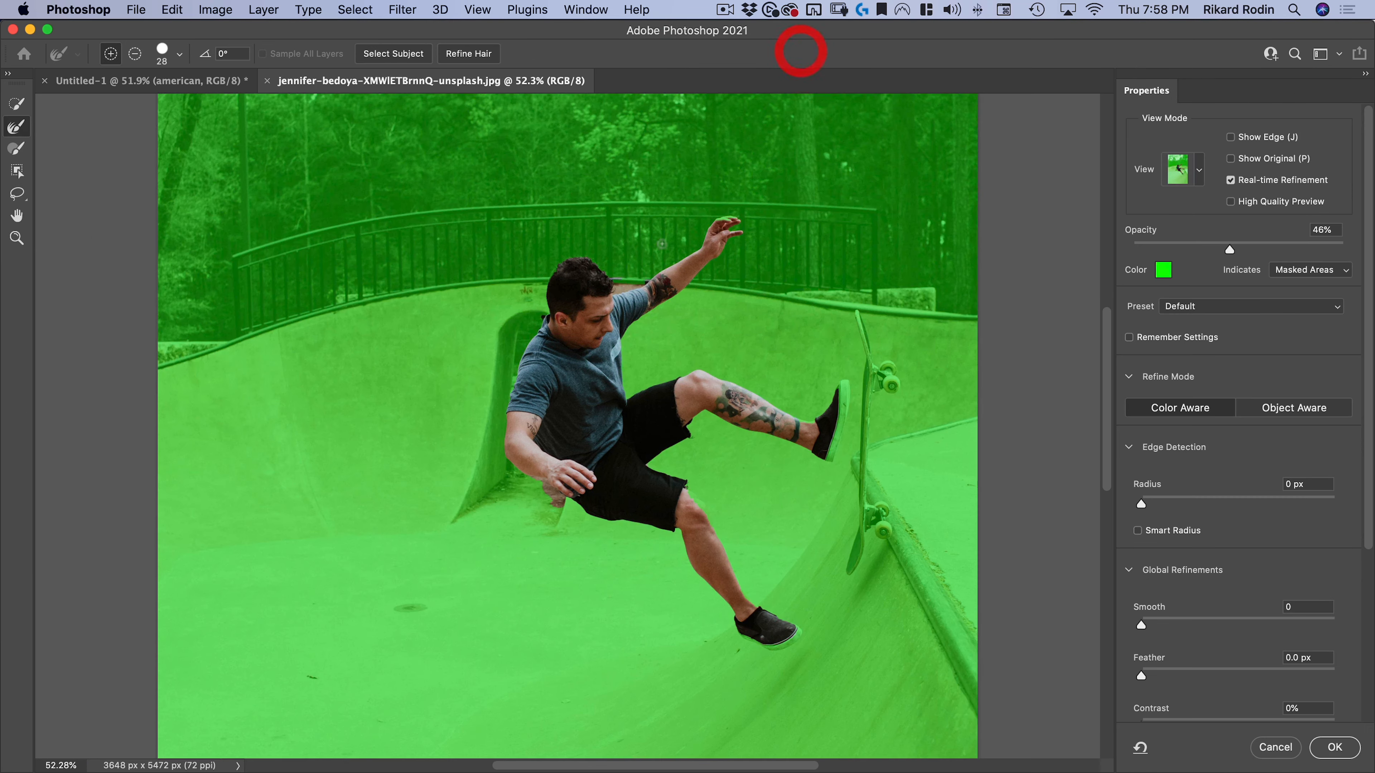
pyautogui.moveTo(620, 298); pyautogui.dragTo(728, 236)
pyautogui.moveTo(642, 263); pyautogui.dragTo(477, 330)
pyautogui.click(16, 103)
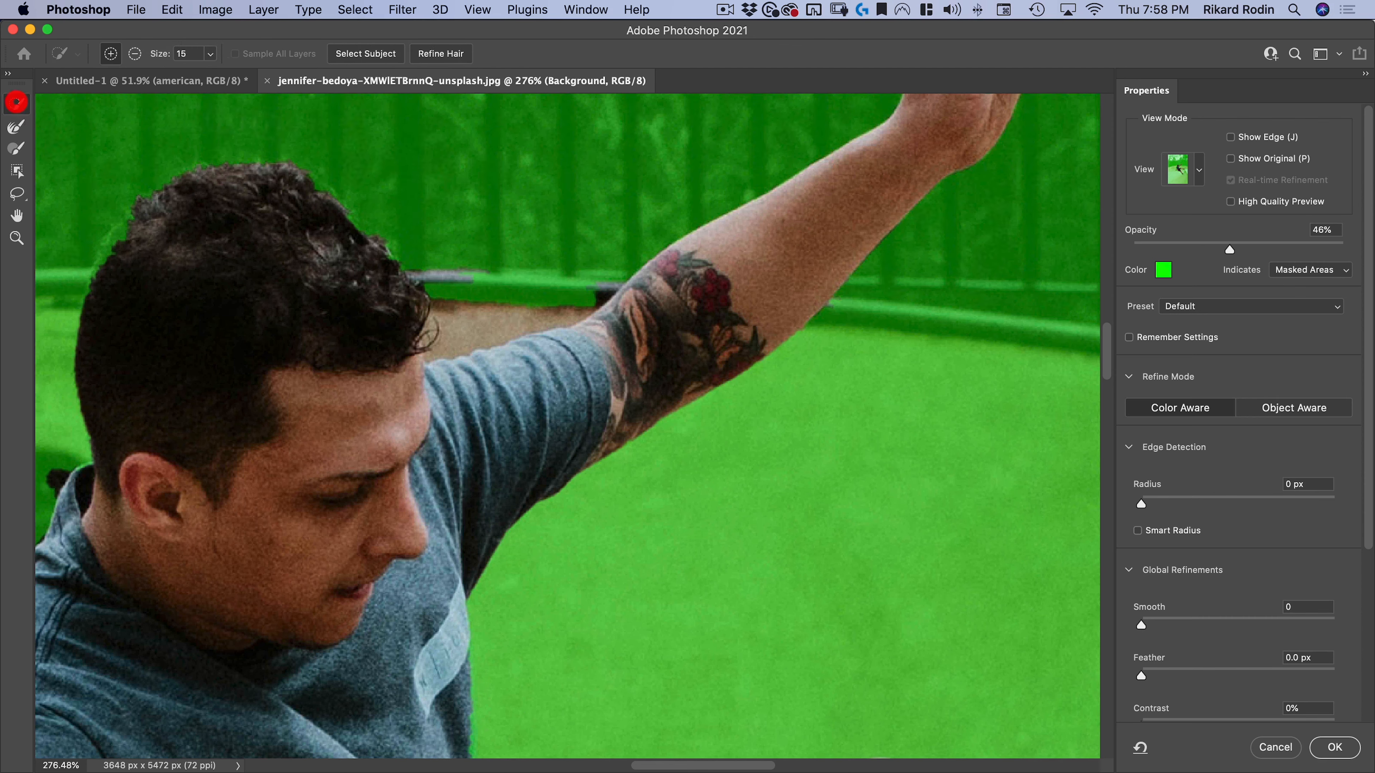
pyautogui.press('alt')
pyautogui.moveTo(461, 286); pyautogui.dragTo(453, 330)
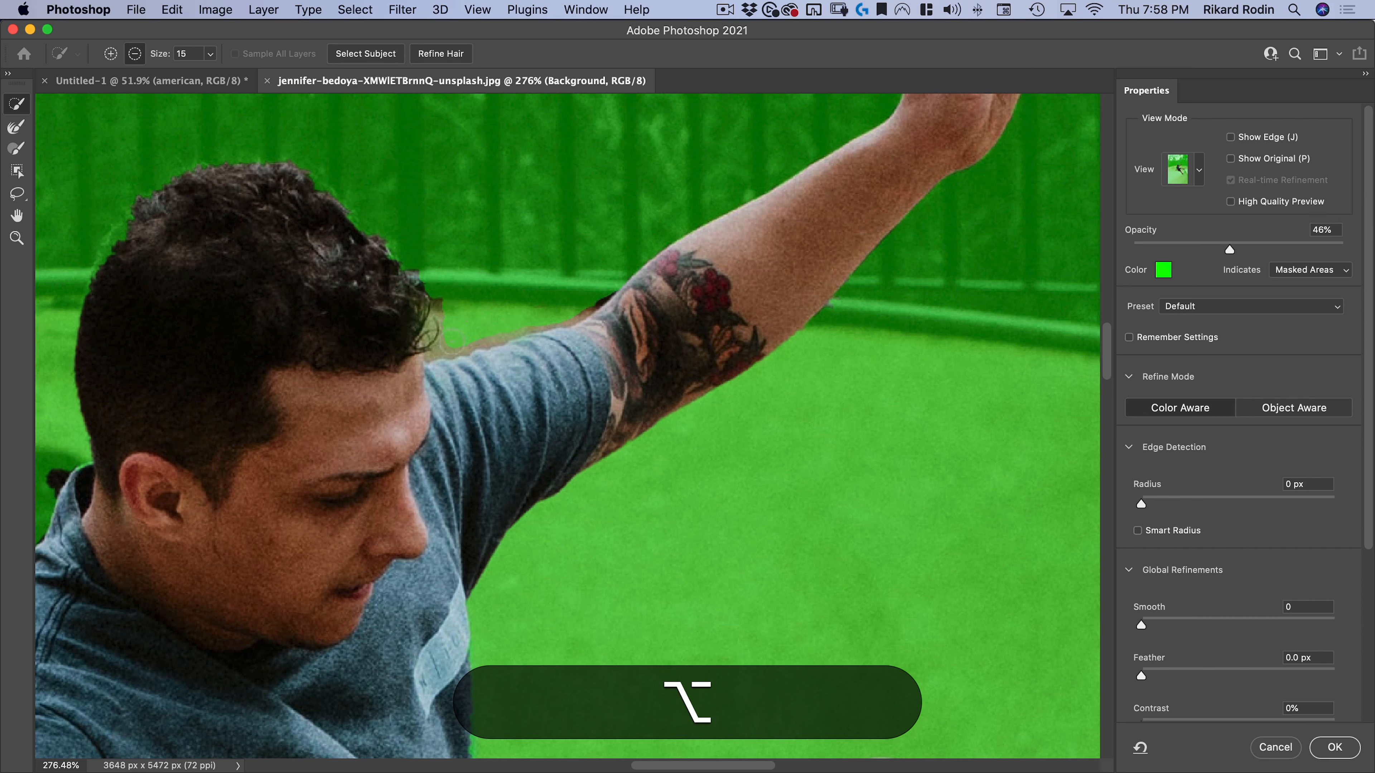
pyautogui.keyDown('alt'); pyautogui.click(428, 274); pyautogui.keyUp('alt')
# Step: Paint the missing fingertips of the raised hand and the sole of the raised shoe into the selection
pyautogui.moveTo(562, 379); pyautogui.dragTo(384, 477)
pyautogui.moveTo(706, 270); pyautogui.dragTo(807, 224)
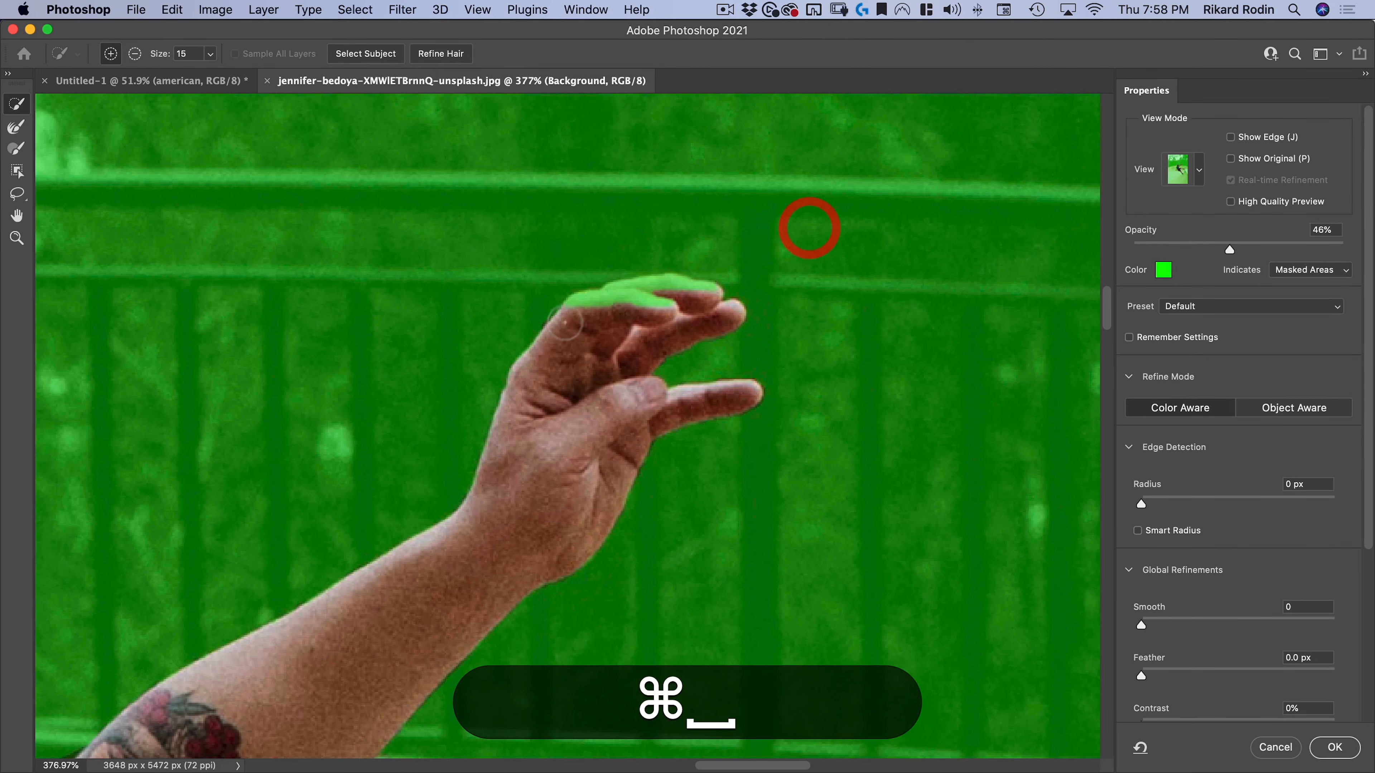
pyautogui.moveTo(634, 303); pyautogui.dragTo(684, 298)
pyautogui.moveTo(598, 320); pyautogui.dragTo(829, 267)
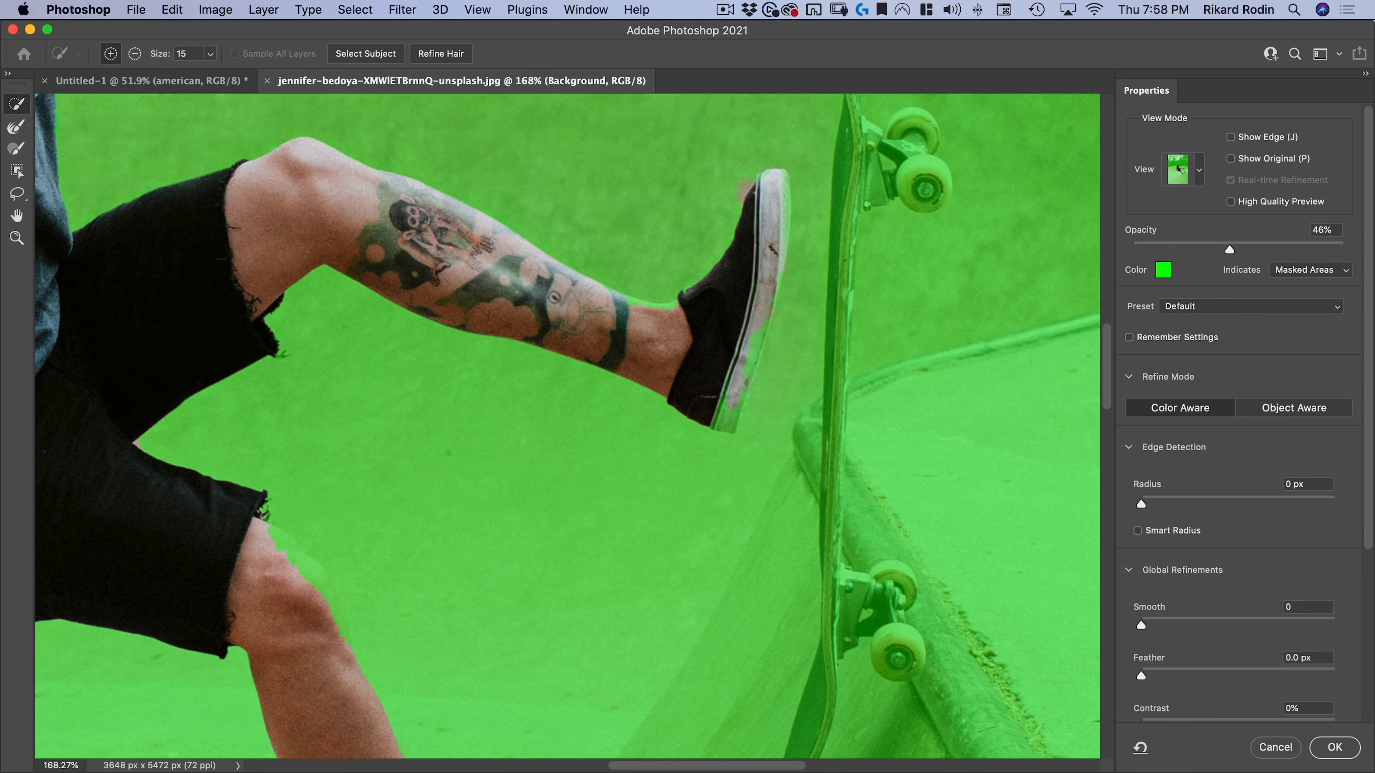
pyautogui.moveTo(734, 398); pyautogui.dragTo(728, 402)
pyautogui.press('super+z')
pyautogui.moveTo(775, 187)
pyautogui.mouseDown()
pyautogui.moveTo(752, 342)
pyautogui.moveTo(759, 197)
pyautogui.moveTo(749, 230)
pyautogui.moveTo(726, 401)
pyautogui.moveTo(650, 374)
pyautogui.mouseUp()
# Step: Clean up the selection around the lower leg's knee and subtract the background beneath the lowered hand
pyautogui.moveTo(647, 381); pyautogui.dragTo(642, 253)
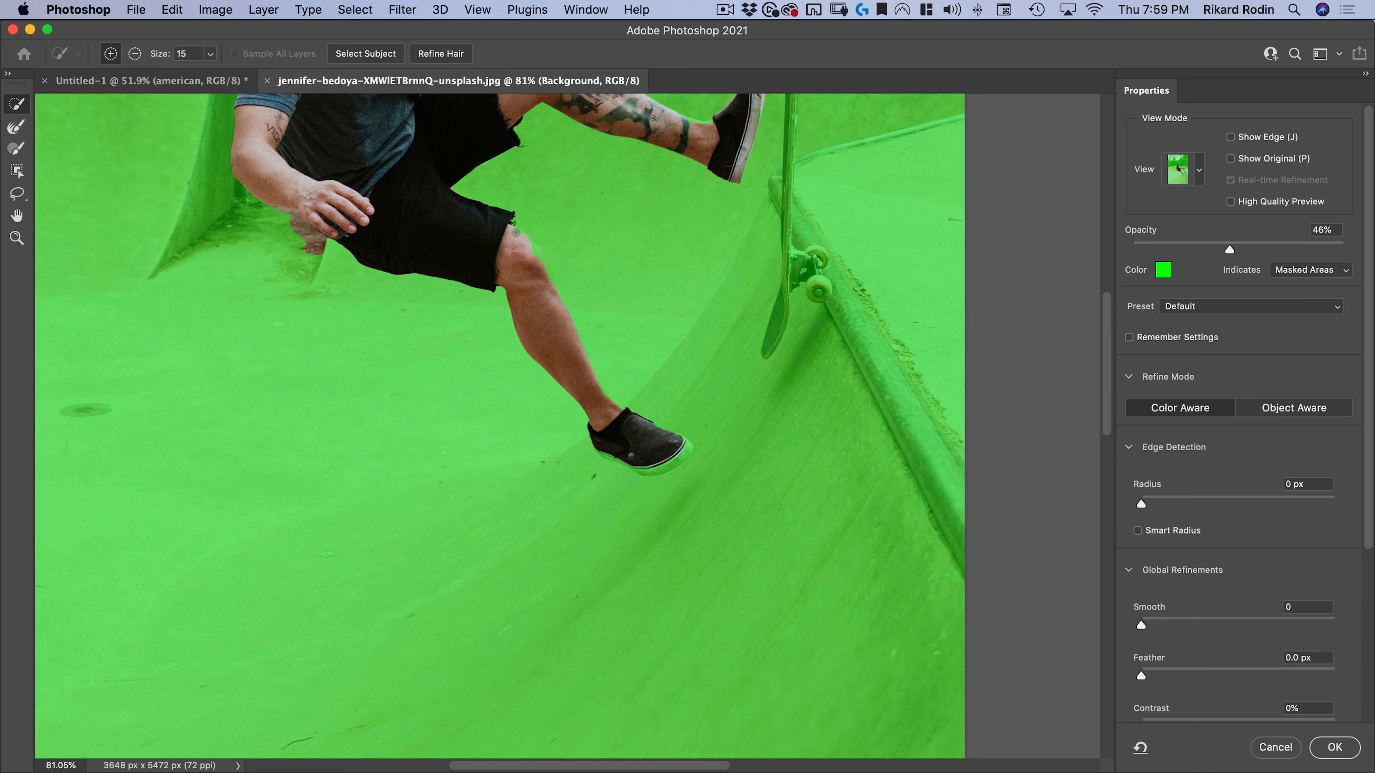
pyautogui.keyDown('super'); pyautogui.click(589, 266); pyautogui.keyUp('super')
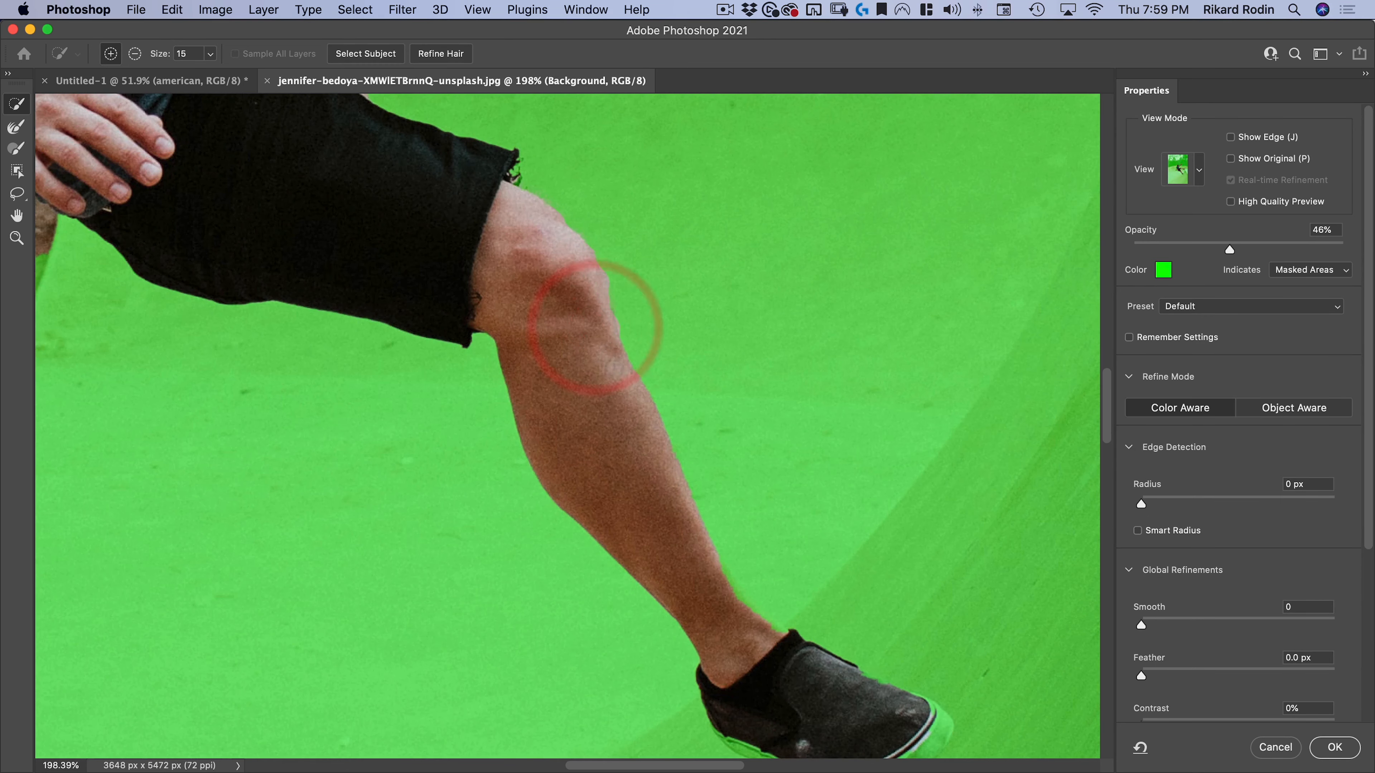
pyautogui.keyDown('alt'); pyautogui.keyDown('super'); pyautogui.click(623, 440); pyautogui.keyUp('super'); pyautogui.keyUp('alt')
pyautogui.keyDown('super'); pyautogui.click(410, 308); pyautogui.keyUp('super')
pyautogui.moveTo(374, 295); pyautogui.dragTo(412, 310)
pyautogui.moveTo(411, 249)
pyautogui.mouseDown()
pyautogui.moveTo(502, 289)
pyautogui.moveTo(512, 345)
pyautogui.mouseUp()
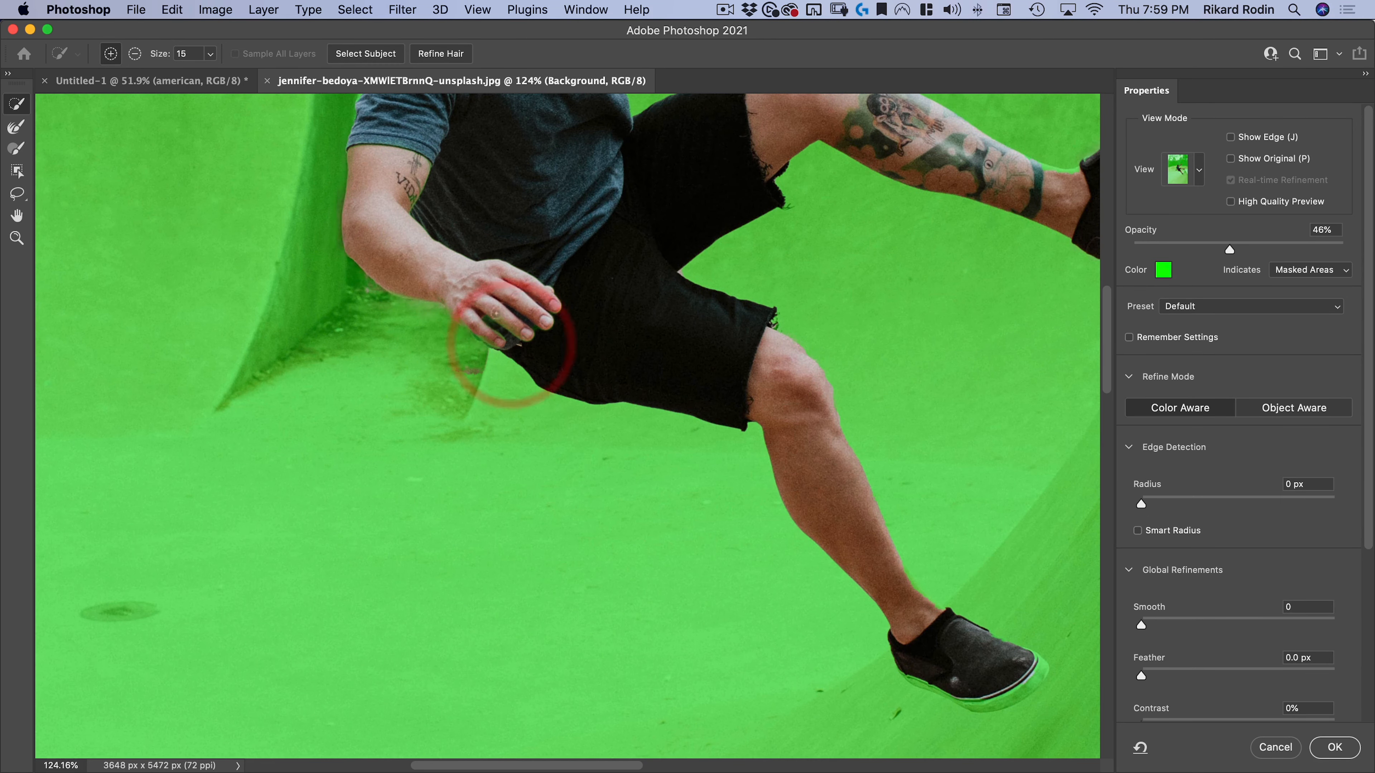
pyautogui.click(454, 147)
# Step: Add the lower shoe's sole to the selection and accept the refined skateboarder selection
pyautogui.moveTo(1001, 700); pyautogui.dragTo(1033, 667)
pyautogui.moveTo(962, 520); pyautogui.dragTo(879, 559)
pyautogui.moveTo(994, 466); pyautogui.dragTo(749, 482)
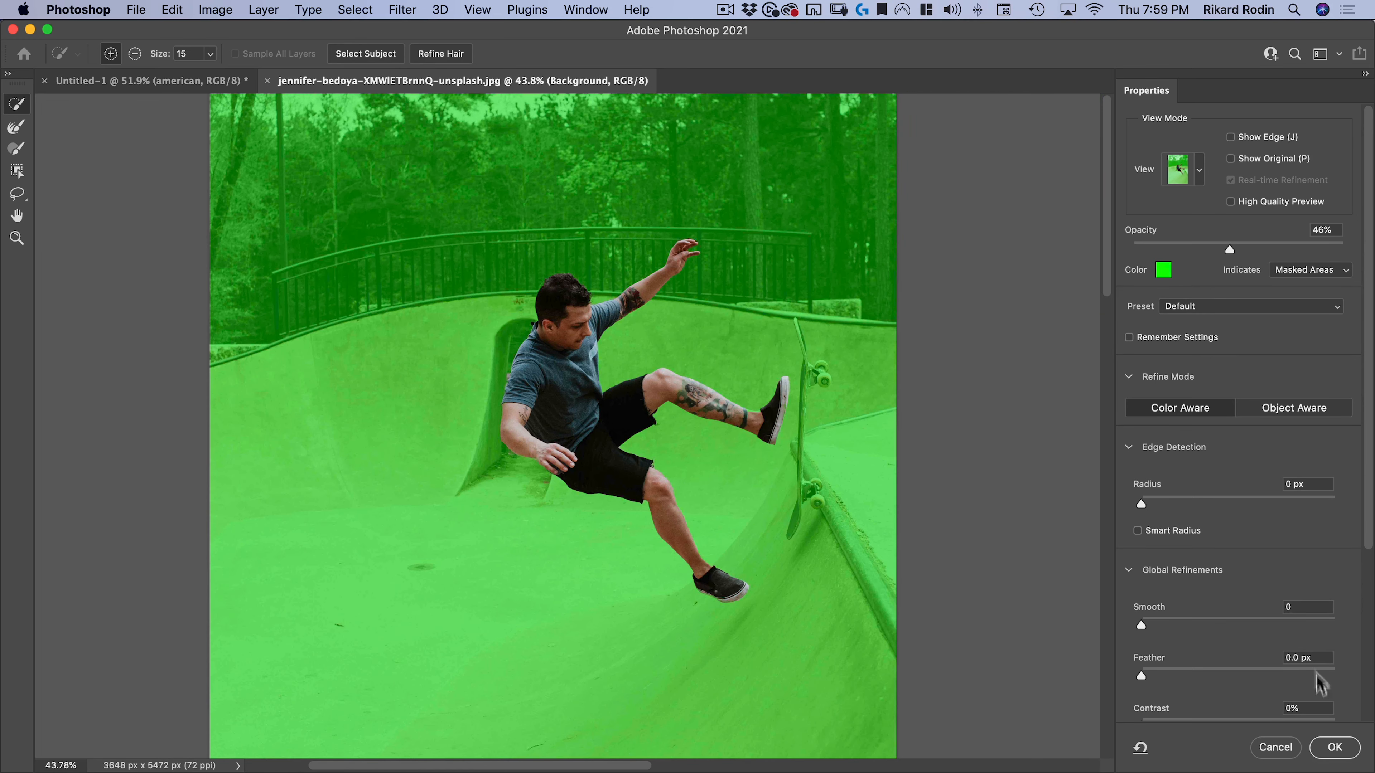
pyautogui.click(1334, 748)
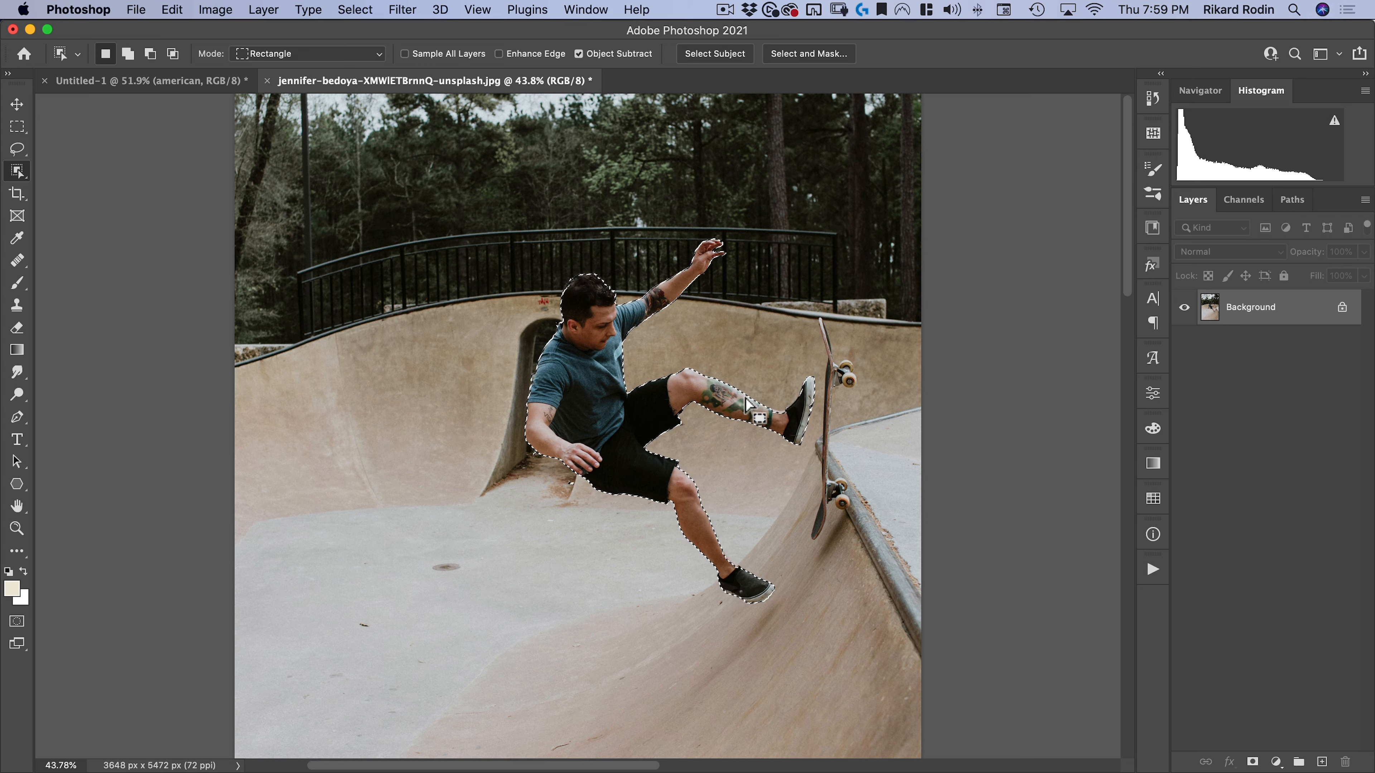
# Step: Float the photo's window and transfer only the skateboarder's selection outline onto the poster document
pyautogui.click(18, 126)
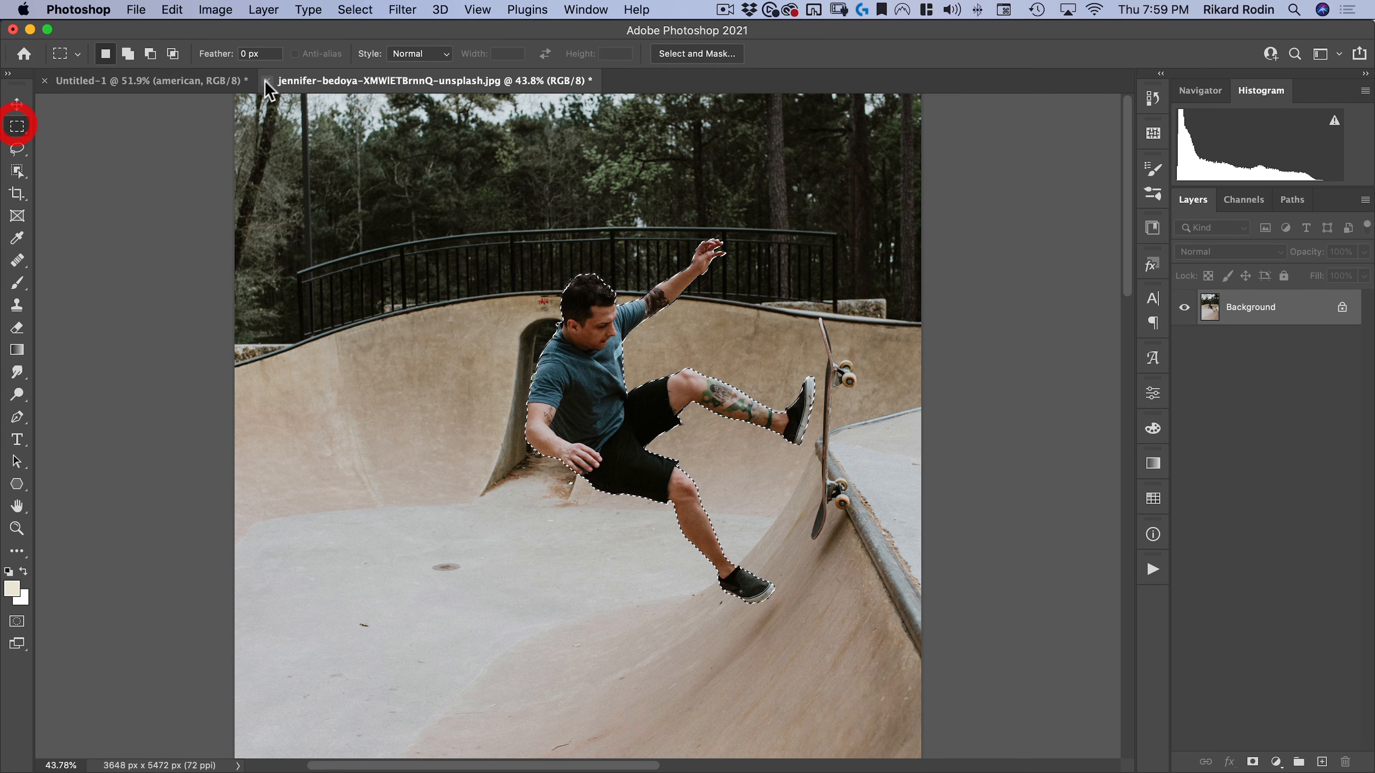
pyautogui.moveTo(268, 81); pyautogui.dragTo(476, 114)
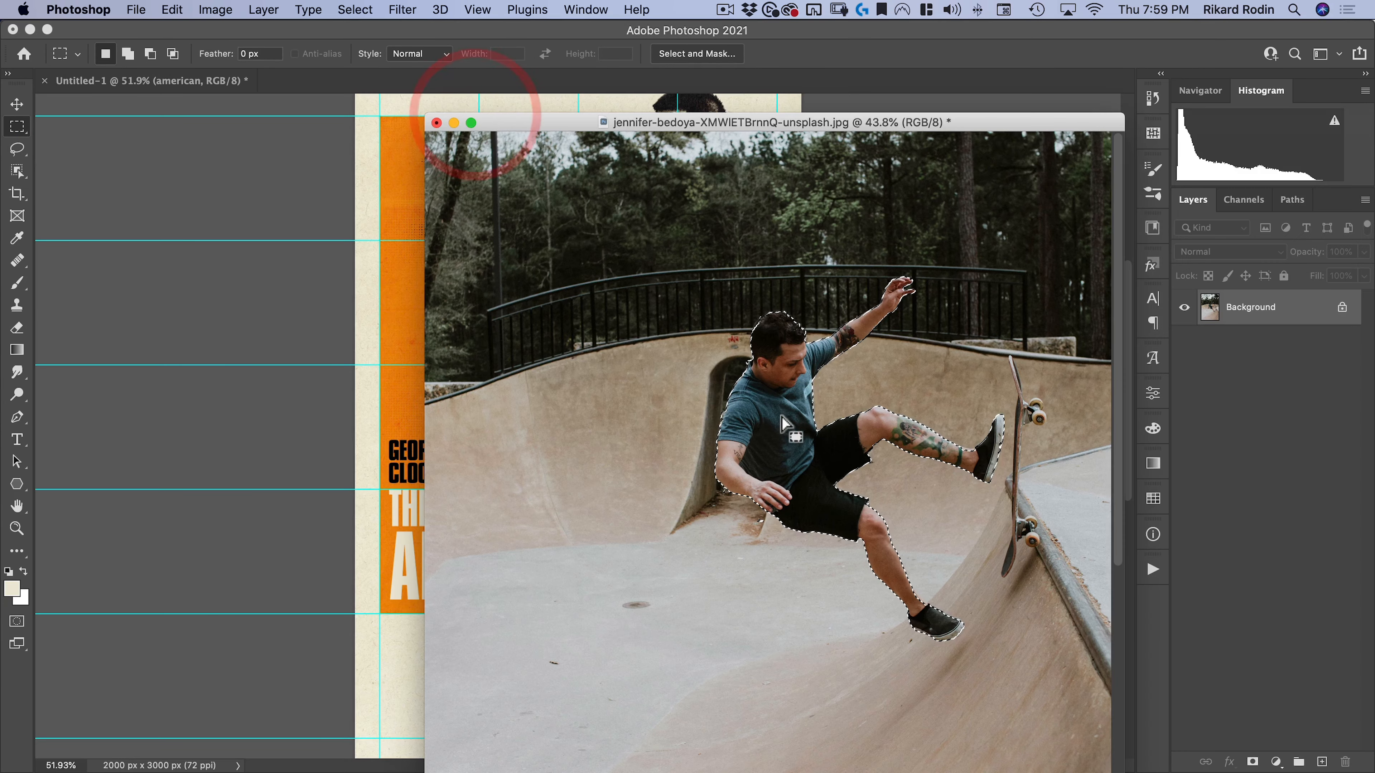
pyautogui.moveTo(780, 415); pyautogui.dragTo(504, 404)
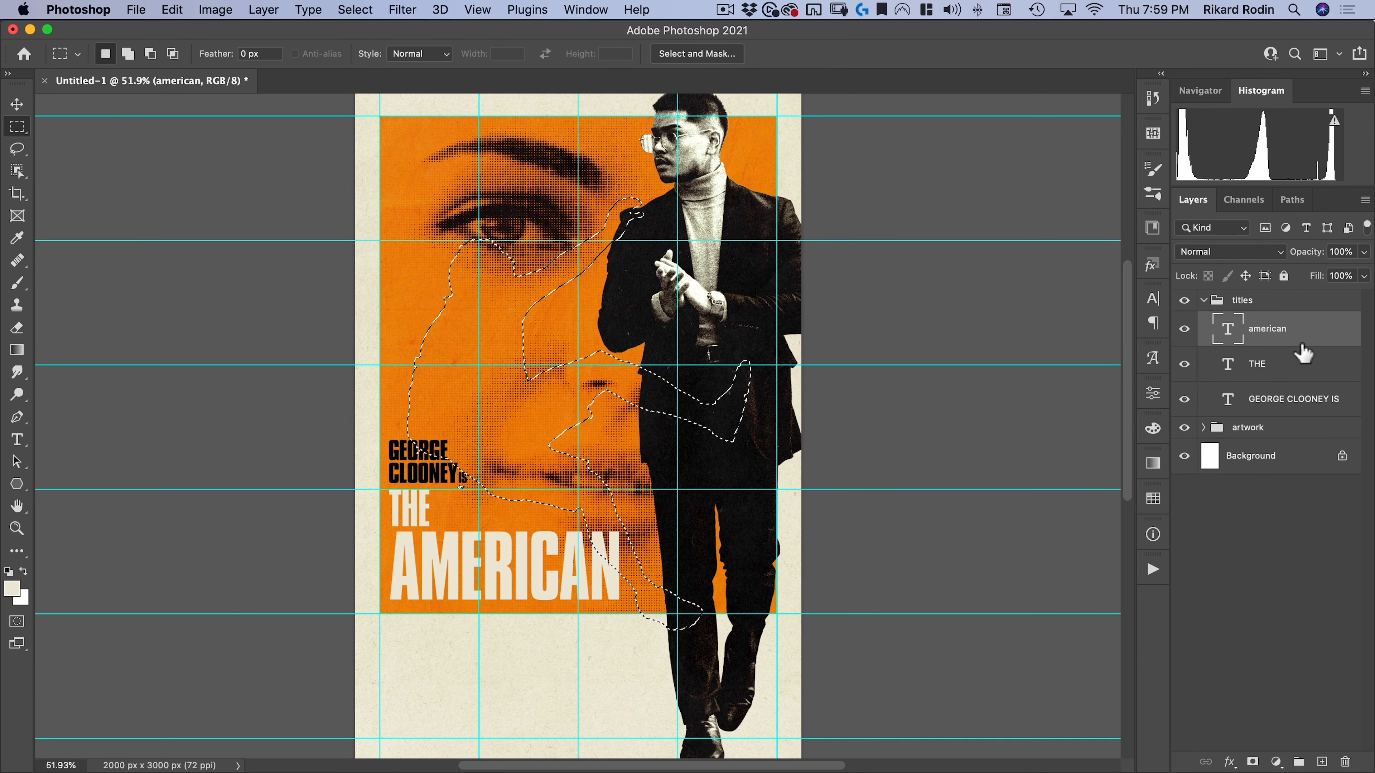
# Step: Transform the selection outline, scaling it proportionally to 13.91%, and place it over the letters A and N at the end of AMERICAN
pyautogui.rightClick(531, 368)
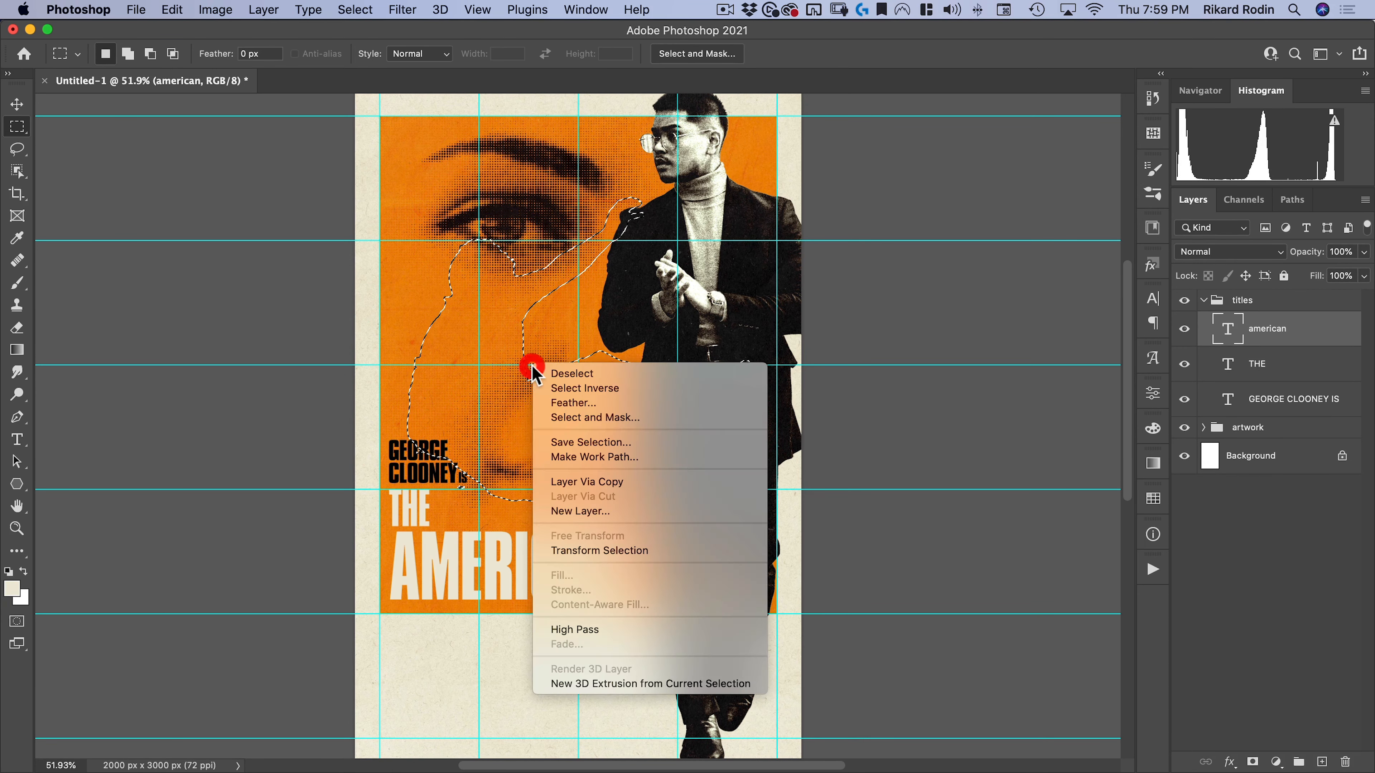
pyautogui.rightClick(500, 381)
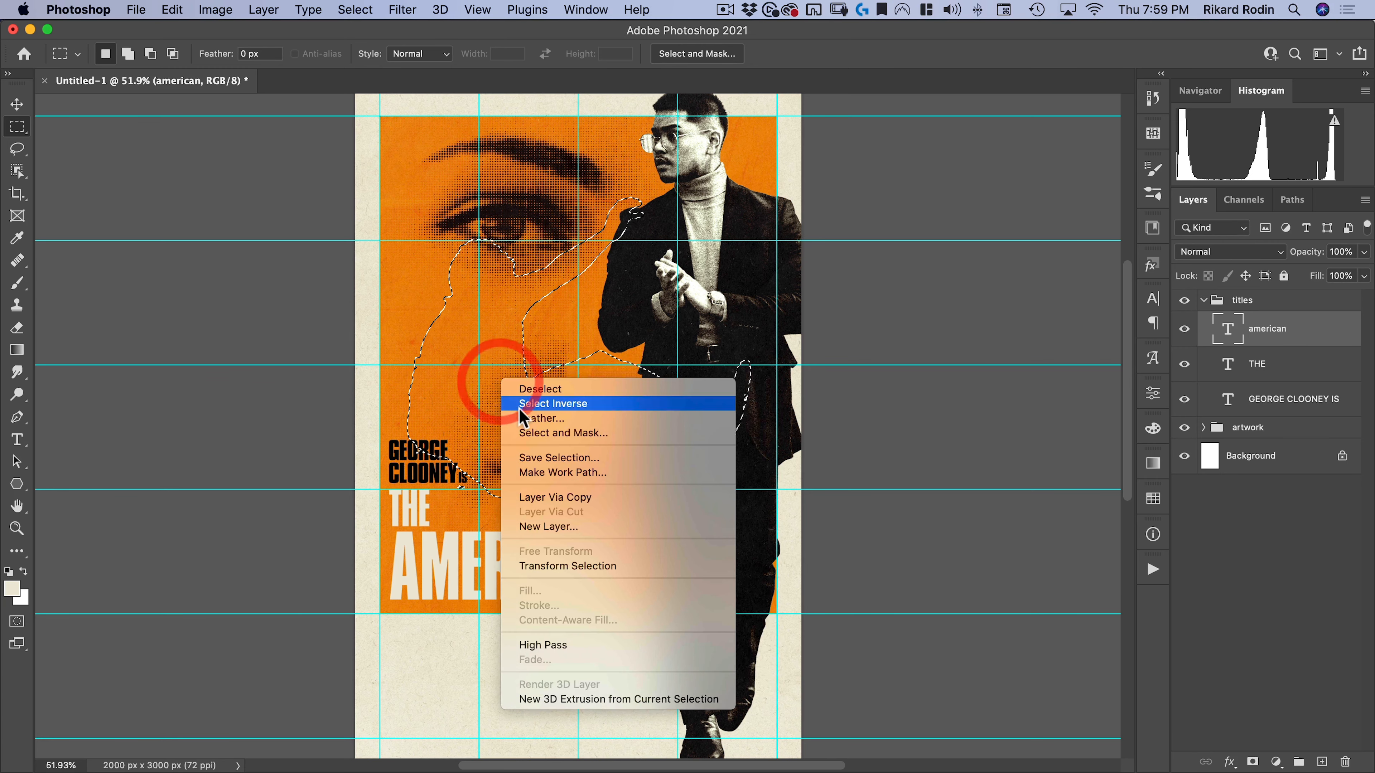
pyautogui.click(563, 566)
pyautogui.moveTo(757, 189); pyautogui.dragTo(555, 403)
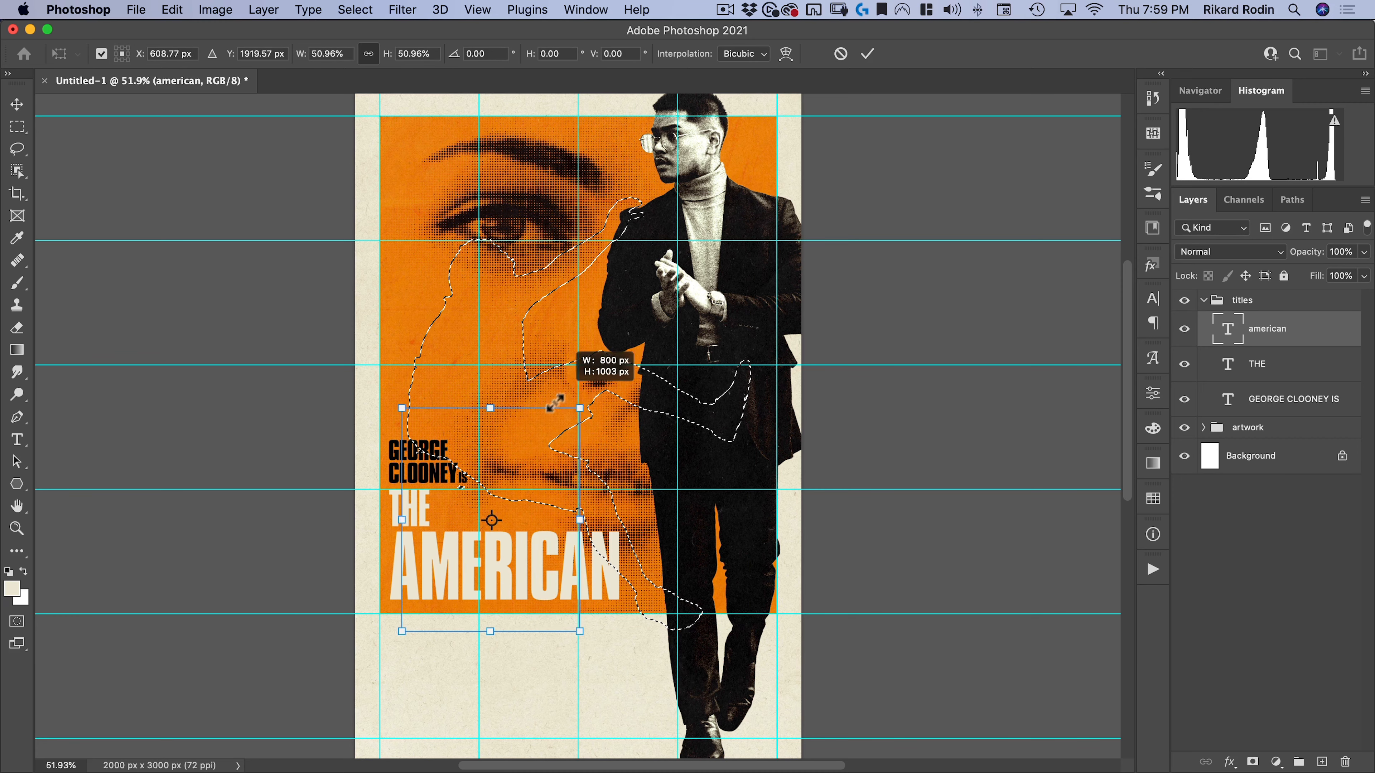
pyautogui.moveTo(453, 565); pyautogui.dragTo(747, 506)
pyautogui.press('space')
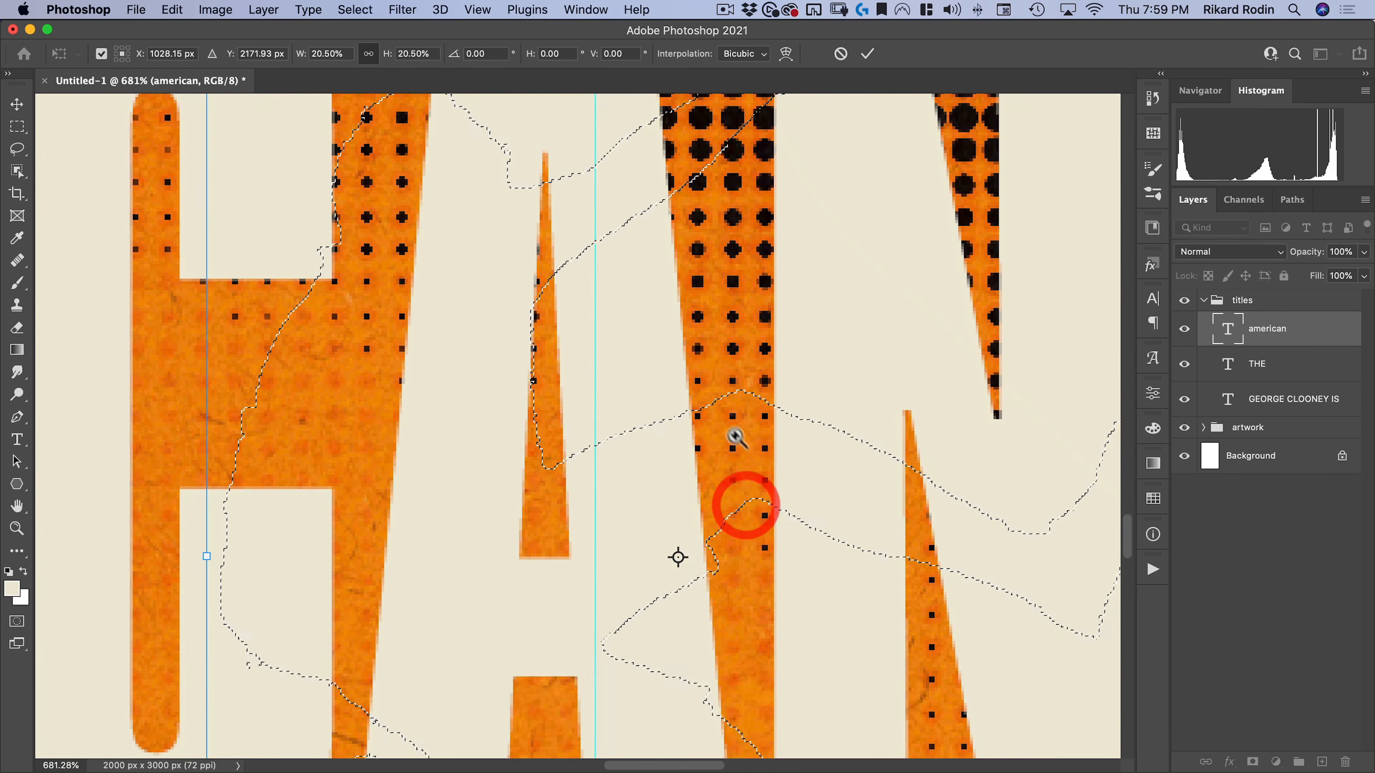
pyautogui.press('super+space')
pyautogui.moveTo(747, 411); pyautogui.dragTo(668, 459)
pyautogui.moveTo(878, 262); pyautogui.dragTo(792, 390)
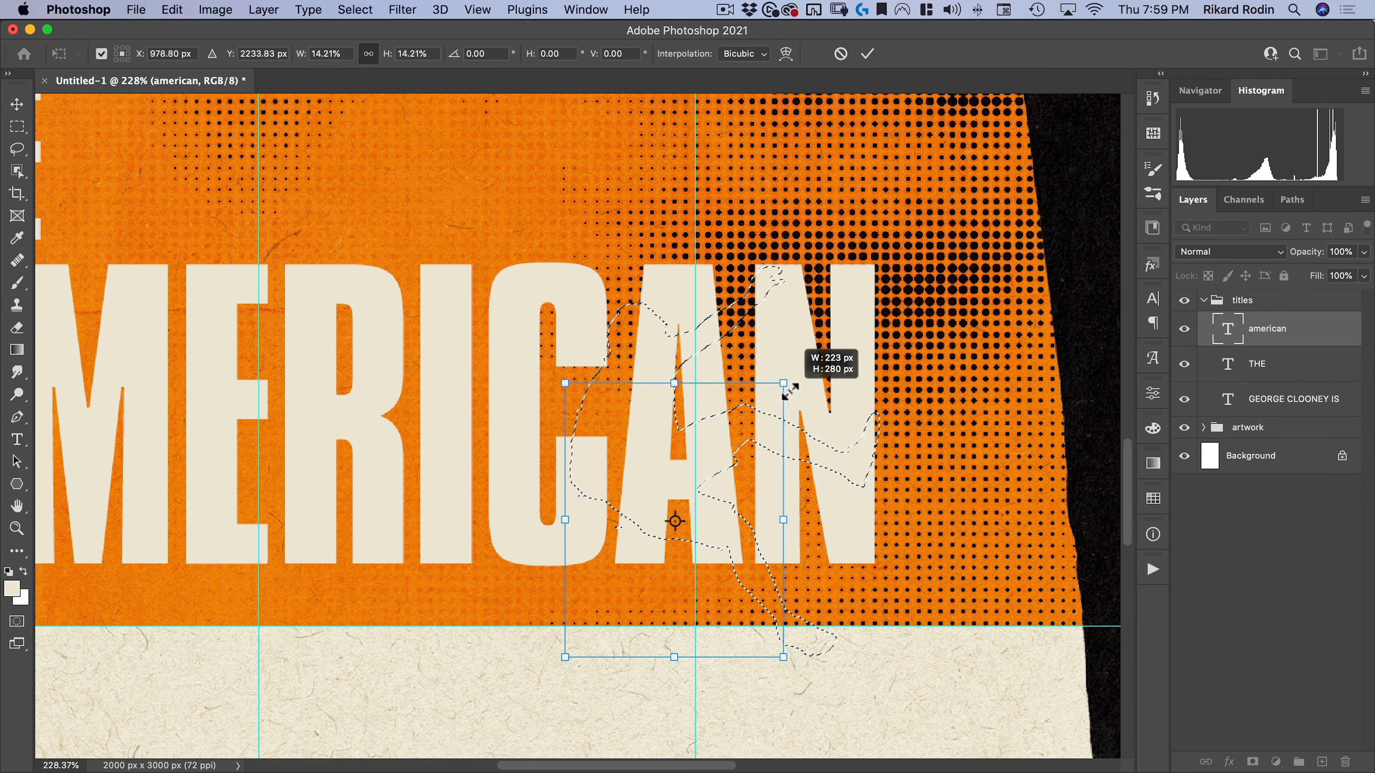
pyautogui.moveTo(728, 491); pyautogui.dragTo(788, 422)
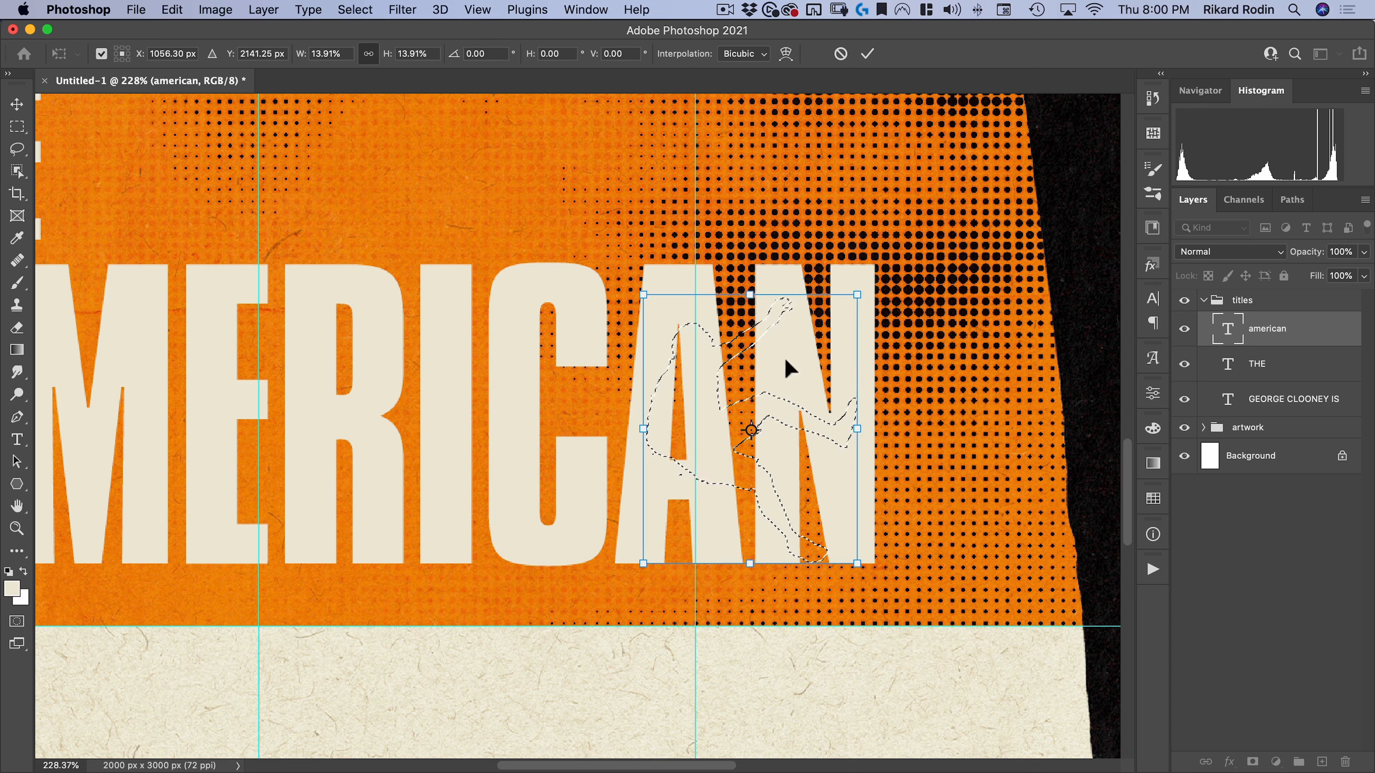
pyautogui.doubleClick(777, 375)
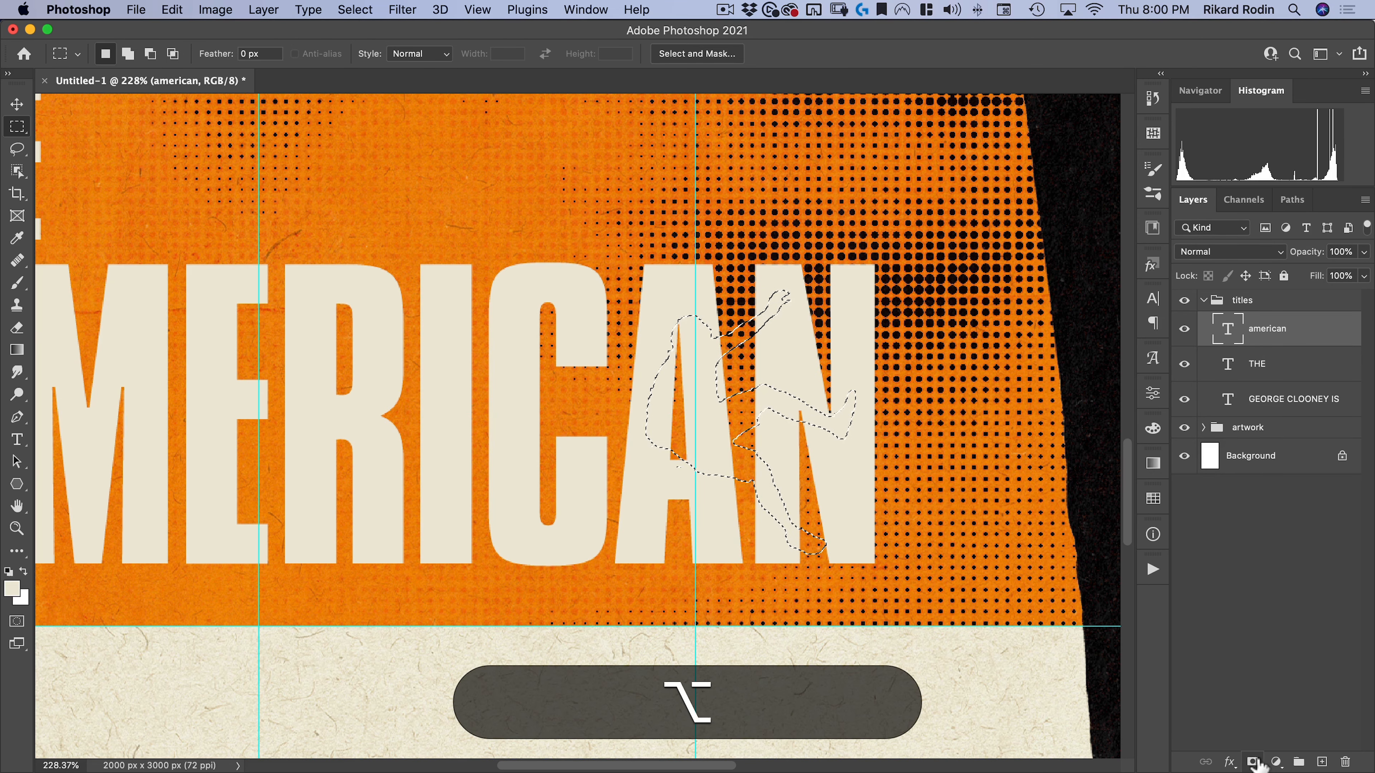
# Step: Add an inverted layer mask from the selection to AMERICAN, knocking the skateboarder silhouette out of the letters
pyautogui.keyDown('alt'); pyautogui.click(1253, 761); pyautogui.keyUp('alt')
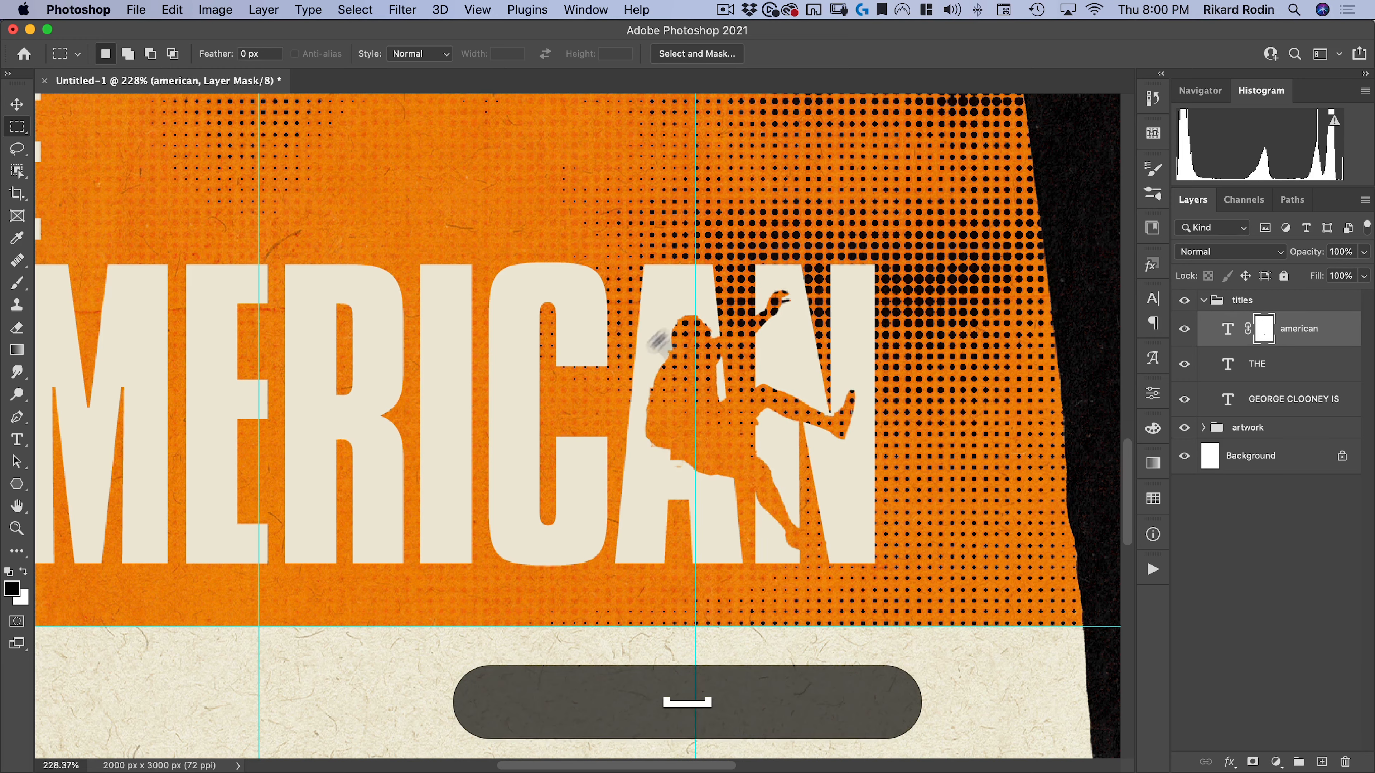
pyautogui.moveTo(658, 341); pyautogui.dragTo(639, 317)
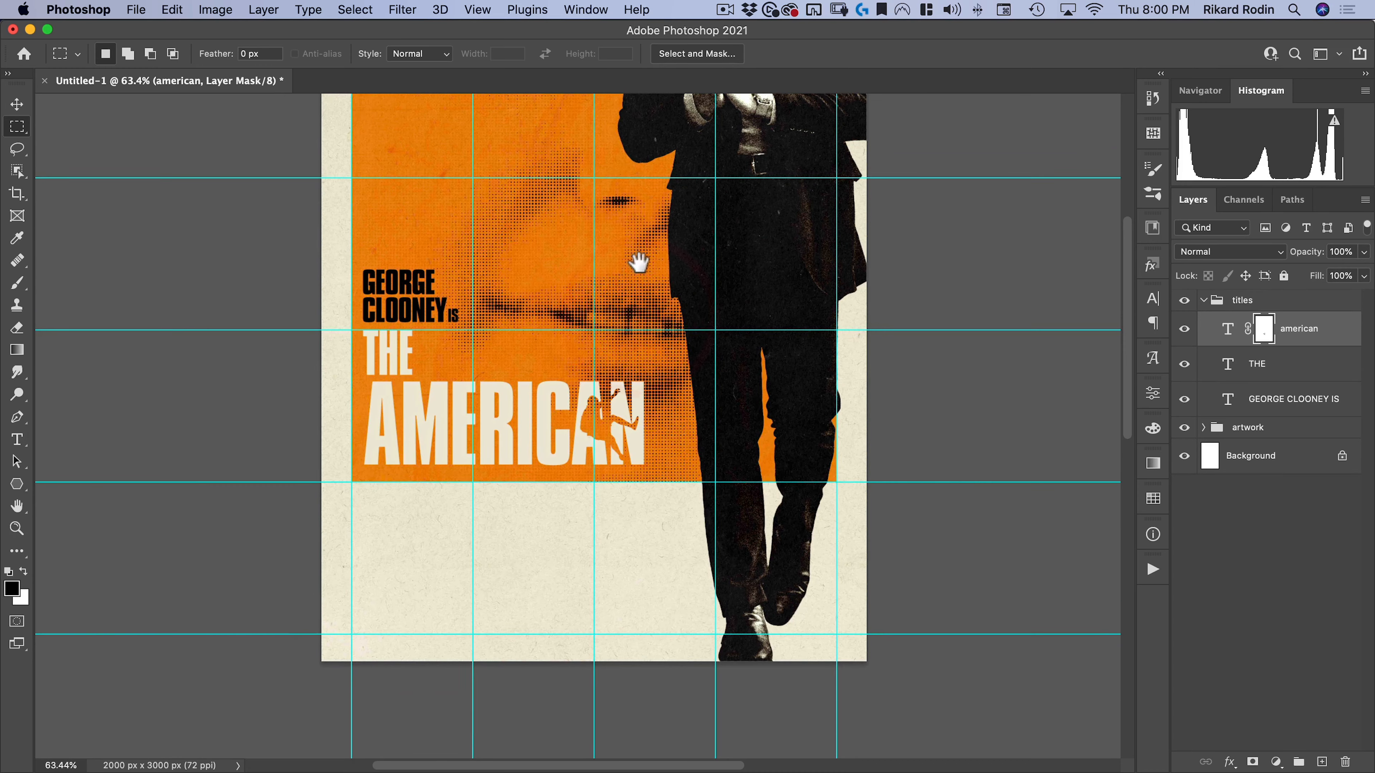
pyautogui.moveTo(627, 257); pyautogui.dragTo(644, 234)
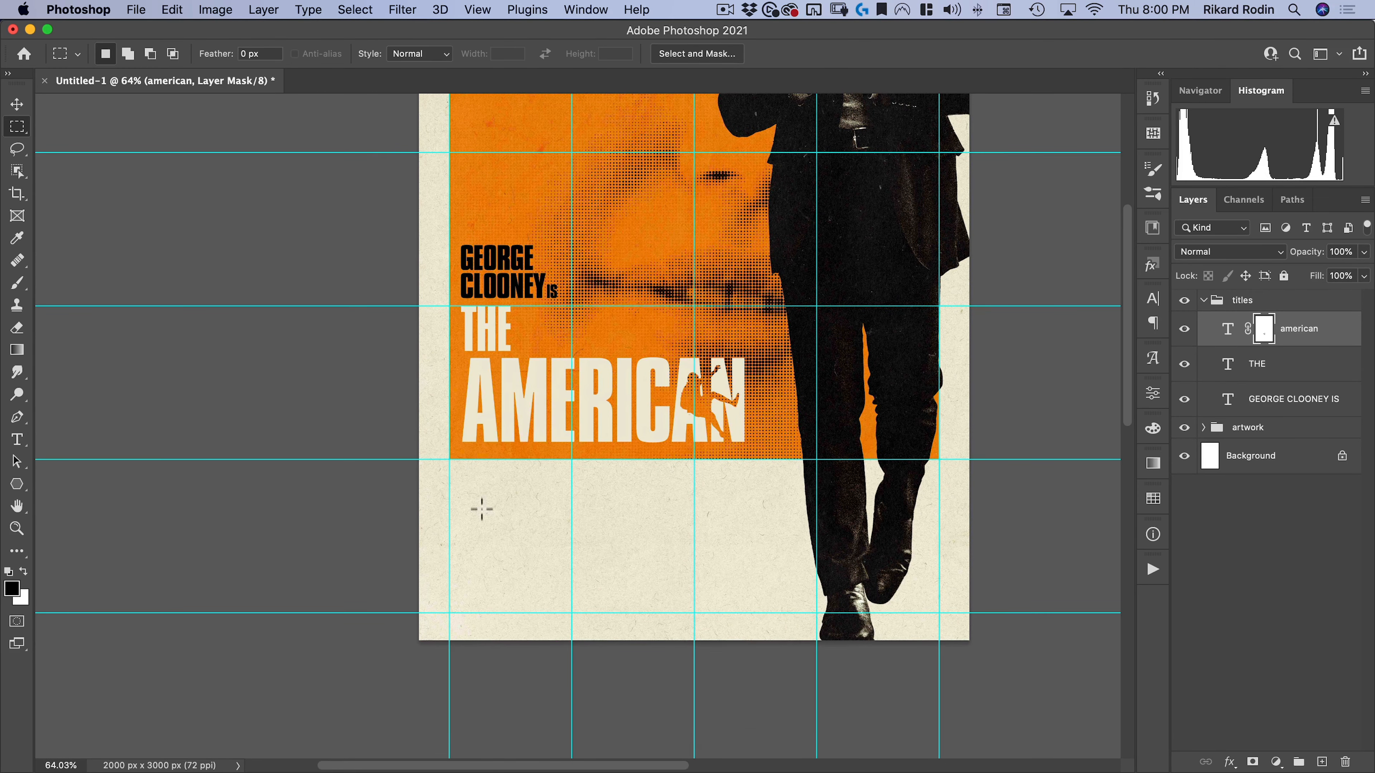
# Step: Create a paragraph text box with placeholder text directly below the orange panel, beside the walking man's legs
pyautogui.press('t')
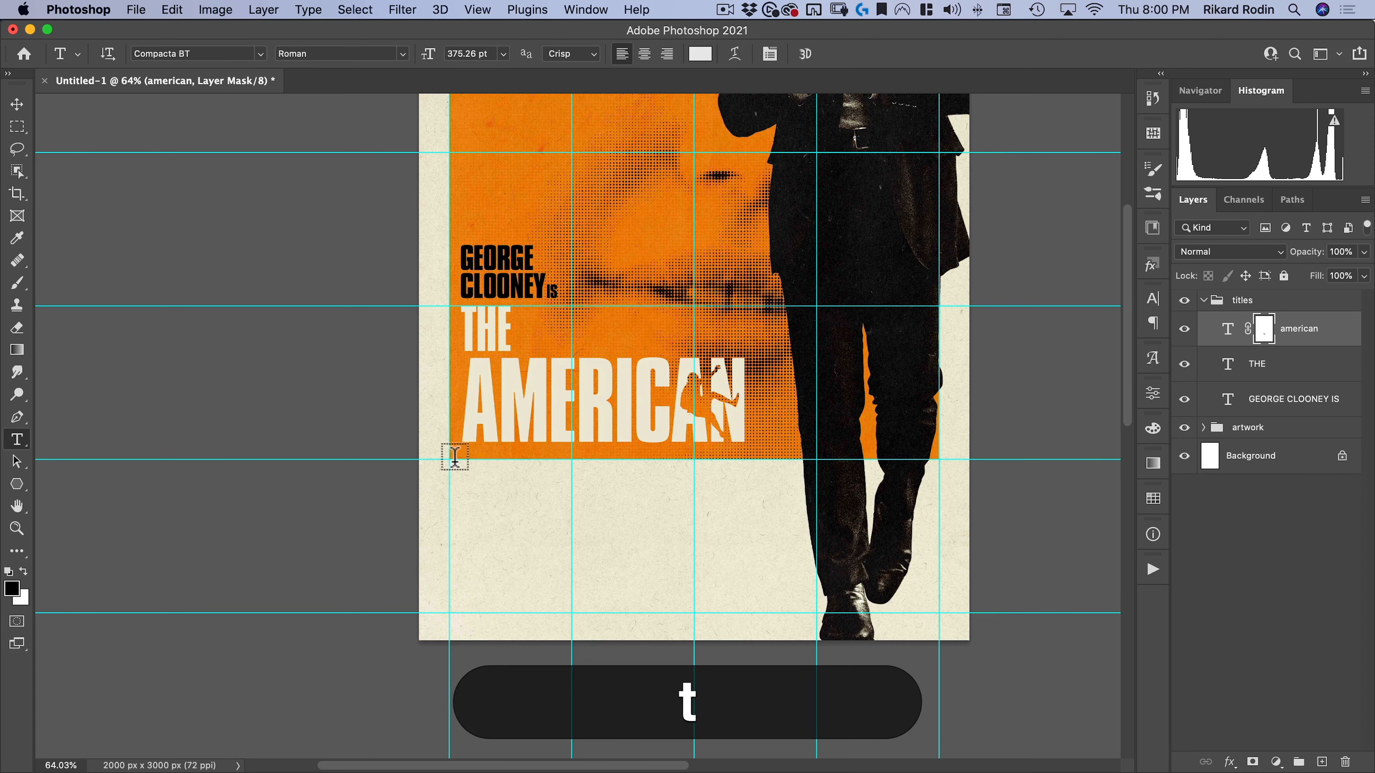
pyautogui.moveTo(450, 465); pyautogui.dragTo(785, 579)
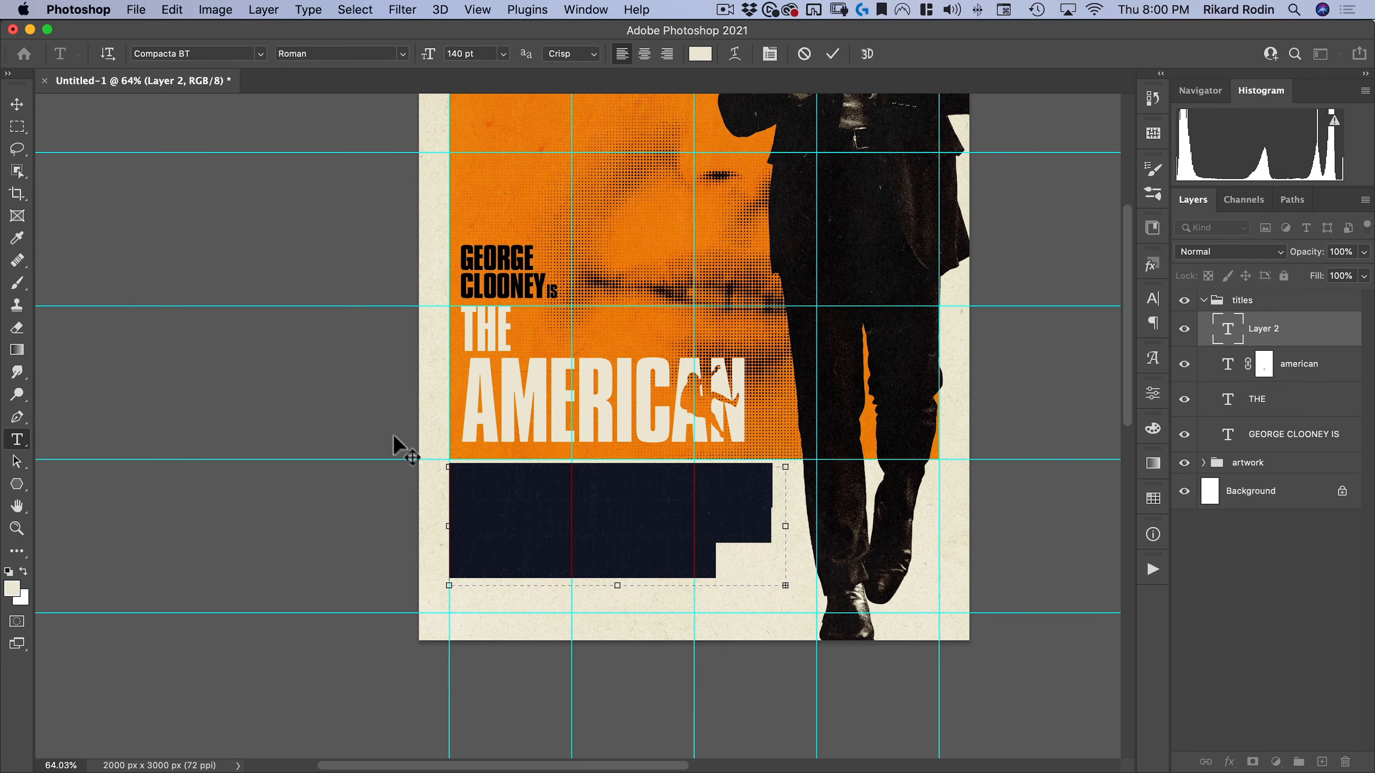
pyautogui.click(617, 614)
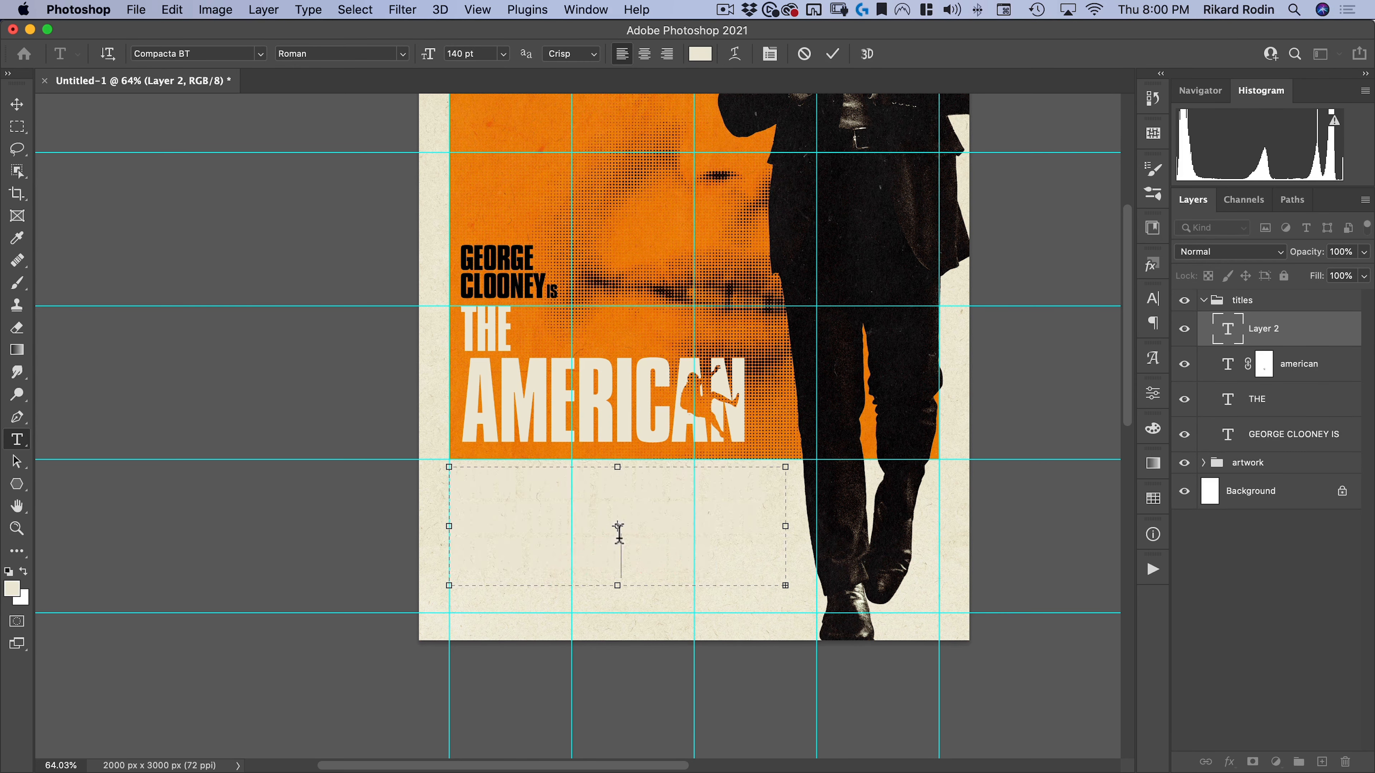
# Step: Colour all the placeholder text in the new text box dark brown
pyautogui.press('super+a')
pyautogui.click(16, 590)
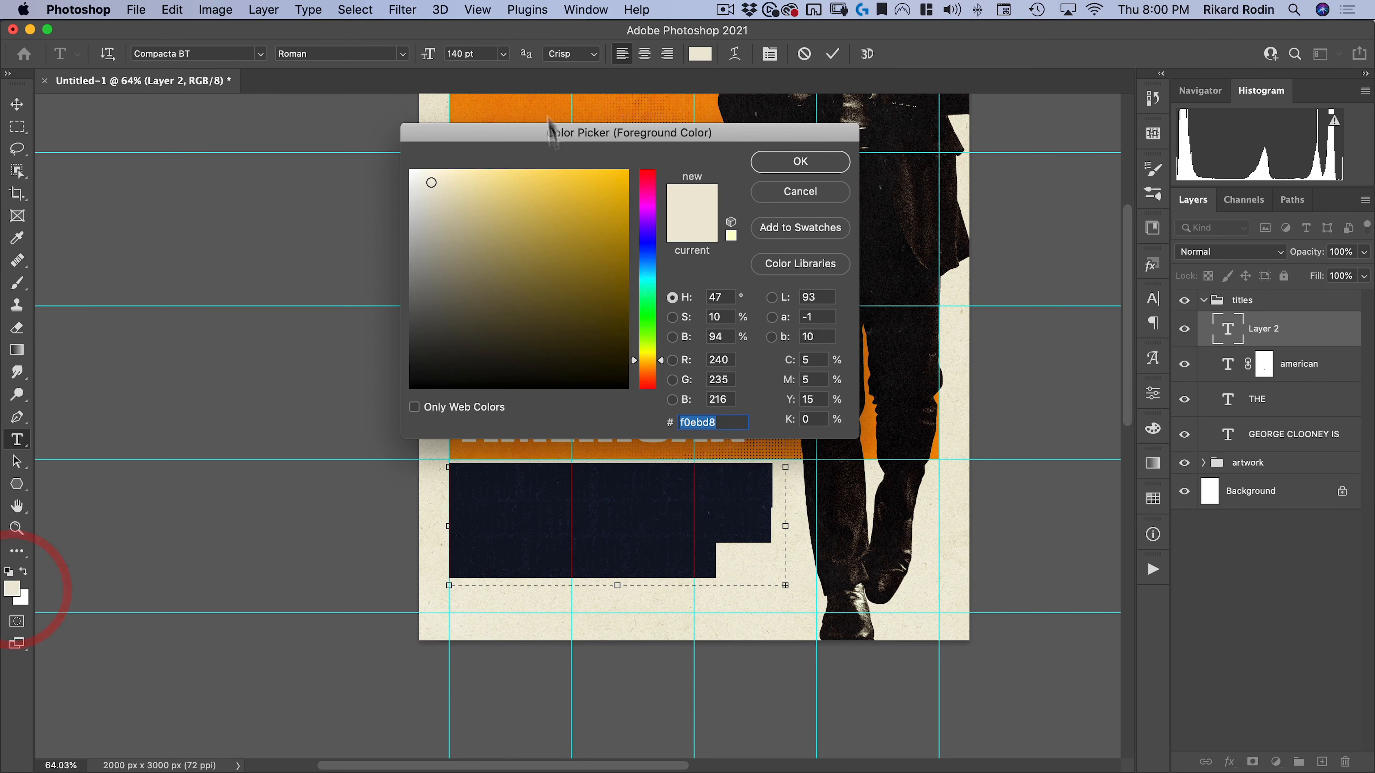
pyautogui.click(500, 111)
pyautogui.moveTo(620, 187); pyautogui.dragTo(615, 316)
pyautogui.click(796, 162)
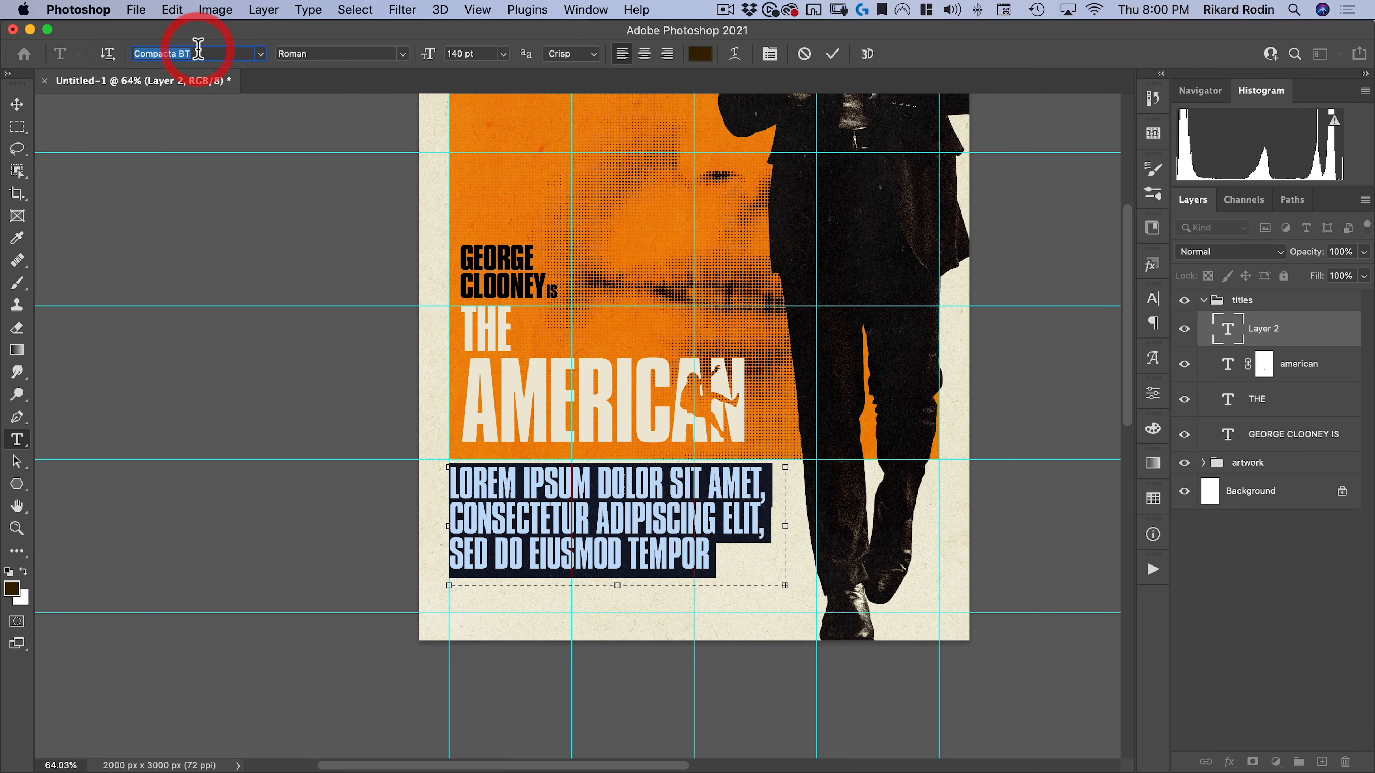
# Step: Set the placeholder text to the TT Bluescreens Bold font and reduce its size to 100 pt
pyautogui.write('blu')
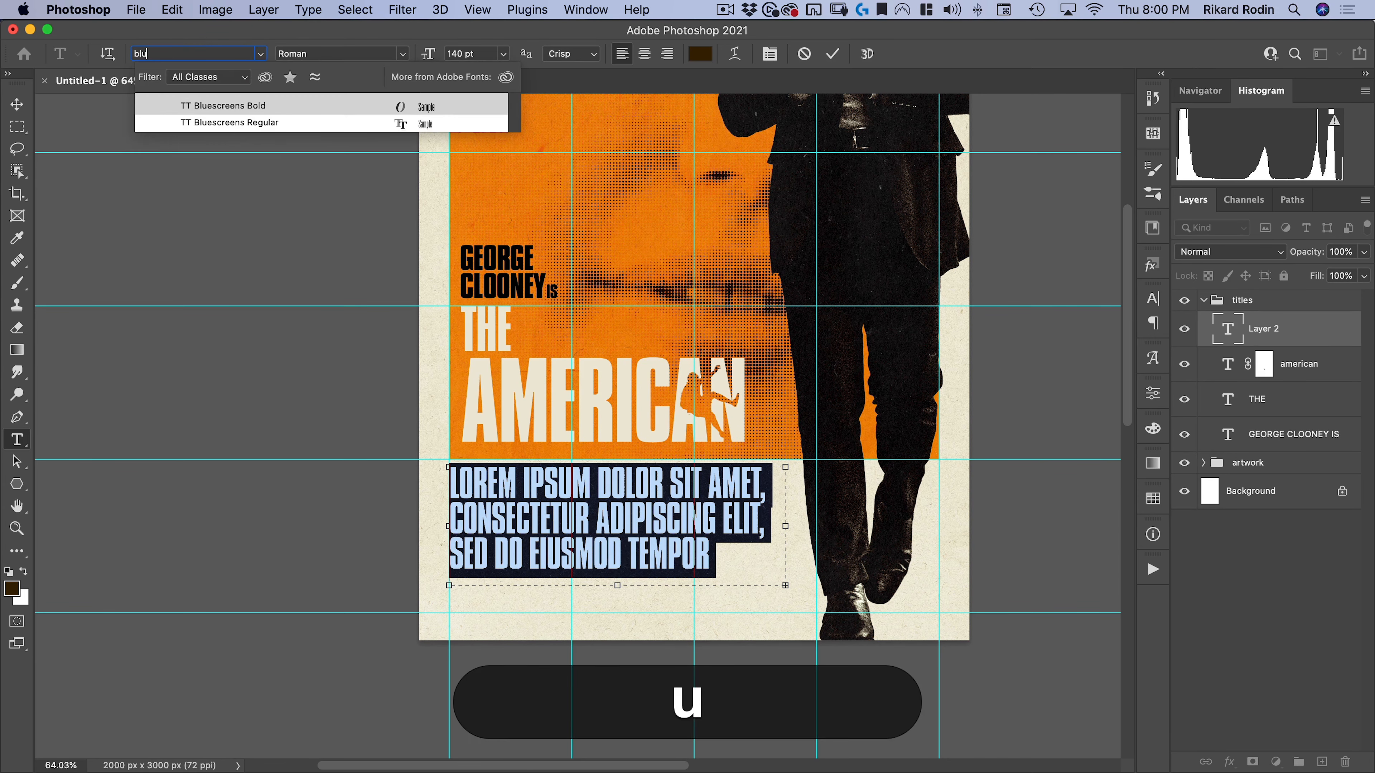
pyautogui.click(191, 106)
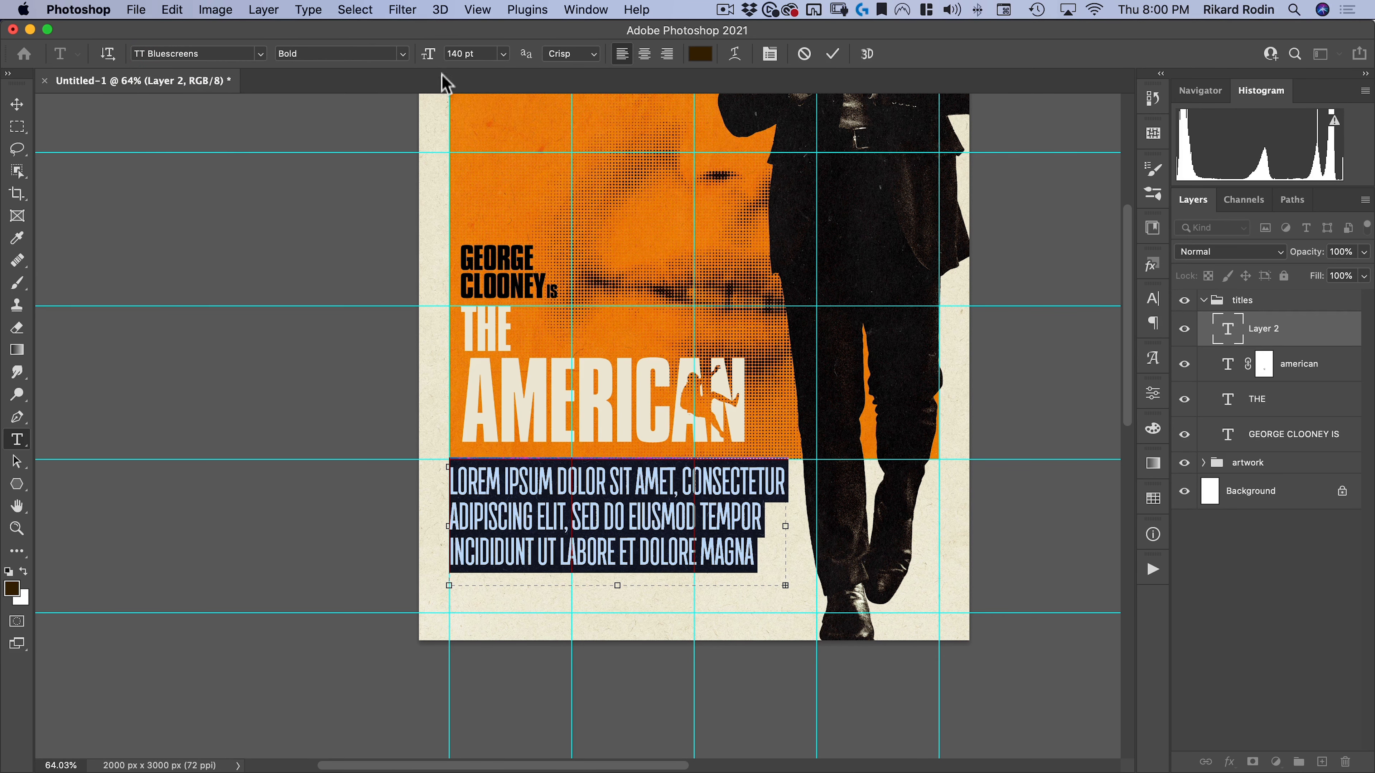
pyautogui.moveTo(432, 59); pyautogui.dragTo(394, 53)
pyautogui.click(666, 493)
pyautogui.press('super+a')
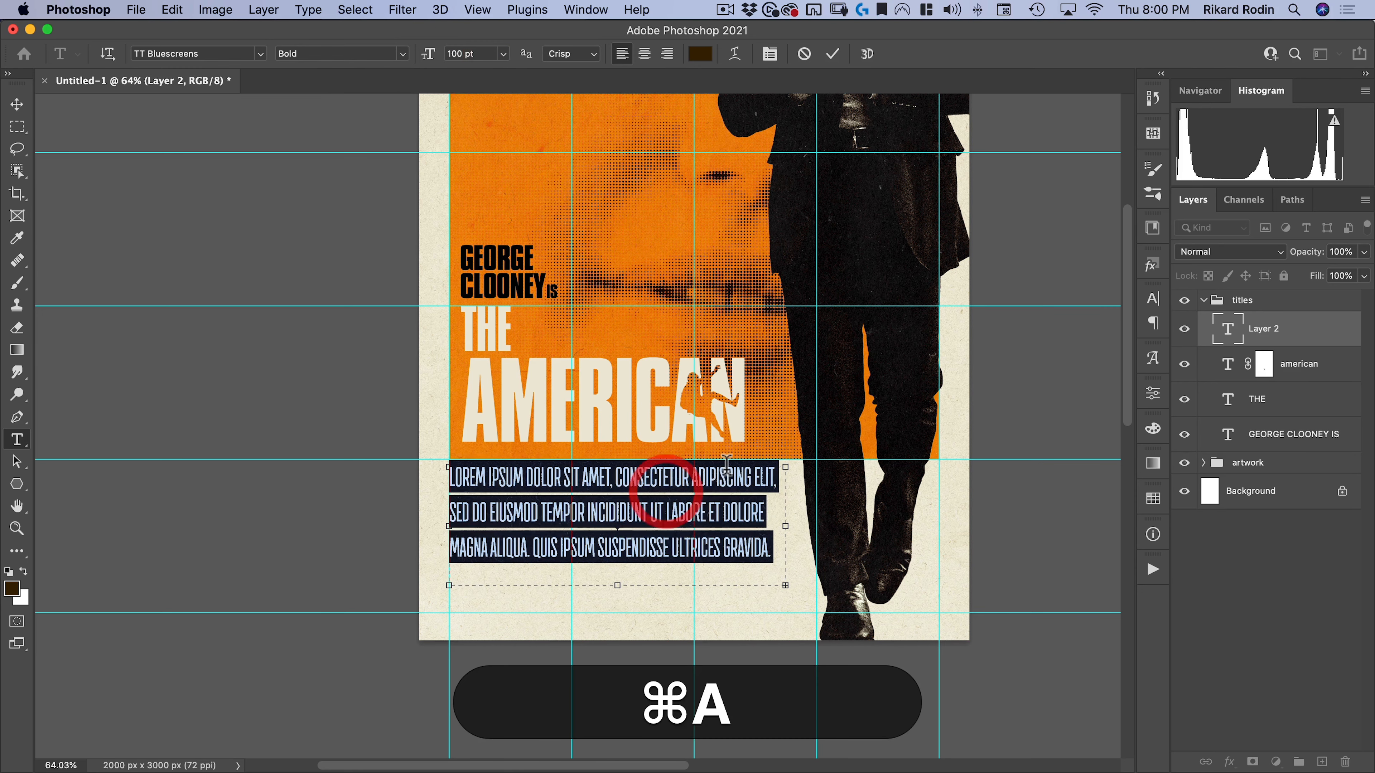
# Step: Fine-tune the placeholder text to 95 pt and tighten its line spacing
pyautogui.press('shift+super+a')
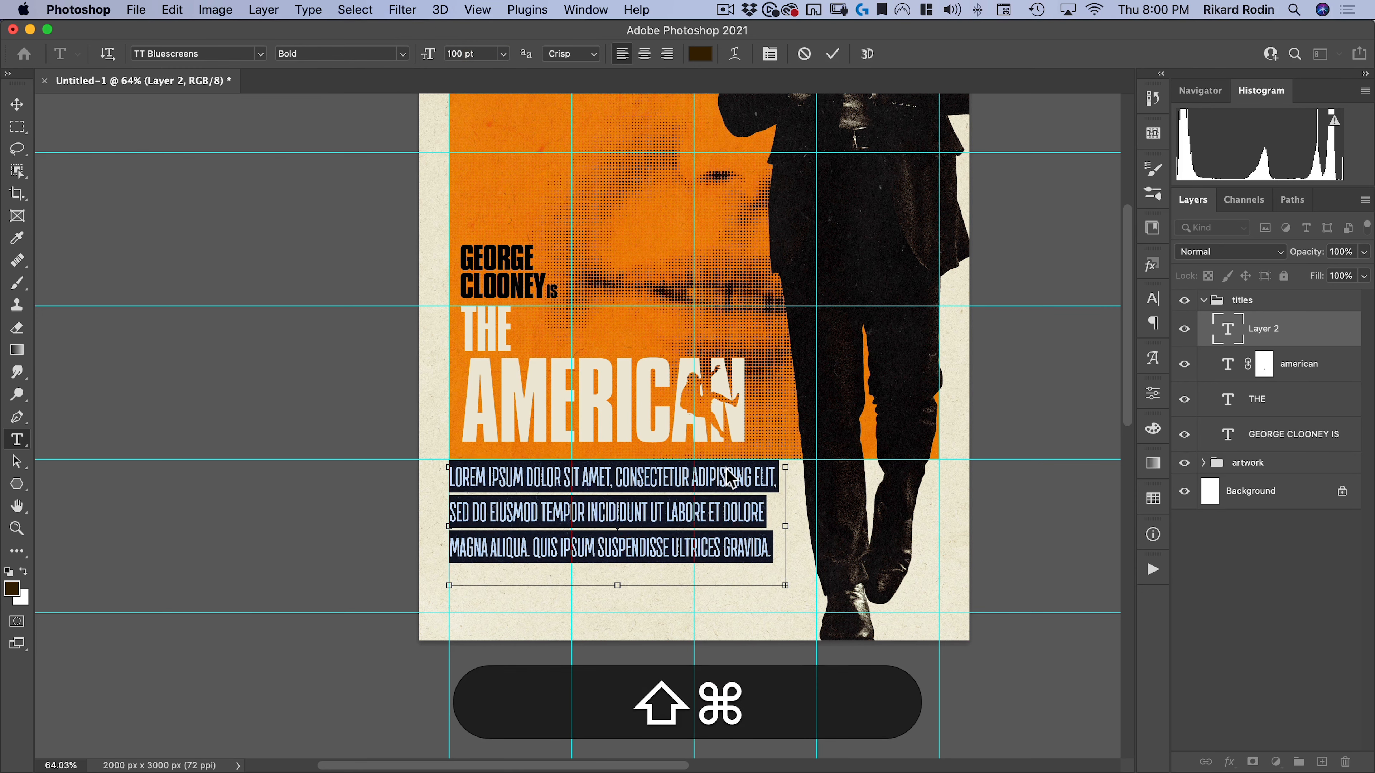
pyautogui.press('shift+super+comma')
pyautogui.press('shift+super+comma')
pyautogui.press('shift+super+comma')
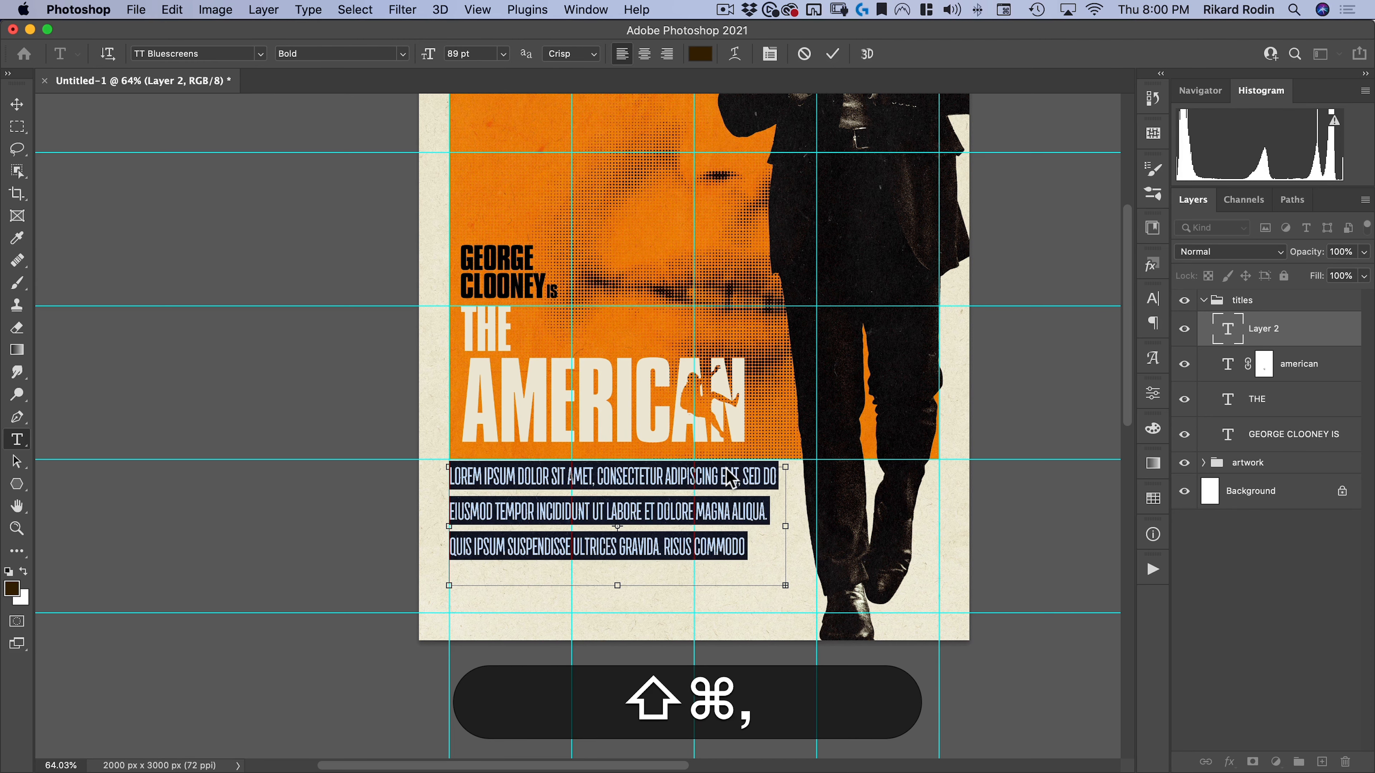
pyautogui.press('shift+super+period')
pyautogui.press('shift+super+comma')
pyautogui.press('shift+super+comma')
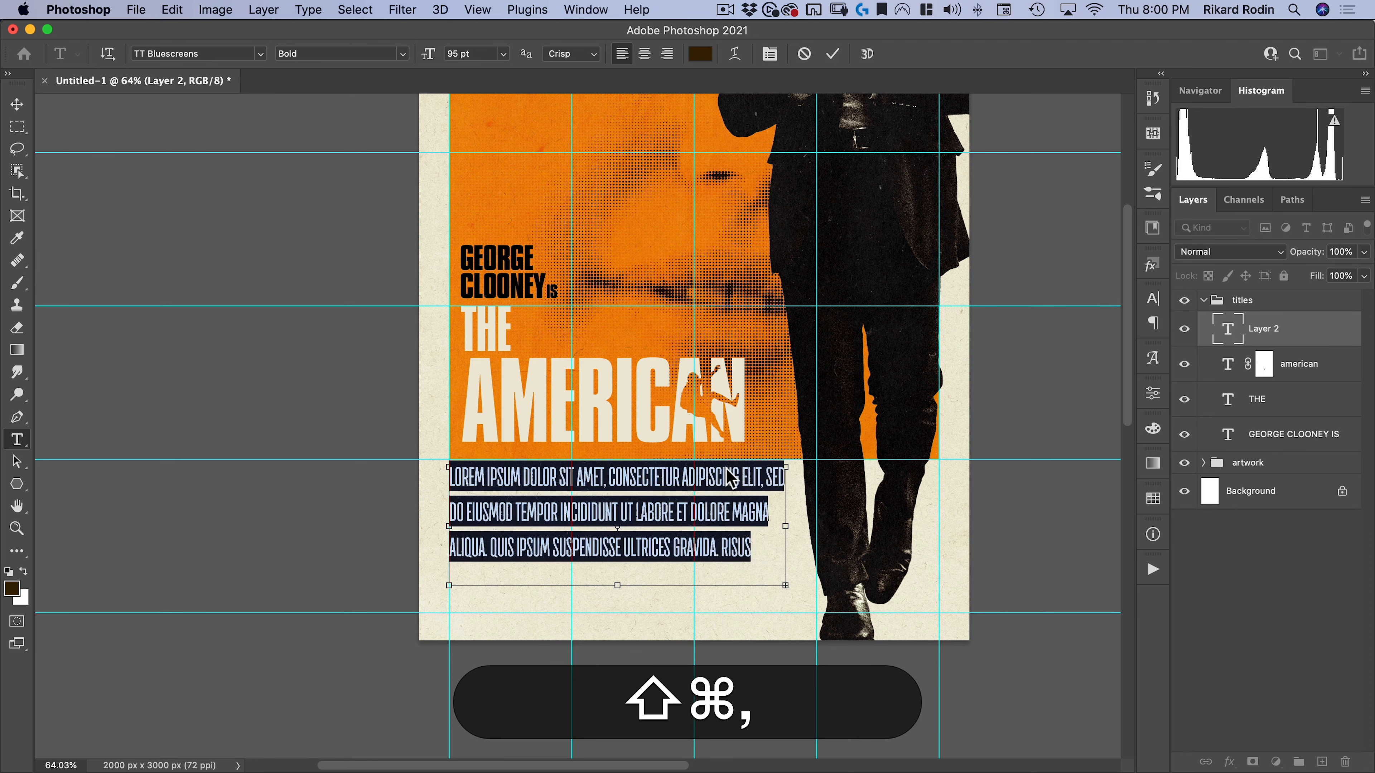
pyautogui.press('shift+super+comma')
pyautogui.press('shift+super+comma')
pyautogui.press('shift+super+period')
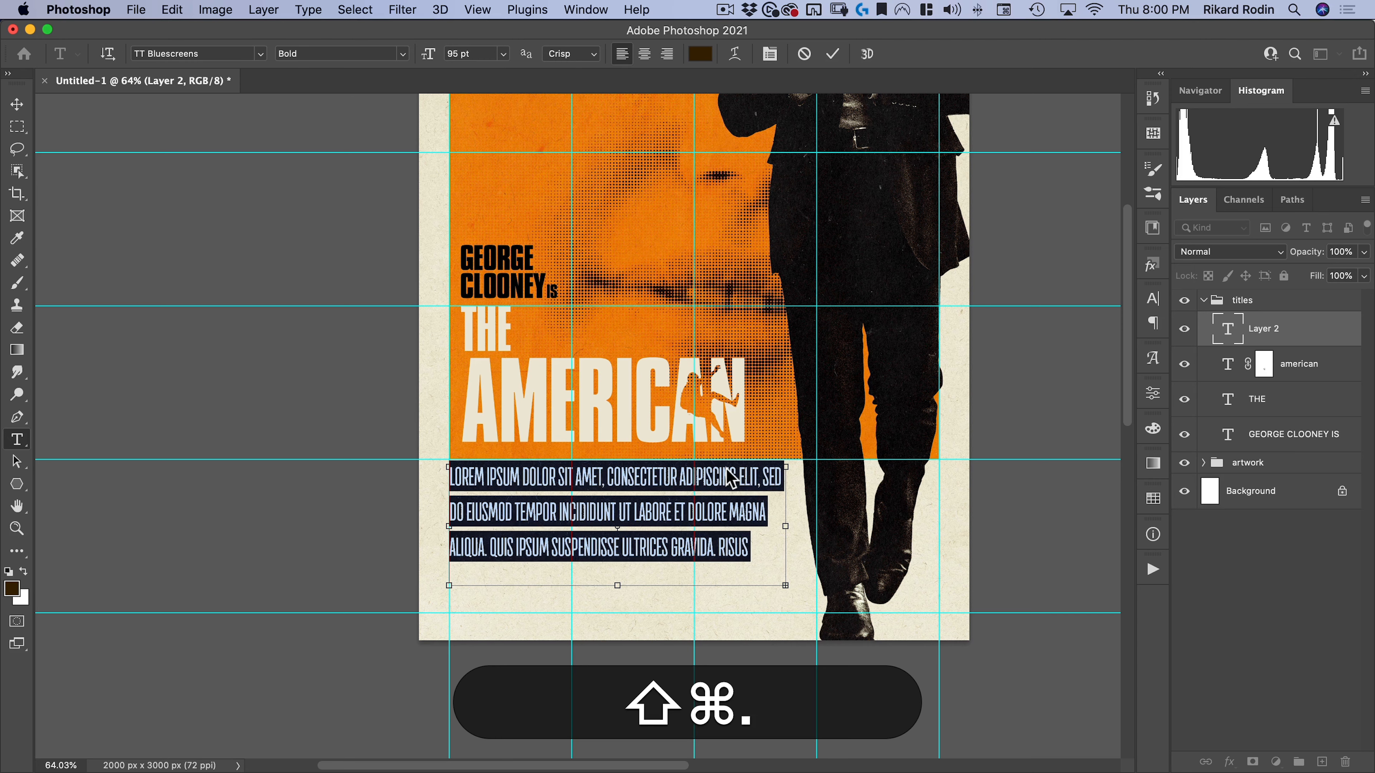
pyautogui.hotkey('alt', 'Up')
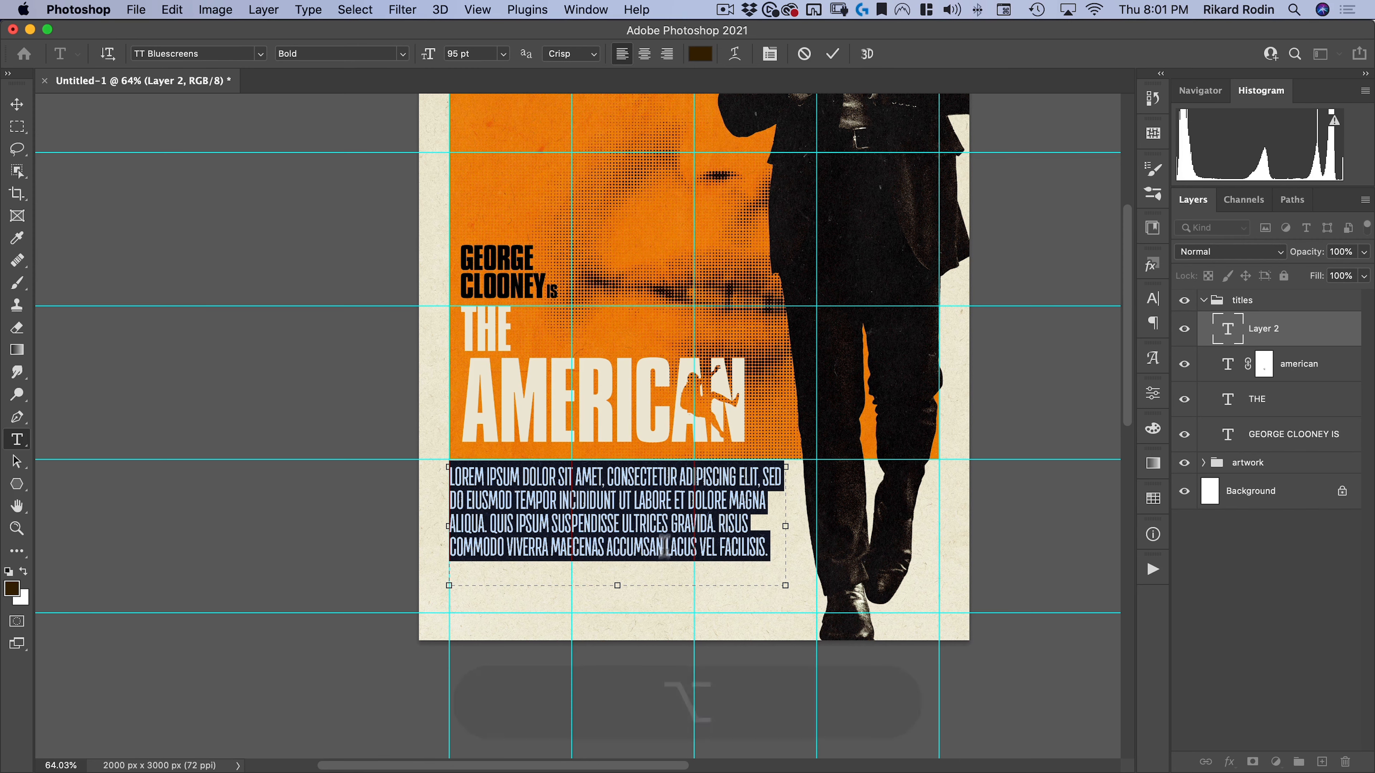
# Step: Extend the text box slightly downward and insert Lorem Ipsum at the word after QUIS to fill it with five lines
pyautogui.moveTo(618, 585); pyautogui.dragTo(618, 596)
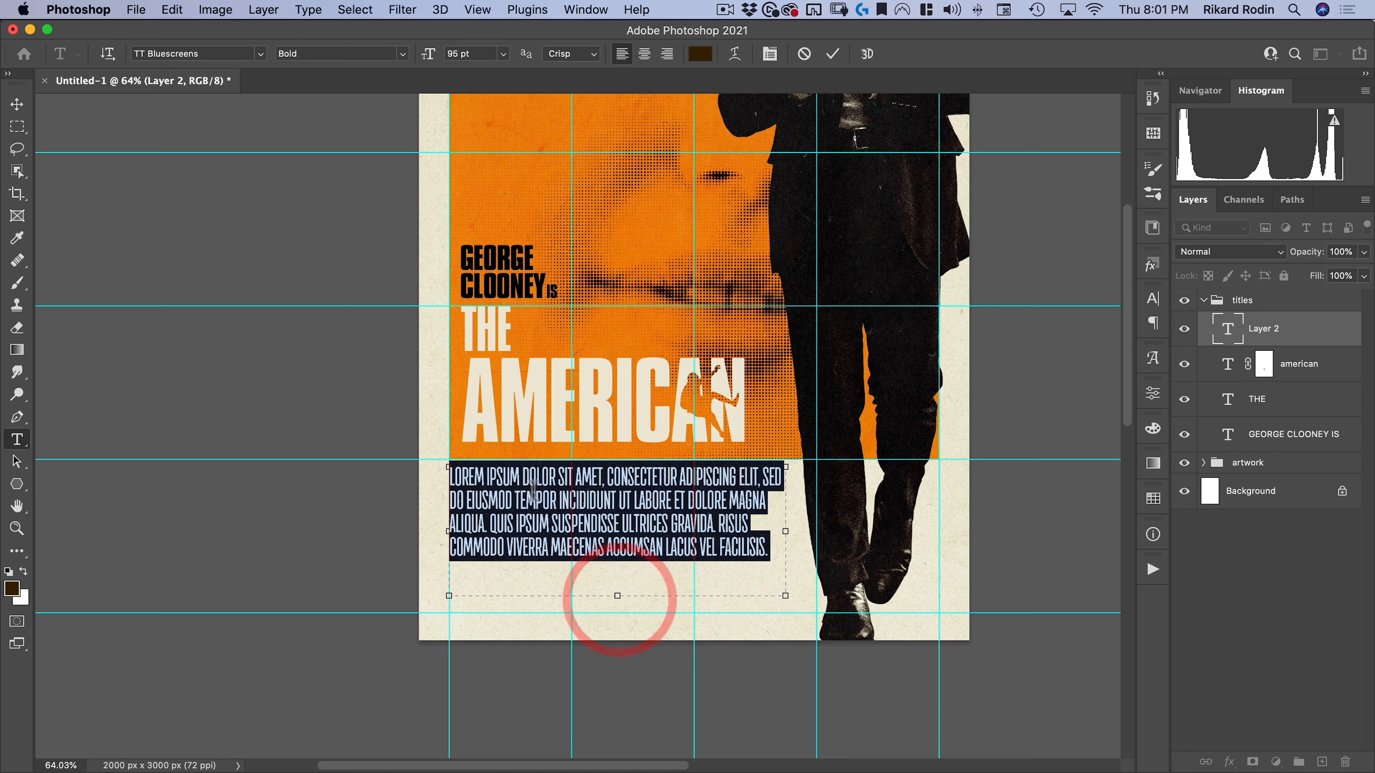
pyautogui.rightClick(616, 506)
pyautogui.click(525, 511)
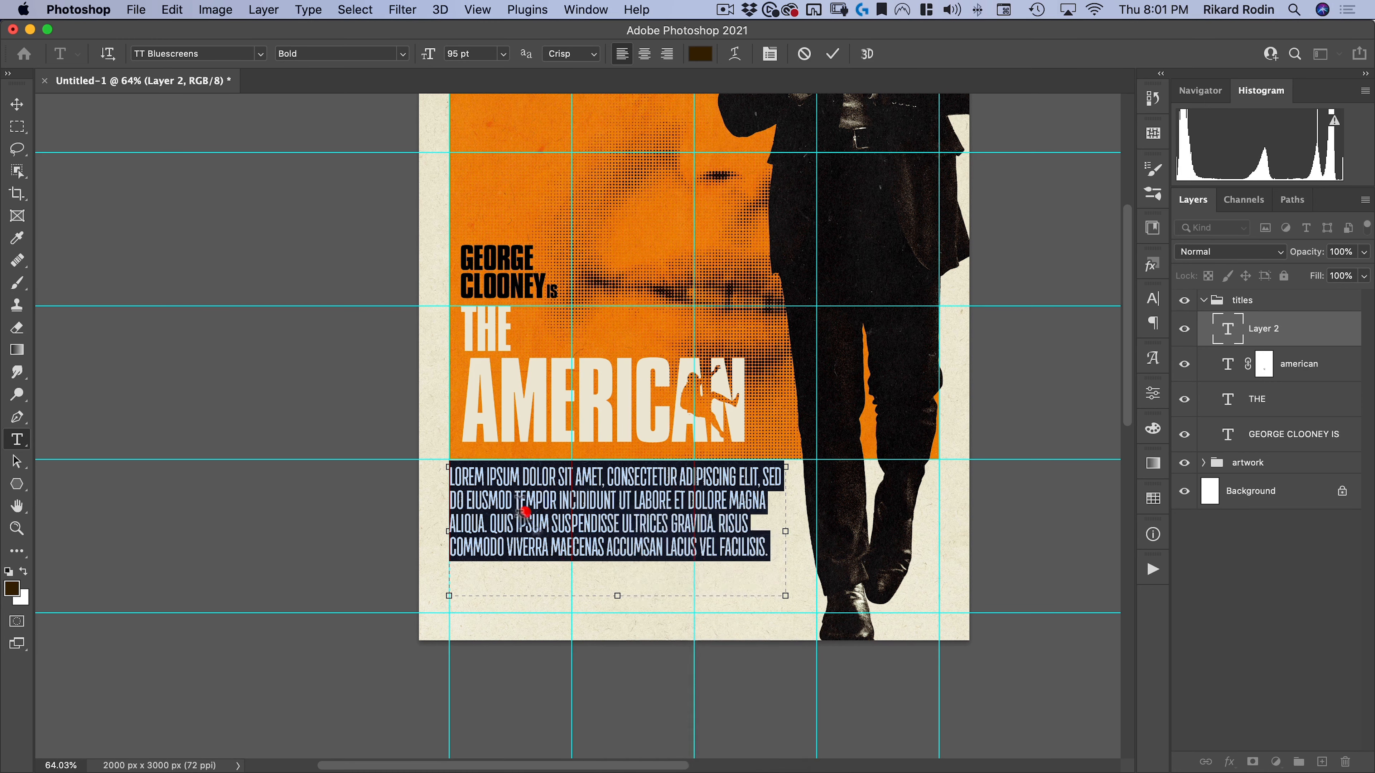
pyautogui.click(517, 512)
pyautogui.click(217, 9)
pyautogui.moveTo(256, 3)
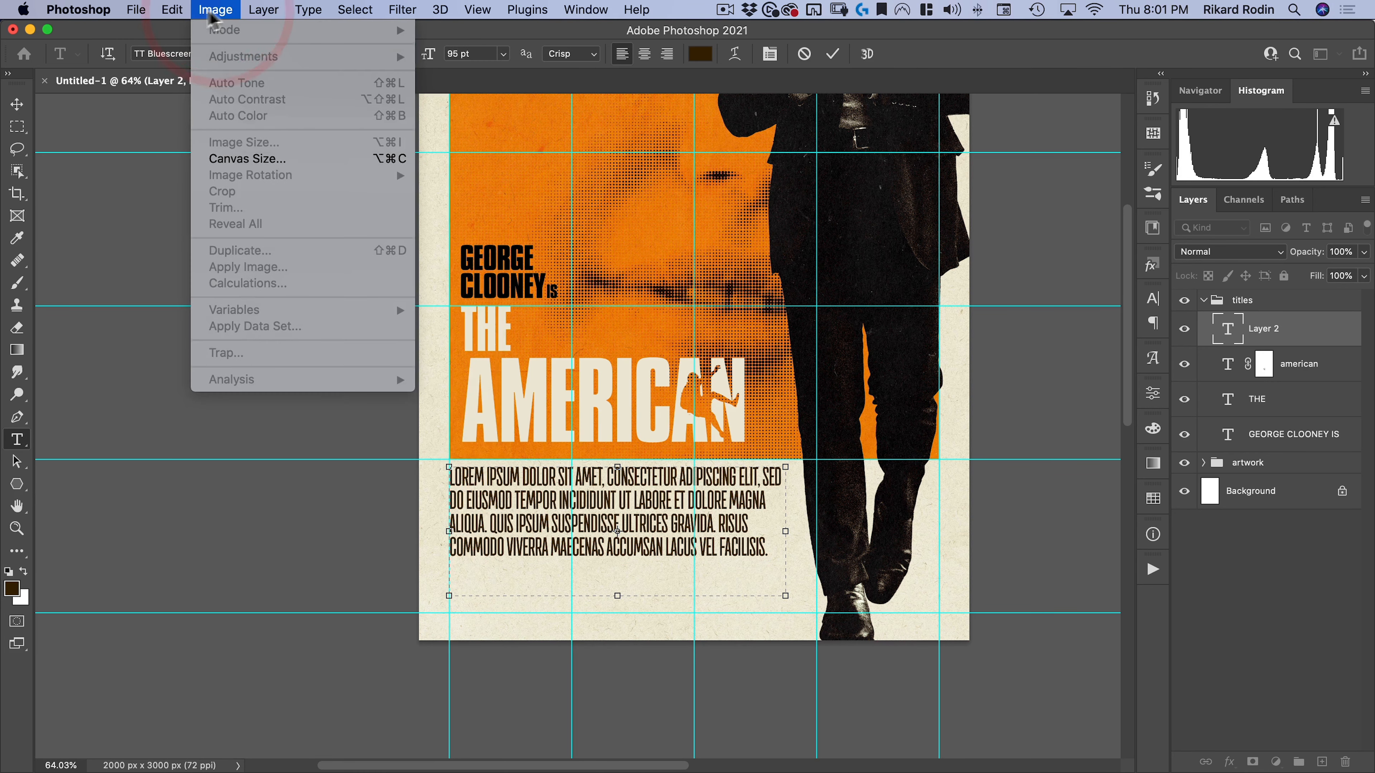
pyautogui.moveTo(309, 10)
pyautogui.click(410, 394)
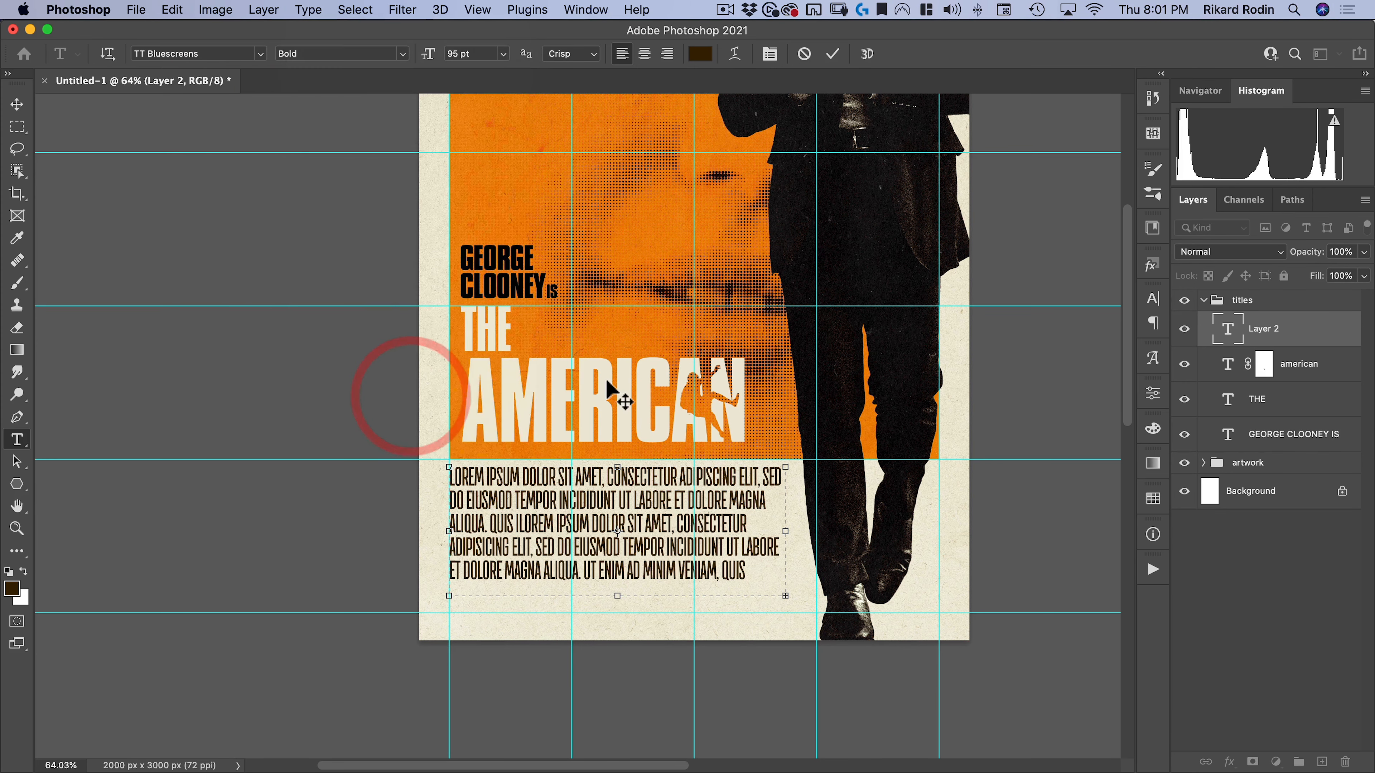
# Step: Duplicate the GEORGE CLOONEY IS title and place the copy below the placeholder paragraph, aligned to the paragraph's starting edge
pyautogui.click(17, 104)
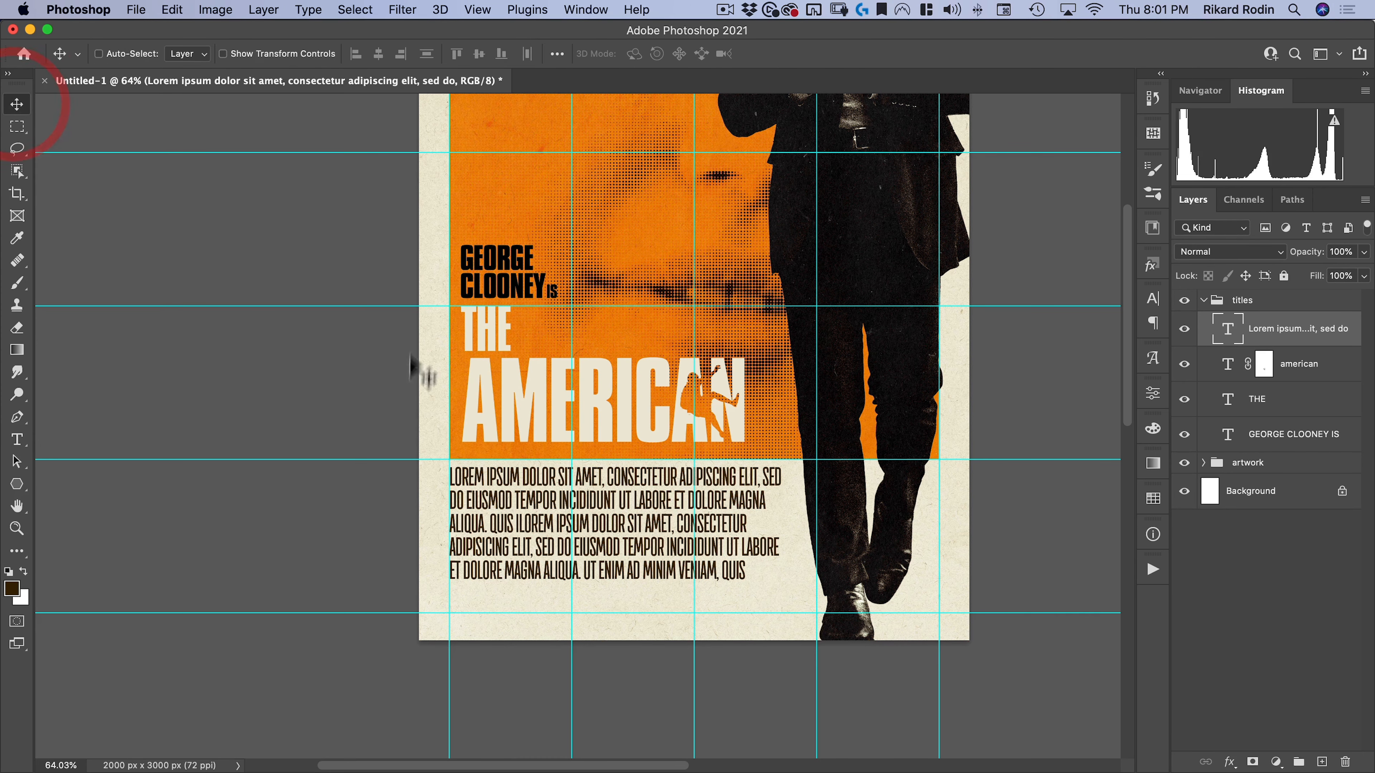
pyautogui.keyDown('super'); pyautogui.click(495, 267); pyautogui.keyUp('super')
pyautogui.moveTo(495, 266); pyautogui.dragTo(484, 600)
# Step: Replace the duplicated title's text with "september 2021 everywhere"
pyautogui.press('t')
pyautogui.click(486, 611)
pyautogui.press('super+a')
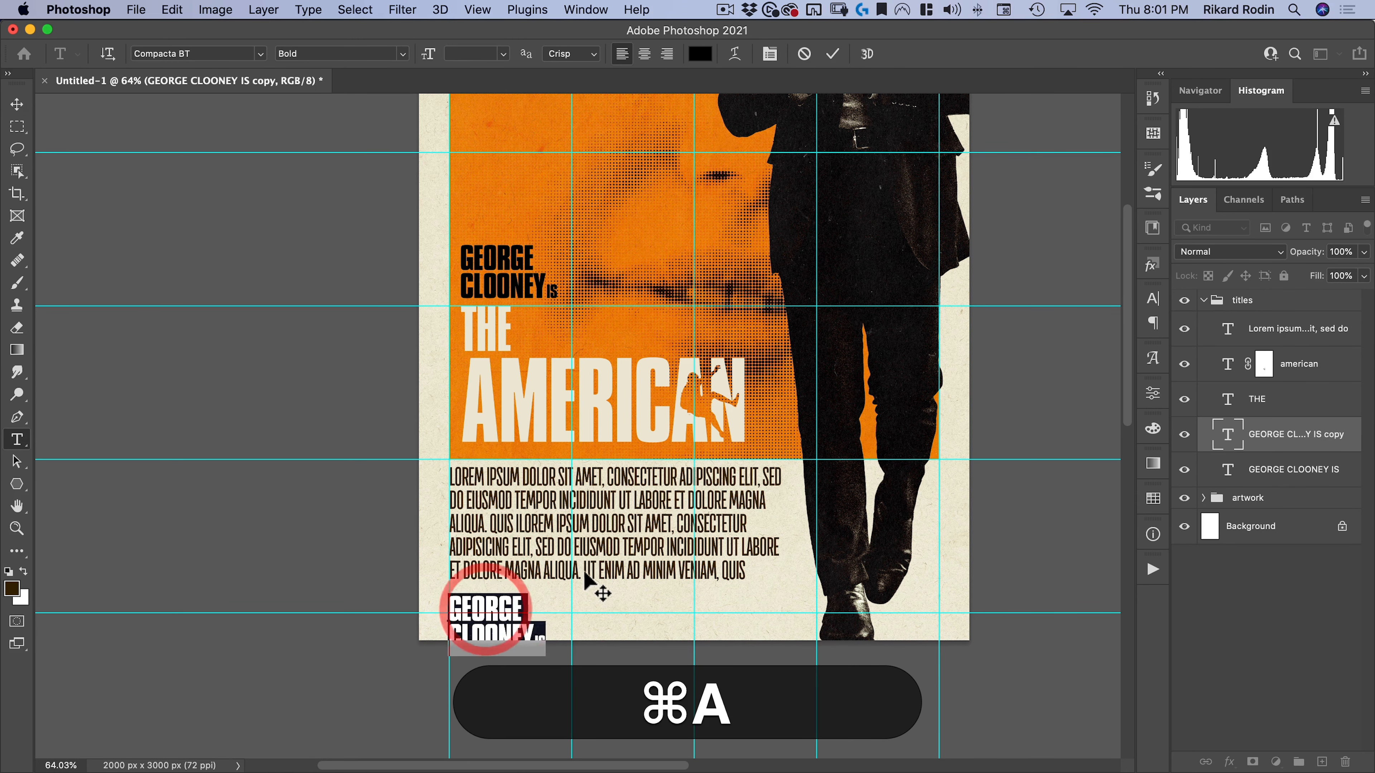
pyautogui.write('septemb')
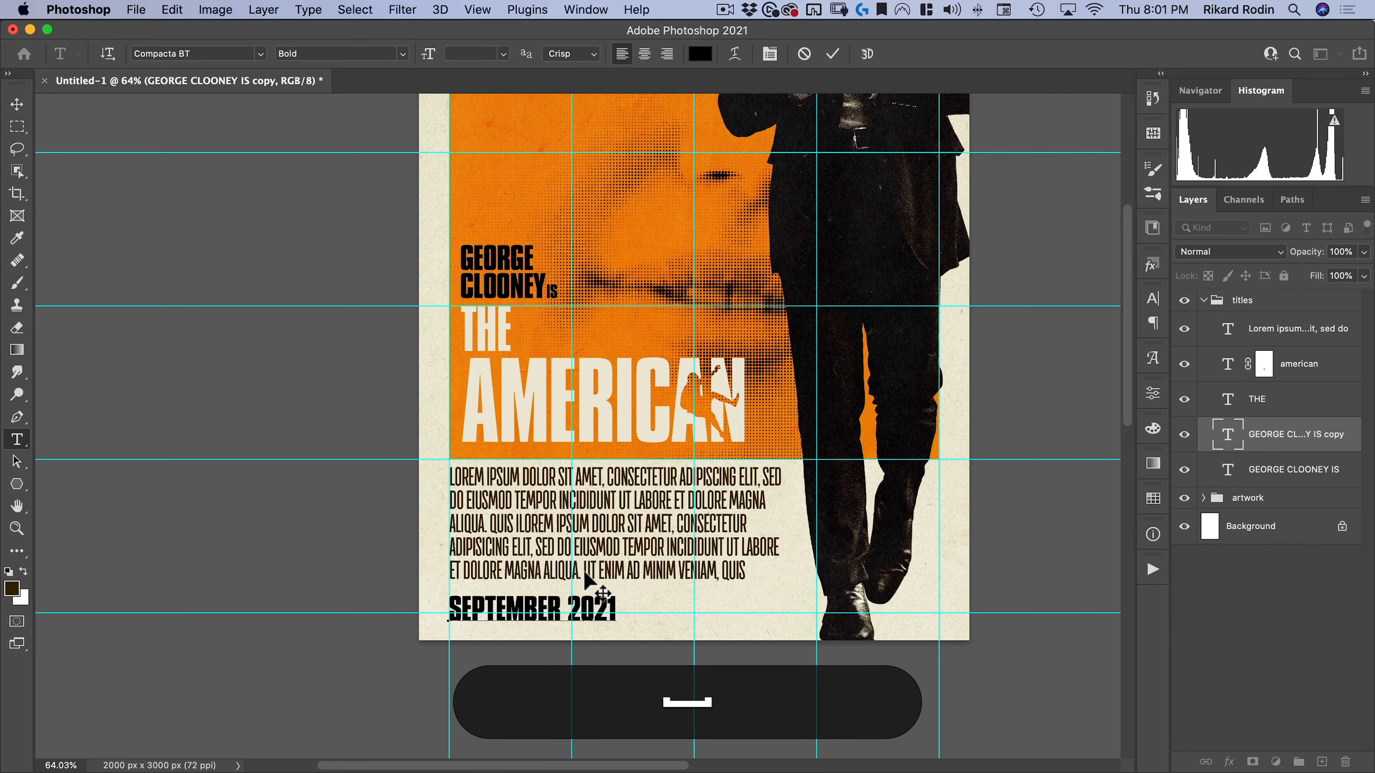
pyautogui.write('er 2021 everywh')
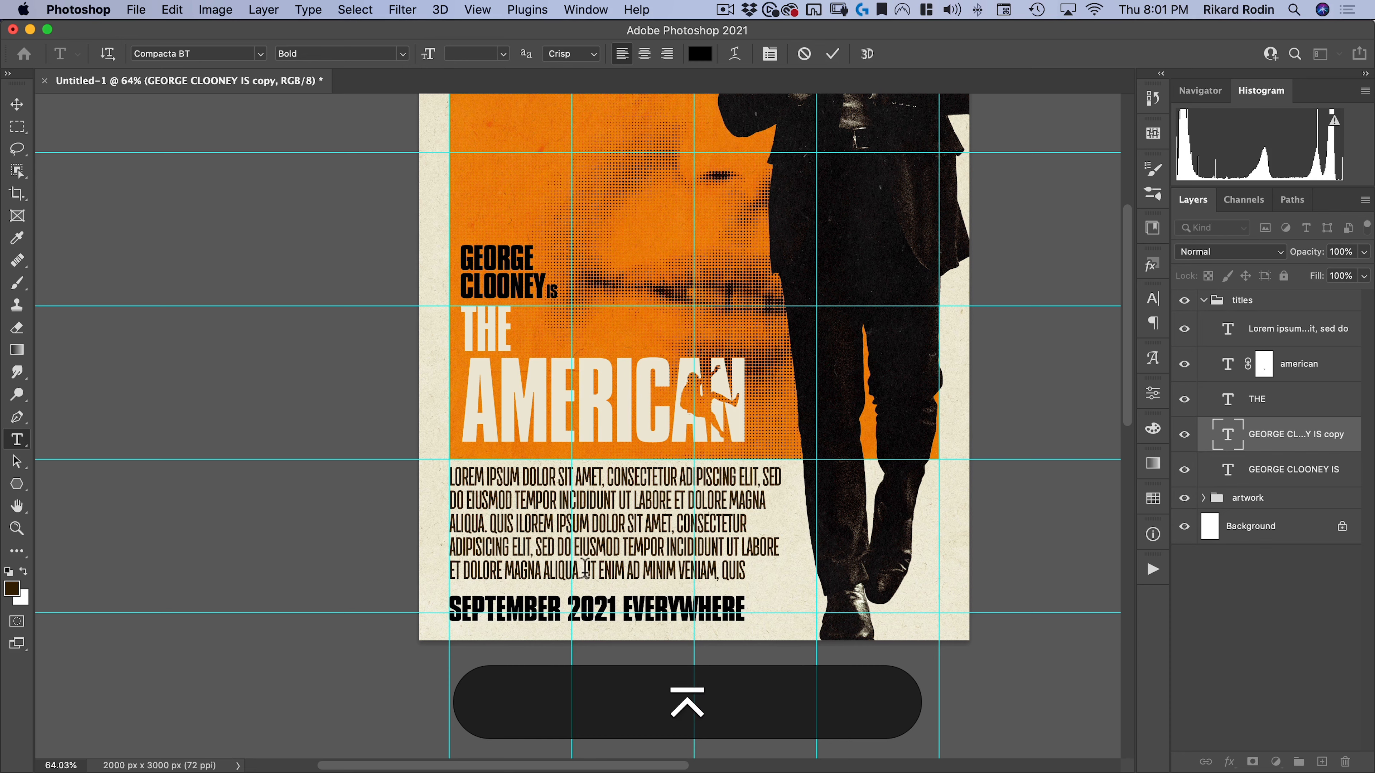
pyautogui.write('ere')
pyautogui.press('KP_Enter')
# Step: Sample the poster's orange and fill the SEPTEMBER 2021 EVERYWHERE line with it
pyautogui.press('i')
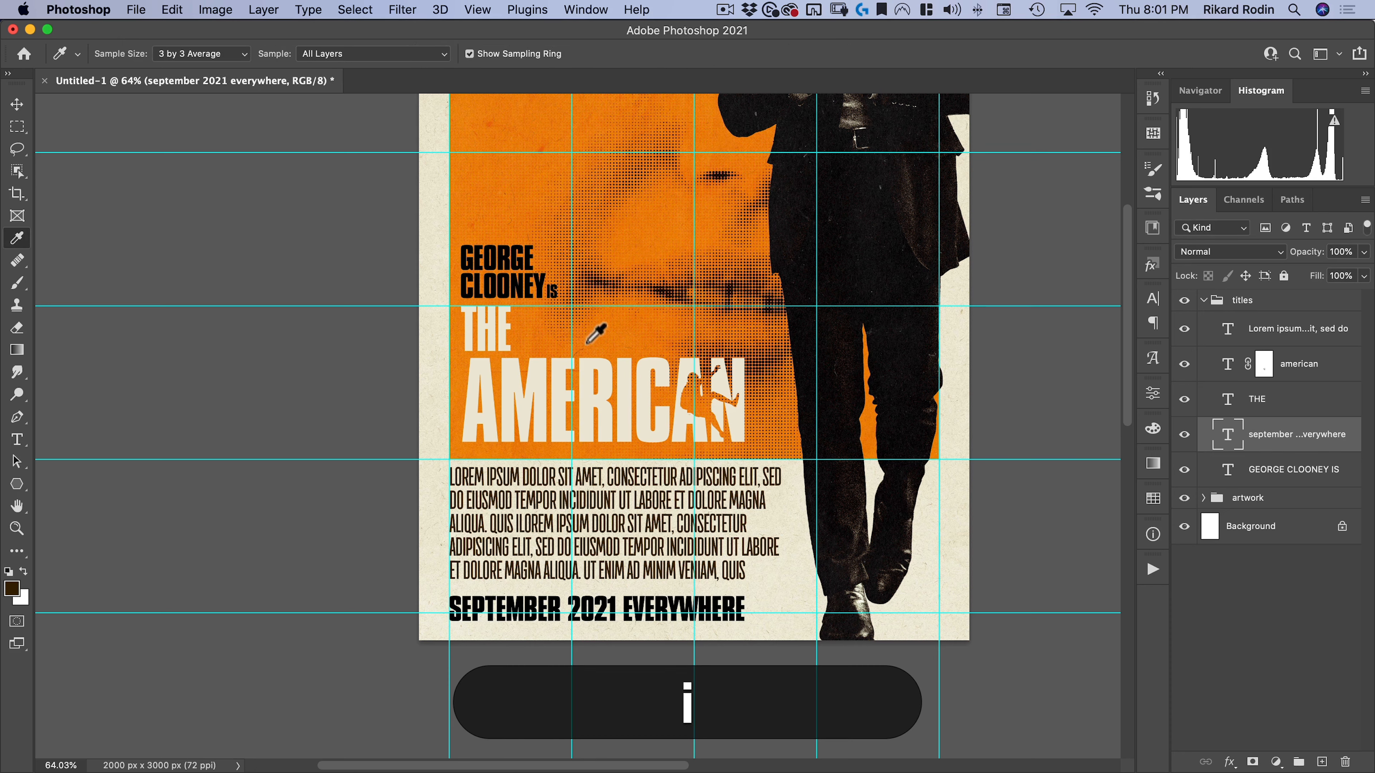
pyautogui.click(486, 178)
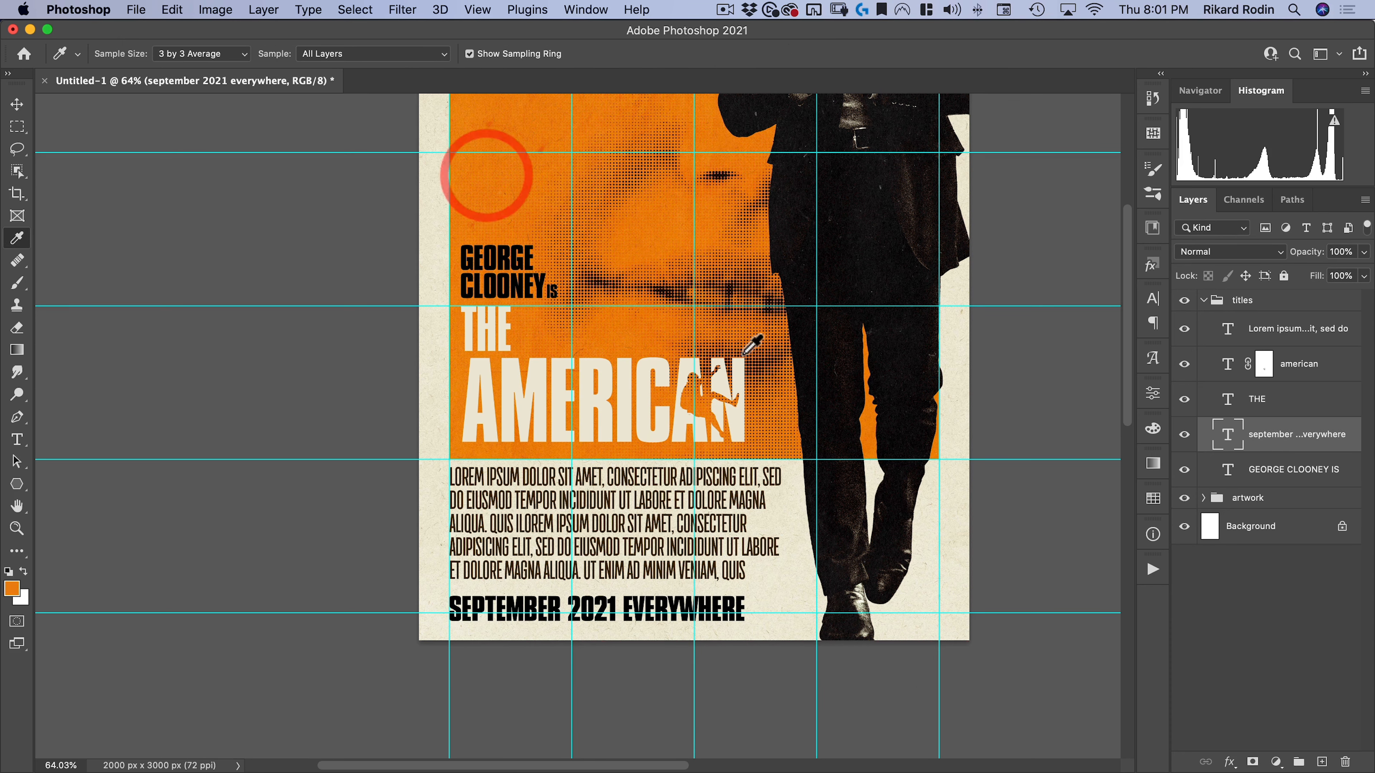
pyautogui.press('v')
pyautogui.hotkey('alt', 'BackSpace')
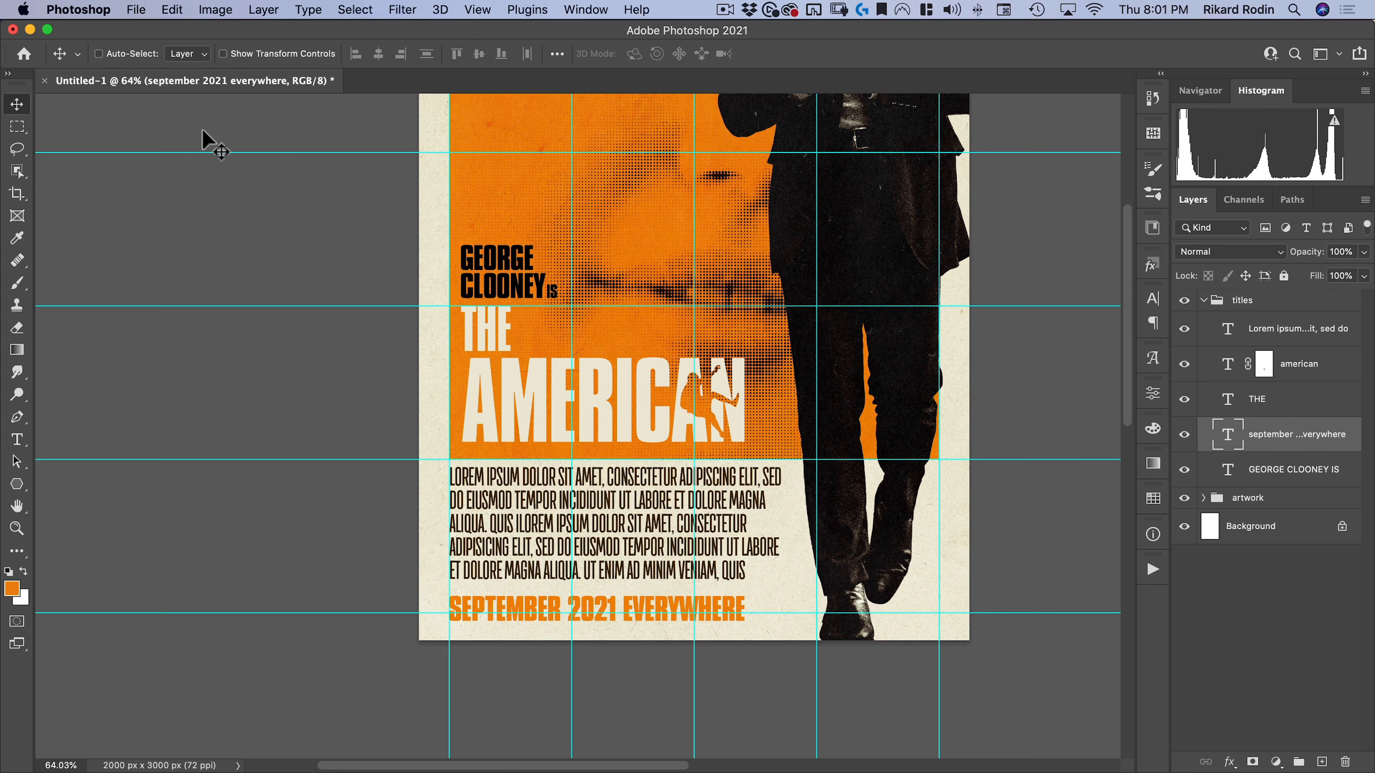
# Step: Scale the SEPTEMBER 2021 EVERYWHERE line proportionally to 57.11% and hide the guides
pyautogui.press('super+t')
pyautogui.moveTo(746, 613); pyautogui.dragTo(590, 608)
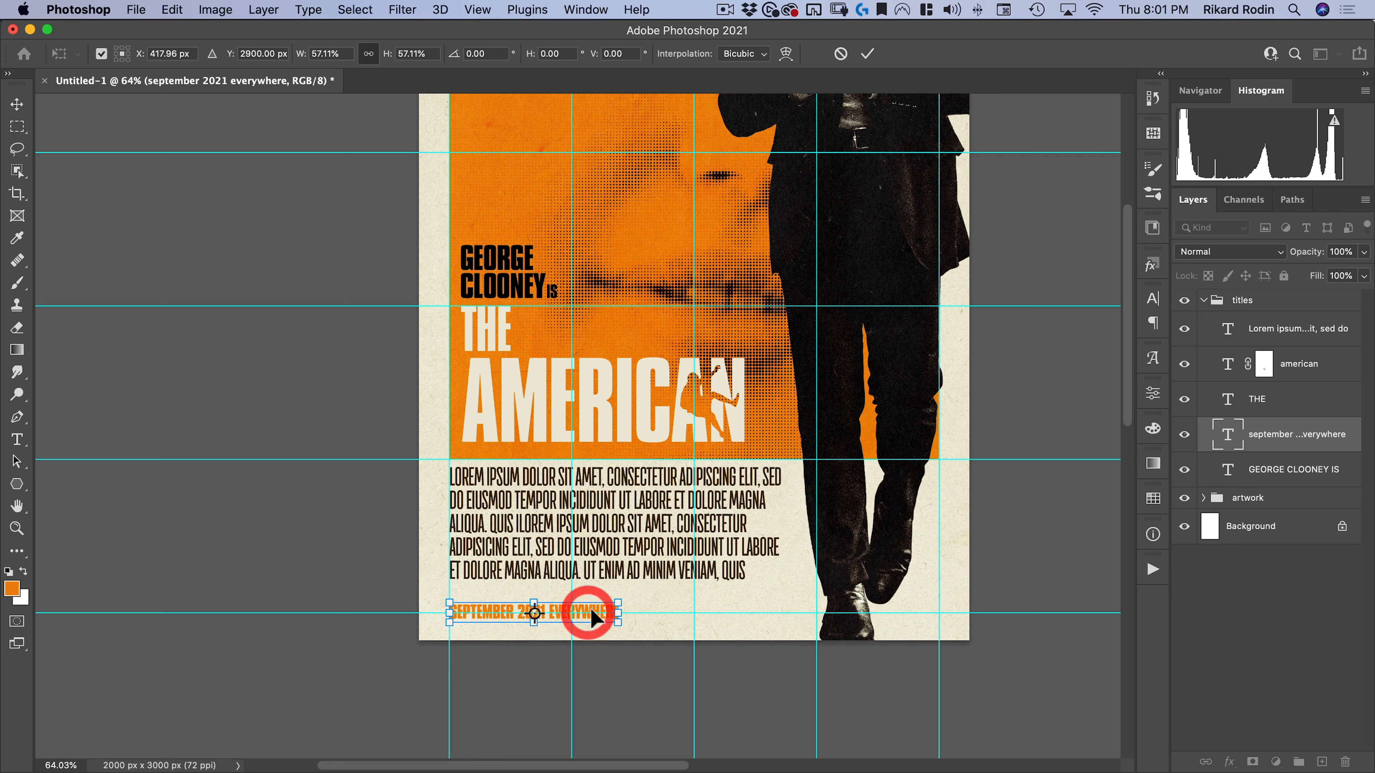
pyautogui.doubleClick(593, 608)
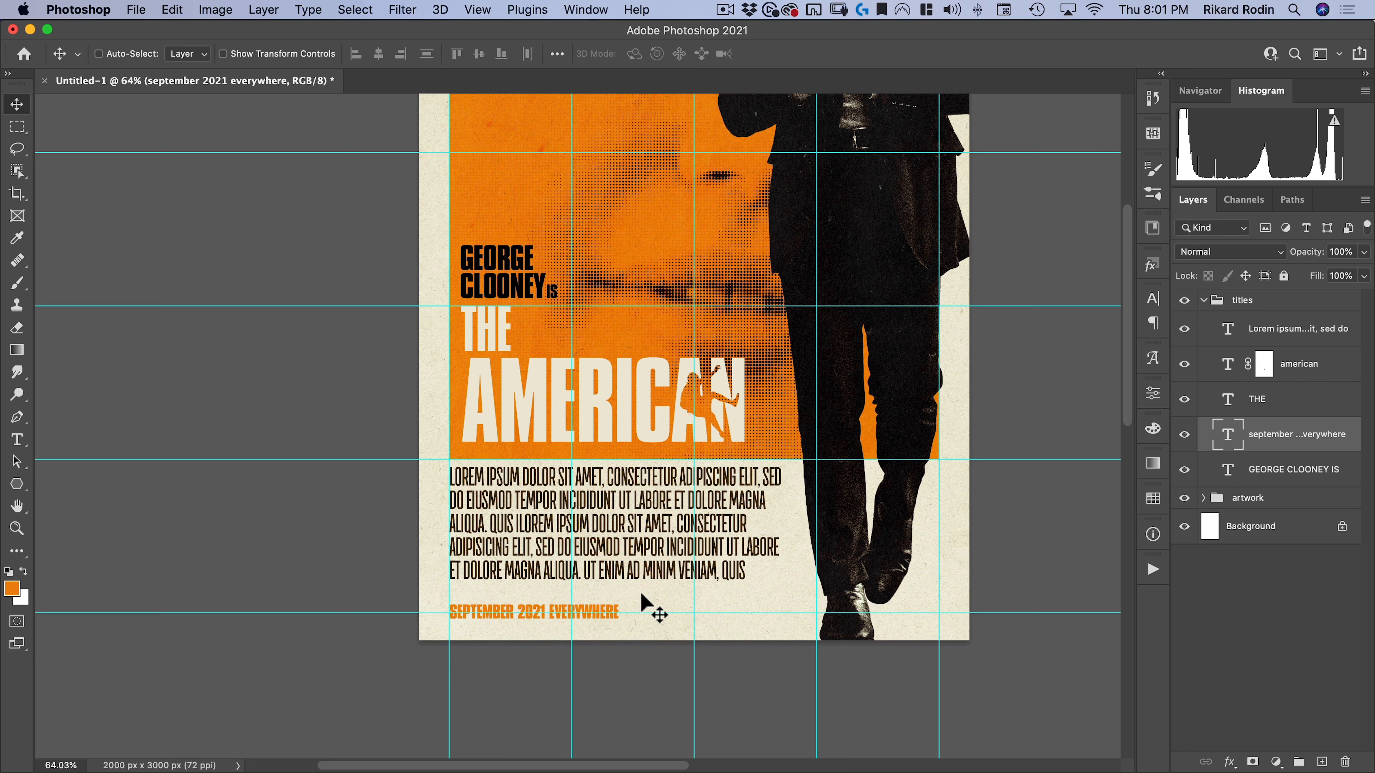
pyautogui.press('super+semicolon')
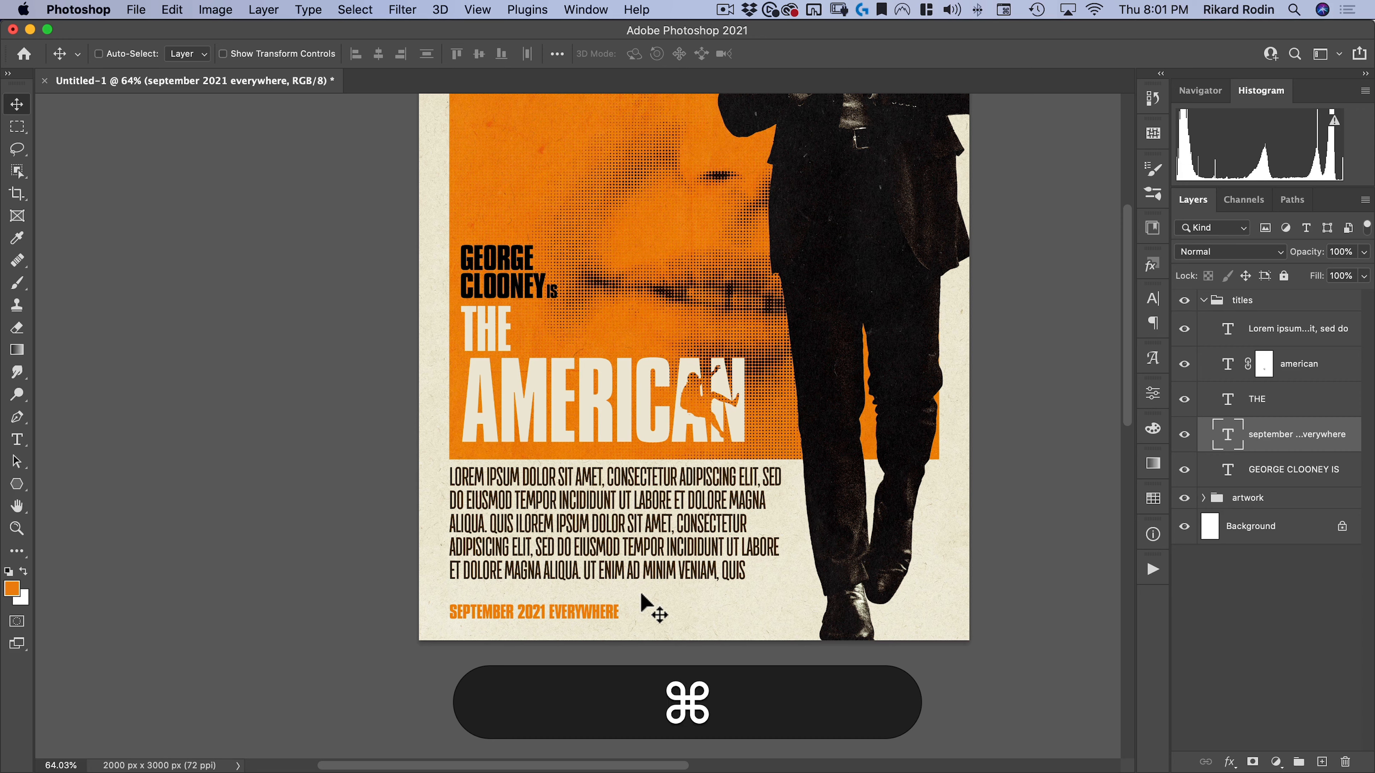
pyautogui.press('super+0')
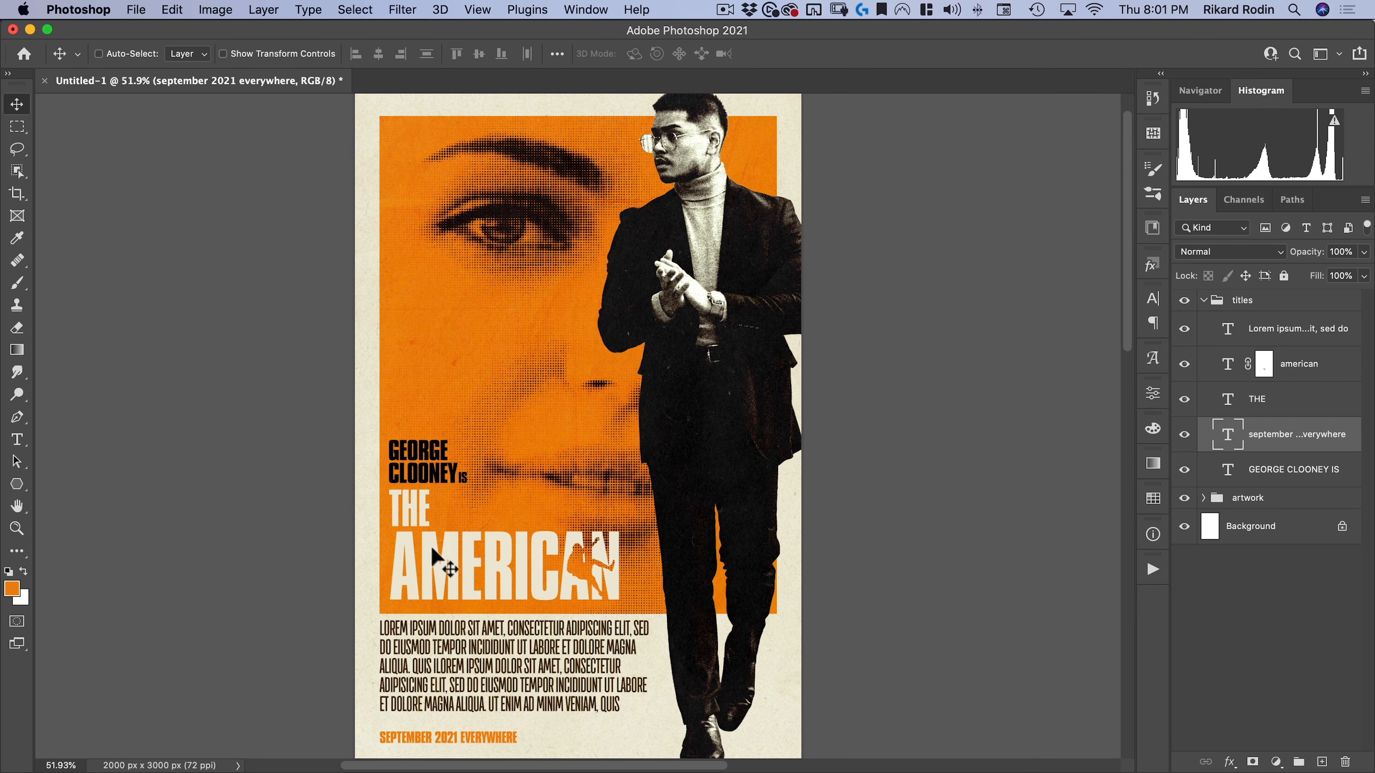
# Step: Load the AMERICAN letters intersected with their layer mask as a selection and hide the american text layer
pyautogui.press('super+space')
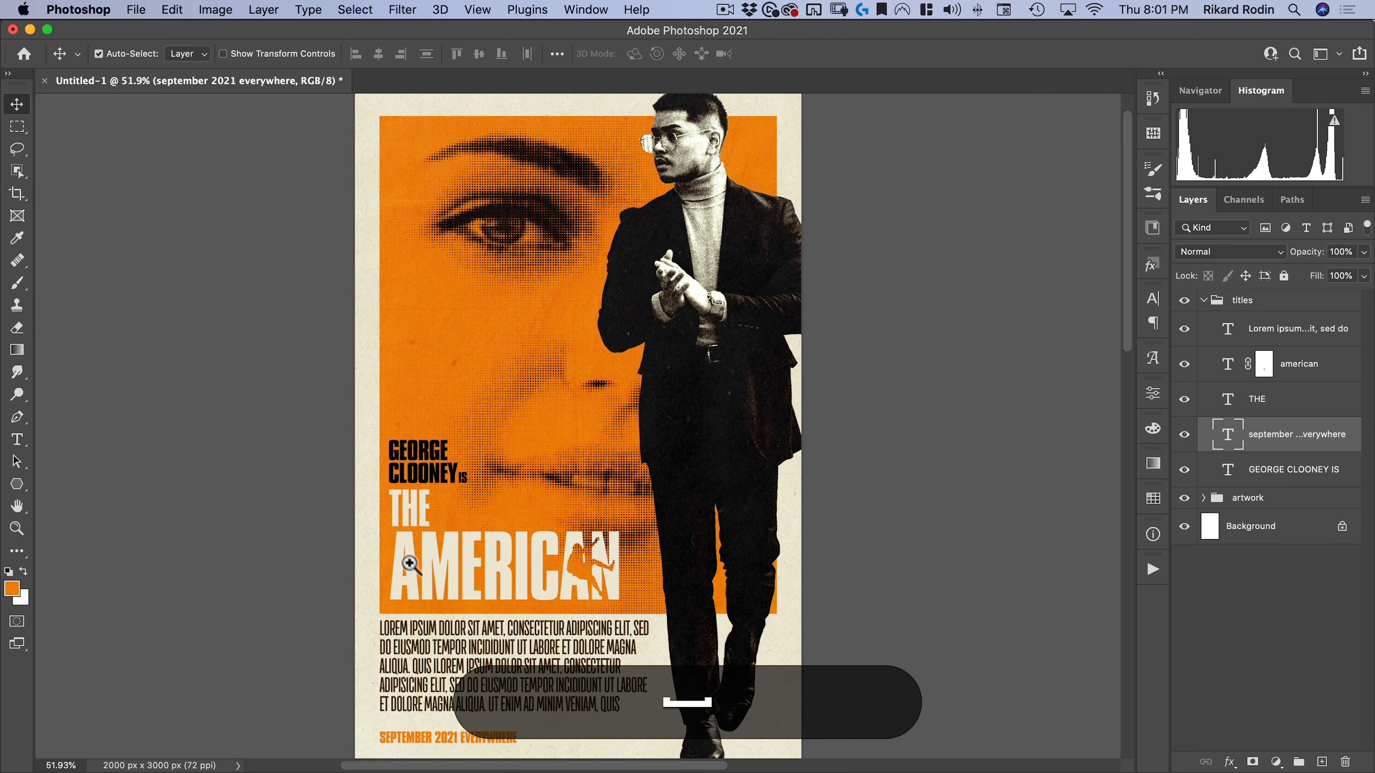
pyautogui.moveTo(399, 562); pyautogui.dragTo(537, 518)
pyautogui.moveTo(574, 427); pyautogui.dragTo(460, 513)
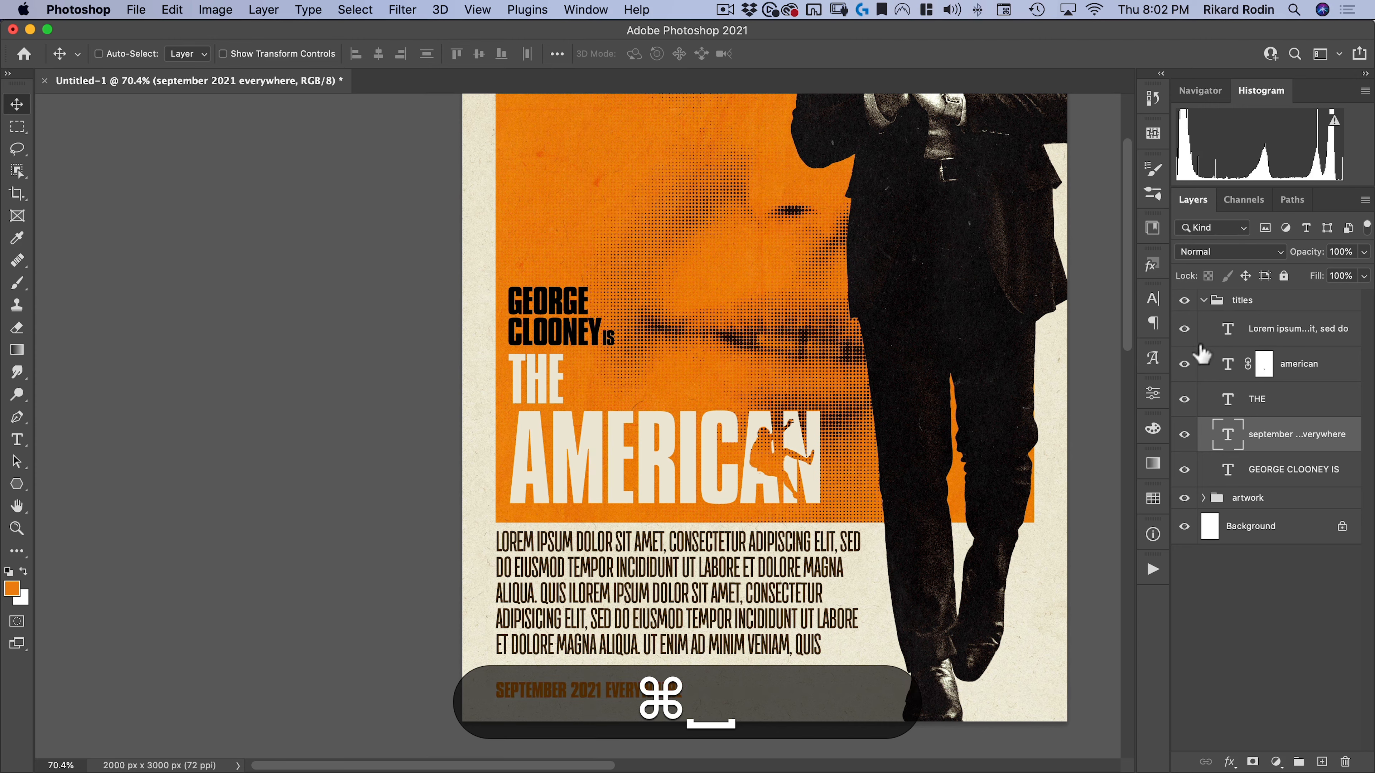
pyautogui.keyDown('super'); pyautogui.click(1226, 366); pyautogui.keyUp('super')
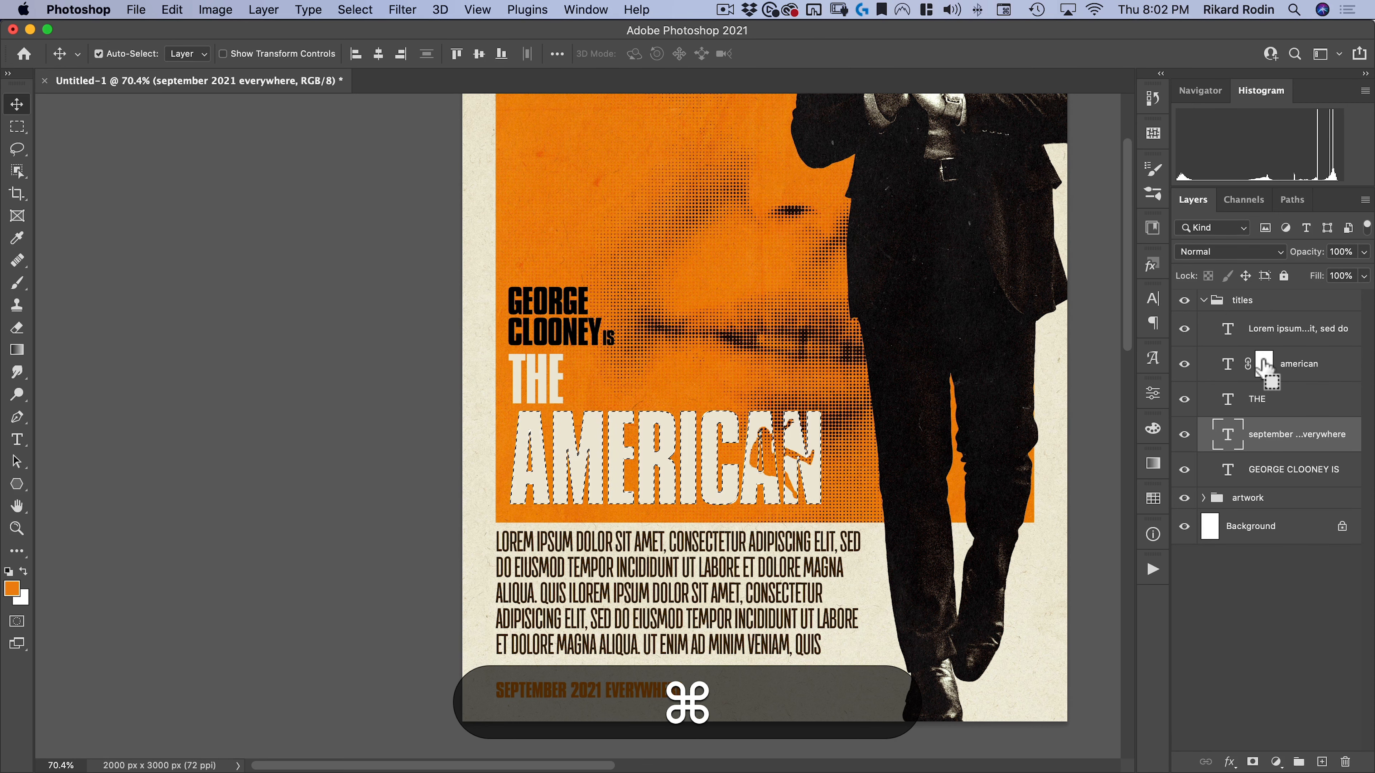
pyautogui.keyDown('super'); pyautogui.click(1266, 368); pyautogui.keyUp('super')
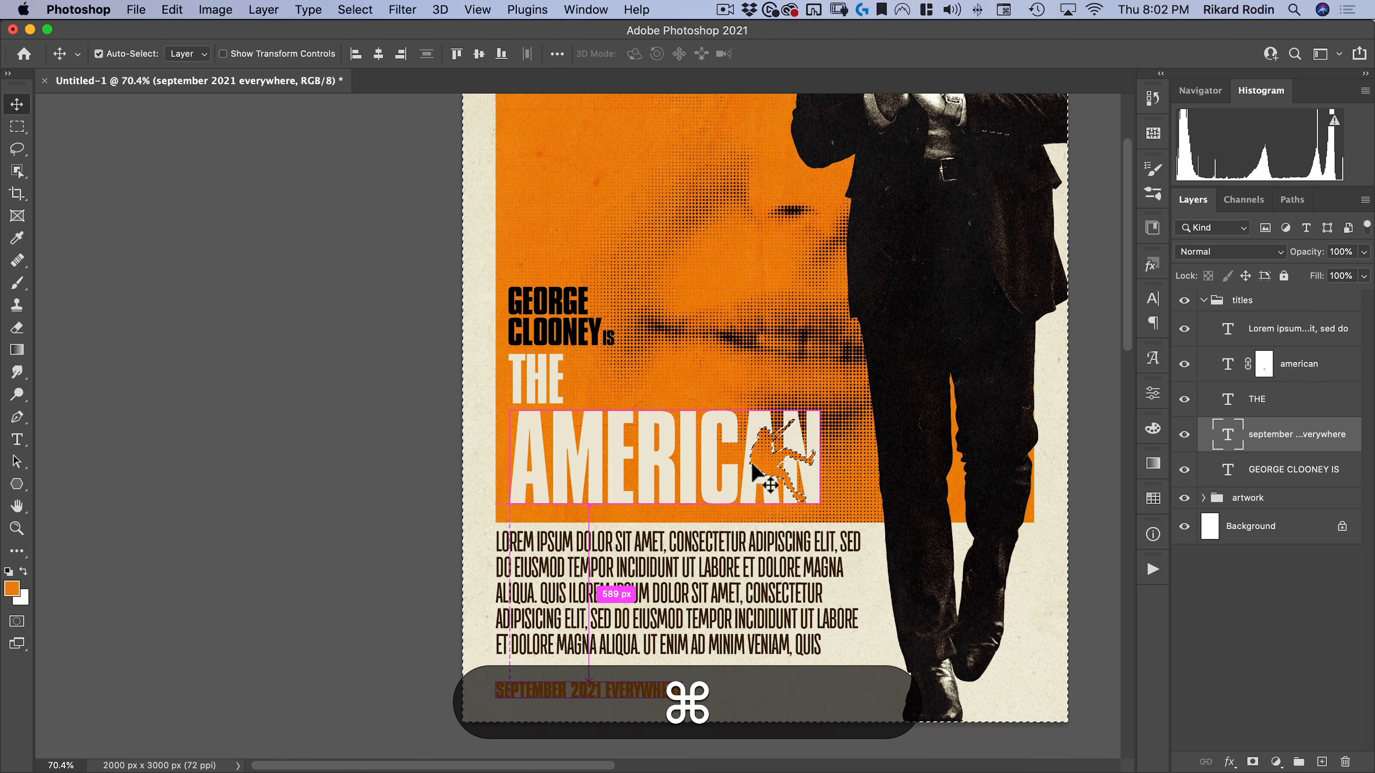
pyautogui.keyDown('super'); pyautogui.click(1229, 365); pyautogui.keyUp('super')
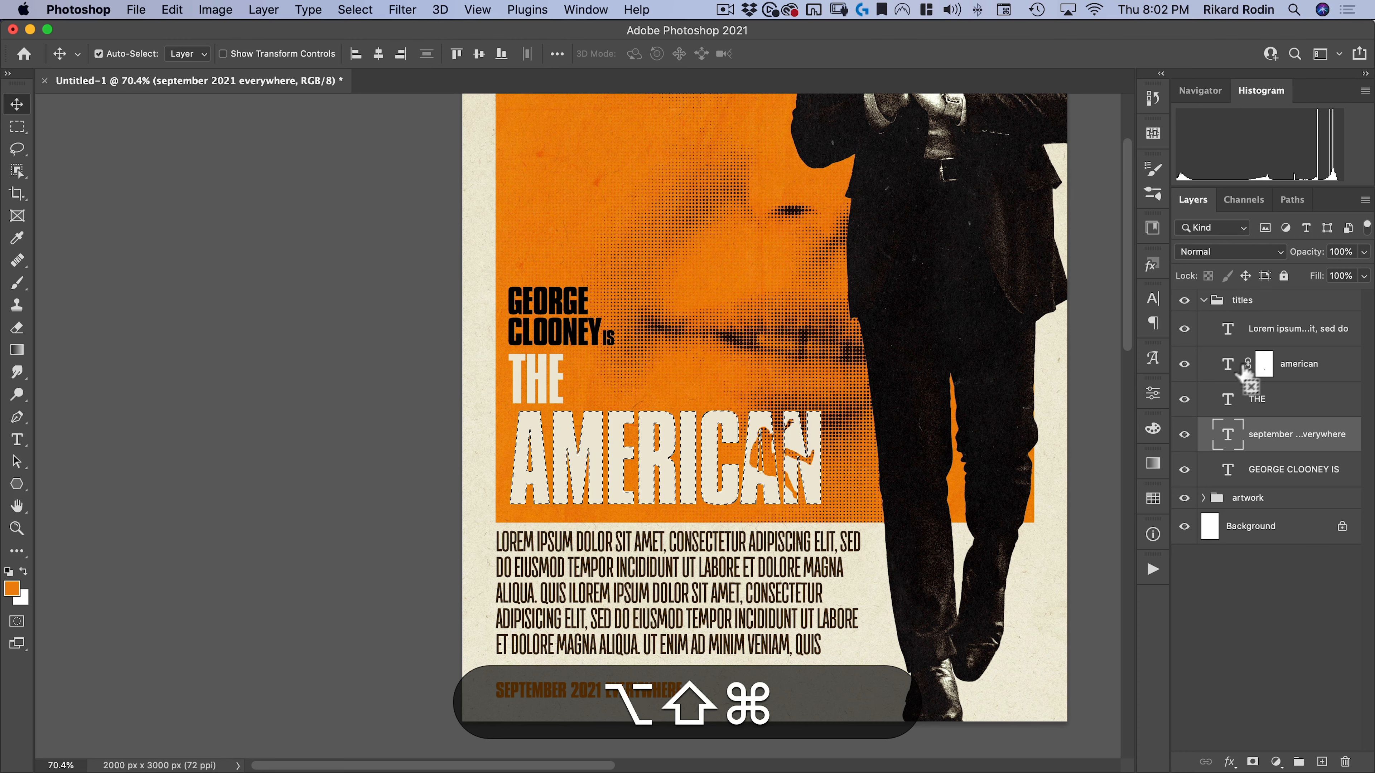
pyautogui.keyDown('alt'); pyautogui.keyDown('shift'); pyautogui.keyDown('super'); pyautogui.click(1264, 365); pyautogui.keyUp('super'); pyautogui.keyUp('shift'); pyautogui.keyUp('alt')
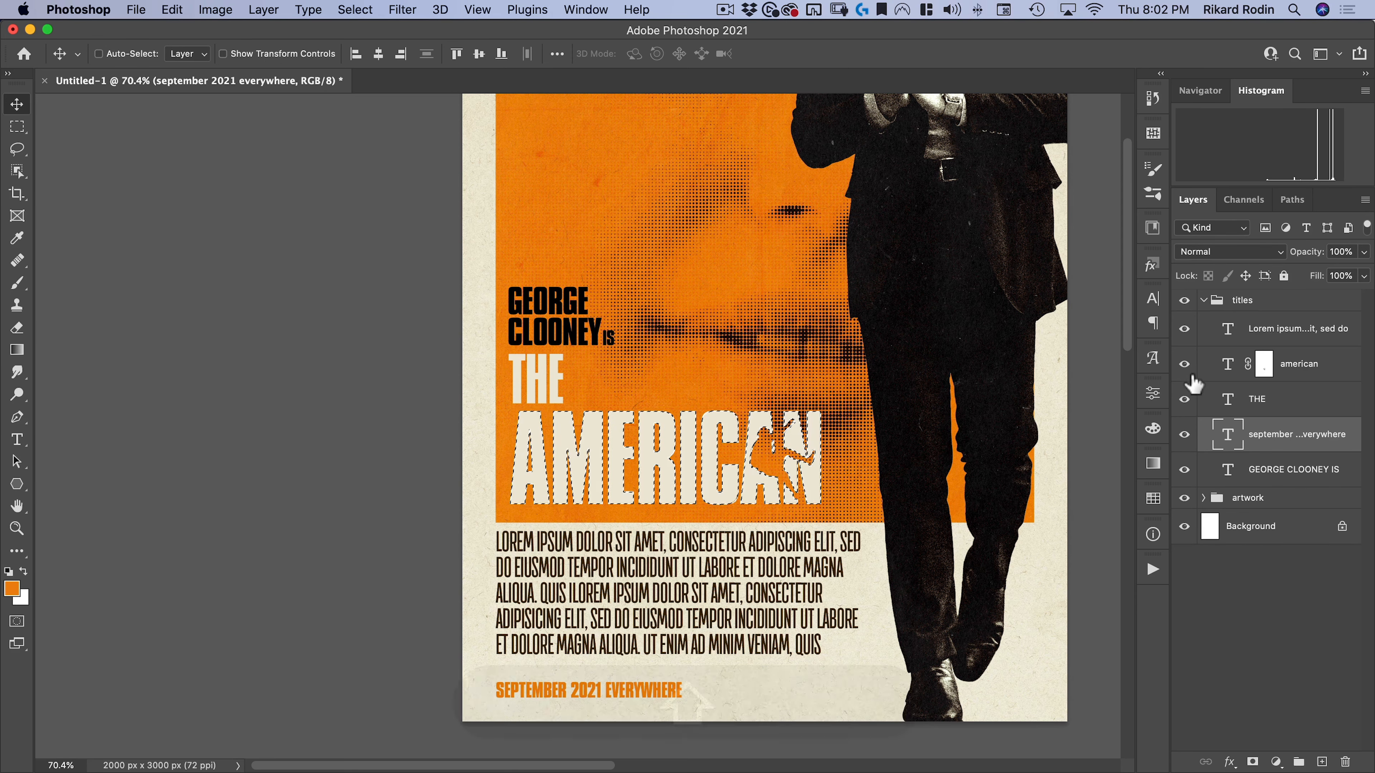
pyautogui.click(1183, 364)
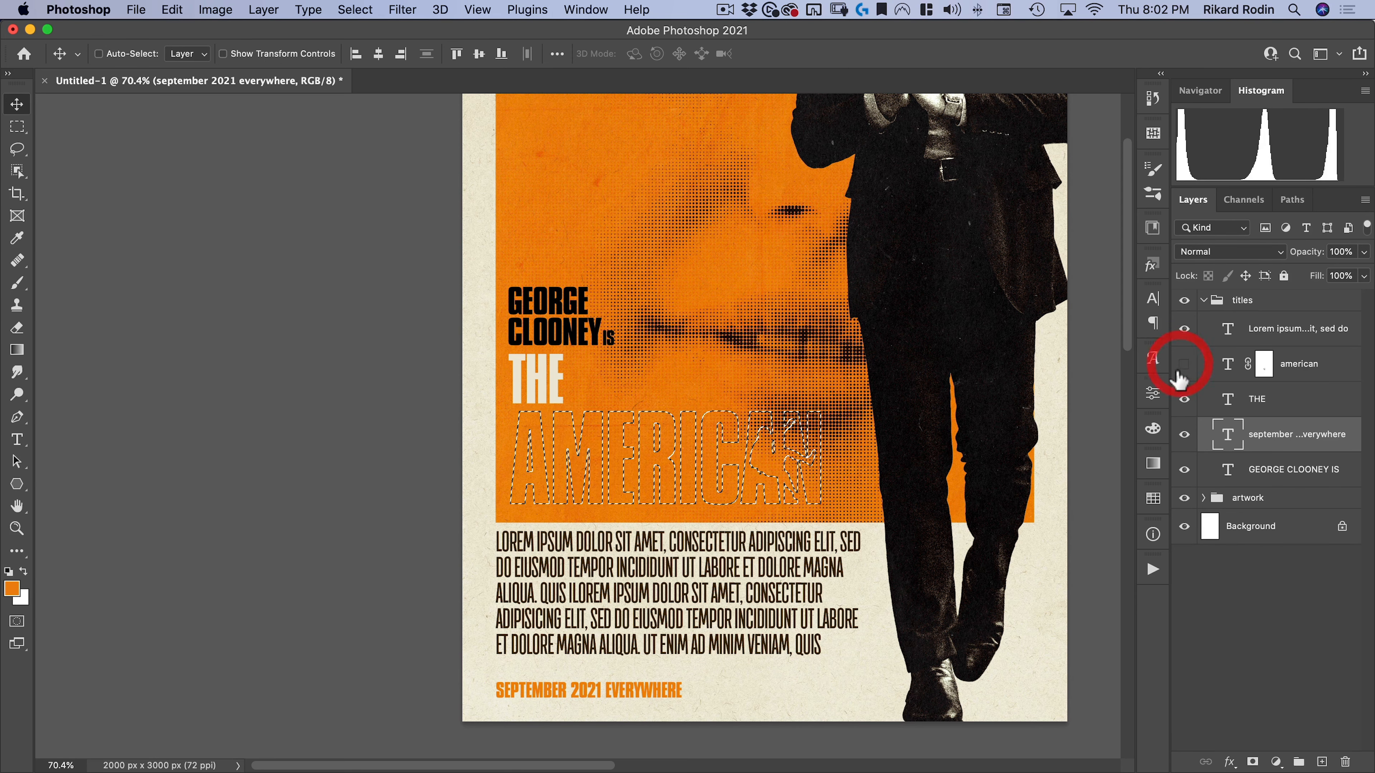
# Step: Add the THE letters to the AMERICAN selection, hide the THE layer, and knock the selected lettering out of the orange box with an inverted layer mask
pyautogui.keyDown('shift'); pyautogui.keyDown('super'); pyautogui.click(1228, 411); pyautogui.keyUp('super'); pyautogui.keyUp('shift')
pyautogui.click(1184, 400)
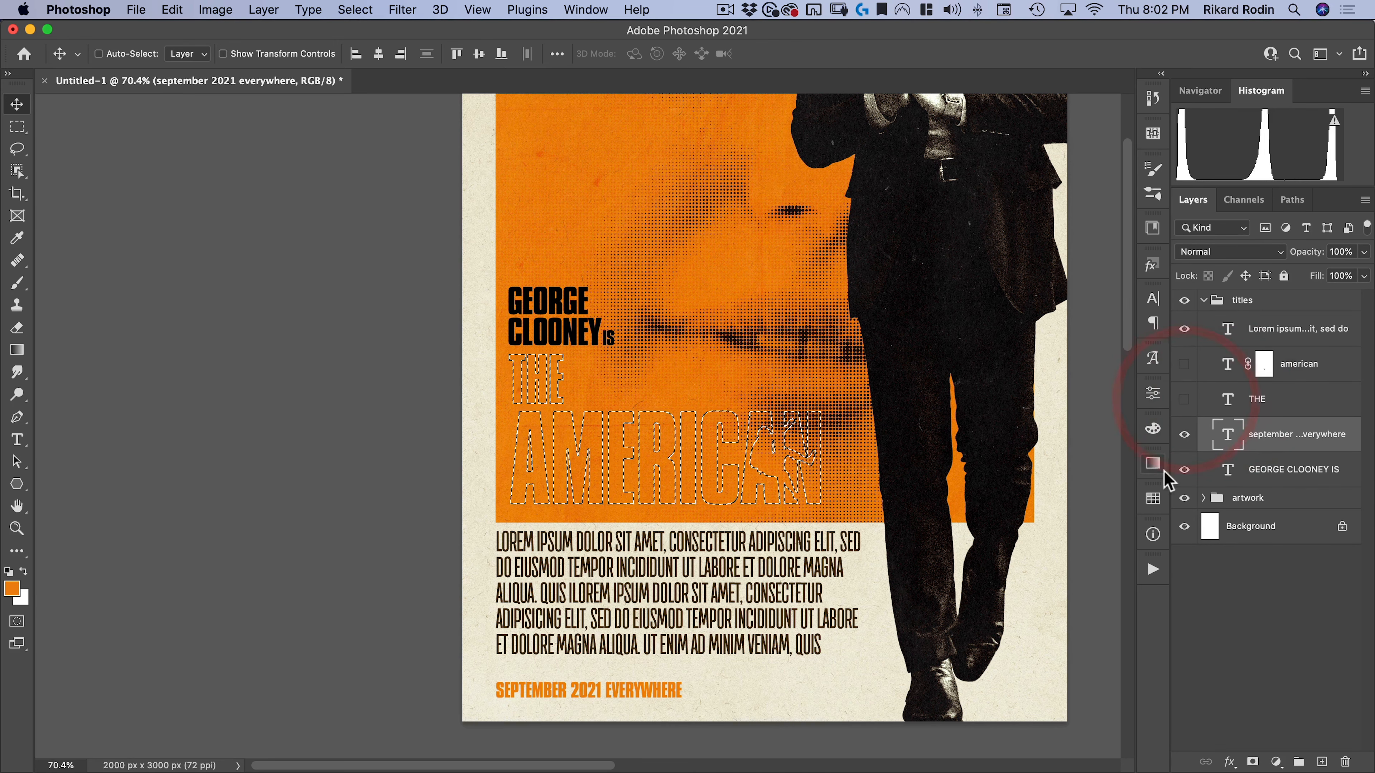
pyautogui.click(1203, 498)
pyautogui.scroll(-10, 1291, 482)
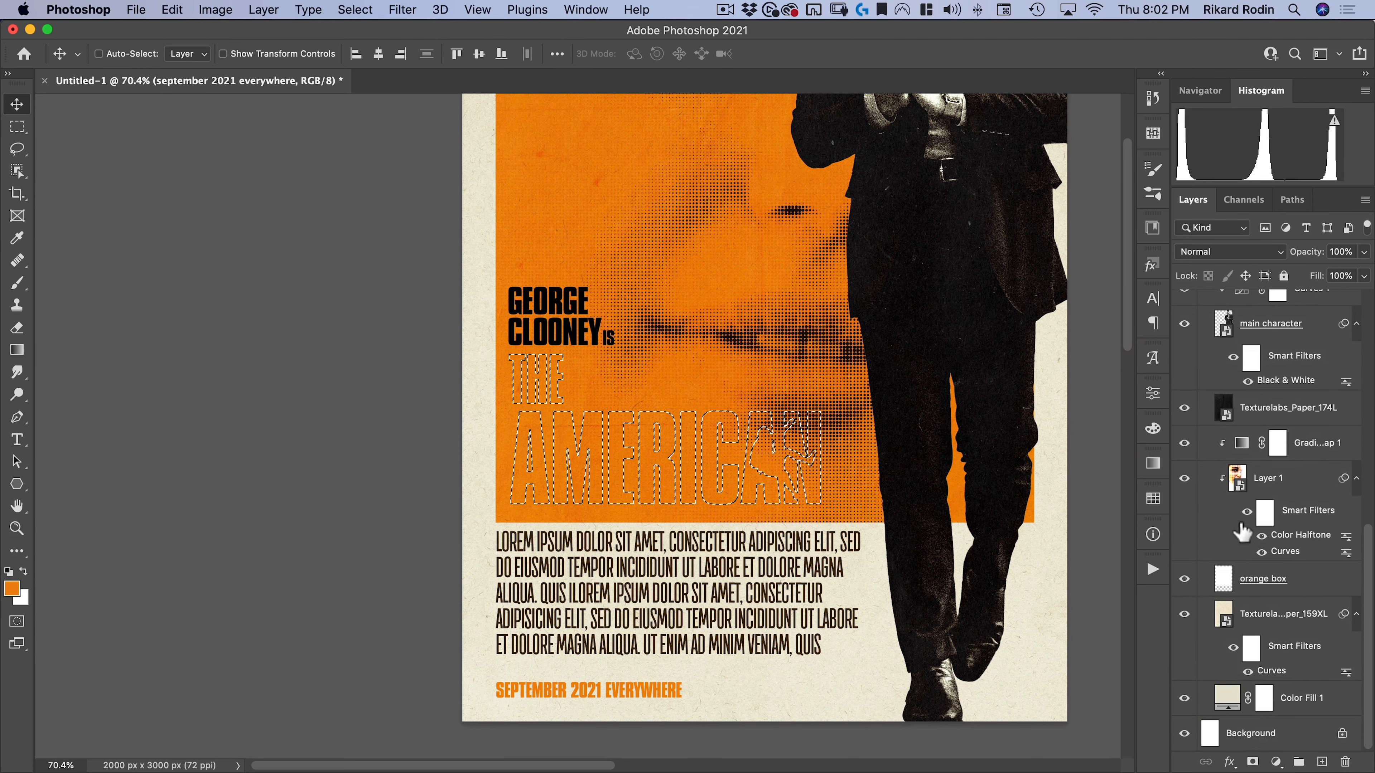
pyautogui.click(1255, 578)
pyautogui.keyDown('alt'); pyautogui.click(1252, 762); pyautogui.keyUp('alt')
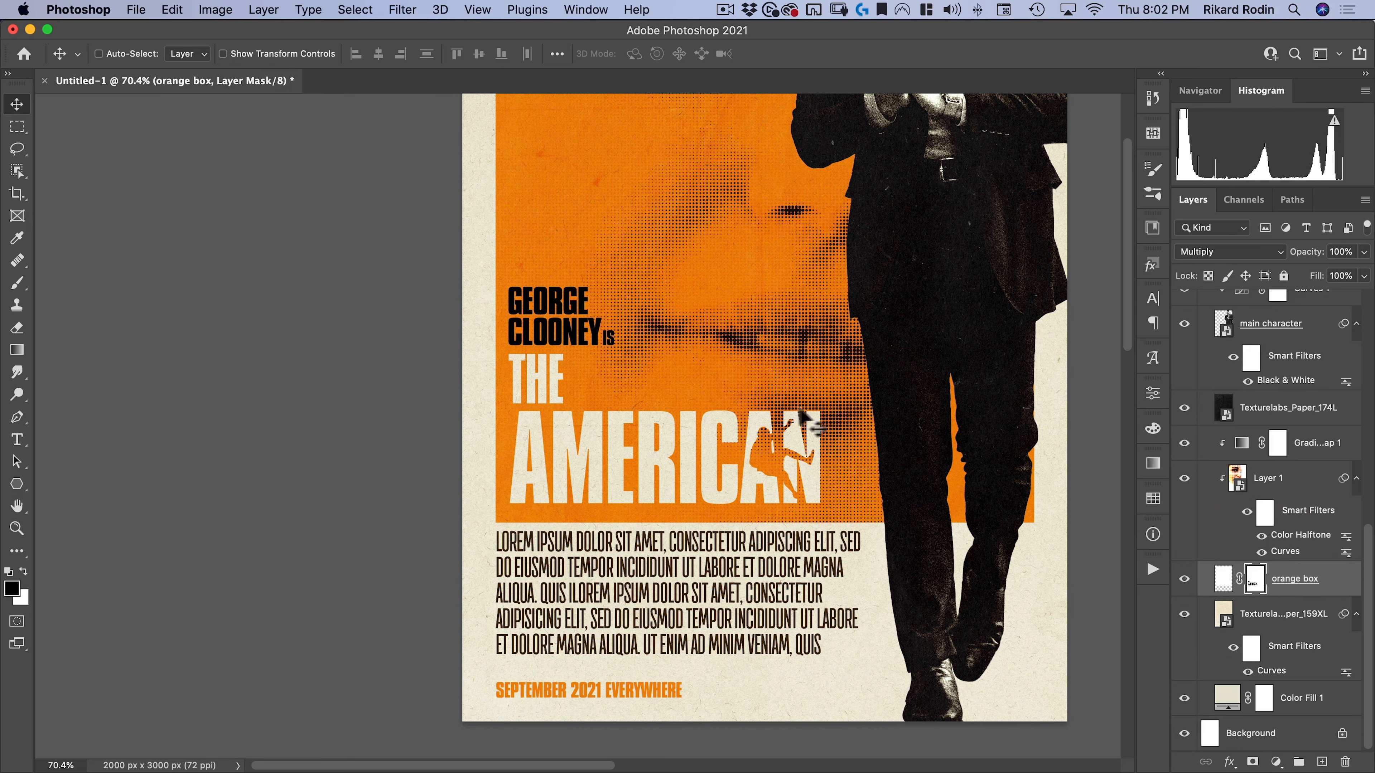
# Step: Set the GEORGE CLOONEY IS layer's Blend If so the Underlying Layer's dark slider is split at 101 / 138
pyautogui.moveTo(539, 325); pyautogui.dragTo(563, 322)
pyautogui.keyDown('super'); pyautogui.click(542, 303); pyautogui.keyUp('super')
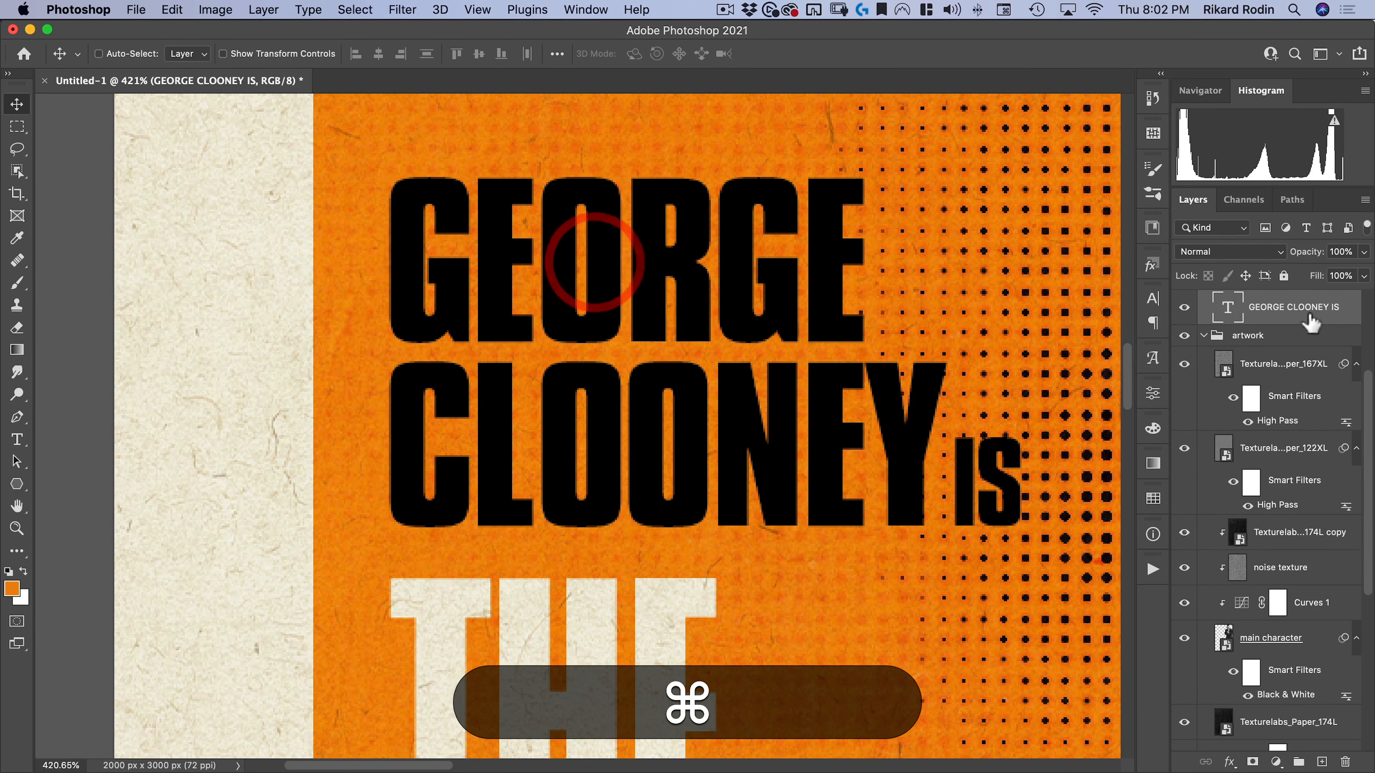
pyautogui.doubleClick(1351, 311)
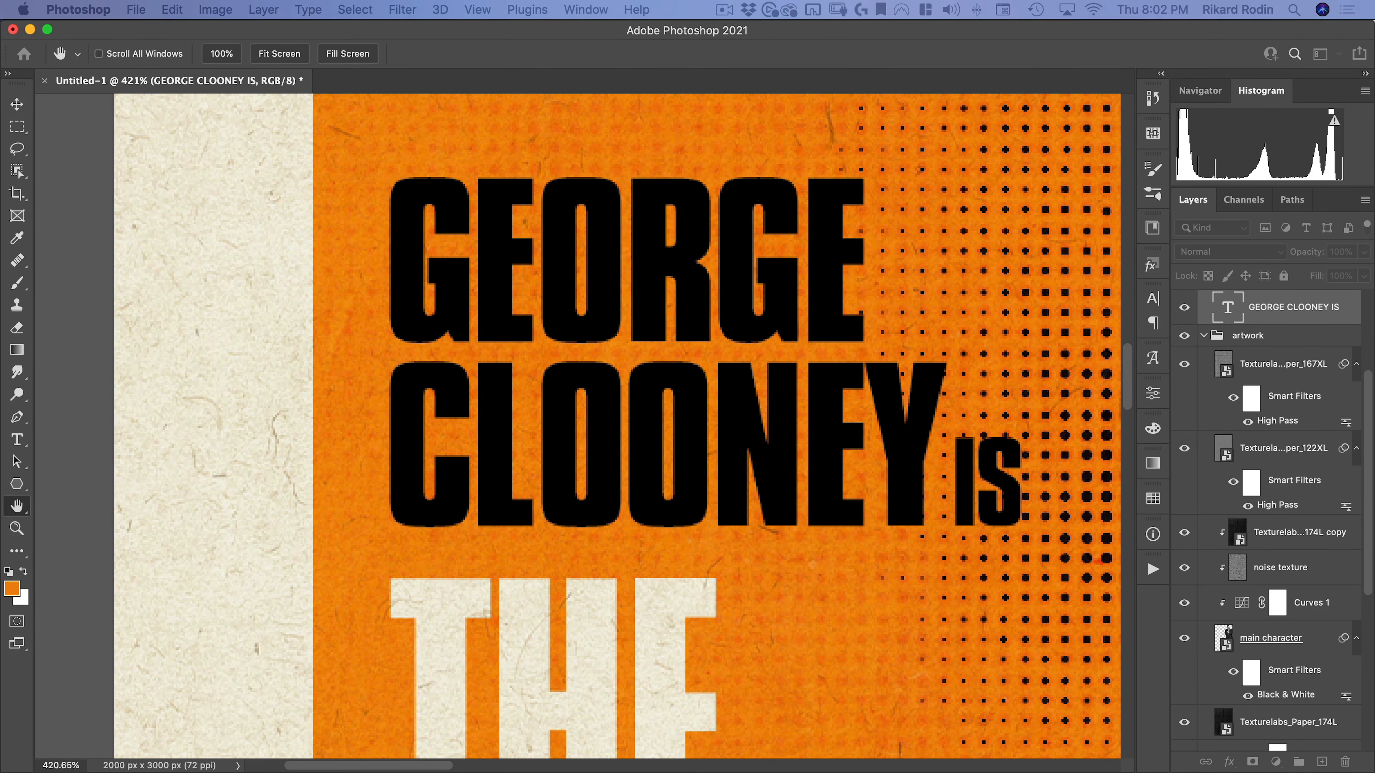
pyautogui.moveTo(935, 147); pyautogui.dragTo(963, 32)
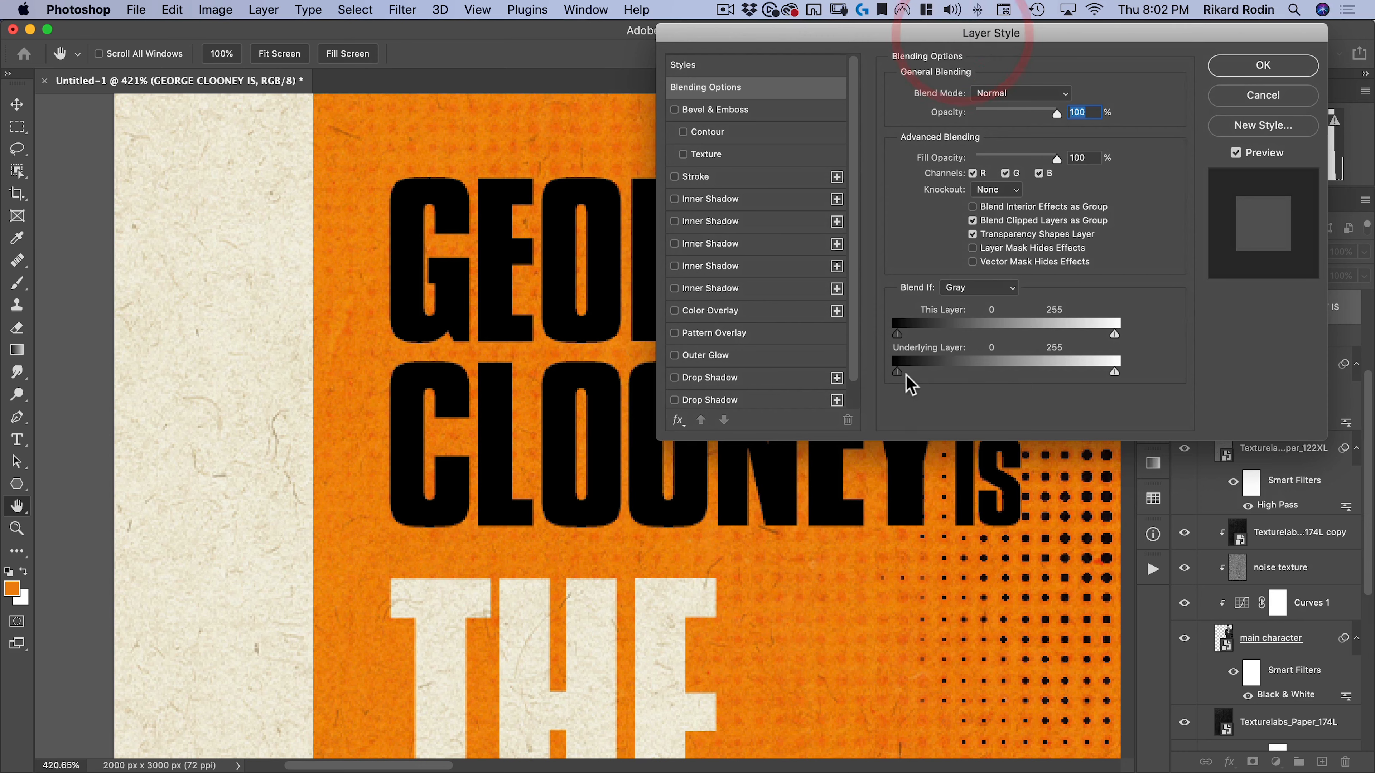
pyautogui.moveTo(911, 373); pyautogui.dragTo(1009, 380)
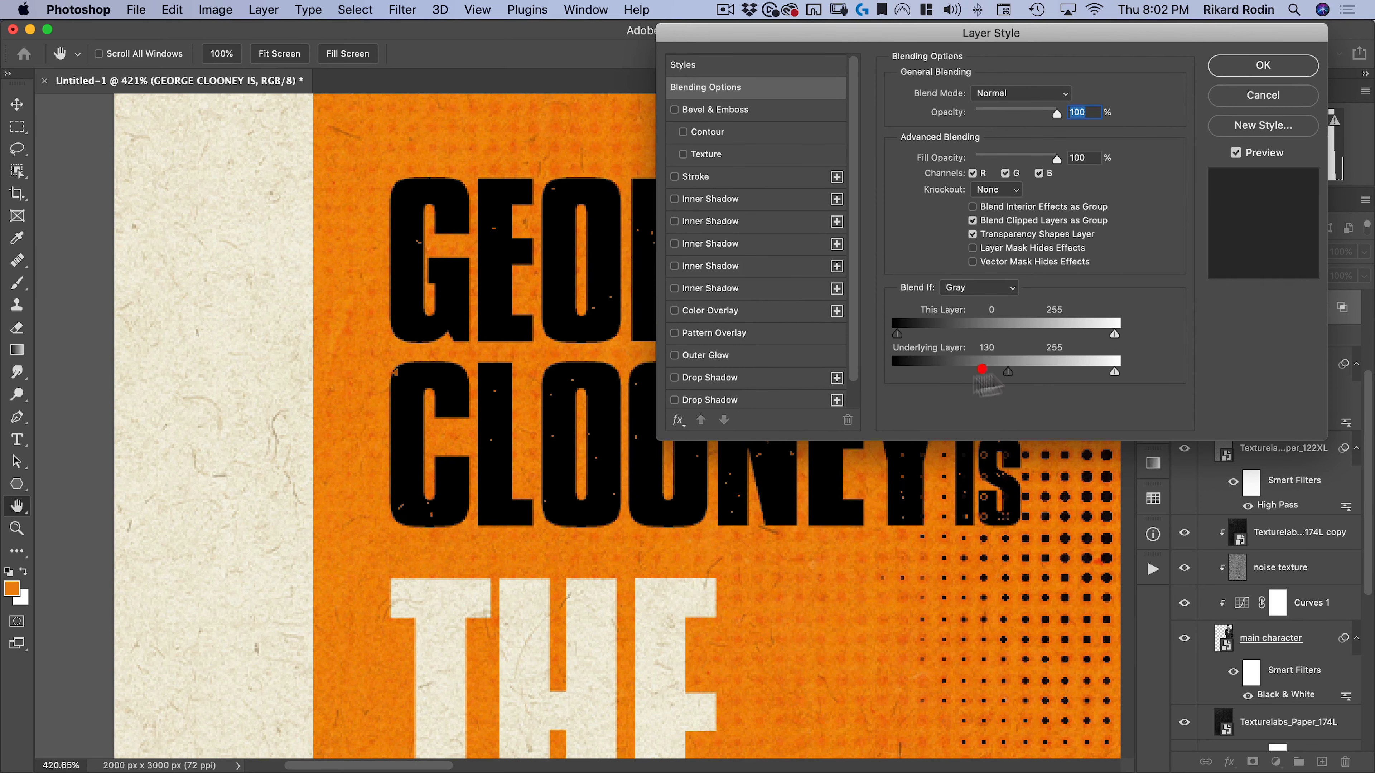
pyautogui.press('alt')
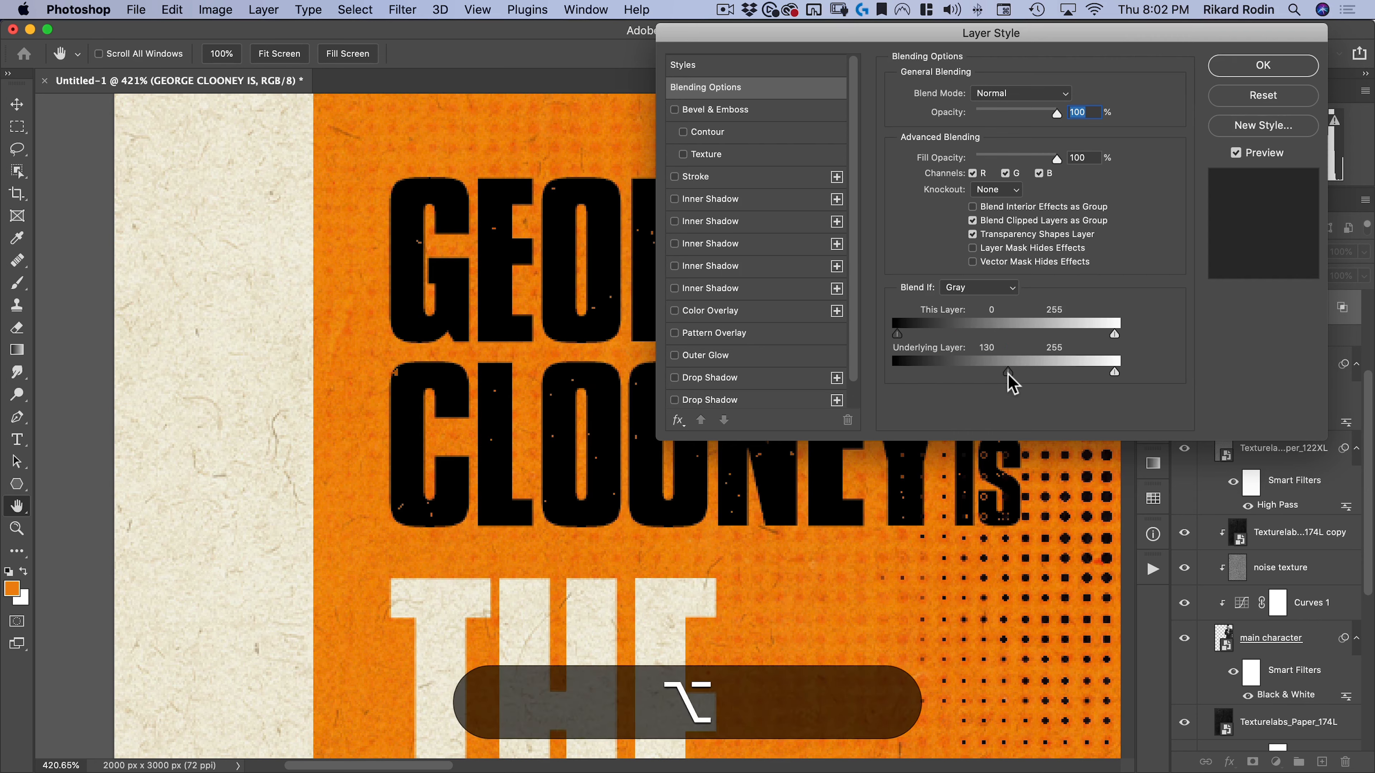
pyautogui.moveTo(1013, 386); pyautogui.dragTo(1024, 380)
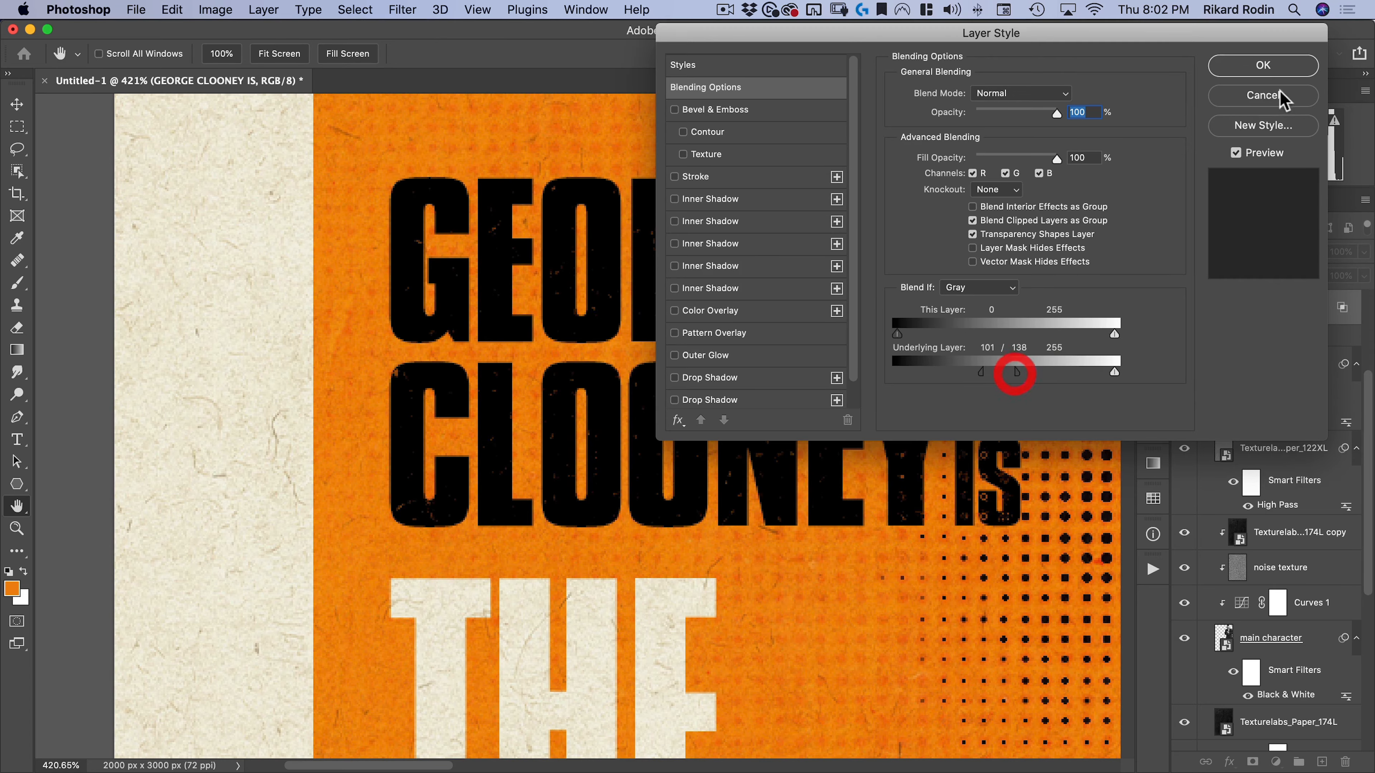
pyautogui.click(1280, 69)
pyautogui.press('space')
pyautogui.moveTo(738, 296); pyautogui.dragTo(626, 374)
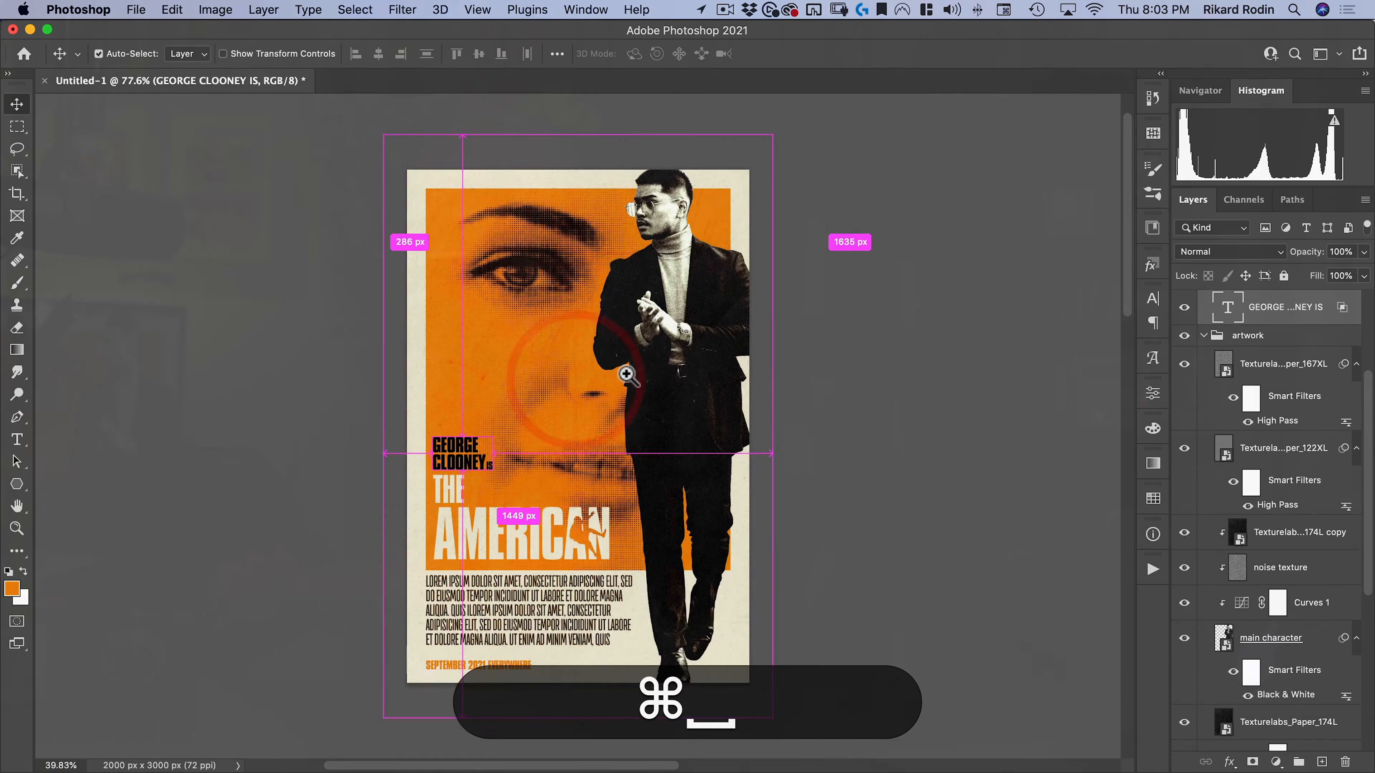